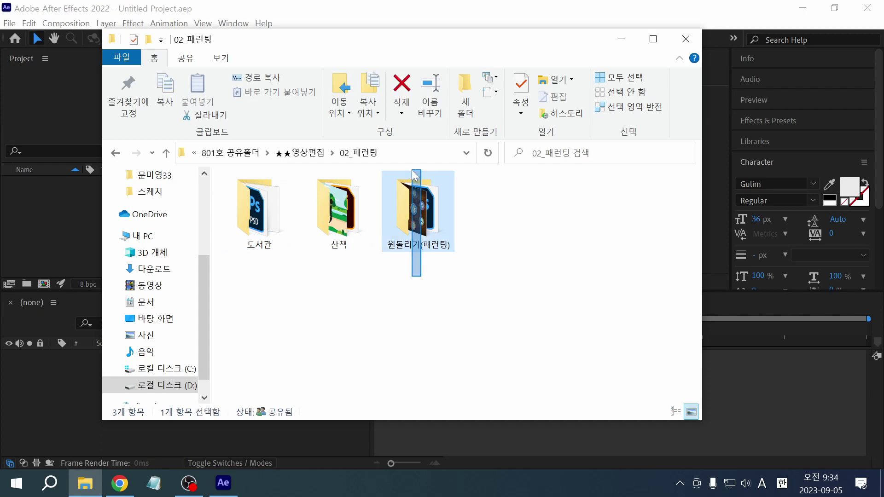
Look inside the 산책 folder and return to the 02_패런팅 folder
drag(260, 295, 266, 199)
drag(372, 290, 339, 202)
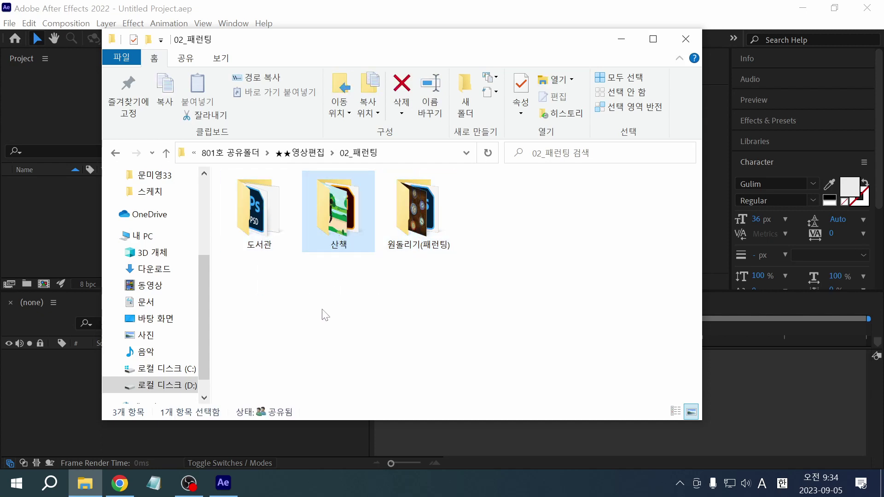
drag(328, 315, 311, 198)
double_click(336, 221)
drag(322, 319, 237, 161)
click(358, 153)
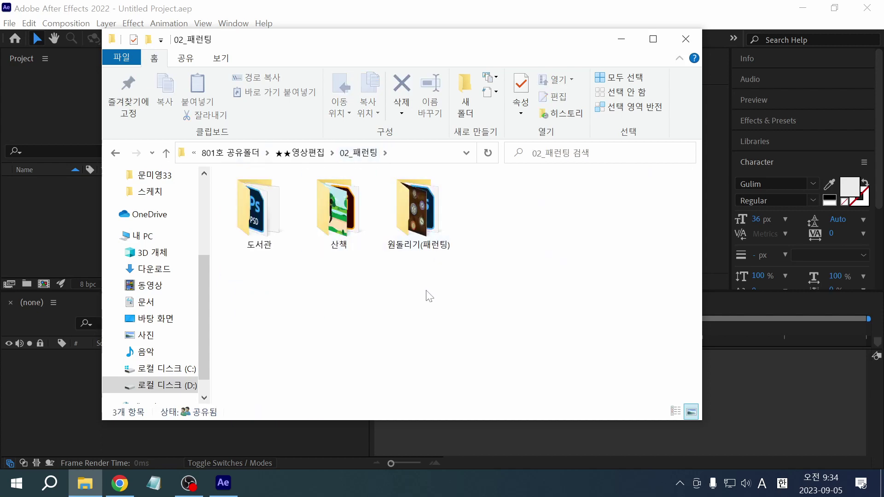
drag(416, 291, 410, 224)
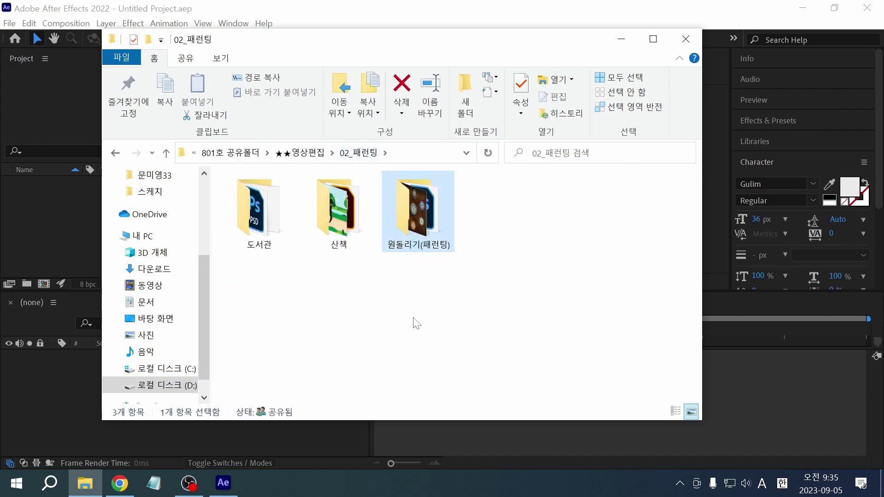
drag(275, 305, 239, 178)
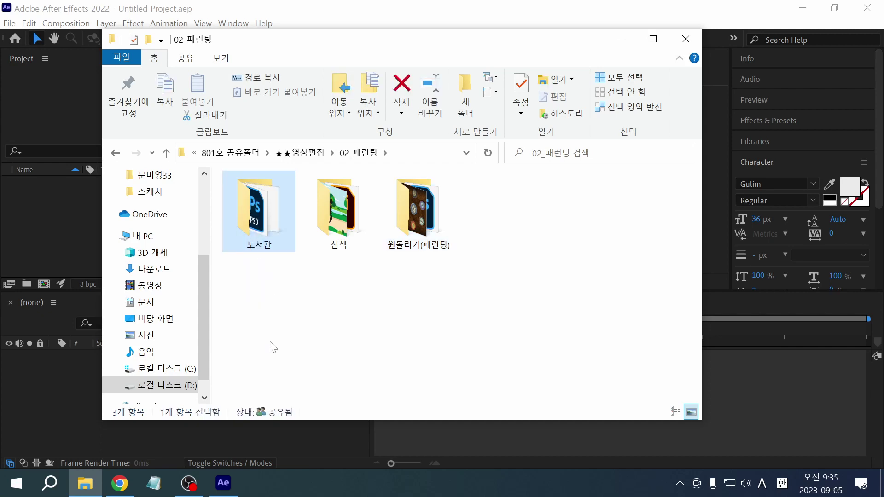
drag(450, 328, 395, 185)
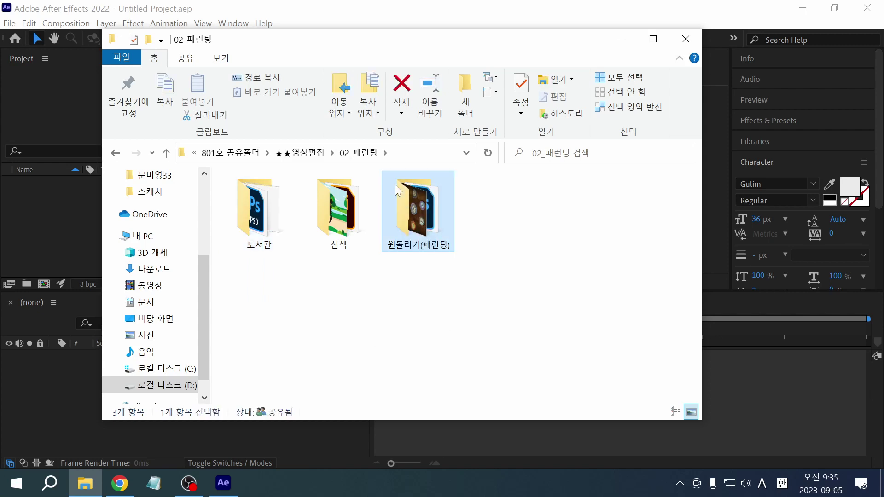
drag(283, 315, 243, 187)
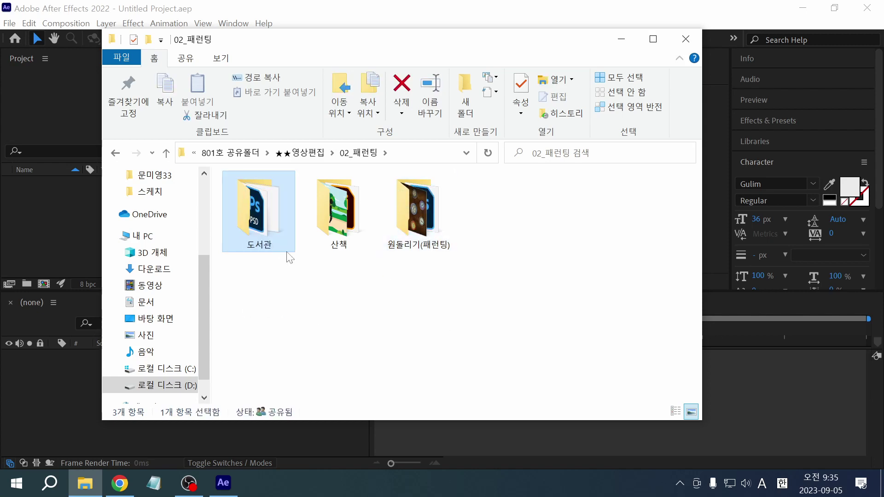
drag(414, 300, 428, 206)
drag(479, 306, 364, 230)
Open the 원돌리기(패런팅) folder and play the finished example movie ★★ 완성 원돌리기.mov
double_click(415, 214)
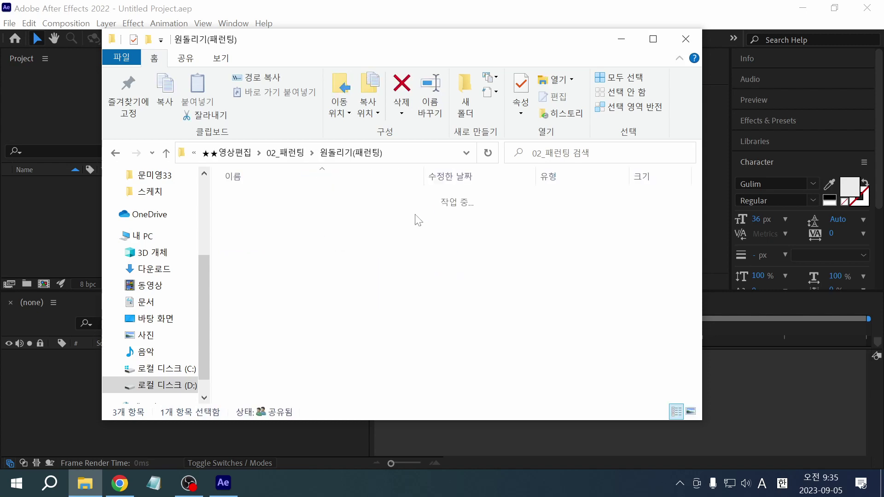
click(415, 215)
click(263, 214)
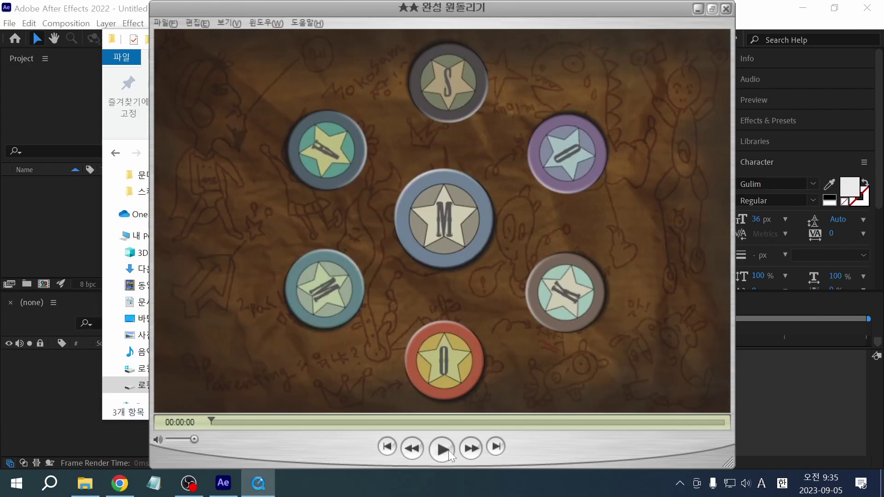
click(443, 449)
mouse_move(340, 257)
mouse_down()
mouse_move(353, 267)
mouse_move(326, 256)
mouse_move(336, 257)
mouse_up()
mouse_move(431, 218)
mouse_down()
mouse_move(436, 227)
mouse_move(460, 206)
mouse_up()
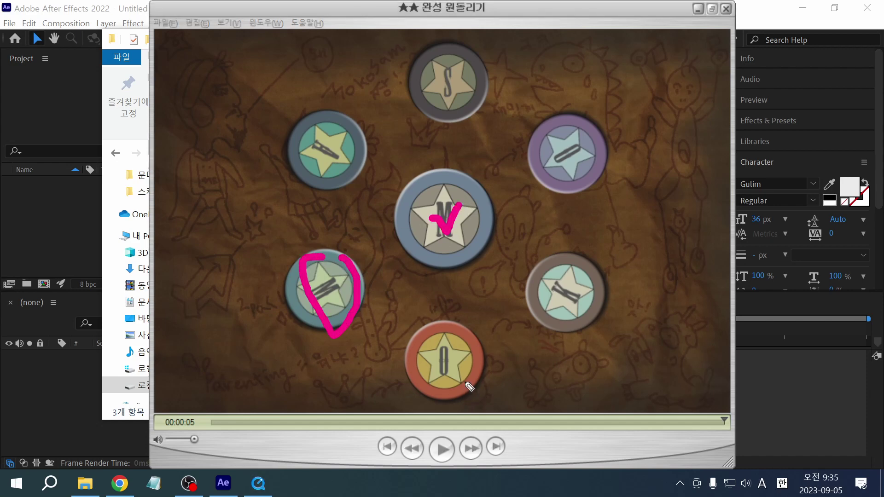
mouse_move(469, 387)
mouse_down()
mouse_move(480, 342)
mouse_move(478, 380)
mouse_up()
drag(435, 213, 465, 197)
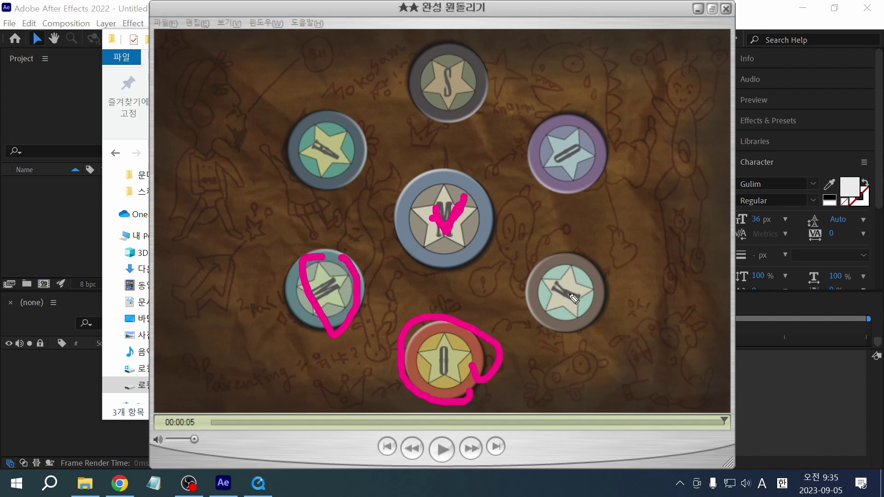
mouse_move(592, 317)
mouse_down()
mouse_move(542, 281)
mouse_move(619, 289)
mouse_up()
drag(427, 197, 464, 210)
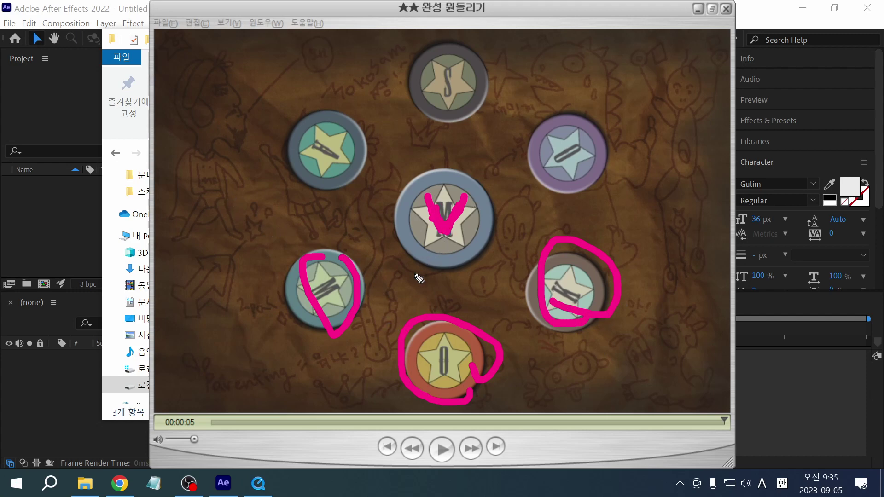
key(e)
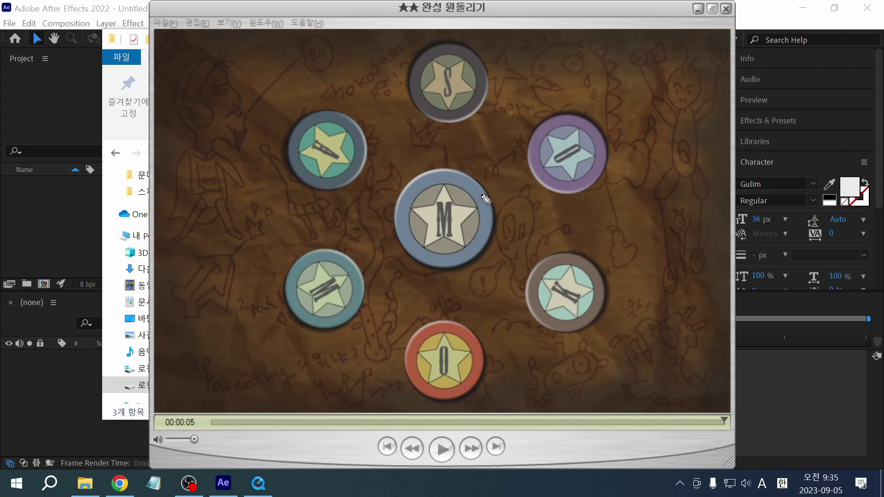
drag(319, 244, 367, 270)
drag(471, 332, 528, 317)
drag(561, 266, 581, 272)
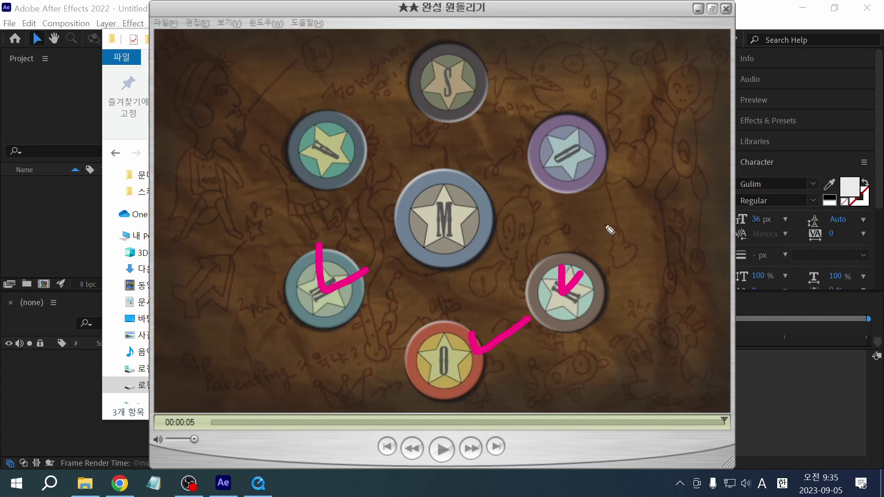
drag(566, 146, 595, 161)
drag(388, 49, 467, 84)
mouse_move(279, 95)
mouse_down()
mouse_move(361, 152)
mouse_move(396, 143)
mouse_up()
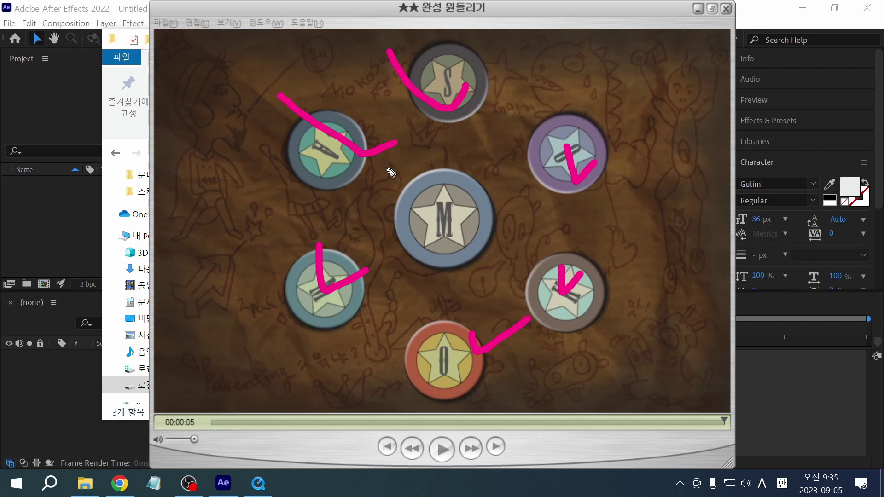
key(e)
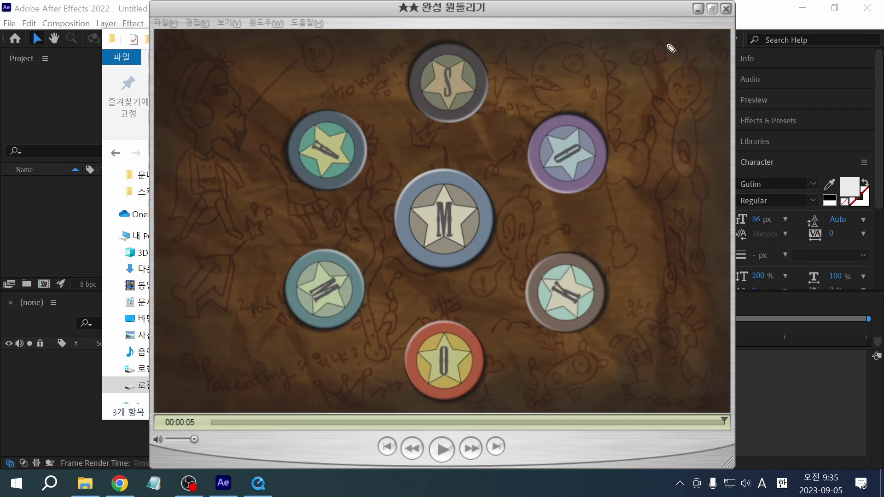
Put the movie player away, open parent101.psd in Photoshop, and collapse the Color and Properties panels to expose the layer list
click(698, 8)
click(430, 239)
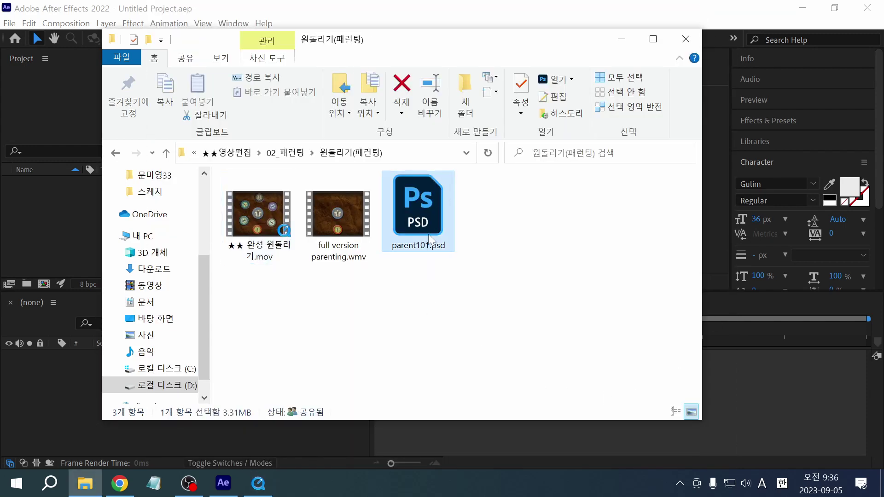
click(494, 437)
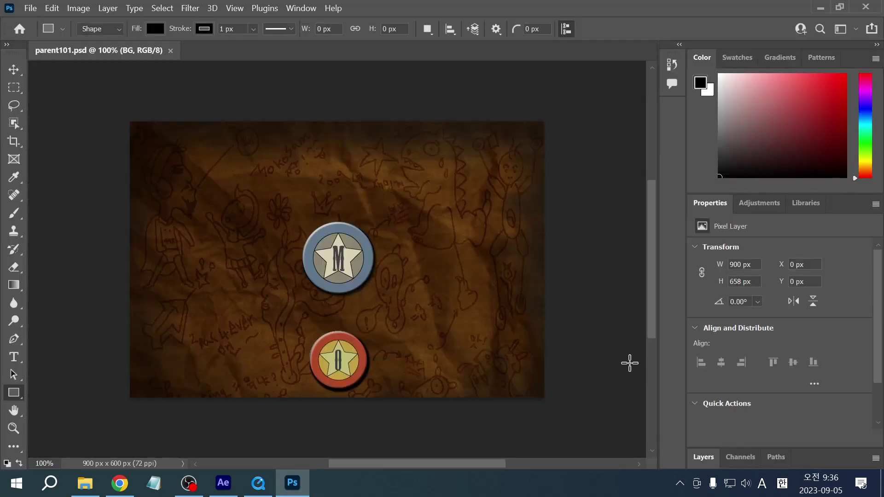
double_click(709, 58)
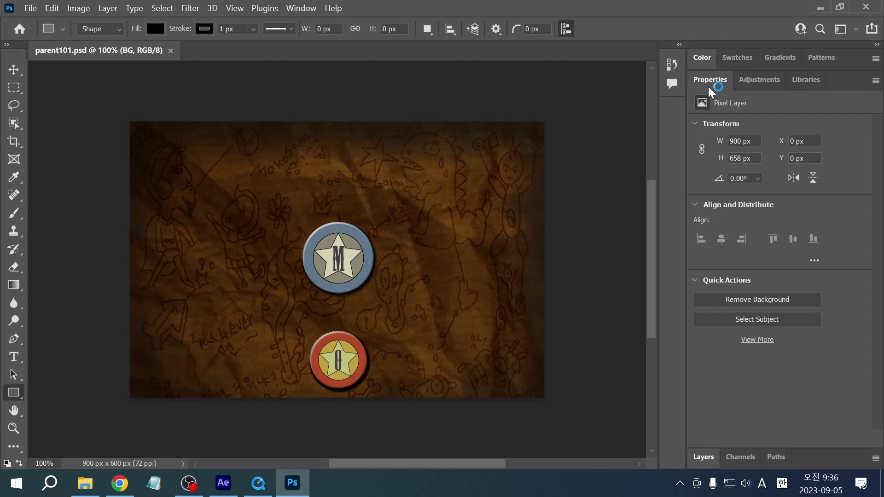
double_click(710, 80)
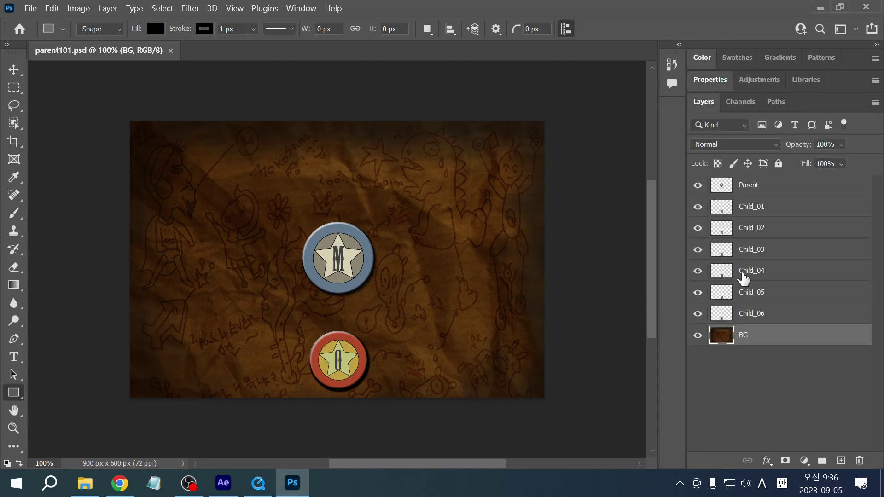
Examine the layers by hiding and reshowing BG, and by hiding Child_01 through Child_06 one by one before showing them all again
click(698, 335)
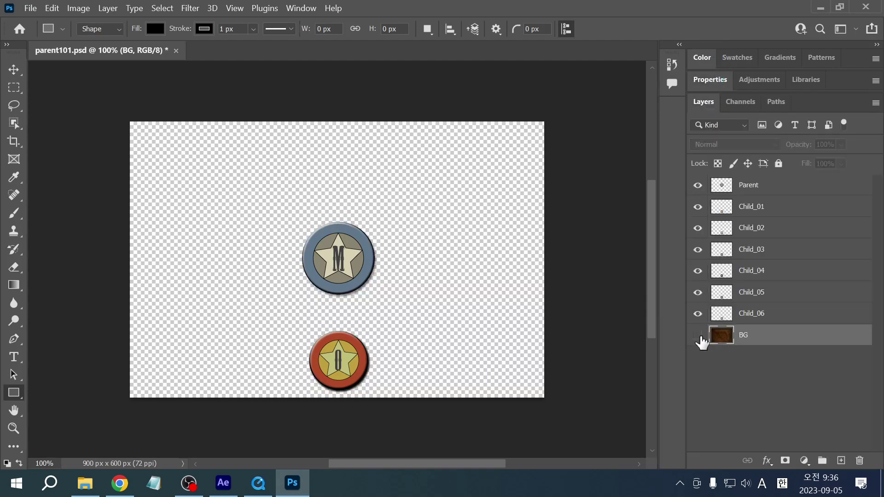
click(698, 336)
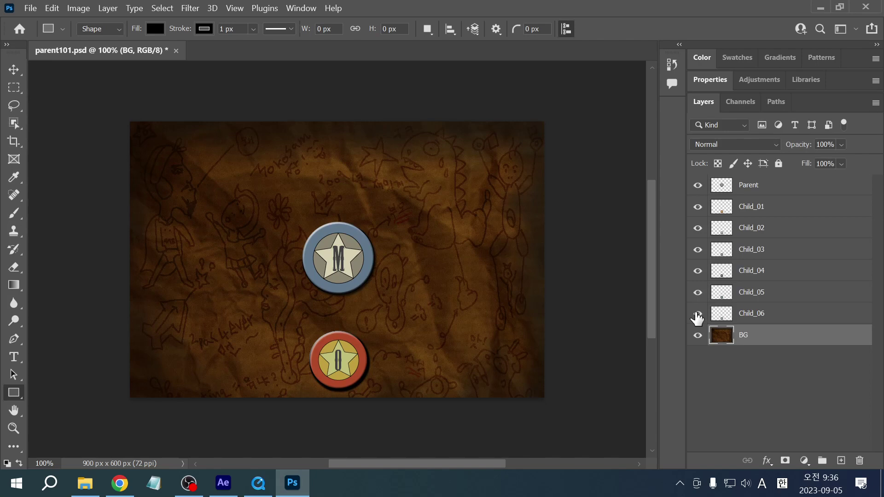
click(698, 207)
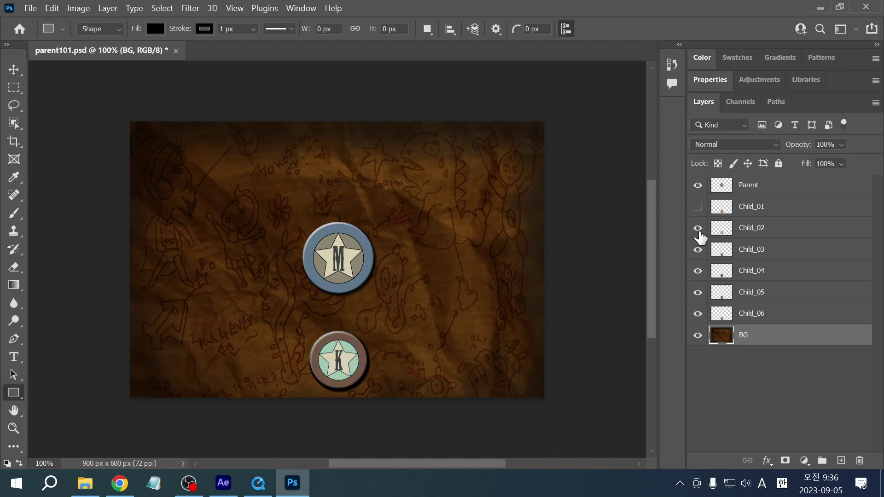
click(698, 230)
click(698, 251)
click(699, 272)
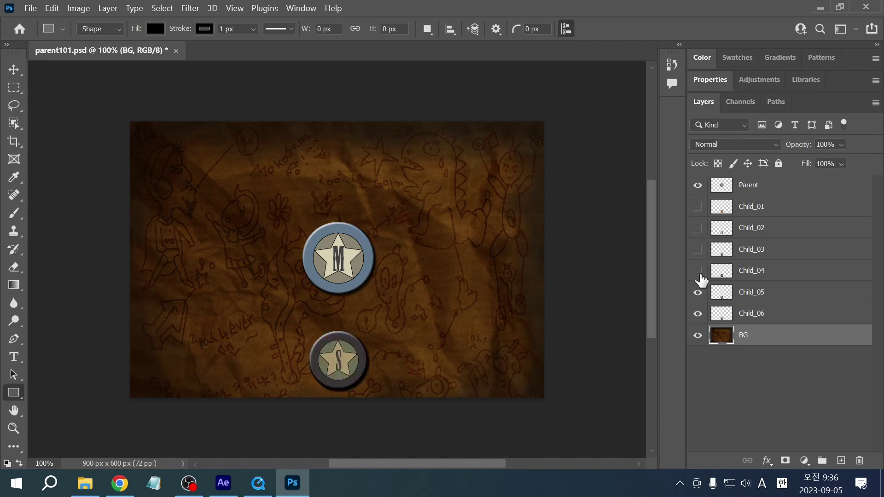
click(698, 293)
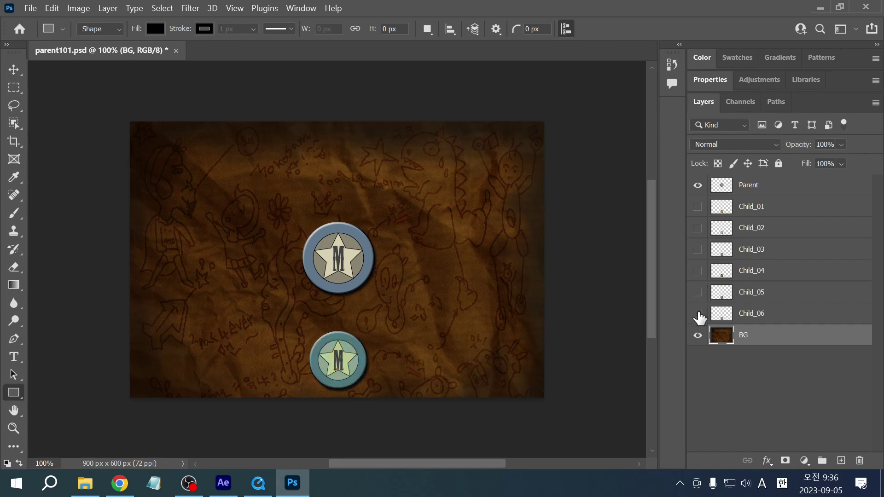
click(699, 316)
drag(698, 316, 698, 208)
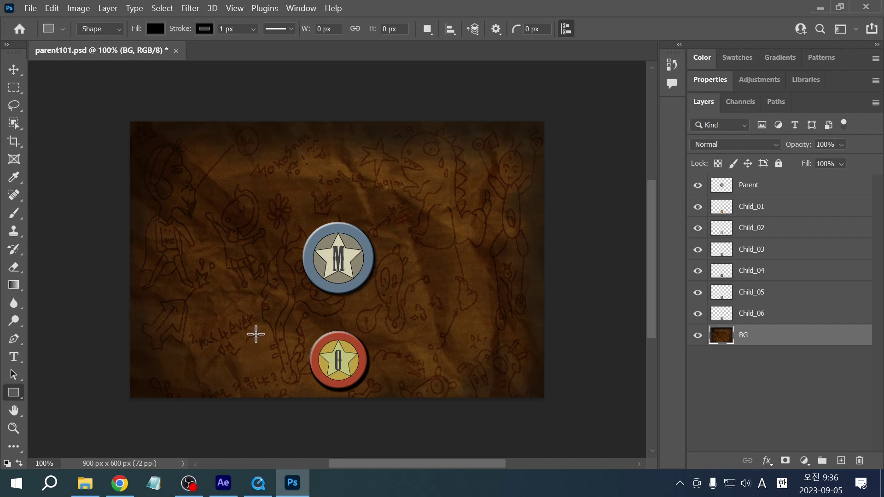
Switch to the Move tool and check the Parent and Child_01 layers by hiding and reshowing each one
key(v)
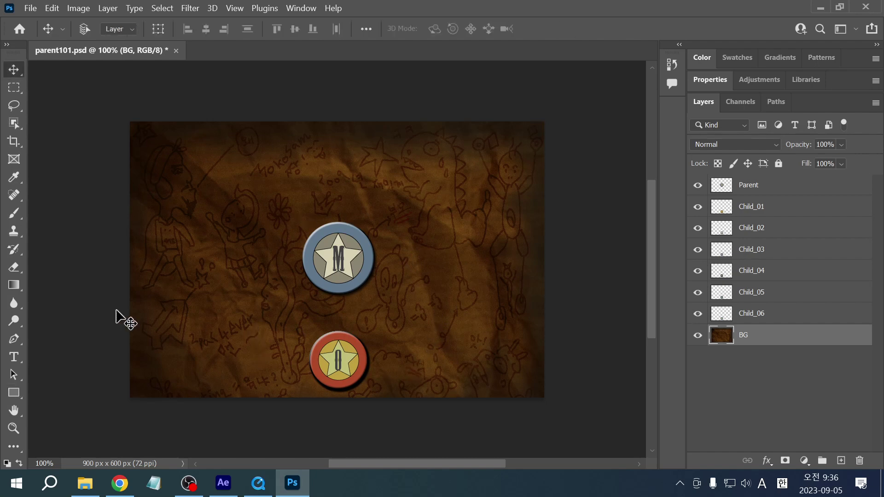
click(698, 186)
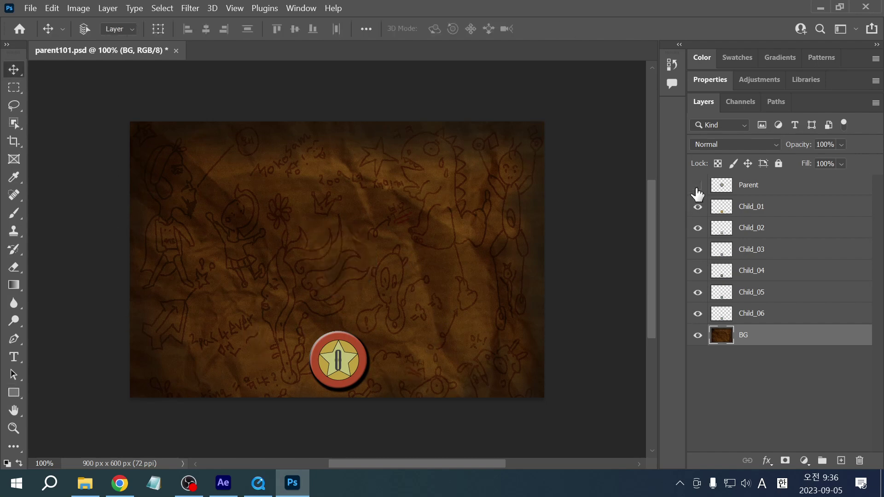
click(697, 188)
click(697, 188)
click(698, 188)
click(699, 210)
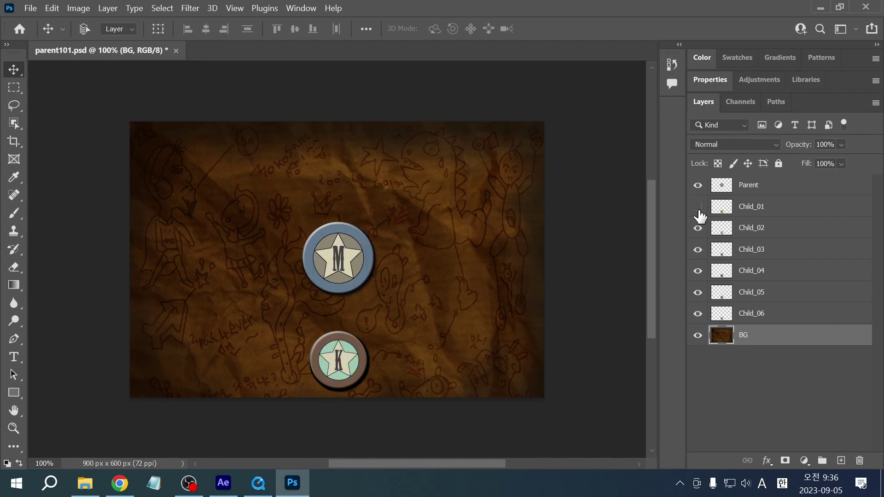
click(699, 210)
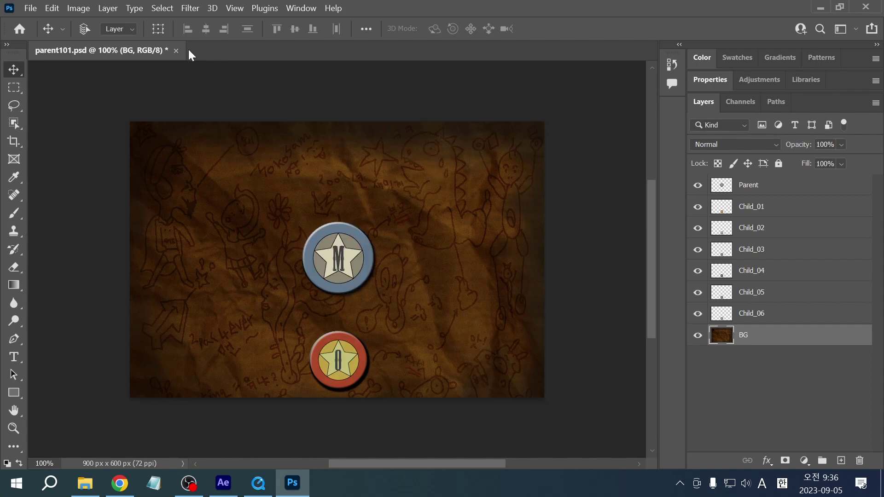
Switch to After Effects and import parent101.psd from the folder as Composition - Retain Layer Sizes with Editable Layer Styles
click(821, 8)
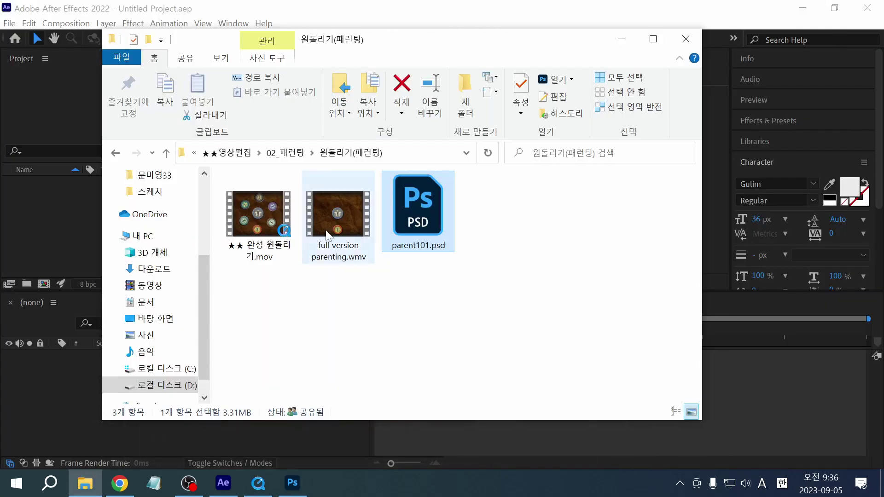
drag(308, 48, 479, 57)
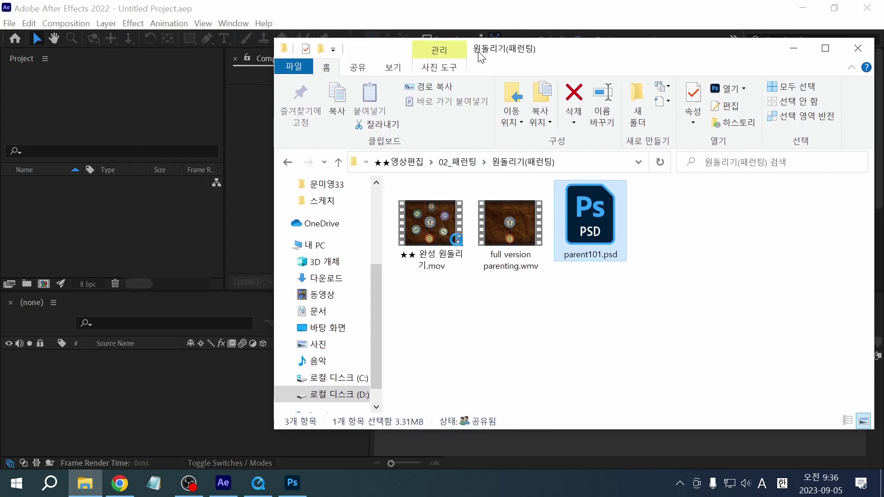
click(599, 235)
drag(612, 257, 53, 212)
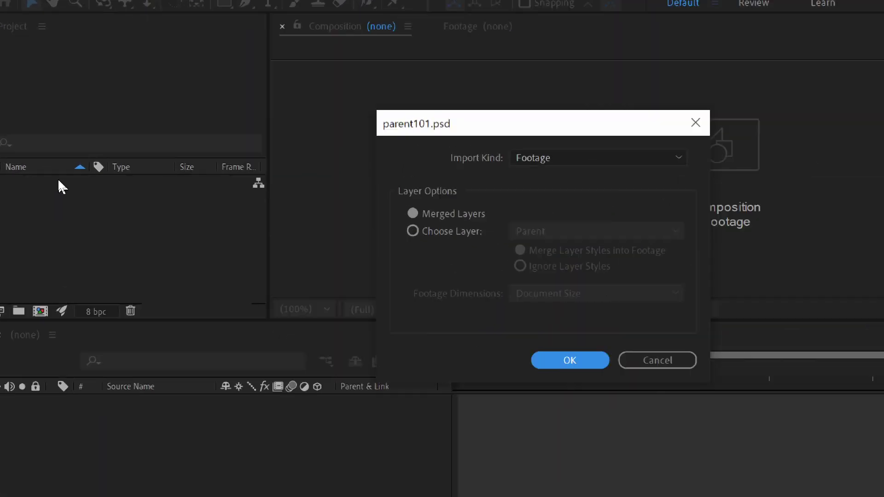
click(829, 146)
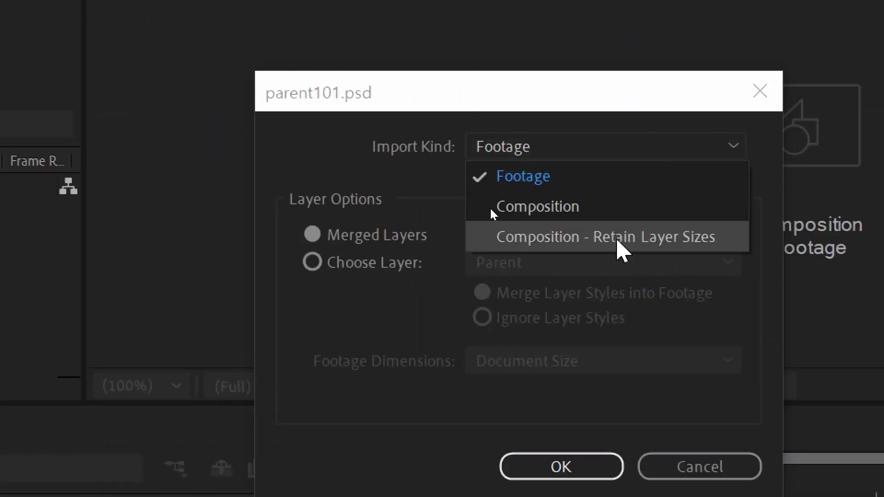
click(611, 237)
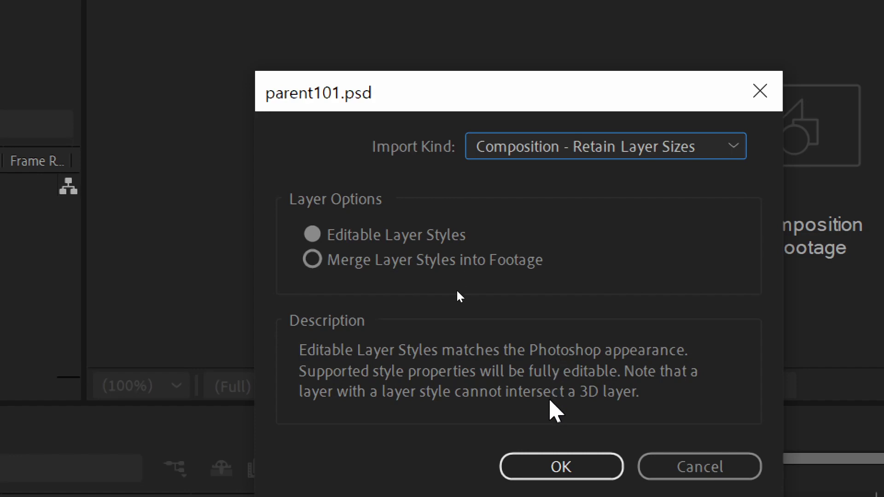
click(561, 467)
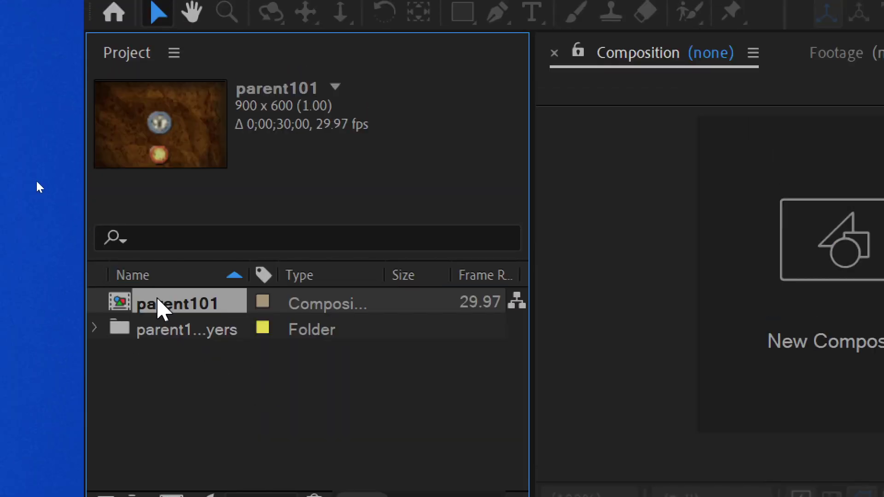
Open the parent101 composition and select the Parent layer, then the Child_01 layer in its timeline
double_click(159, 305)
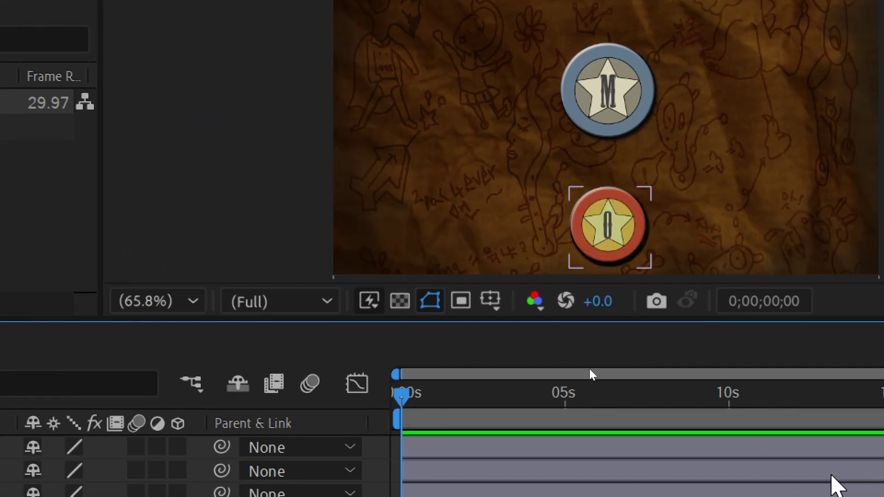
click(775, 451)
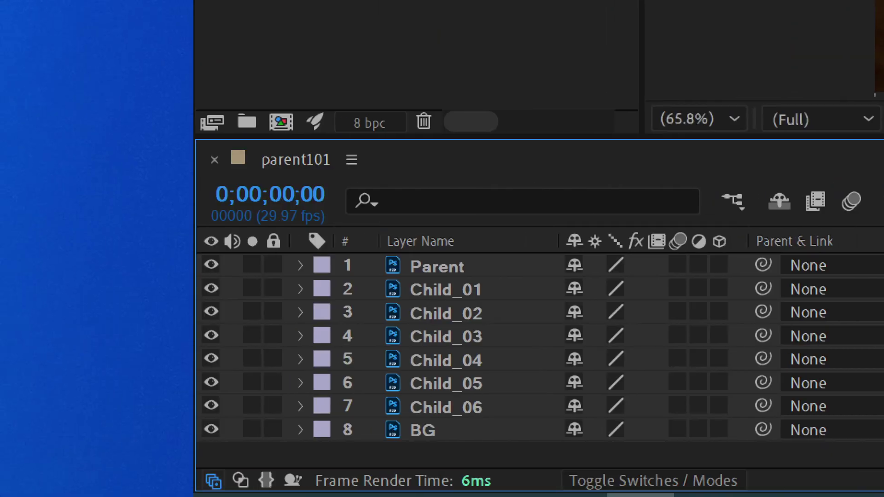
click(478, 267)
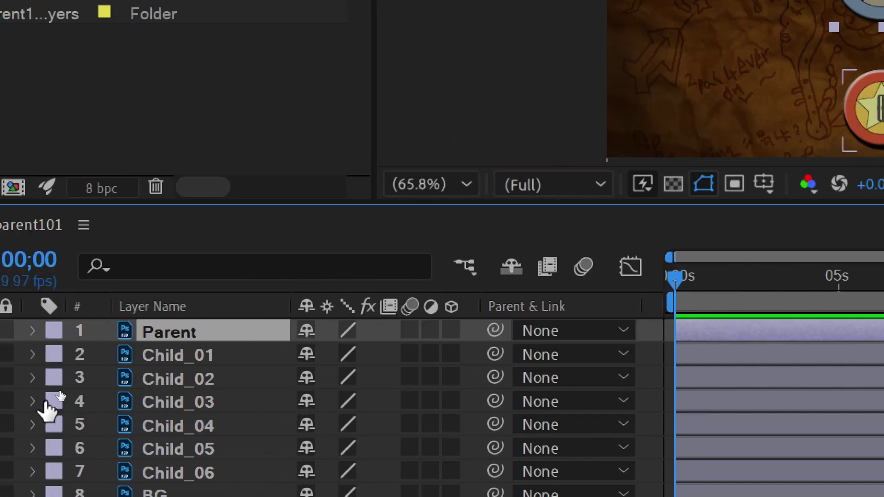
click(222, 355)
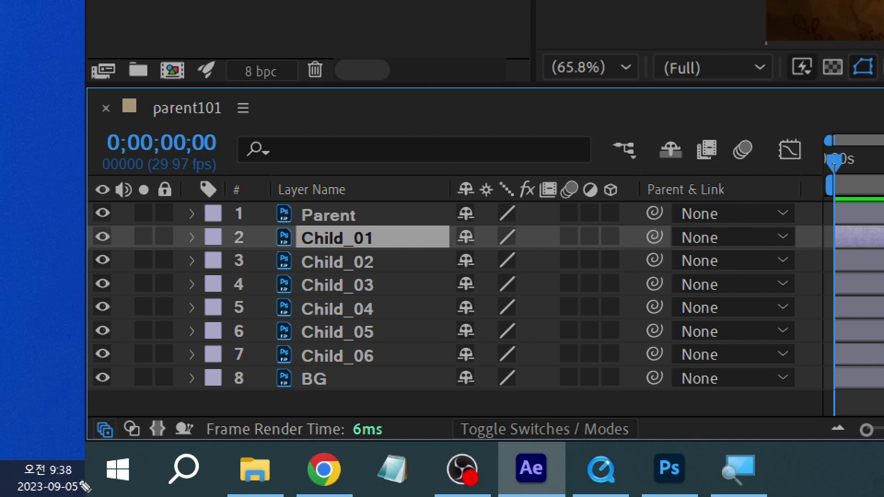
drag(55, 461, 83, 463)
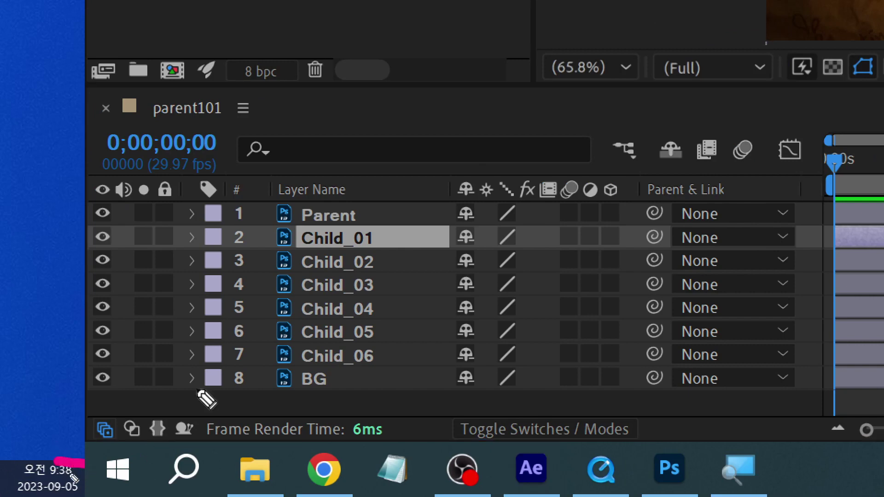
mouse_move(196, 388)
mouse_down()
mouse_move(113, 483)
mouse_move(87, 482)
mouse_up()
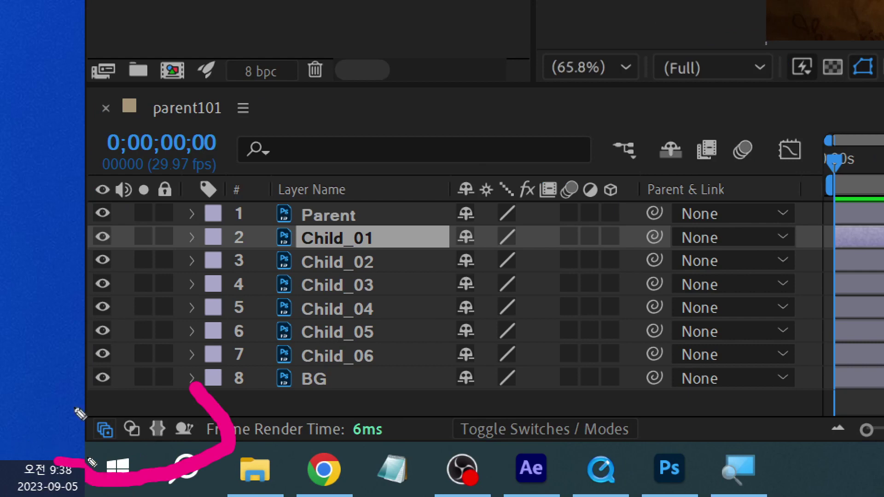
drag(85, 395, 265, 436)
drag(250, 418, 249, 445)
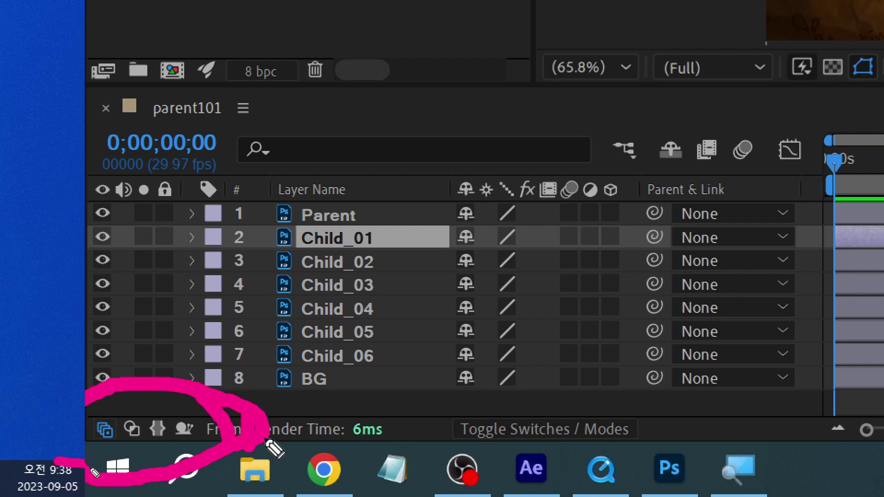
key(Escape)
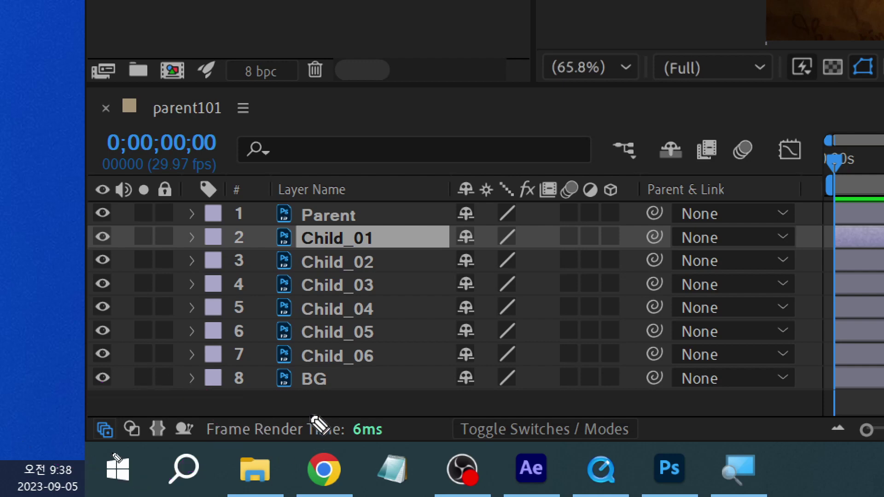
Collapse and re-expand the timeline's Layer Switches pane twice to compare the columns it controls
click(105, 429)
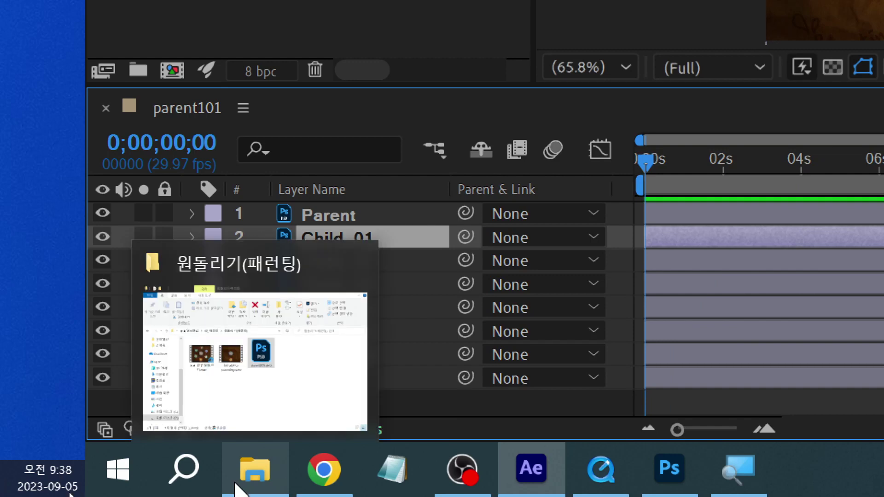
click(105, 430)
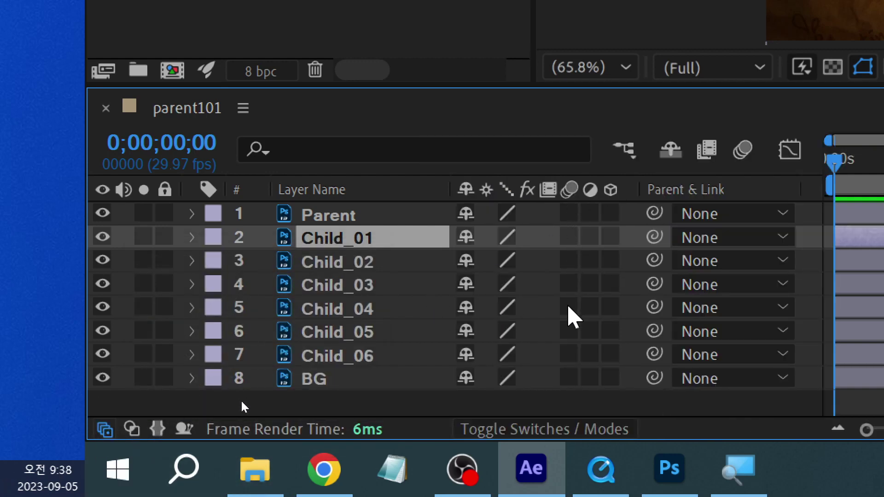
click(108, 435)
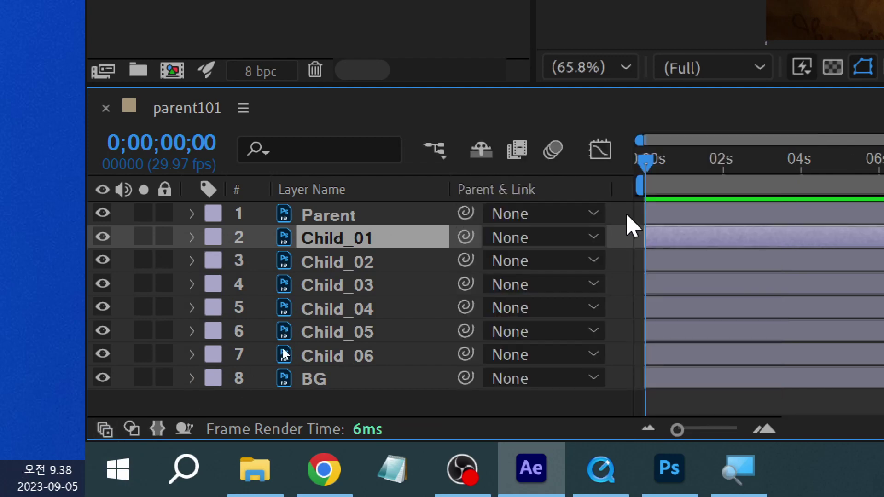
click(105, 430)
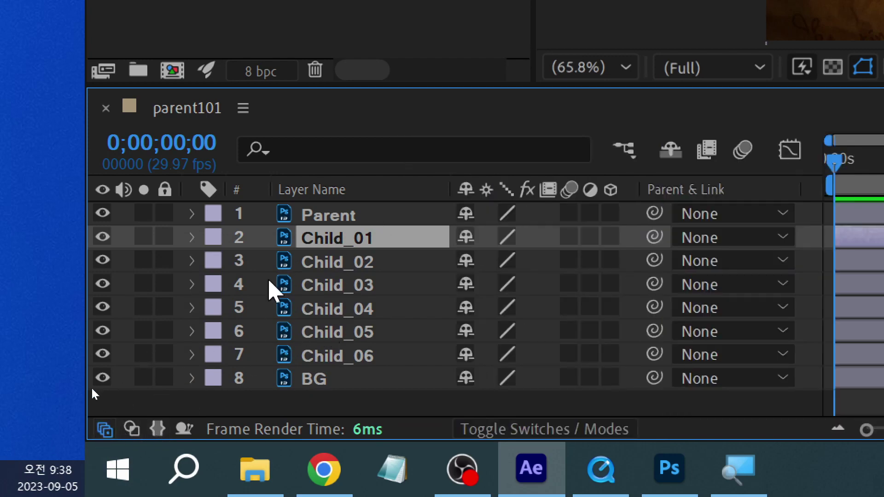
Expand Child_01's Transform properties, select Anchor Point, and toggle the Layer Switches pane to compare the property list with and without values
click(193, 238)
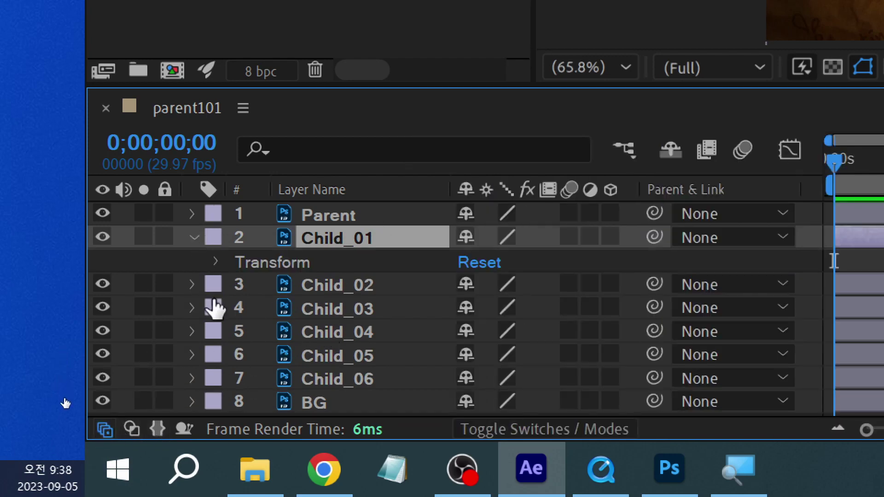
click(215, 261)
click(339, 286)
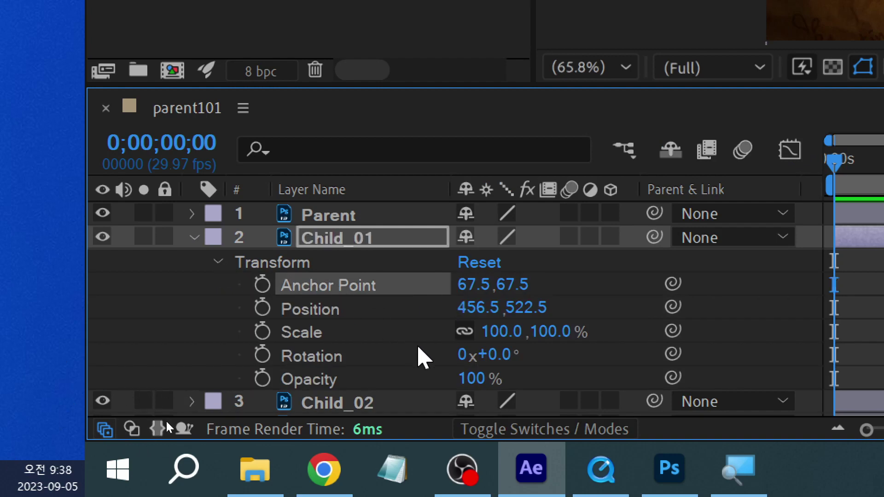
click(105, 430)
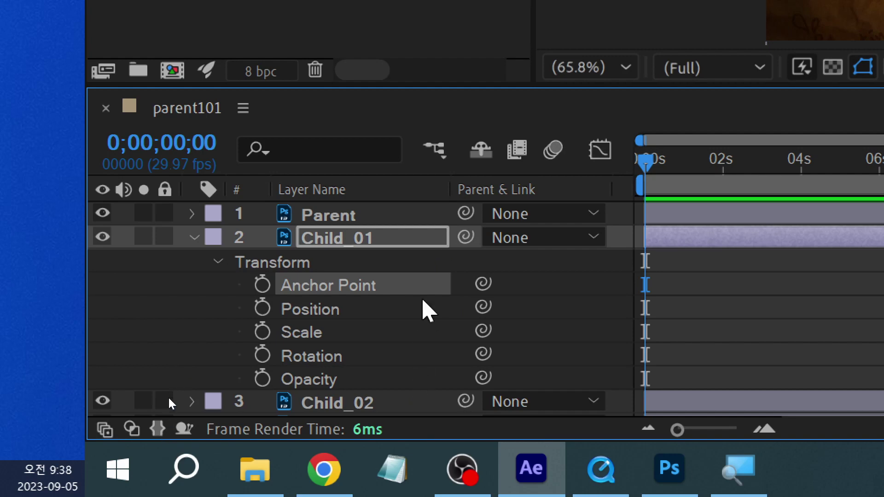
click(111, 433)
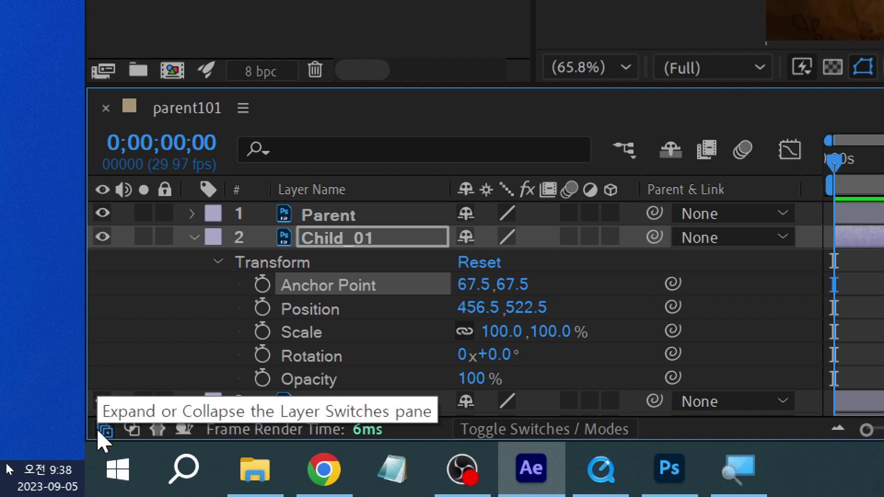
click(105, 431)
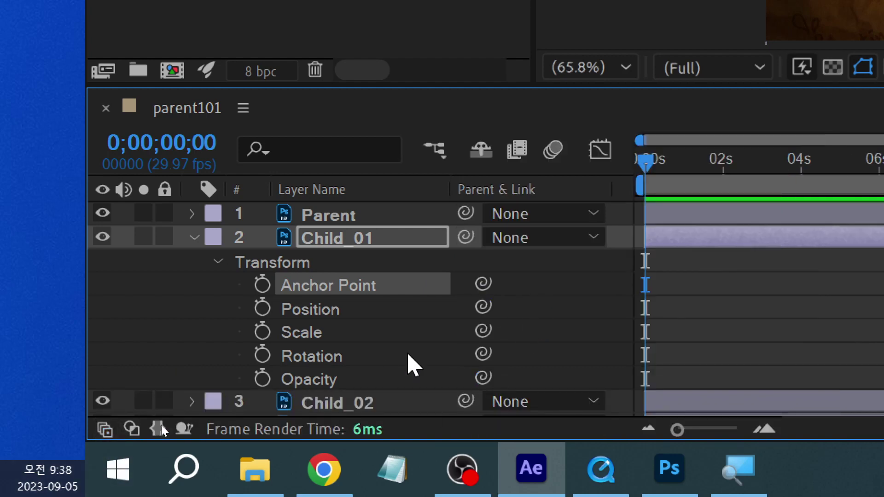
click(106, 431)
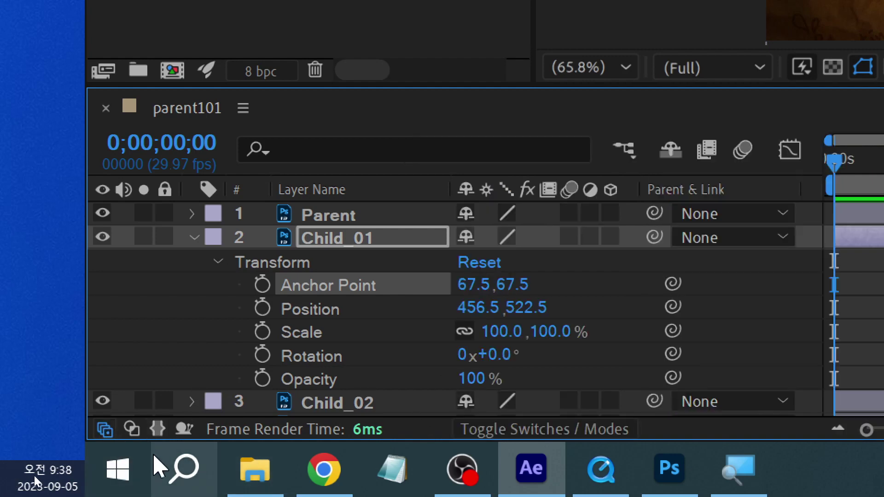
Toggle the timeline's Mode and TrkMat columns, In/Out columns, Render Time column and Layer Switches pane, leaving only the layer switches shown
click(134, 434)
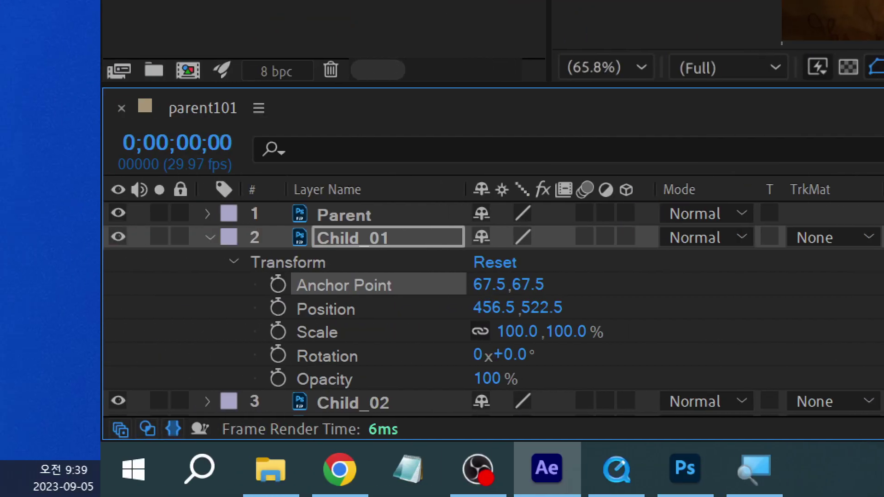
click(173, 429)
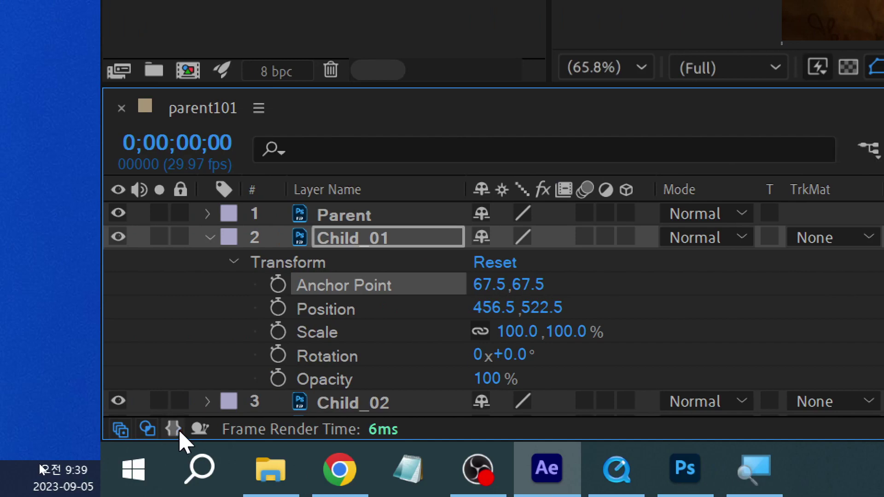
click(147, 433)
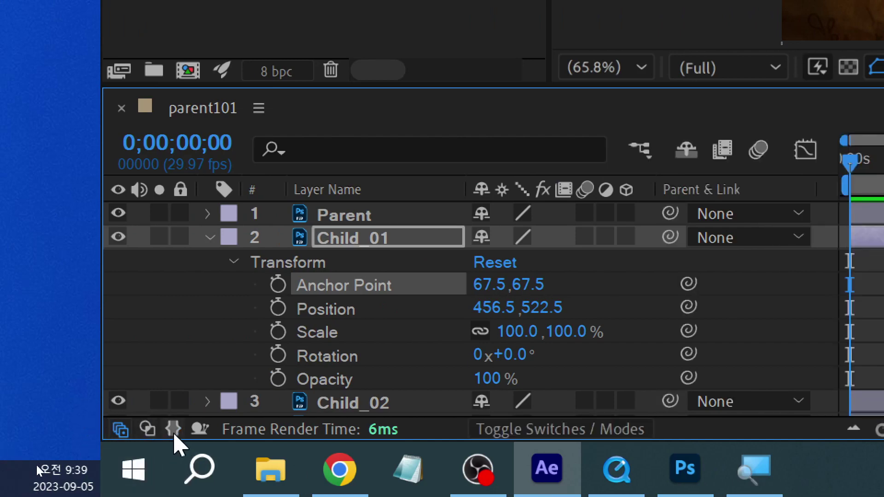
click(200, 431)
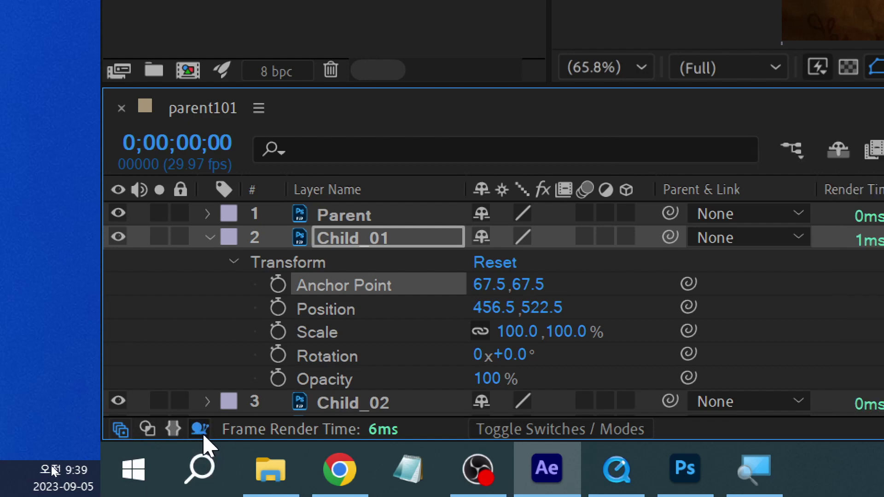
click(199, 429)
click(200, 430)
click(200, 429)
click(200, 430)
click(200, 429)
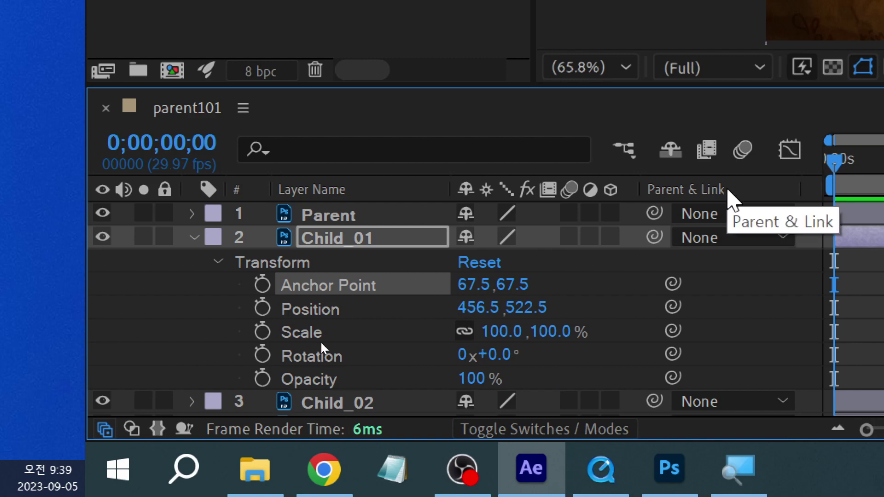
click(105, 430)
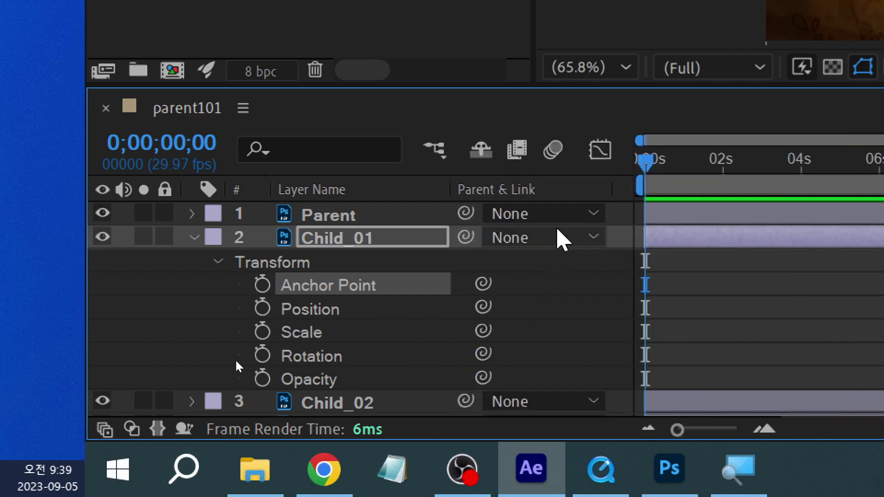
click(105, 430)
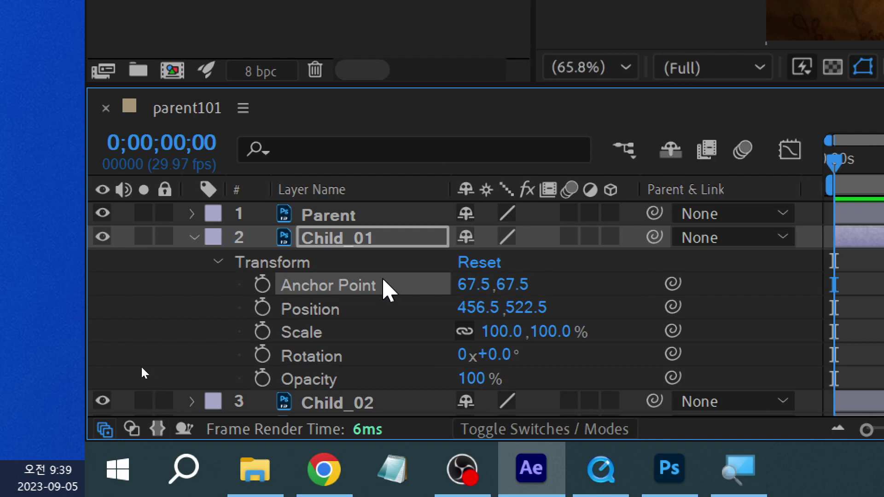
Select the Child_01 layer, collapse its Transform properties, and try out its parent pick whip
click(369, 238)
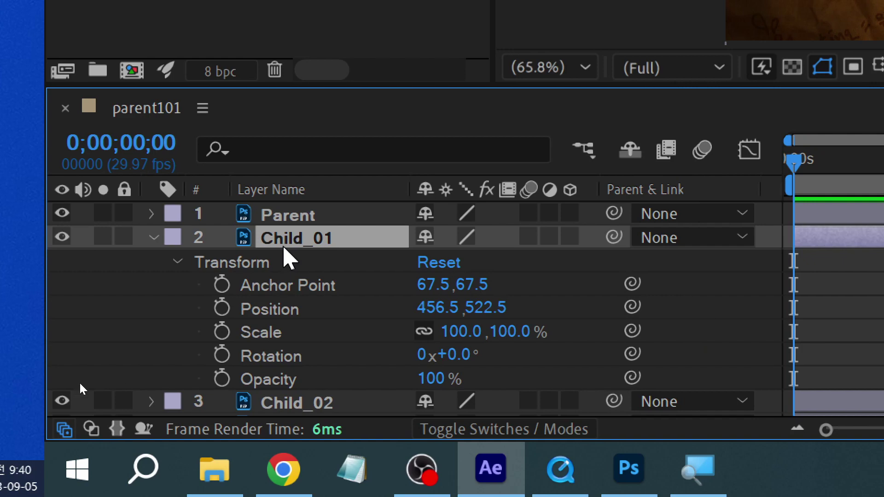
click(177, 261)
click(153, 237)
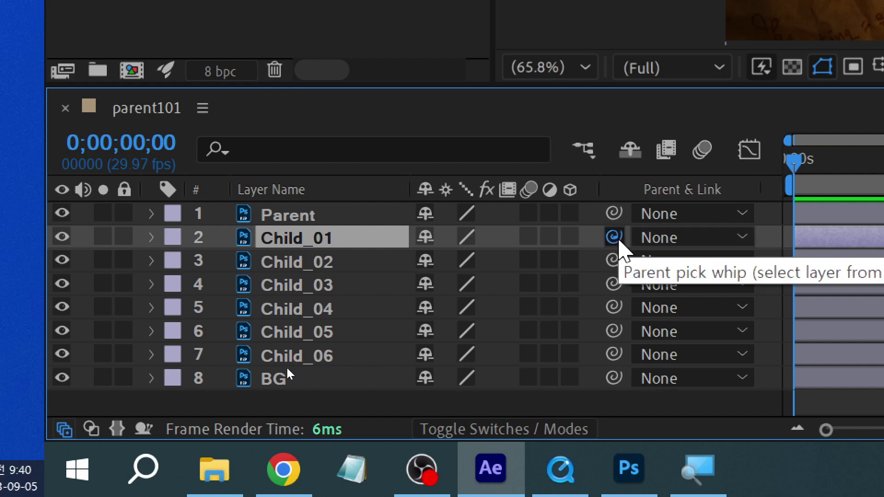
drag(614, 236, 635, 240)
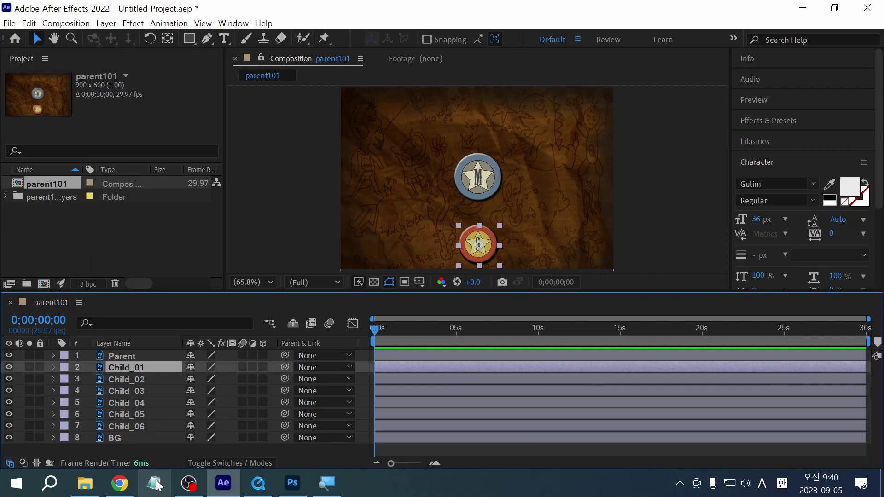
Switch to Chrome, search Google for "어린이 가방 줄달린", and maximize the browser window to view the results
click(221, 479)
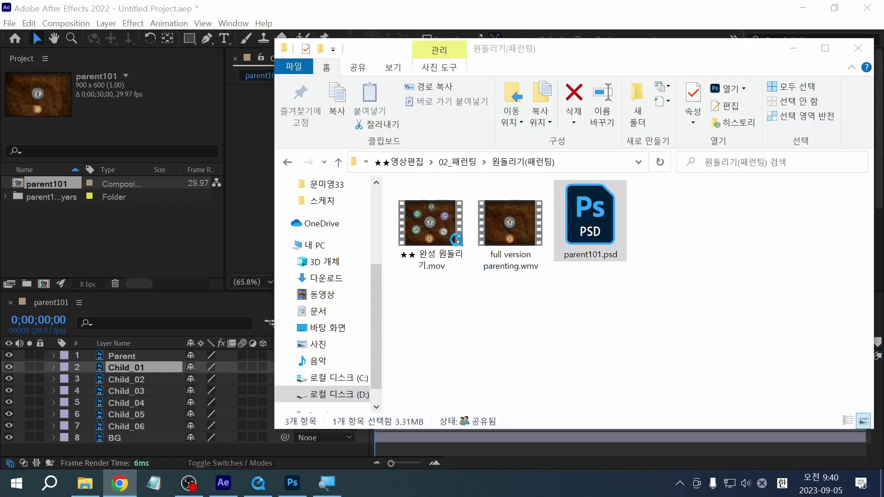
key(alt+Tab)
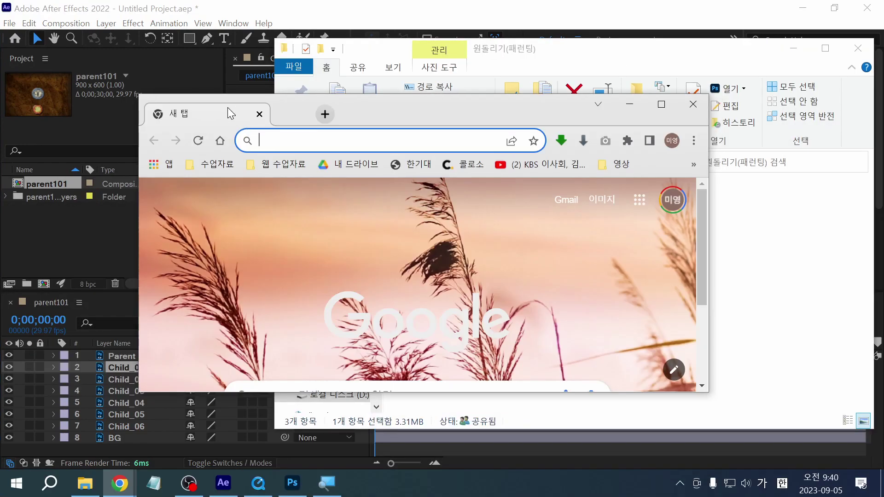
key(Hangul)
text(dj)
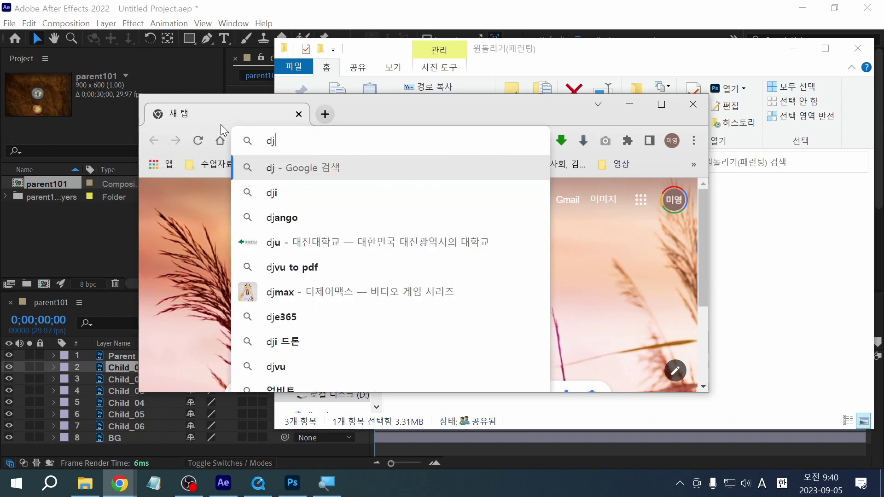
key(ctrl+a)
key(Hangul)
text(어린이 )
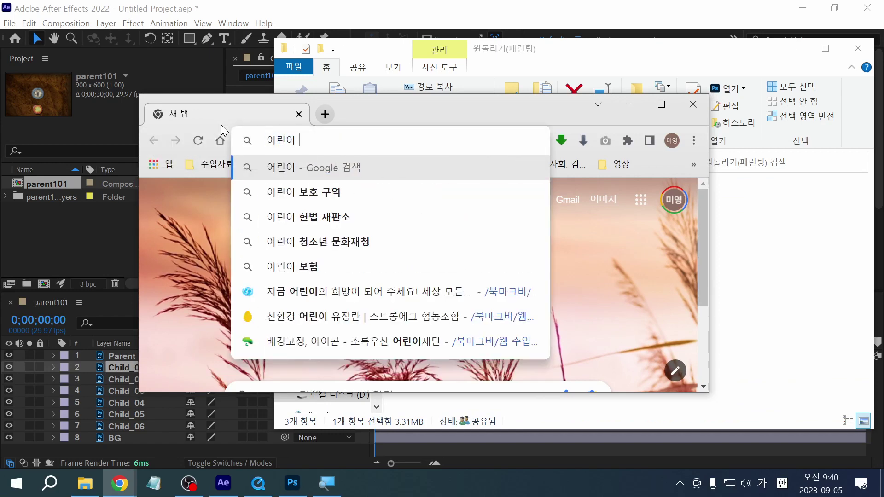
text(가방 줄달린)
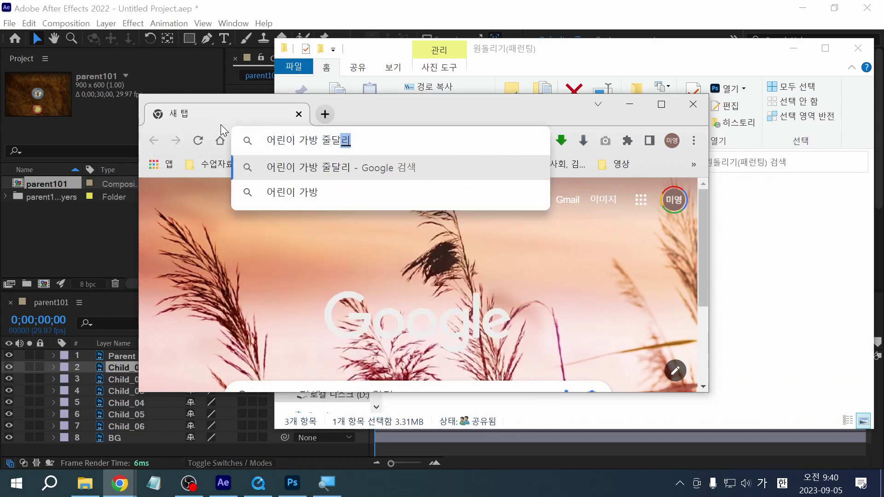
key(Return)
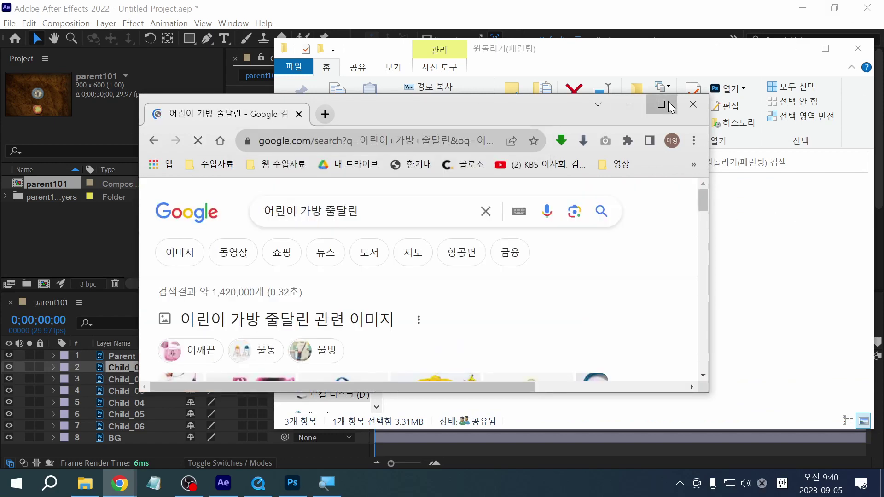
click(661, 104)
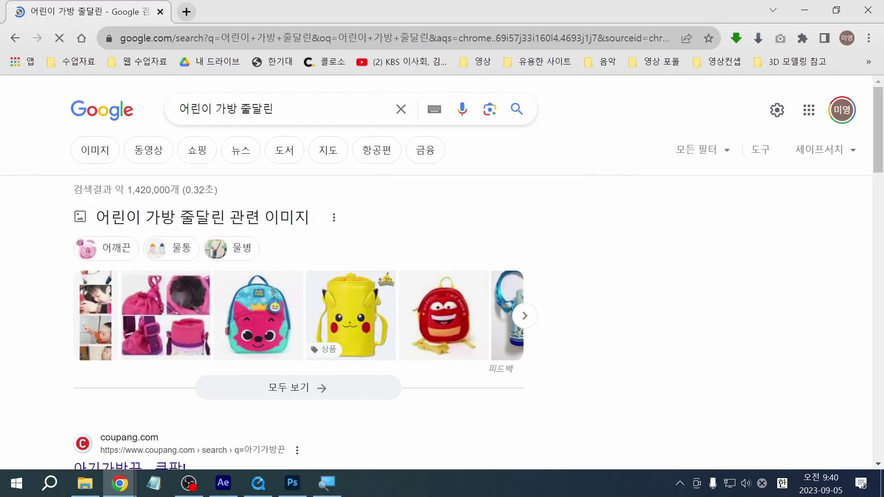
Show the Google image results and change the search to "유아 가방 줄달린"
click(106, 159)
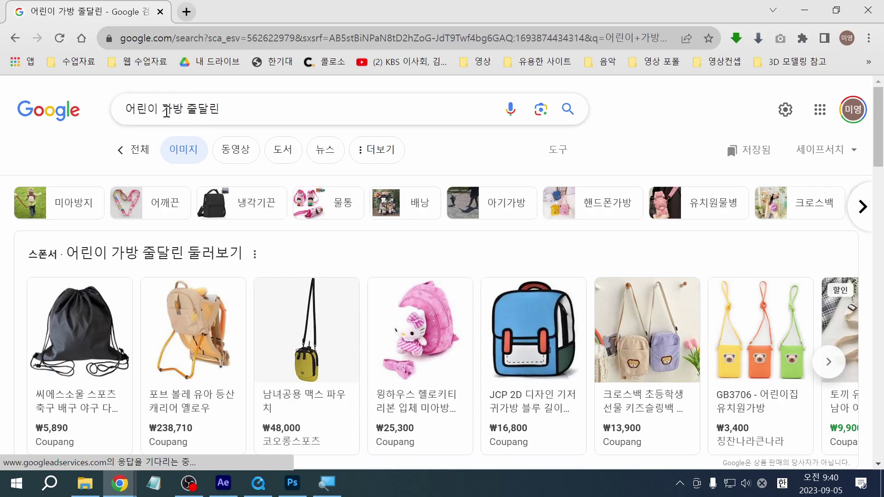
double_click(154, 110)
text(유아)
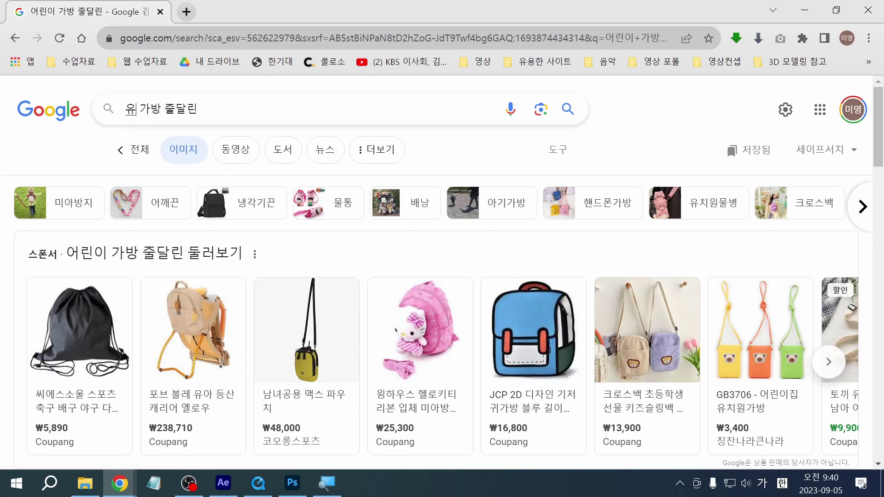
key(Return)
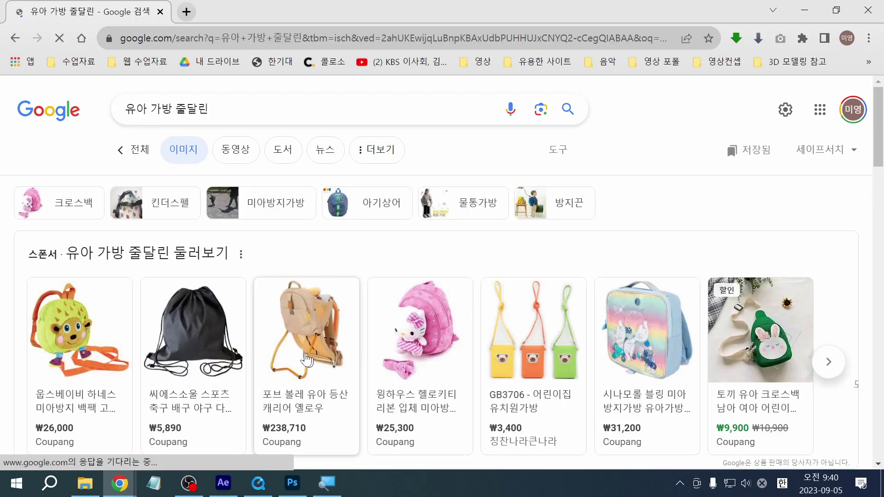
Open the blog post behind the photo of a child with a leashed backpack and find its close-up picture
scroll(307, 359, down, 5)
click(87, 284)
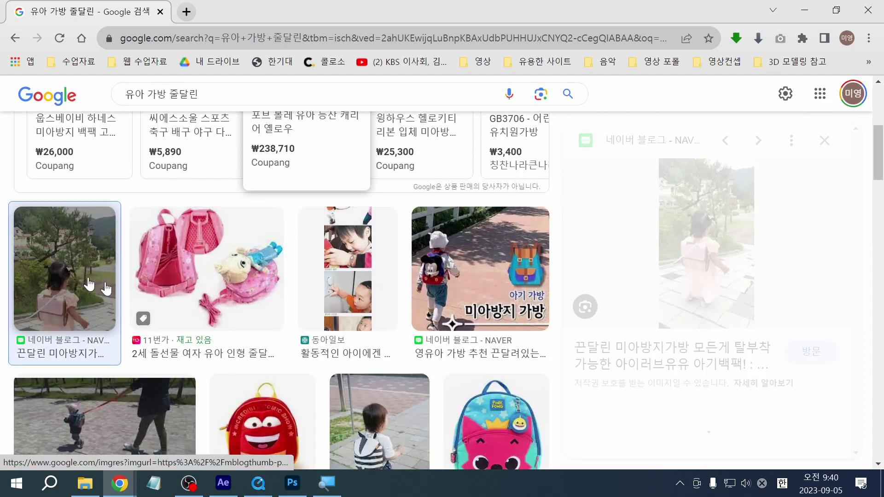
click(680, 325)
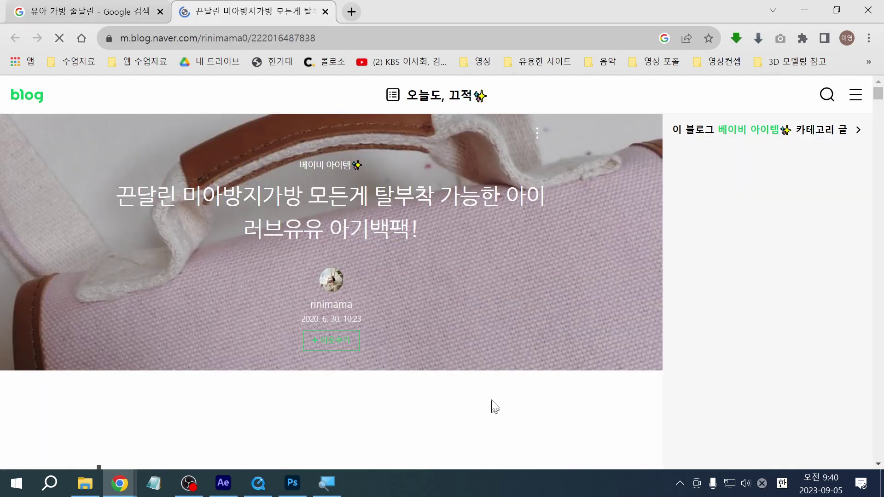
scroll(491, 403, down, 10)
scroll(491, 394, up, 1)
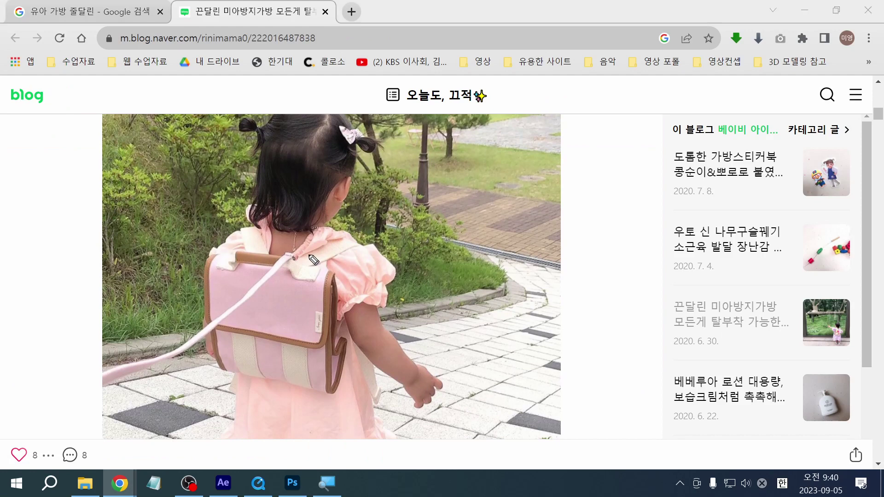
Annotate the backpack photo by tracing the leash to a circled holder and adding arrows on both sides of the child, and clear the markings
mouse_move(312, 254)
mouse_down()
mouse_move(154, 361)
mouse_move(71, 380)
mouse_up()
mouse_move(33, 369)
mouse_down()
mouse_move(55, 340)
mouse_move(40, 383)
mouse_move(47, 356)
mouse_up()
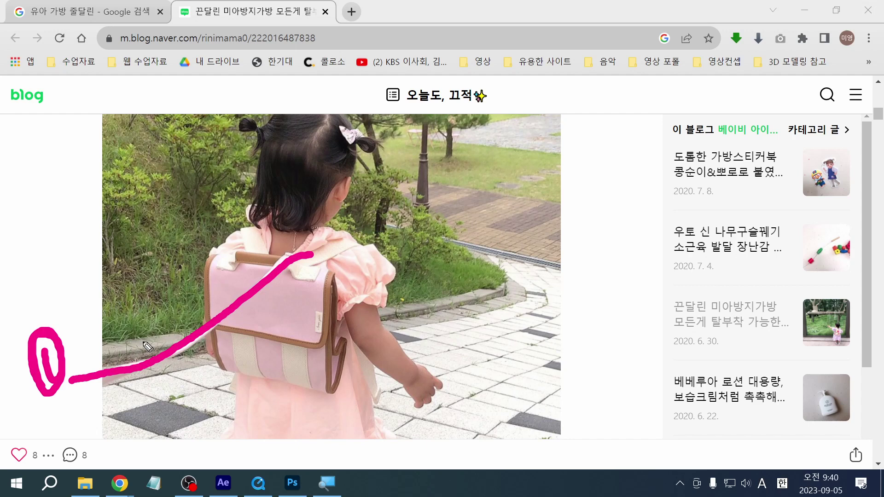
mouse_move(152, 253)
mouse_down()
mouse_move(155, 279)
mouse_move(185, 240)
mouse_up()
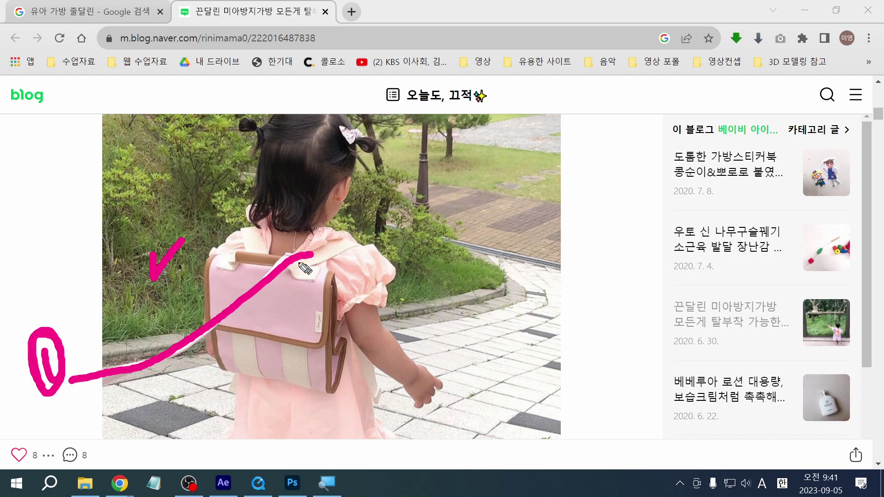
mouse_move(285, 261)
mouse_down()
mouse_move(181, 342)
mouse_move(72, 375)
mouse_up()
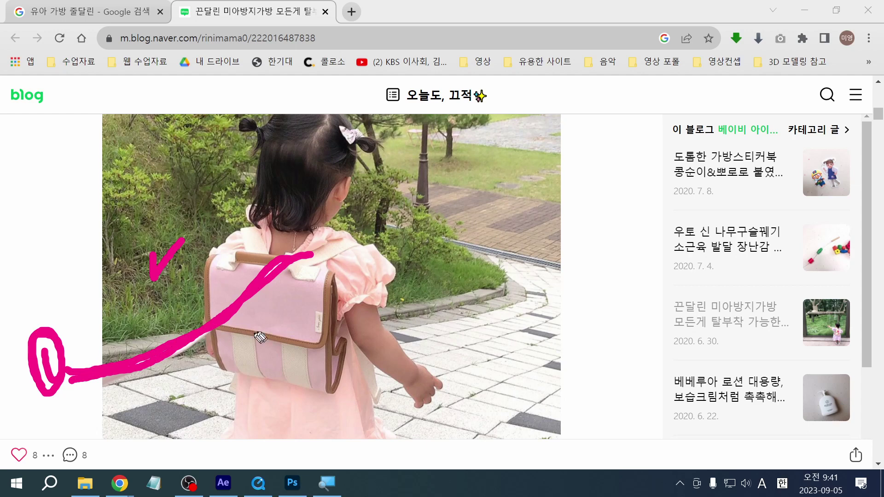
mouse_move(450, 204)
mouse_down()
mouse_move(474, 247)
mouse_move(504, 223)
mouse_up()
mouse_move(145, 226)
mouse_down()
mouse_move(153, 274)
mouse_move(197, 225)
mouse_up()
mouse_move(450, 205)
mouse_down()
mouse_move(476, 271)
mouse_move(508, 215)
mouse_move(481, 279)
mouse_move(525, 237)
mouse_up()
drag(124, 215, 198, 242)
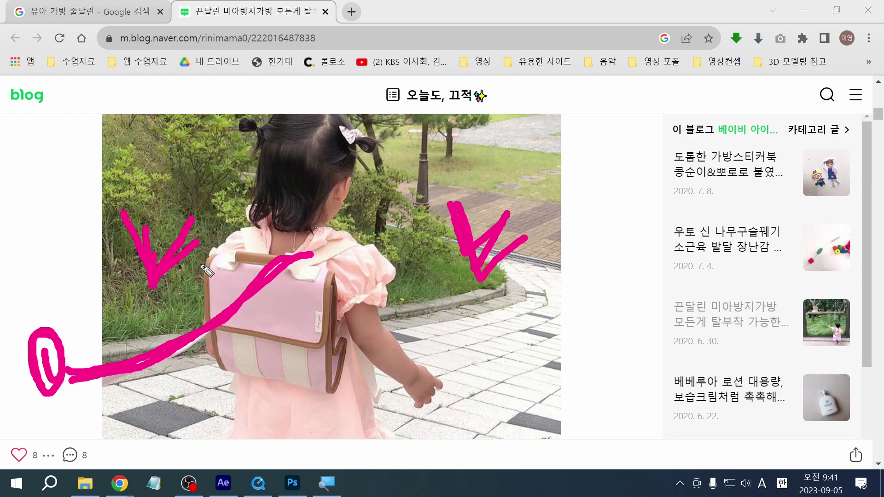
mouse_move(341, 262)
mouse_down()
mouse_move(275, 267)
mouse_move(219, 328)
mouse_move(160, 357)
mouse_move(42, 367)
mouse_move(100, 375)
mouse_move(208, 317)
mouse_move(266, 272)
mouse_move(317, 262)
mouse_move(198, 323)
mouse_move(147, 334)
mouse_up()
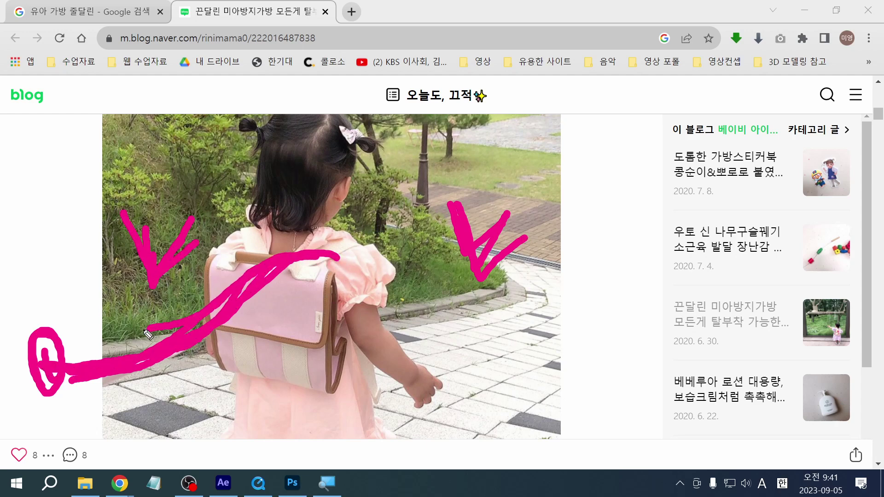
key(Escape)
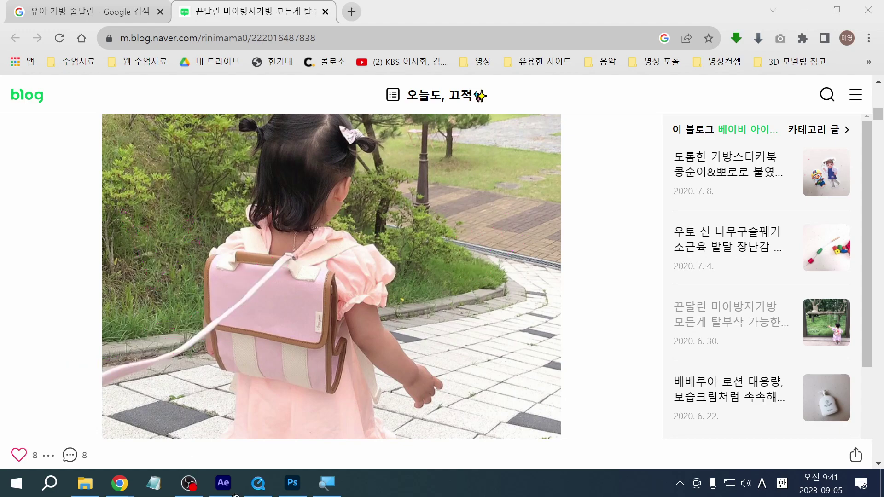
Switch to After Effects, parent Child_01 to the Parent layer with the pick whip, and select each of the two layers
click(223, 483)
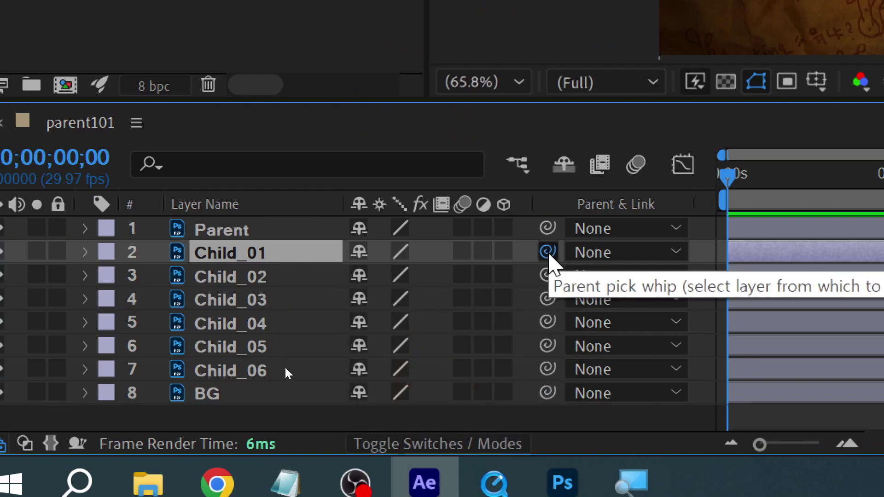
drag(547, 252, 251, 230)
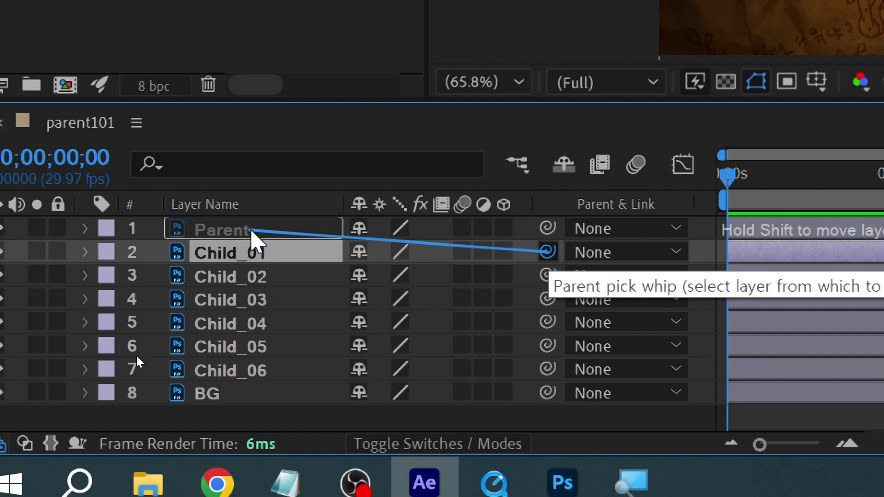
drag(252, 230, 252, 230)
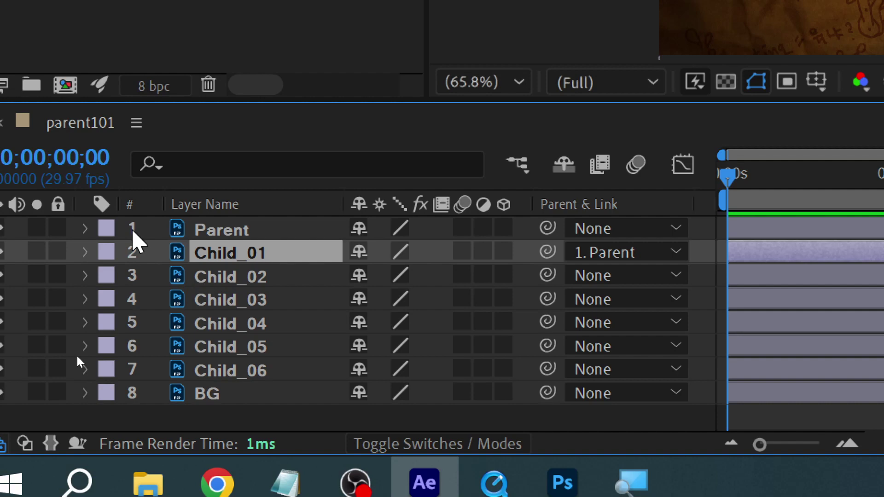
click(247, 233)
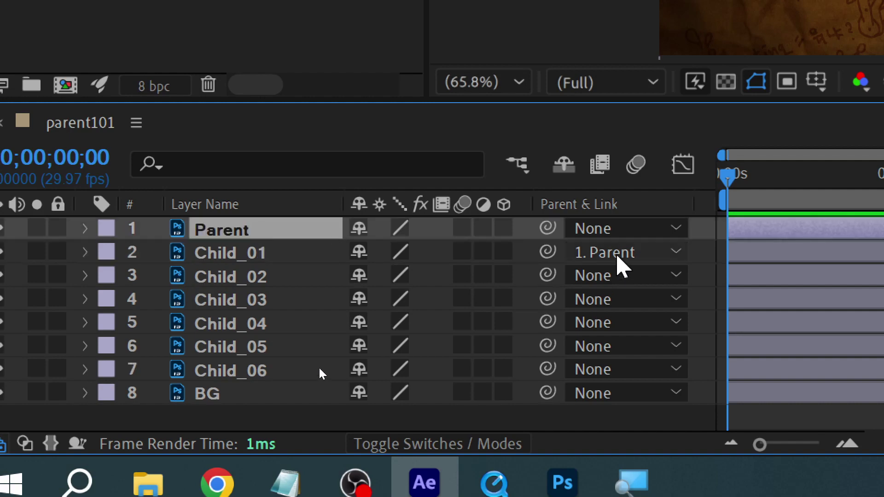
click(248, 257)
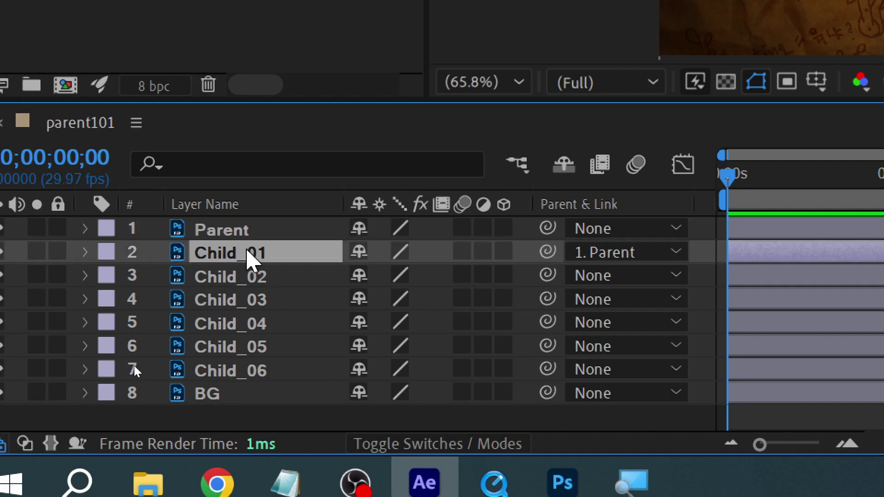
Rename the Parent layer as 가운데 동그라미, deselect everything, and reselect the renamed layer
click(214, 232)
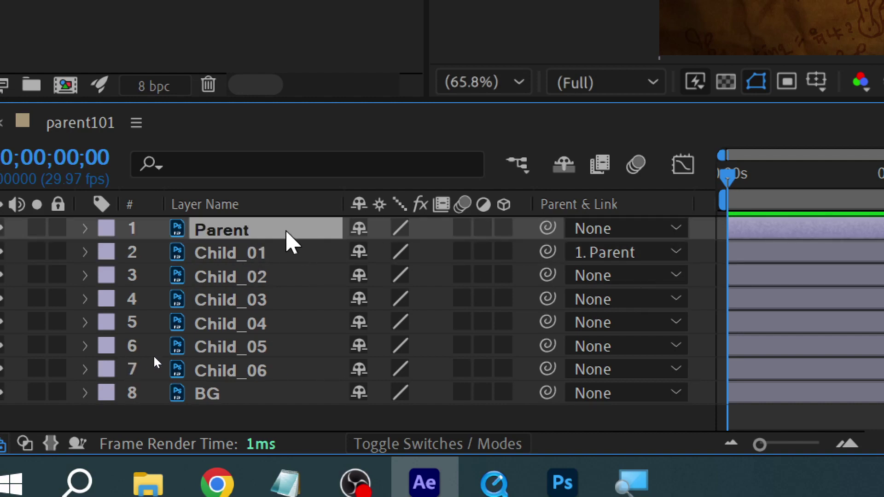
key(Return)
text(가)
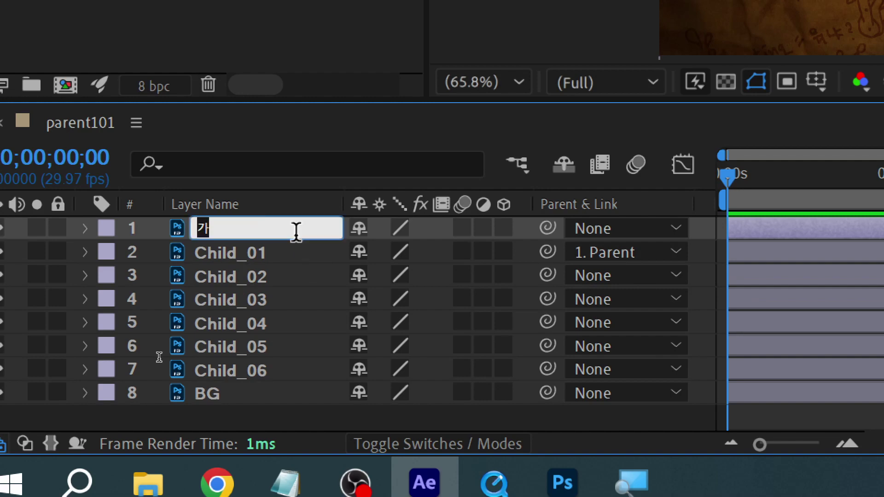
text(운ㄷㅔ 동그라미)
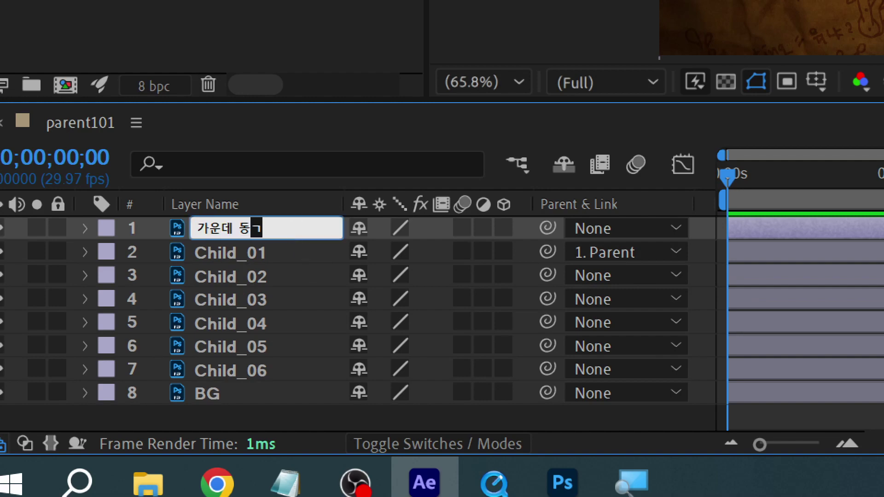
key(Return)
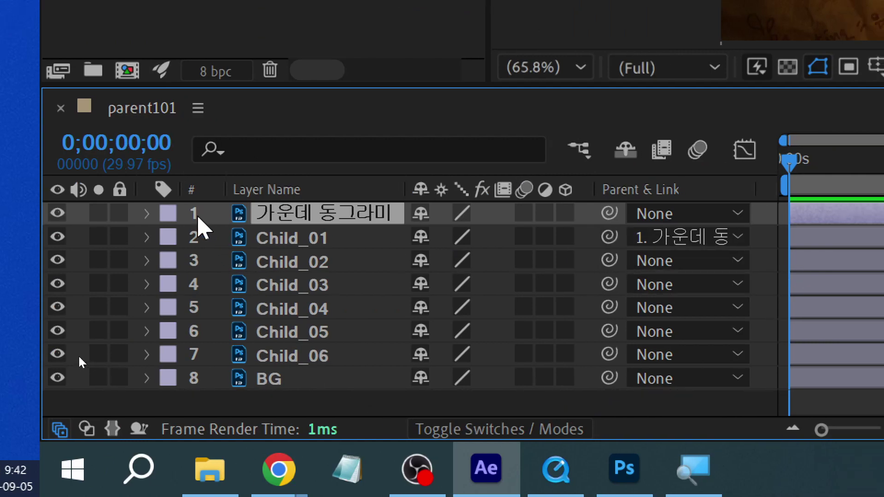
key(F2)
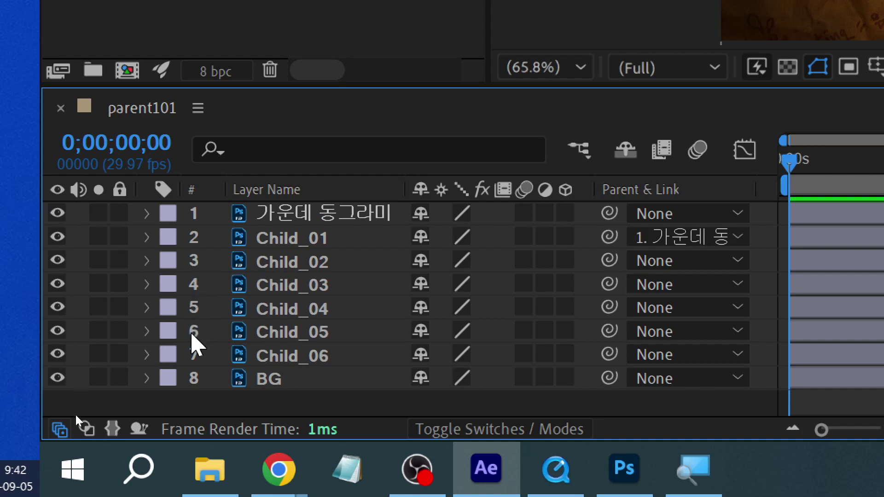
click(317, 193)
click(316, 192)
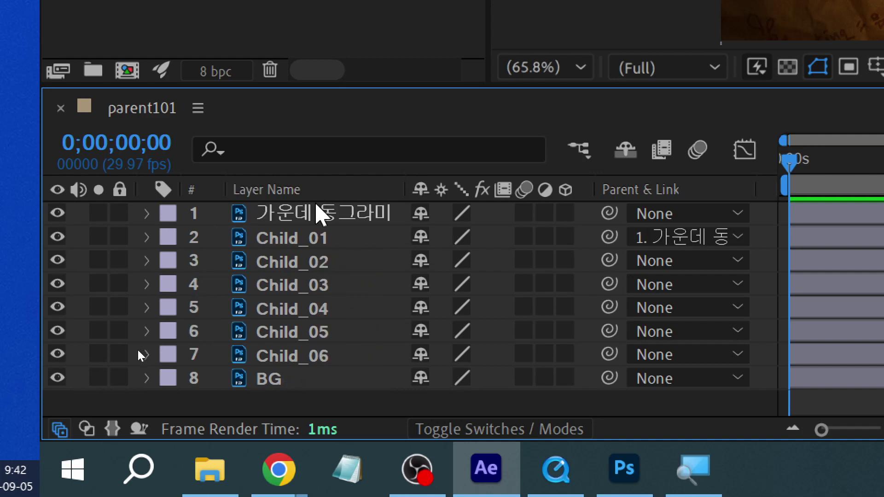
click(318, 215)
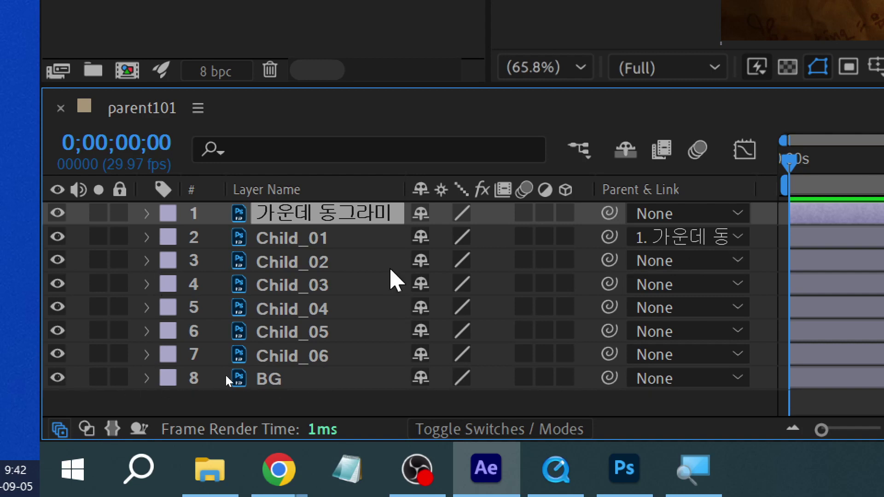
Reassign 가운데 동그라미 as Child_01's parent, using the pick whip and the list of available parent layers
drag(609, 237, 332, 218)
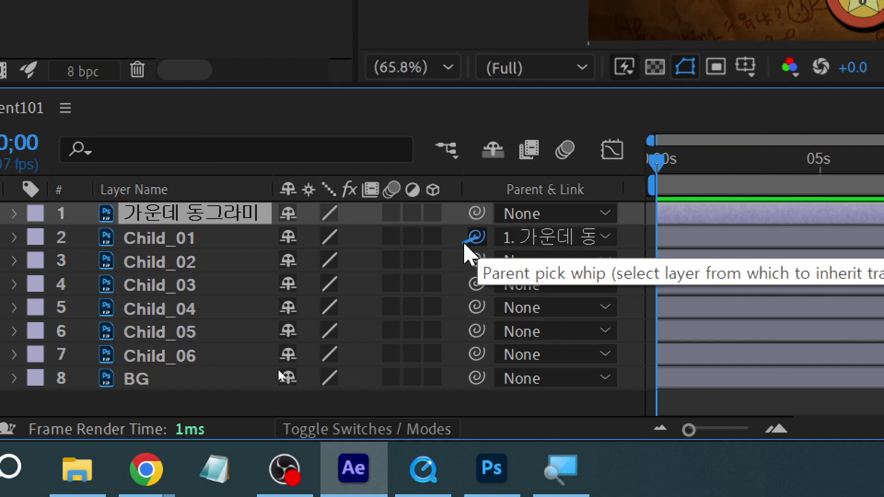
click(548, 242)
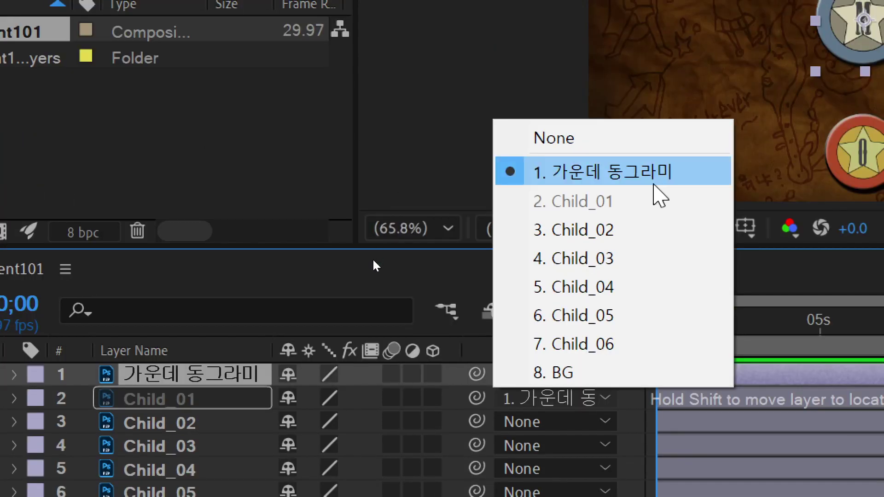
click(657, 184)
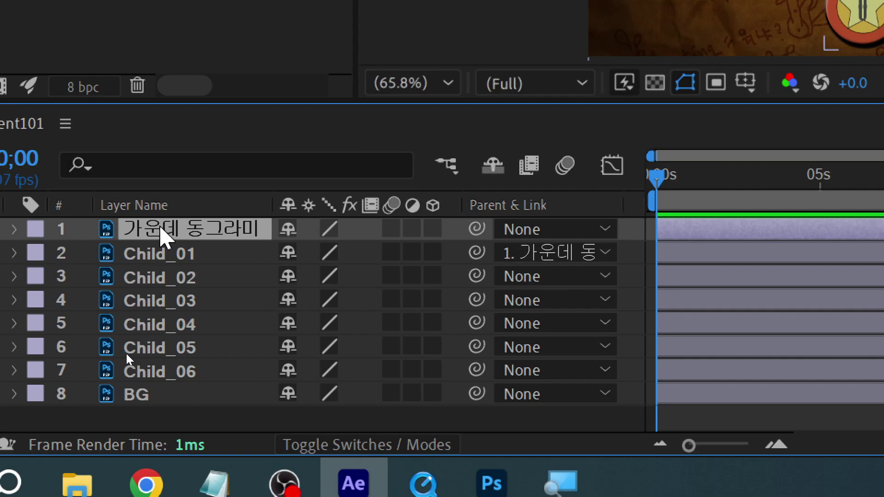
Reveal the Position property of 가운데 동그라미 and, with the composition at 25% magnification, set Fast Previews to Off (Final Quality)
key(p)
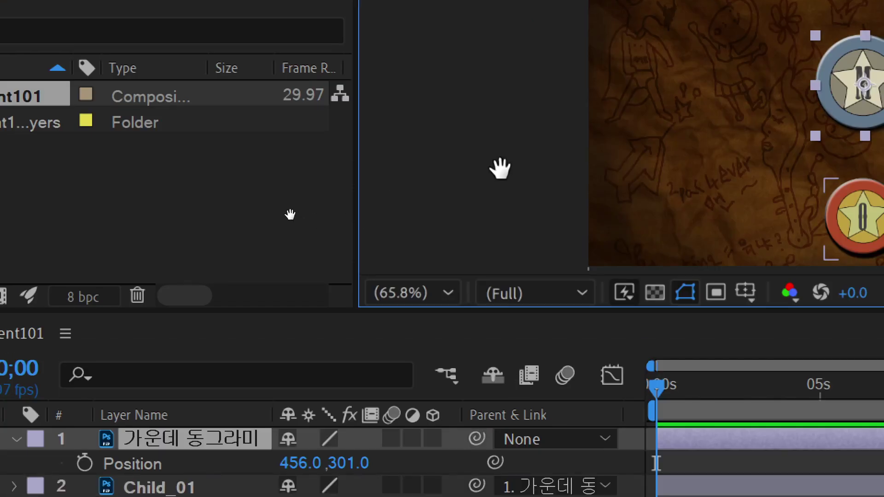
scroll(408, 239, down, 1)
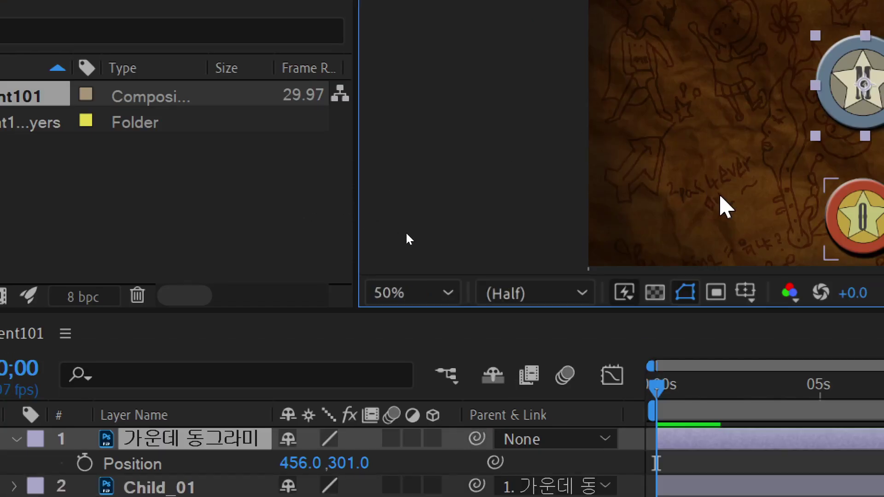
key(/)
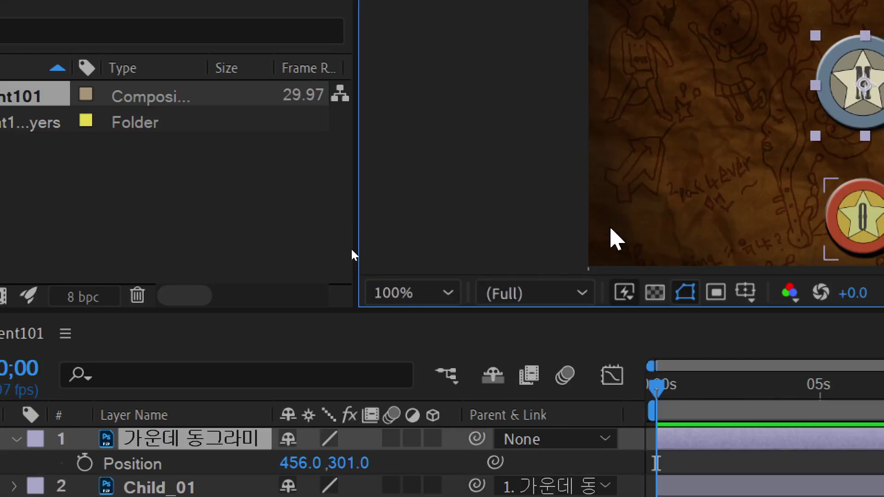
key(comma)
key(comma)
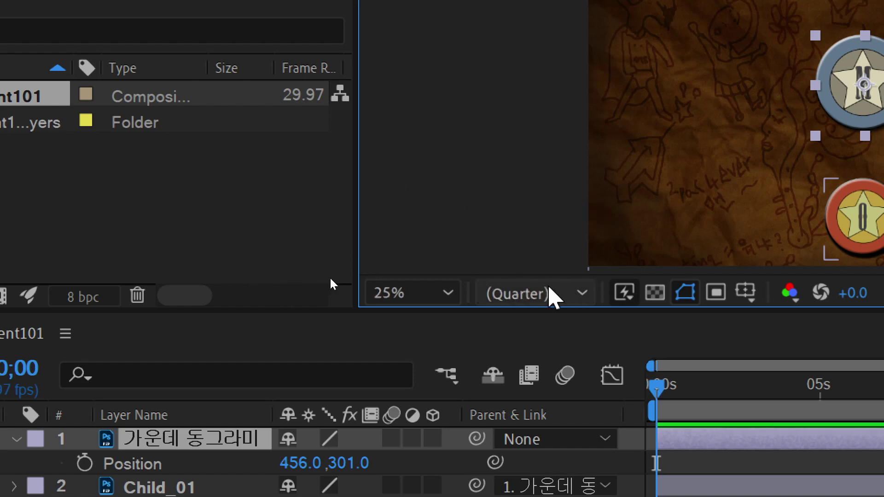
click(625, 293)
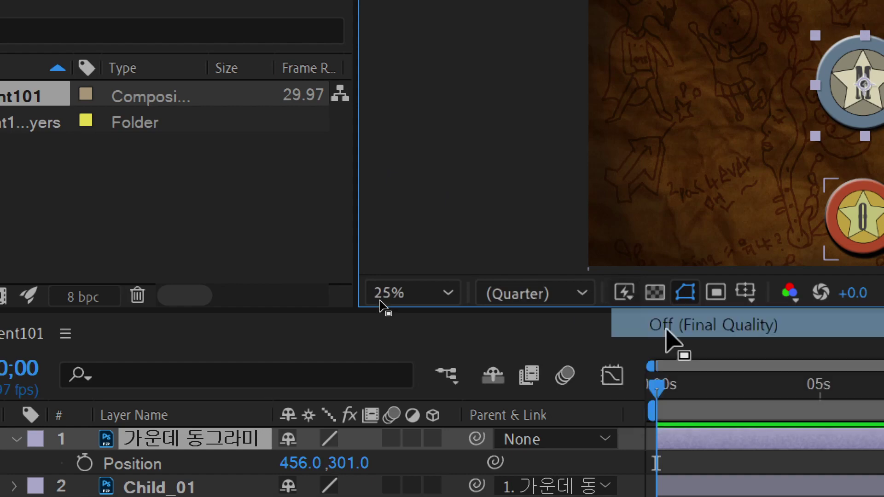
click(667, 332)
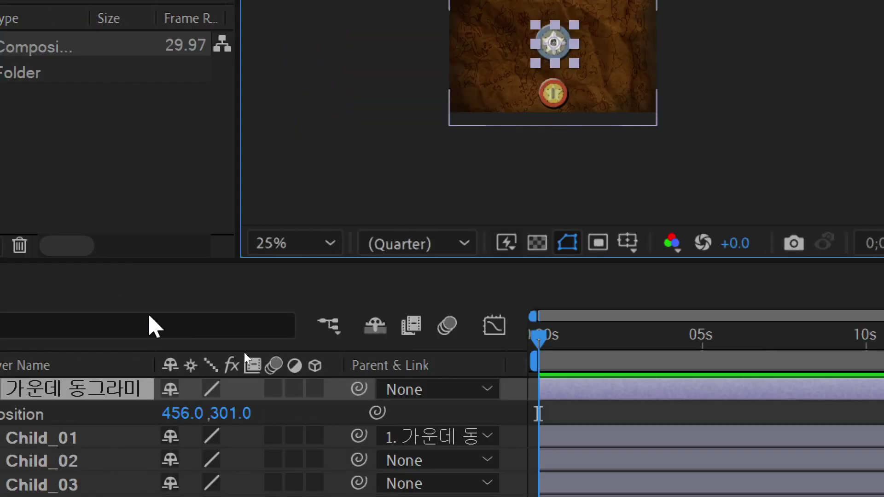
Test the parenting by scrubbing the horizontal Position of 가운데 동그라미 to 628 and back to 243
drag(181, 416, 438, 446)
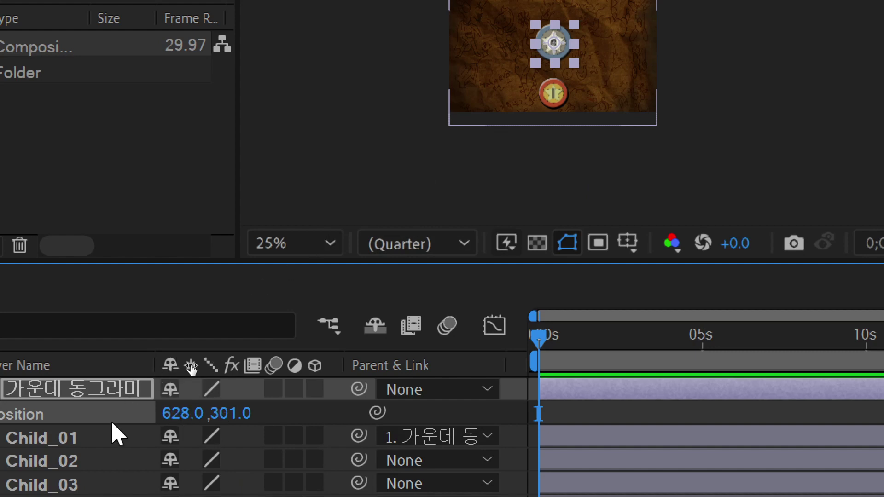
drag(197, 414, 20, 414)
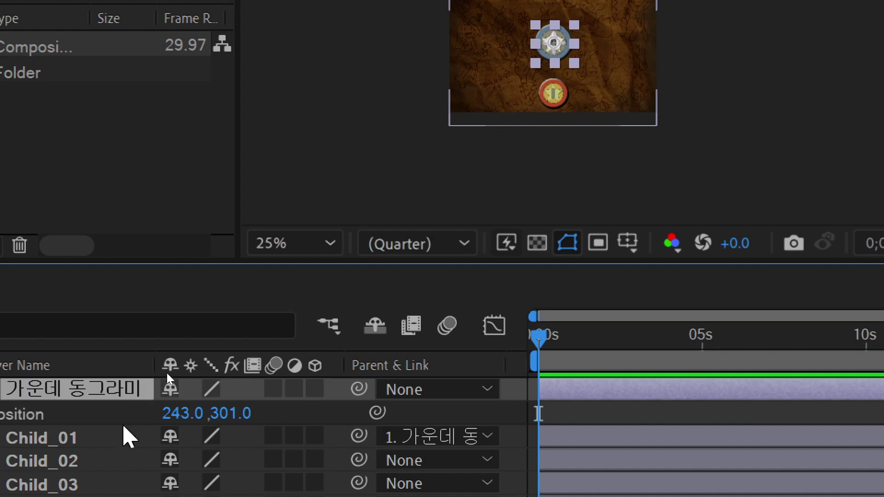
Test the parenting by scrubbing the Scale of 가운데 동그라미 to 227%, 189% and 110%
key(s)
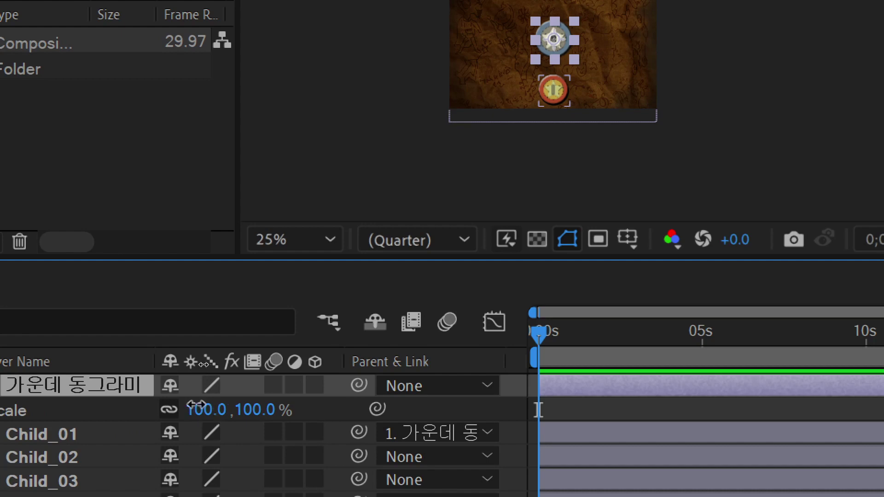
drag(196, 405, 250, 382)
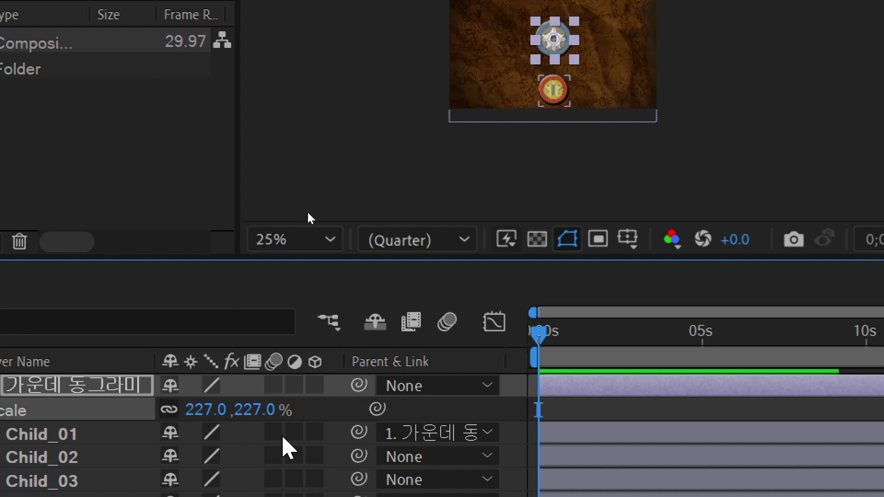
key(comma)
key(period)
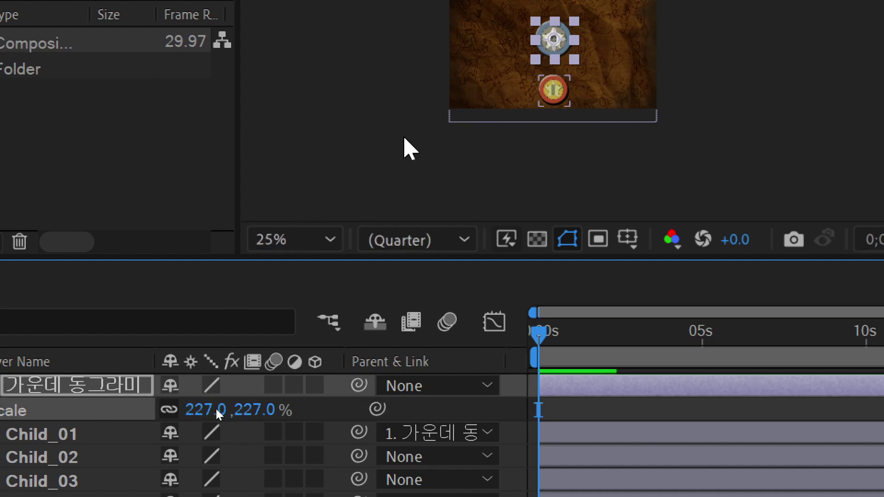
drag(197, 407, 163, 406)
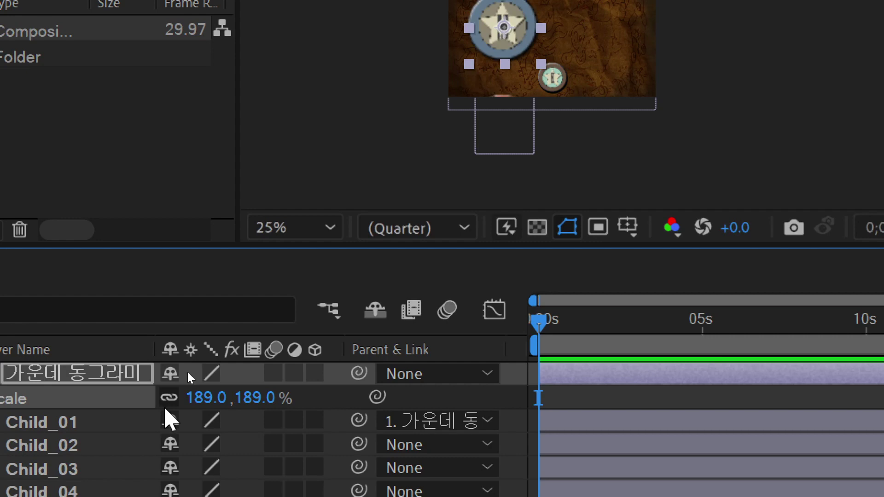
drag(217, 405, 118, 408)
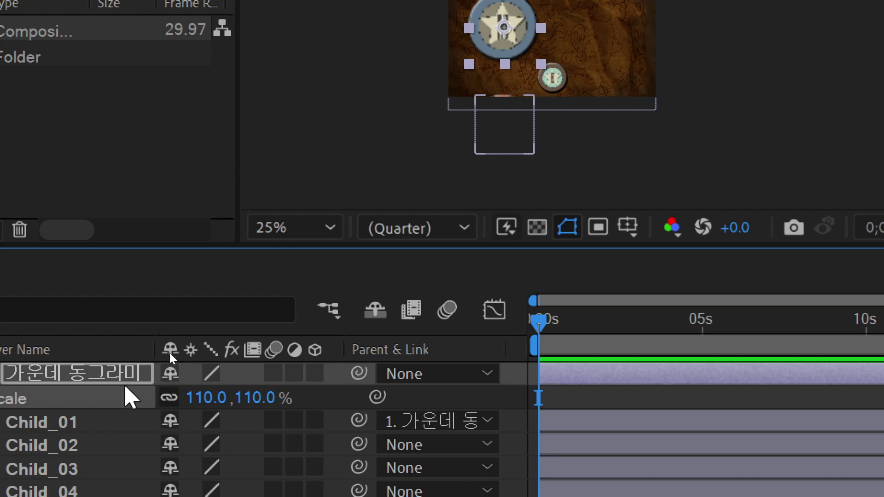
Rotate 가운데 동그라미 to 166° to test the parenting, and check the Fast Previews options without changing them
key(r)
drag(231, 398, 449, 394)
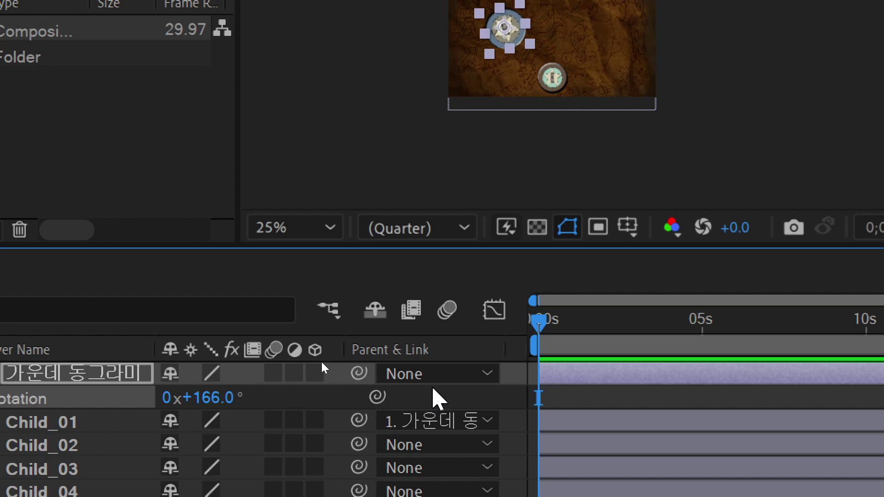
click(507, 230)
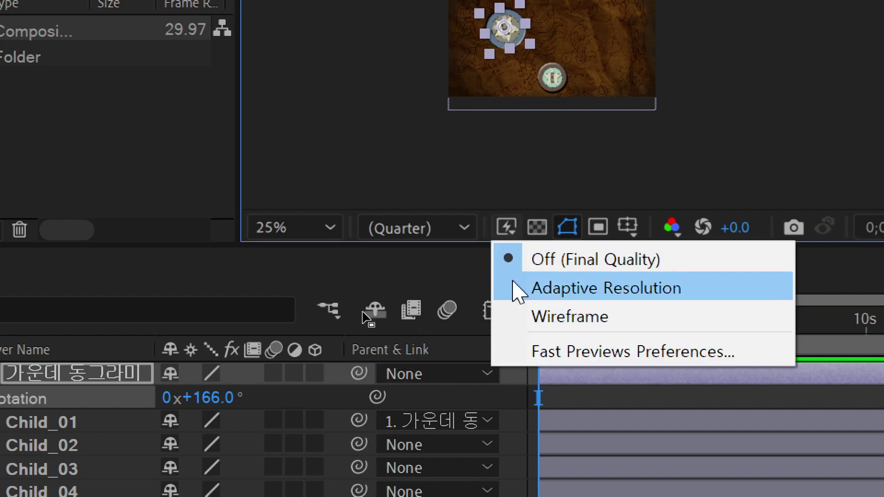
click(199, 421)
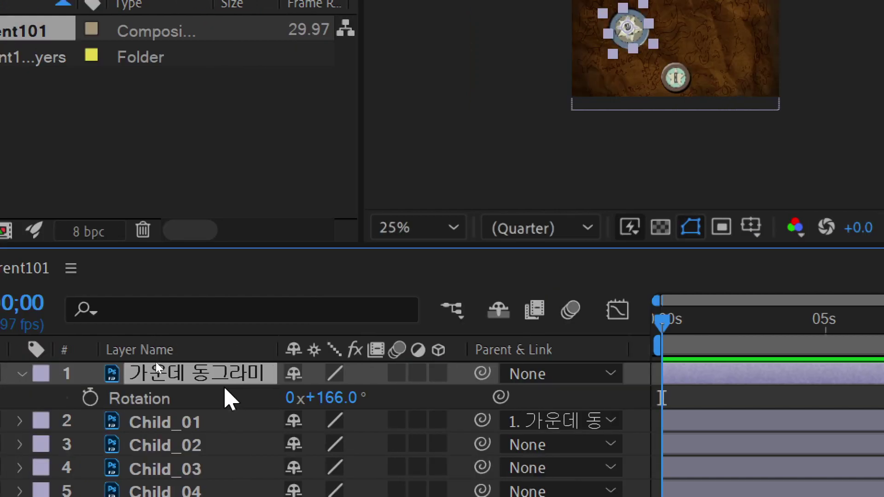
Try setting the Opacity of 가운데 동그라미 to 0% to test the child's response, and undo the change
key(t)
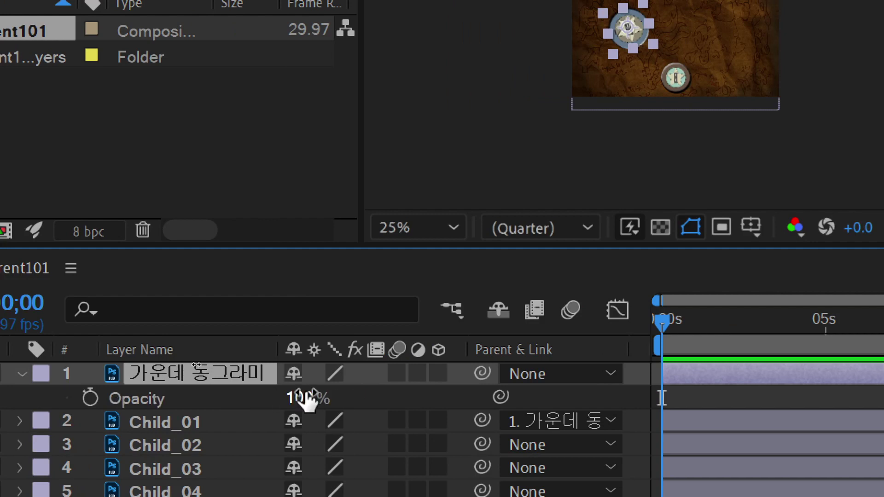
drag(306, 400, 21, 368)
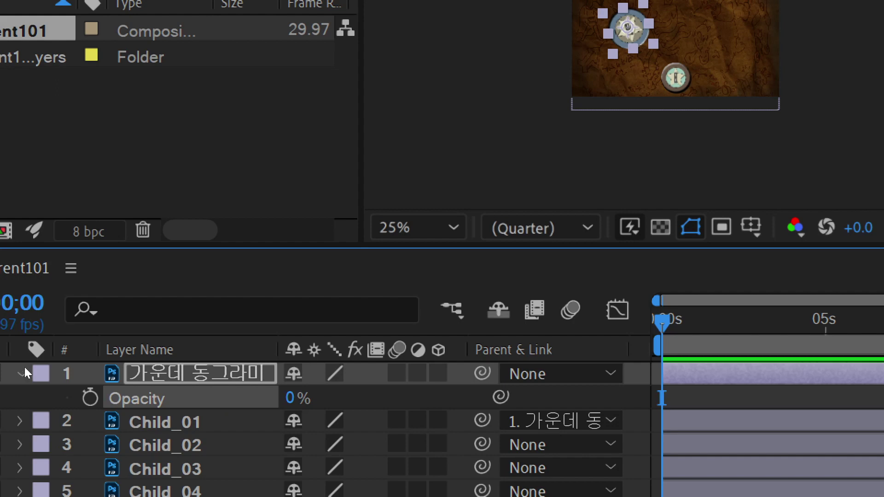
key(ctrl+z)
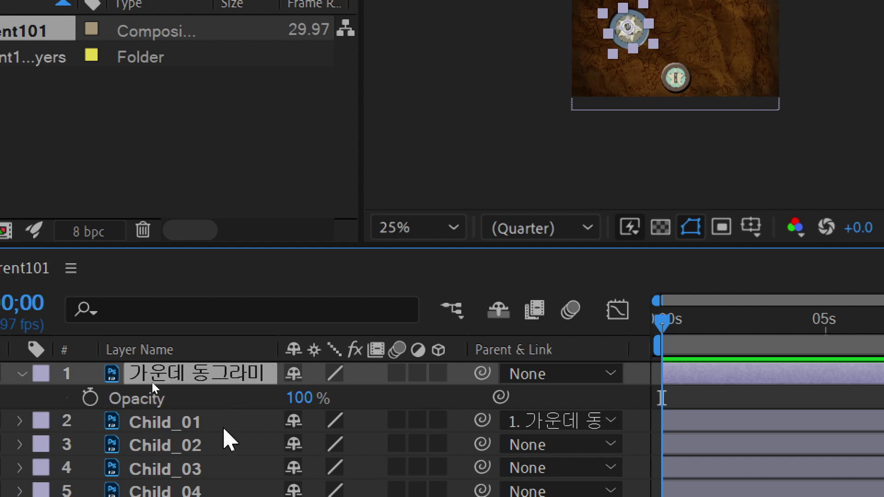
Reveal Child_01's Position and scrub it to 154.5, 500.5 to test moving the child independently of its parent
click(195, 422)
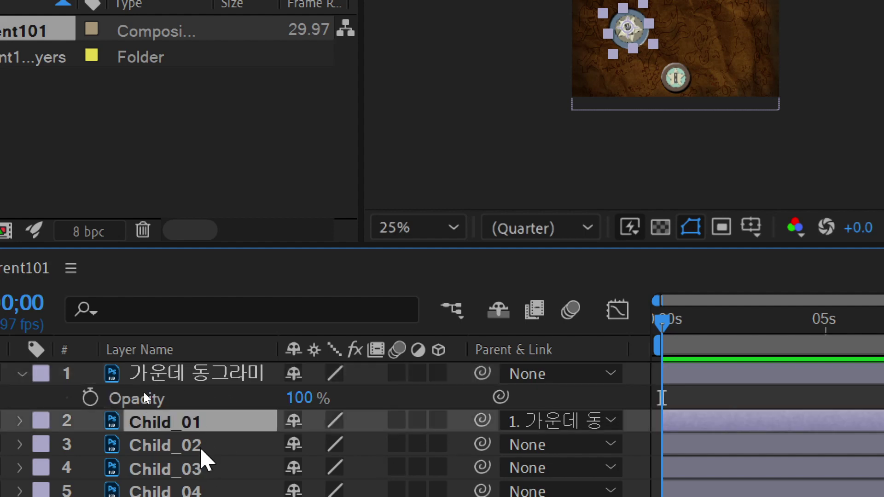
key(p)
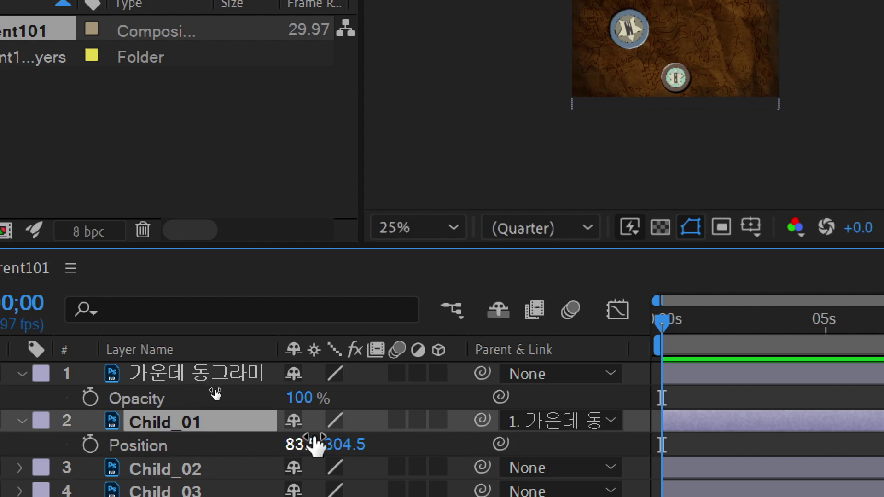
drag(344, 449, 626, 456)
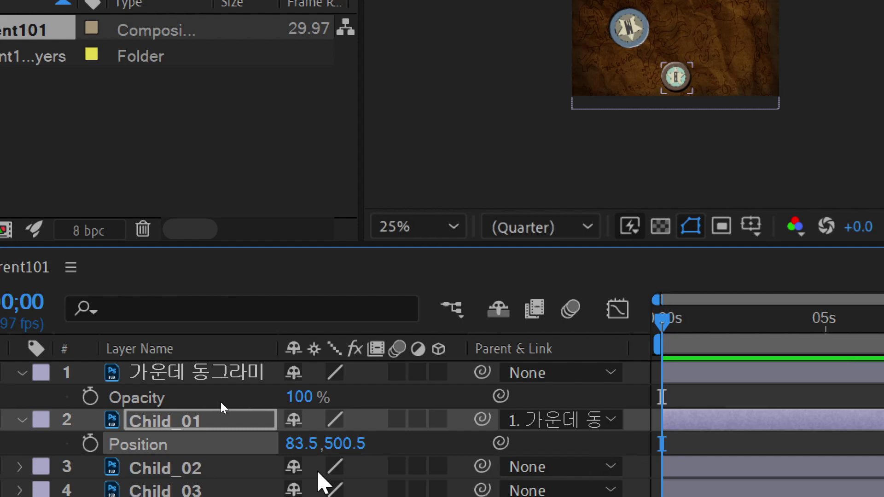
drag(297, 455, 147, 429)
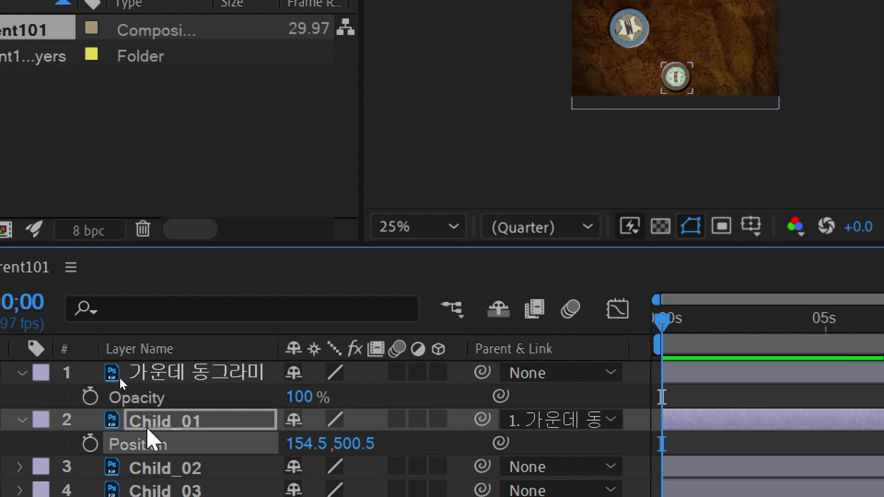
Reveal Child_01's Scale and scrub it to 204% to test scaling the child on its own
click(159, 428)
key(s)
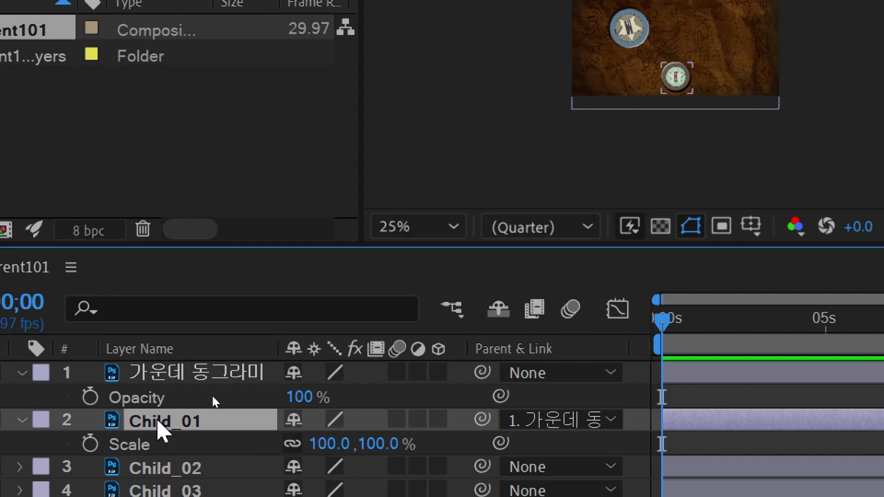
drag(331, 444, 485, 467)
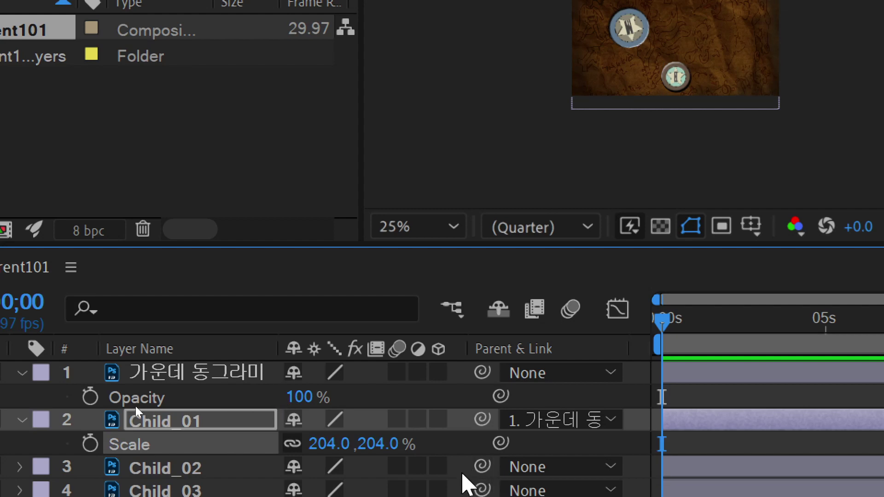
Reveal Child_01's Rotation and scrub it to 110° to test rotating the child on its own
click(192, 423)
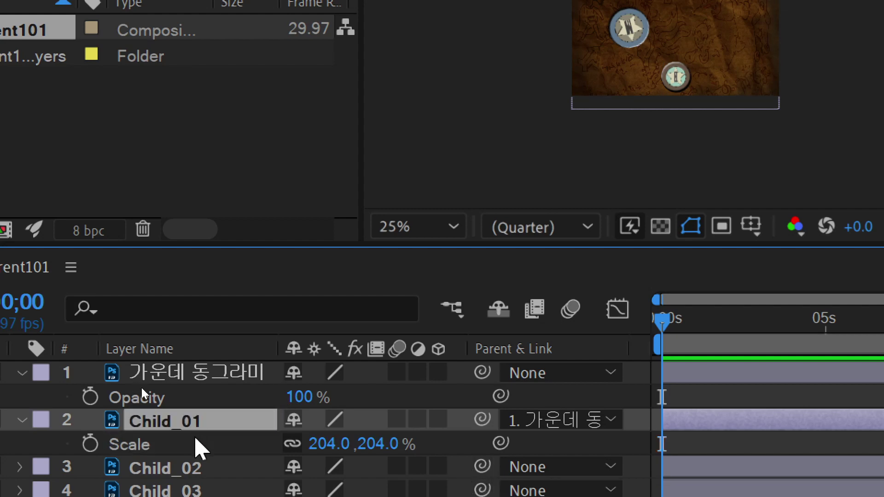
key(r)
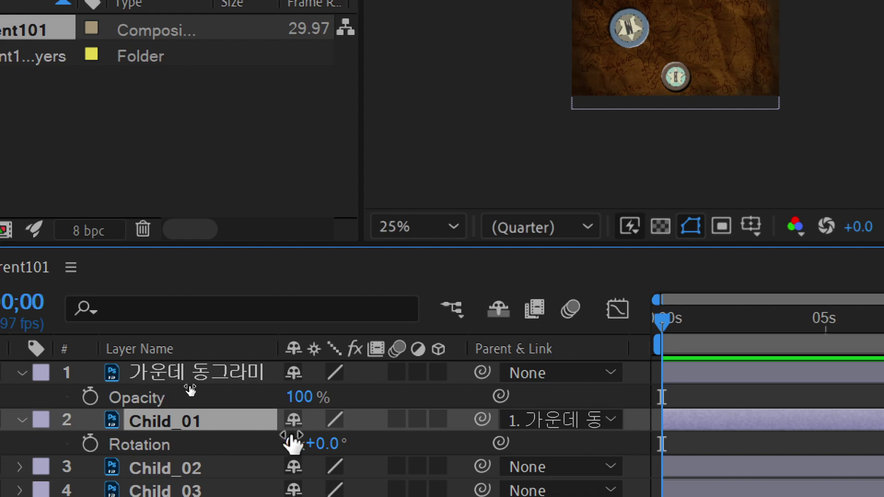
drag(292, 443, 478, 431)
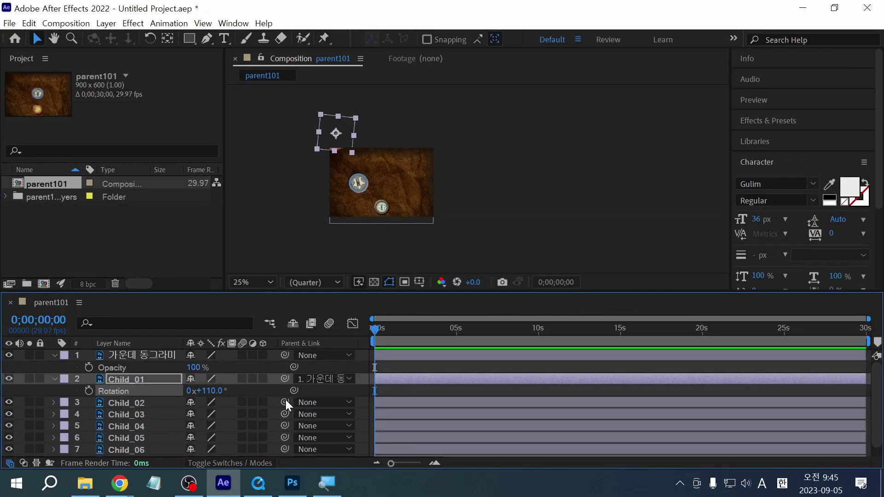
Undo all the test transforms on Child_01 and 가운데 동그라미, including their position, scale and rotation changes
key(ctrl+z)
key(ctrl+z)
key(ctrl+z)
key(ctrl+z)
key(ctrl+z)
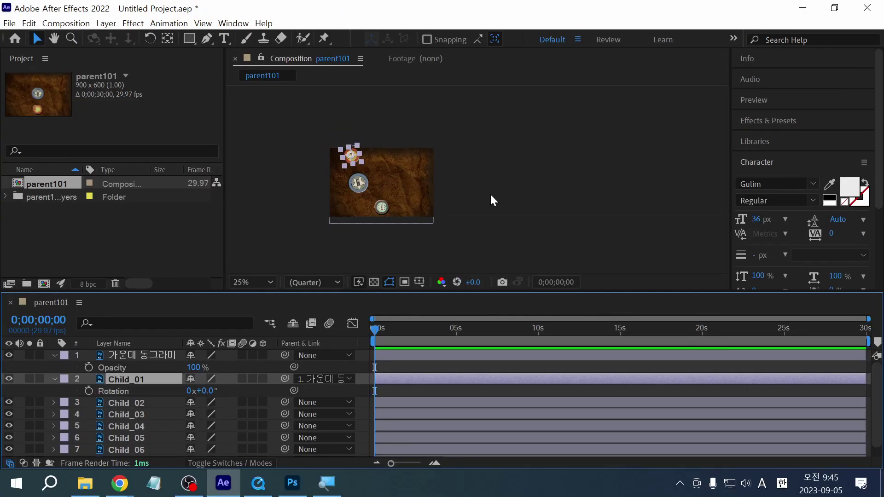
key(ctrl+z)
key(ctrl+z)
key(ctrl+z)
key(ctrl+z)
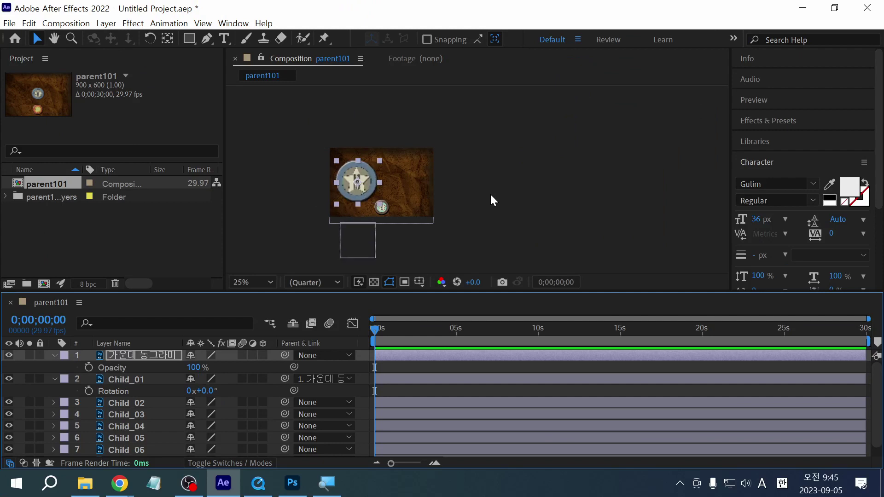
key(ctrl+z)
key(ctrl+z)
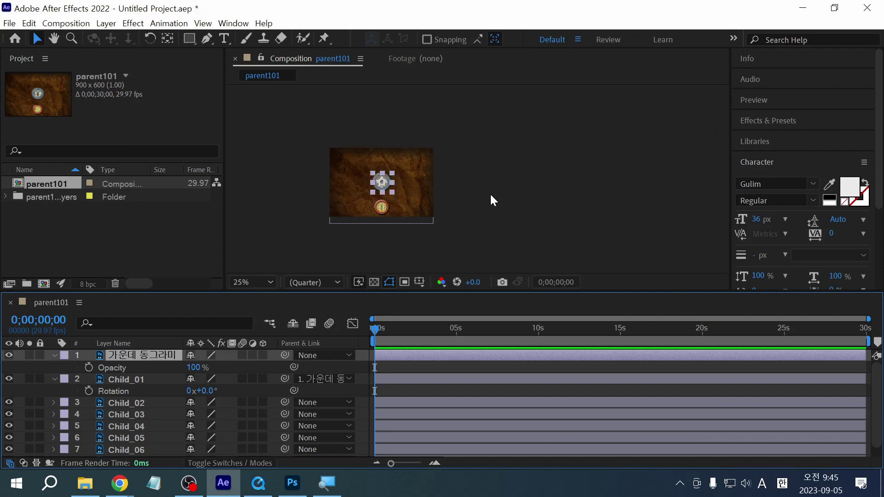
Magnify the composition view to 50%, center it in the viewer, and deselect all layers
scroll(468, 218, up, 2)
drag(413, 219, 501, 230)
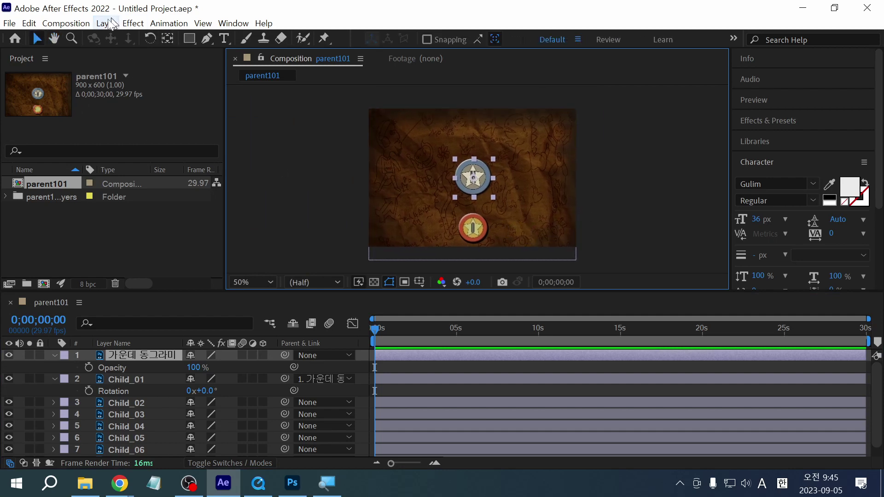
click(276, 220)
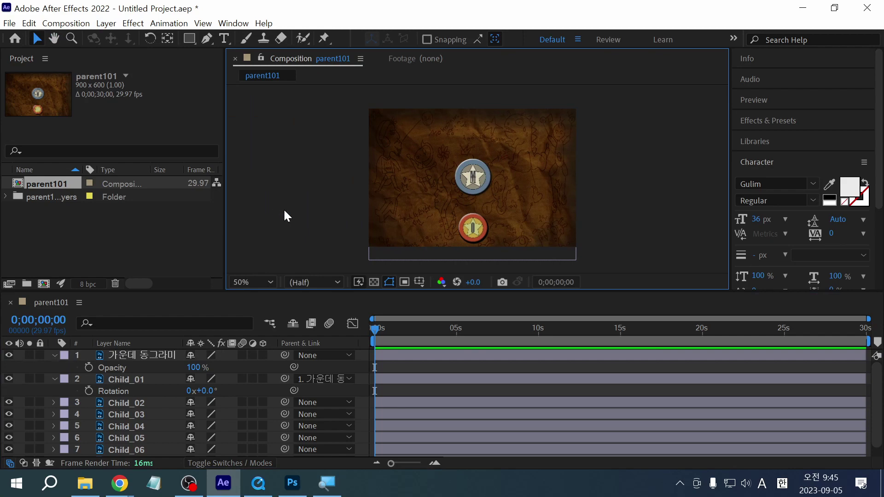
Start saving the project and browse on drive D: to the 2D 영상 folder inside the instructor's 영상2 folder
key(ctrl+s)
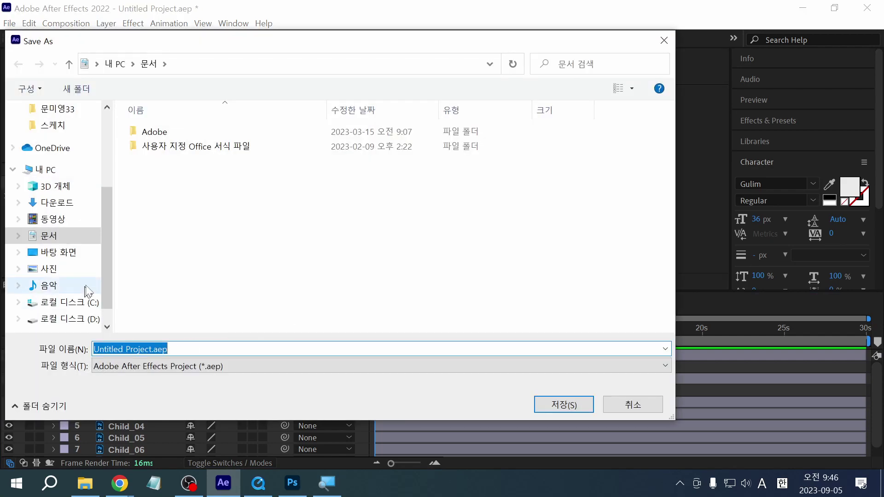
click(74, 323)
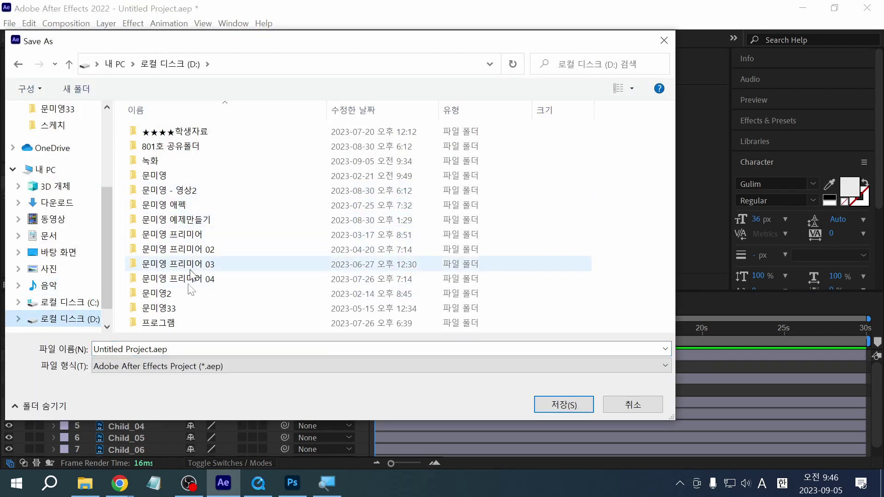
click(186, 189)
double_click(187, 189)
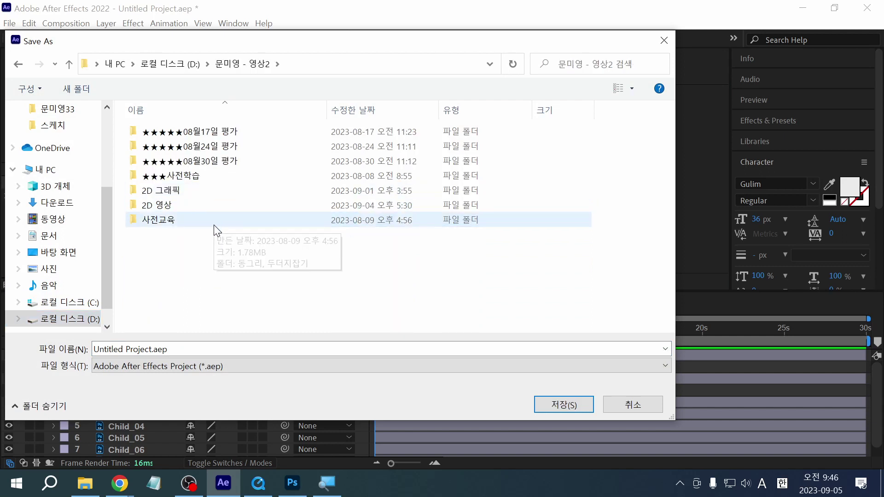
double_click(187, 200)
Create a new folder named 230905_패런팅, 텍스트애니메이션 inside the 2D 영상 folder
right_click(279, 253)
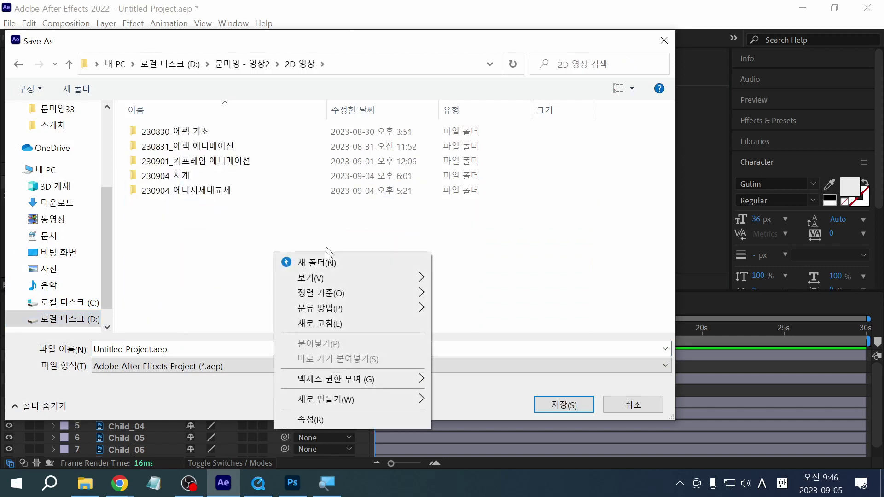
click(288, 260)
text(230905)
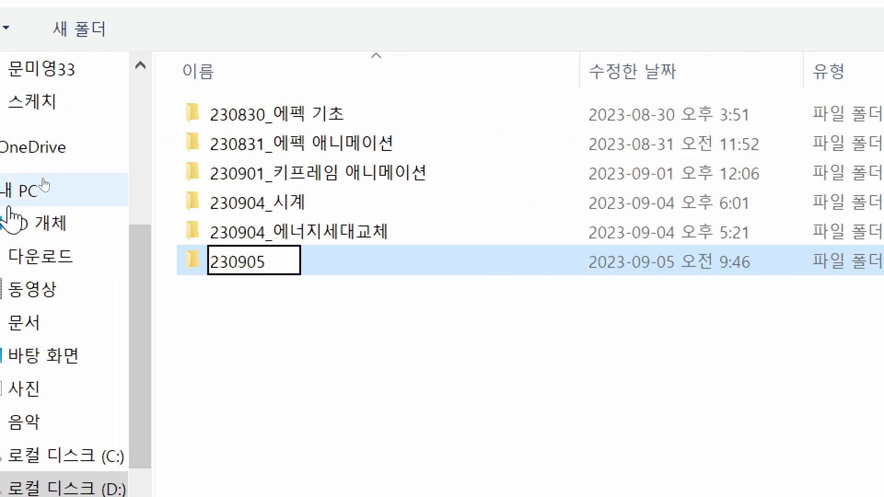
text(_)
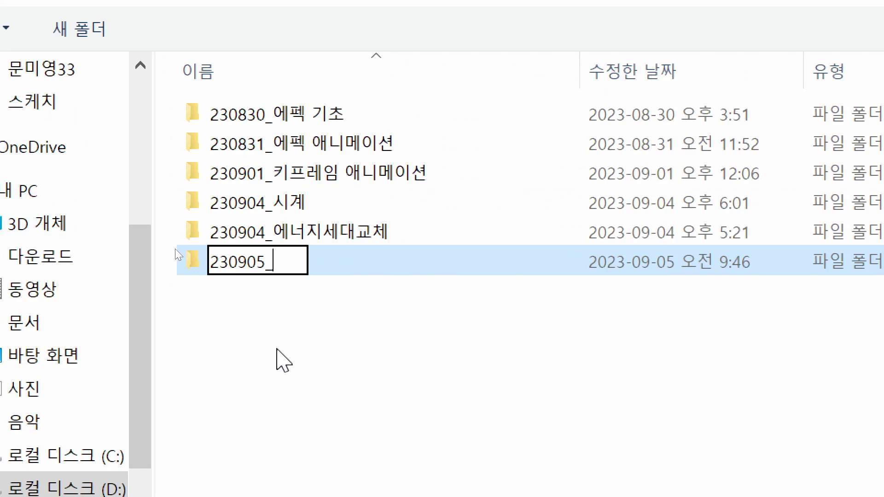
text(패ㄴ런)
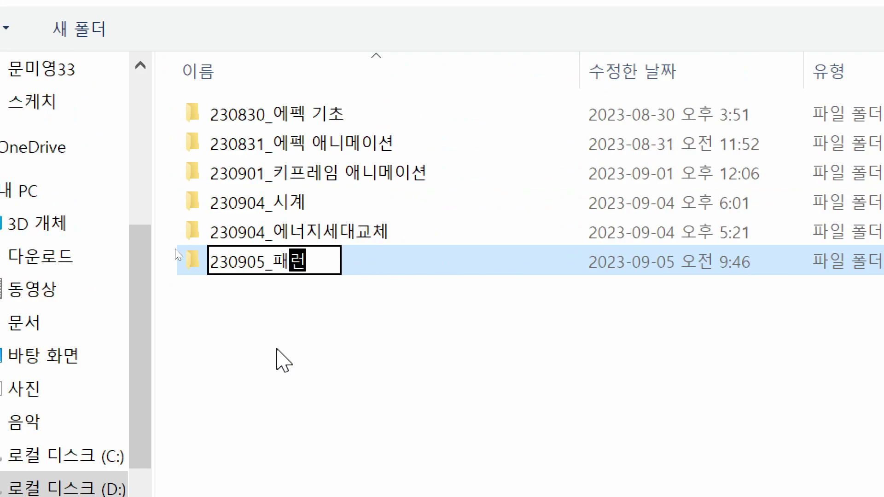
text(팅, 테ㄱ스트애)
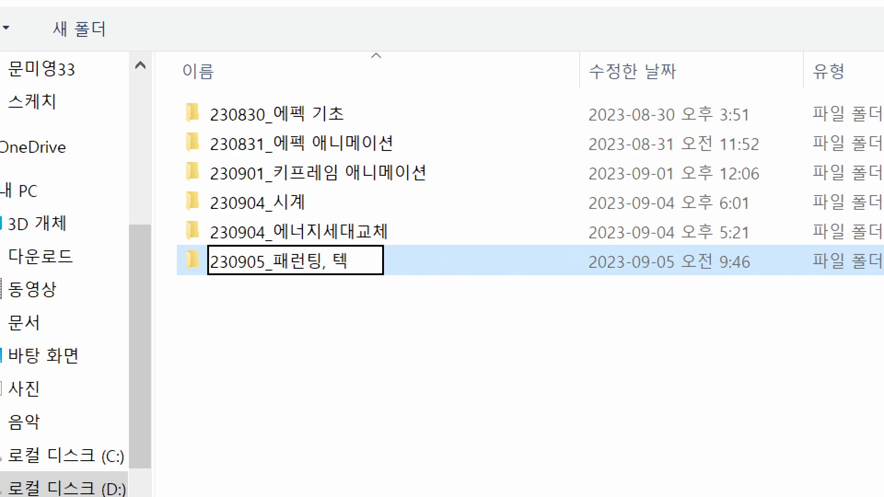
text(니메이션)
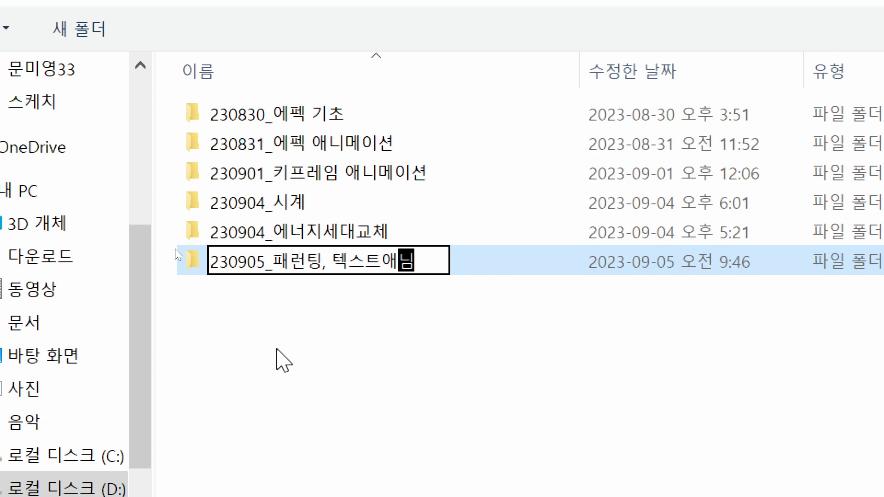
key(Return)
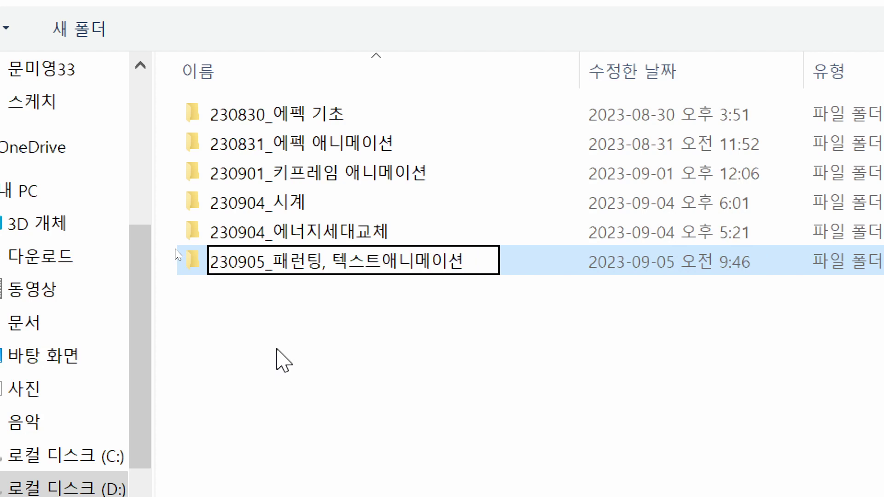
Open the new 230905_패런팅, 텍스트애니메이션 folder and create a subfolder named 원 돌리기 inside it
click(291, 313)
double_click(289, 250)
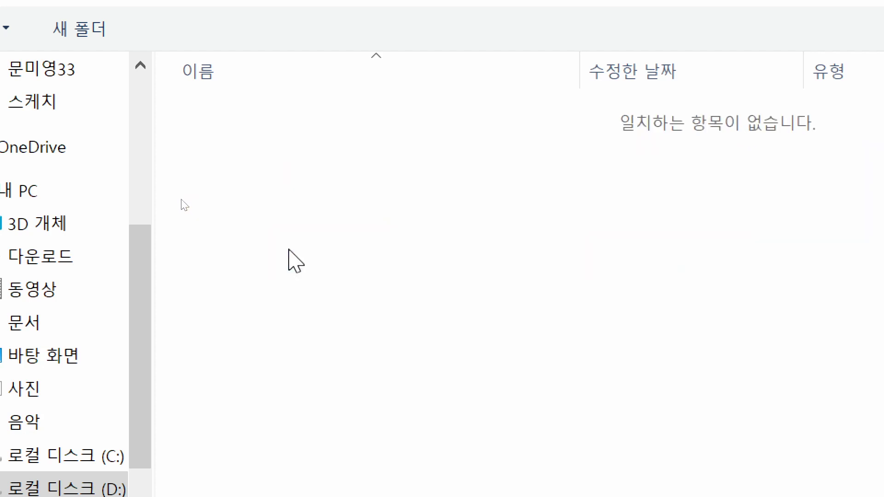
right_click(265, 236)
click(319, 256)
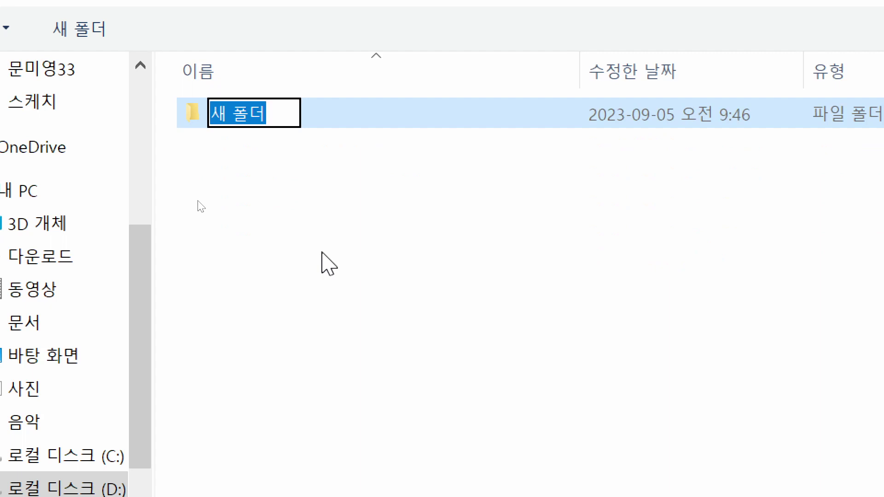
key(BackSpace)
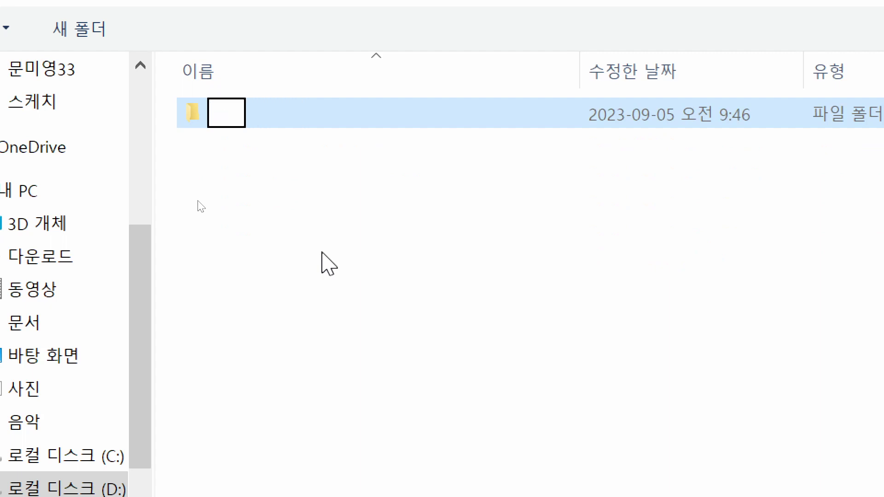
text(원 회)
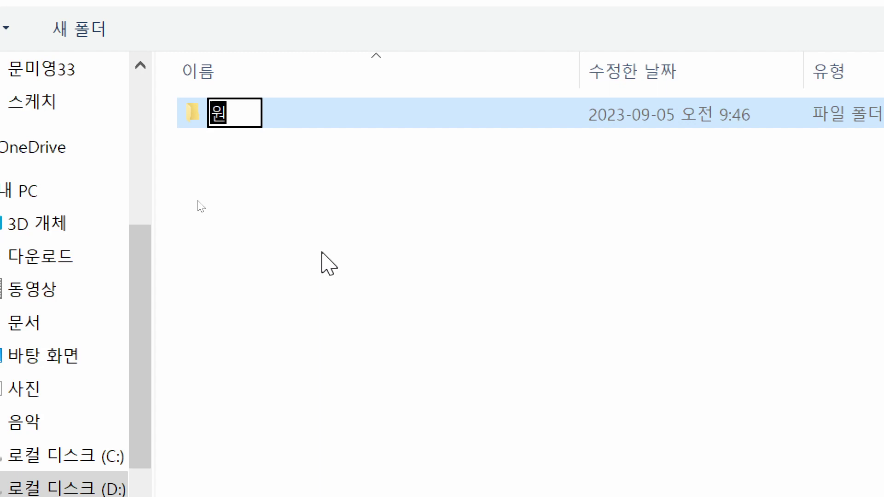
key(BackSpace)
key(BackSpace)
key(BackSpace)
text(돌리기)
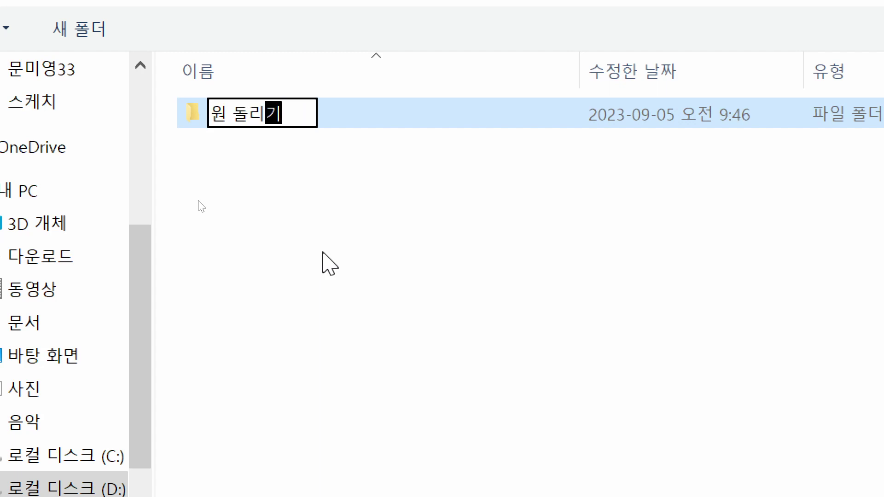
key(Return)
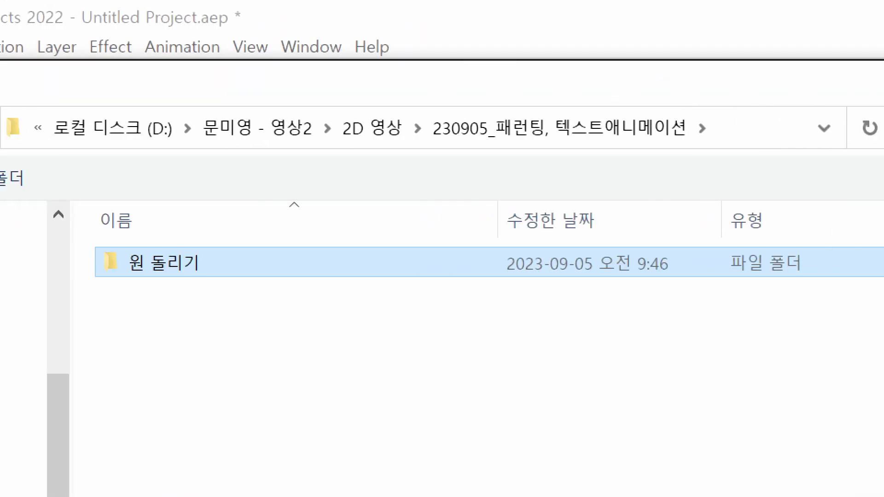
Save the project as 원돌리기 in the 원 돌리기 folder
double_click(273, 273)
click(292, 352)
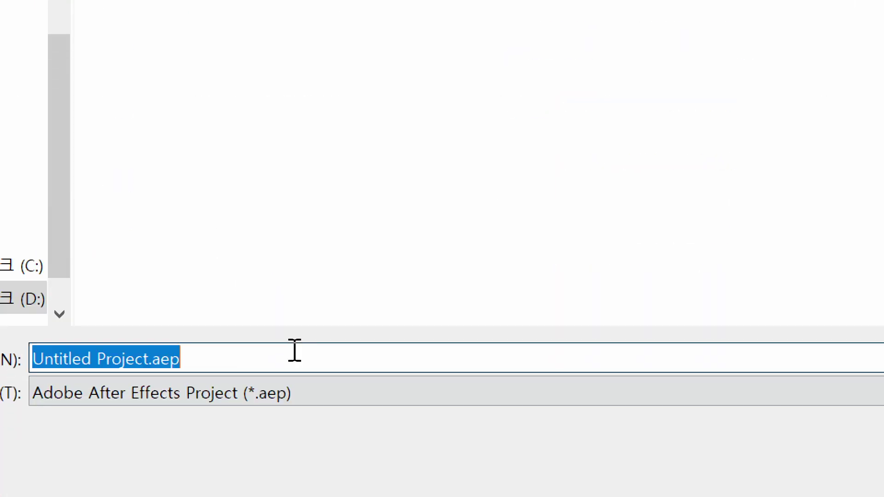
text(ㅇ원돌리기)
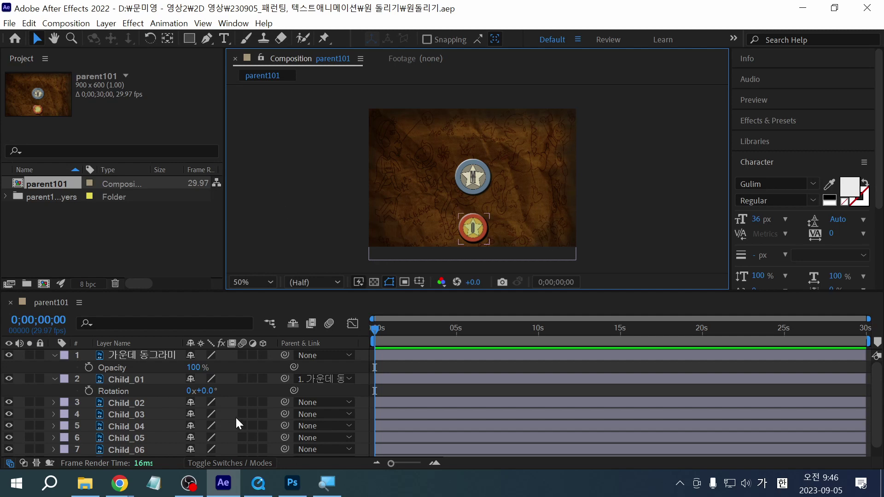
Switch to QuickTime Player, replay the finished ★★ 완성 원돌리기 reference video from the start, and return to After Effects
click(273, 483)
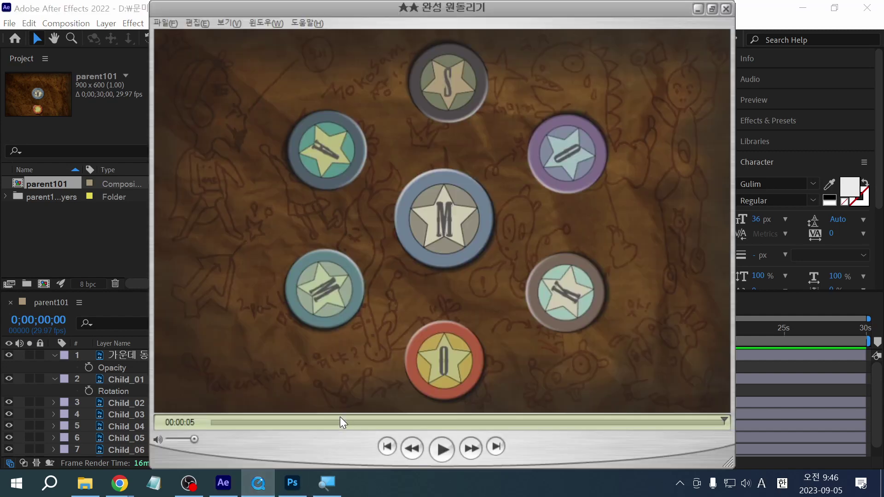
drag(339, 421, 168, 426)
click(443, 454)
click(430, 445)
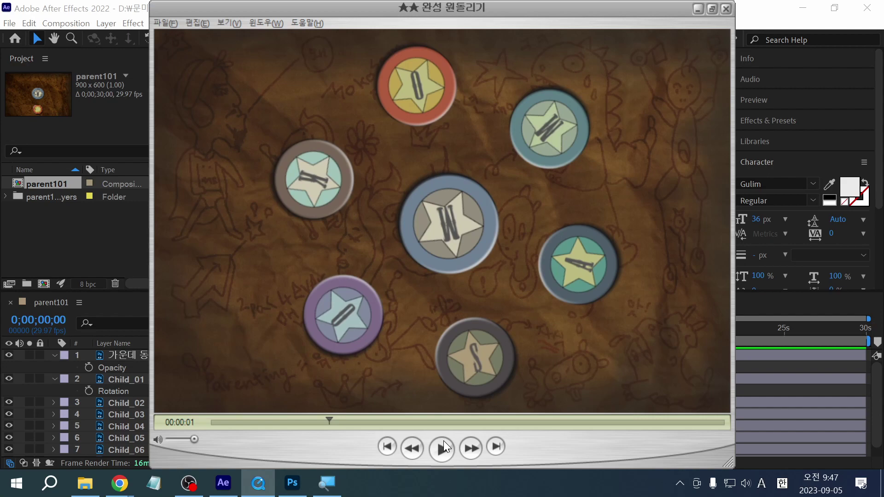
key(alt+Tab)
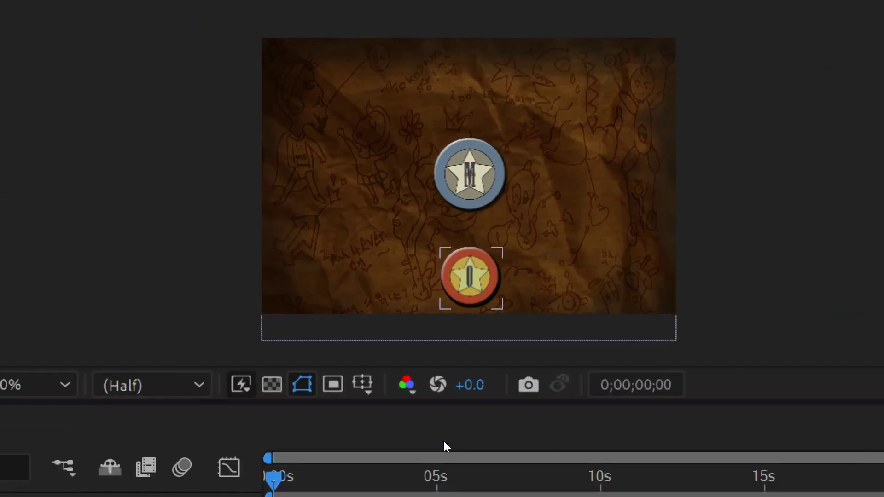
click(484, 180)
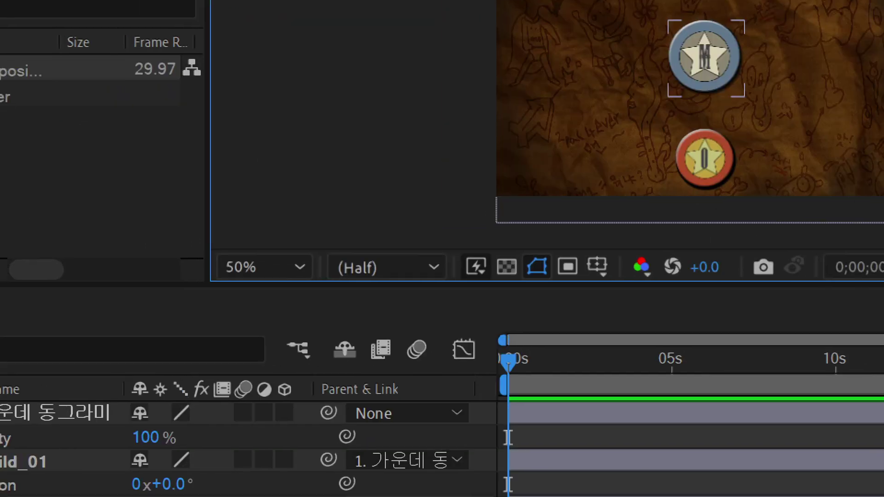
click(496, 121)
click(596, 73)
click(576, 178)
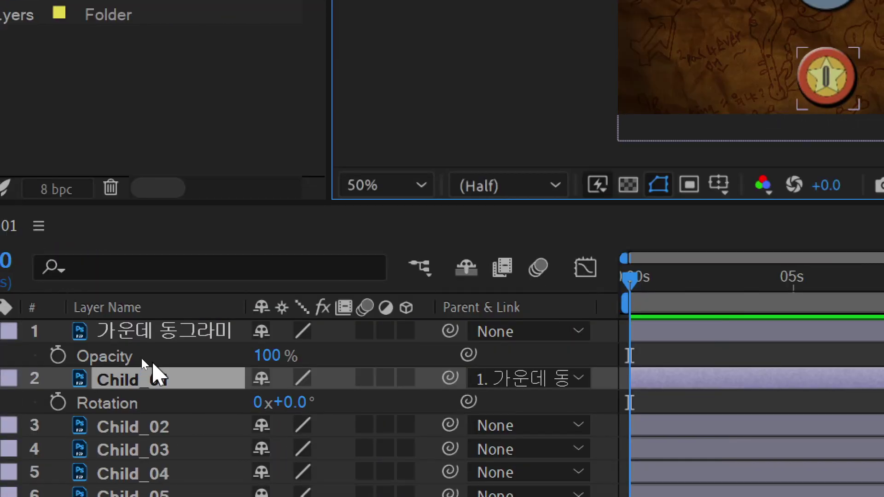
click(159, 363)
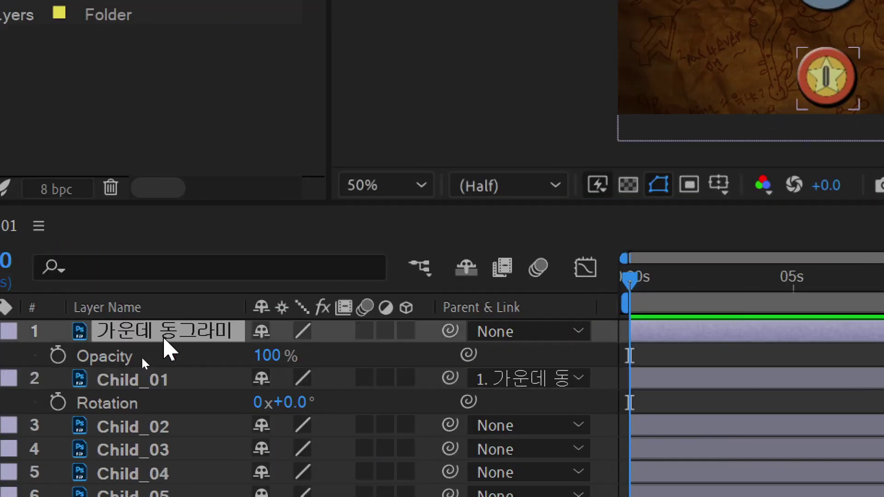
click(154, 385)
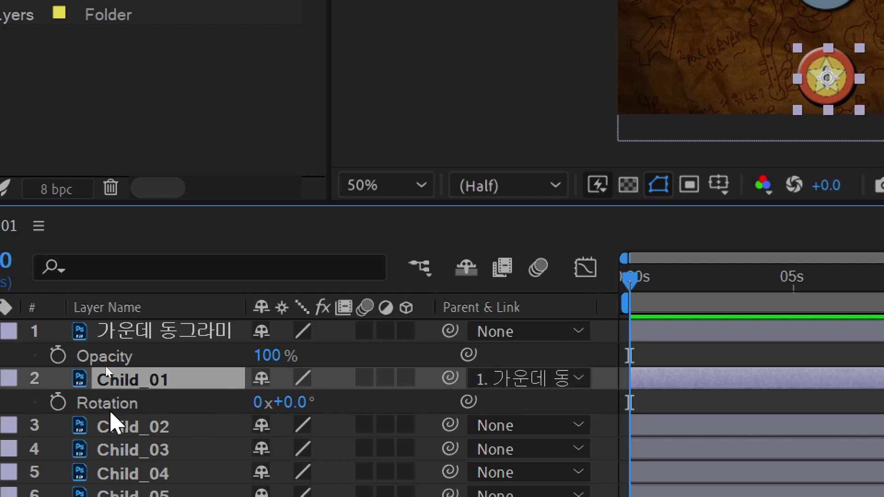
Reveal the Rotation property of the 가운데 동그라미 layer and collapse the Child_01 layer's properties
click(160, 332)
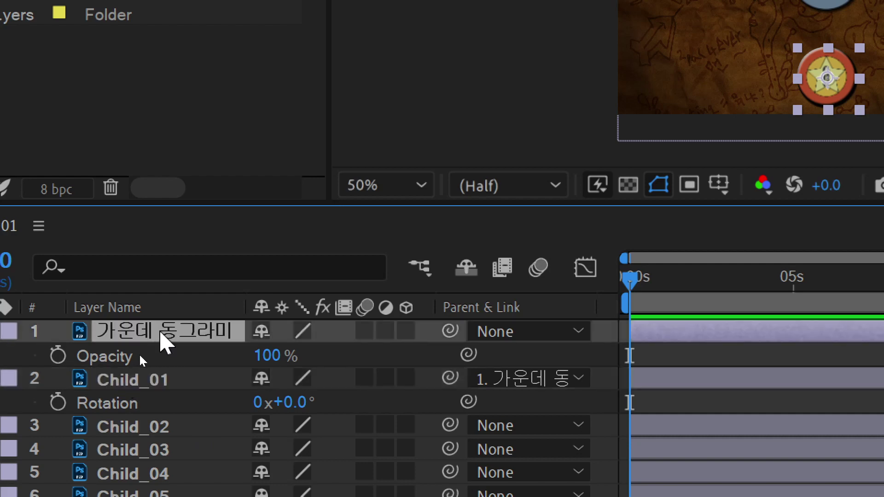
key(r)
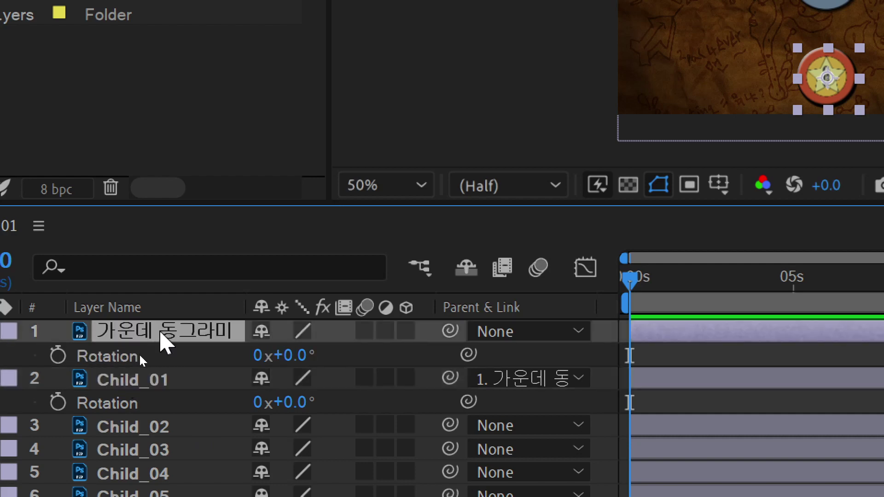
click(148, 375)
click(162, 308)
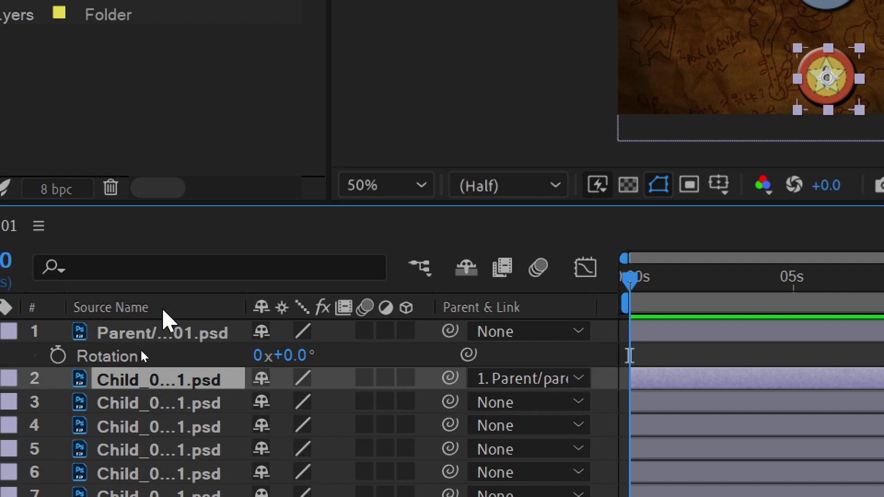
click(162, 307)
click(161, 332)
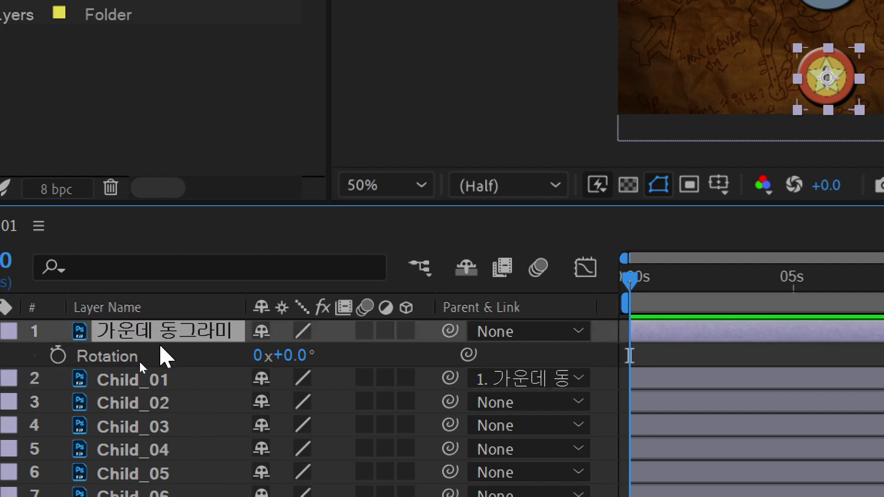
click(106, 357)
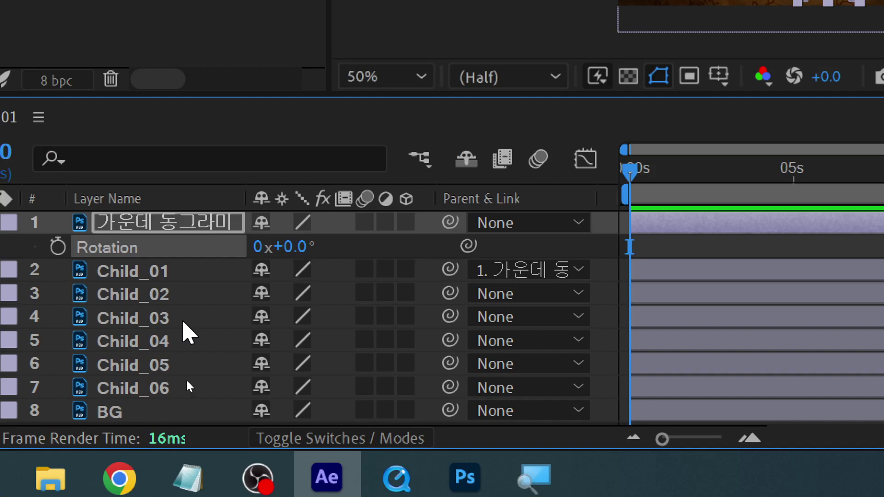
Set the 가운데 동그라미 layer's rotation to 60° by entering 360/6
click(305, 249)
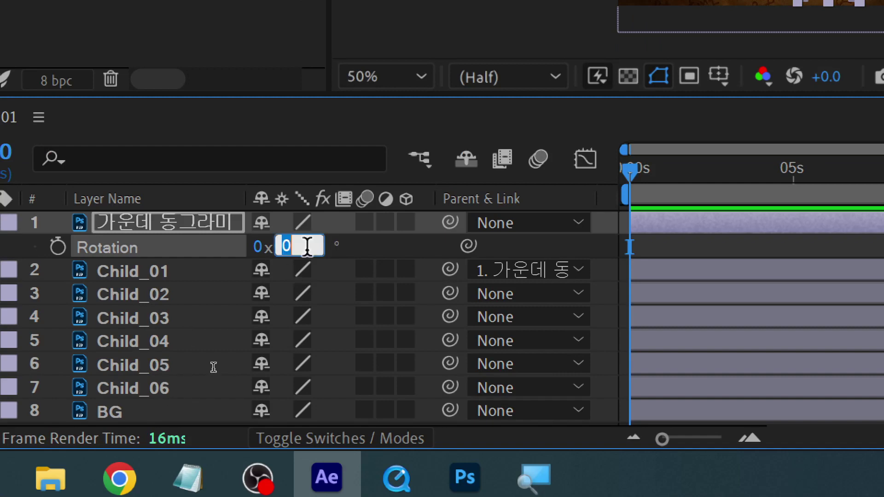
text(360/6)
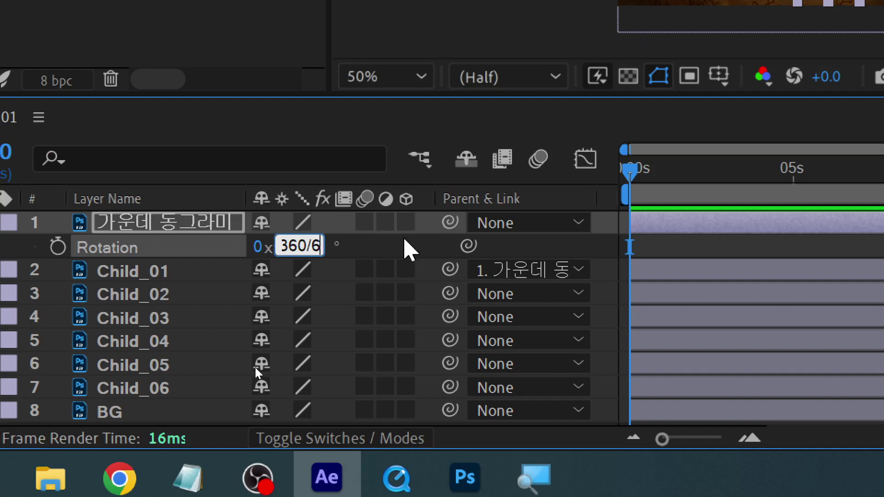
click(391, 256)
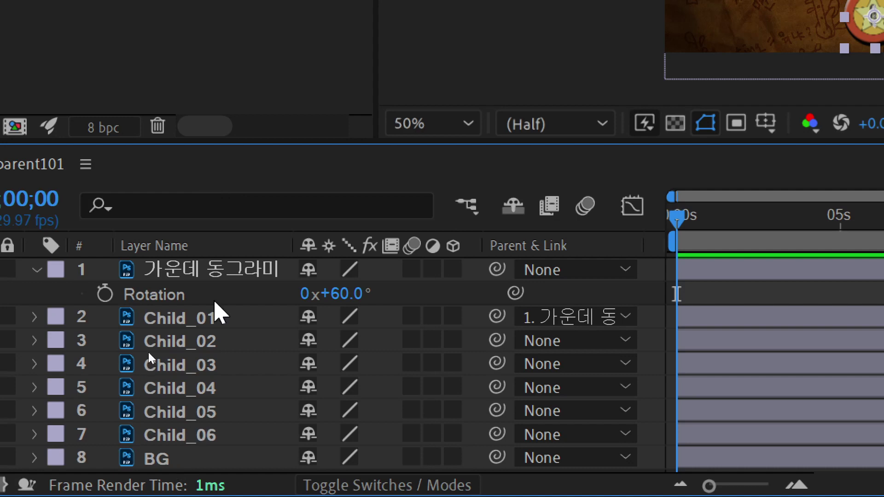
click(223, 271)
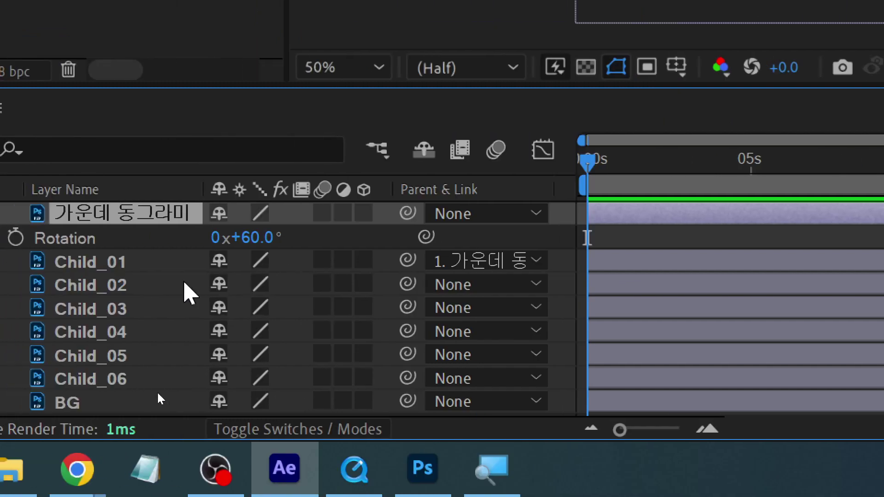
Parent the Child_02 layer to the 가운데 동그라미 layer
click(107, 290)
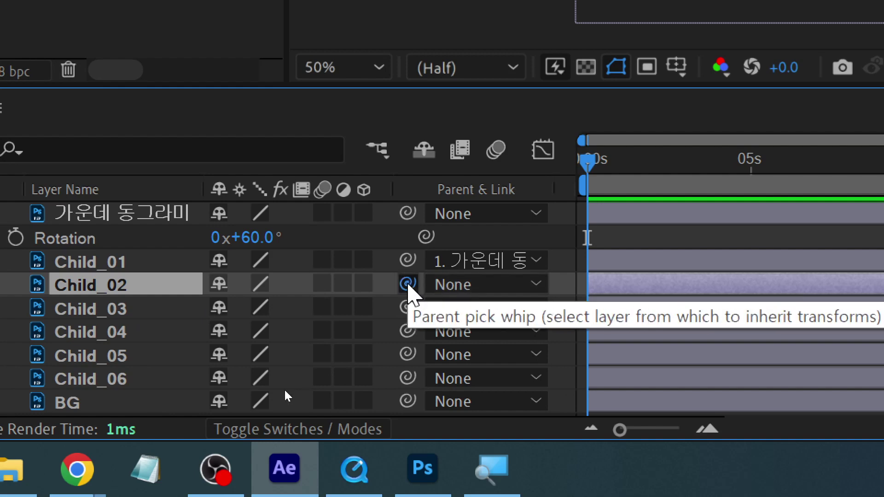
drag(407, 284, 164, 217)
click(510, 285)
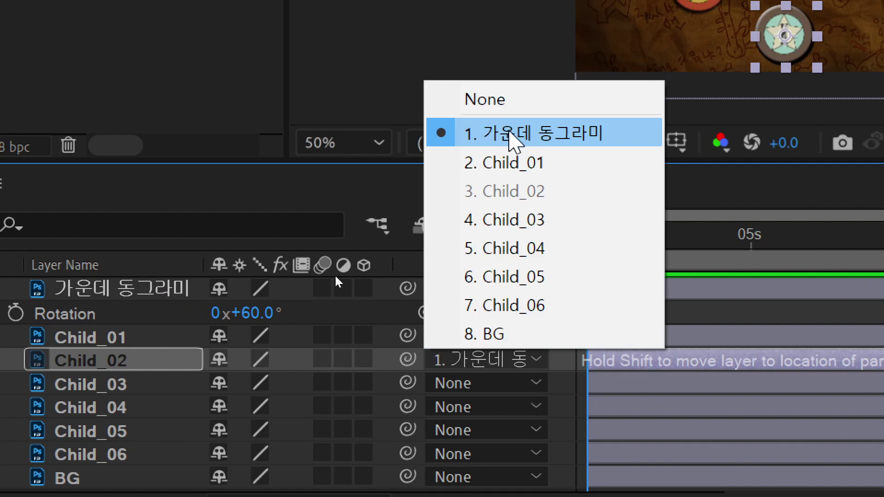
click(509, 133)
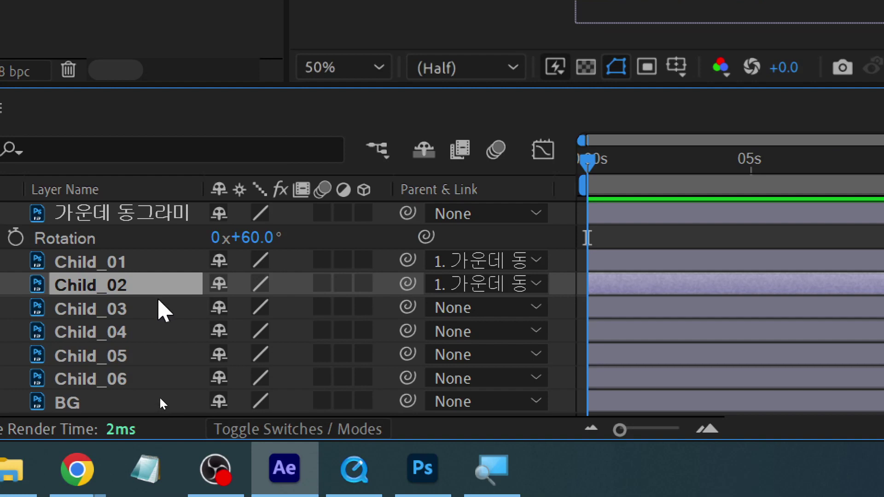
Set the 가운데 동그라미 layer's rotation to 120° by entering 60*2
click(260, 237)
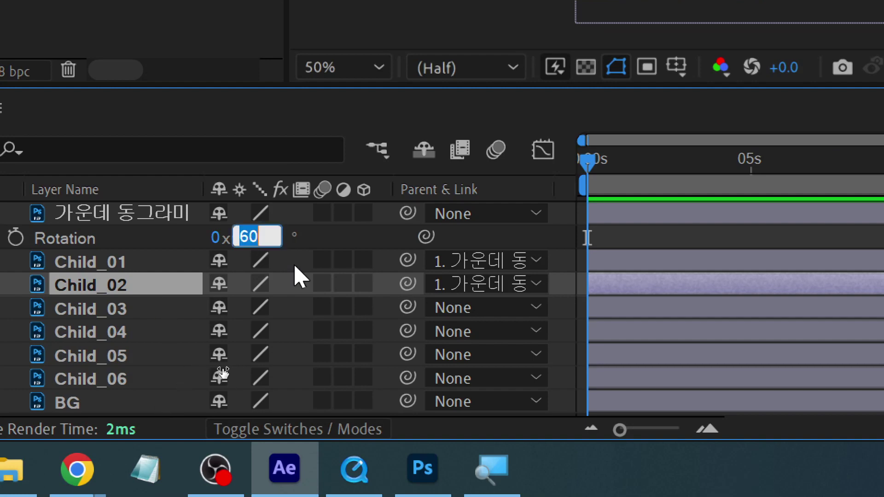
click(269, 237)
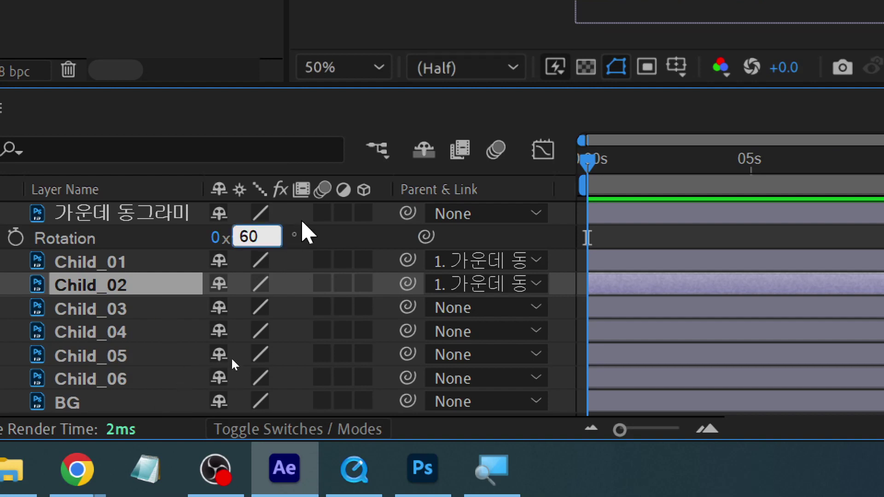
text(*2)
key(Return)
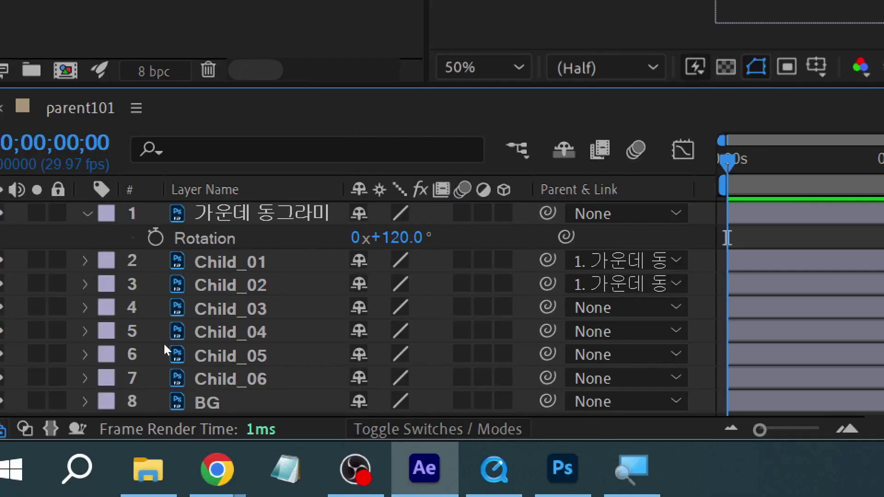
Parent the Child_03 layer to the 가운데 동그라미 layer and keep Child_03 selected
click(248, 315)
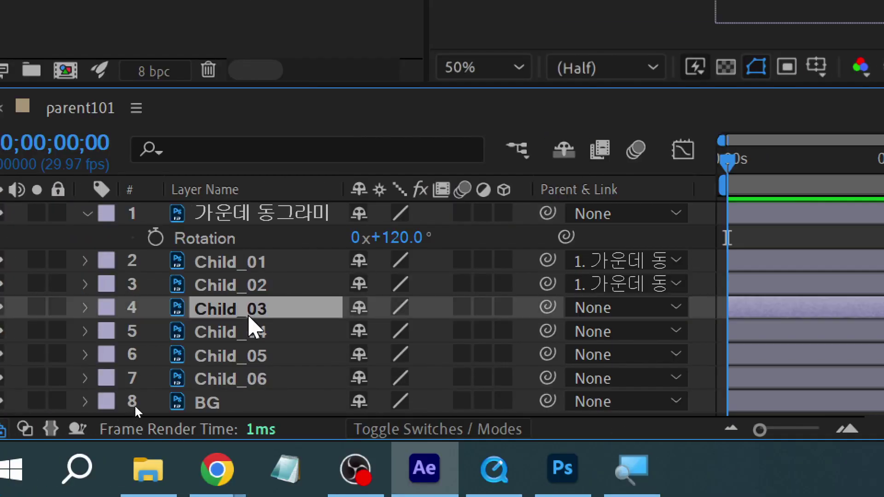
click(602, 309)
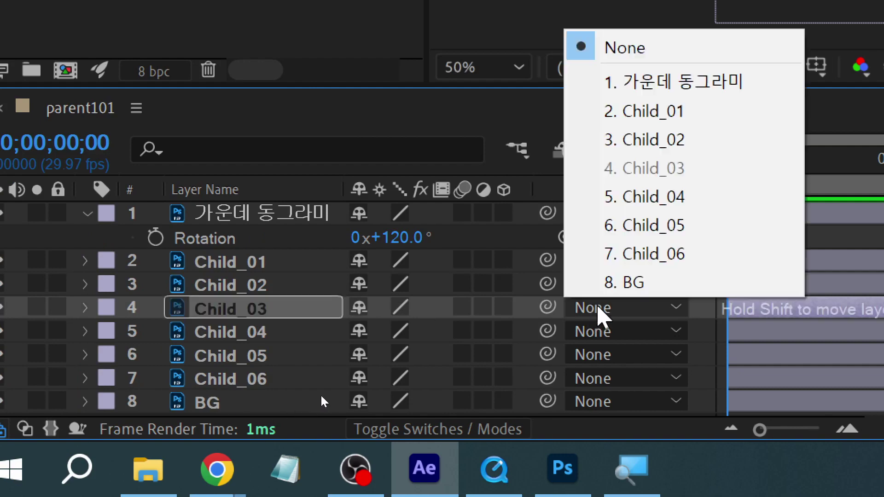
click(673, 89)
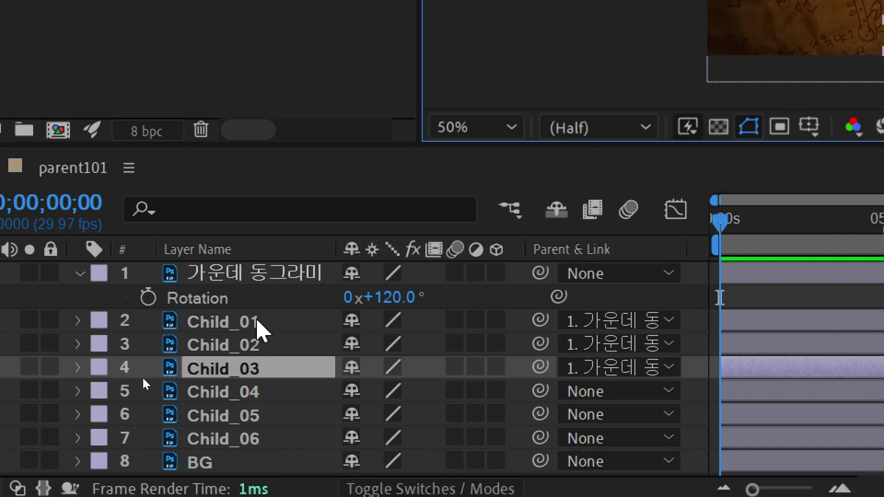
click(257, 343)
click(257, 343)
click(264, 369)
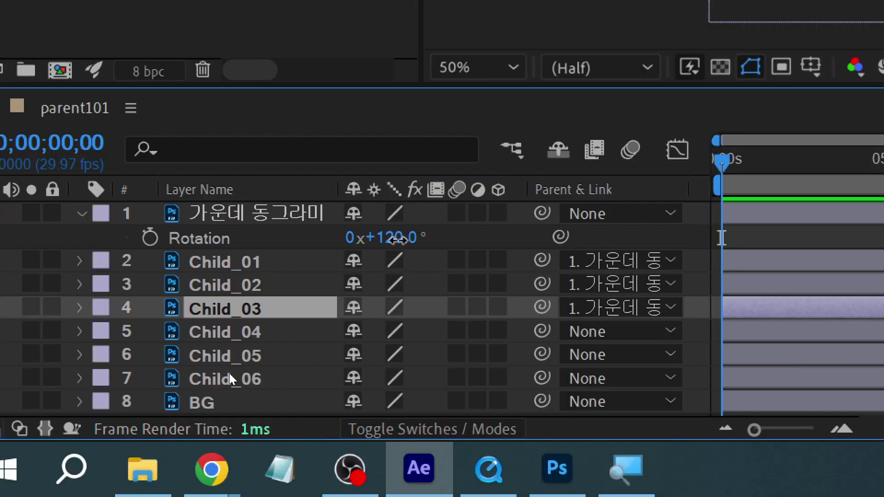
Set the 가운데 동그라미 layer's rotation to 180° by adding 60, and parent the Child_04 layer to it
click(223, 237)
key(Right)
text(+60)
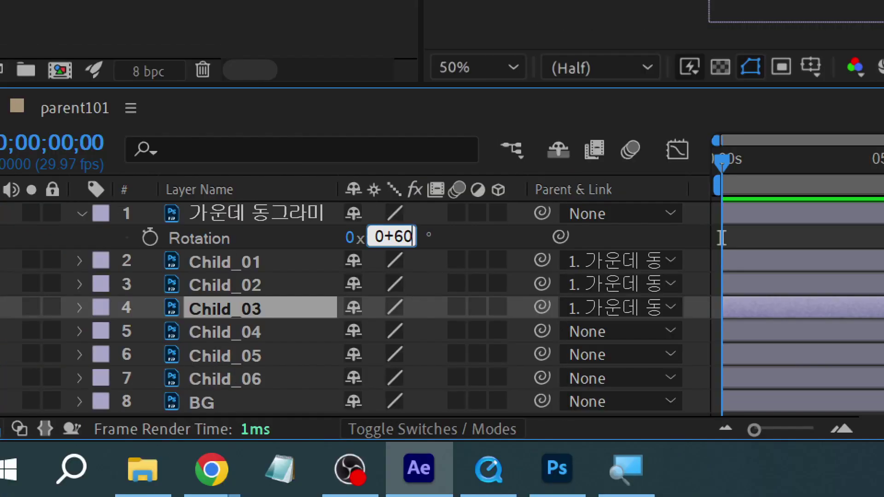
key(Return)
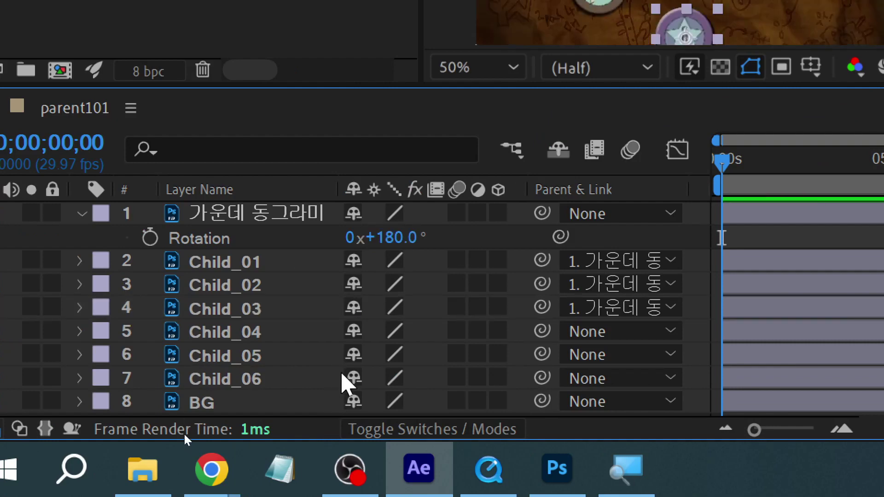
click(300, 338)
click(616, 332)
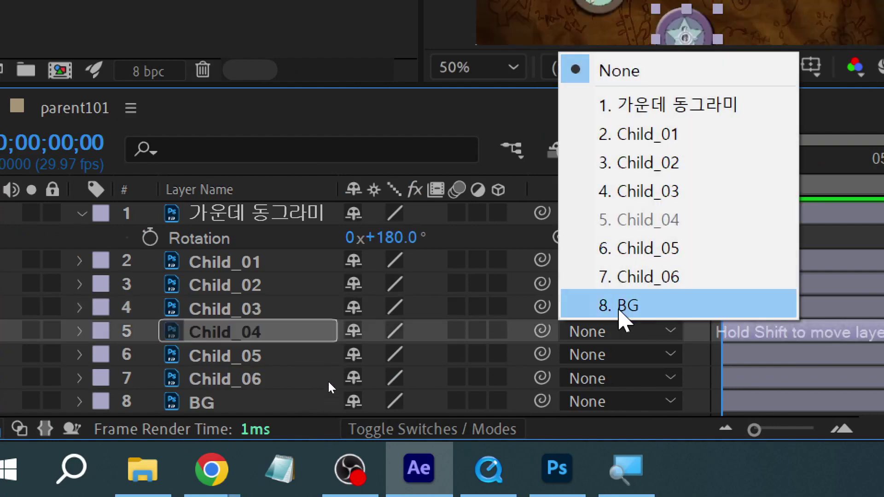
click(644, 104)
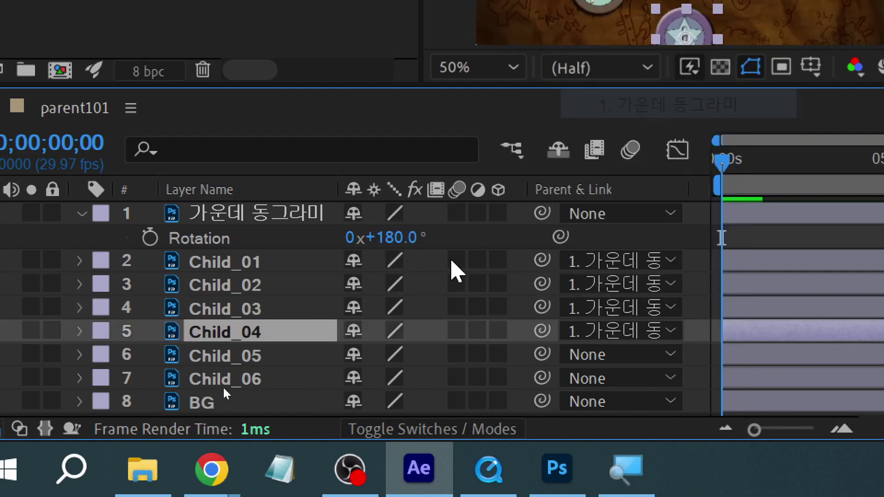
Set the 가운데 동그라미 layer's rotation to 240° by adding 60, and parent the Child_05 layer to it
click(391, 235)
key(Right)
text(+60)
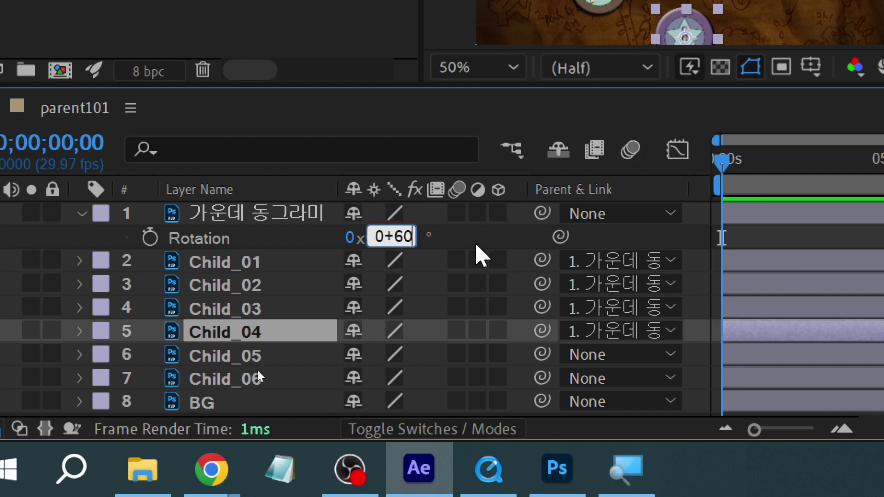
key(Return)
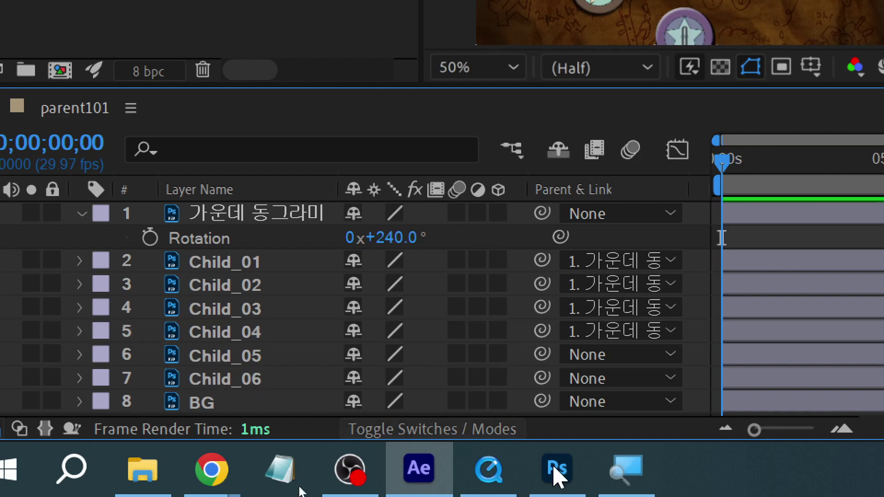
click(600, 362)
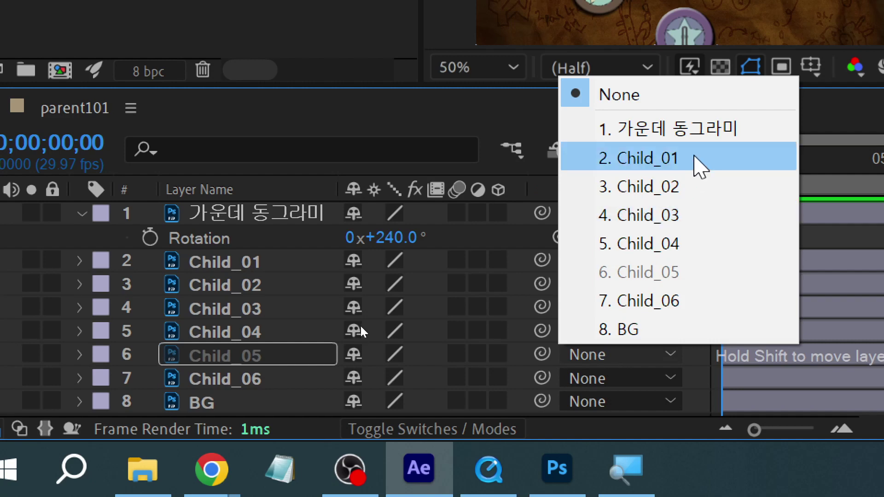
click(697, 128)
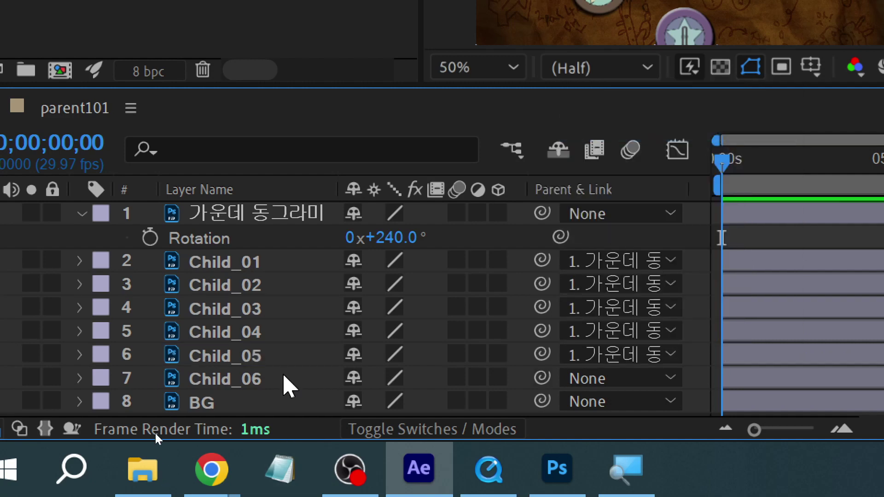
Set the 가운데 동그라미 layer's rotation to 300° by adding 60, and parent the Child_06 layer to it
click(384, 237)
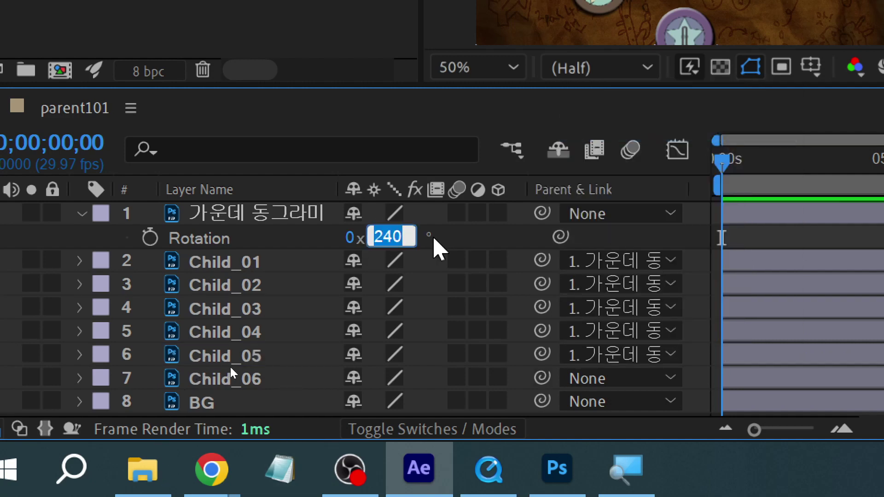
text(+60)
key(Return)
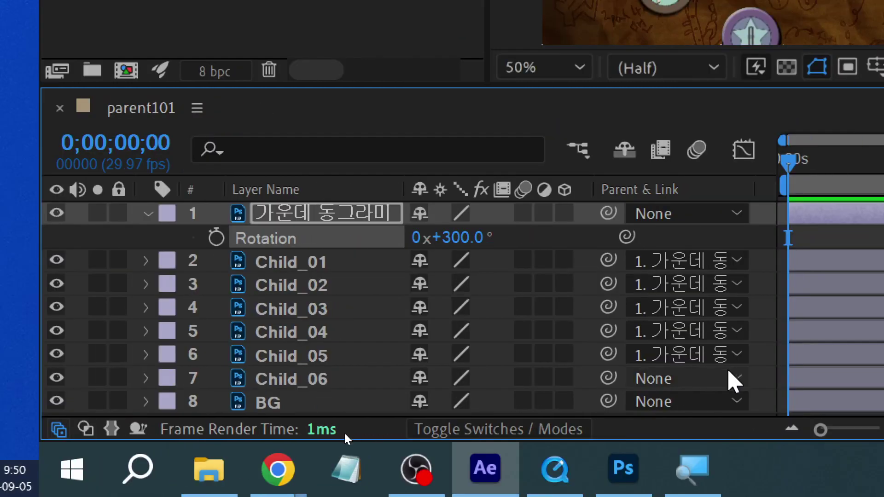
click(802, 378)
click(745, 149)
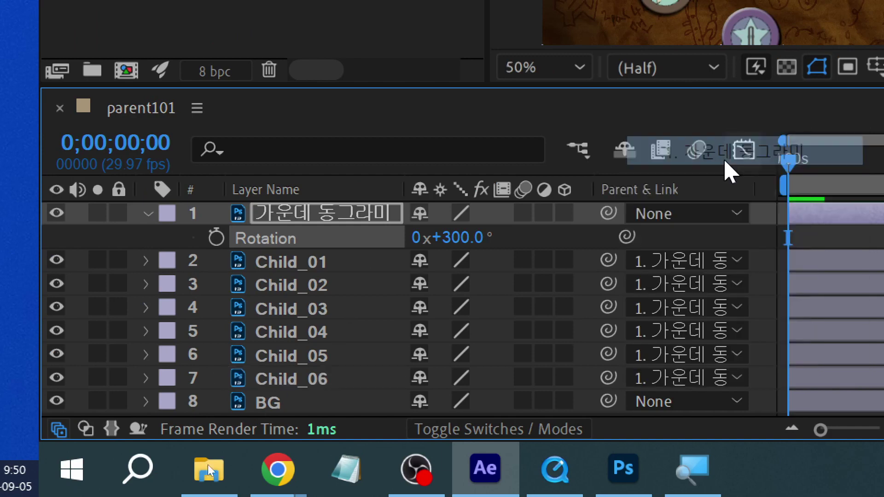
Examine the parented child layers and the arrangement of the circles around the centre circle in the composition
click(345, 380)
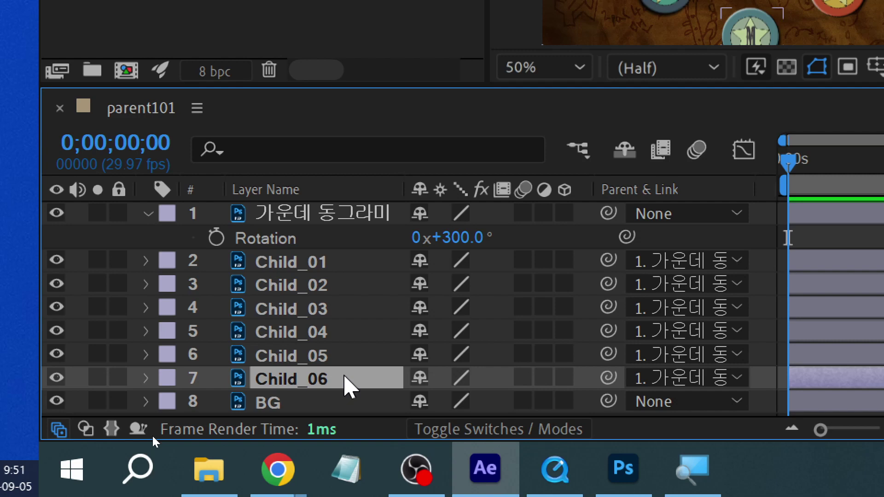
shift+click(345, 264)
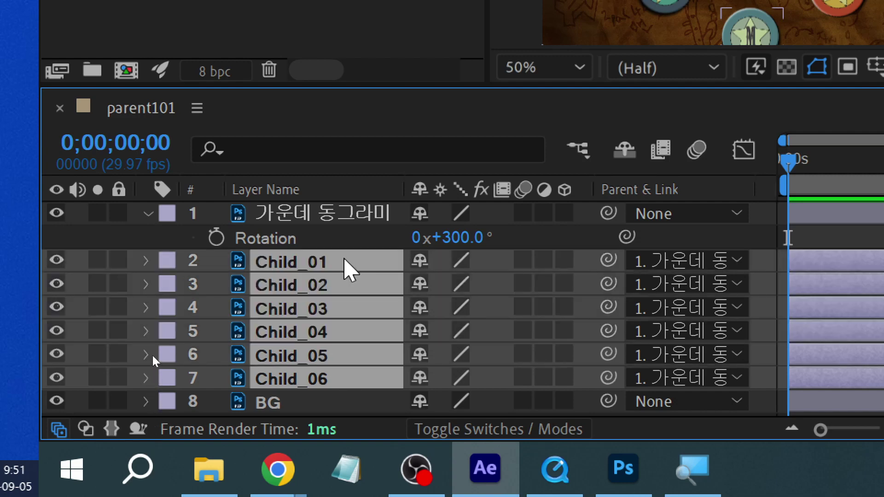
shift+click(350, 214)
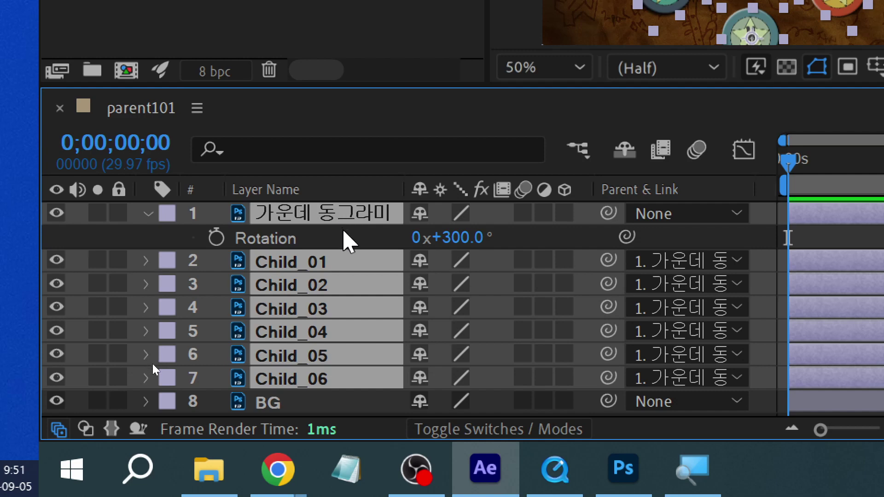
click(346, 240)
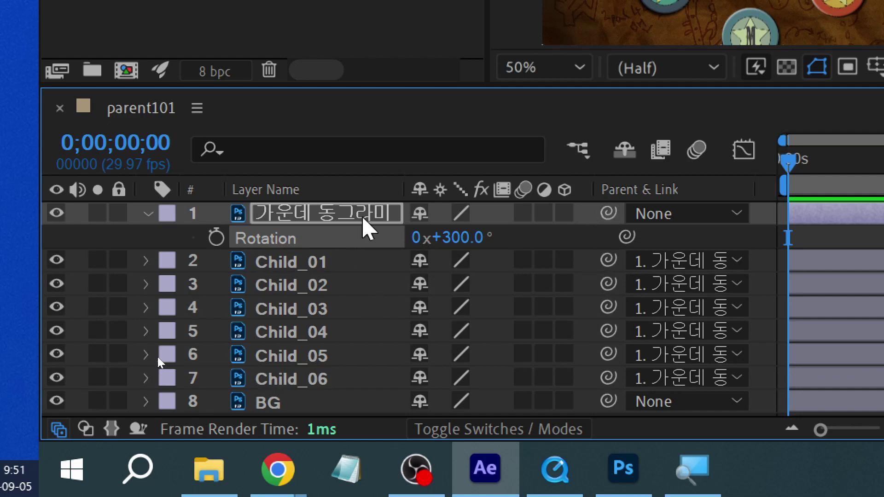
click(341, 223)
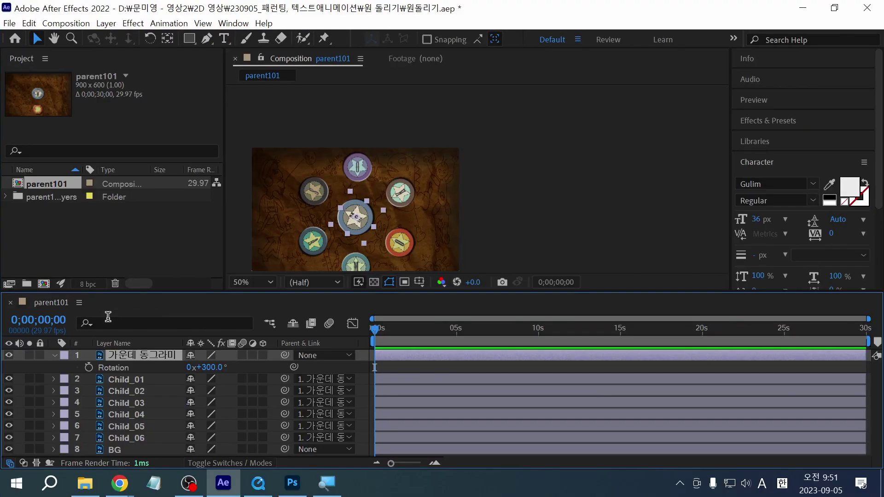
drag(556, 205, 658, 160)
scroll(466, 207, up, 1)
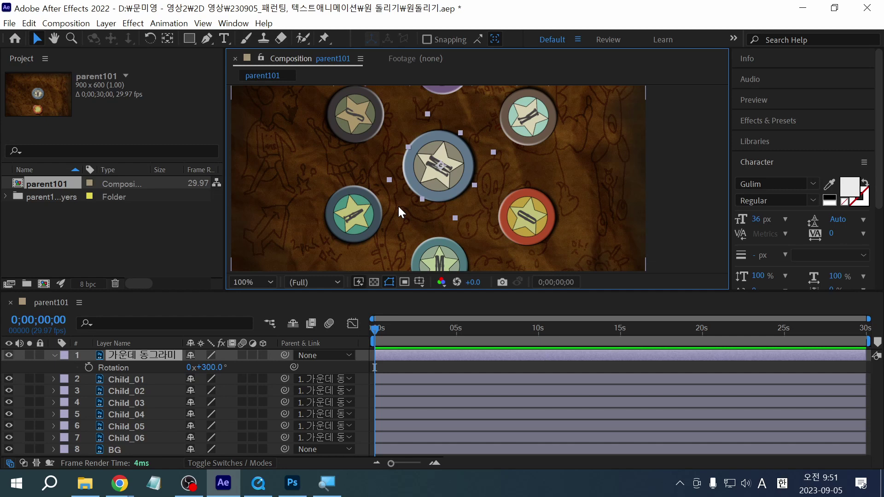
drag(398, 205, 414, 187)
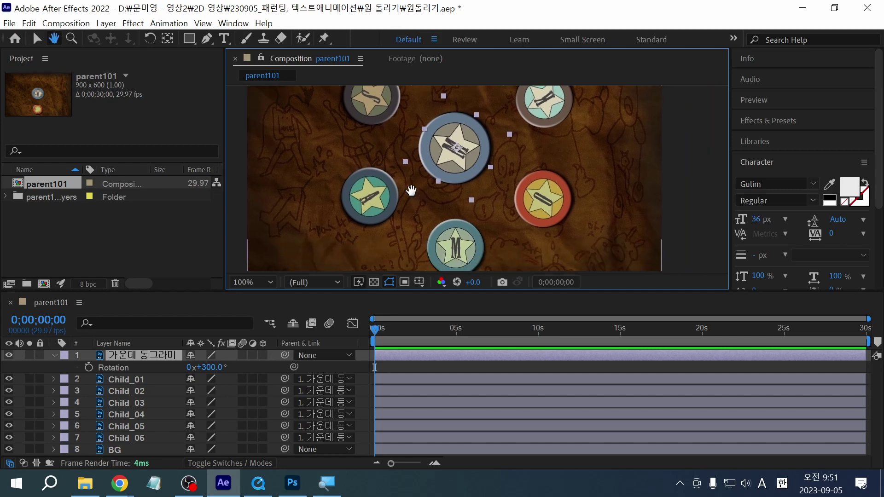
key(ctrl+z)
key(ctrl+shift+z)
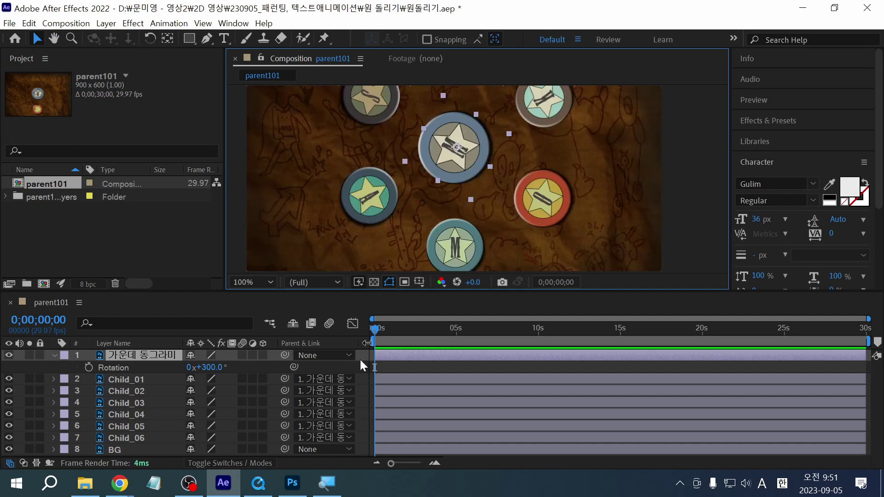
Reset the 가운데 동그라미 layer's rotation to 0°
click(147, 354)
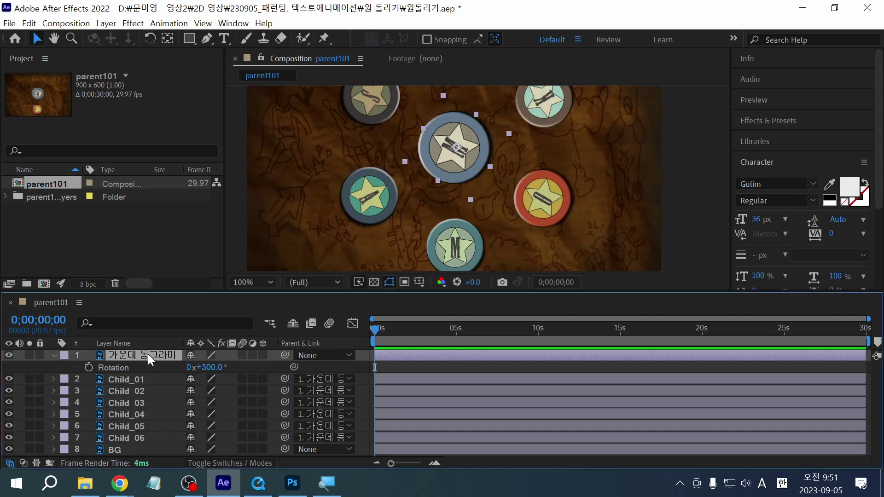
key(super)
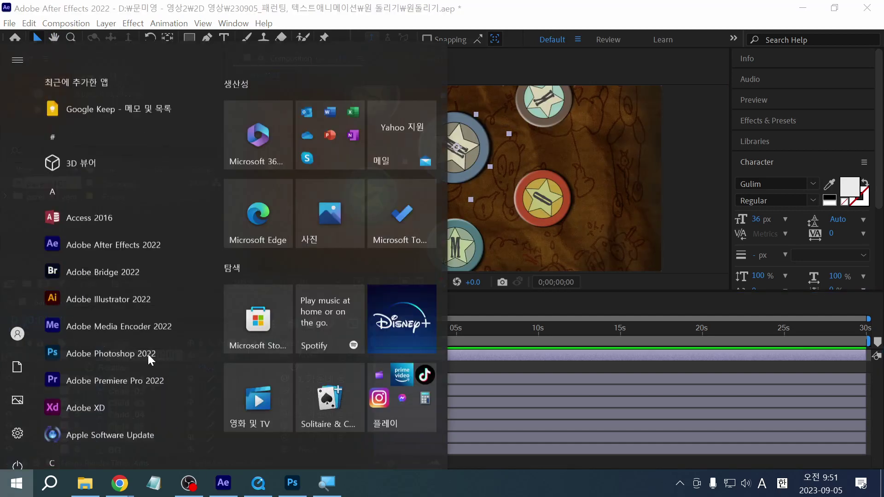
key(super)
drag(211, 375, 106, 386)
click(112, 366)
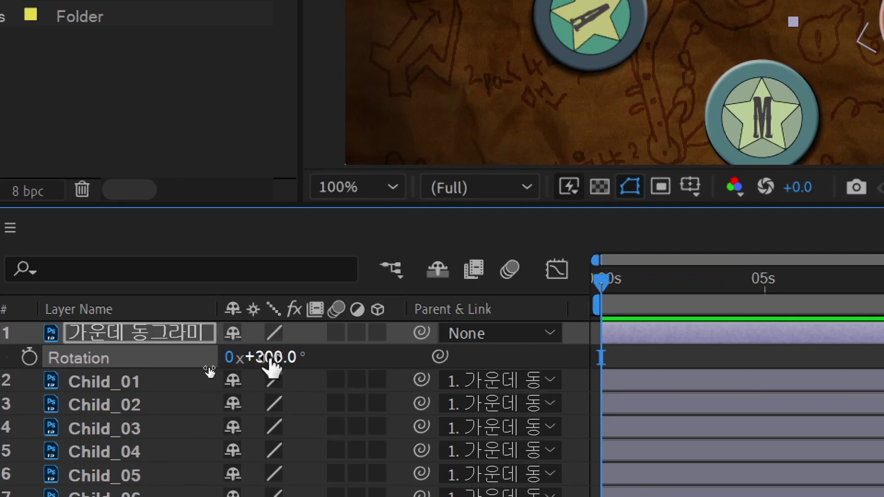
click(270, 358)
text(0)
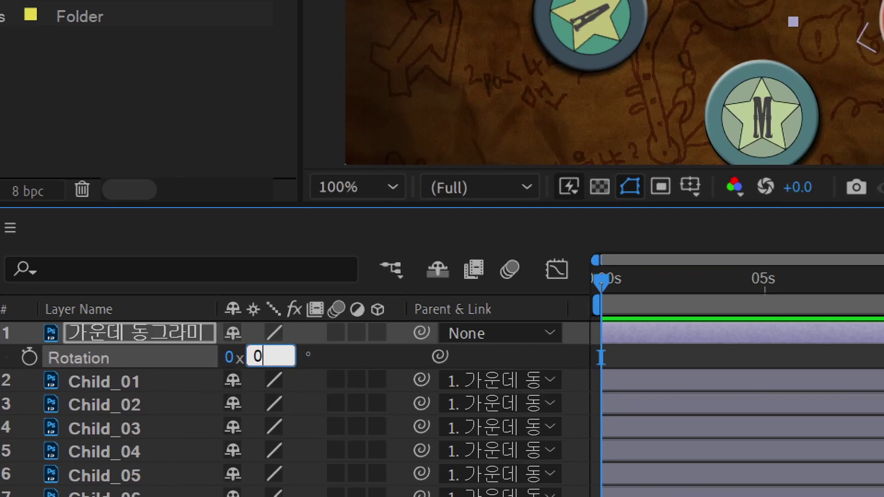
key(Return)
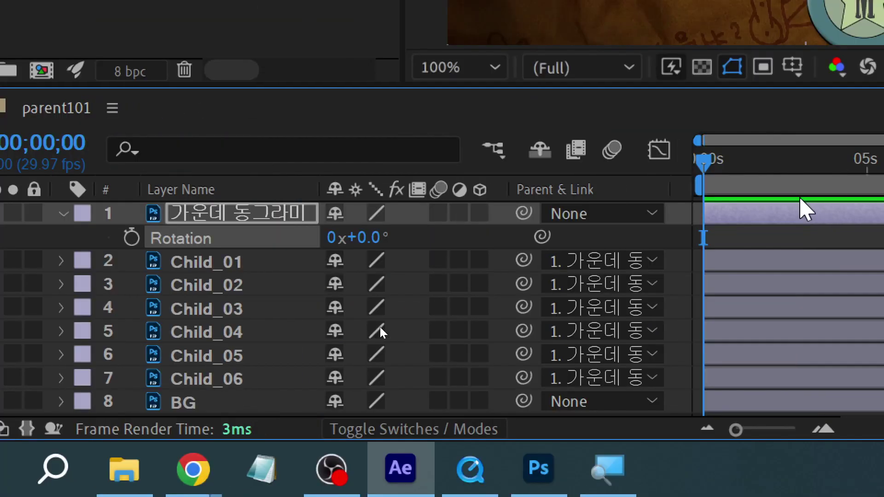
Keyframe the 가운데 동그라미 layer's rotation from 0° at 0;00;00;00 to one full revolution at 0;00;02;28
click(131, 238)
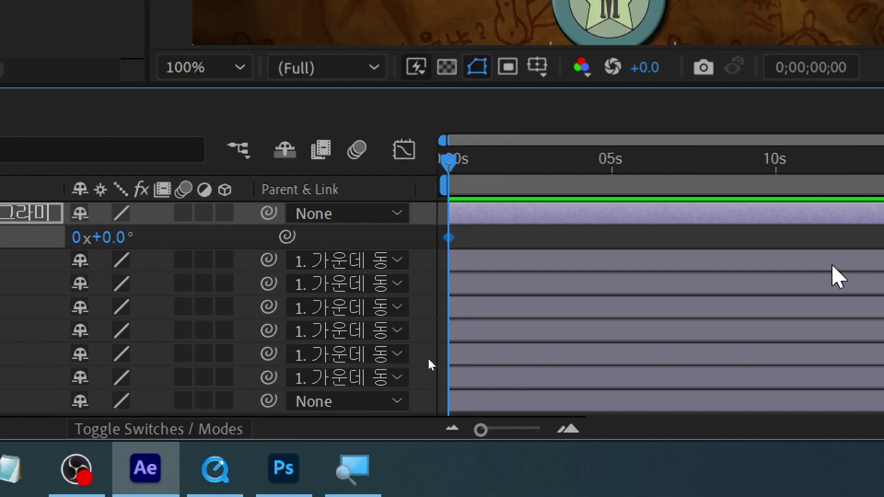
drag(450, 161, 538, 158)
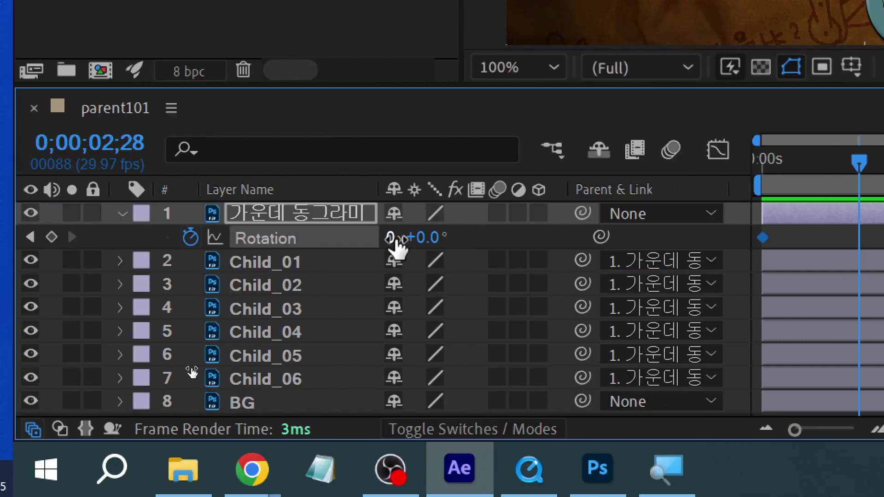
click(69, 237)
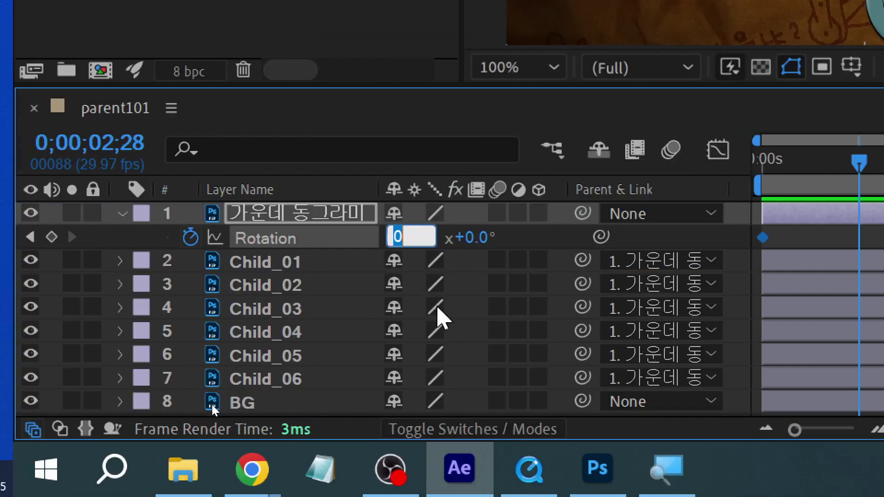
text(1)
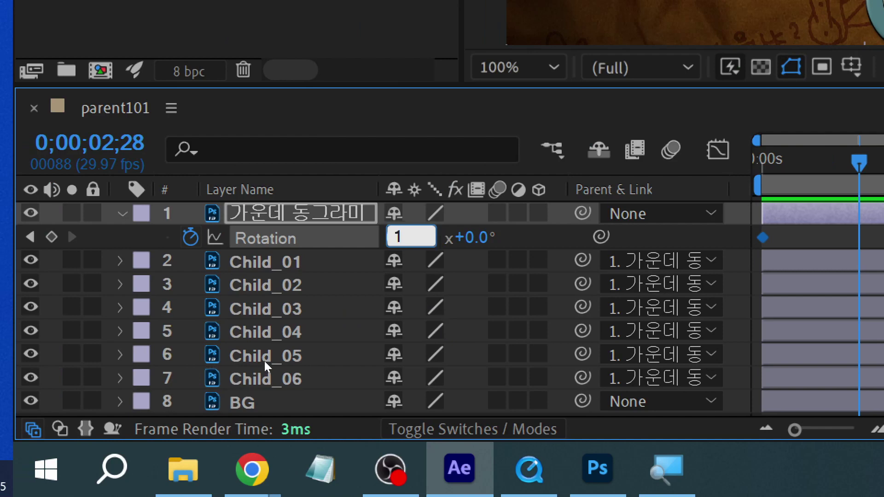
click(549, 233)
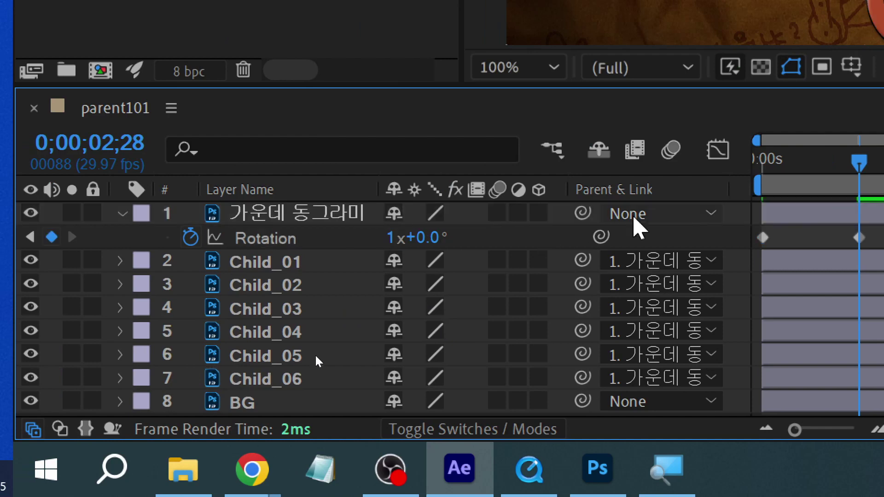
Preview the rotating circles animation from the start of the composition
drag(825, 174, 693, 192)
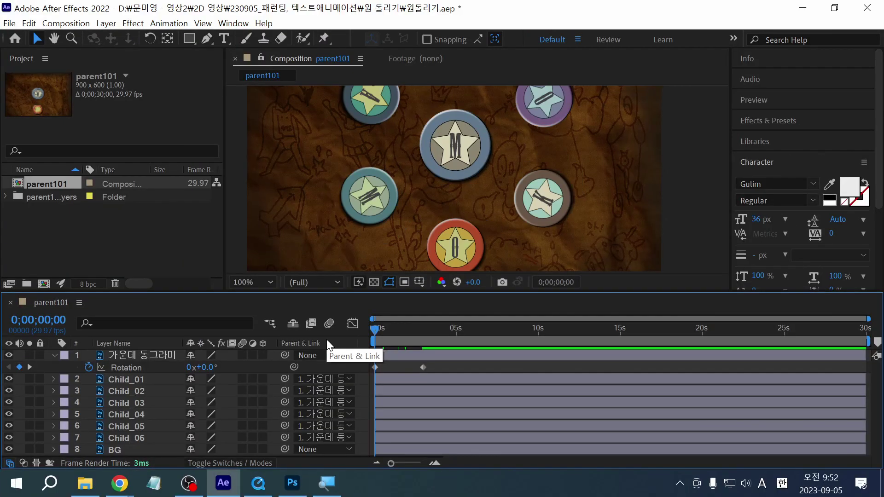
key(space)
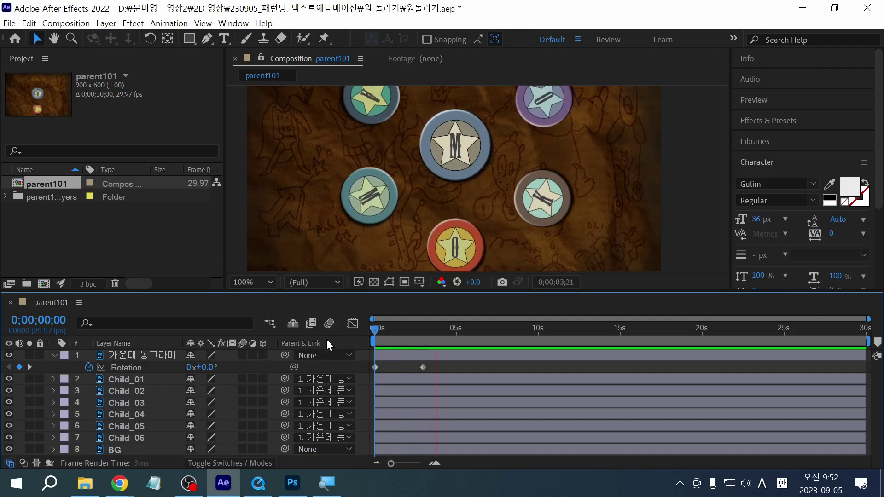
key(space)
key(space)
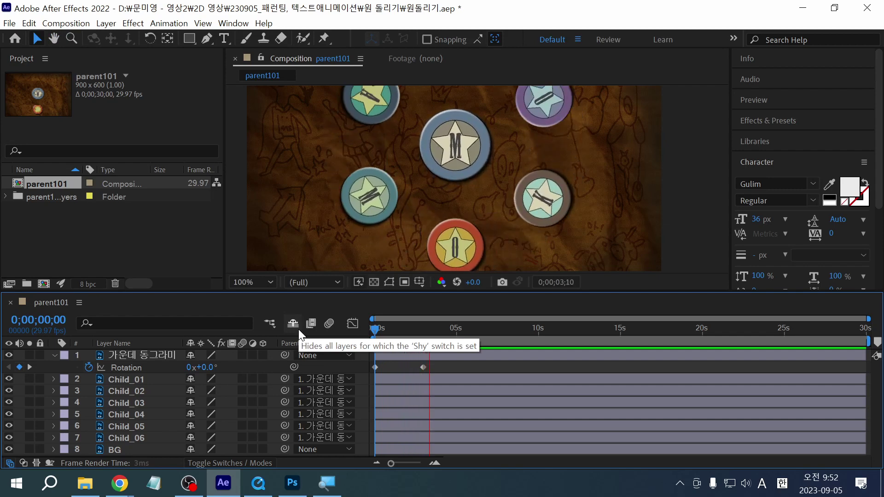
key(space)
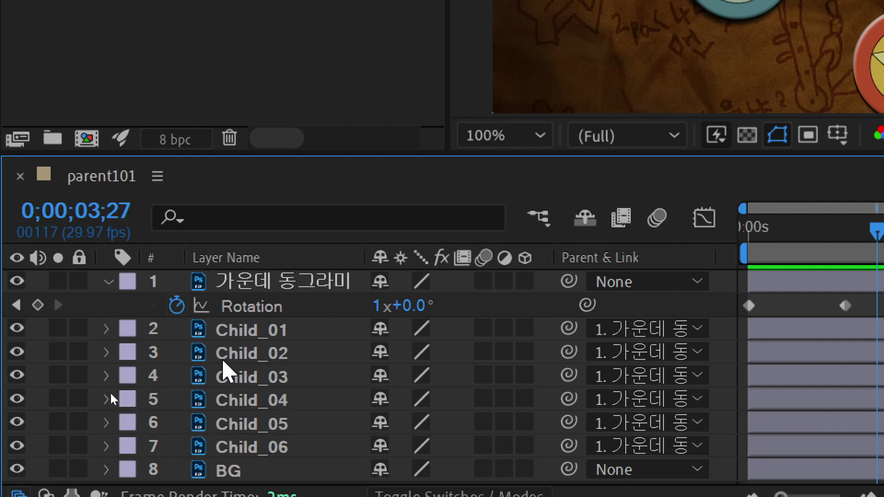
Add the expression loopOut('cycle') to the Rotation property of the 가운데 동그라미 layer
alt+click(177, 307)
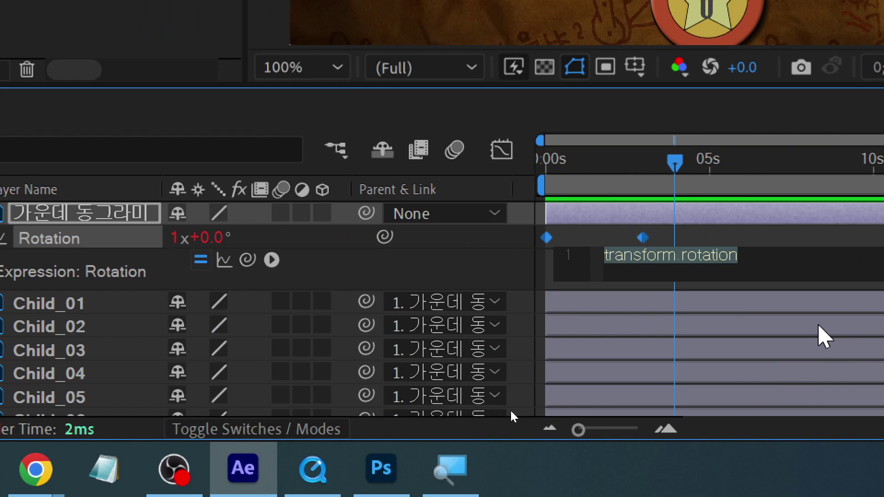
text(loop)
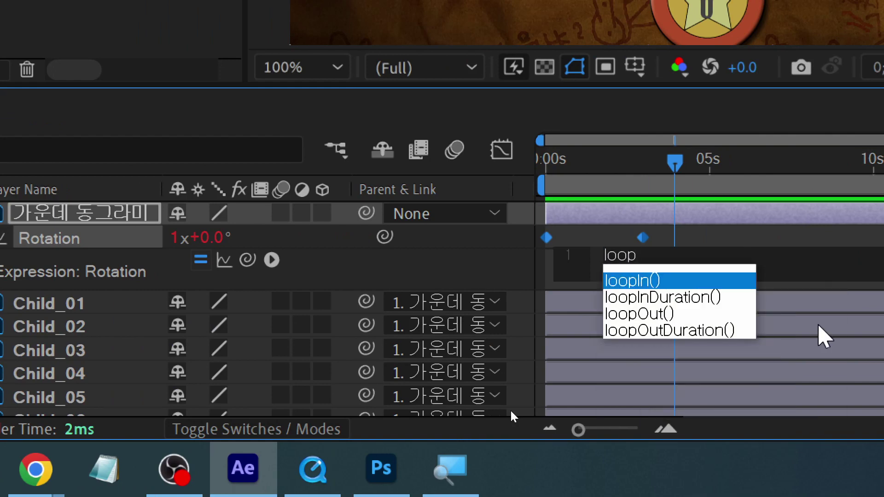
key(Down)
key(Down)
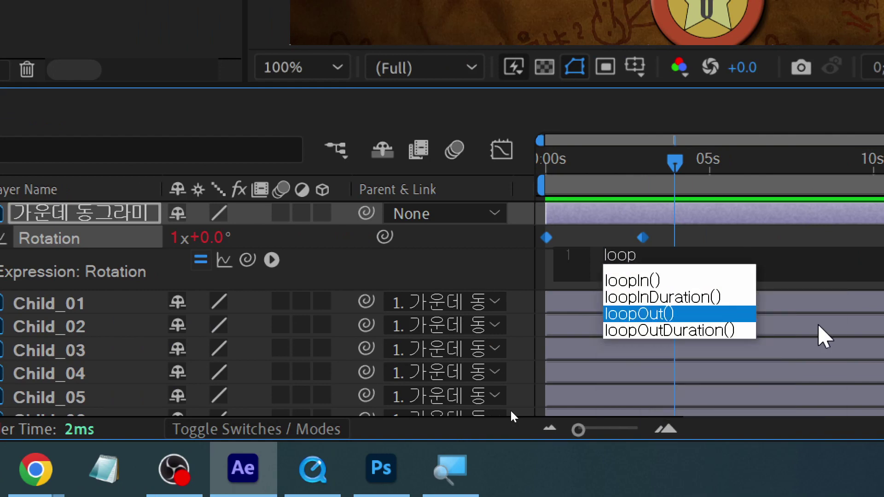
key(Return)
text(')
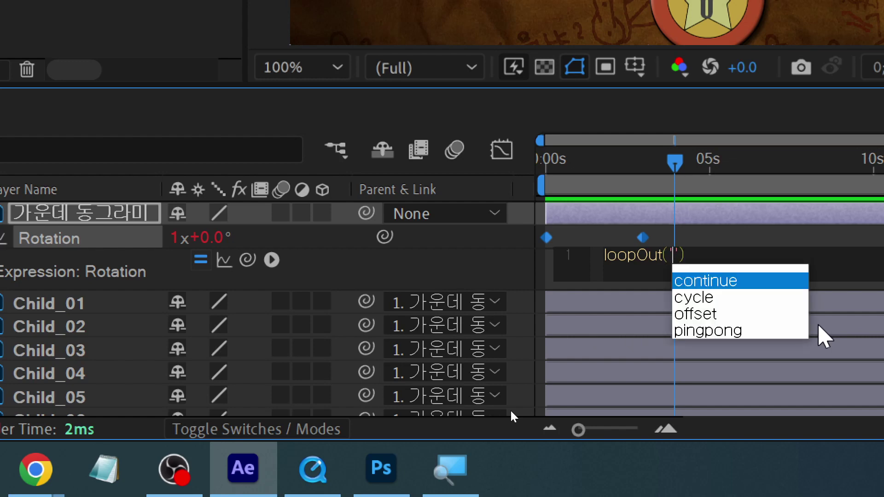
key(Down)
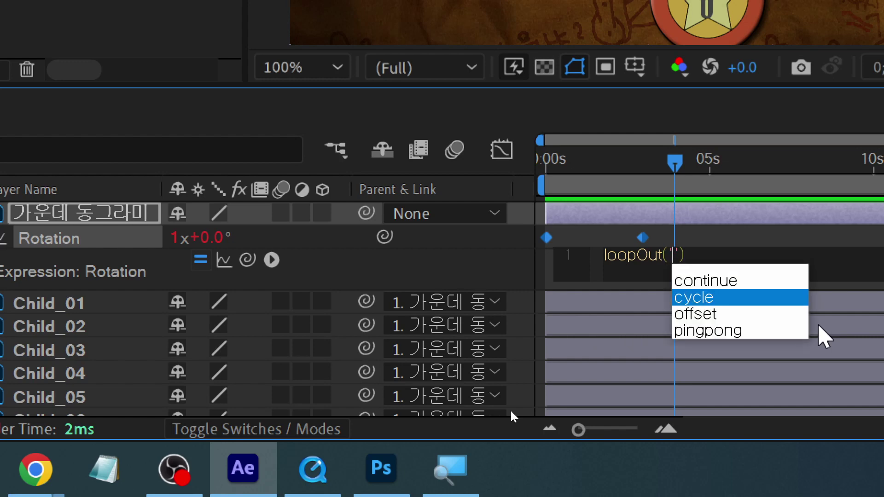
key(Return)
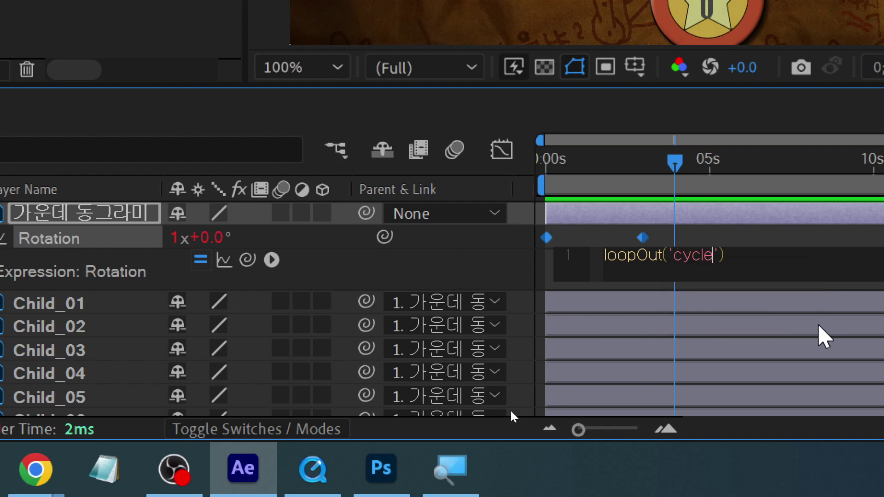
click(811, 253)
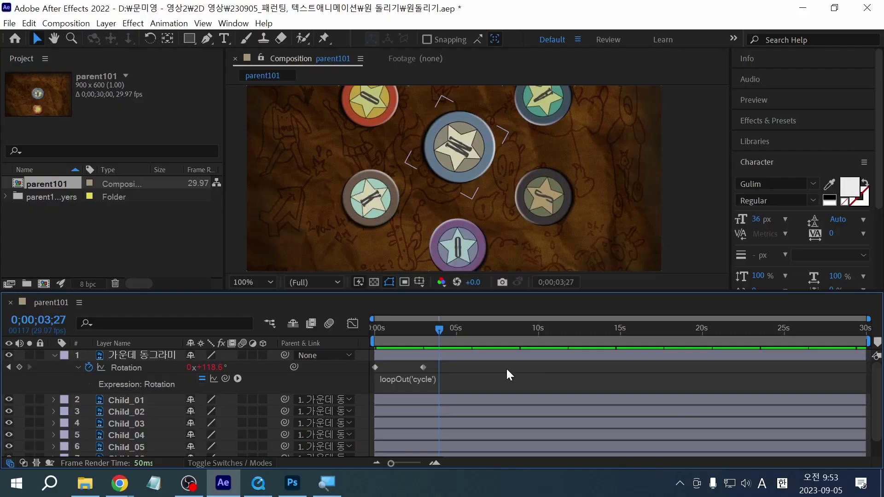
Preview the looping rotation of the circles and save the project
key(space)
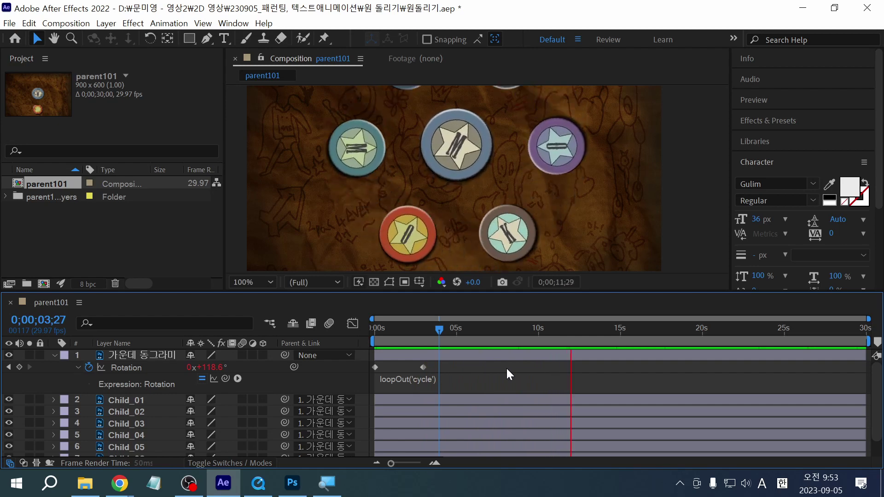
key(space)
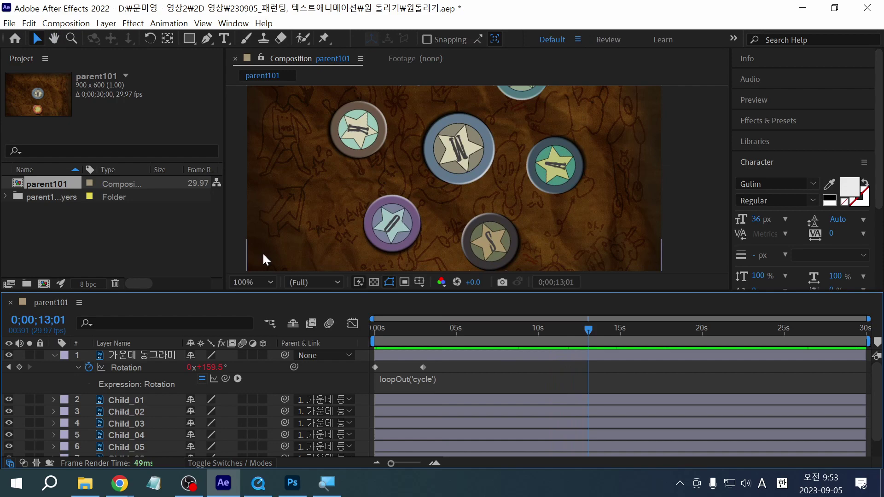
key(ctrl+s)
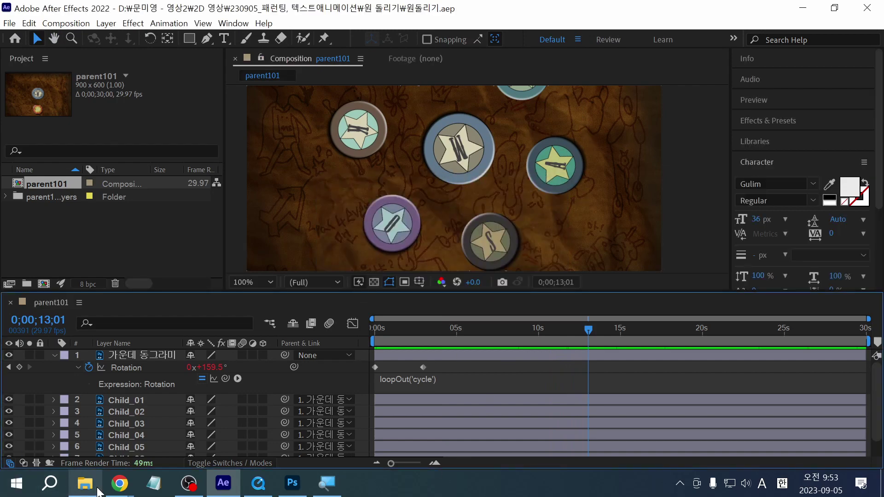
Switch to File Explorer, open the 도서관 folder inside 02_패런팅, and watch the finished sample video ★★ 완성 도서관.mov
click(98, 490)
click(463, 162)
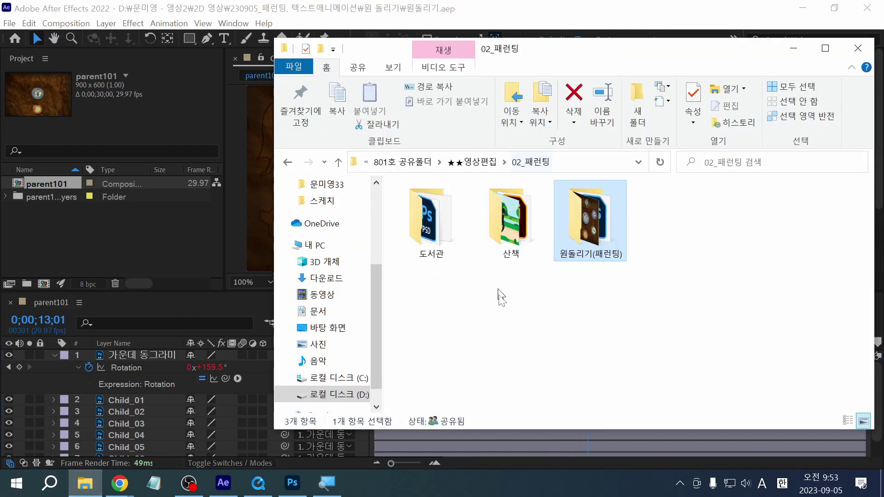
click(504, 337)
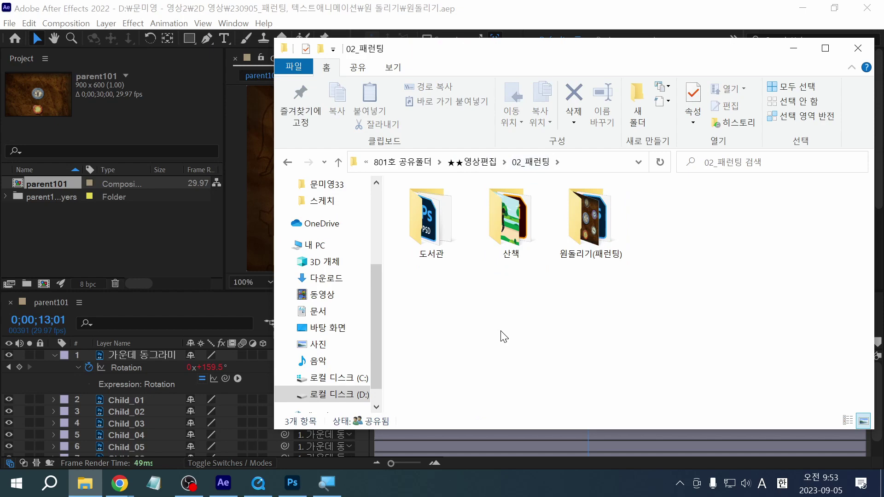
double_click(435, 240)
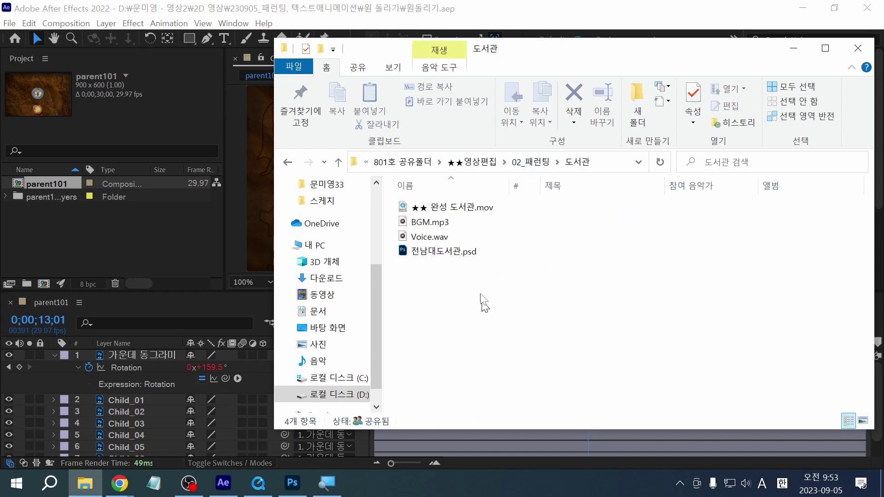
double_click(443, 208)
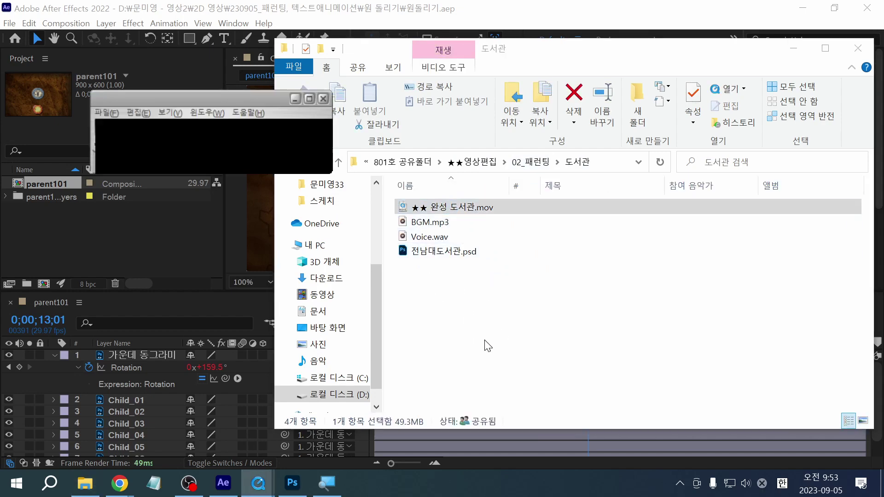
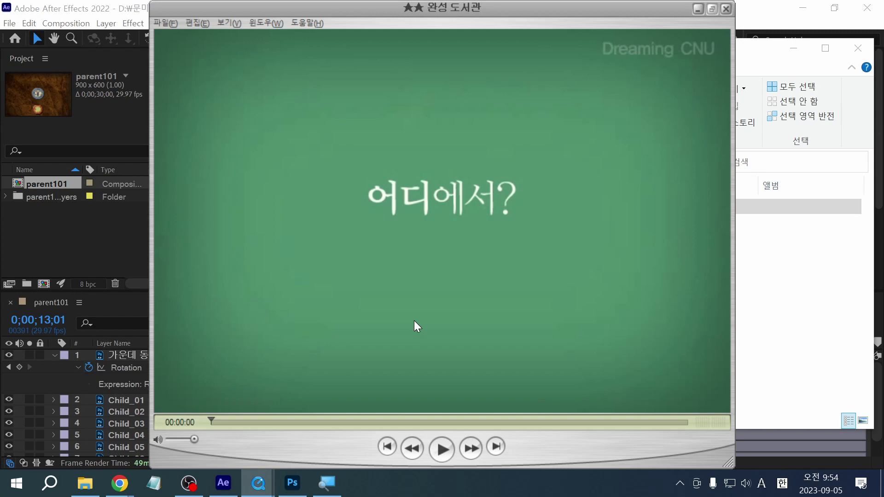
key(space)
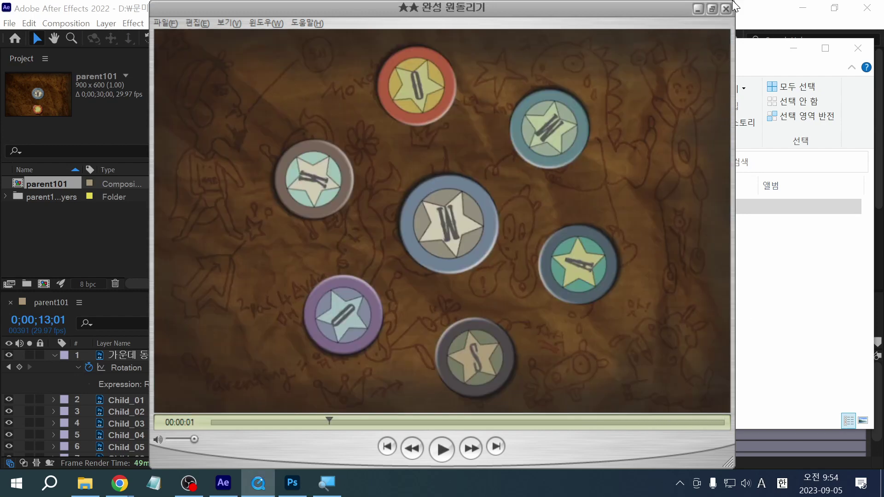
click(726, 8)
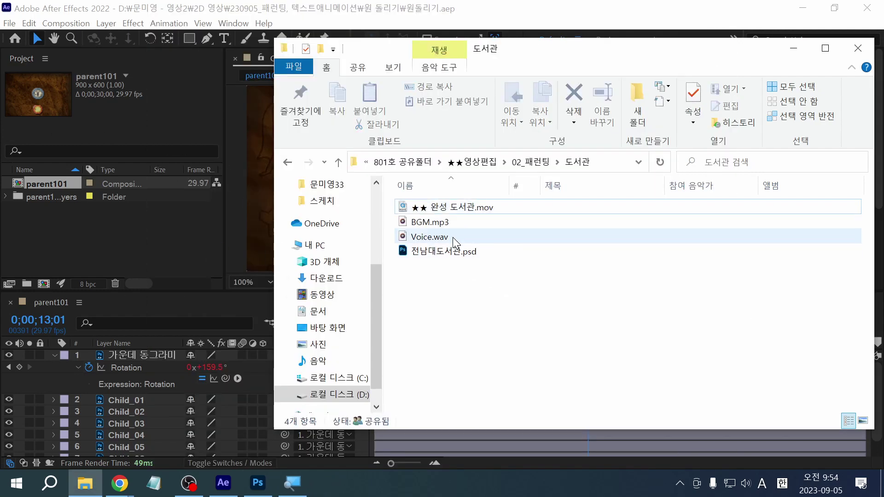
Listen to BGM.mp3 and Voice.wav from the 도서관 folder, and show the folder's files as larger icons
double_click(446, 222)
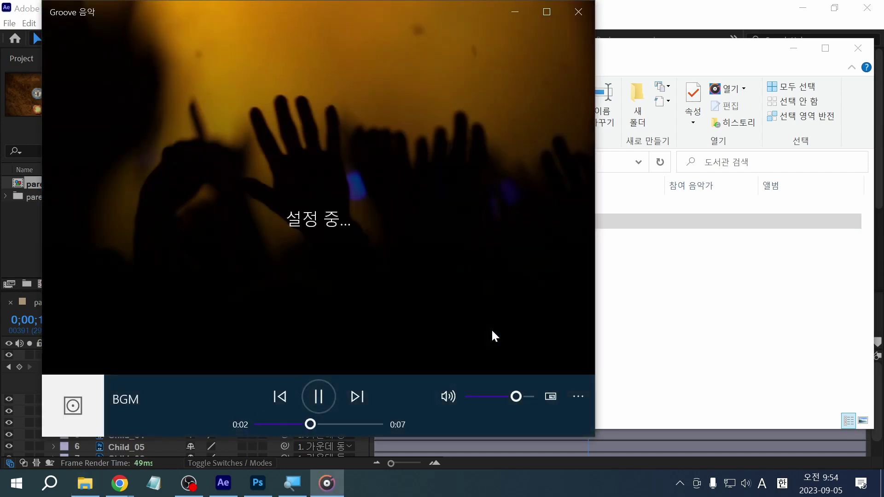
click(578, 12)
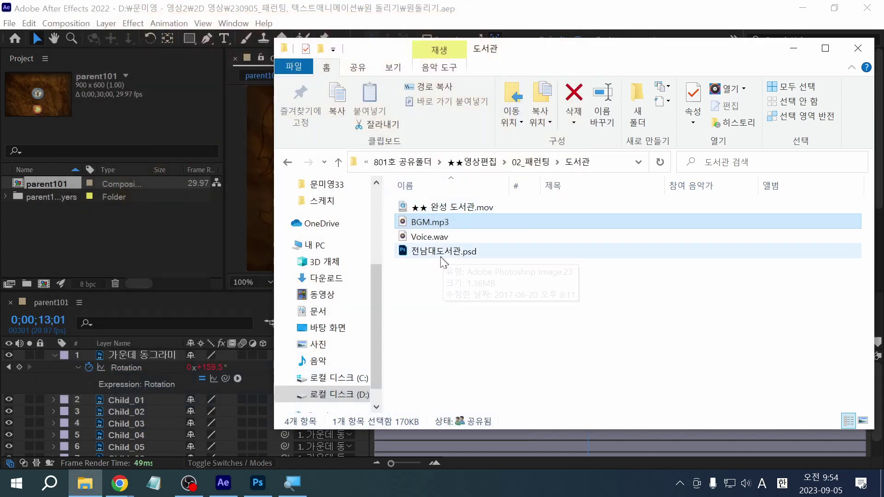
double_click(438, 238)
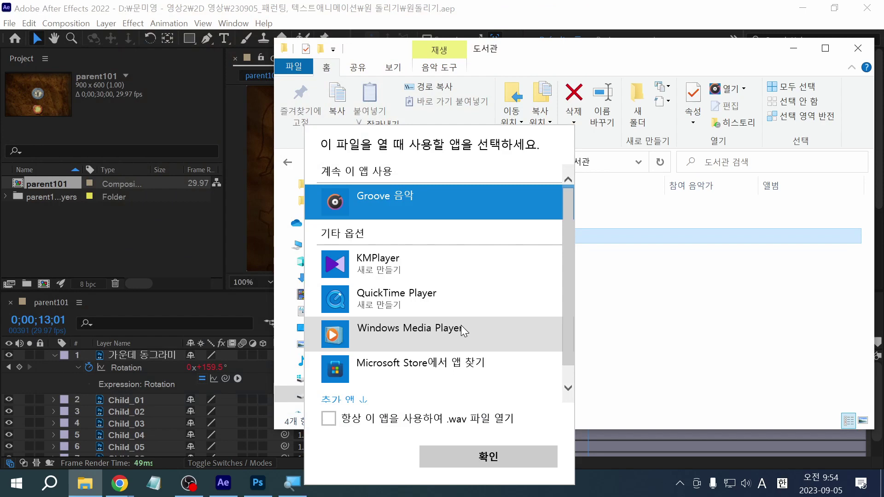
double_click(452, 209)
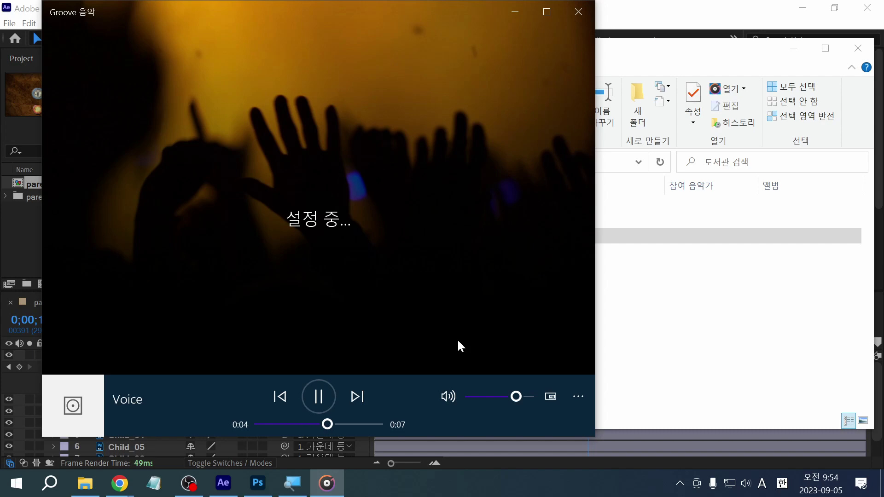
click(576, 18)
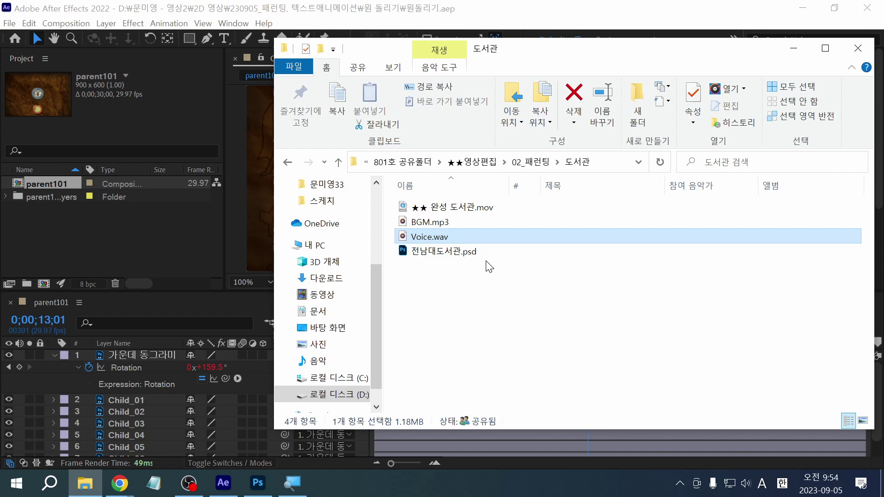
click(465, 347)
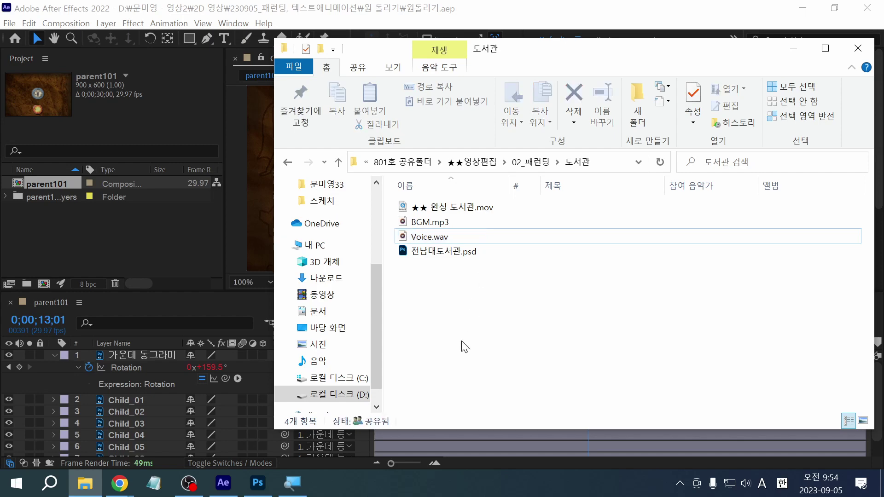
scroll(464, 347, up, 4)
mouse_move(474, 289)
mouse_down()
mouse_move(453, 284)
mouse_move(442, 377)
mouse_move(492, 336)
mouse_move(486, 291)
mouse_up()
mouse_move(586, 290)
mouse_down()
mouse_move(545, 321)
mouse_move(625, 393)
mouse_move(589, 300)
mouse_up()
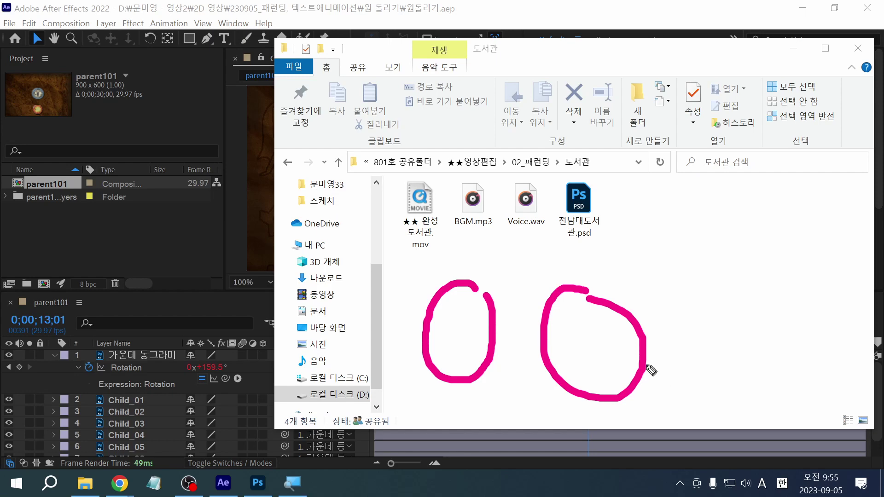
drag(650, 275, 580, 377)
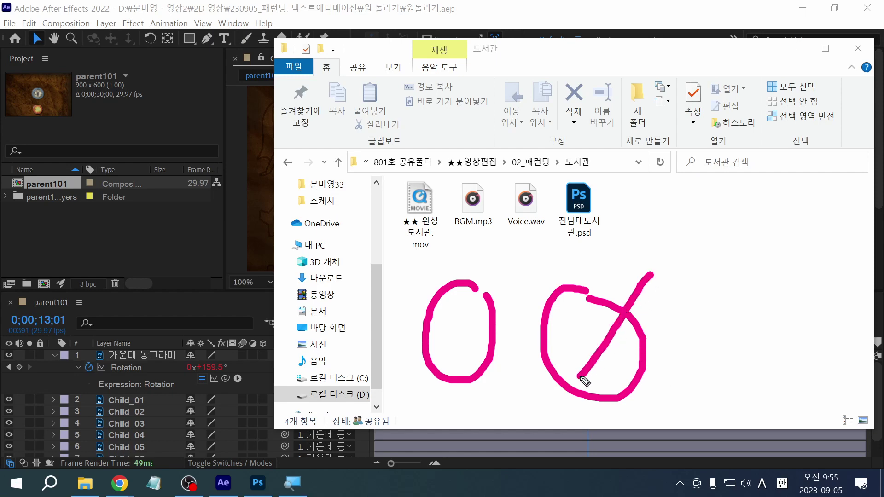
drag(559, 273, 639, 400)
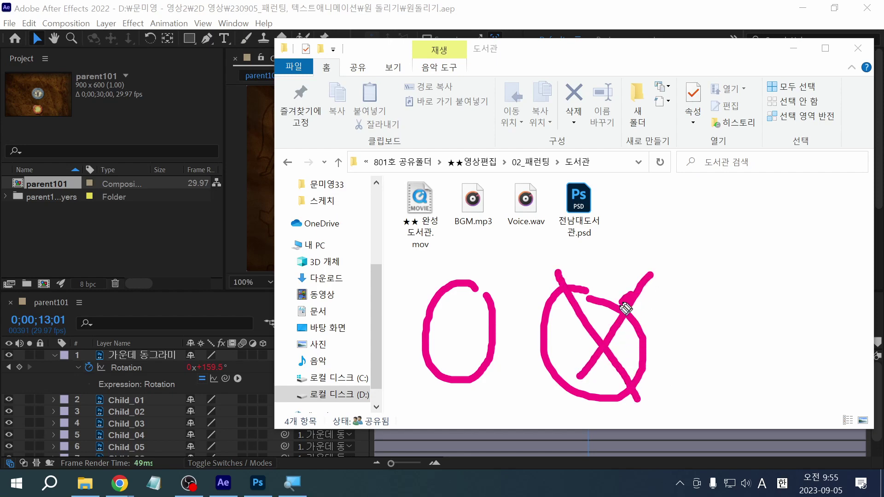
drag(626, 296, 569, 379)
mouse_move(537, 304)
mouse_down()
mouse_move(601, 361)
mouse_move(620, 405)
mouse_up()
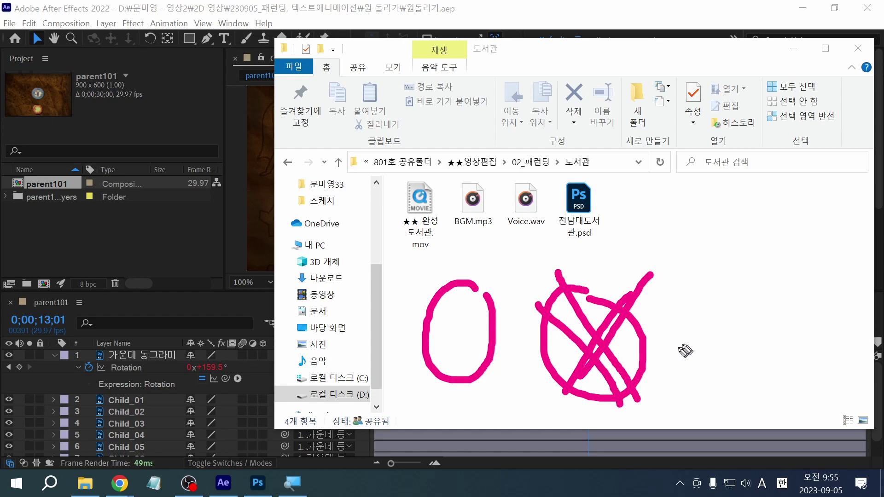
mouse_move(696, 315)
mouse_down()
mouse_move(703, 360)
mouse_move(720, 321)
mouse_move(726, 362)
mouse_up()
drag(755, 286, 755, 360)
mouse_move(773, 312)
mouse_down()
mouse_move(800, 304)
mouse_move(779, 340)
mouse_move(834, 330)
mouse_move(846, 384)
mouse_up()
mouse_move(861, 403)
mouse_down()
mouse_move(665, 410)
mouse_move(805, 226)
mouse_move(842, 306)
mouse_up()
mouse_move(648, 195)
mouse_down()
mouse_move(642, 225)
mouse_move(672, 229)
mouse_move(647, 235)
mouse_up()
mouse_move(667, 226)
mouse_down()
mouse_move(677, 216)
mouse_move(718, 213)
mouse_up()
mouse_move(714, 202)
mouse_down()
mouse_move(725, 202)
mouse_move(748, 226)
mouse_up()
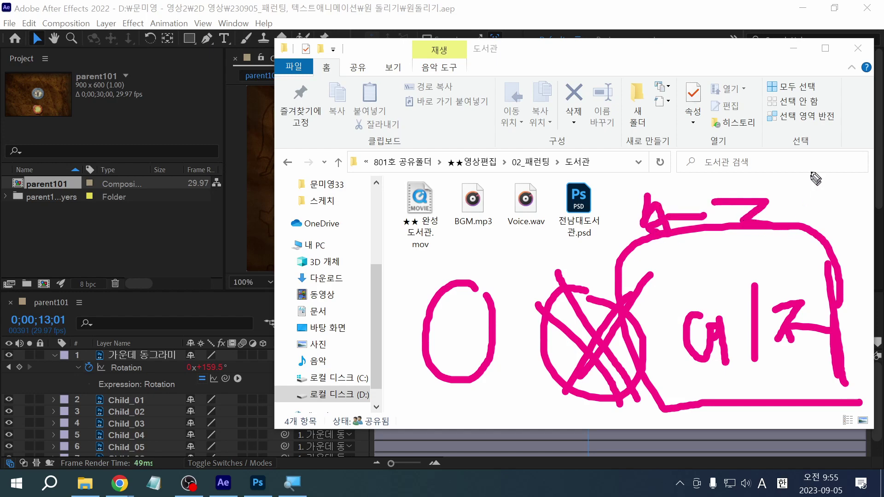
mouse_move(812, 164)
mouse_down()
mouse_move(779, 246)
mouse_move(764, 261)
mouse_up()
mouse_move(639, 171)
mouse_down()
mouse_move(619, 260)
mouse_move(865, 239)
mouse_up()
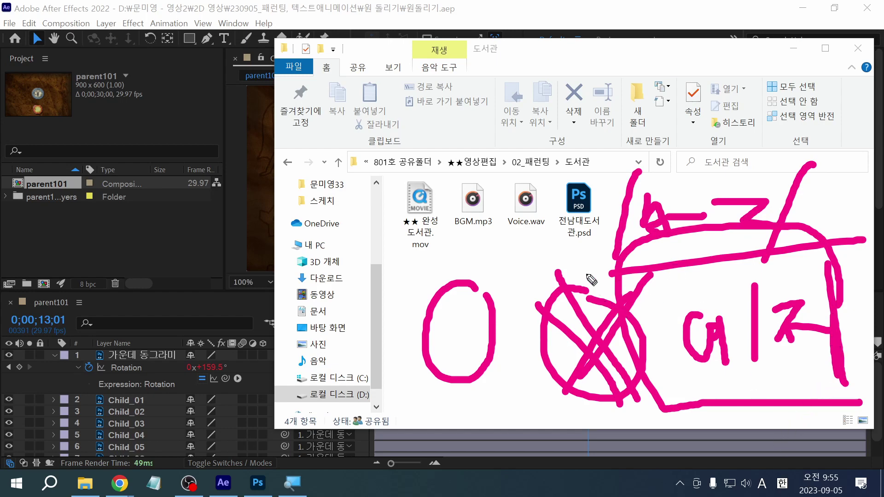
mouse_move(598, 248)
mouse_down()
mouse_move(395, 259)
mouse_move(340, 311)
mouse_up()
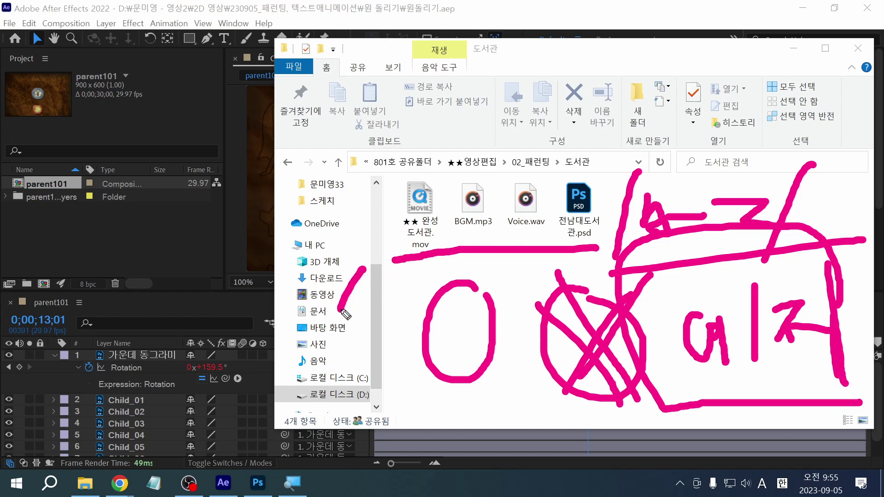
mouse_move(371, 275)
mouse_down()
mouse_move(409, 290)
mouse_move(393, 284)
mouse_up()
drag(325, 306, 440, 309)
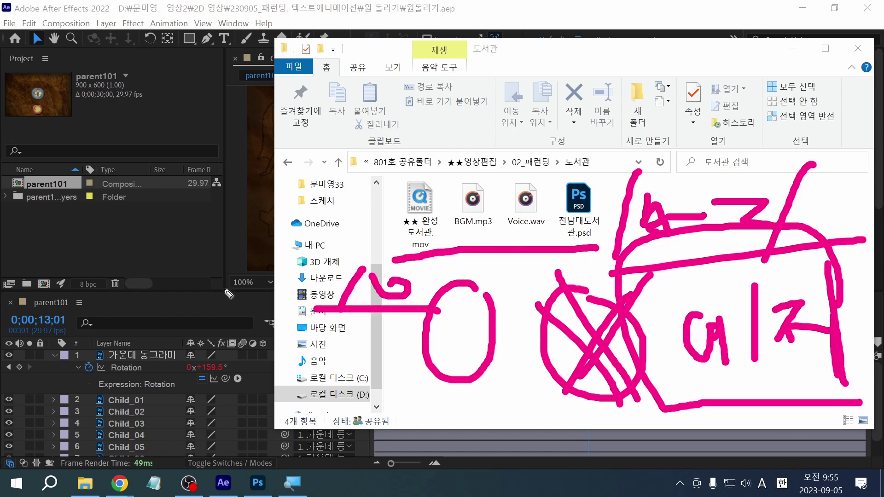
mouse_move(222, 276)
mouse_down()
mouse_move(236, 304)
mouse_move(229, 304)
mouse_move(268, 306)
mouse_up()
mouse_move(279, 276)
mouse_down()
mouse_move(291, 293)
mouse_move(274, 283)
mouse_up()
mouse_move(301, 313)
mouse_down()
mouse_move(210, 292)
mouse_move(231, 237)
mouse_move(329, 280)
mouse_move(327, 315)
mouse_move(318, 318)
mouse_move(441, 315)
mouse_move(375, 245)
mouse_move(334, 281)
mouse_up()
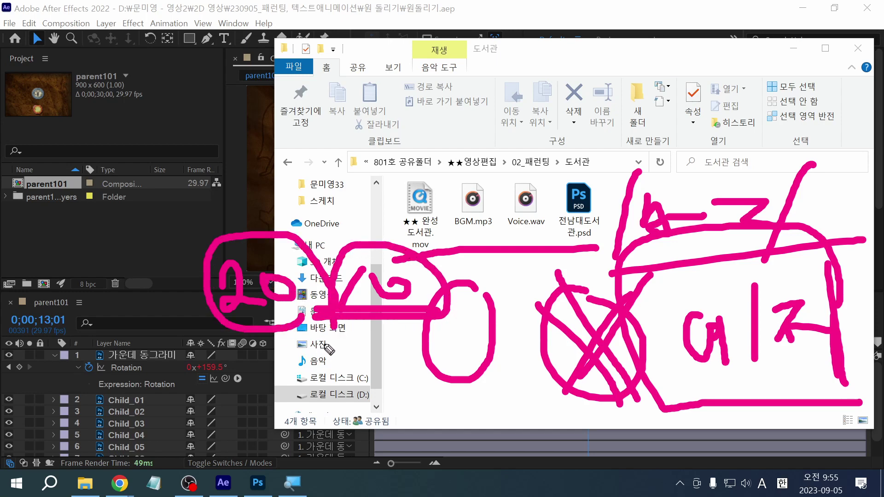
mouse_move(326, 320)
mouse_down()
mouse_move(320, 389)
mouse_move(311, 384)
mouse_move(336, 401)
mouse_move(317, 379)
mouse_up()
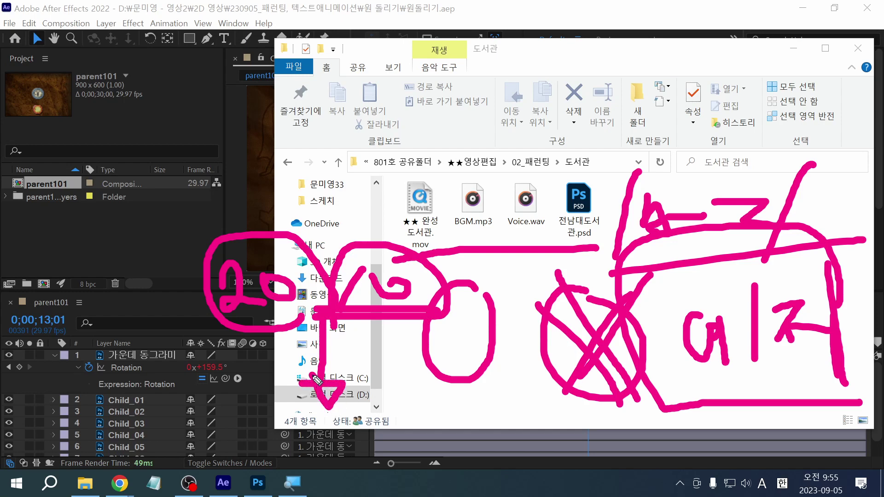
drag(486, 233, 441, 339)
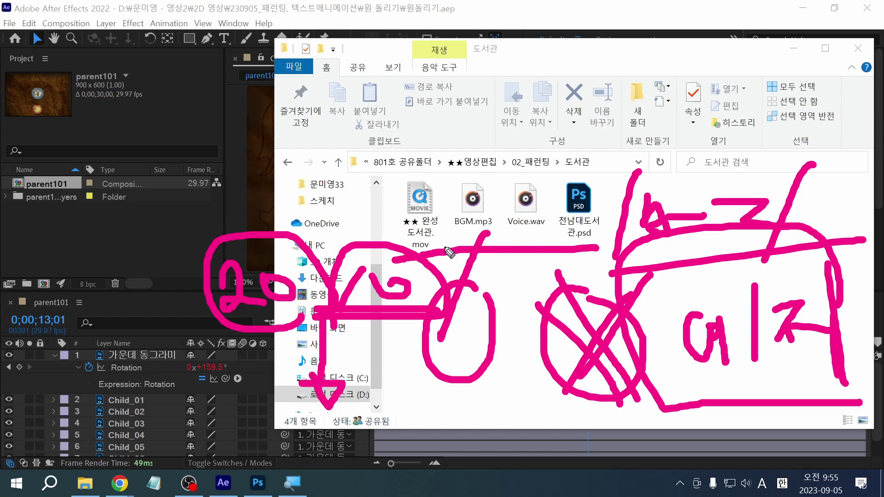
drag(448, 252, 479, 324)
drag(525, 247, 492, 317)
drag(488, 275, 518, 372)
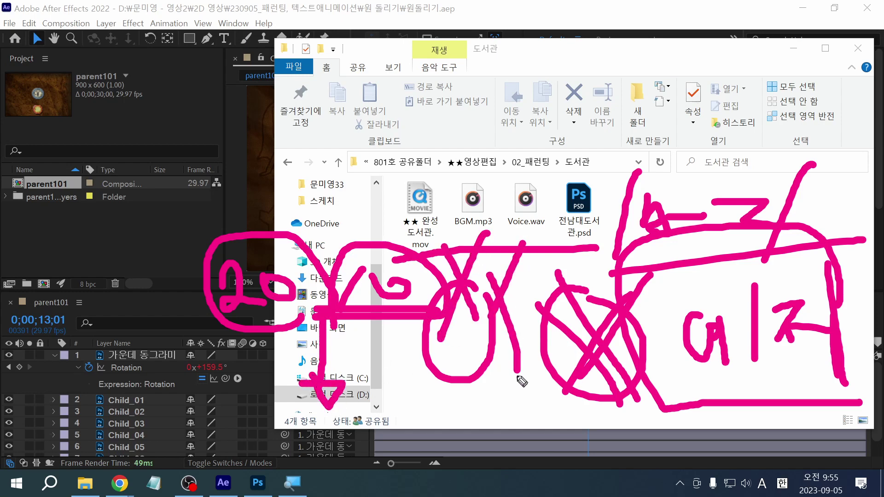
key(e)
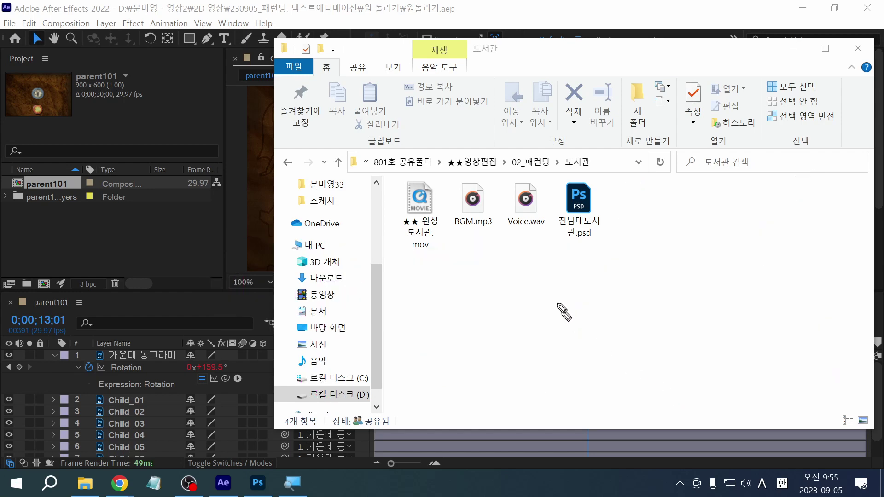
mouse_move(628, 249)
mouse_down()
mouse_move(556, 289)
mouse_move(531, 157)
mouse_move(602, 254)
mouse_move(592, 280)
mouse_up()
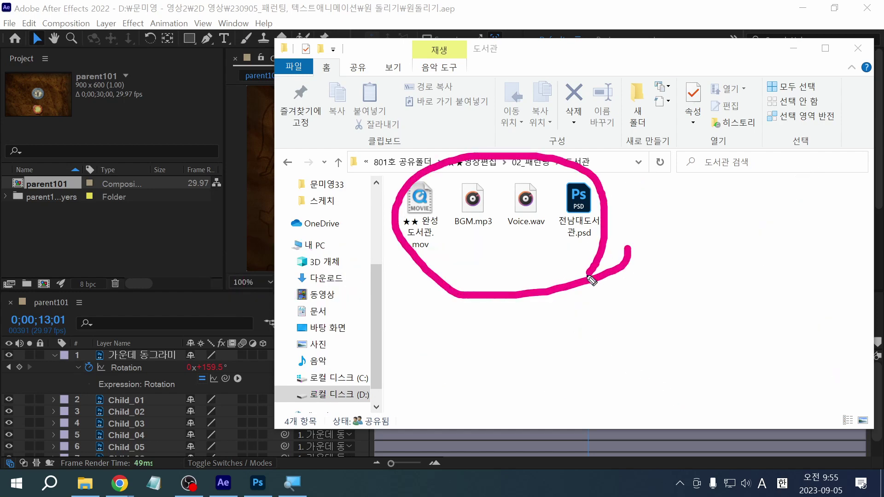
key(e)
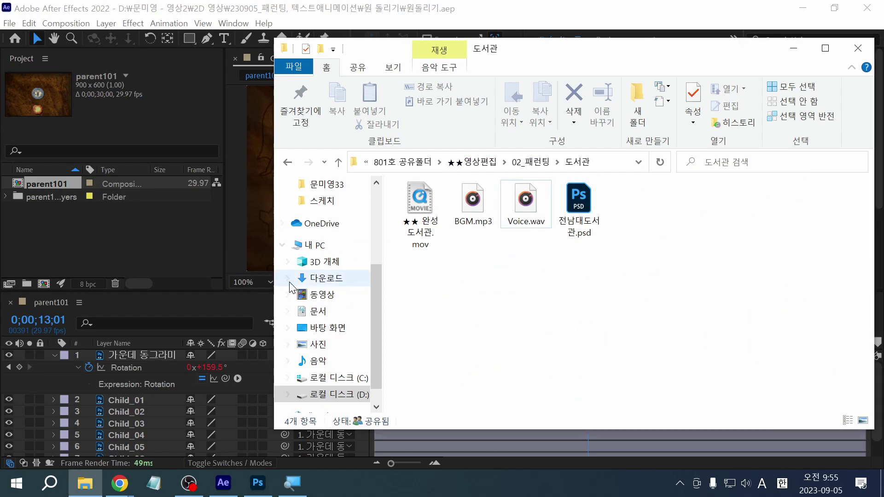
Switch to After Effects and close the 원돌리기.aep project
click(136, 236)
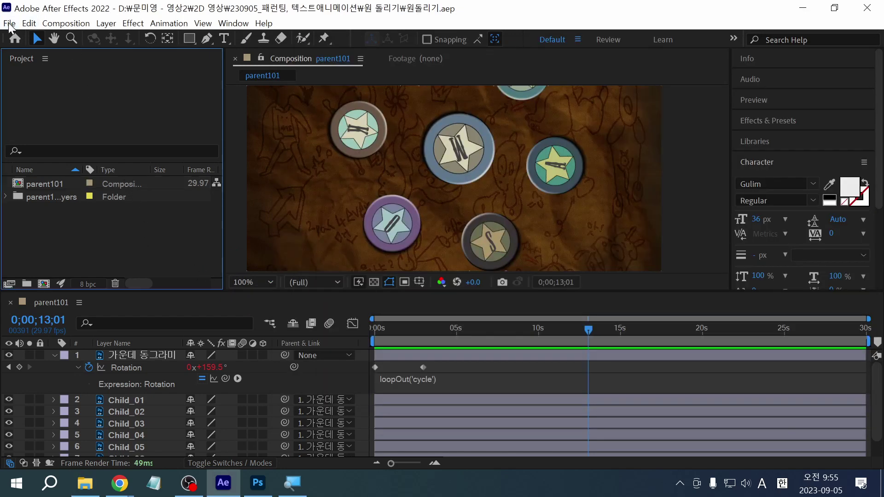
click(10, 23)
click(91, 114)
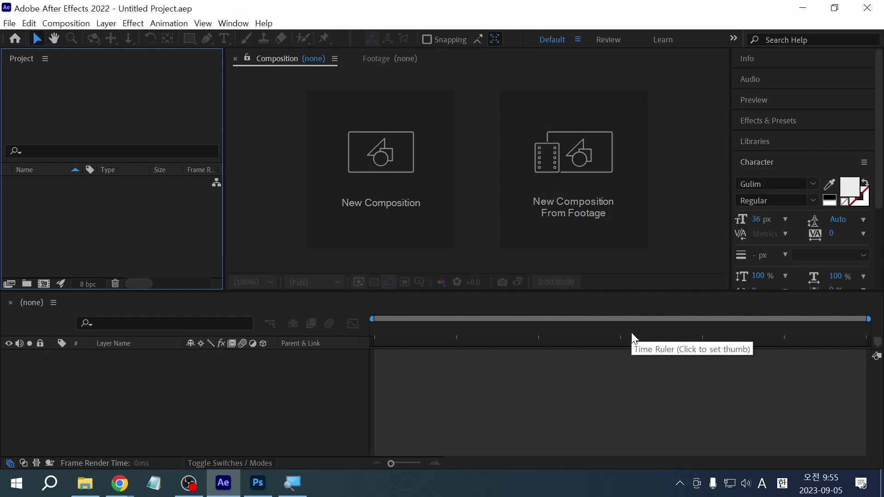
Import 전남대도서관.psd from the 도서관 folder as Composition - Retain Layer Sizes with Editable Layer Styles
key(alt+Tab)
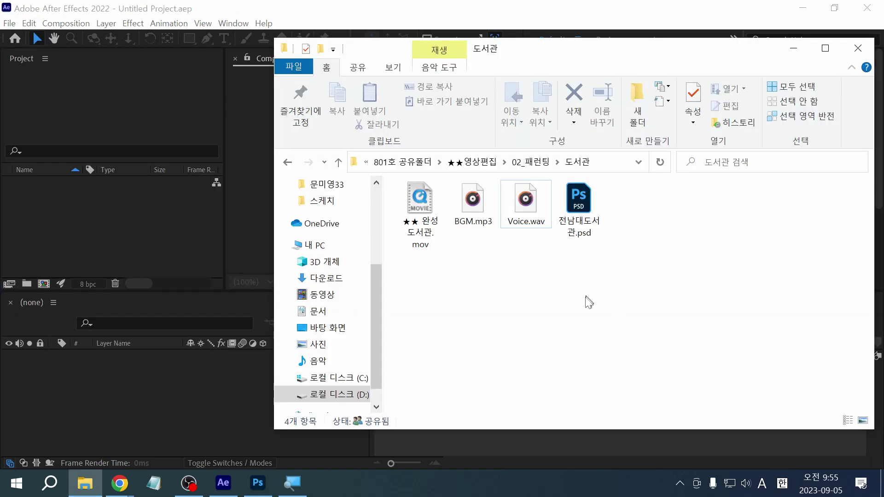
drag(588, 302, 583, 193)
drag(576, 305, 187, 244)
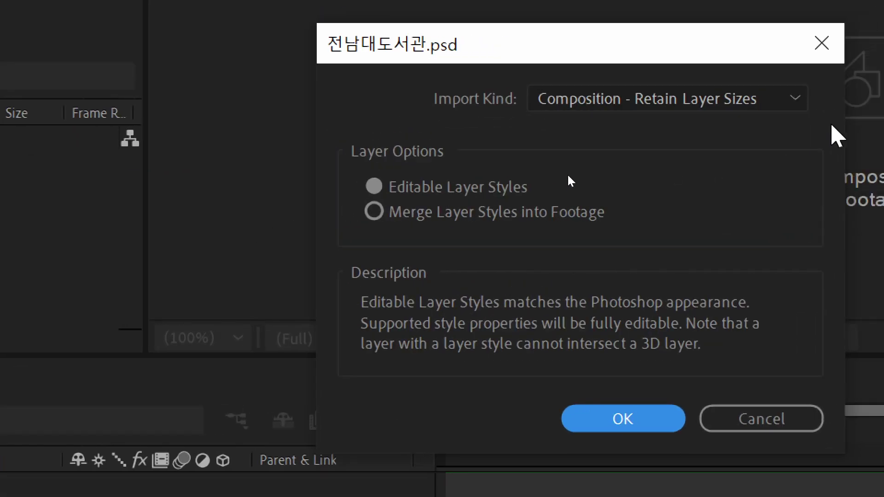
click(732, 98)
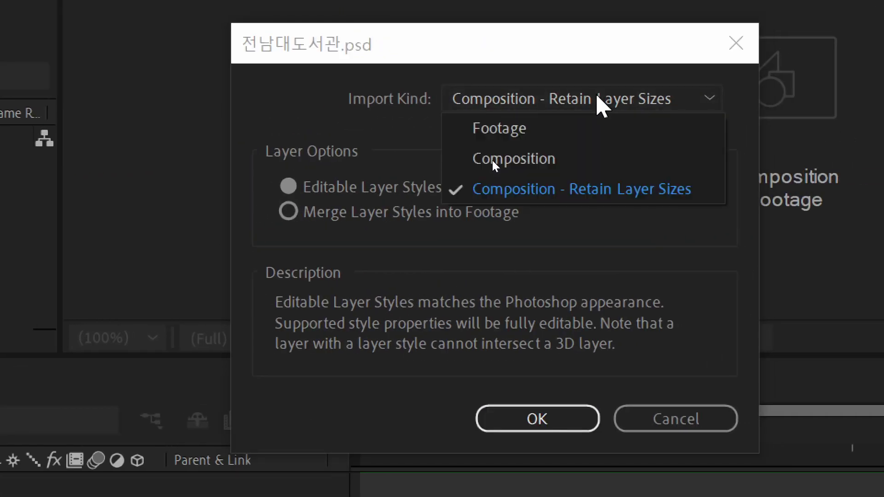
click(575, 189)
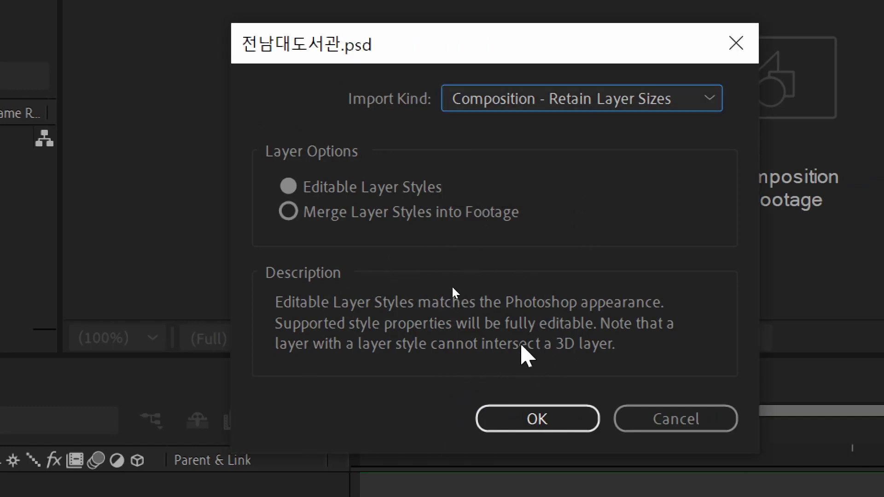
click(566, 427)
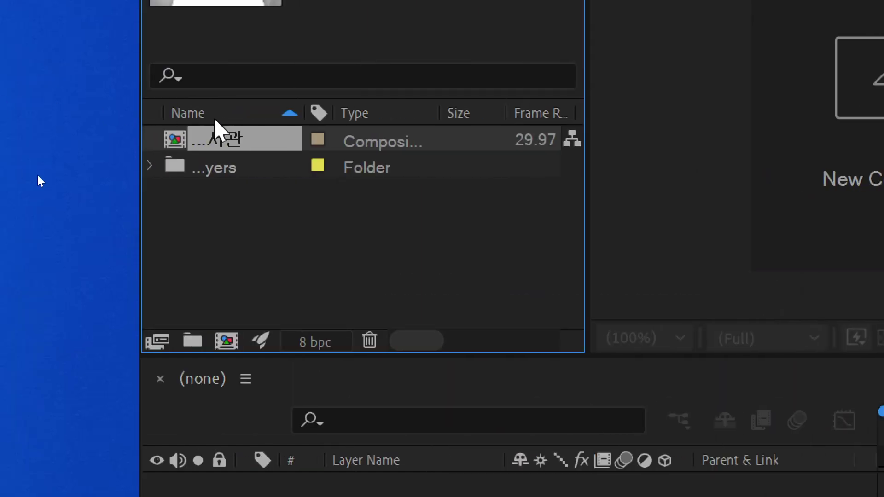
Open the 전남대도서관 composition, view it at 50%, and enlarge the timeline area to list all its layers
double_click(108, 144)
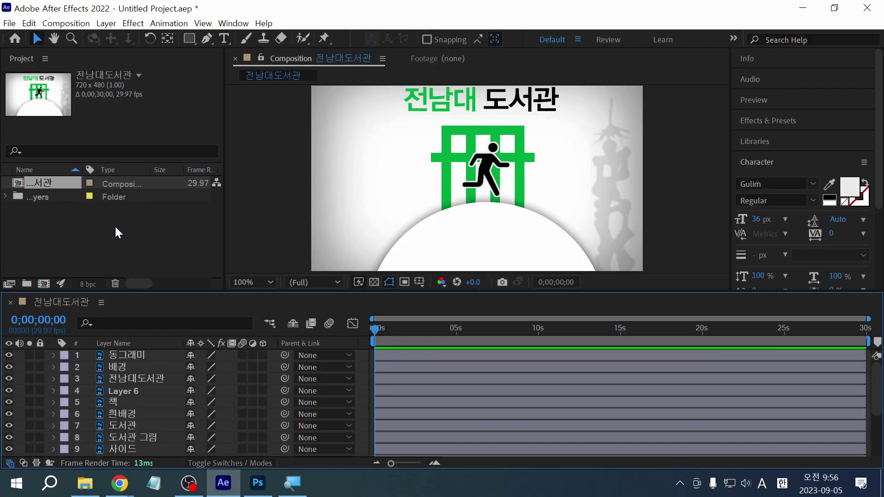
scroll(381, 185, down, 2)
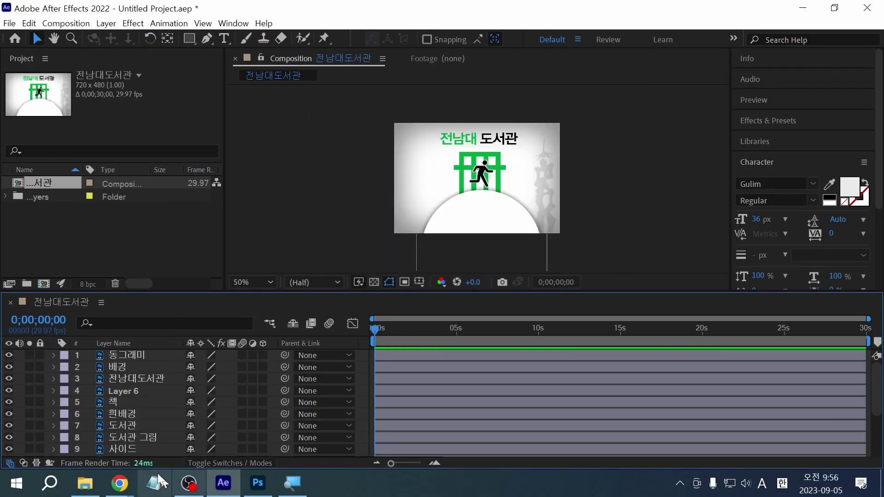
drag(181, 293, 200, 206)
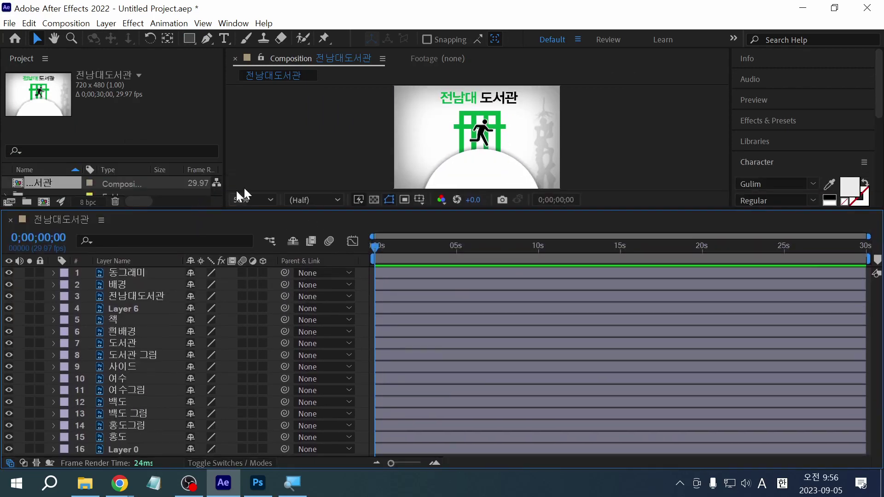
click(354, 158)
key(h)
key(v)
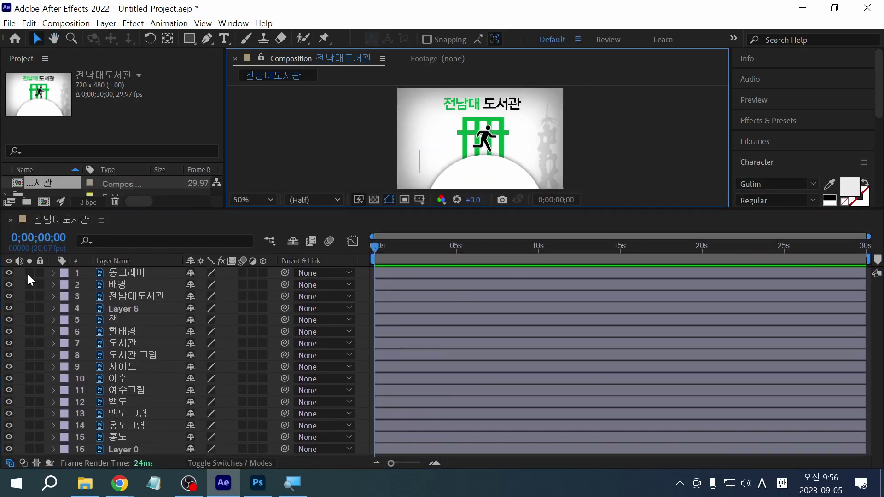
Toggle the visibility of the 동그래미 layer to identify its artwork in the composition
click(9, 273)
click(8, 272)
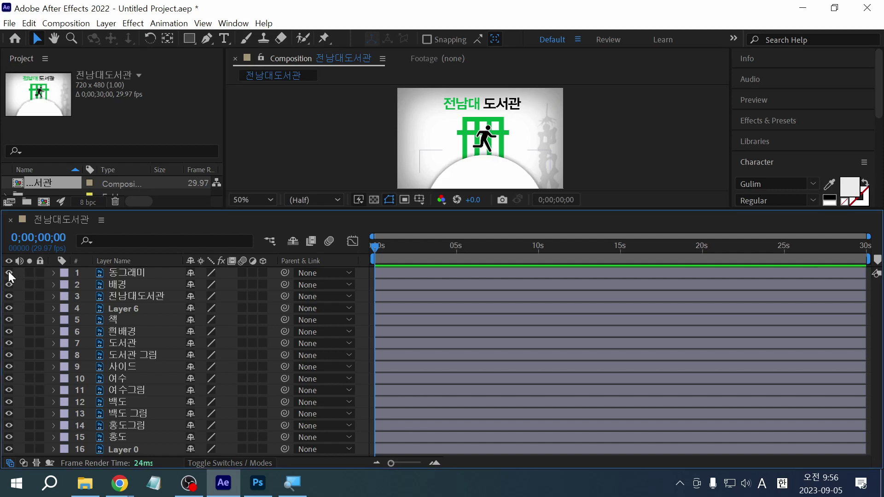
click(9, 272)
click(9, 273)
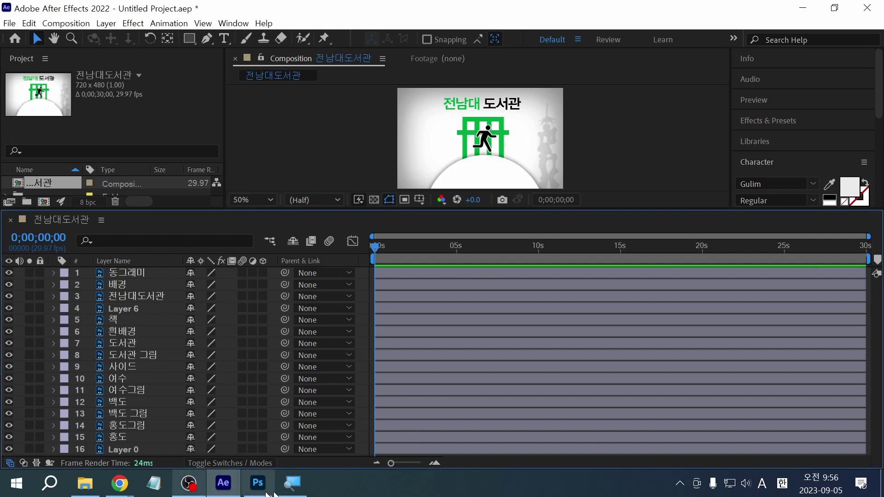
Switch to File Explorer, open ★★ 완성 도서관.mov, scrub through its 여수 and 전남대 도서관 scenes, and return to After Effects
click(85, 483)
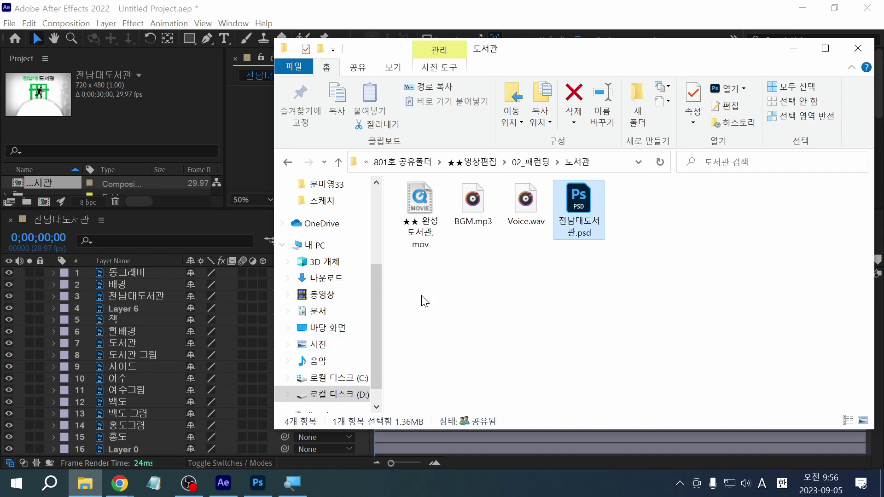
click(432, 207)
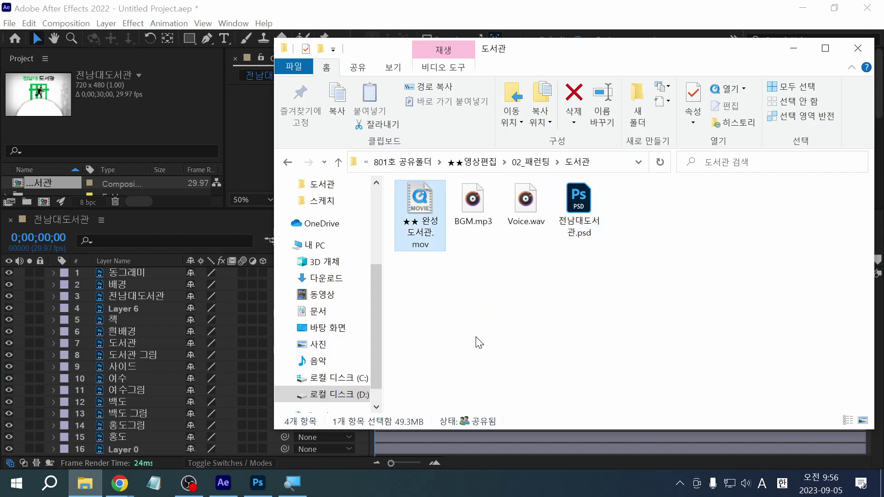
key(Return)
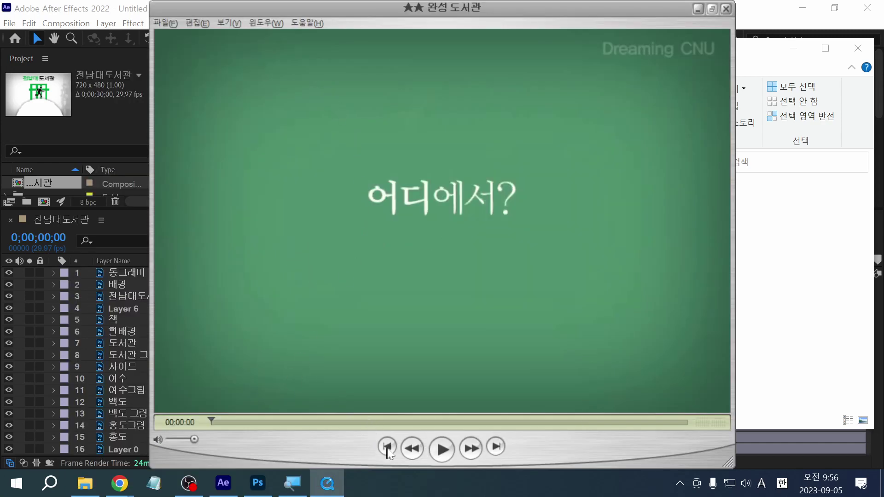
click(443, 449)
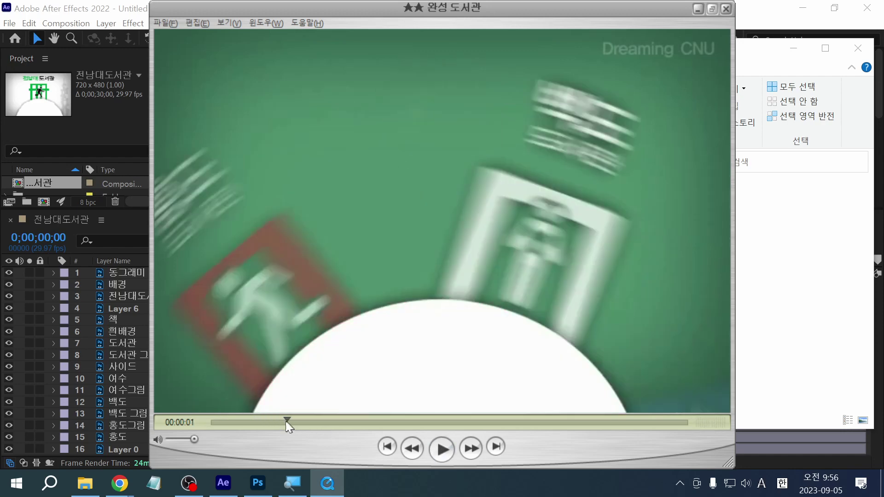
drag(287, 422, 386, 440)
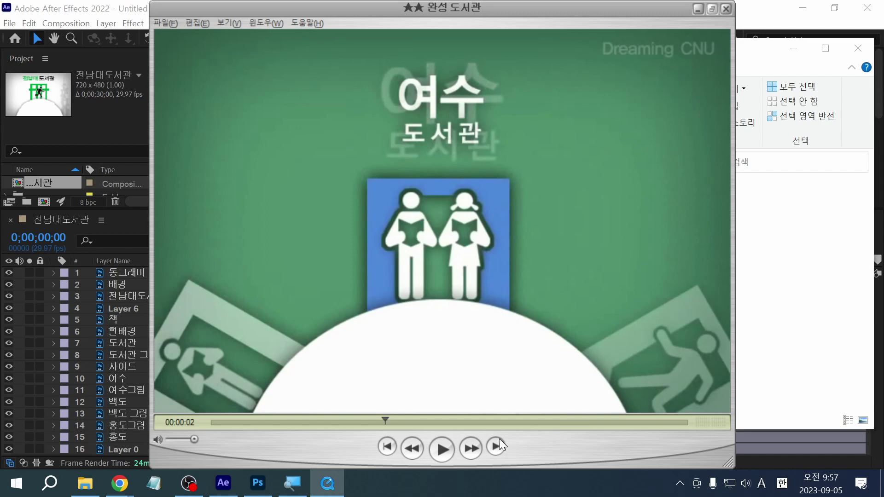
drag(393, 425, 543, 430)
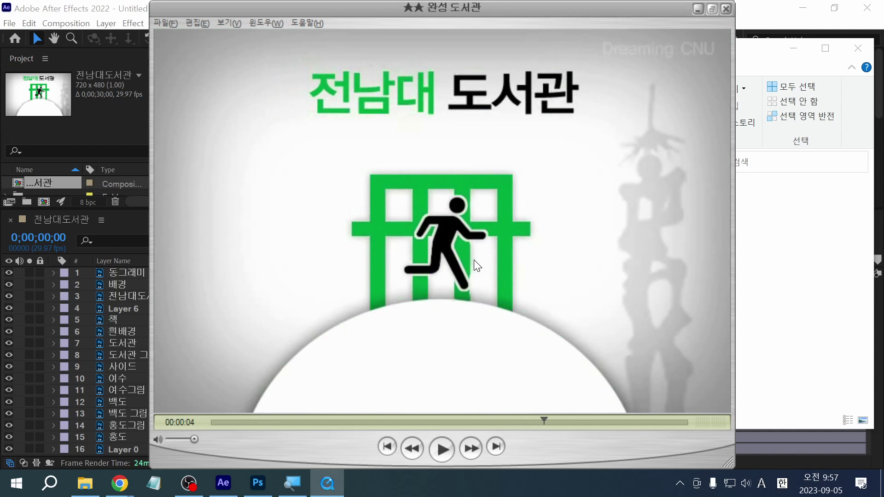
key(alt+Tab)
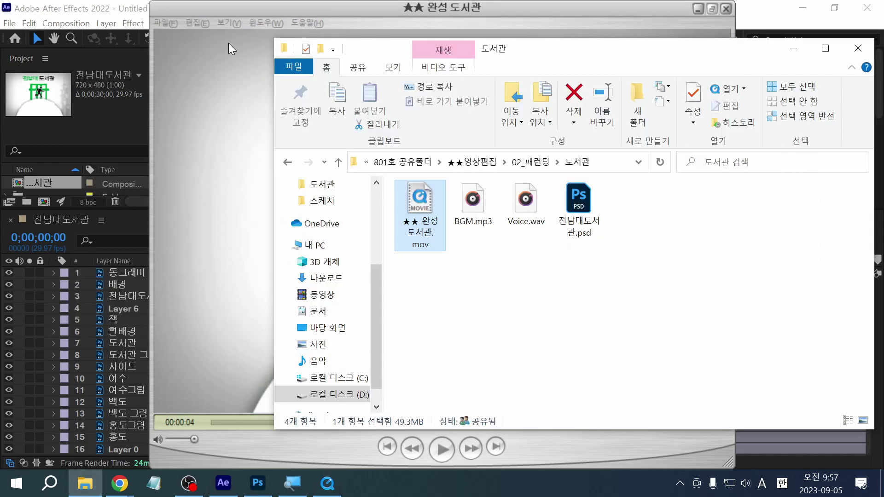
click(228, 42)
click(63, 13)
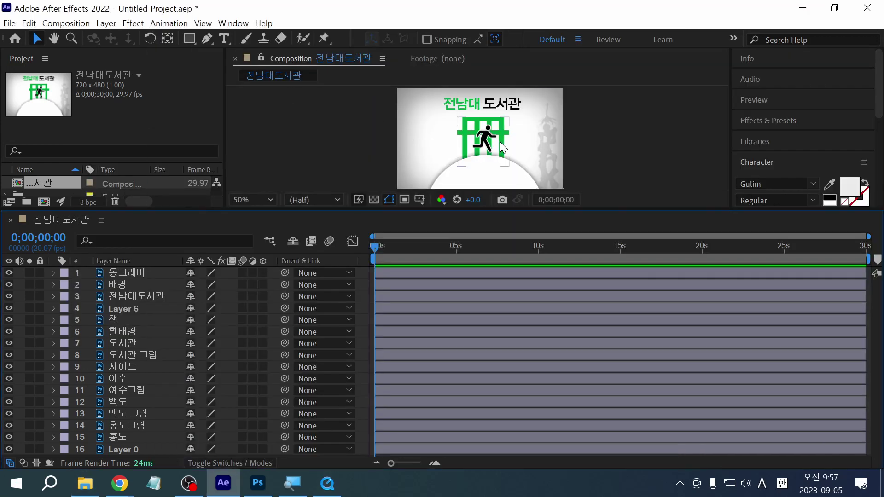
Identify the 동그래미 and 배경 layers in the composition, and hide the 배경 layer
click(502, 178)
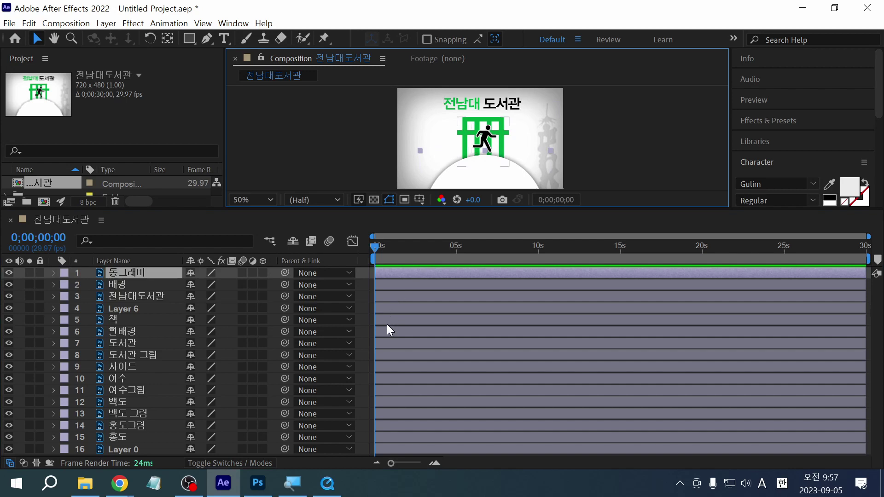
click(138, 286)
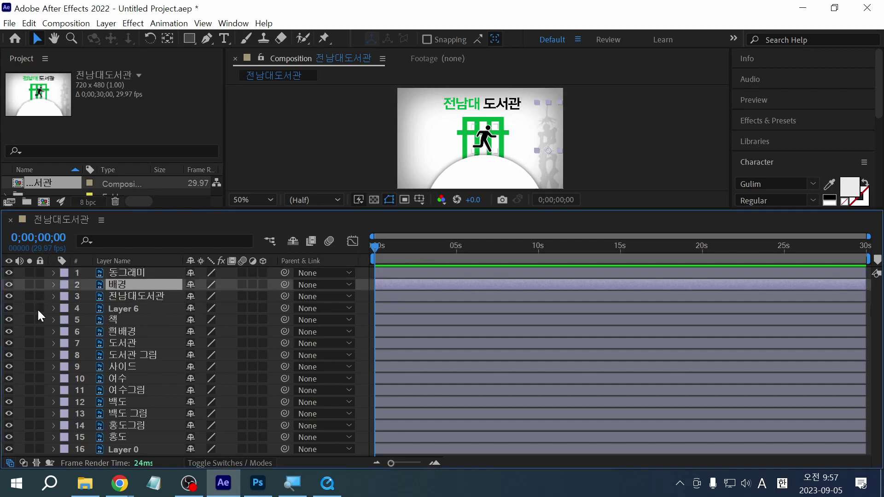
click(7, 286)
click(8, 285)
click(8, 285)
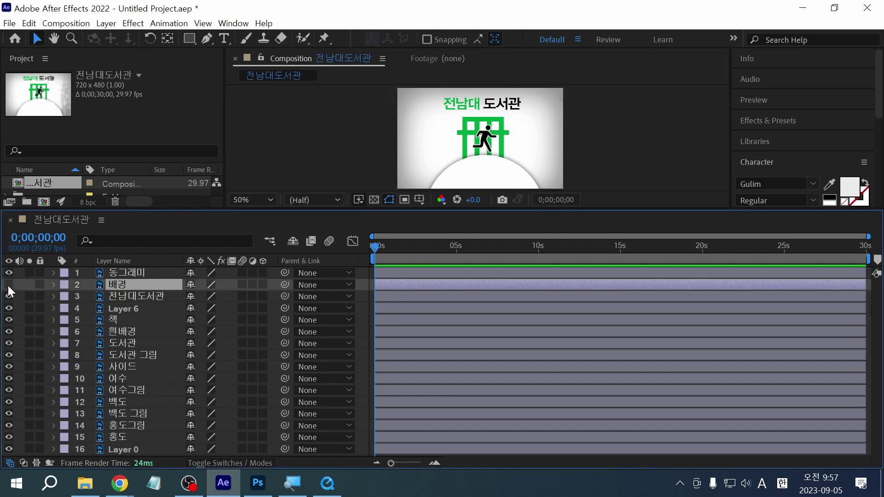
click(8, 285)
click(7, 285)
click(7, 285)
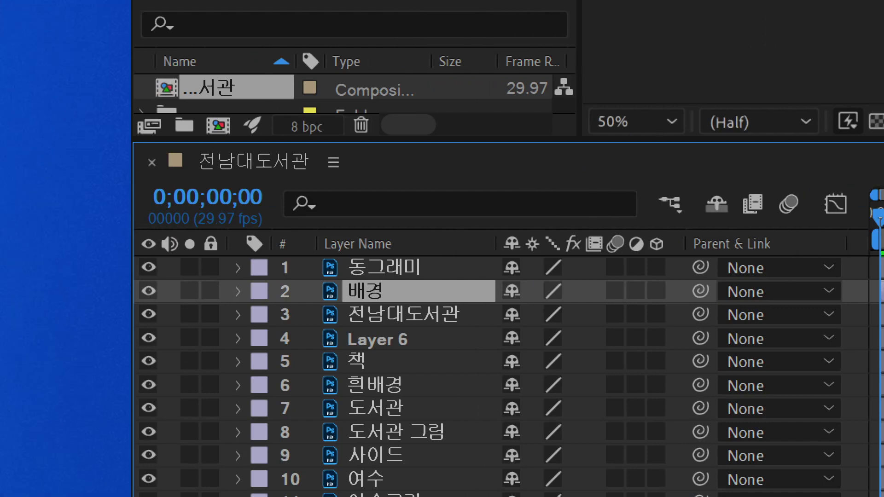
click(148, 291)
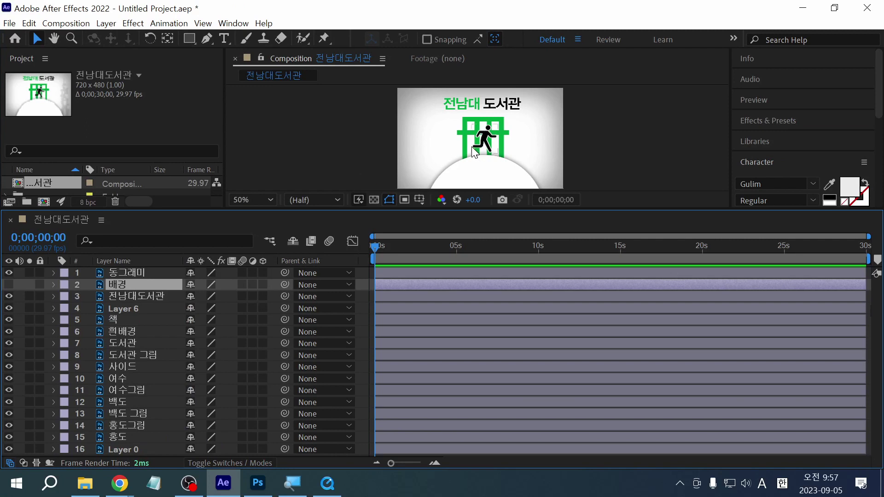
Hide the 전남대도서관 layer and toggle Layer 6 off and on to identify its artwork
click(9, 297)
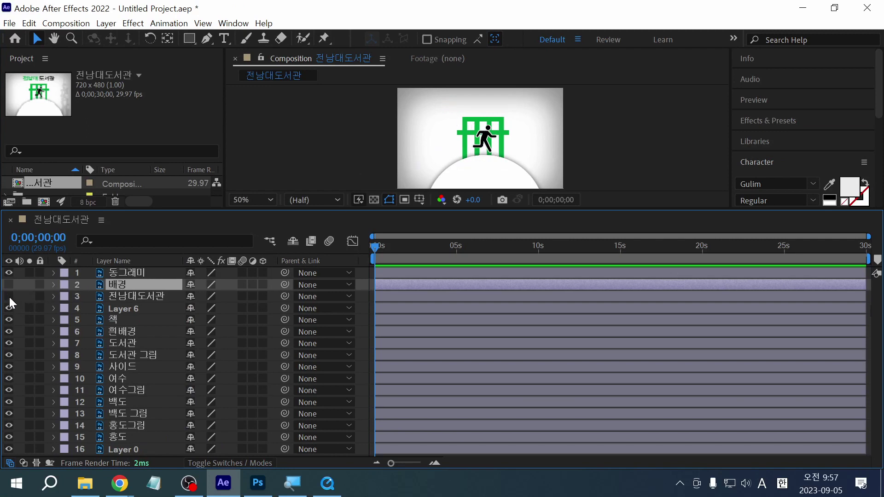
click(8, 296)
click(8, 296)
click(8, 296)
click(10, 308)
click(9, 308)
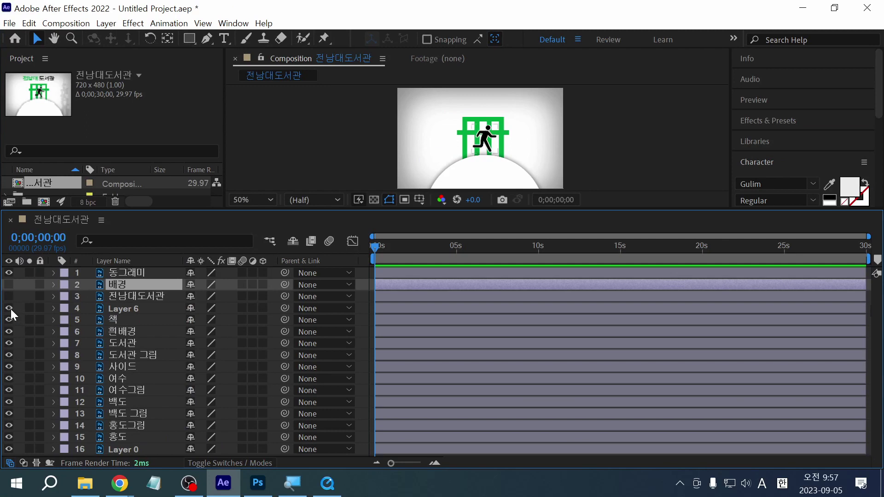
Rename Layer 6 as 달리는 사람
click(129, 306)
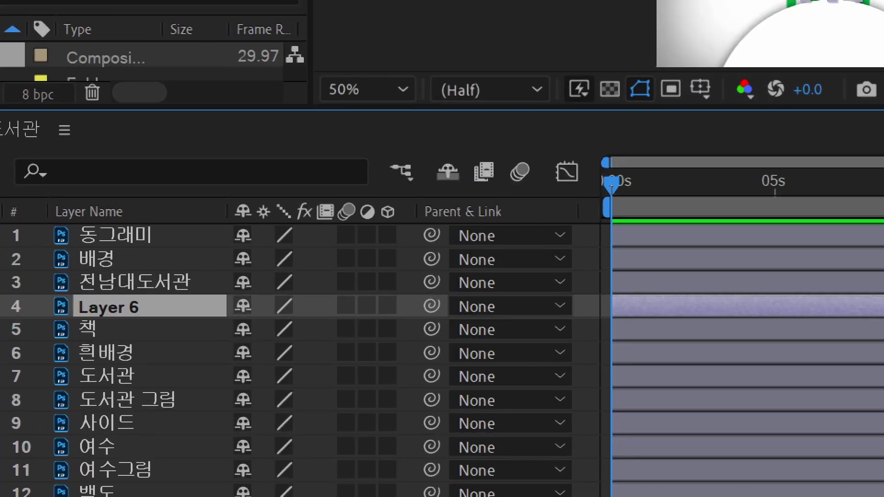
key(Return)
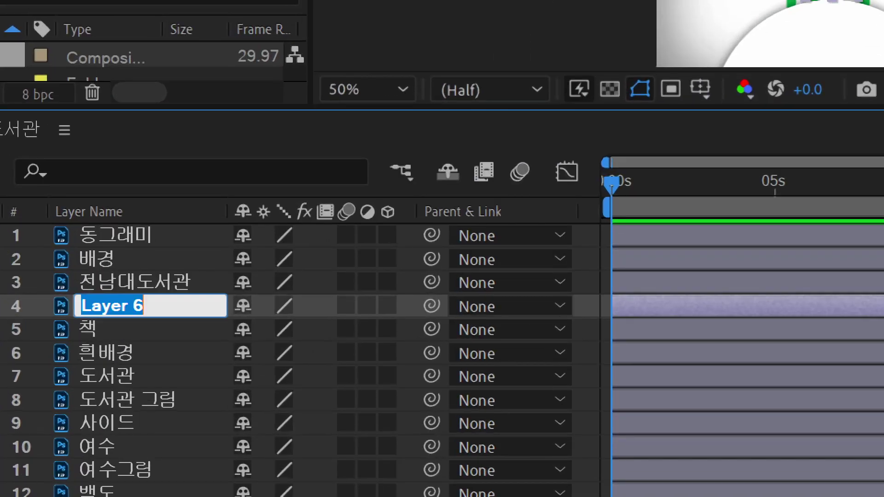
text(ㅂ)
key(BackSpace)
key(BackSpace)
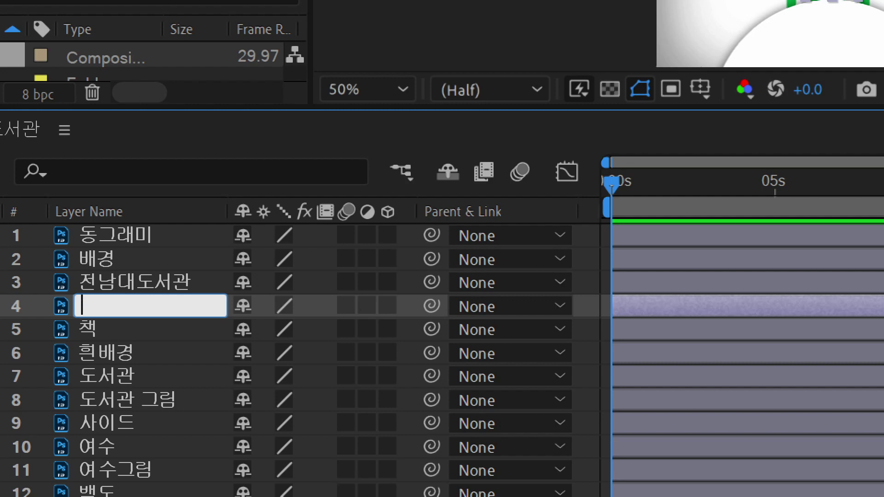
text(달리는 사람)
key(Return)
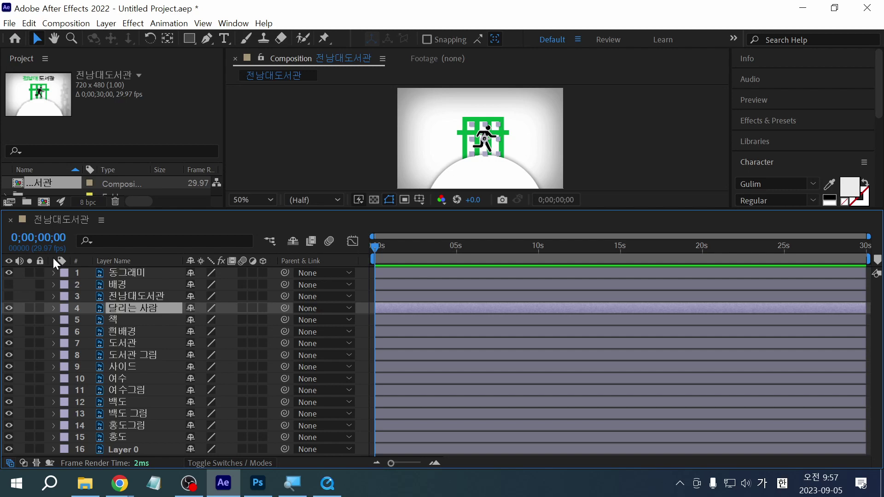
Hide the 달리는 사람, 책 and 흰배경 layers in the 전남대도서관 composition
click(9, 308)
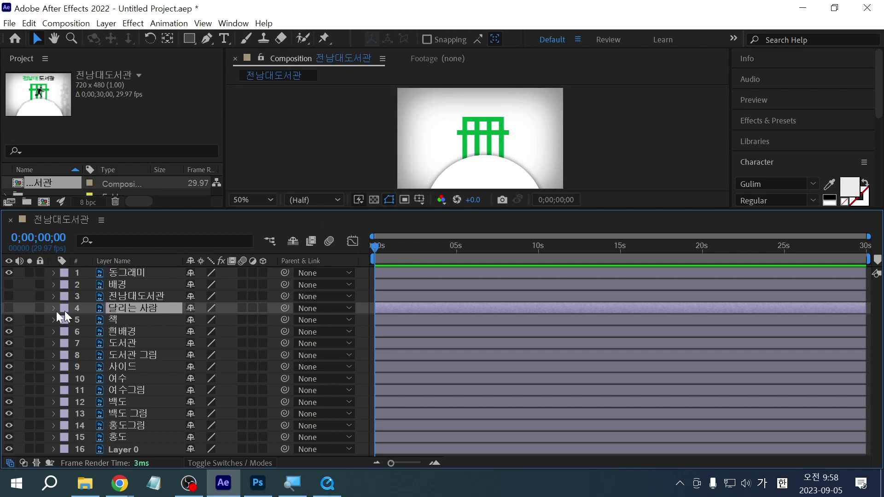
click(8, 320)
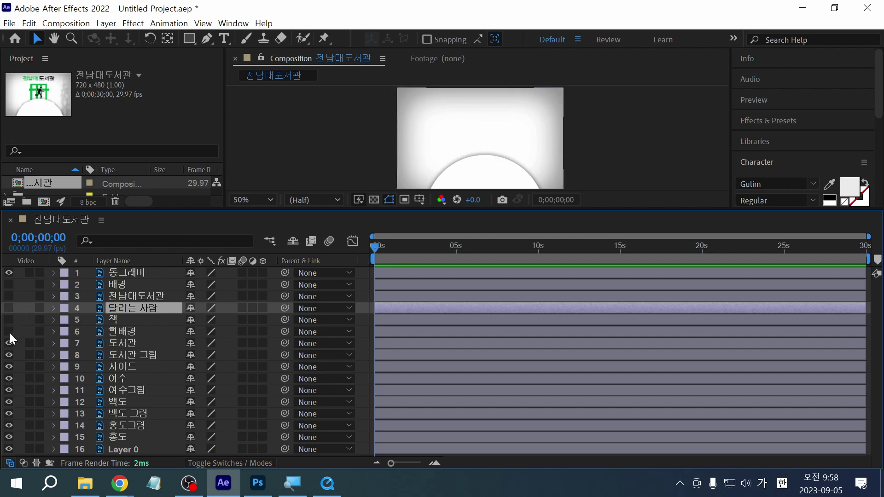
click(9, 331)
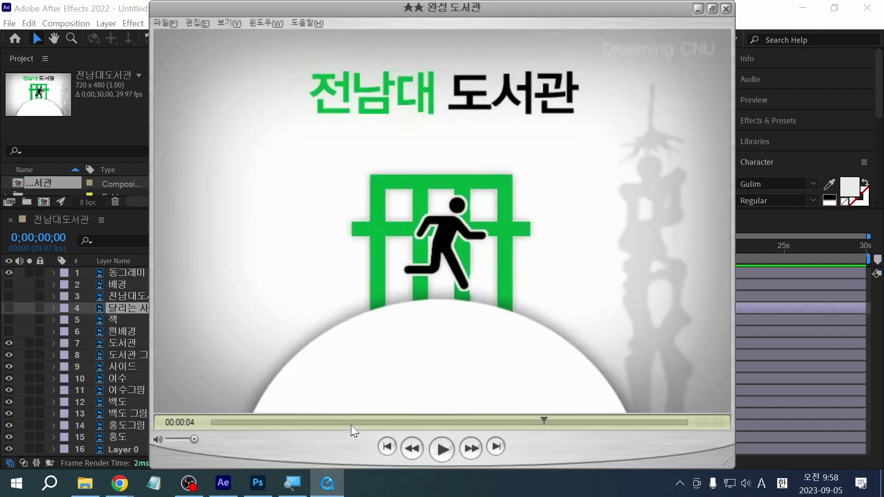
Switch to the ★★ 완성 도서관 video, replay its green 도서관 scenes from the beginning, rewind it, and return to After Effects
drag(350, 424, 172, 423)
click(444, 456)
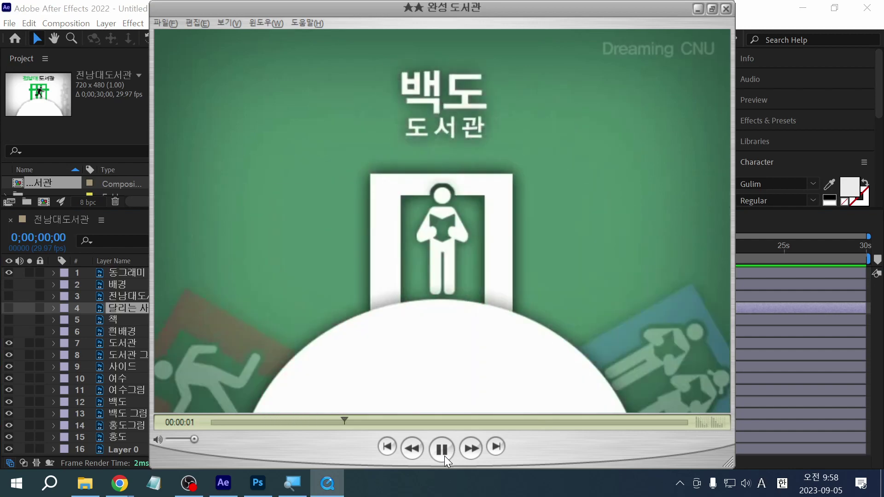
click(444, 456)
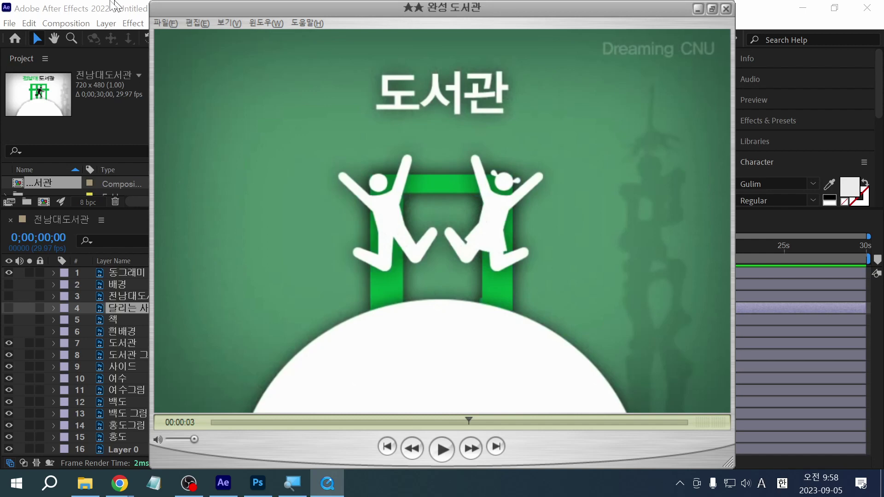
drag(479, 426, 210, 450)
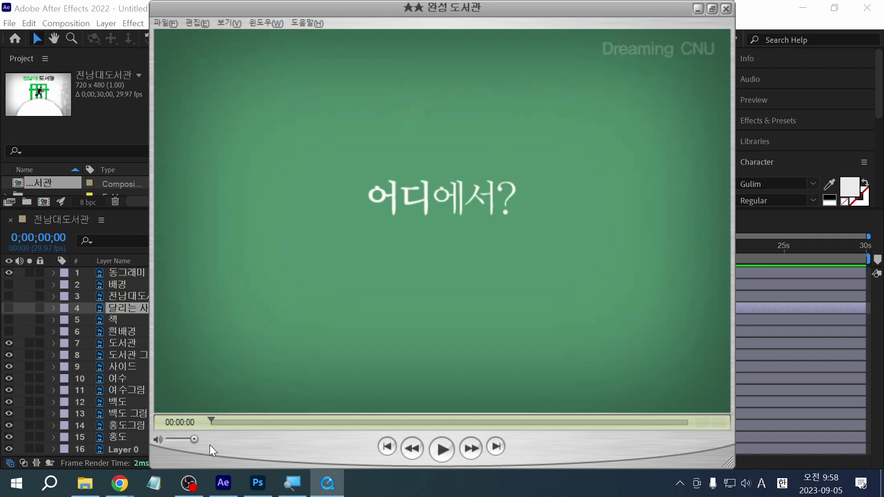
drag(209, 445, 176, 432)
key(alt+Tab)
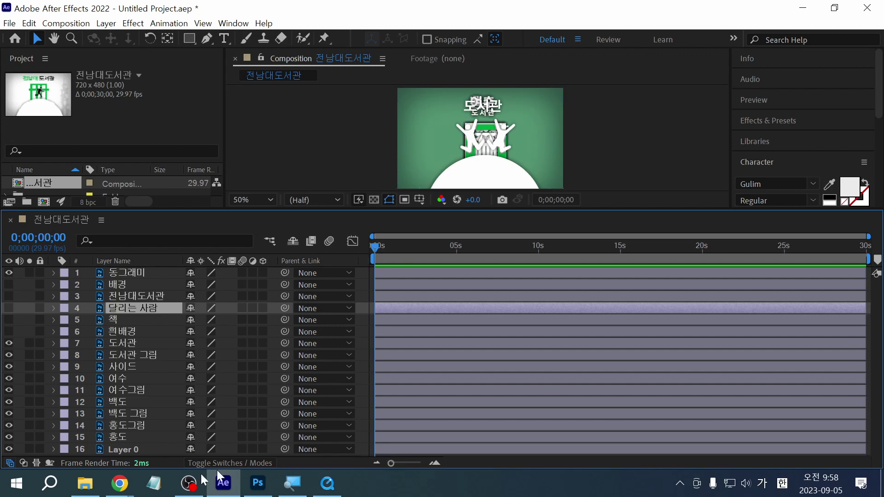
Switch to Chrome and open figma.com in a new tab
mouse_move(119, 483)
click(221, 437)
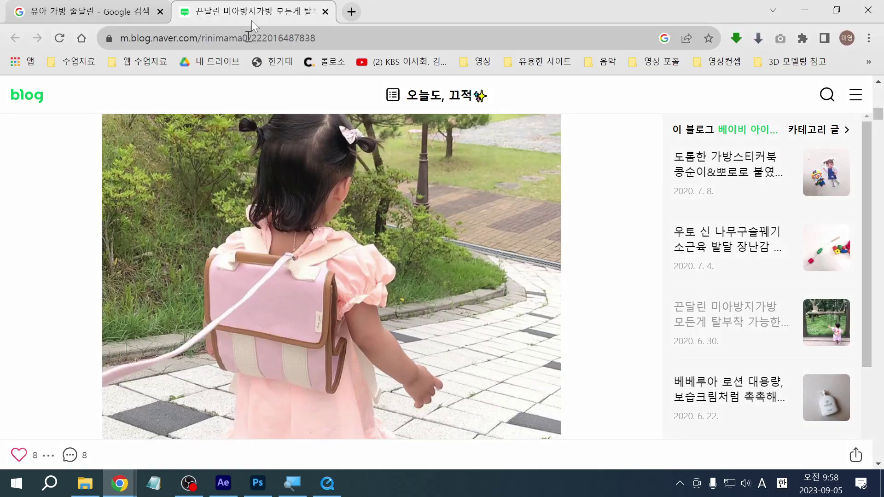
click(351, 12)
text(ㄹ)
key(BackSpace)
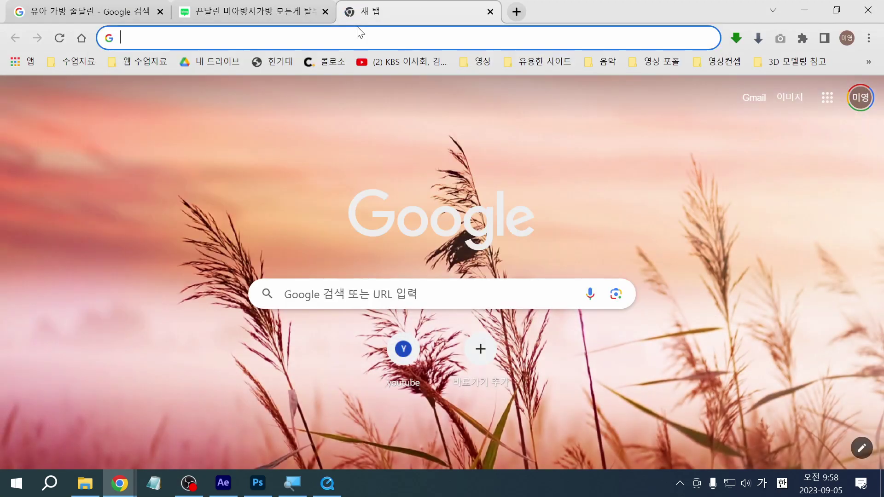
text(fi)
key(Return)
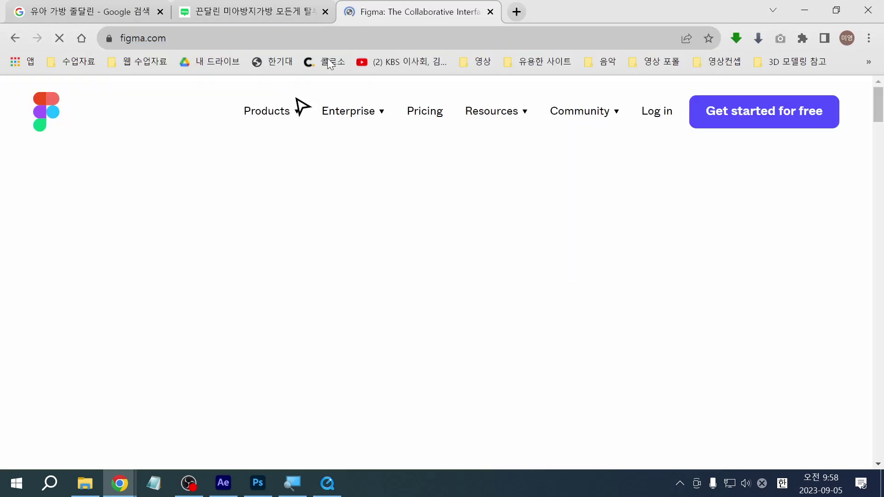
Log in to the Figma website with the listed Google account
click(647, 121)
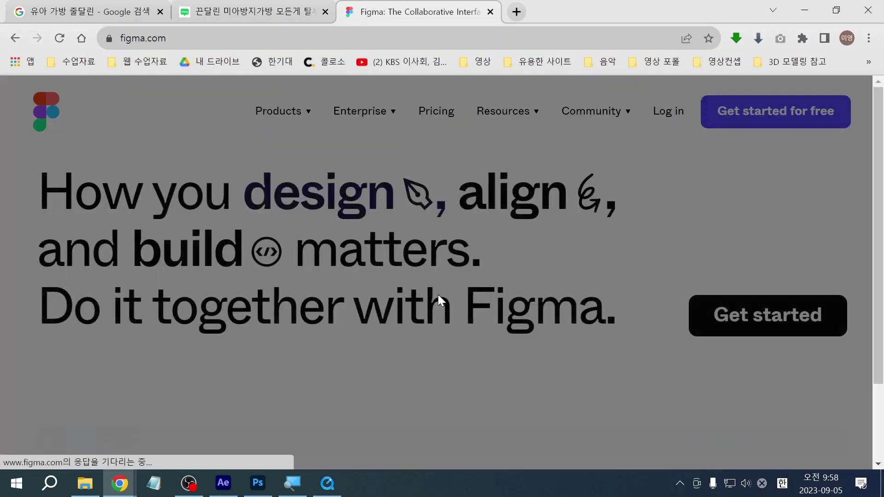
click(422, 208)
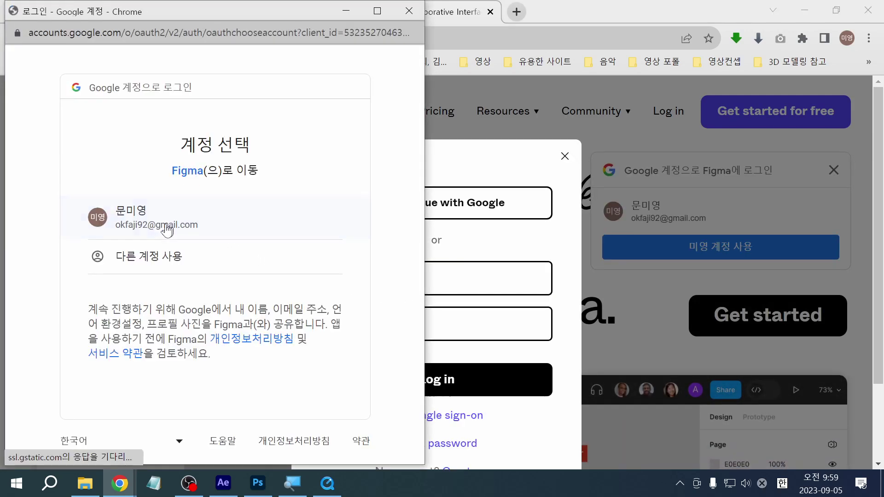
click(222, 226)
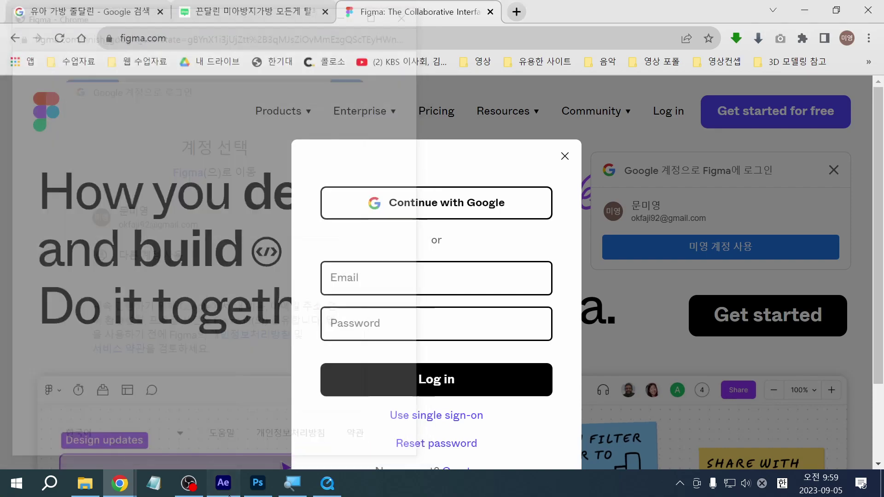
Switch to After Effects and hide the 도서관, 도서관 그림, 사이드, 여수, 여수그림, 백도 and 백도 그림 layers
key(alt+Tab)
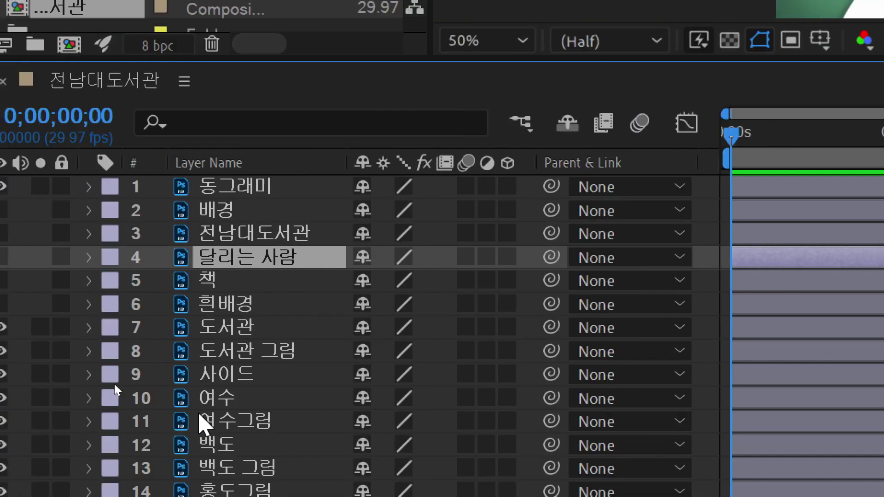
click(248, 327)
shift+click(249, 352)
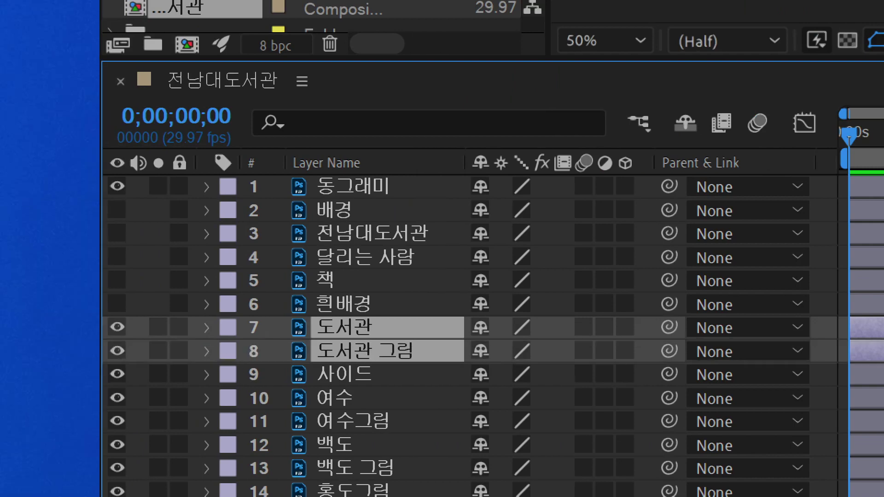
click(118, 351)
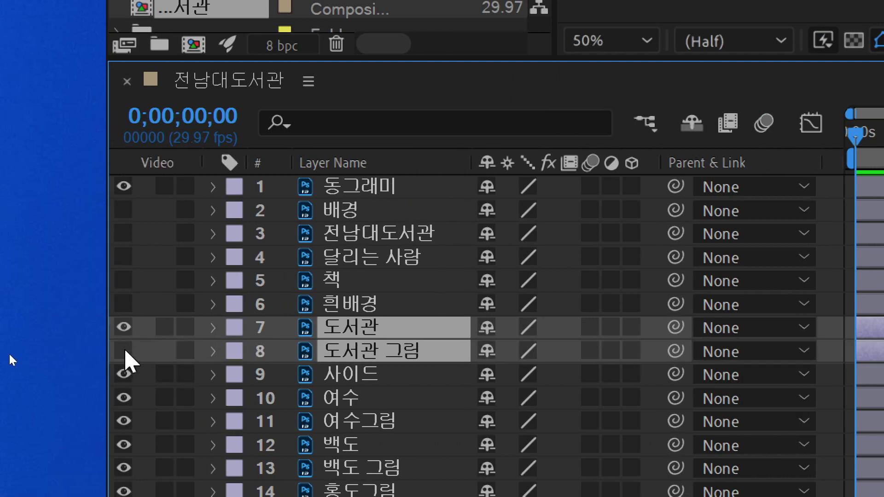
click(125, 328)
click(368, 375)
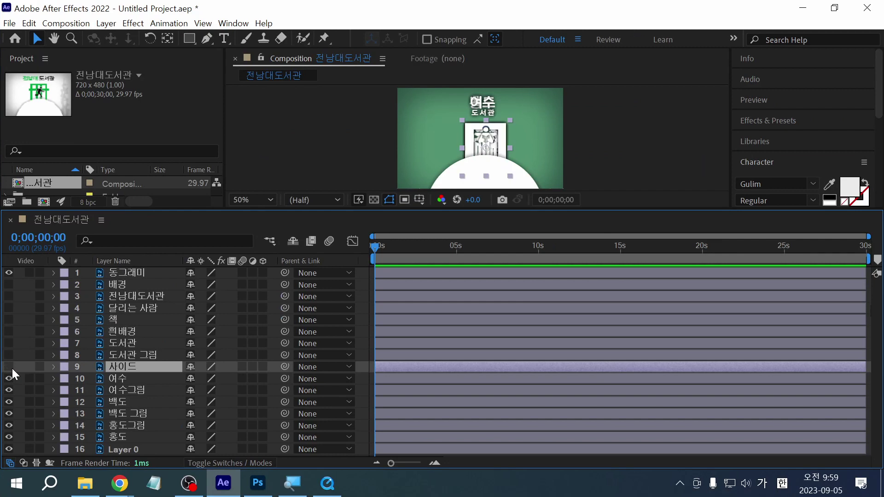
drag(13, 380, 18, 407)
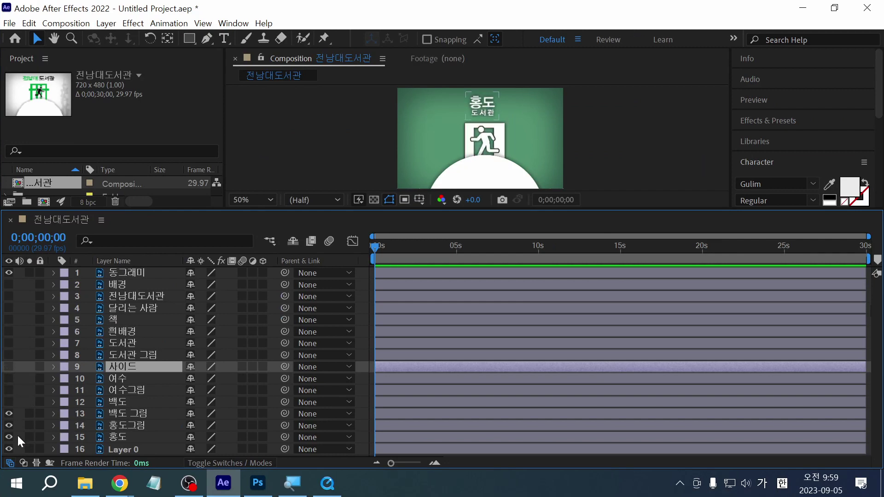
Rename Layer 0 as 배경 and select it together with the 홍도 and 홍도그림 layers
click(123, 437)
ctrl+click(136, 427)
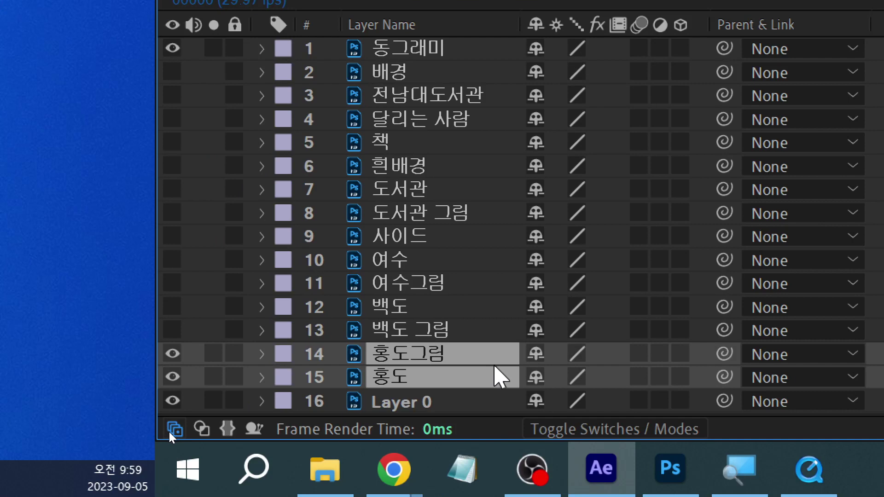
click(425, 402)
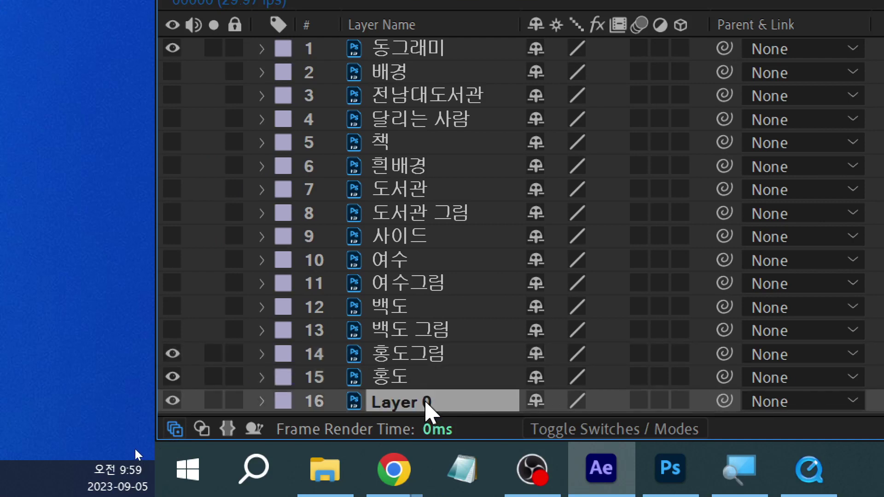
key(Return)
text(ㅂ)
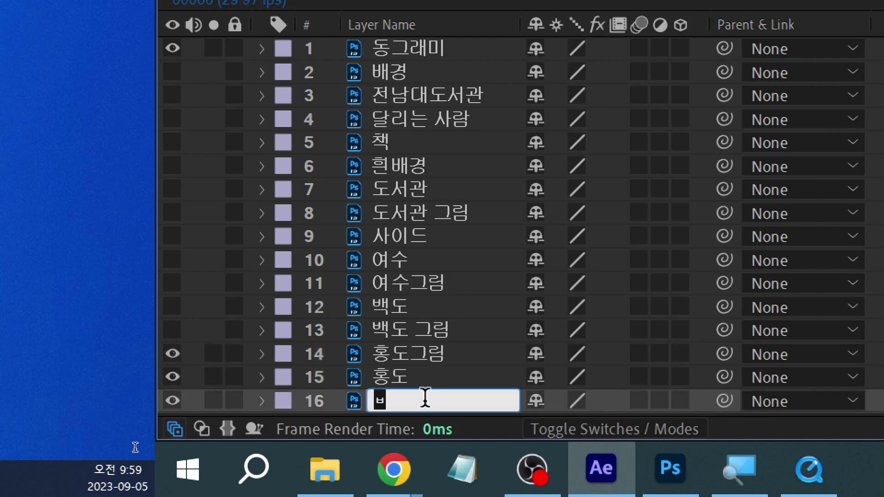
text(ㅐㄱㅕㅇ)
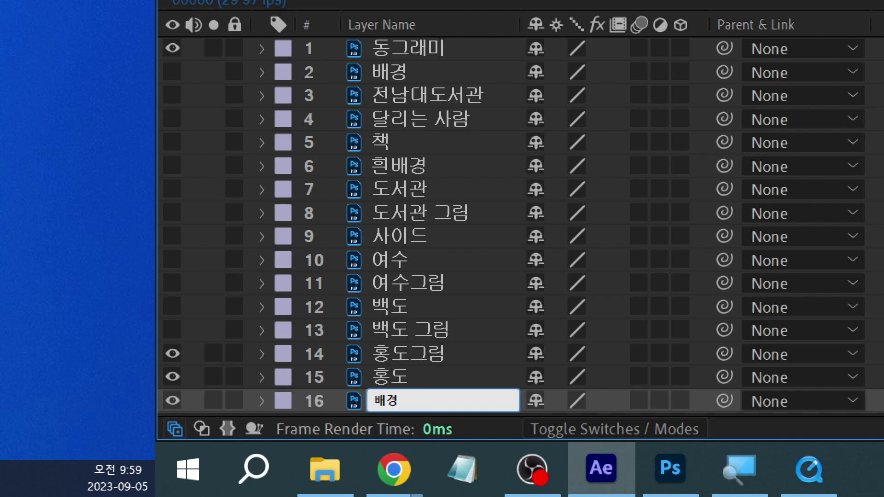
shift+click(428, 359)
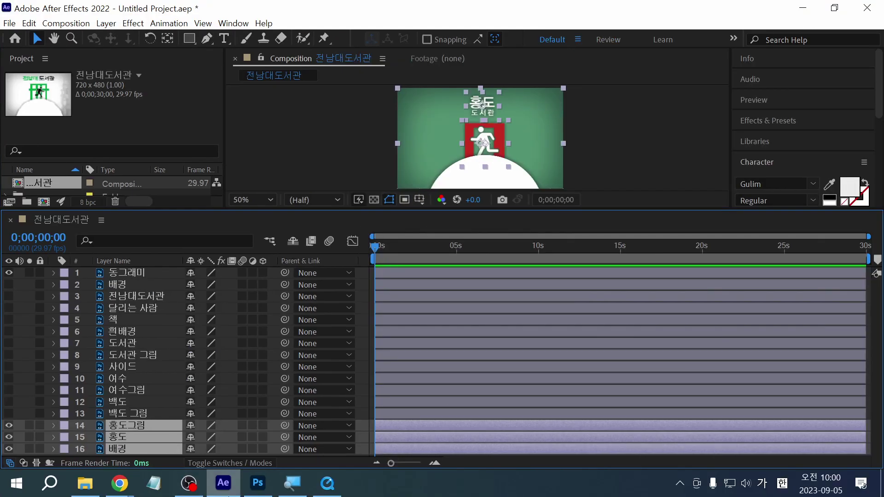
Play part of the 완성 도서관 reference video and examine how the signs radiate from the circle's centre
click(327, 483)
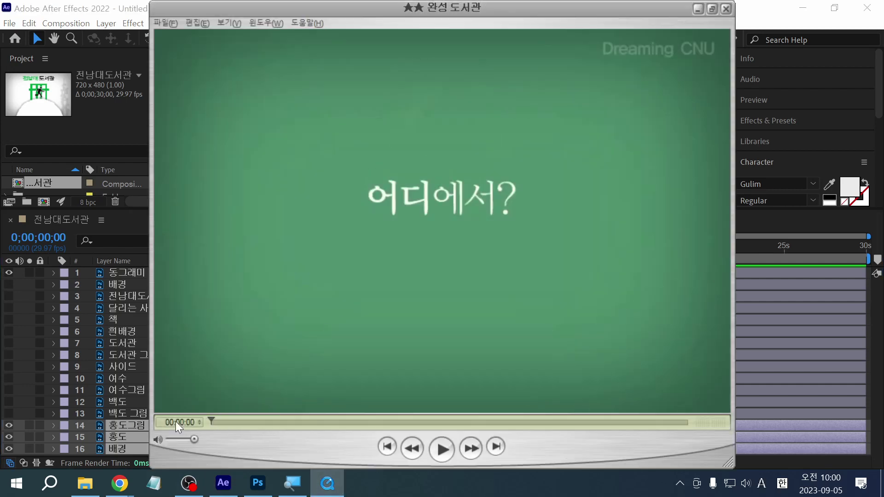
click(446, 444)
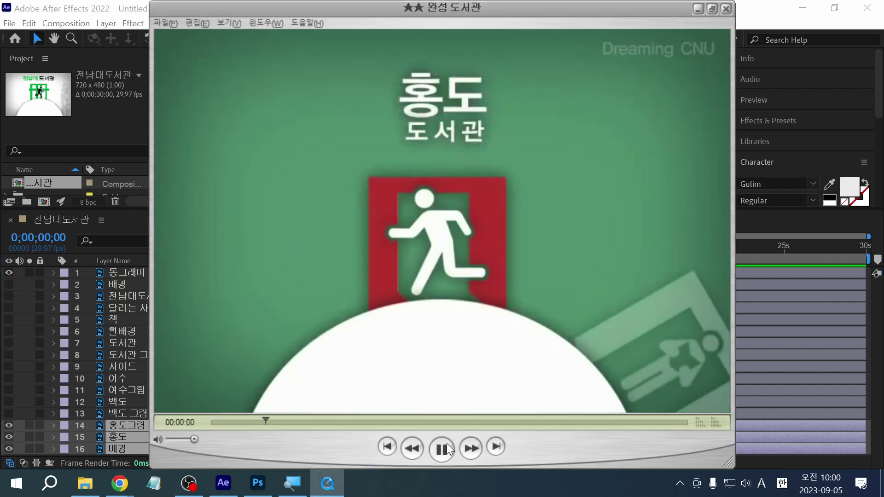
click(446, 444)
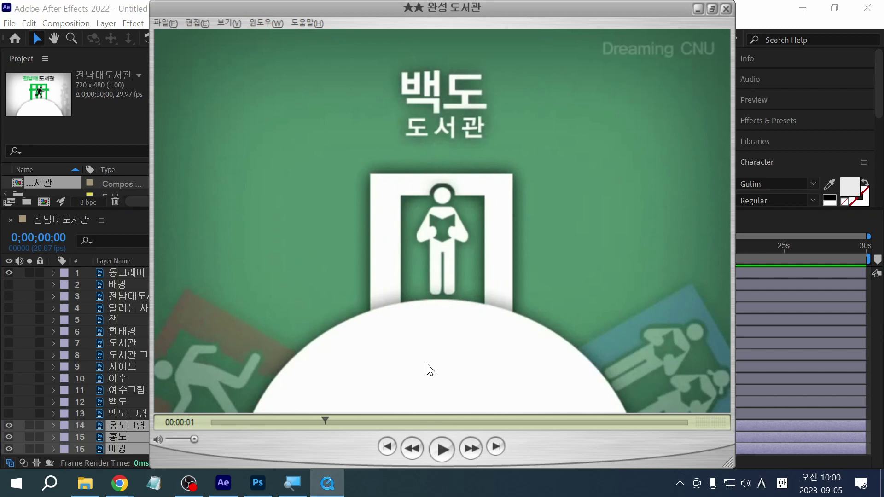
key(ctrl+2)
mouse_move(458, 407)
mouse_down()
mouse_move(479, 430)
mouse_move(463, 412)
mouse_move(456, 81)
mouse_move(461, 430)
mouse_move(721, 324)
mouse_move(186, 345)
mouse_up()
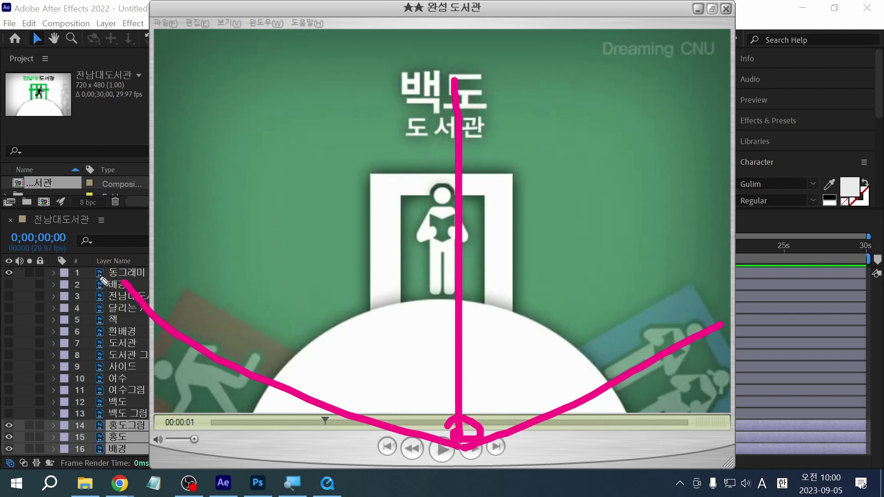
key(Escape)
click(127, 8)
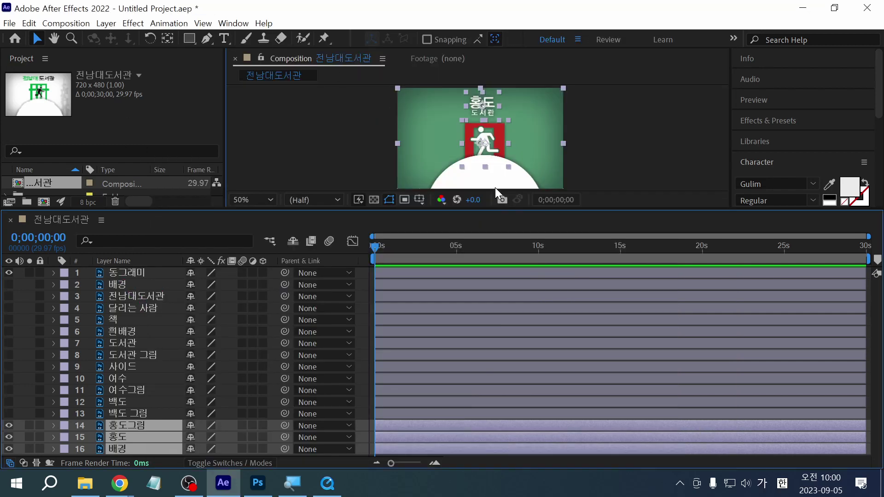
Move the 동그래미 circle up to show its full shape and put it back in place
click(132, 272)
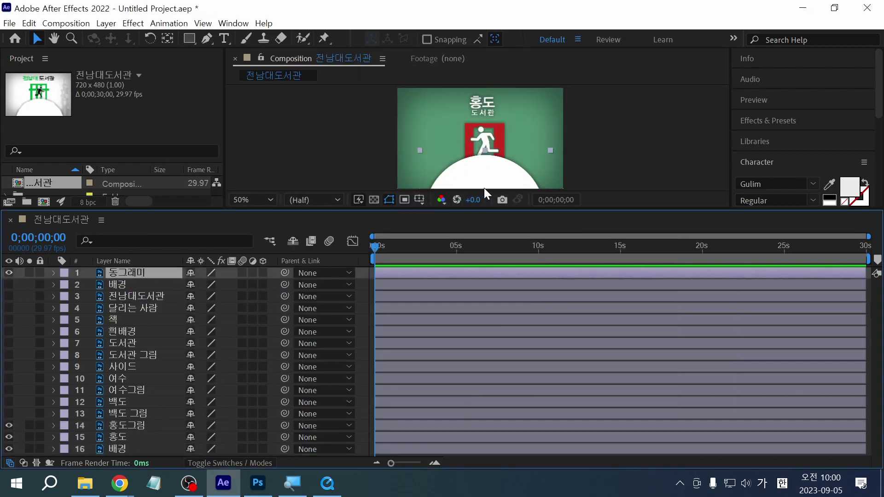
drag(489, 162, 491, 107)
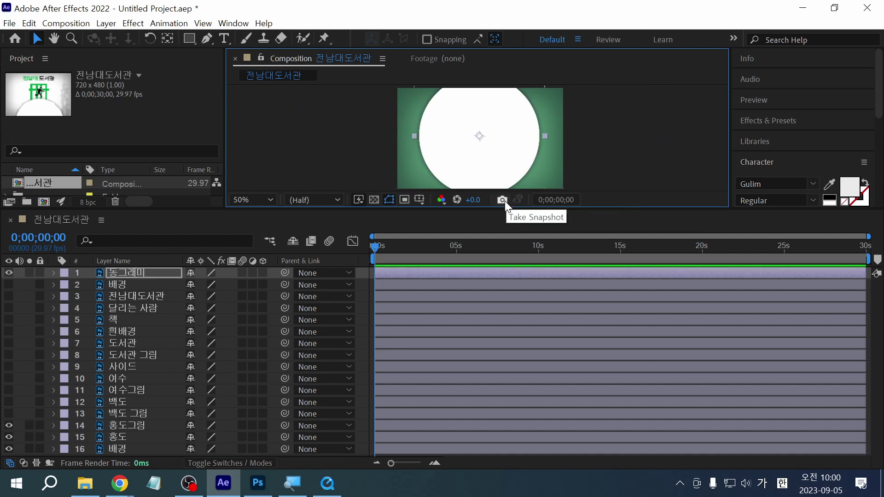
drag(492, 74, 497, 152)
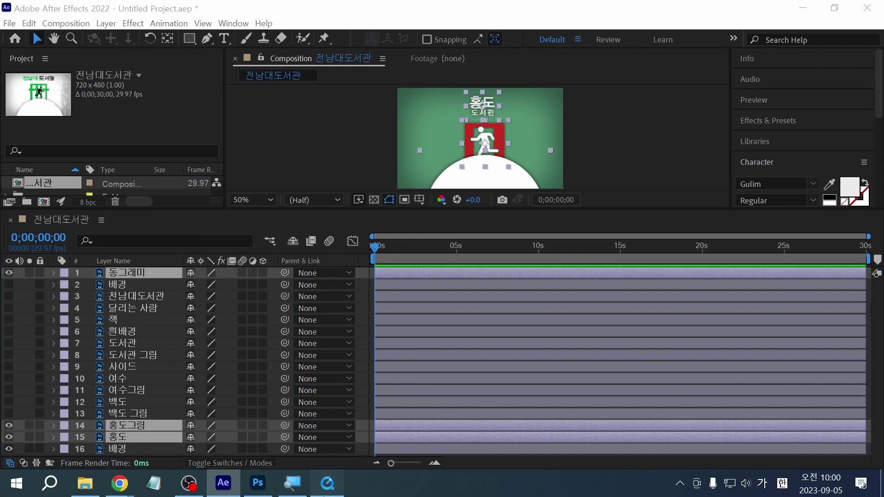
Examine the paused 백도 scene of the reference video, marking how the signs turn around the circle, and return to After Effects
click(331, 487)
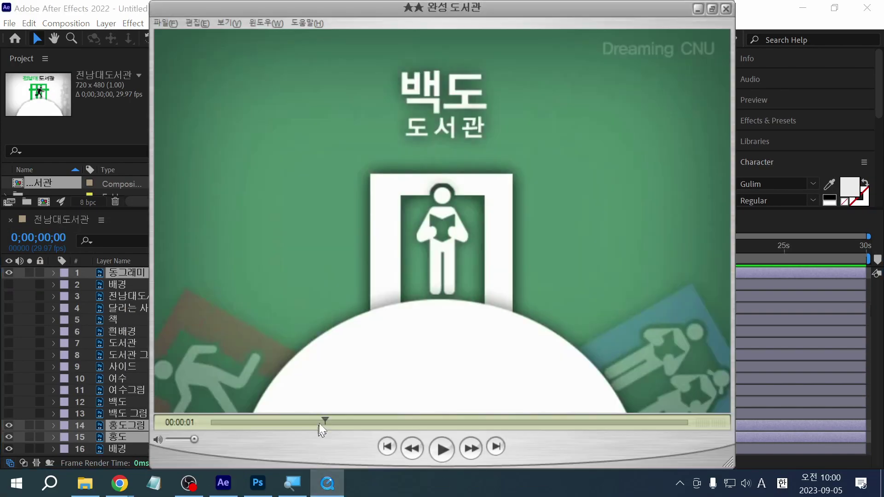
mouse_move(235, 308)
mouse_down()
mouse_move(316, 234)
mouse_move(361, 251)
mouse_up()
mouse_move(374, 143)
mouse_down()
mouse_move(382, 300)
mouse_move(513, 283)
mouse_move(516, 172)
mouse_up()
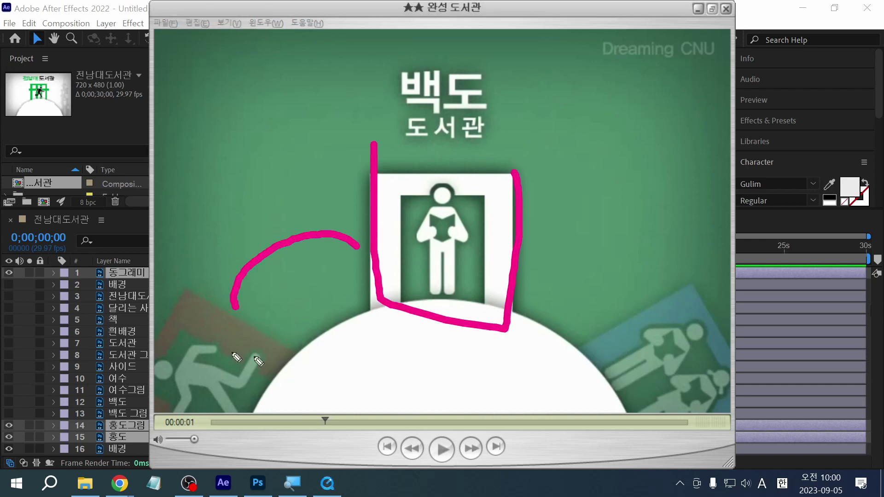
mouse_move(163, 291)
mouse_down()
mouse_move(340, 370)
mouse_move(160, 339)
mouse_move(187, 320)
mouse_up()
mouse_move(535, 426)
mouse_down()
mouse_move(700, 309)
mouse_move(594, 429)
mouse_up()
drag(365, 361, 435, 344)
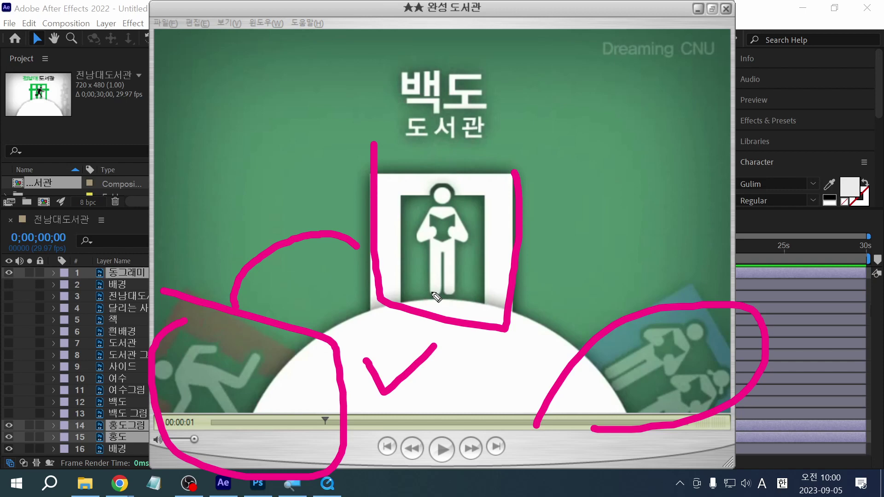
mouse_move(423, 330)
mouse_down()
mouse_move(484, 398)
mouse_move(554, 345)
mouse_up()
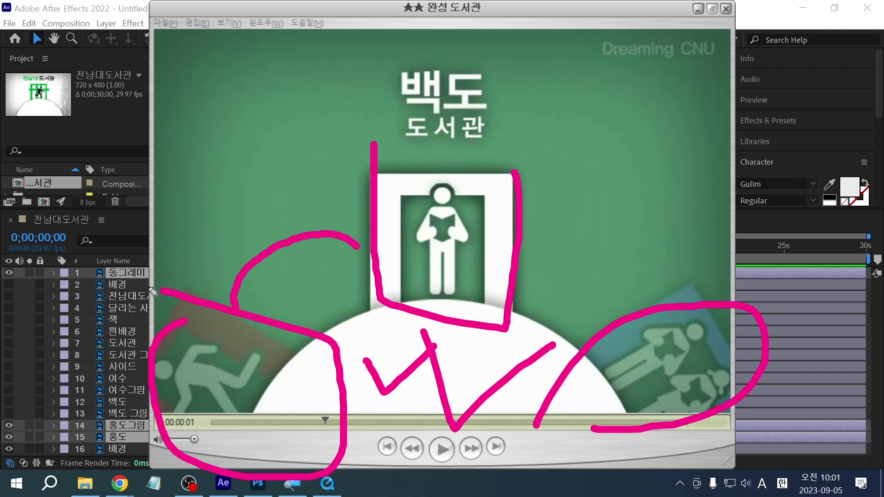
drag(151, 290, 329, 419)
drag(475, 98, 463, 347)
mouse_move(785, 308)
mouse_down()
mouse_move(516, 396)
mouse_move(441, 438)
mouse_up()
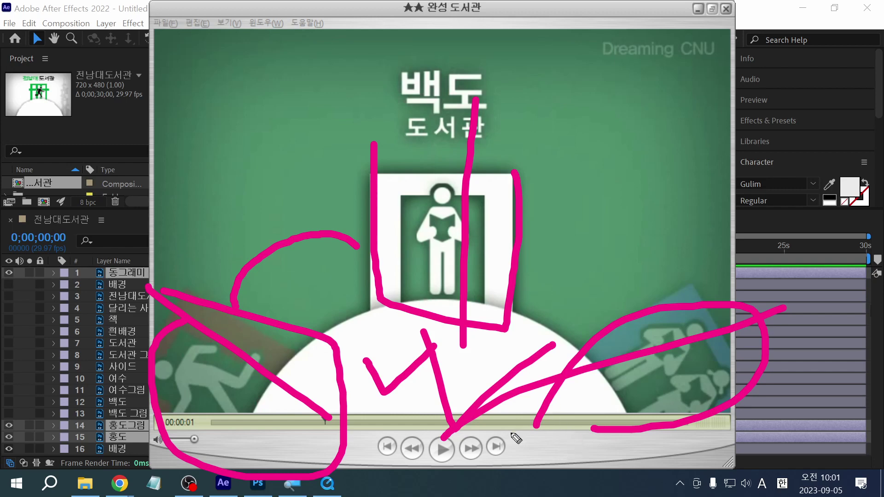
click(488, 335)
drag(490, 336, 530, 347)
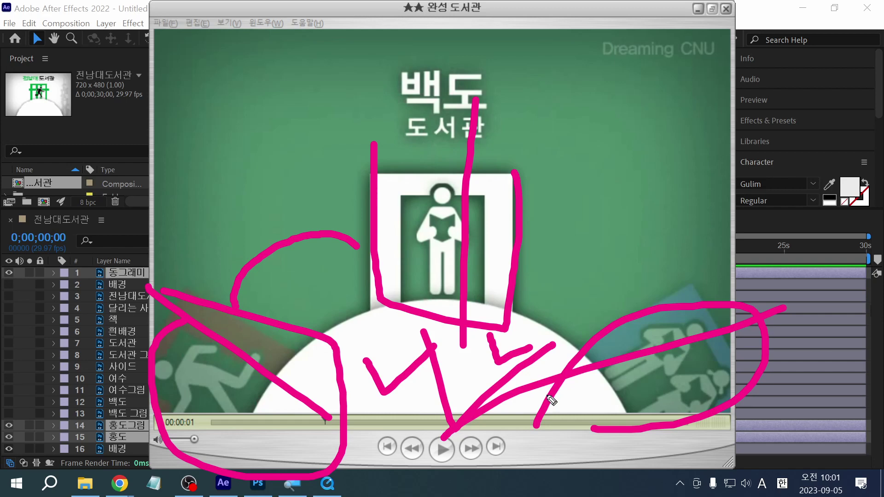
mouse_move(233, 293)
mouse_down()
mouse_move(308, 211)
mouse_move(358, 248)
mouse_up()
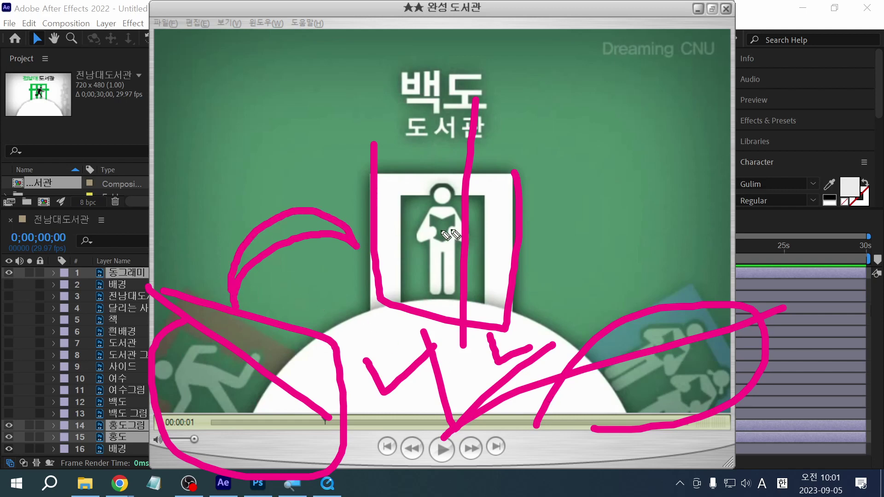
mouse_move(523, 222)
mouse_down()
mouse_move(612, 247)
mouse_move(623, 298)
mouse_up()
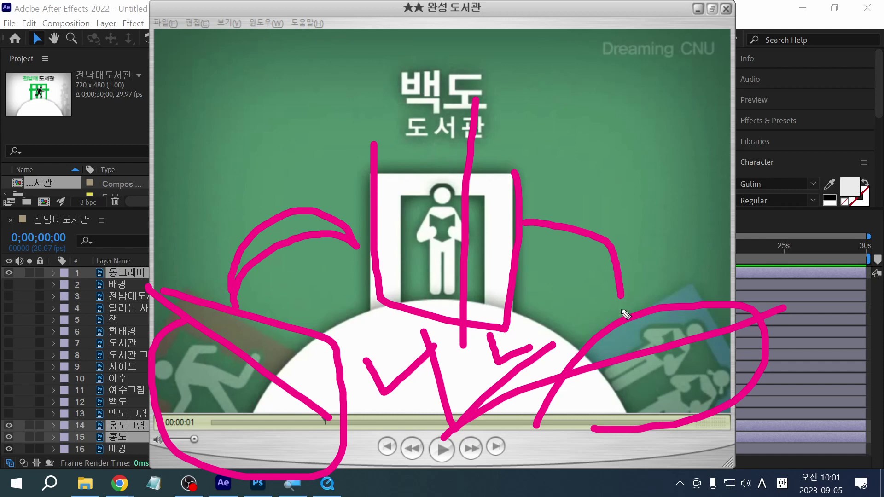
key(Escape)
click(75, 5)
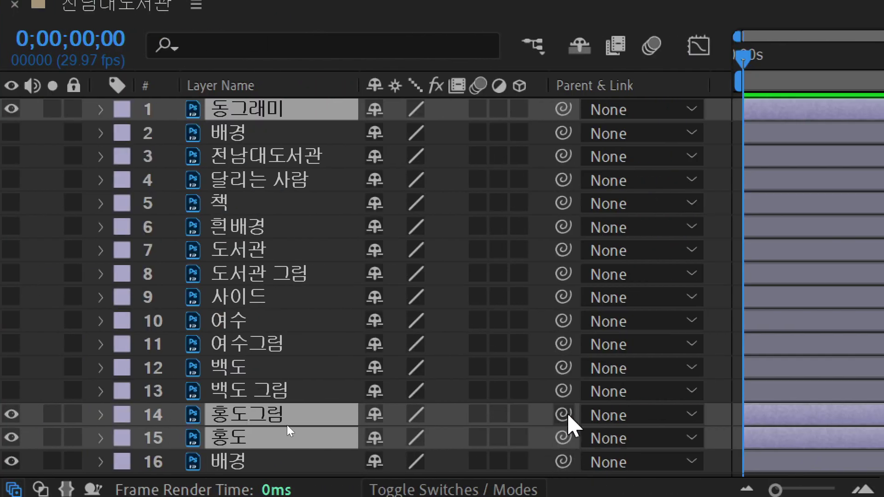
Parent the 홍도그림 and 홍도 layers to 동그래미 and reveal the Rotation property of 동그래미
drag(706, 415, 550, 442)
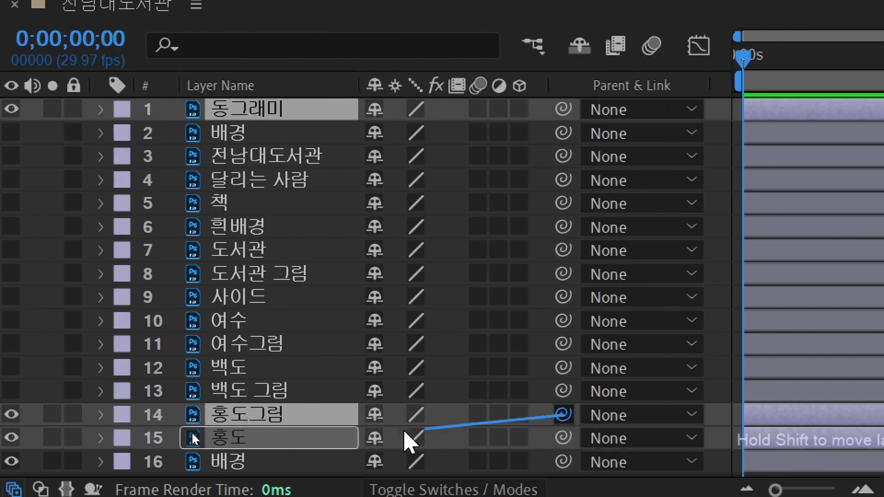
drag(404, 432, 251, 110)
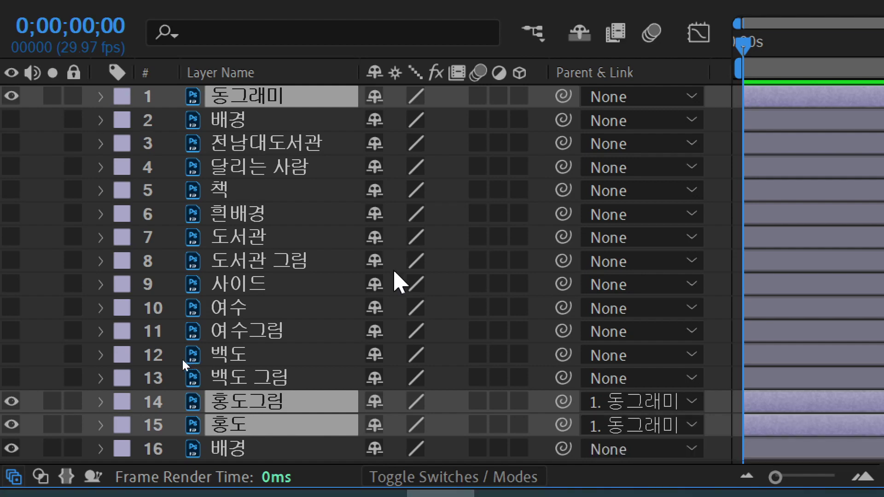
click(318, 262)
click(252, 96)
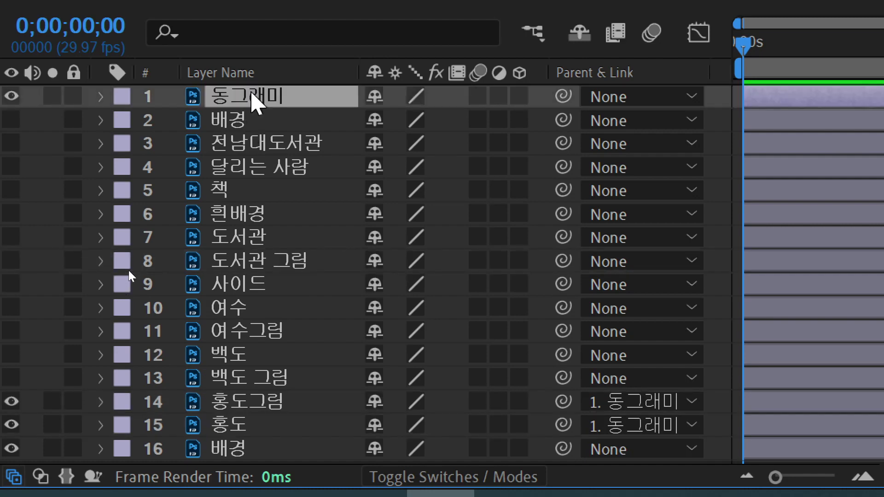
key(r)
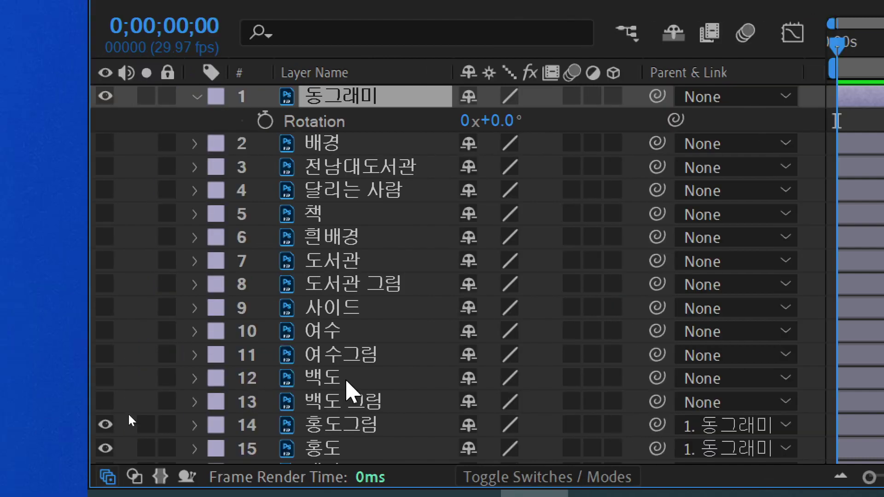
Make the 백도 and 백도 그림 layers visible in the composition
click(325, 380)
shift+click(343, 403)
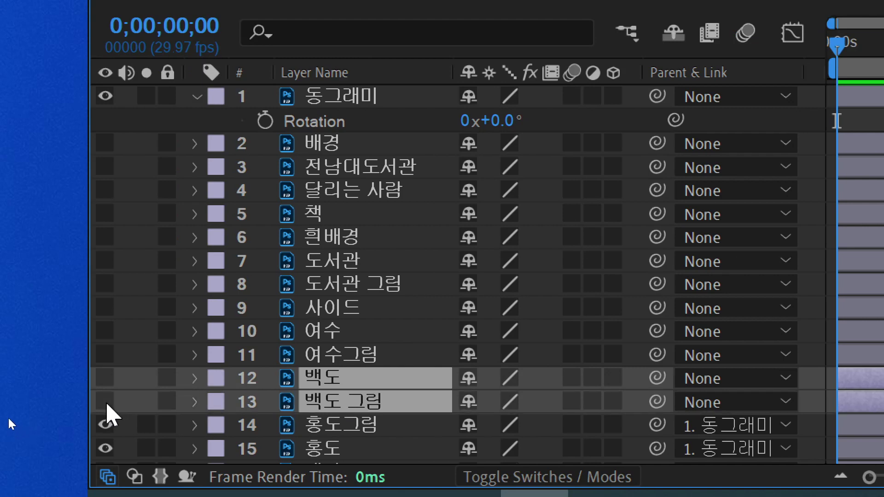
drag(105, 377, 104, 424)
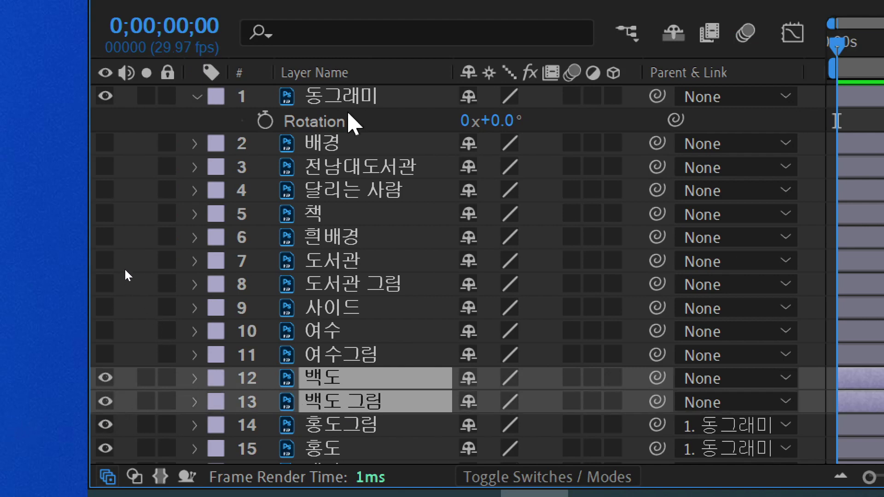
Set the Rotation of 동그래미 to -60°, comparing the tilt of the 홍도 sign with the 완성 도서관 reference video
click(356, 97)
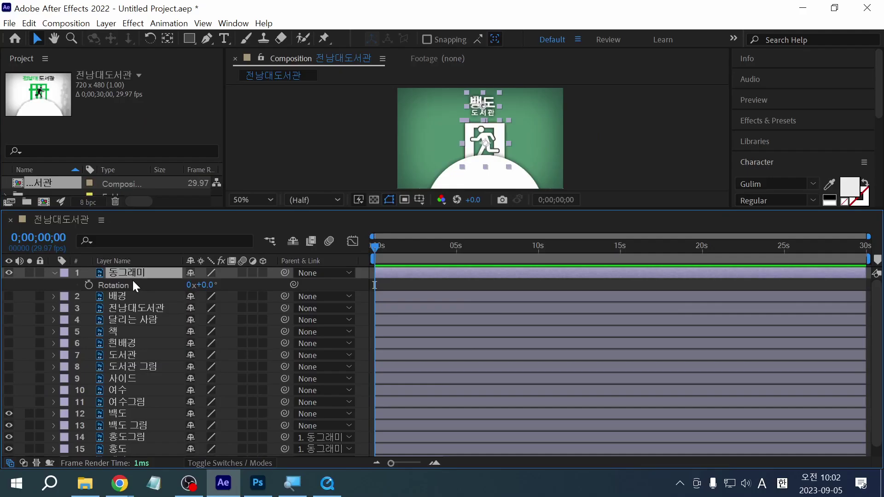
drag(183, 285, 161, 281)
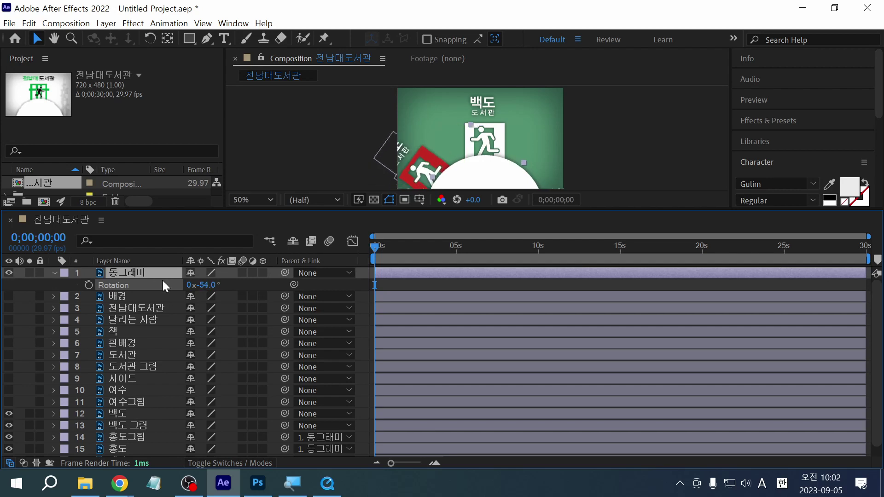
click(328, 483)
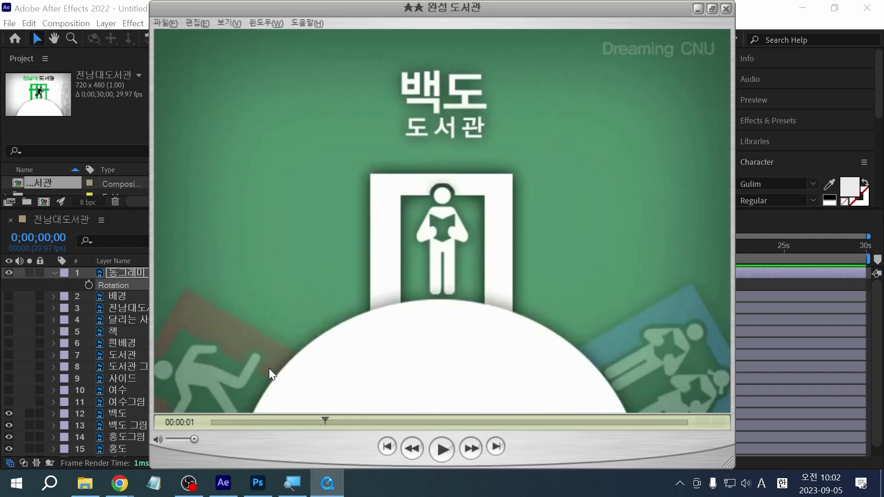
key(alt+Tab)
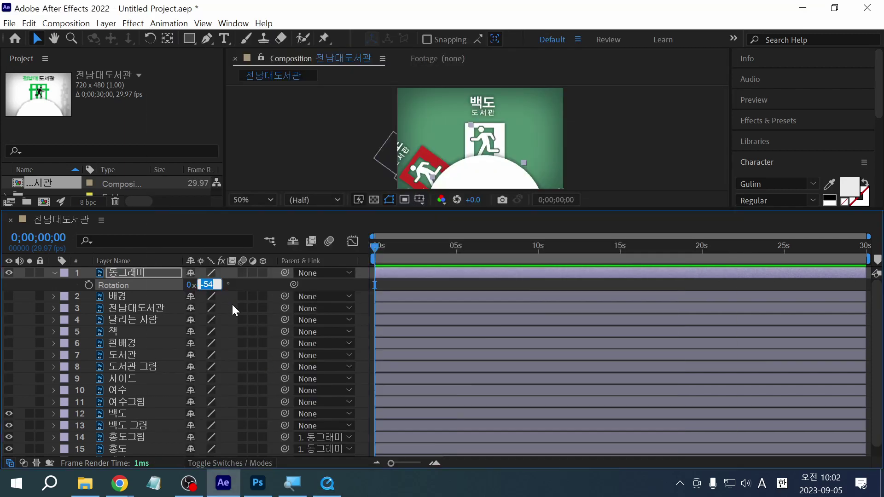
text(-60)
key(Return)
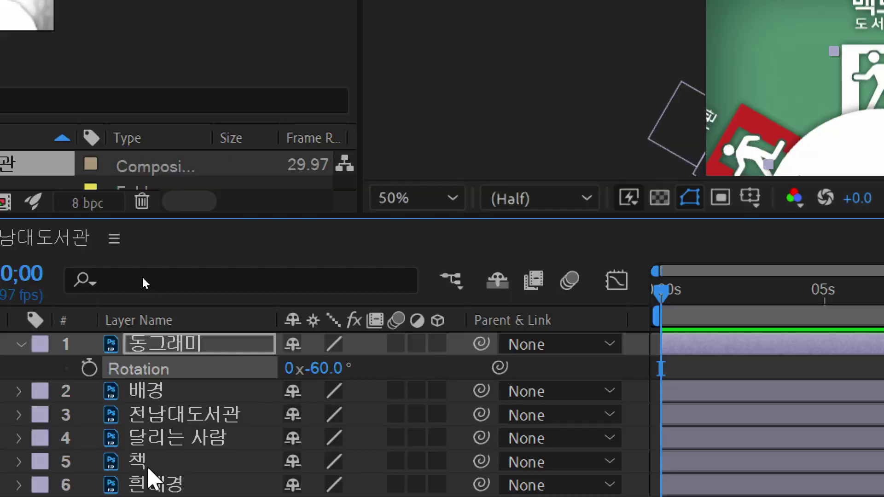
key(Return)
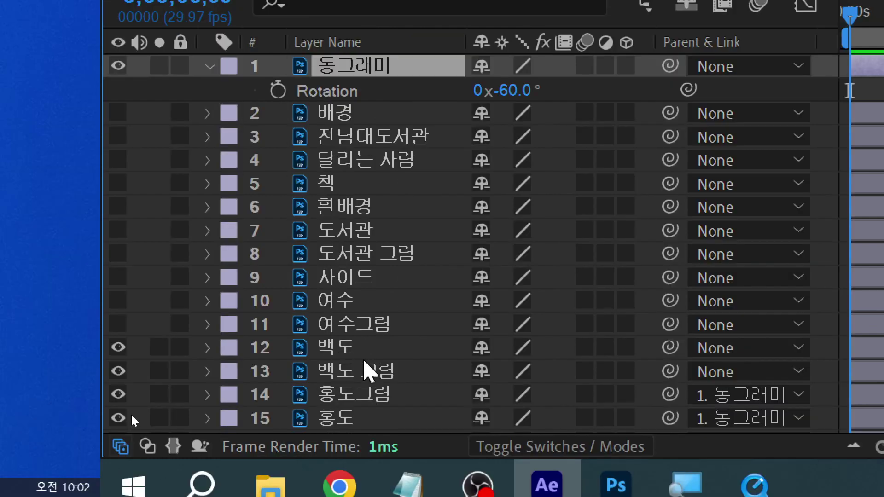
Parent the 백도 and 백도 그림 layers to 동그래미
click(76, 352)
shift+click(365, 372)
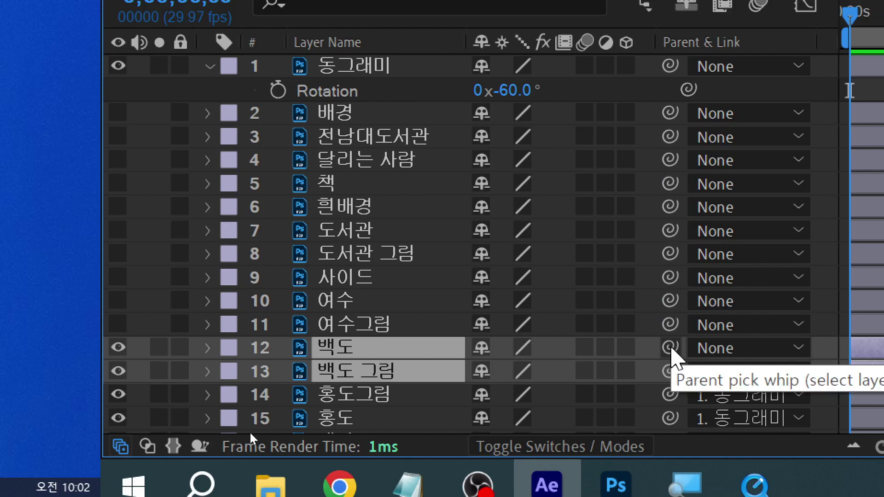
drag(669, 349, 371, 64)
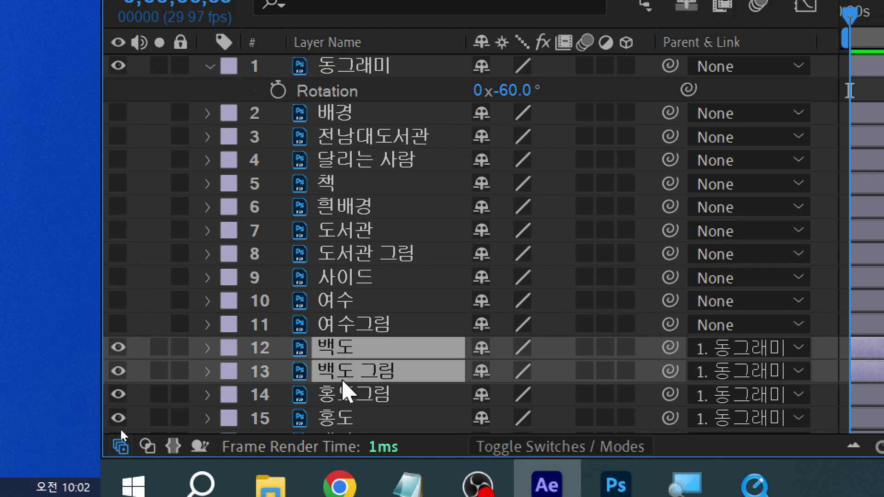
mouse_move(270, 484)
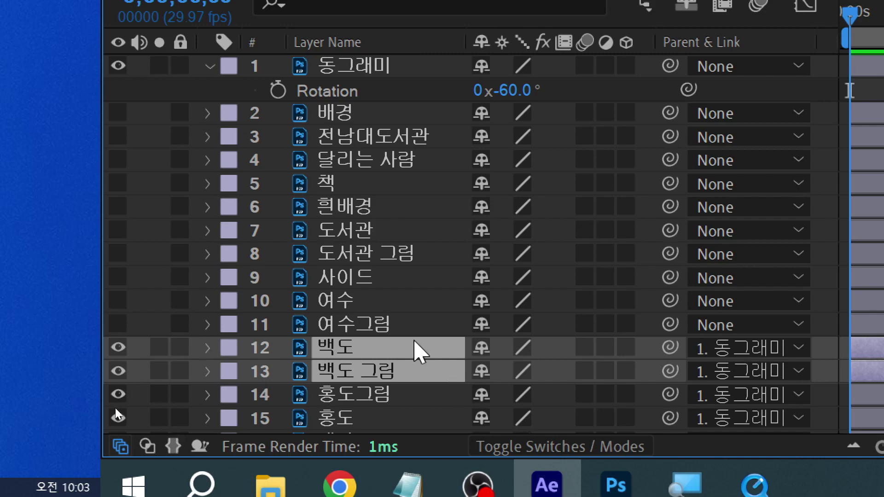
Make the 여수 and 여수그림 layers visible in the composition
click(338, 325)
shift+click(334, 305)
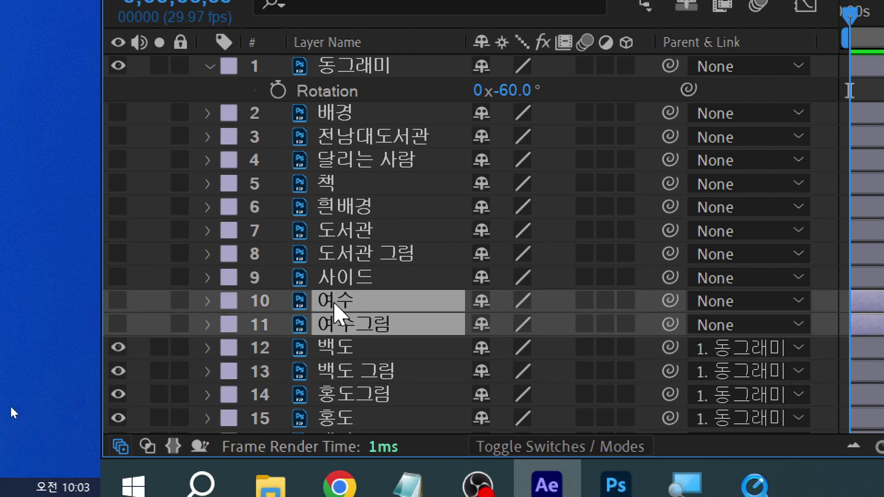
drag(118, 300, 117, 322)
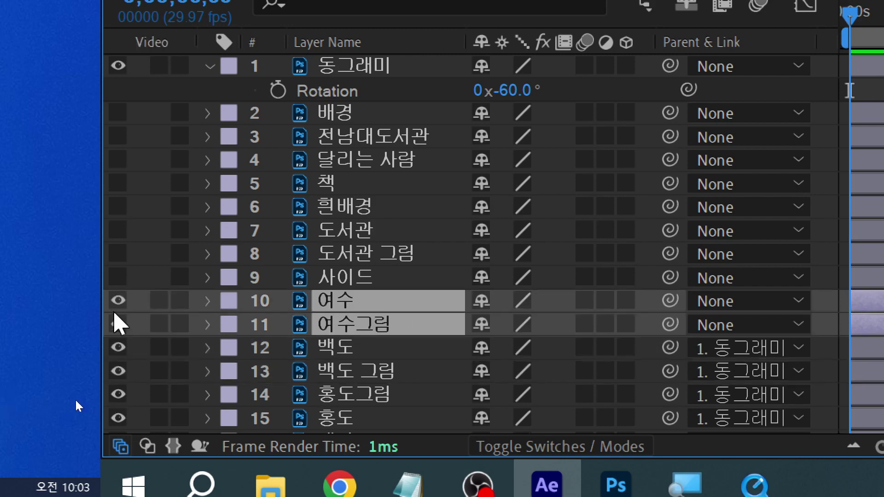
Rotate 동그래미 by a further -60° so its Rotation is -120°
click(386, 69)
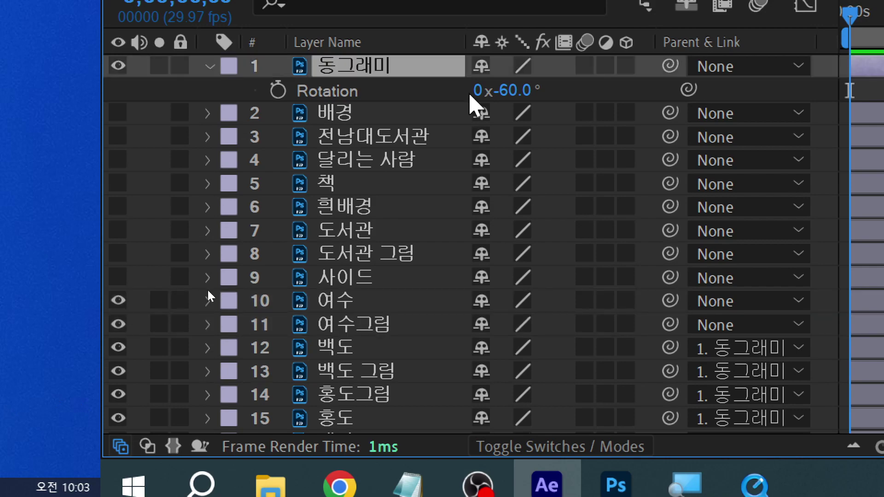
click(515, 89)
click(534, 89)
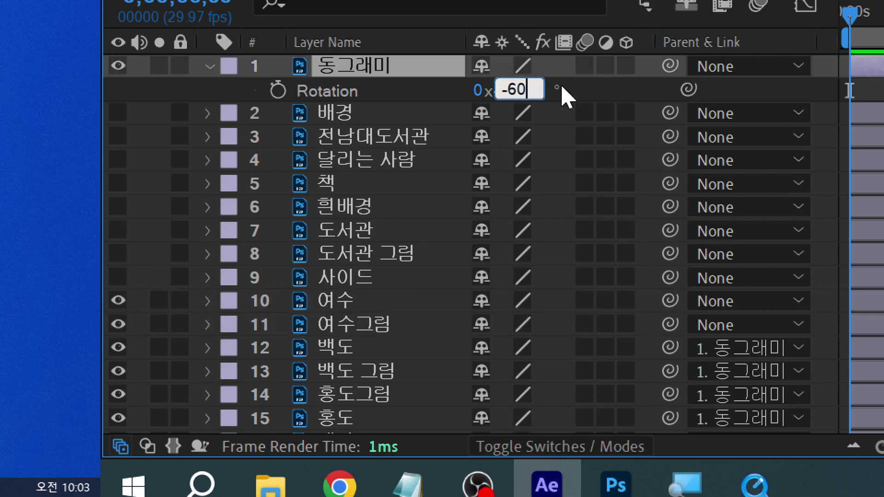
text(-60)
key(Return)
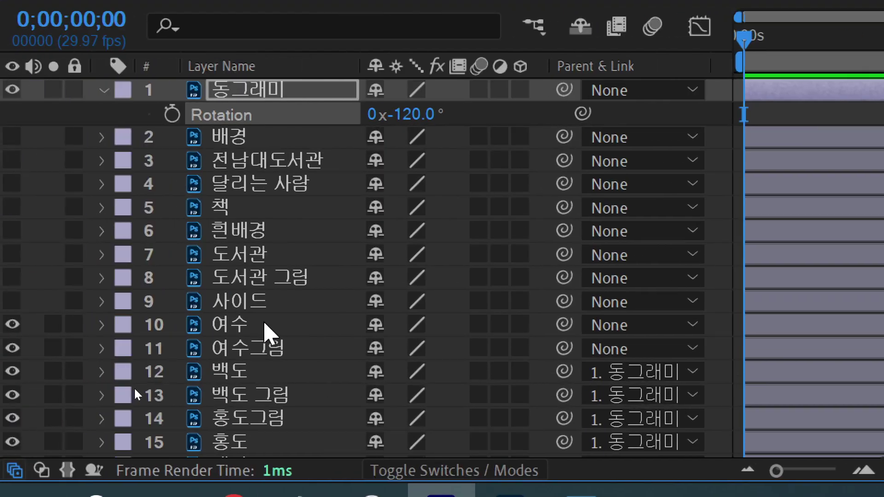
Parent the 여수 and 여수그림 layers to 동그래미
click(264, 324)
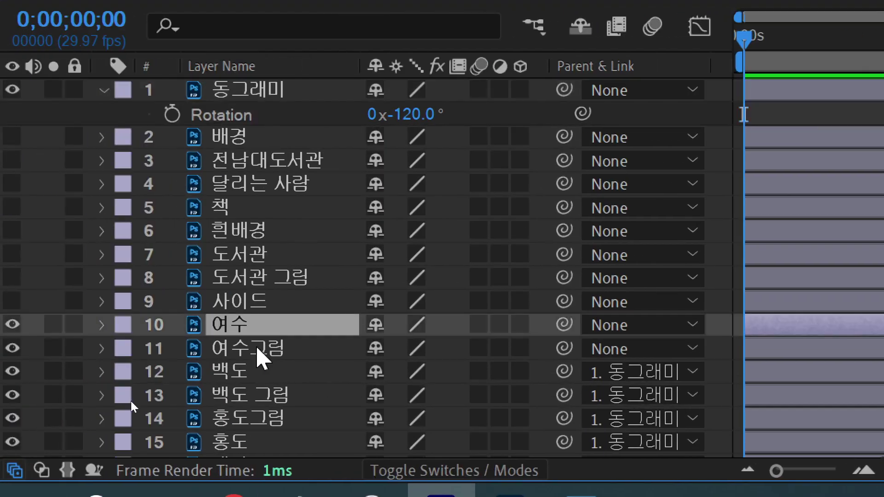
shift+click(258, 350)
drag(569, 346, 228, 92)
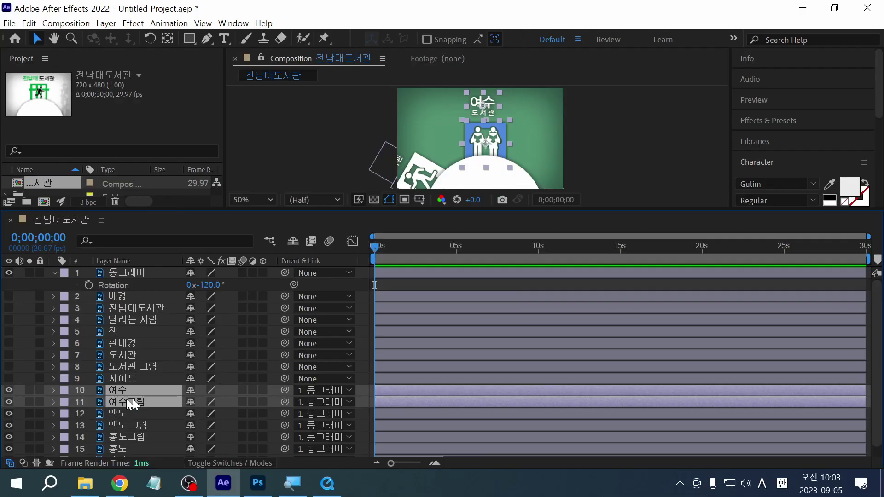
Examine the 여수 scene of the 완성 도서관 reference video, marking the faded running-figure sign that follows it around the circle
click(327, 484)
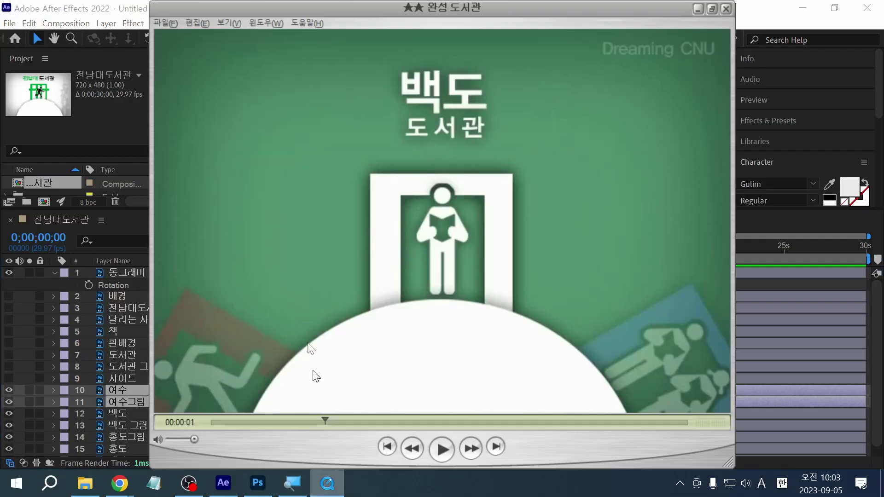
click(454, 447)
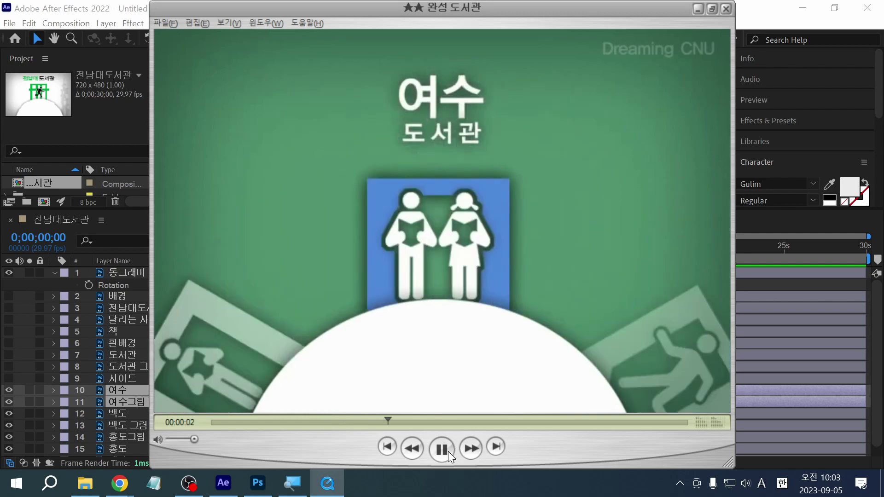
click(448, 451)
key(ctrl+2)
mouse_move(597, 363)
mouse_down()
mouse_move(675, 315)
mouse_move(740, 321)
mouse_move(739, 391)
mouse_move(637, 423)
mouse_move(577, 413)
mouse_move(650, 318)
mouse_move(749, 344)
mouse_move(594, 421)
mouse_move(639, 325)
mouse_move(656, 342)
mouse_up()
mouse_move(702, 193)
mouse_down()
mouse_move(785, 272)
mouse_move(705, 243)
mouse_up()
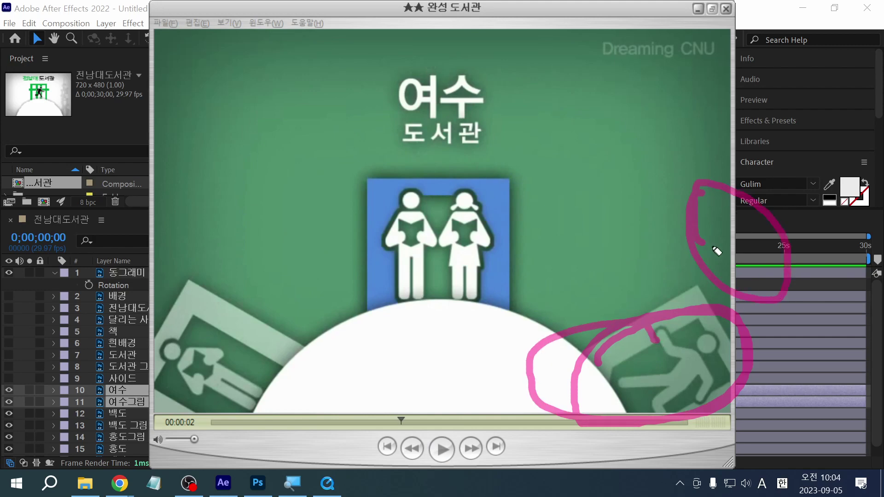
key(Escape)
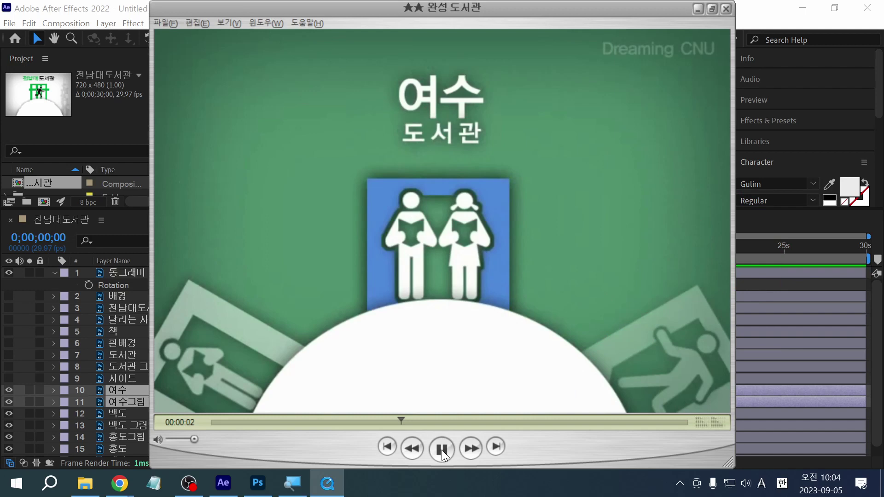
click(441, 449)
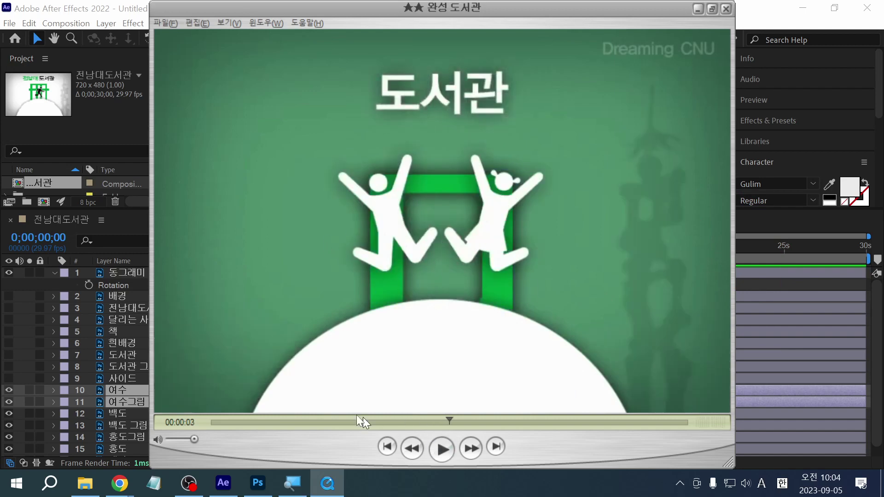
drag(446, 421, 404, 428)
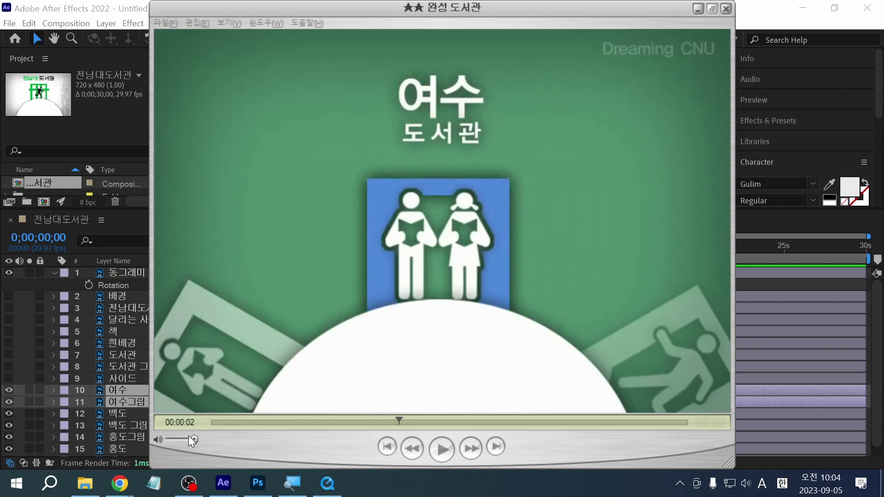
Return to After Effects, make the 사이드 layer visible and set the Rotation of 동그래미 to -180°
click(133, 378)
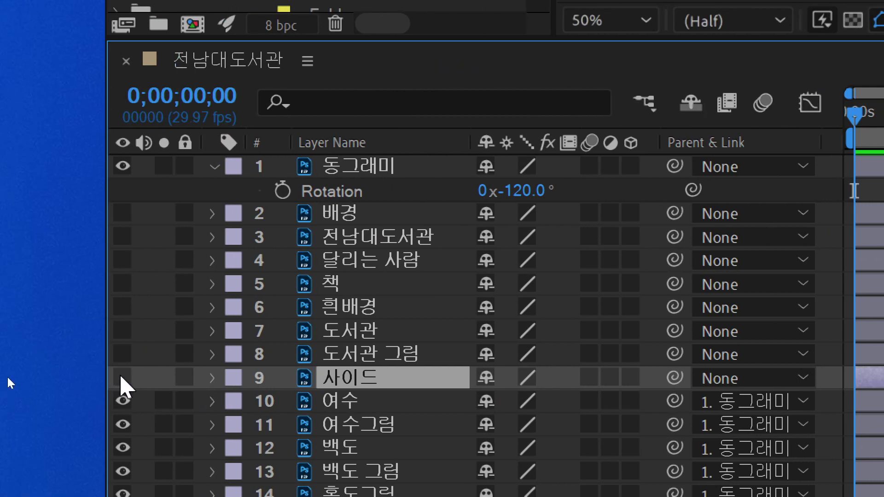
click(538, 189)
click(544, 189)
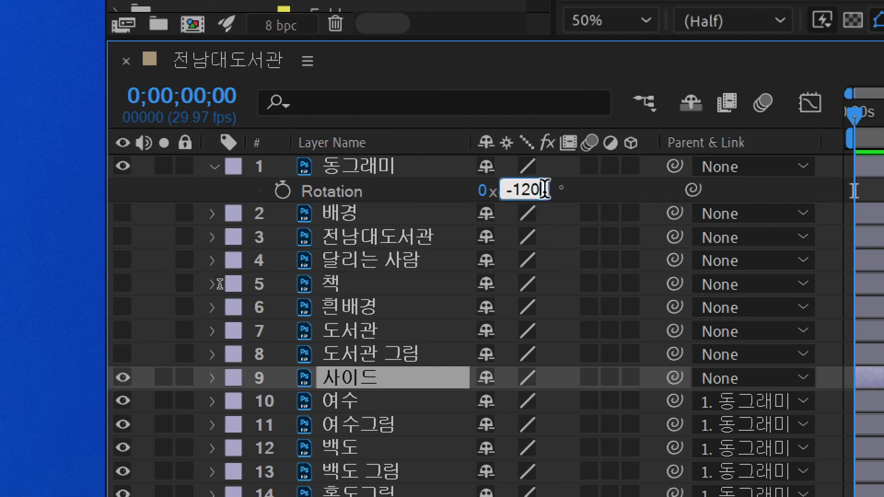
text(-60)
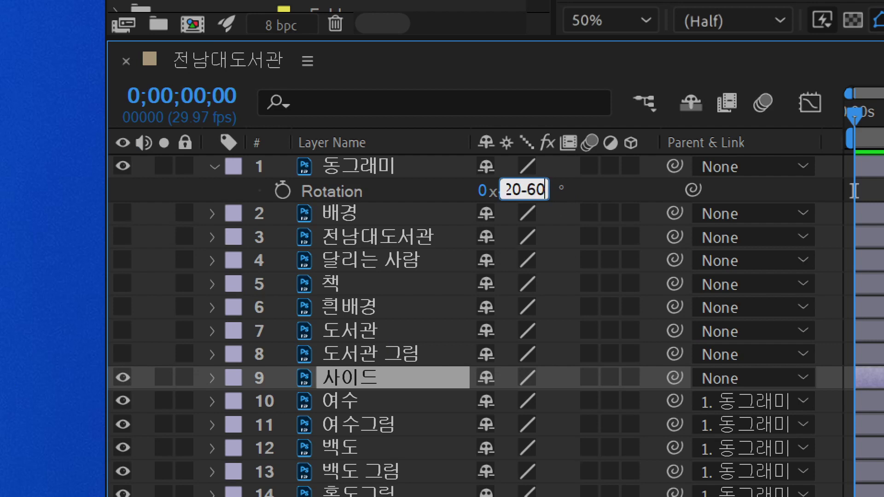
click(597, 189)
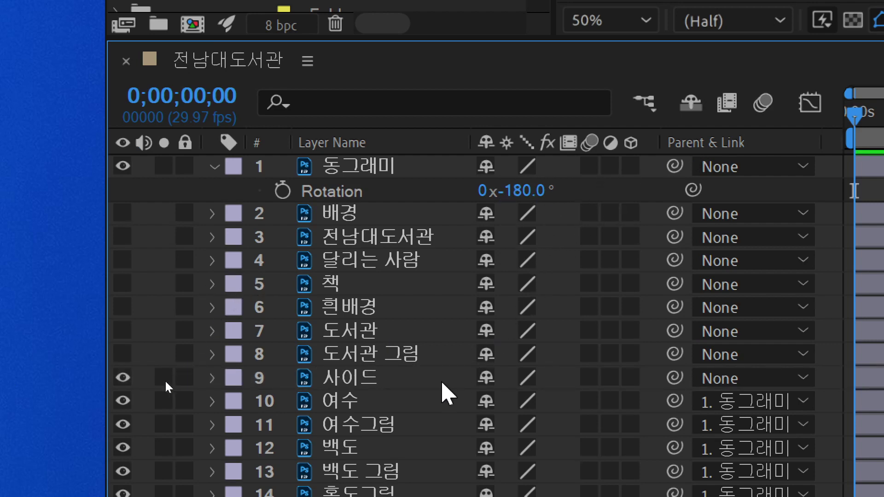
Parent the 사이드 layer to 동그래미 and select all the parented layers from 사이드 through 홍도
click(378, 382)
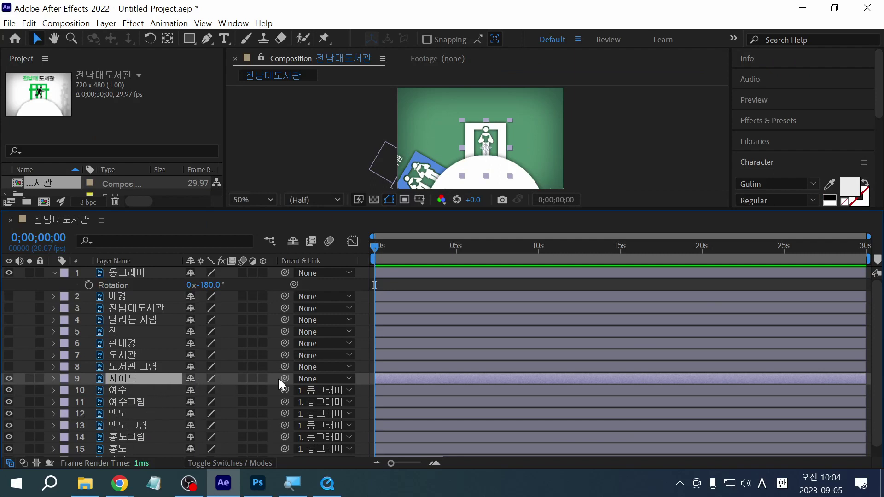
drag(285, 378, 129, 274)
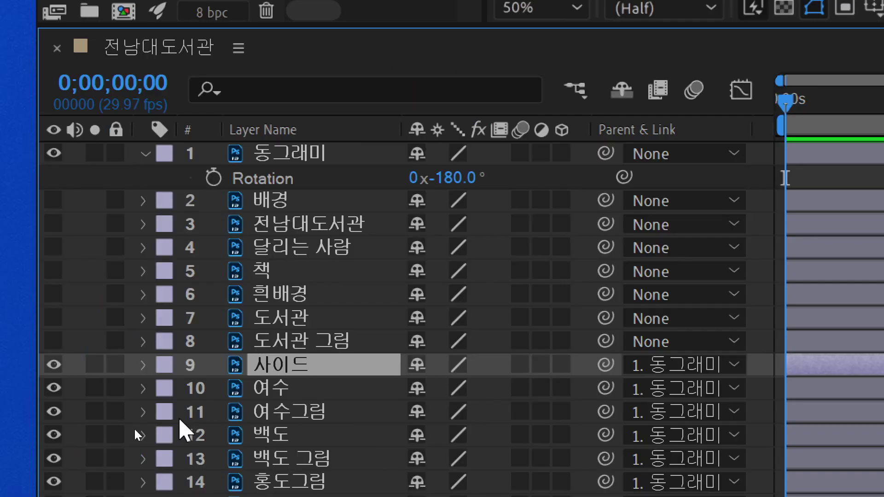
scroll(179, 419, down, 1)
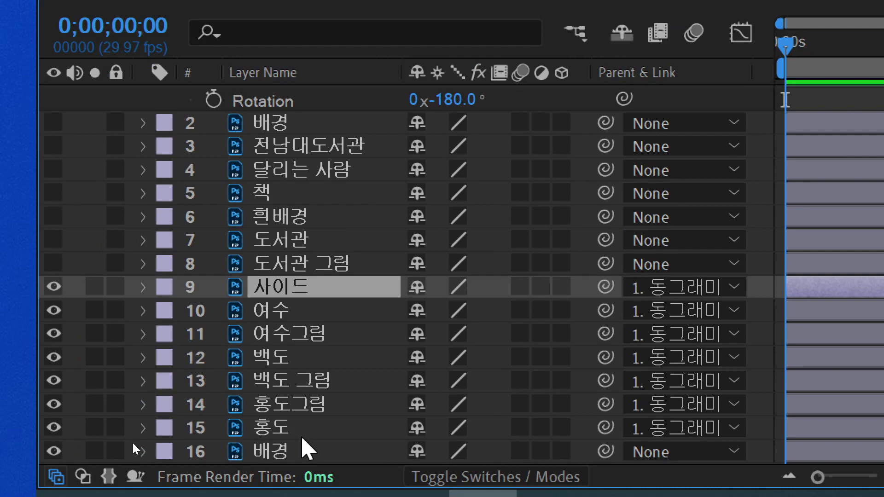
shift+click(134, 488)
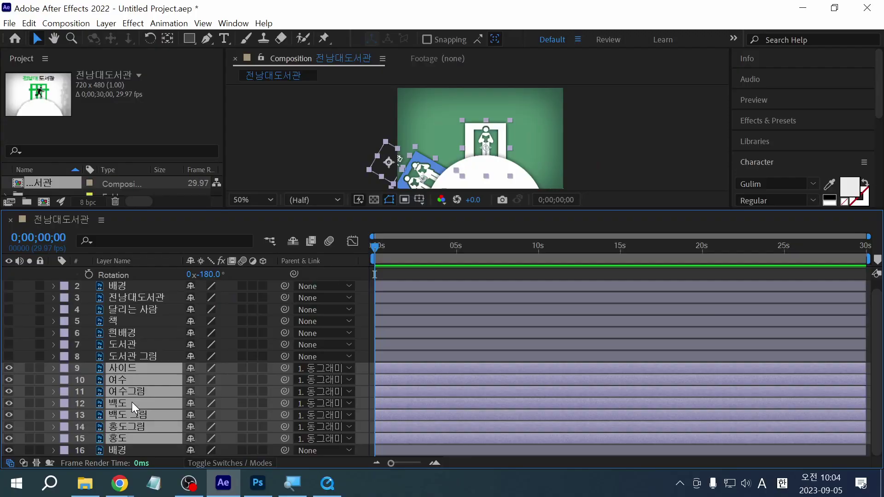
Switch to Figma in Chrome and open the recently viewed 영상 design file
click(122, 486)
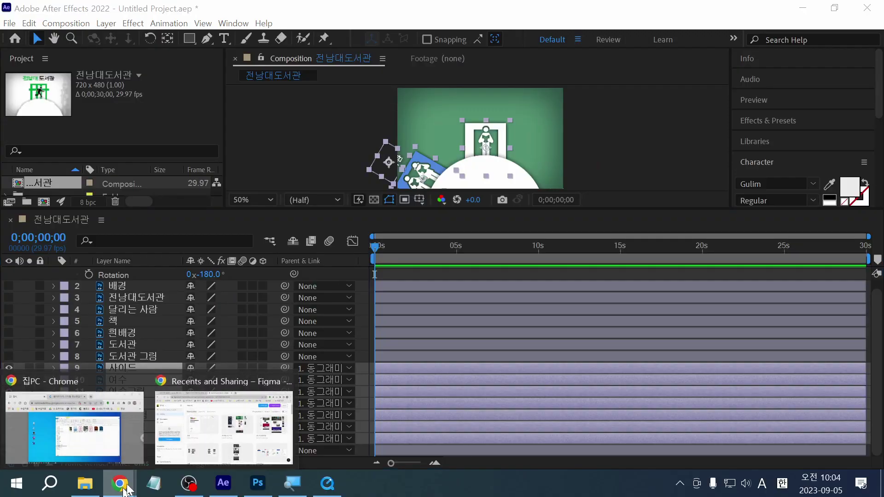
click(189, 437)
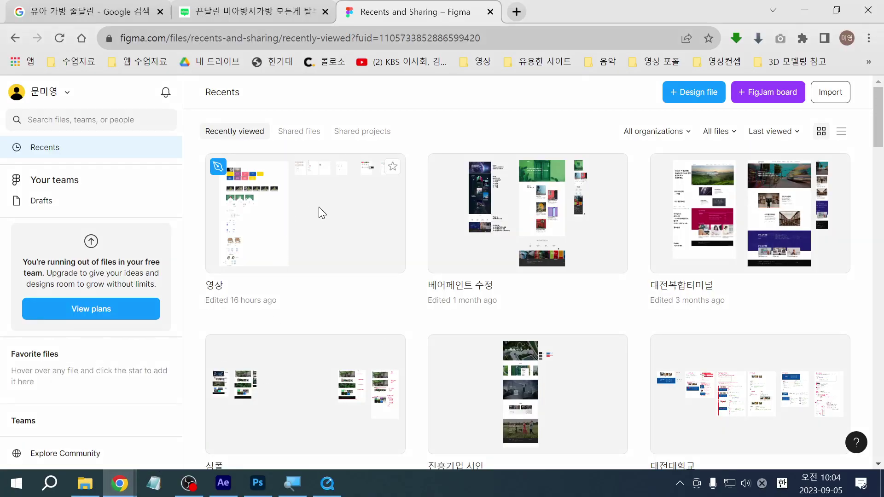
click(319, 206)
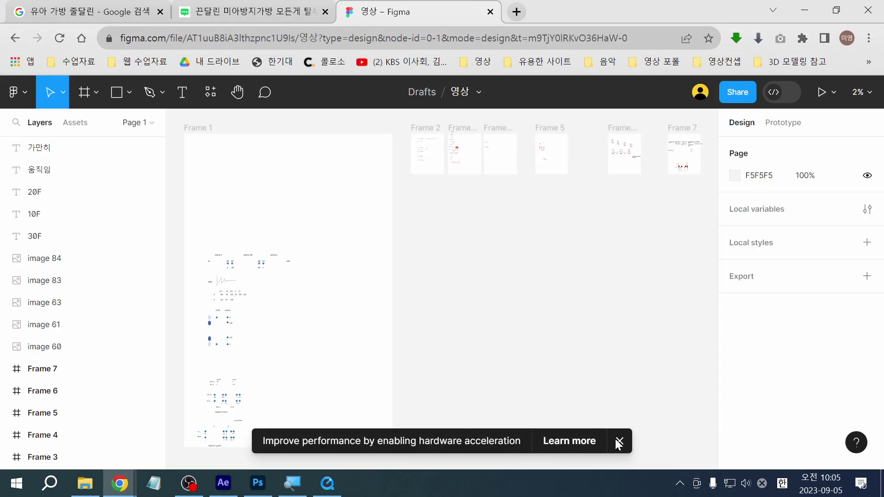
Look over the frames of the 영상 design file, from Frame 1 to Frame 5
click(620, 442)
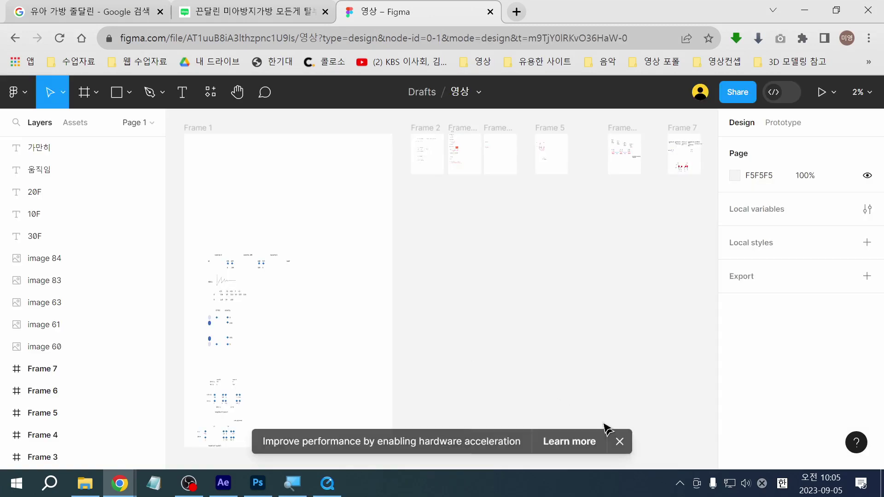
drag(431, 375, 457, 447)
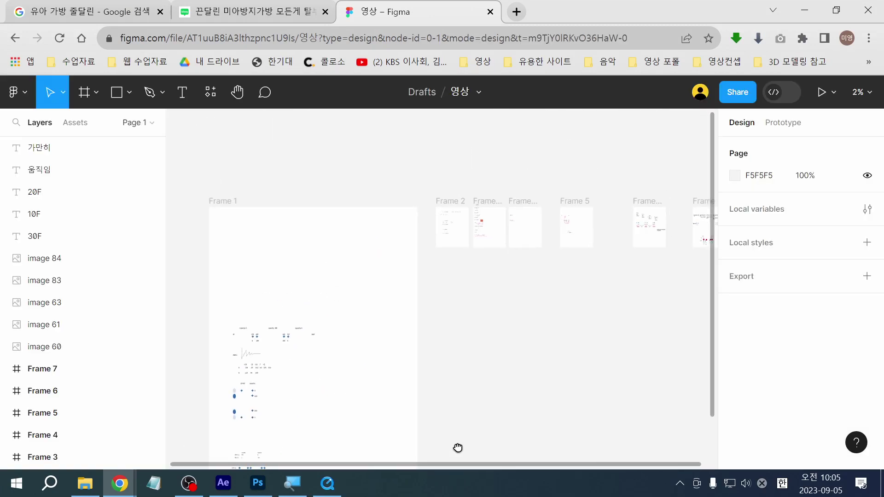
scroll(493, 353, right, 3)
drag(285, 192, 422, 292)
scroll(422, 293, right, 3)
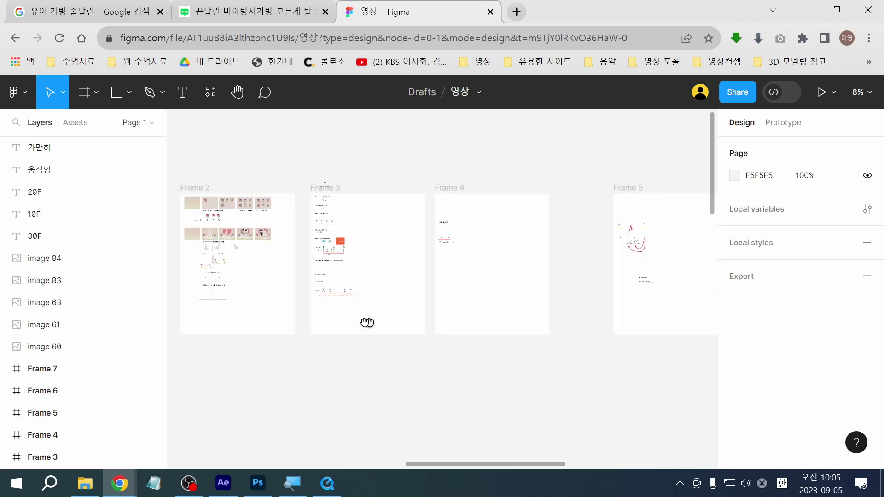
drag(357, 321, 321, 321)
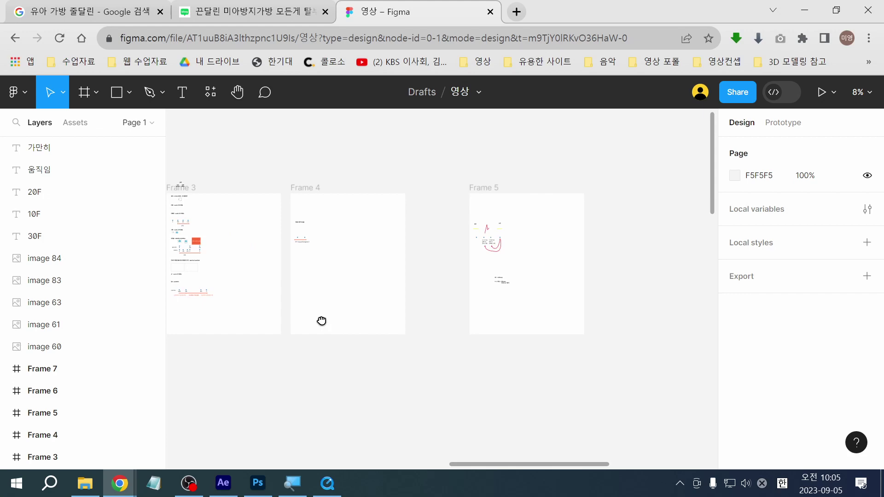
Switch back to After Effects and select the 동그래미 layer in the timeline
key(alt+Tab)
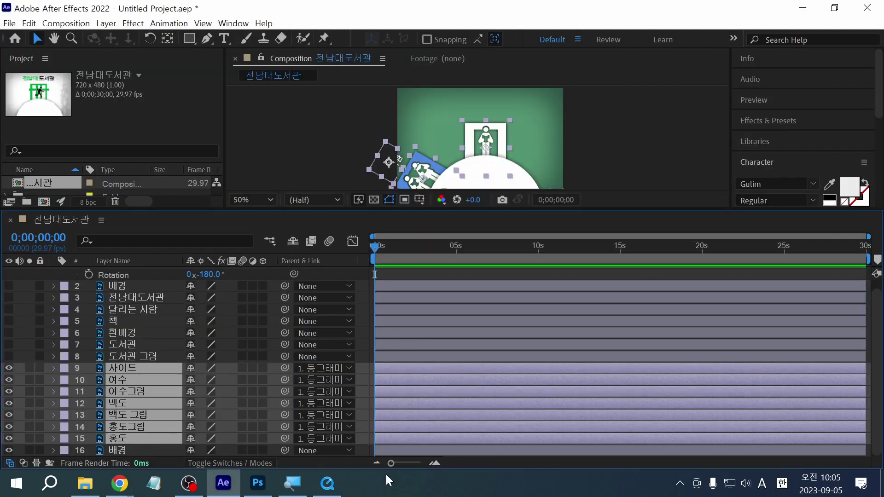
click(137, 358)
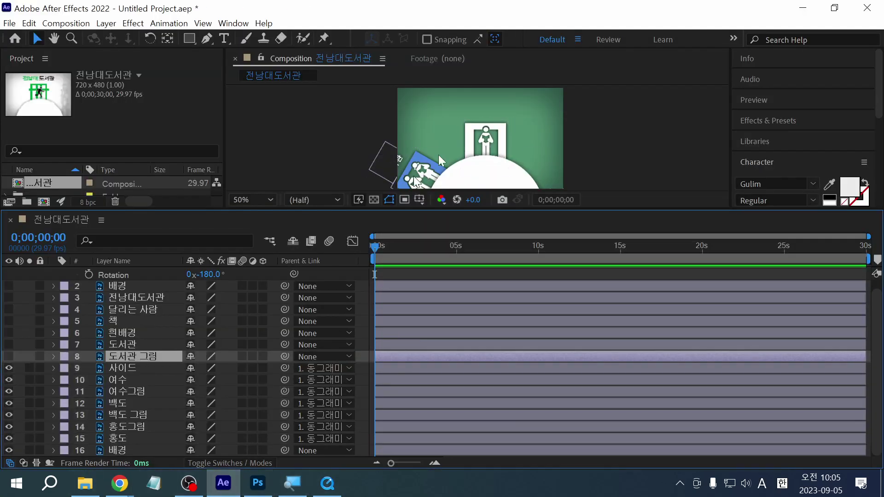
scroll(107, 306, up, 1)
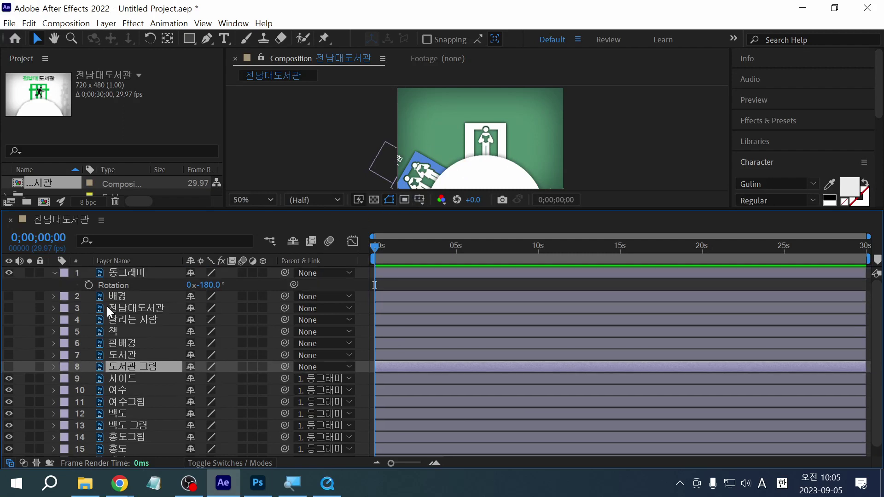
click(130, 273)
Check the opening 홍도 scene of the 완성 도서관 reference video and return to After Effects
click(327, 483)
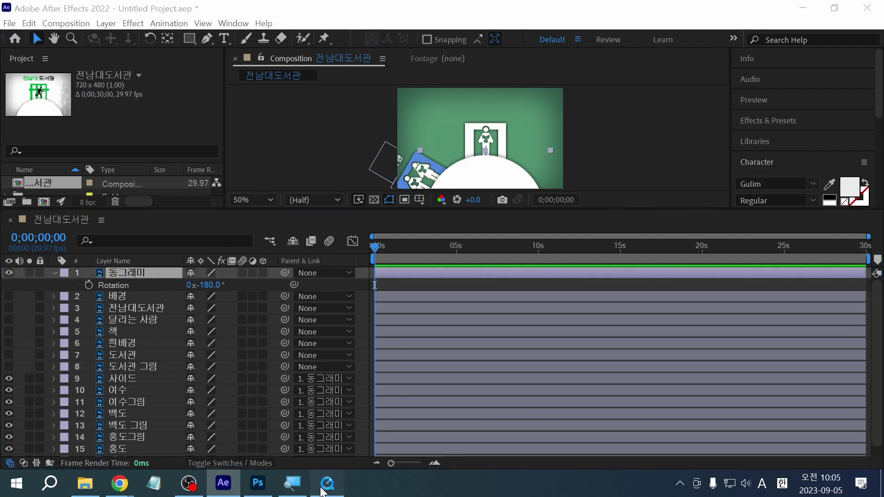
drag(313, 423, 225, 416)
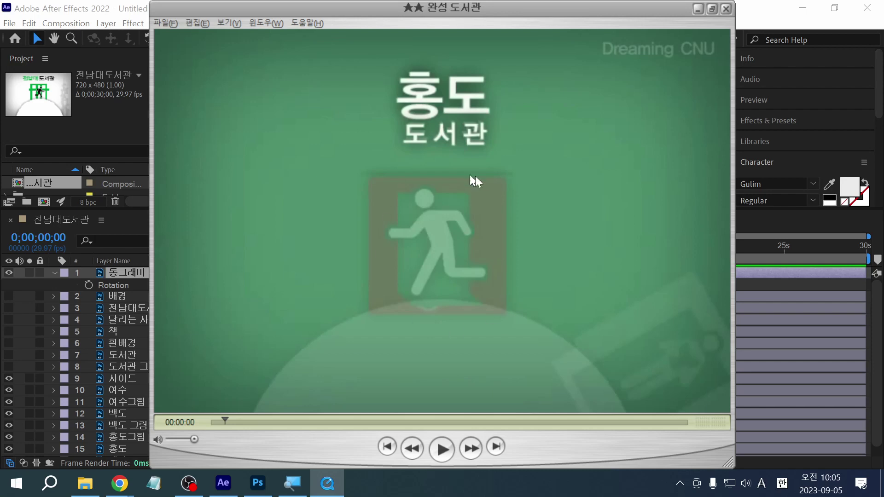
key(alt+Tab)
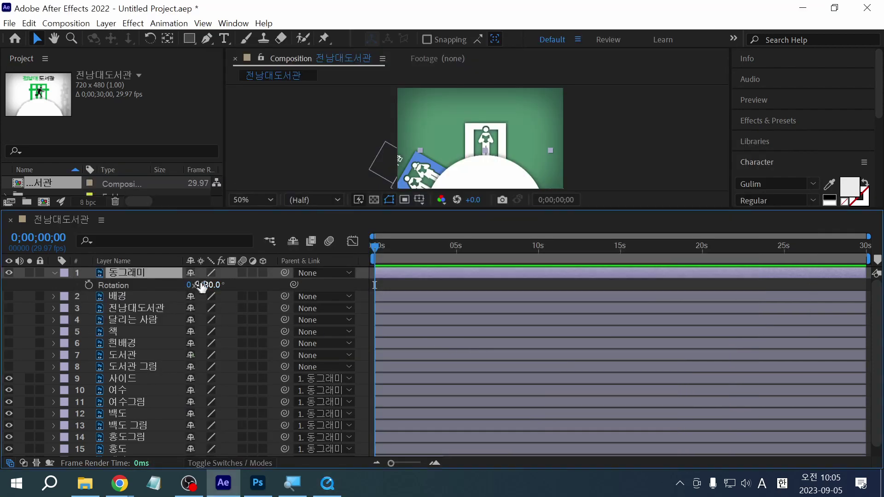
Set the Rotation of the 동그래미 layer to 0°
click(209, 285)
text(0)
key(Return)
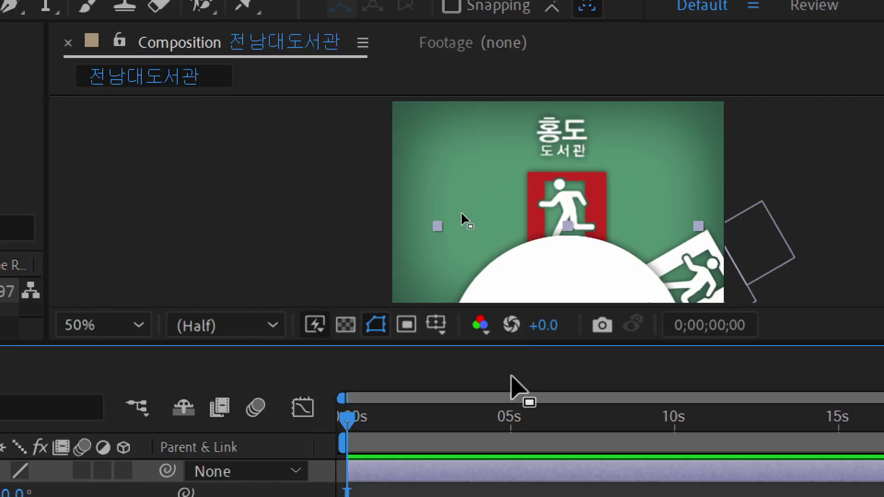
Enlarge the composition viewer's height and set its magnification to 25%
drag(523, 346, 513, 429)
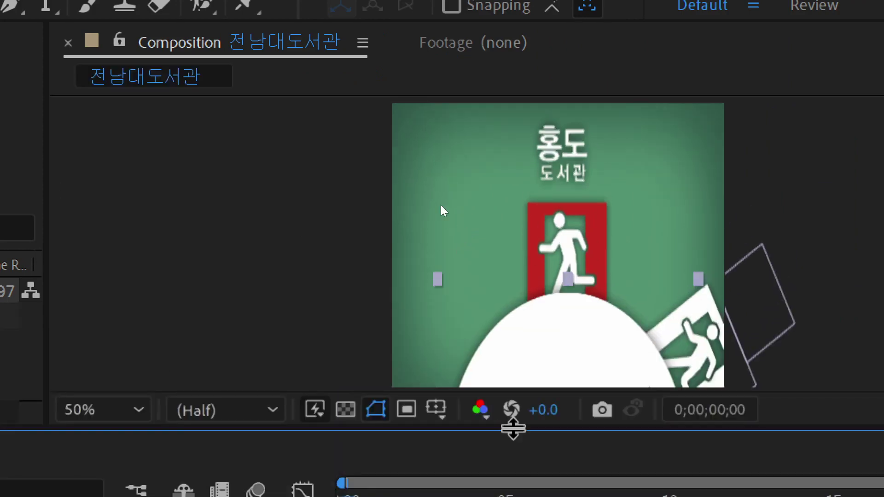
click(449, 297)
click(112, 411)
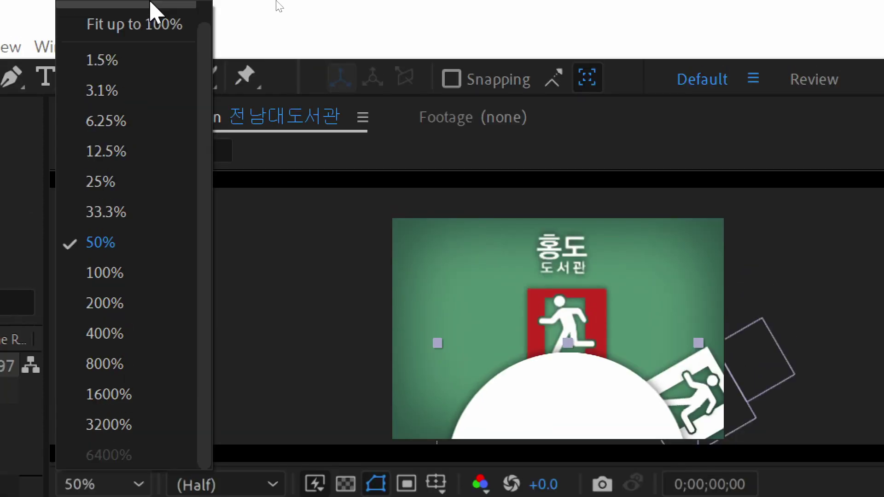
click(155, 23)
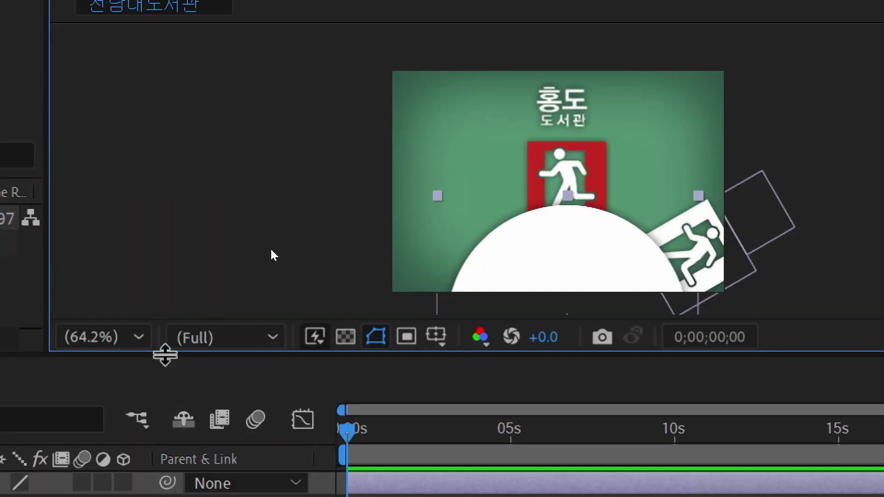
click(122, 340)
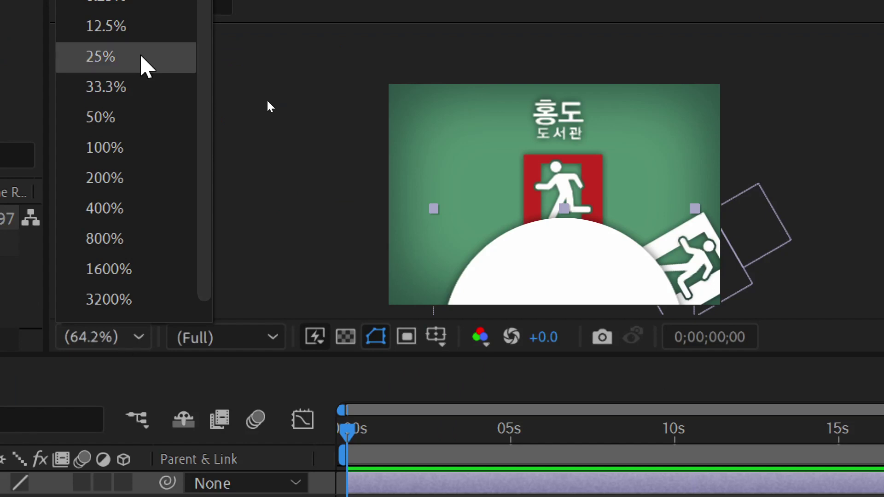
click(140, 56)
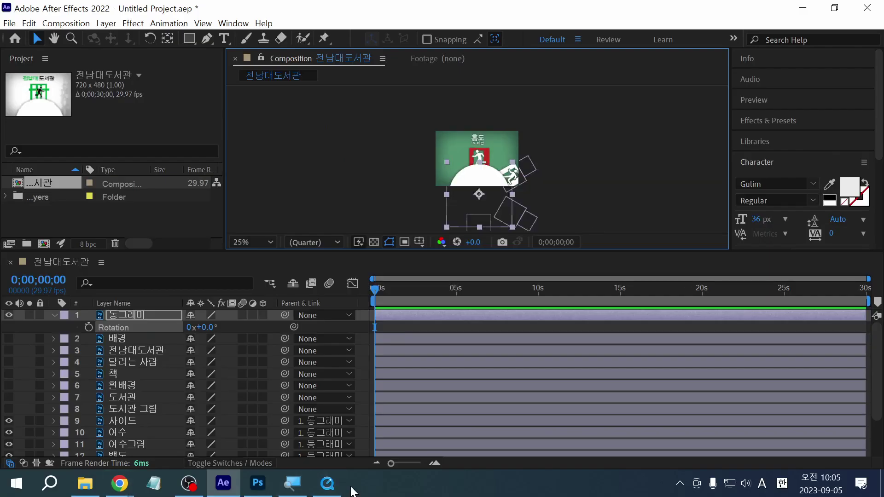
Play the 완성 도서관 reference video from its start to the 전남대 도서관 scene, and return to After Effects
click(327, 483)
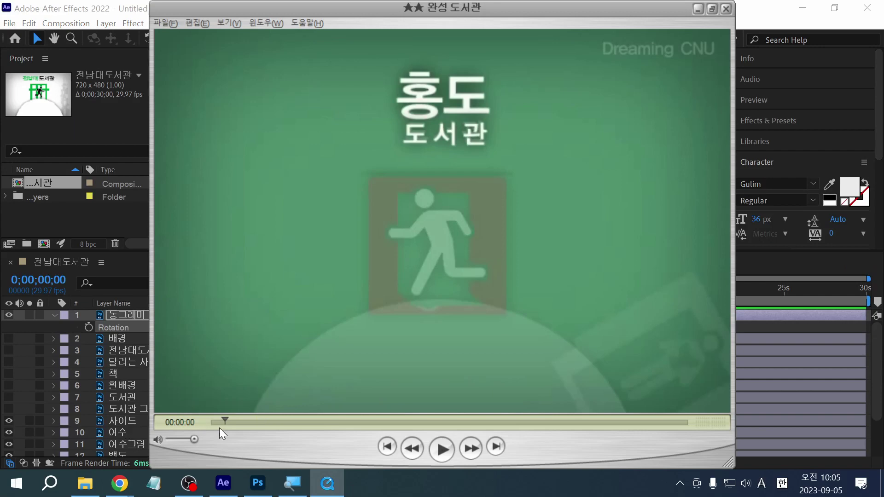
drag(222, 423, 174, 424)
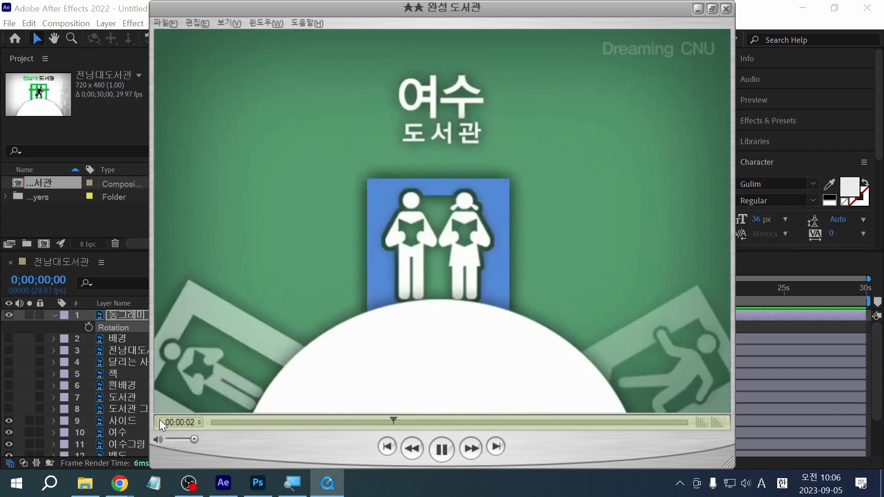
key(space)
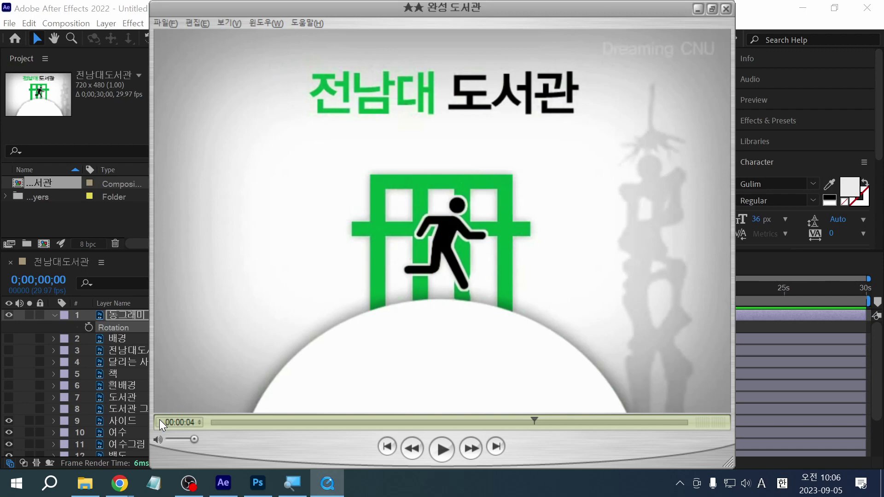
key(alt+Tab)
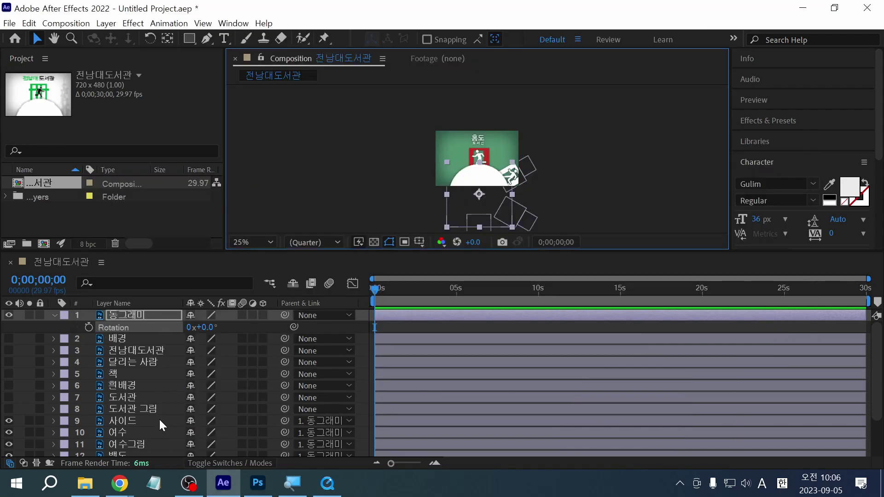
Import BGM.mp3 and Voice.wav from the 도서관 folder and add both as the topmost layers of the 전남대도서관 composition
click(92, 492)
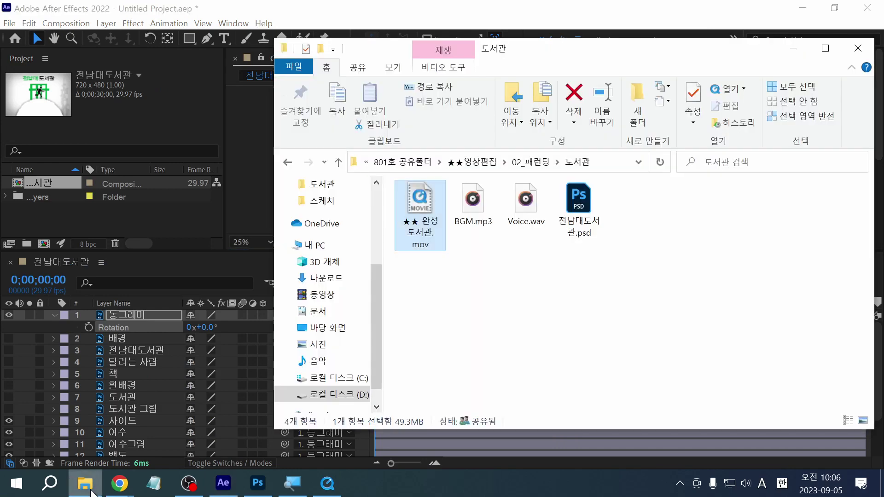
drag(477, 280, 544, 188)
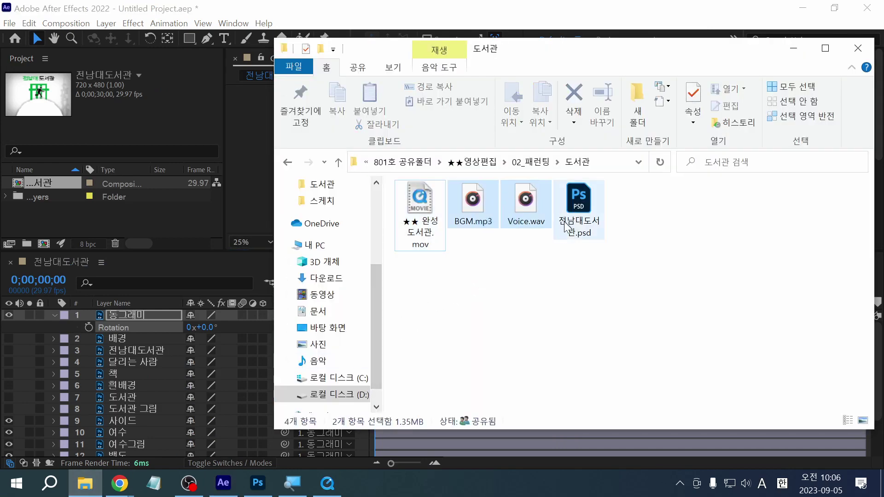
drag(474, 207, 104, 222)
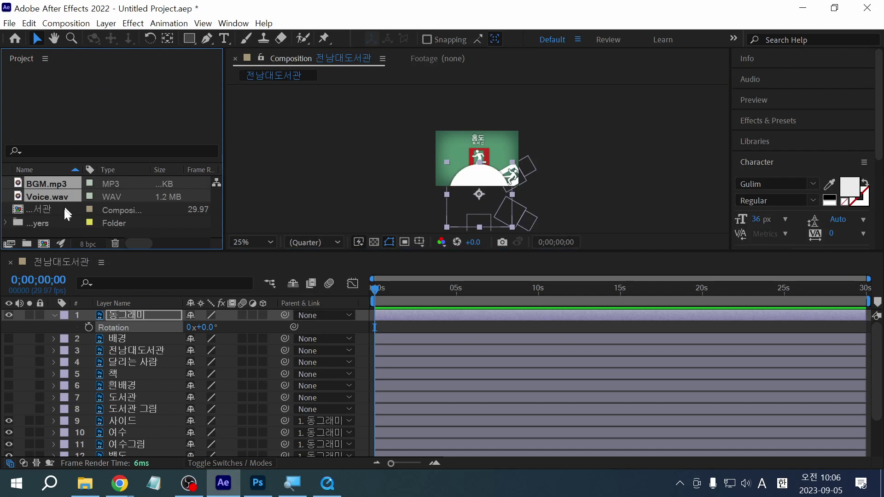
drag(57, 195, 127, 314)
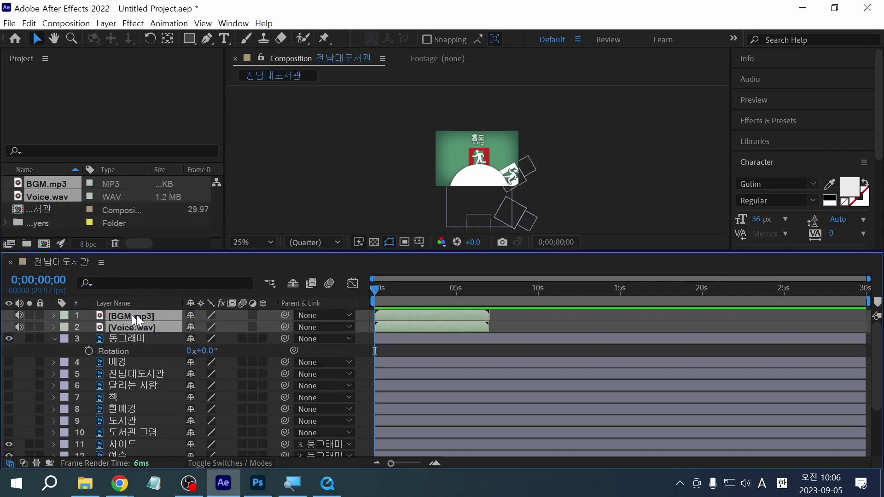
click(512, 324)
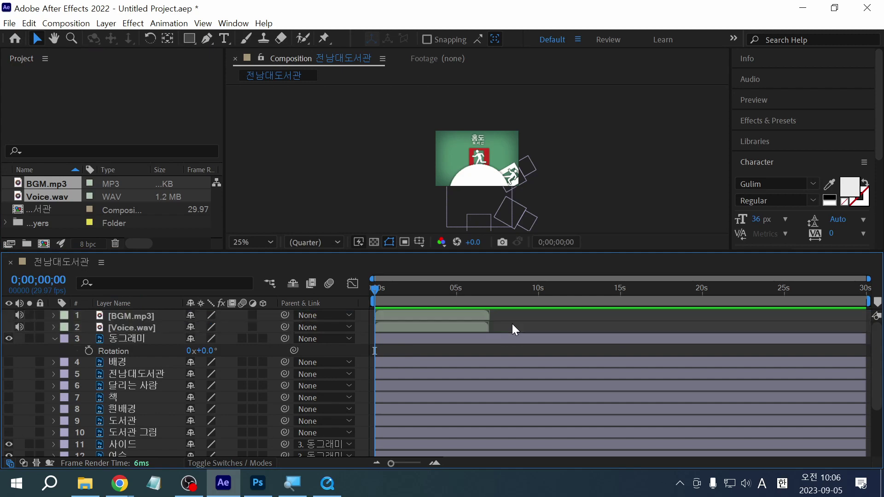
Display the audio waveform of the Voice.wav layer and preview the sound from the beginning
click(153, 328)
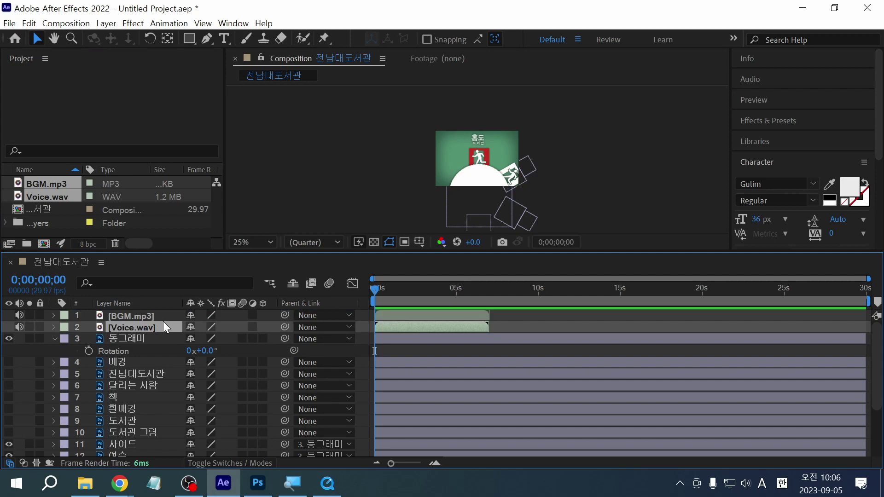
key(l)
key(l)
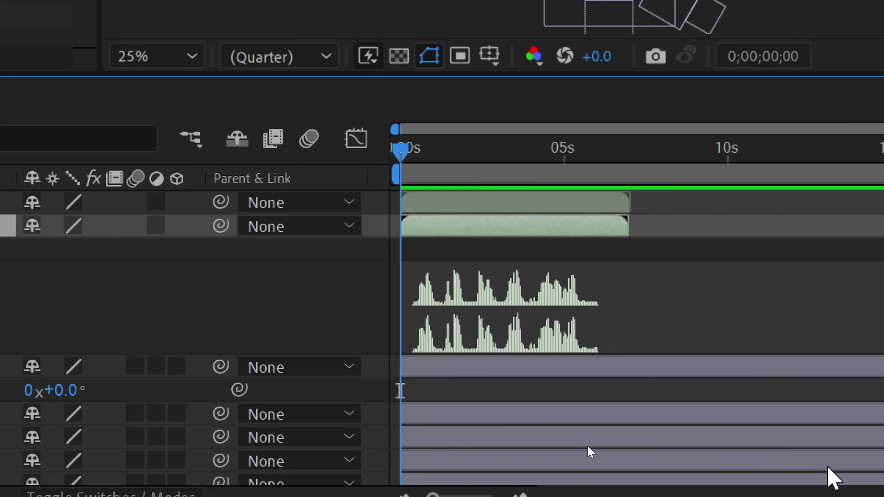
key(KP_Decimal)
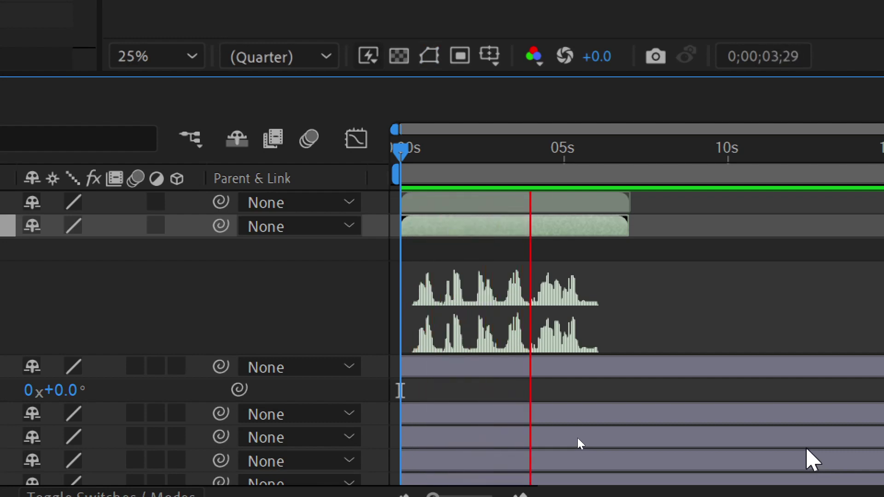
key(space)
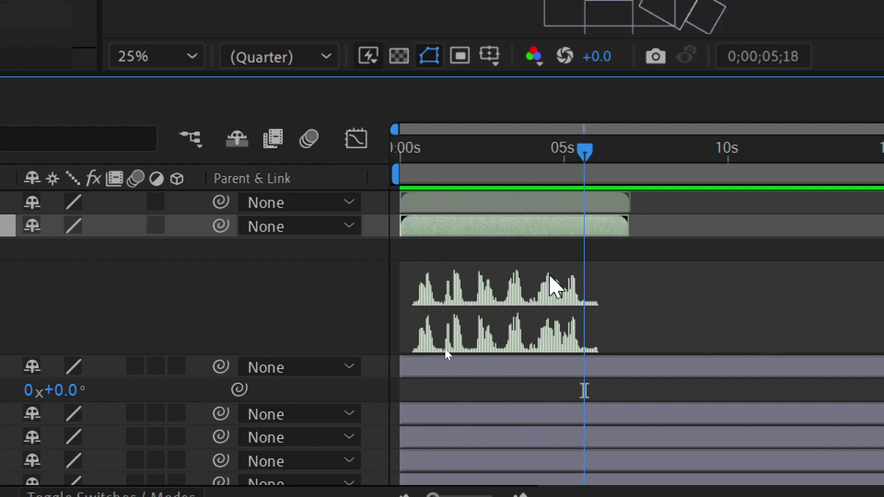
Move the playhead back to the start of the composition and add a Rotation keyframe to the 동그래미 layer
drag(430, 143, 347, 132)
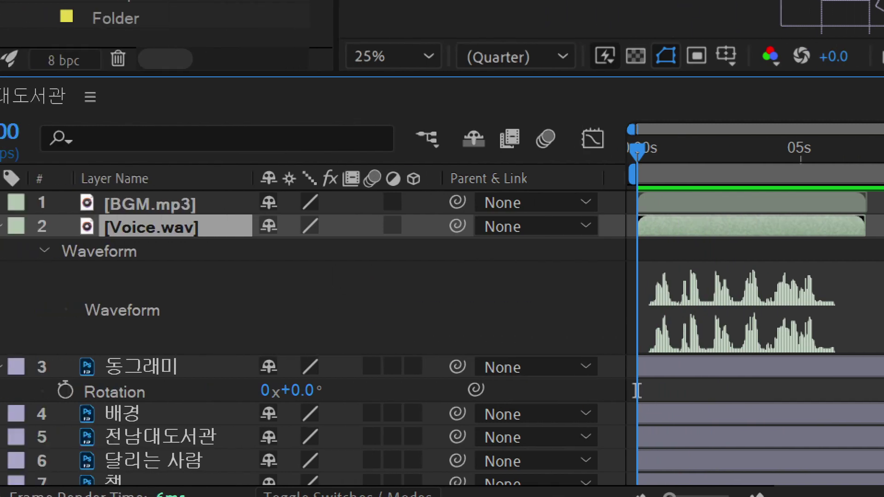
click(217, 371)
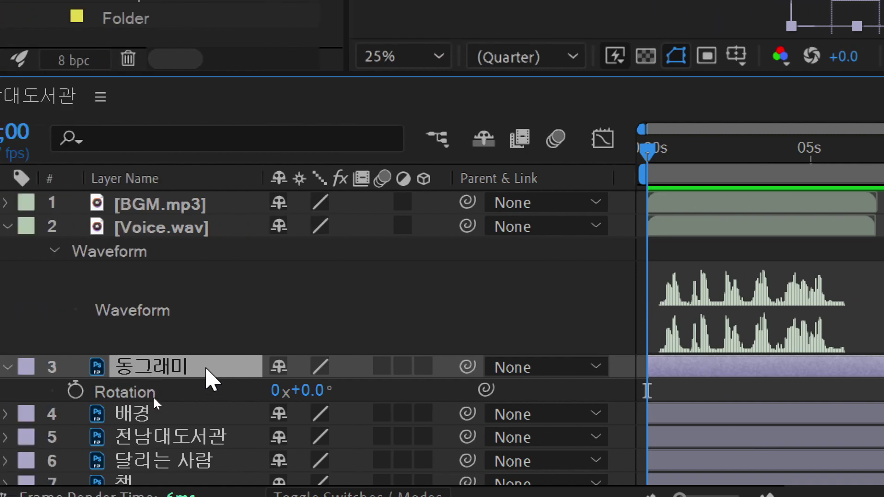
click(74, 391)
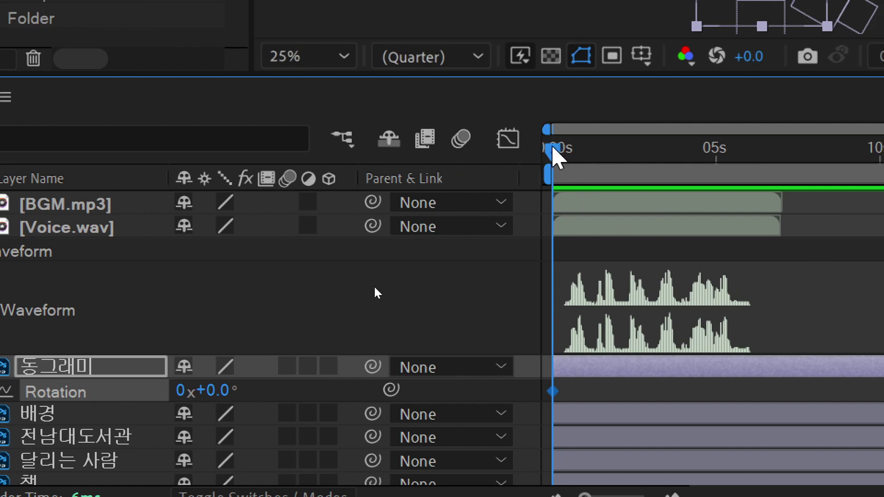
Add a -60° Rotation keyframe to the 동그래미 layer at the second voice burst, about 1.7 s
drag(558, 146, 608, 149)
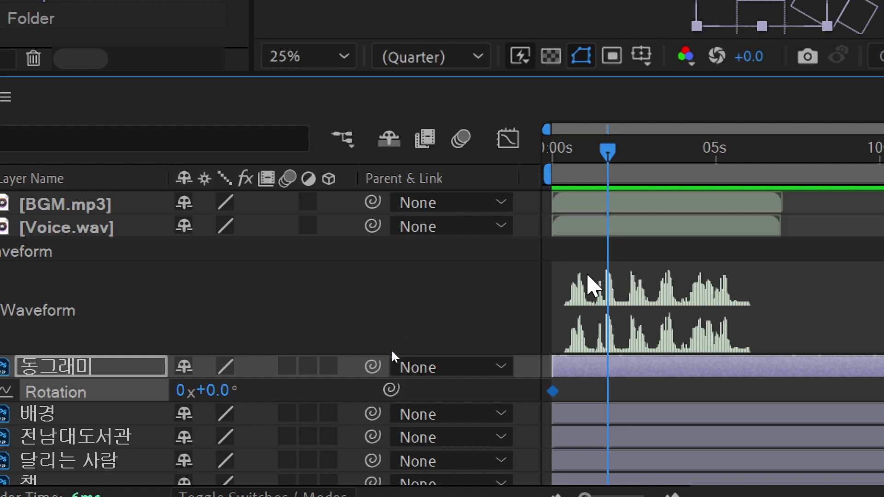
click(221, 392)
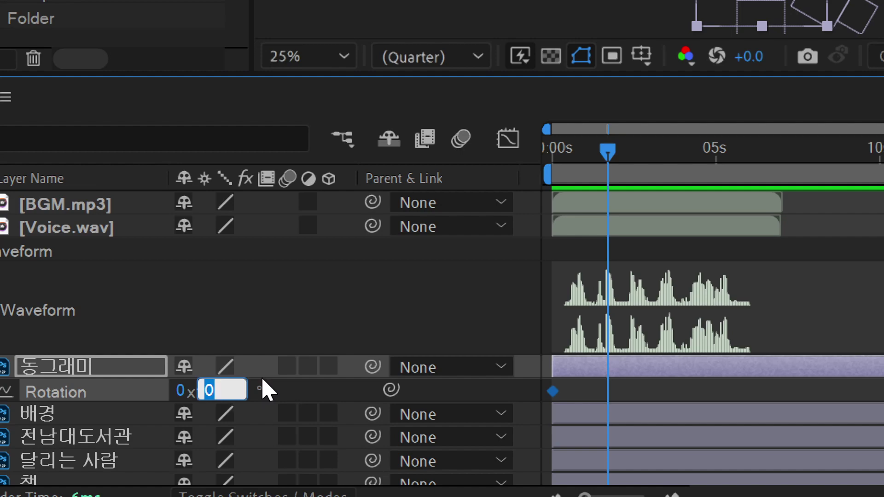
text(-60)
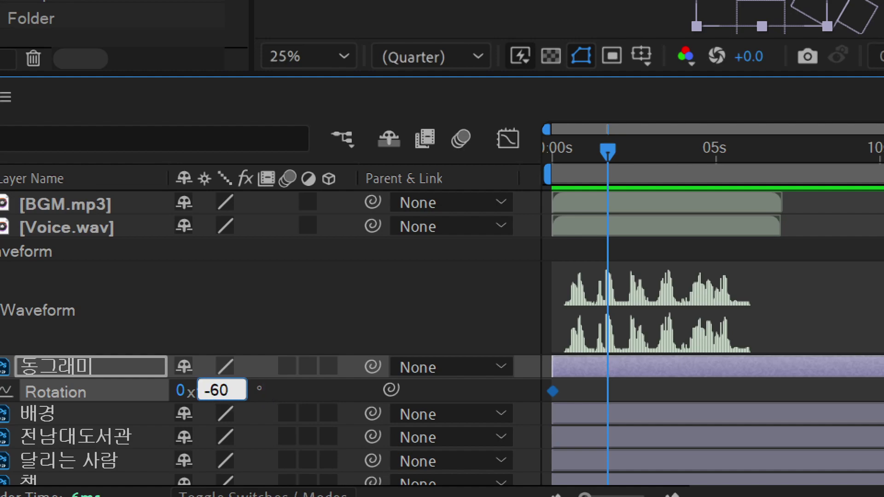
click(303, 399)
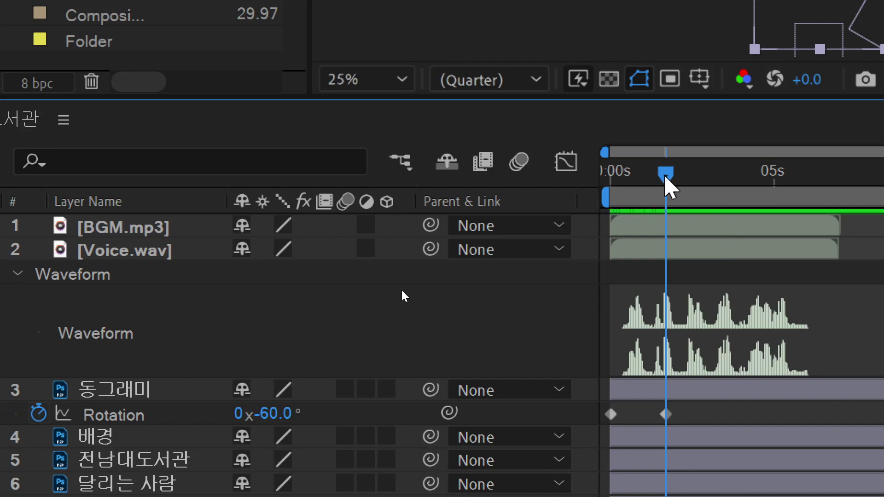
Move the -60° Rotation keyframe to about 1.4 s, where the second voice burst begins in the waveform
drag(666, 174, 689, 183)
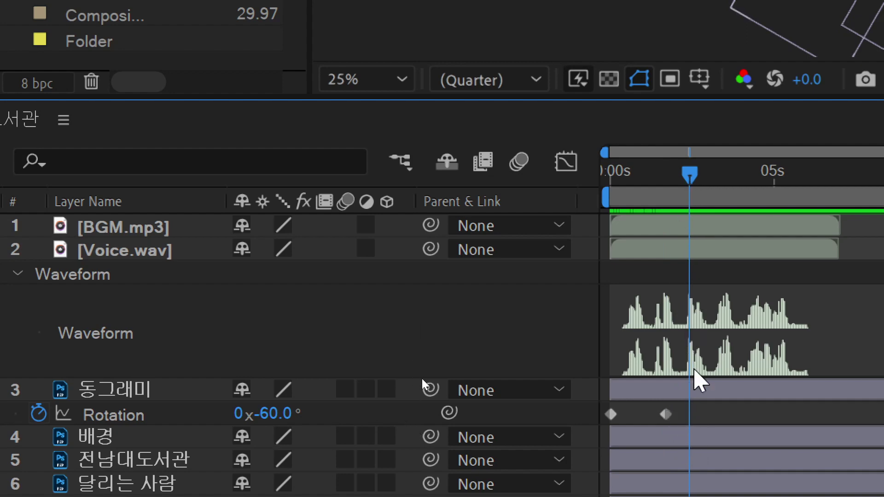
drag(690, 179, 657, 183)
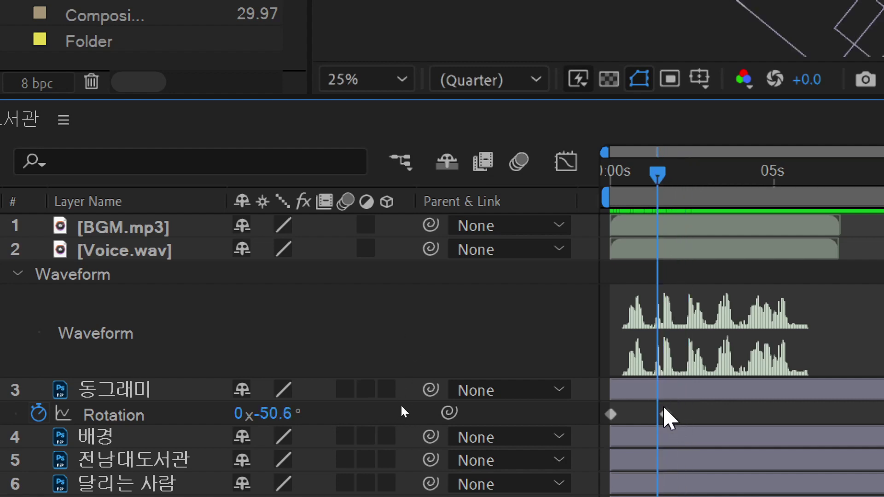
drag(665, 414, 657, 420)
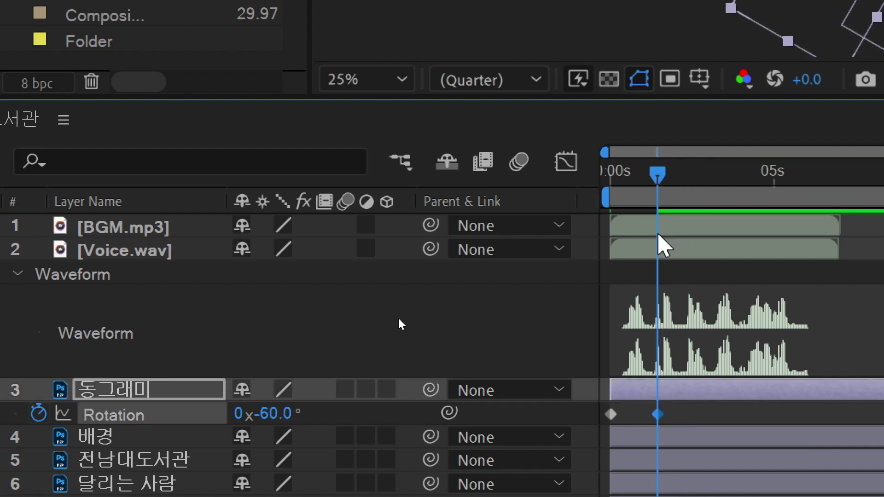
Add a -120° Rotation keyframe to the 동그래미 layer at the third voice burst, about 2.5 s
click(665, 182)
drag(678, 176, 699, 170)
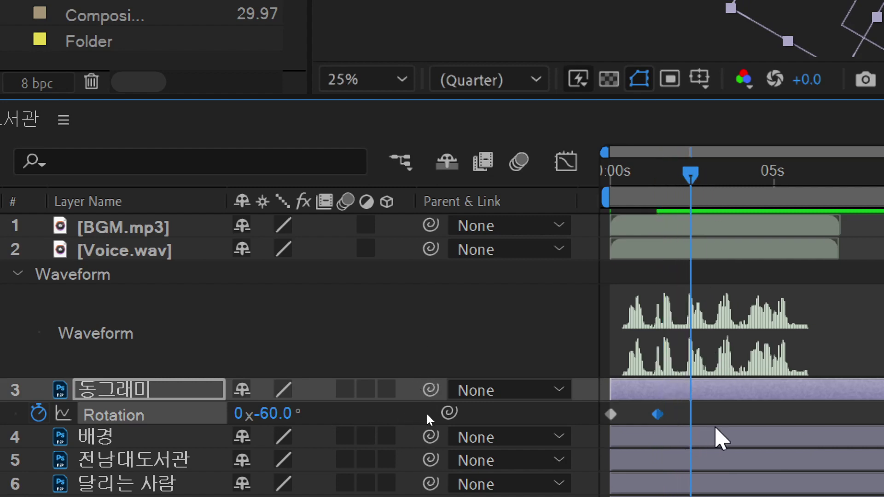
click(274, 413)
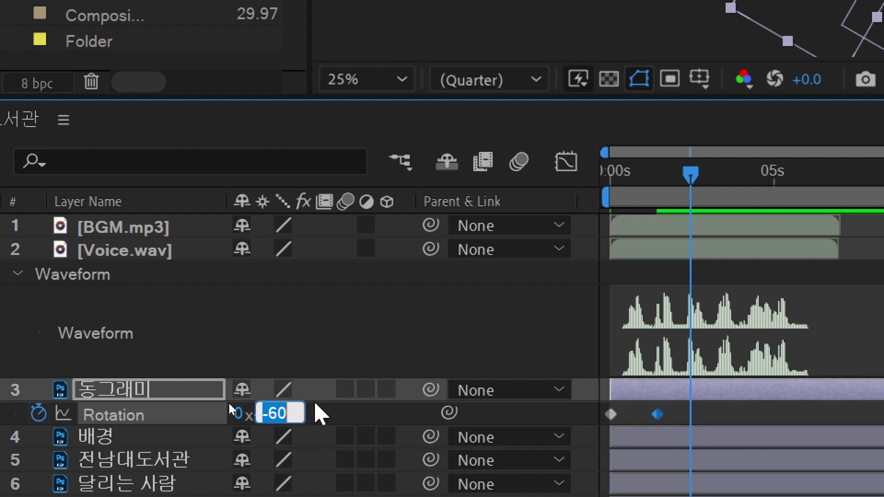
key(Right)
text(-30)
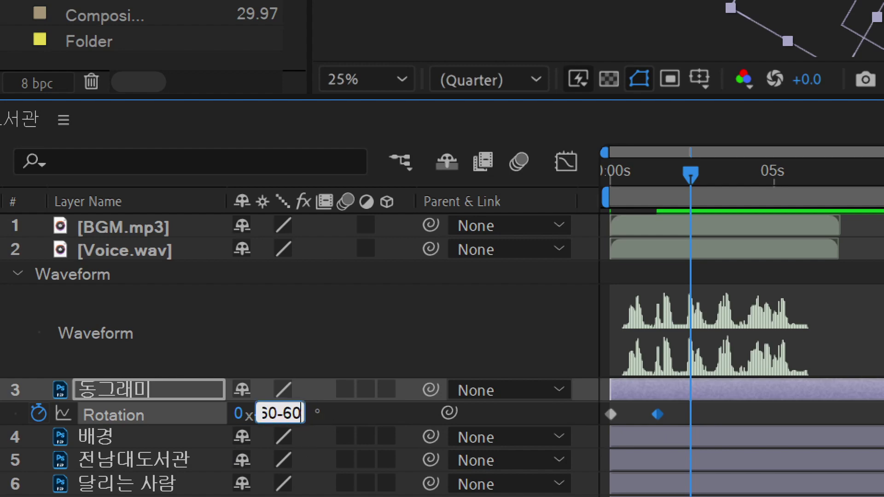
click(359, 412)
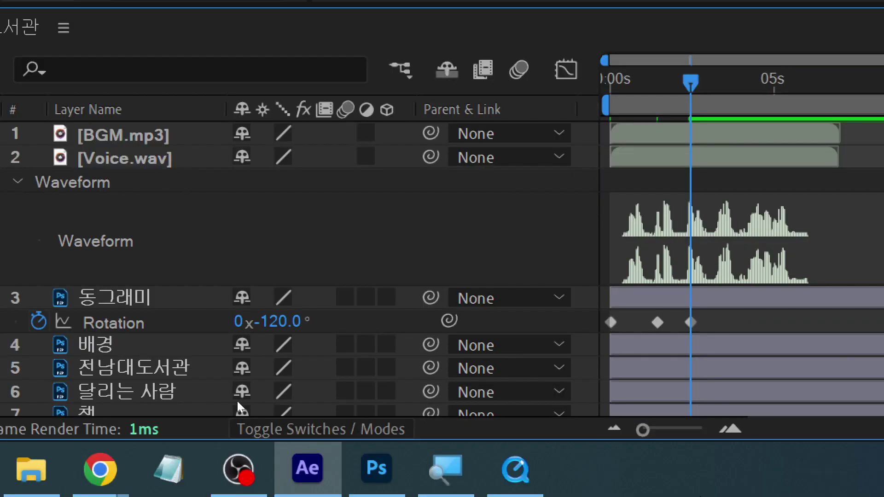
scroll(328, 410, down, 5)
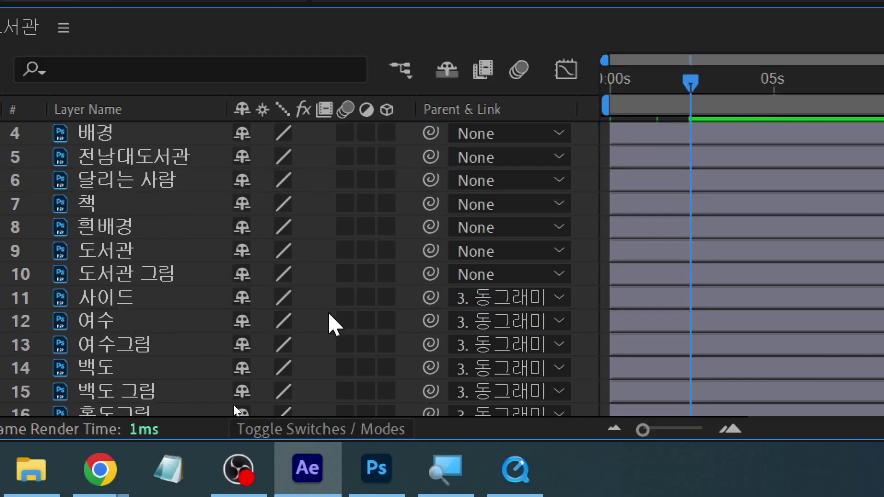
scroll(331, 322, down, 3)
scroll(157, 350, up, 4)
scroll(155, 347, up, 5)
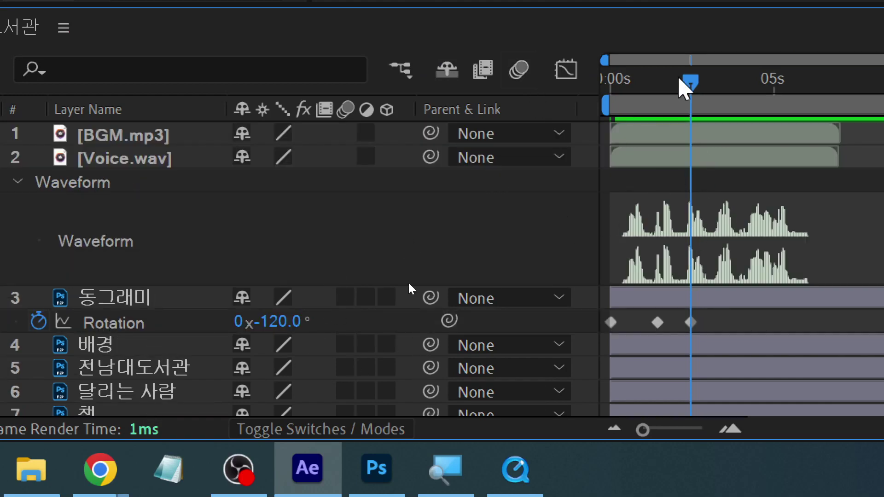
View the composition larger at 100% and preview the rotation with the sound from the beginning twice
mouse_move(691, 92)
mouse_down()
mouse_move(590, 85)
mouse_move(718, 98)
mouse_move(700, 104)
mouse_up()
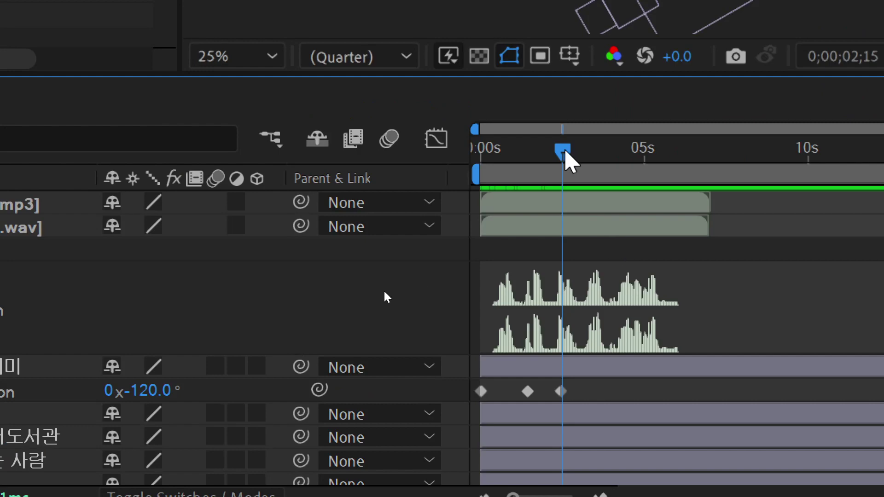
drag(568, 396, 457, 406)
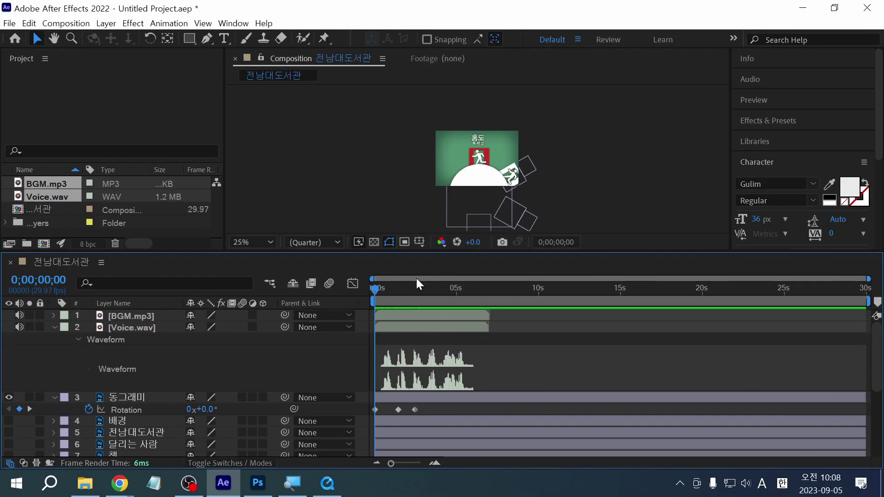
scroll(396, 195, up, 4)
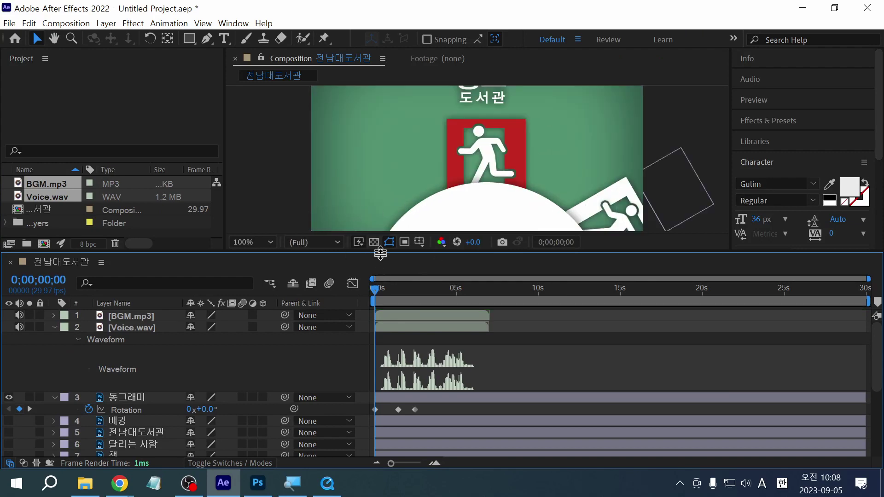
drag(377, 250, 375, 300)
key(space)
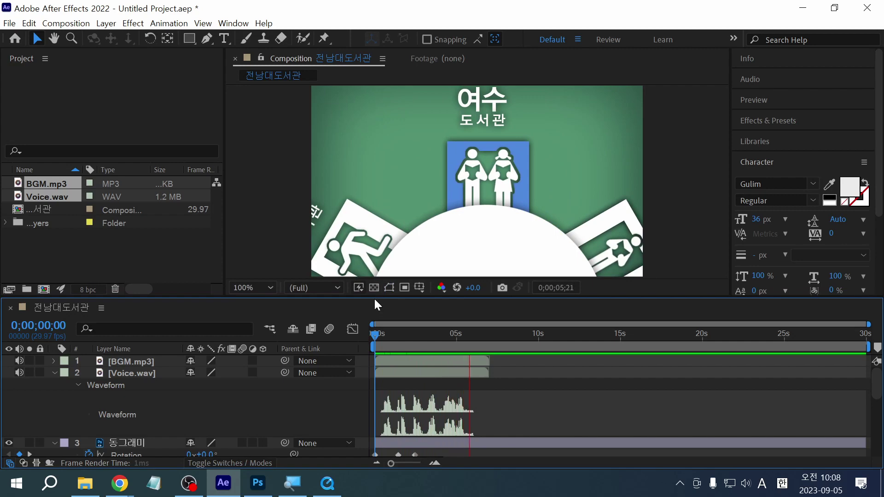
key(space)
key(Home)
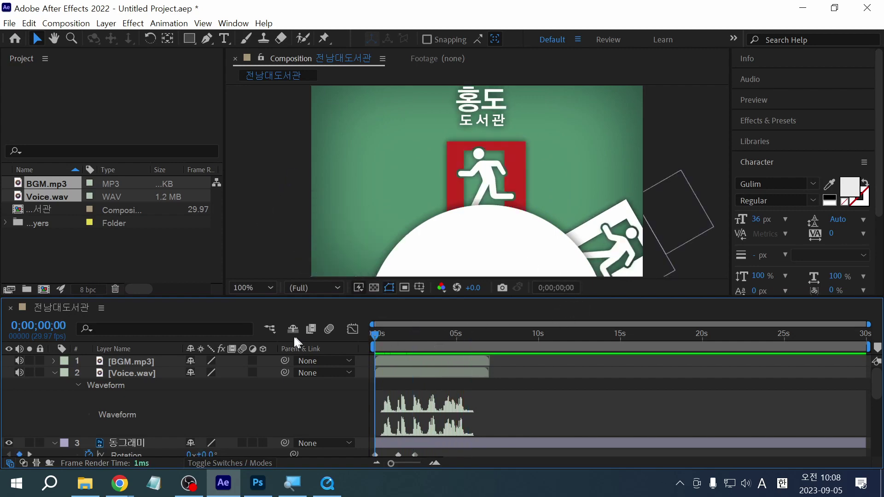
key(space)
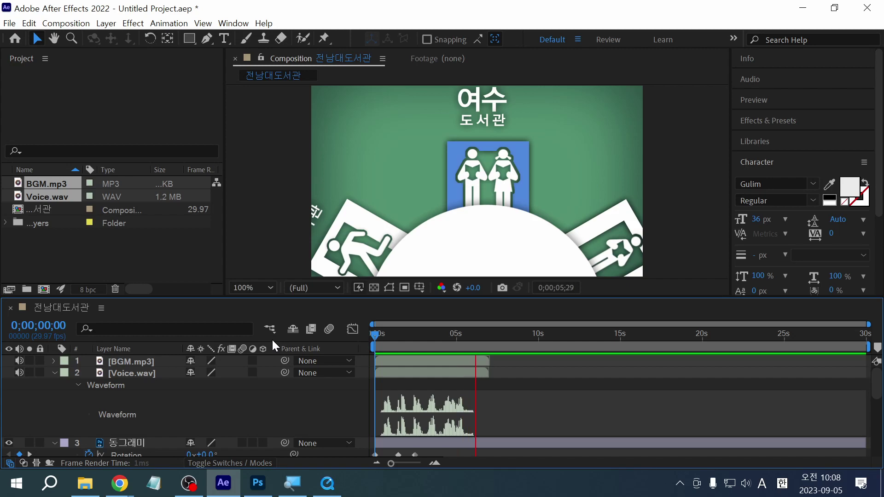
key(space)
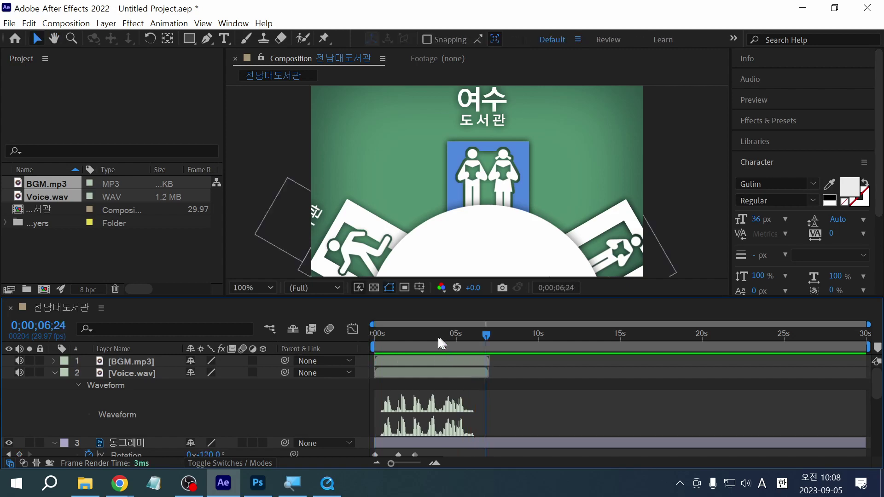
End the work area at 0;00;08;08, past the end of both audio clips, and trim the composition to the work area
drag(442, 342, 489, 338)
scroll(496, 355, down, 2)
scroll(492, 371, up, 2)
drag(505, 290, 505, 188)
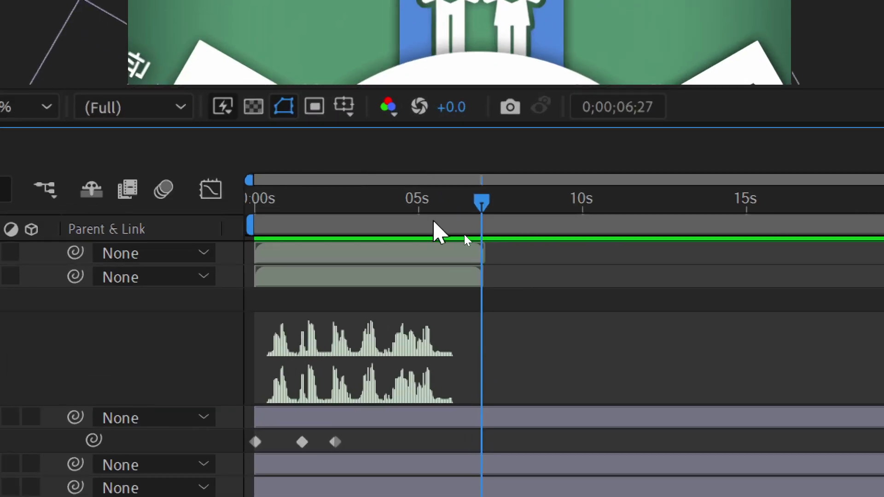
drag(491, 205, 528, 216)
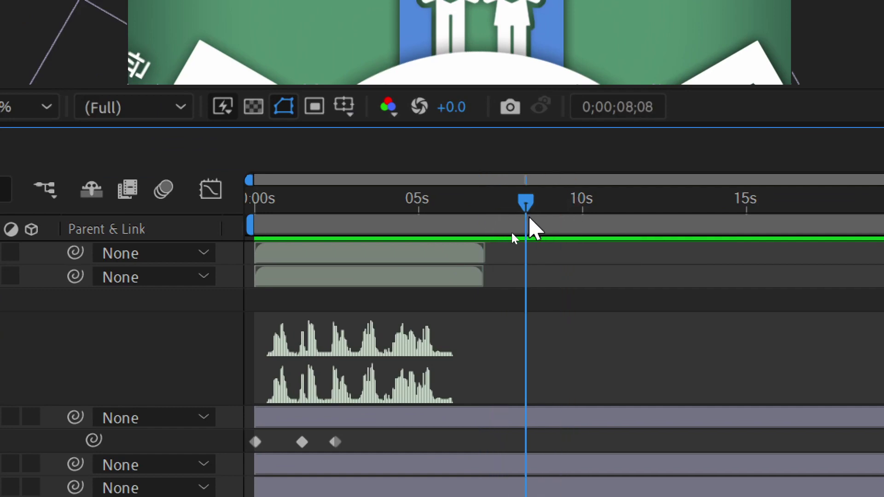
key(n)
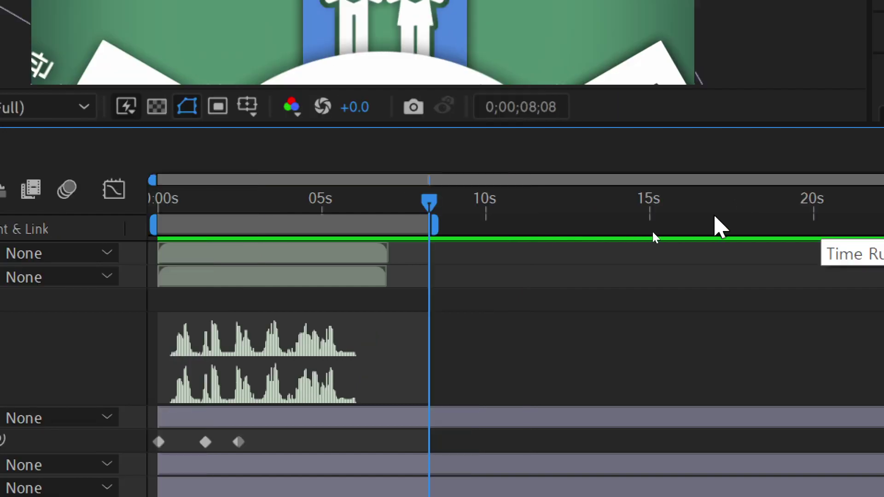
right_click(380, 227)
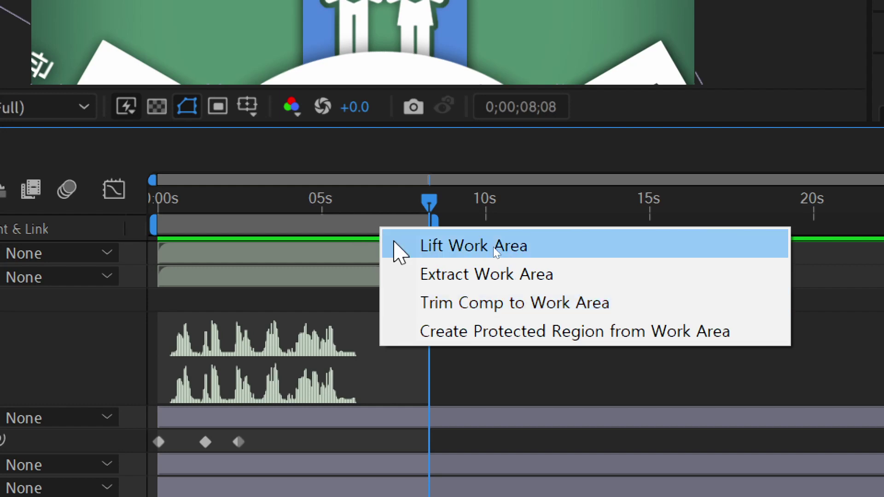
click(419, 302)
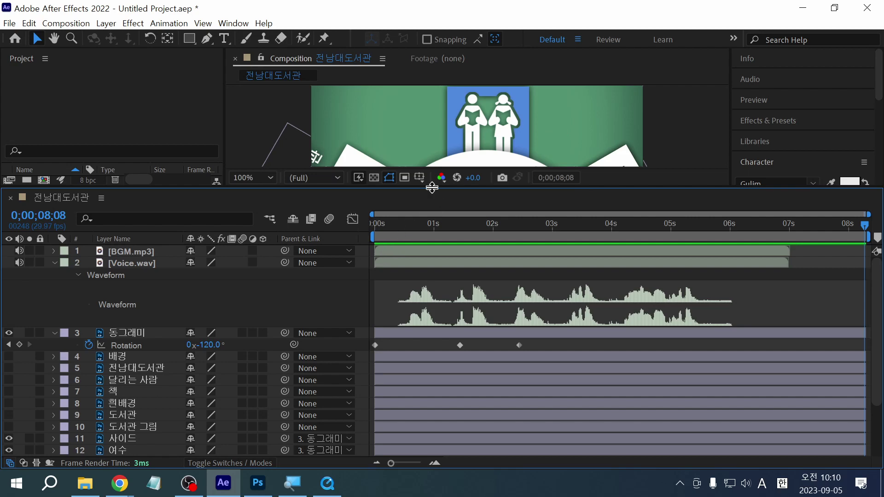
Give the composition view more height and move the playhead back to the start of the composition
drag(434, 186, 412, 254)
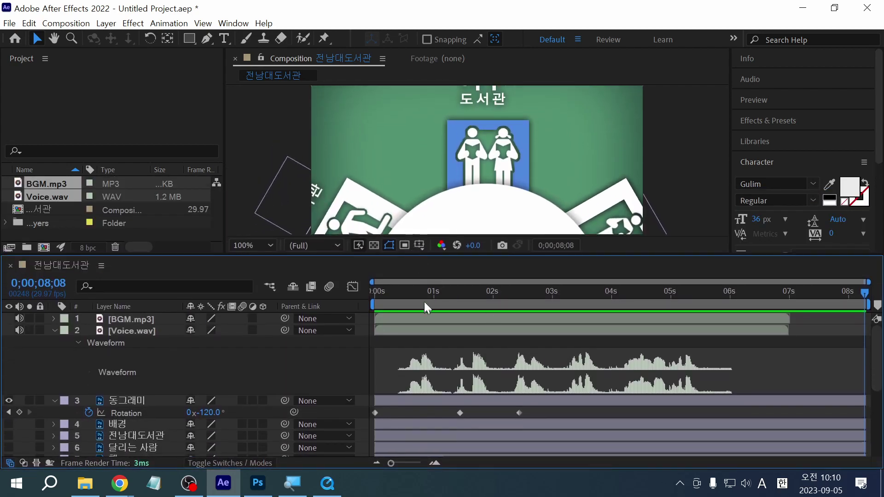
drag(396, 294, 333, 281)
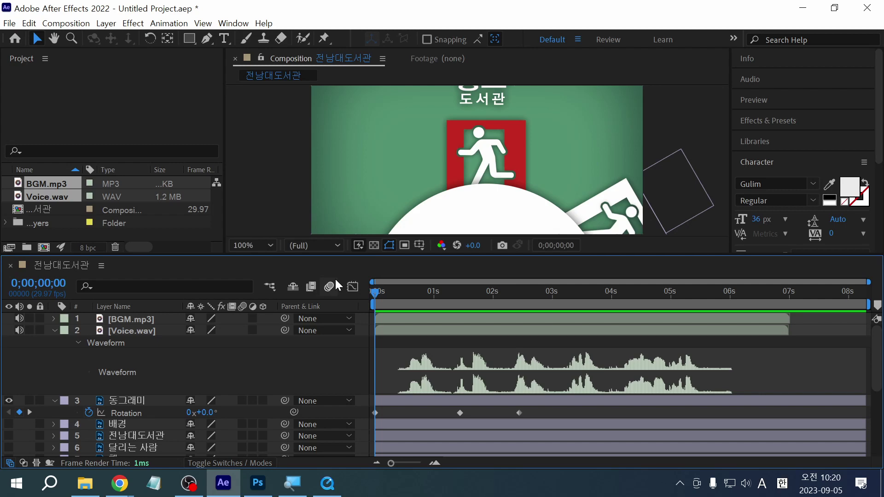
click(374, 412)
Replay the 완성 도서관 reference video from its start, rewind it to the 도서관 scene at 00:00:02, and return to After Effects
click(326, 484)
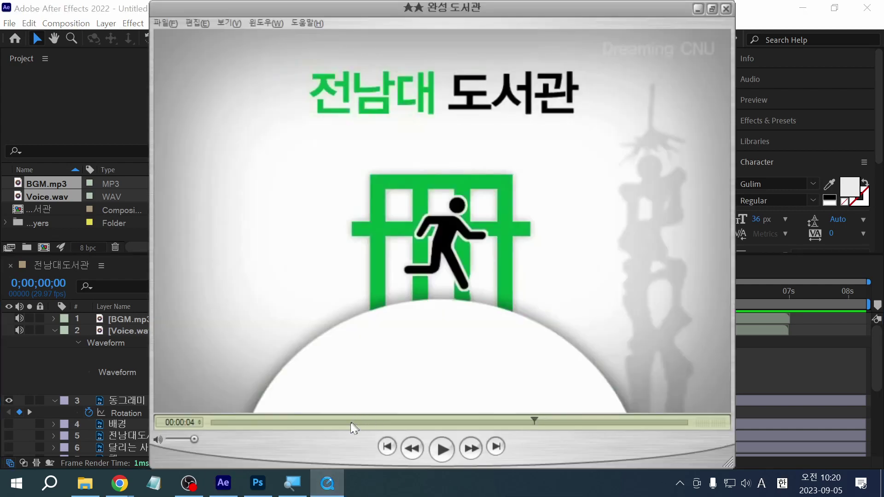
drag(353, 428, 209, 433)
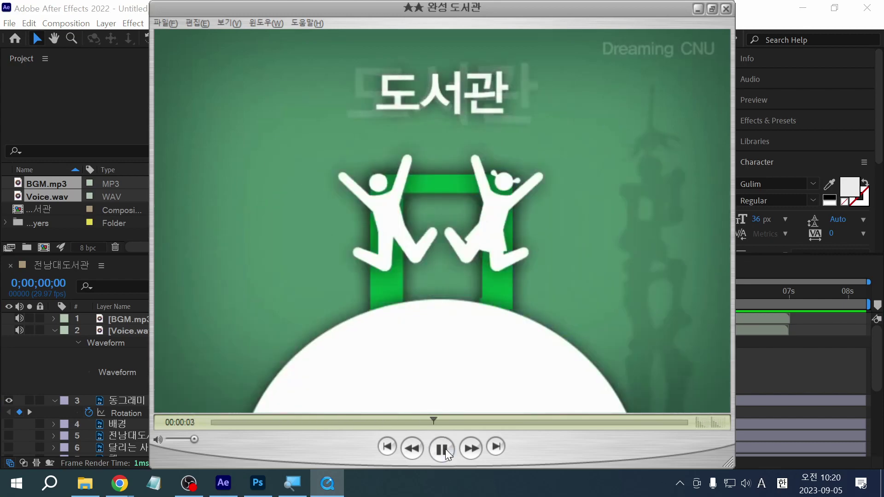
click(442, 449)
drag(468, 421, 417, 430)
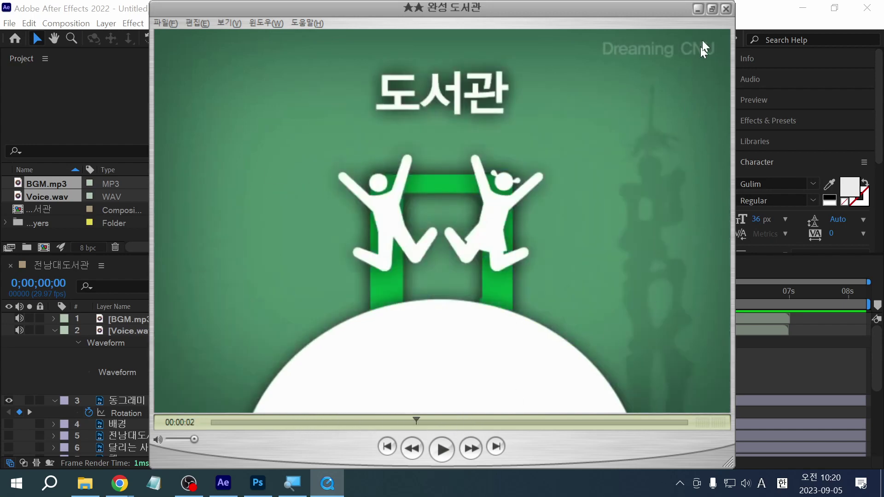
click(754, 13)
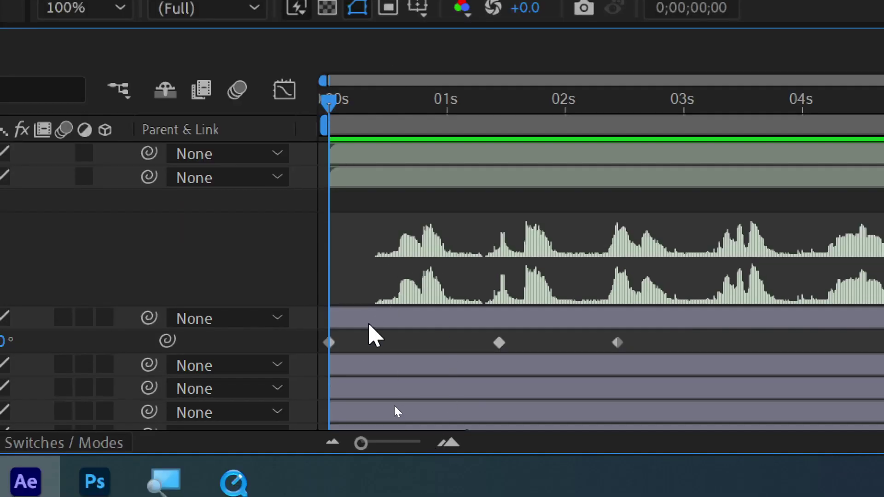
Move the 0° Rotation keyframe to about 1.1 s, just before the -60° keyframe, and place the playhead at 0;00;01;13
click(329, 356)
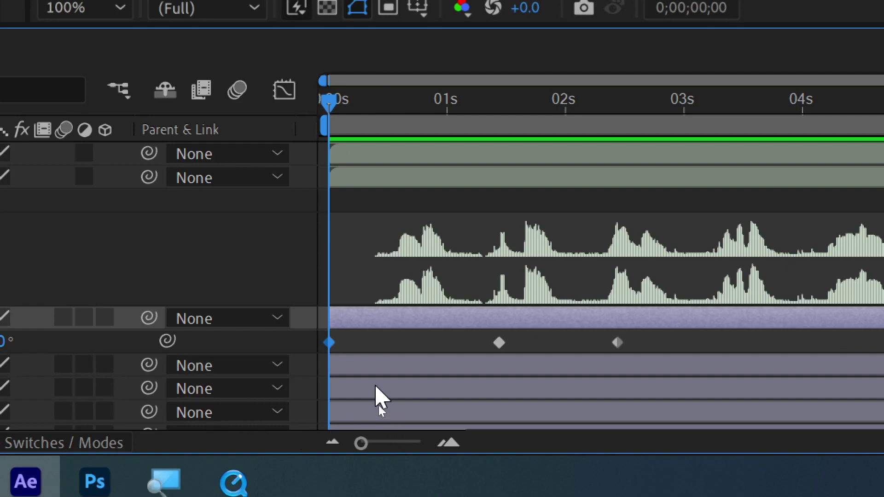
mouse_move(335, 342)
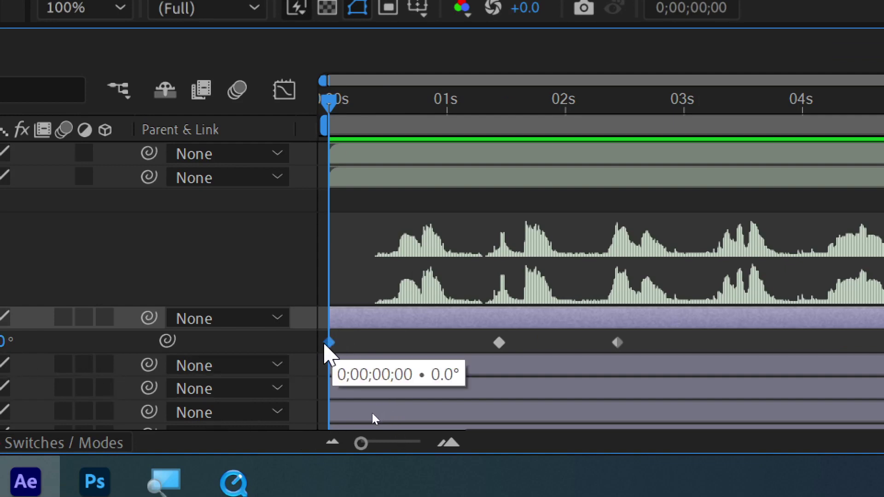
drag(335, 343, 468, 354)
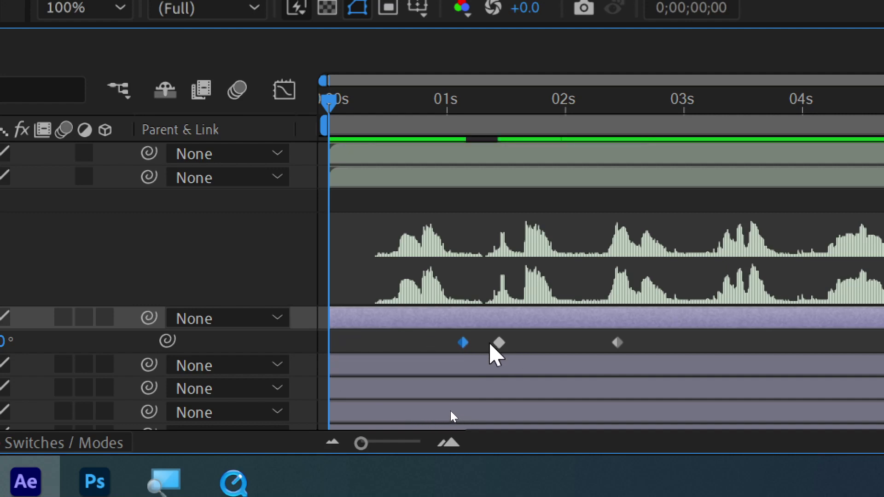
drag(434, 115, 501, 123)
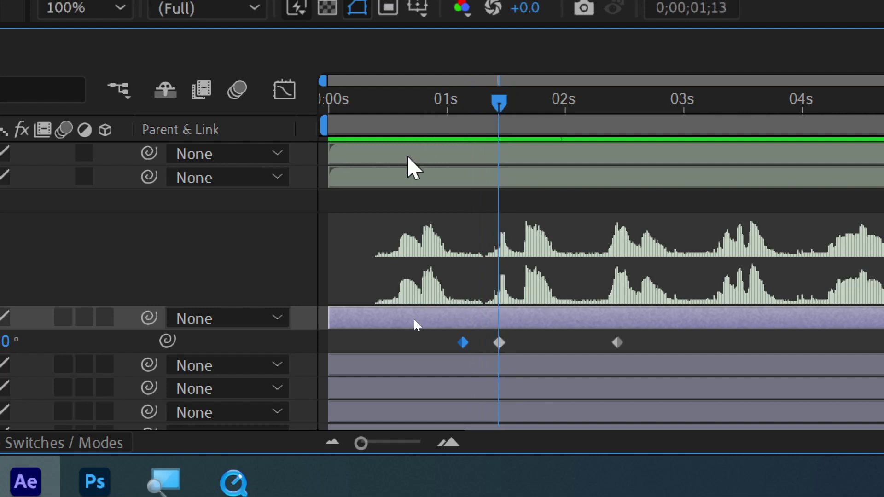
Move the 0° Rotation keyframe to 0;00;01;03, ten frames before the -60° keyframe at 0;00;01;13
key(j)
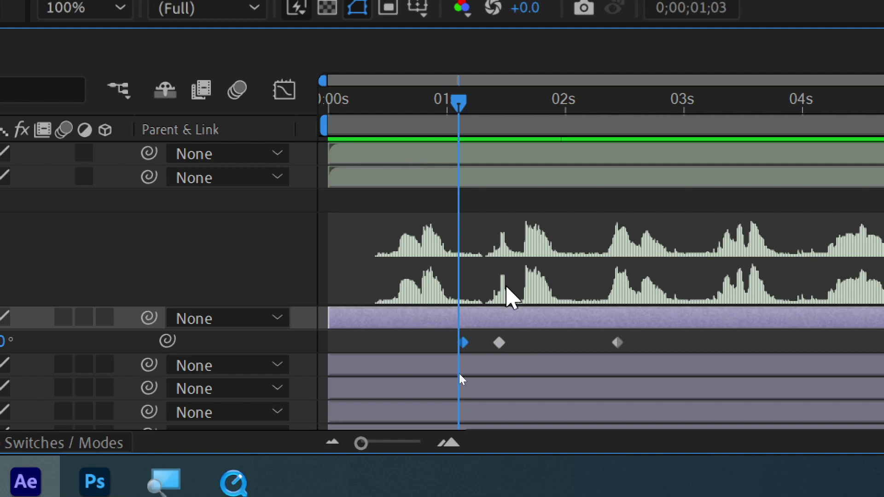
drag(460, 108, 499, 109)
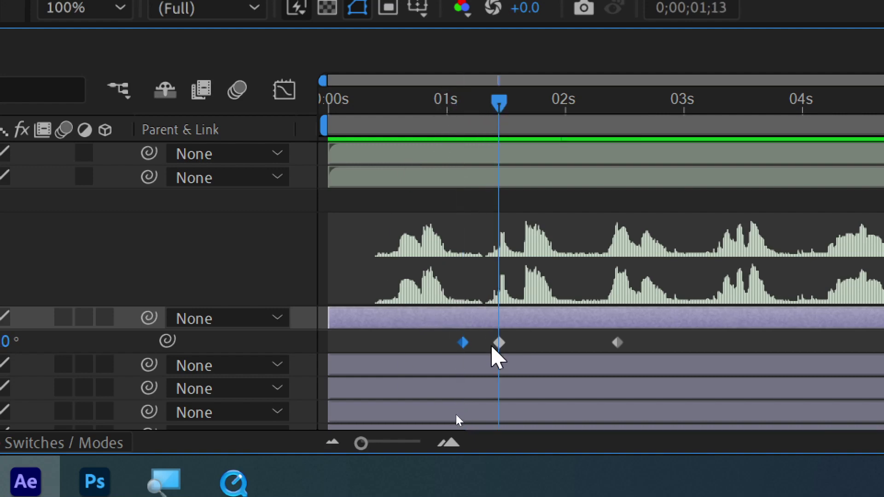
mouse_move(494, 347)
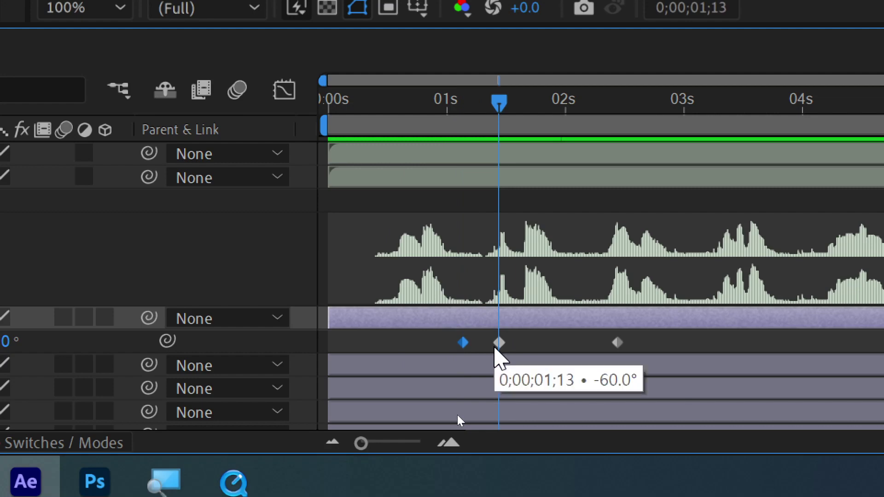
key(shift+Page_Up)
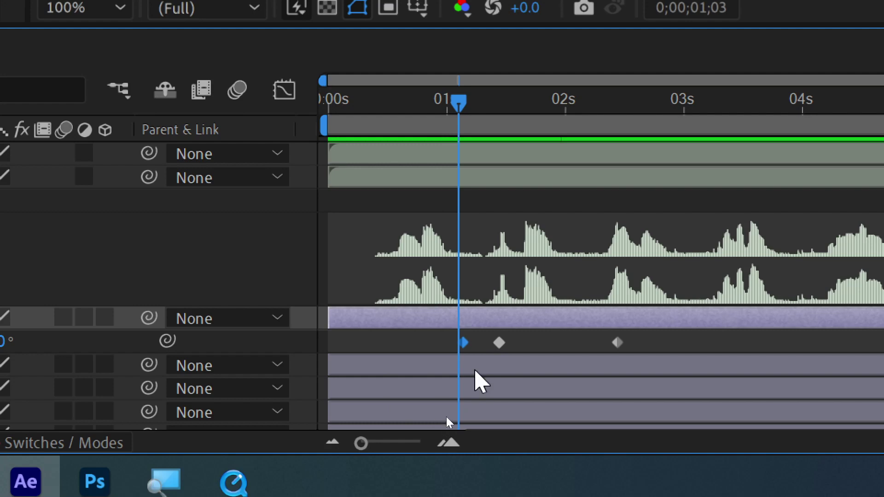
mouse_move(461, 346)
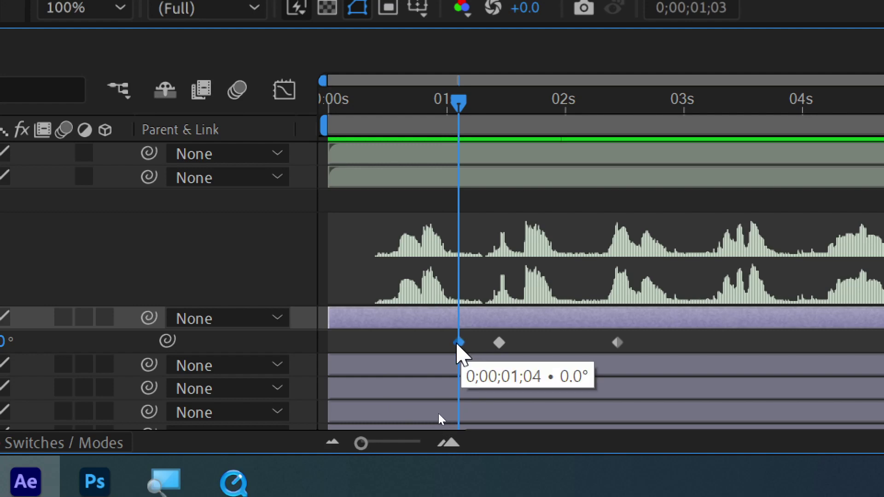
drag(461, 343, 458, 343)
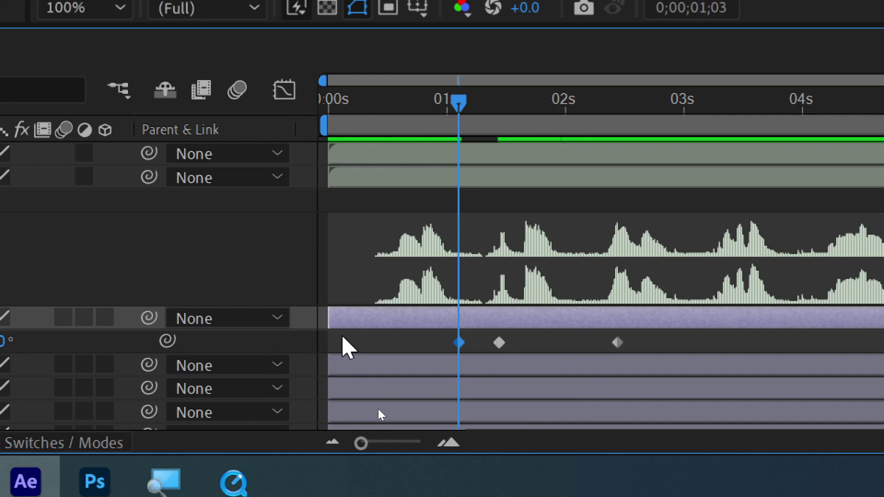
click(344, 348)
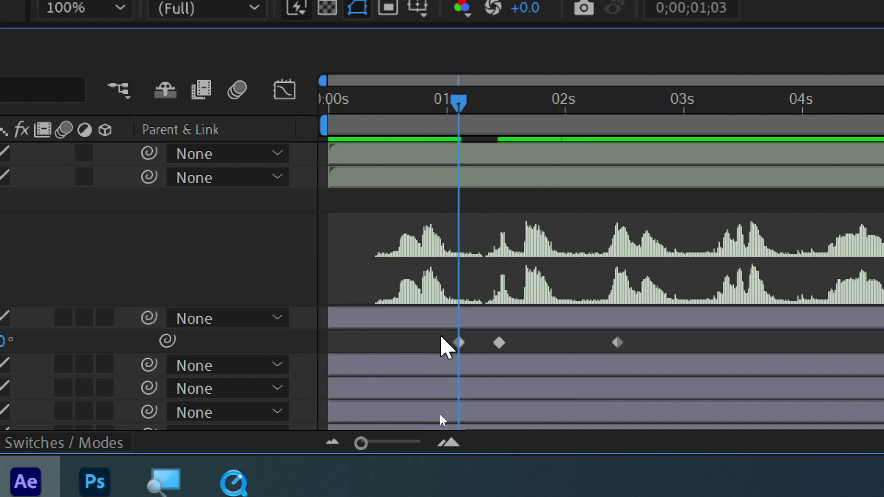
click(458, 343)
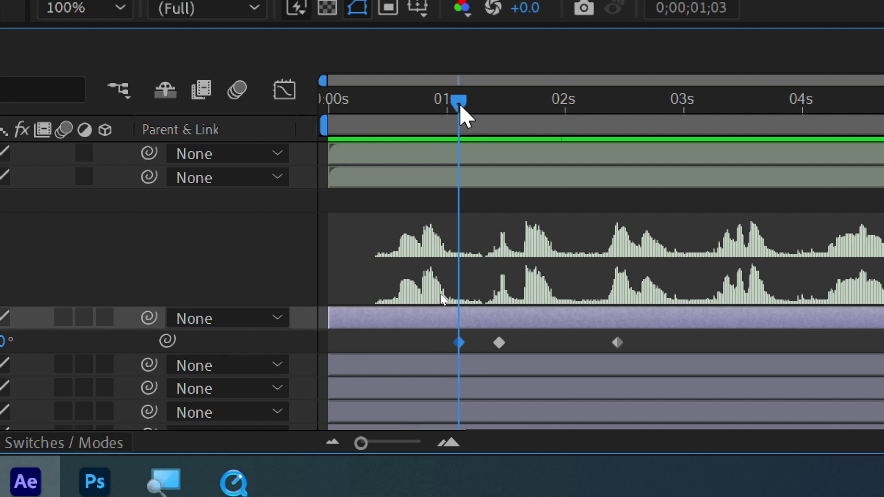
Copy the -60° Rotation keyframe to 0;00;02;03, ten frames before the -120° keyframe at 0;00;02;13
drag(460, 103, 617, 192)
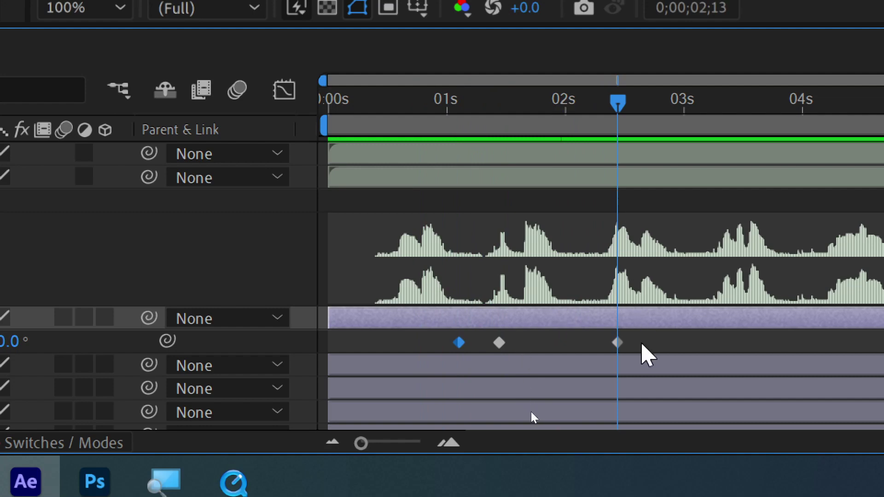
drag(639, 336, 606, 346)
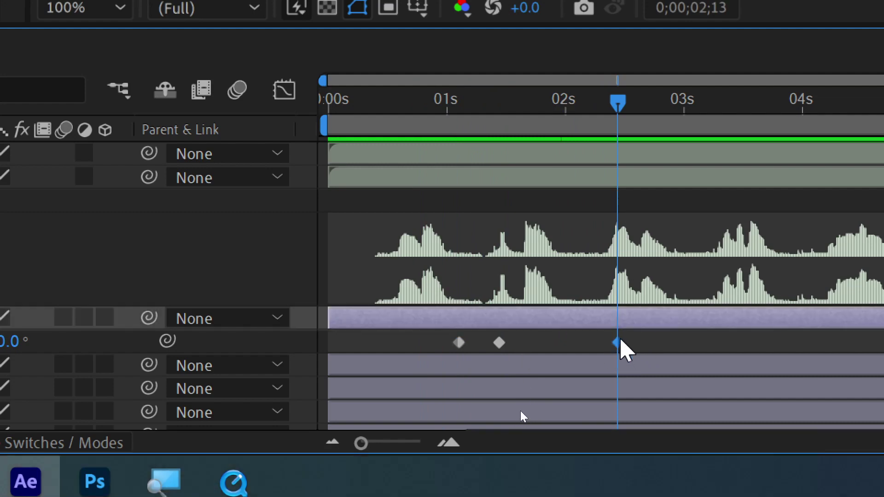
mouse_move(622, 349)
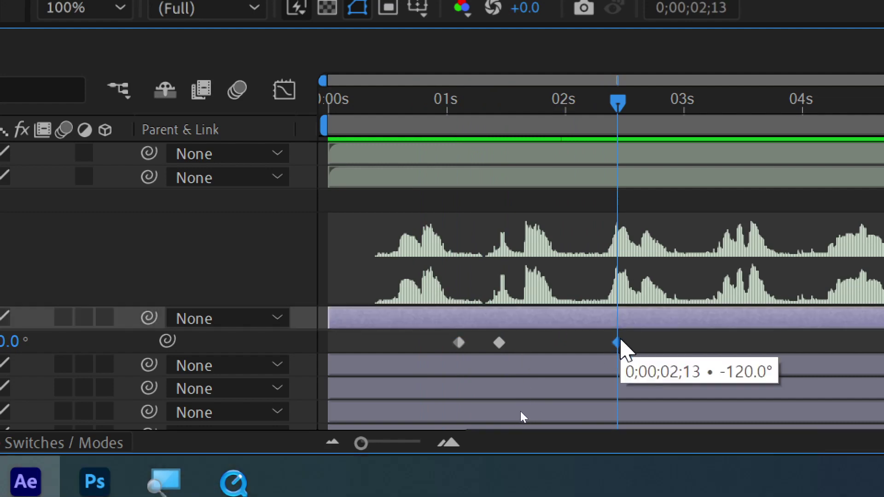
key(shift+Page_Up)
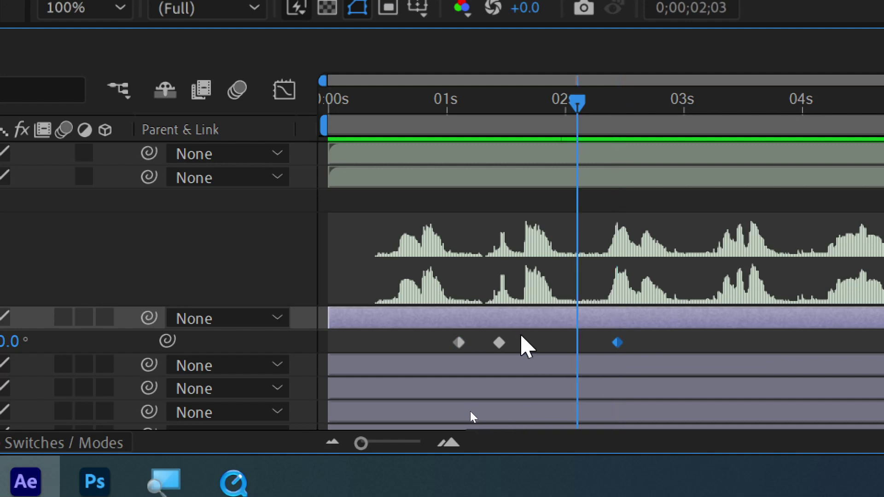
click(499, 343)
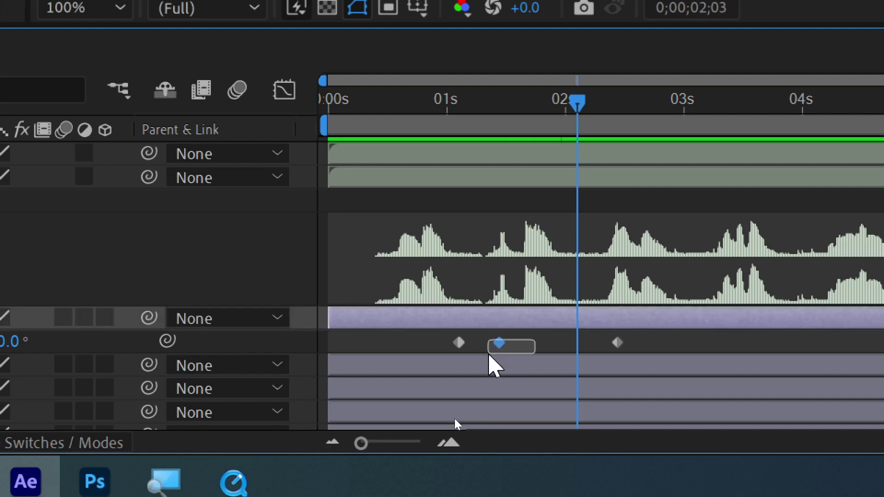
key(ctrl+v)
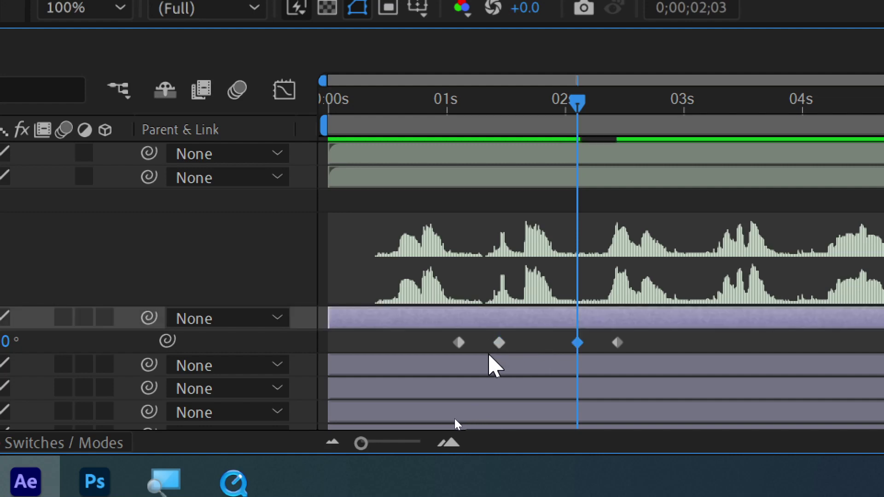
Scrub through the rotation keyframes and preview the animation twice from the start of the composition
drag(591, 120, 569, 134)
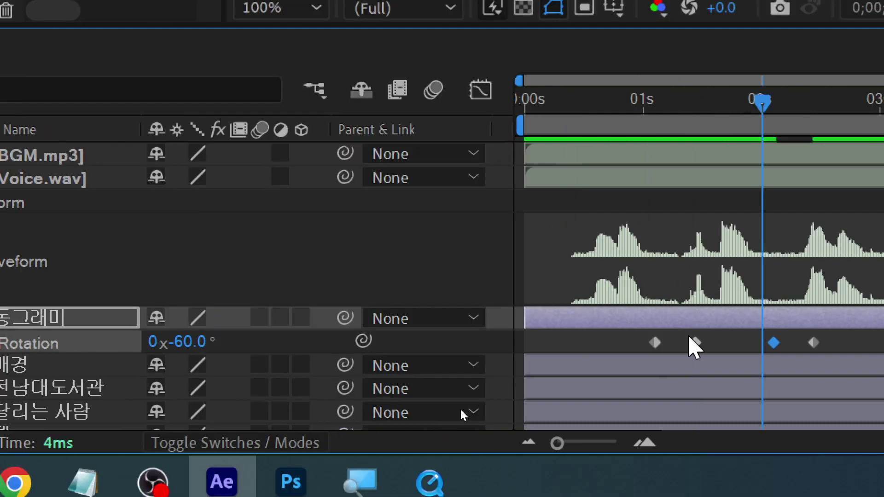
drag(749, 102, 711, 145)
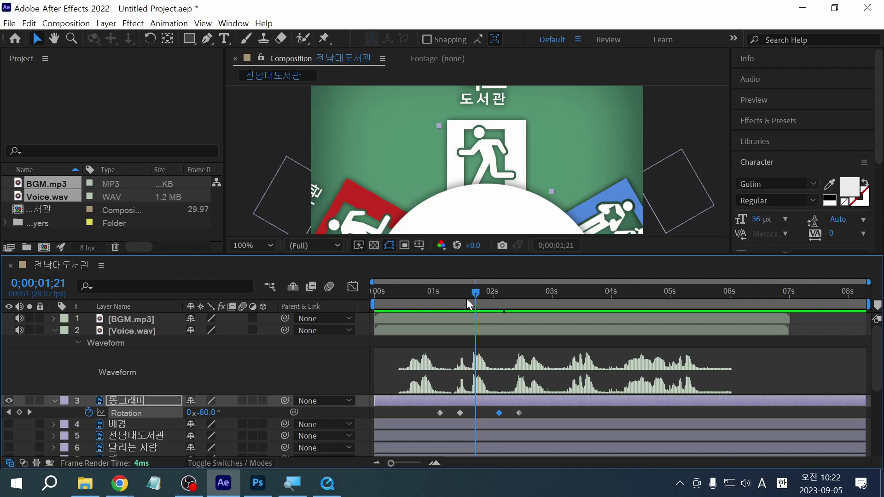
key(space)
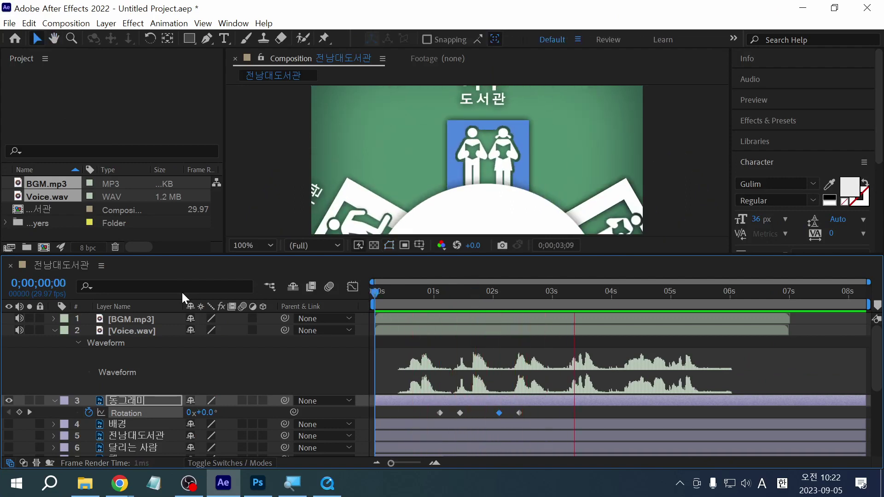
key(space)
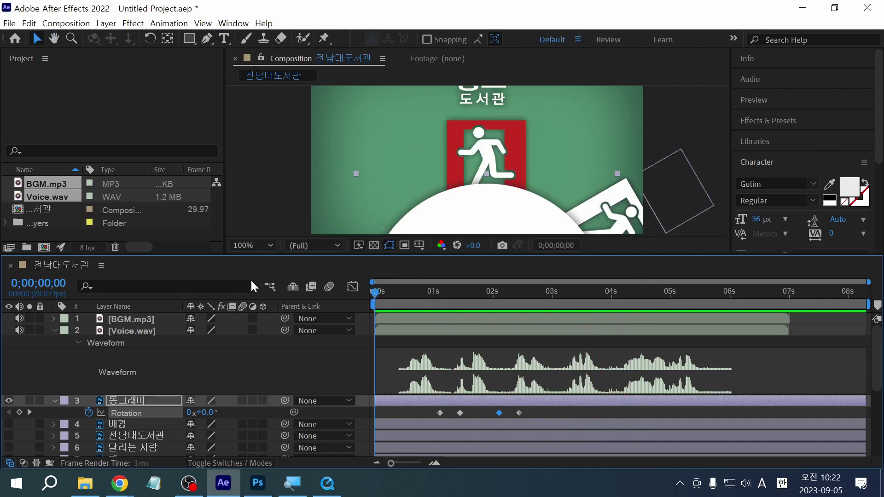
key(space)
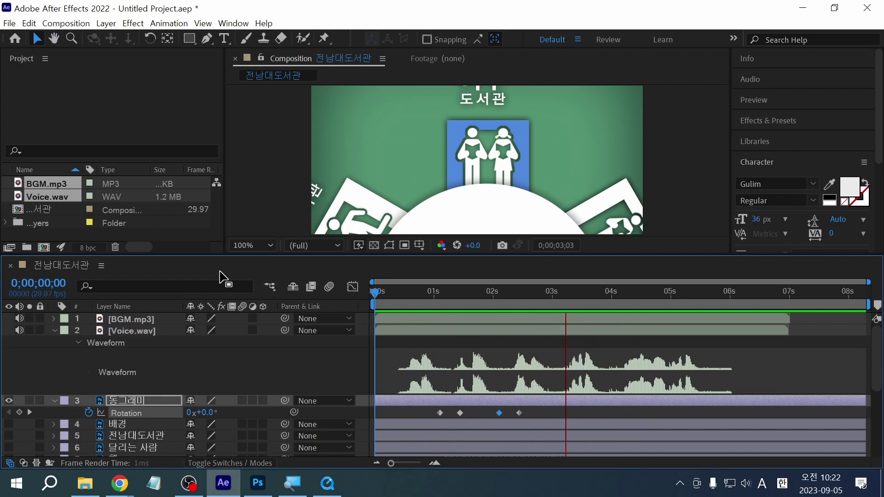
key(space)
Shift the 0° and the copied -60° Rotation keyframes together to about 1.25 s and 2.25 s, and replay the animation from the start
drag(440, 297, 460, 308)
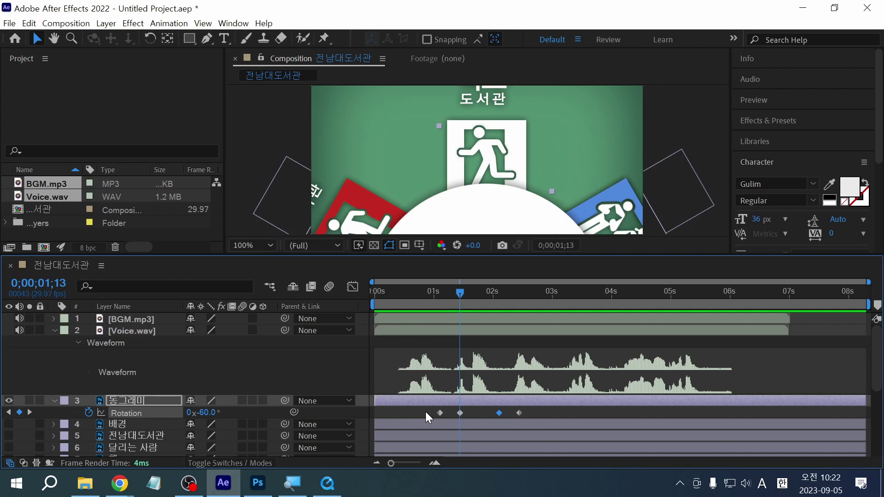
drag(439, 413, 446, 416)
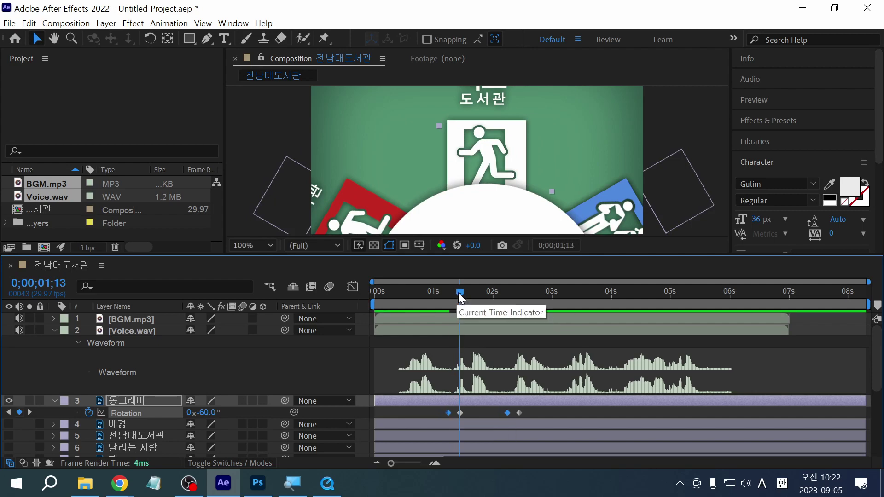
drag(459, 292, 281, 301)
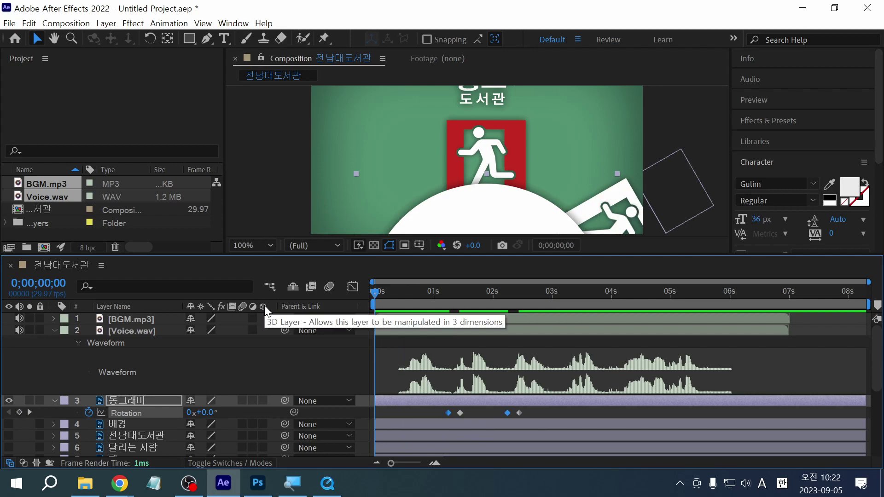
key(space)
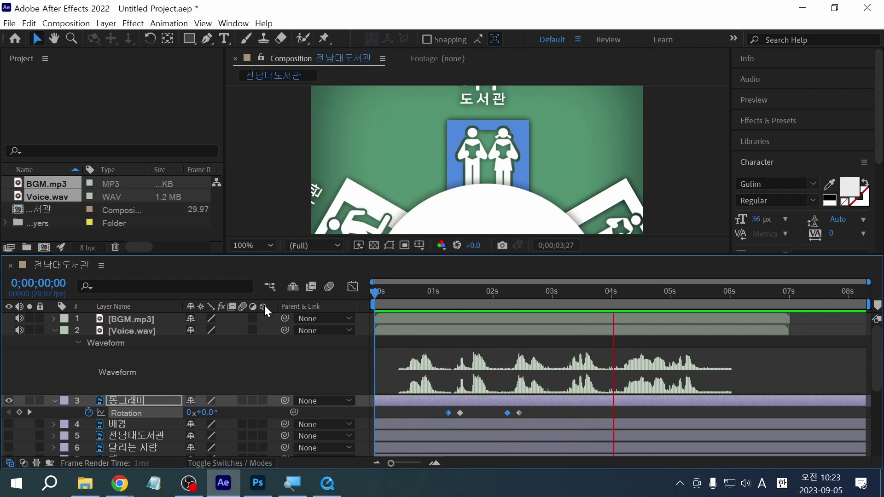
key(space)
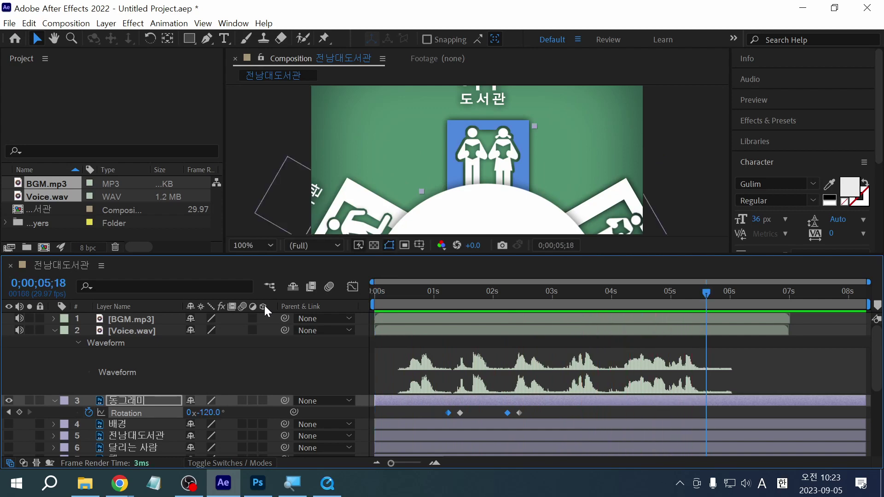
drag(467, 298, 318, 299)
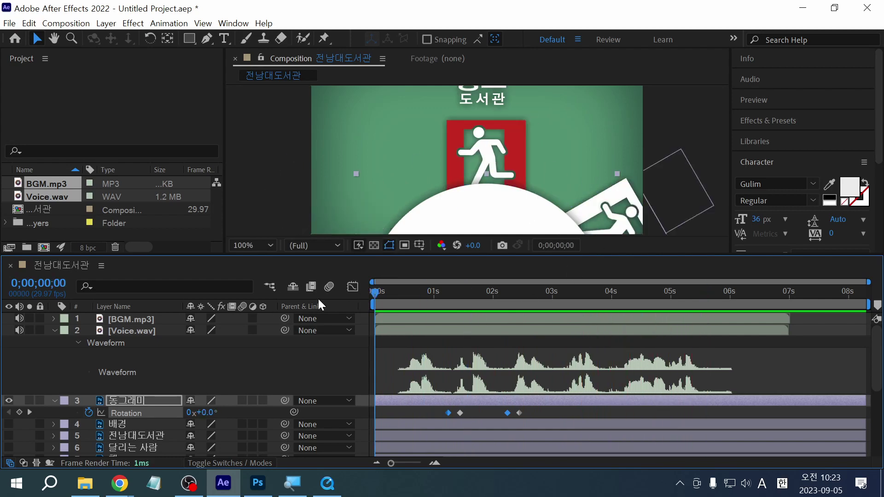
Enlarge the composition view, pan it to show the whole 홍도 도서관 sign, and deselect the layer
drag(398, 255, 387, 312)
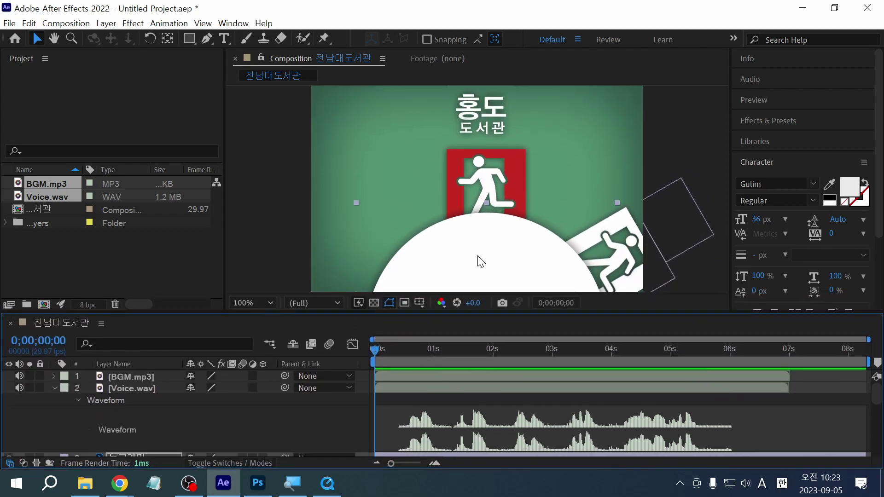
key(h)
drag(480, 253, 498, 261)
key(v)
click(289, 259)
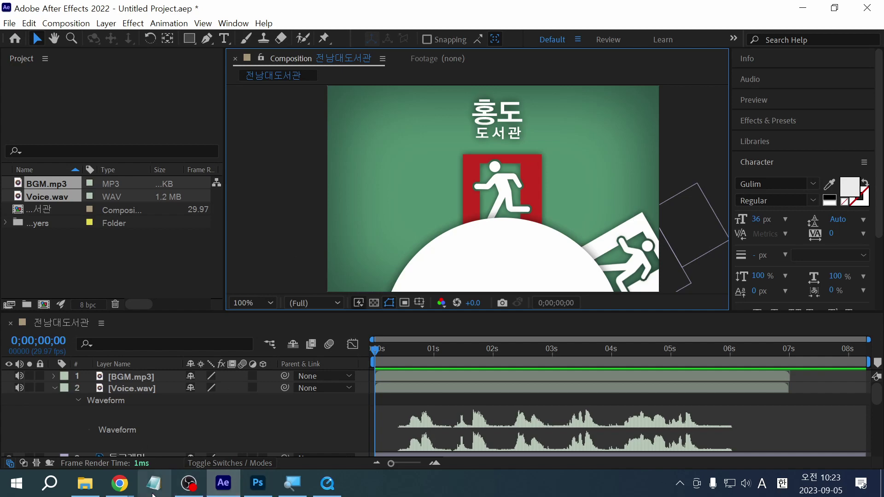
Write the enlarged note "압축...." in Notepad, erase it, and return to After Effects
click(152, 492)
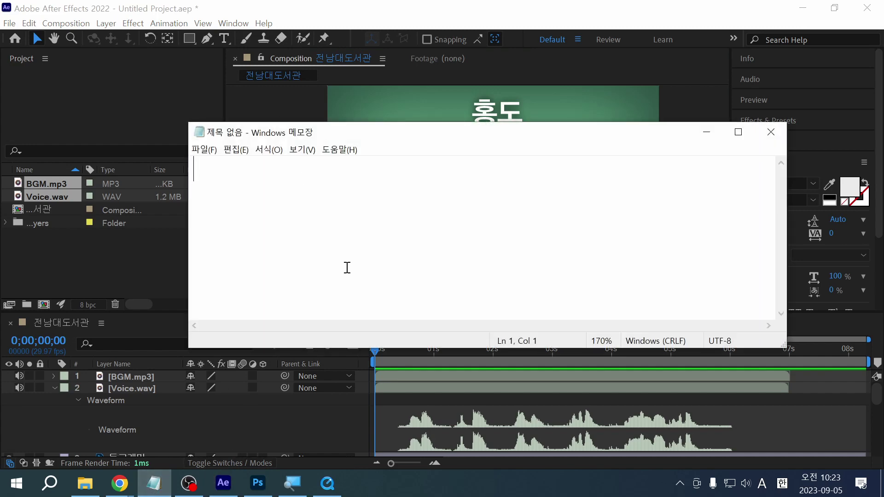
ctrl+scroll(347, 268, up, 20)
key(Hangul)
text(압축)
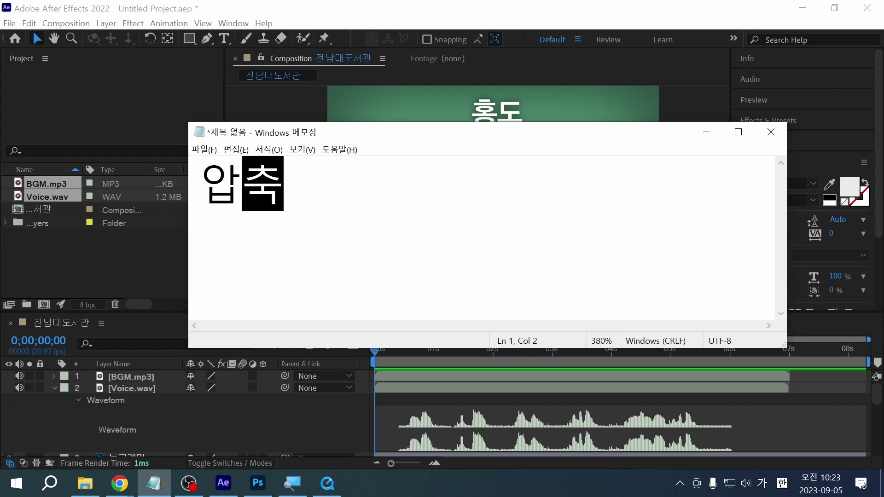
text(....)
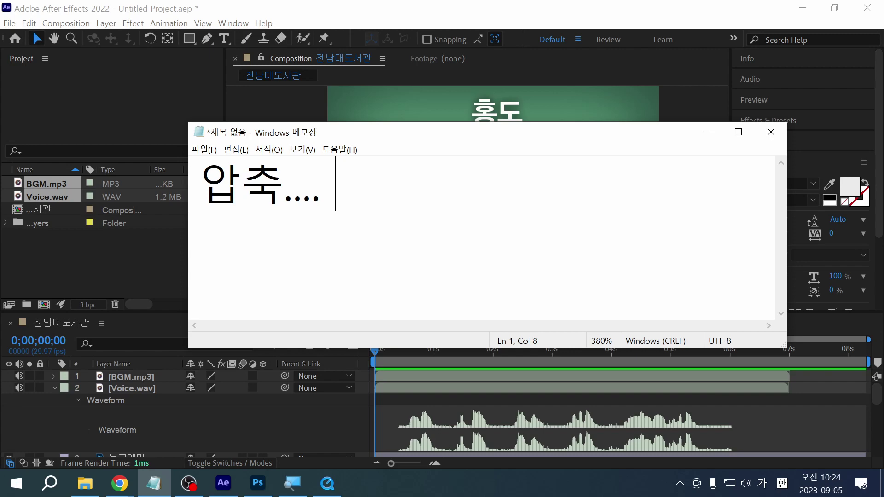
key(ctrl+a)
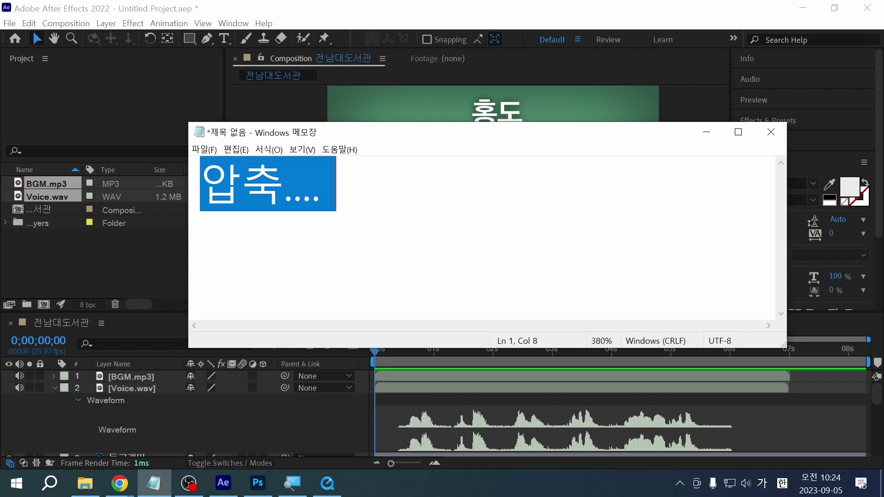
key(BackSpace)
key(alt+Tab)
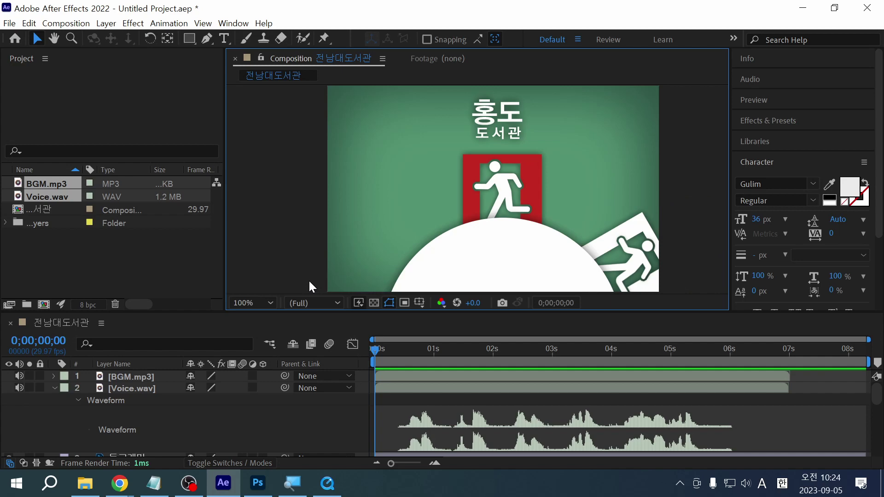
Preview the sign rotation with the voice track in the enlarged view and return the playhead to the start
key(space)
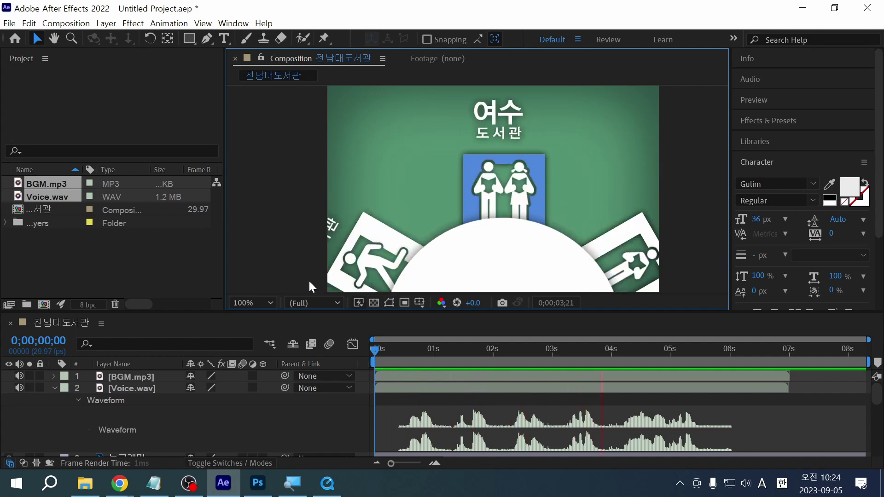
key(space)
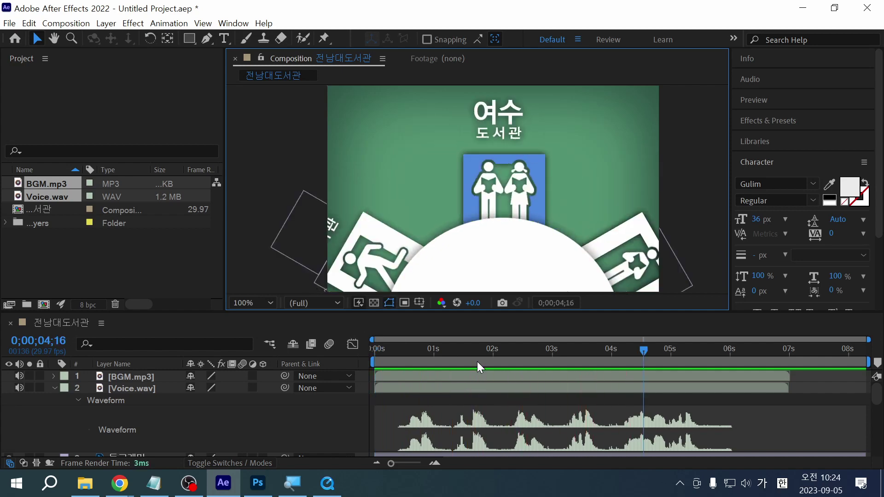
key(Home)
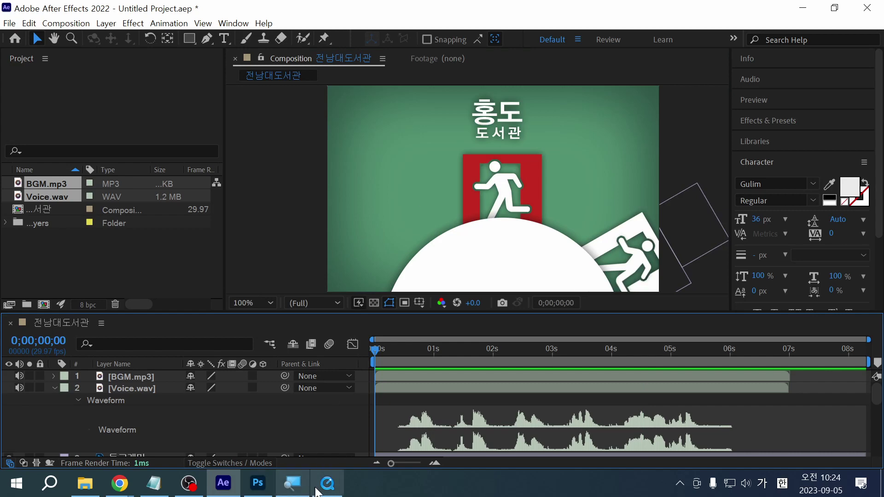
Switch to the finished reference video in QuickTime, play its opening and examine the paused frame with the ghosted 홍도 도서관 title
click(322, 486)
click(386, 447)
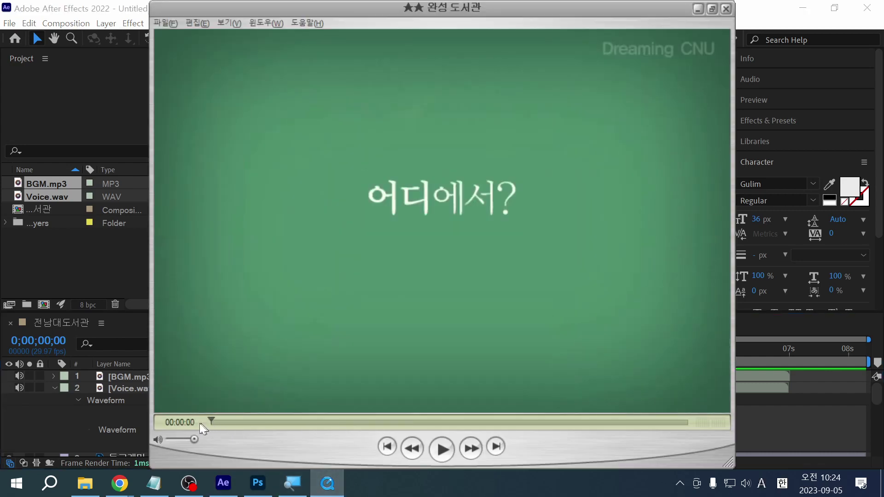
click(446, 449)
click(442, 449)
mouse_move(268, 421)
mouse_down()
mouse_move(217, 420)
mouse_move(253, 411)
mouse_up()
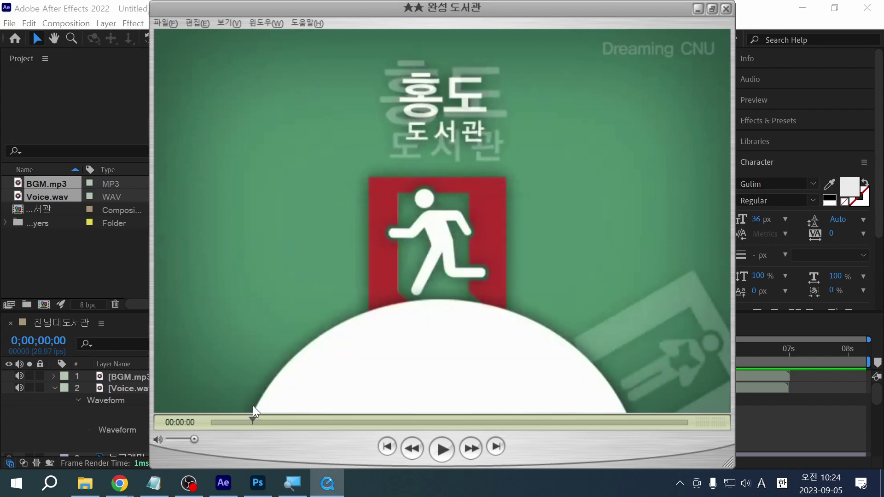
mouse_move(525, 144)
mouse_down()
mouse_move(447, 172)
mouse_move(374, 133)
mouse_move(389, 80)
mouse_move(419, 60)
mouse_move(506, 80)
mouse_move(507, 143)
mouse_up()
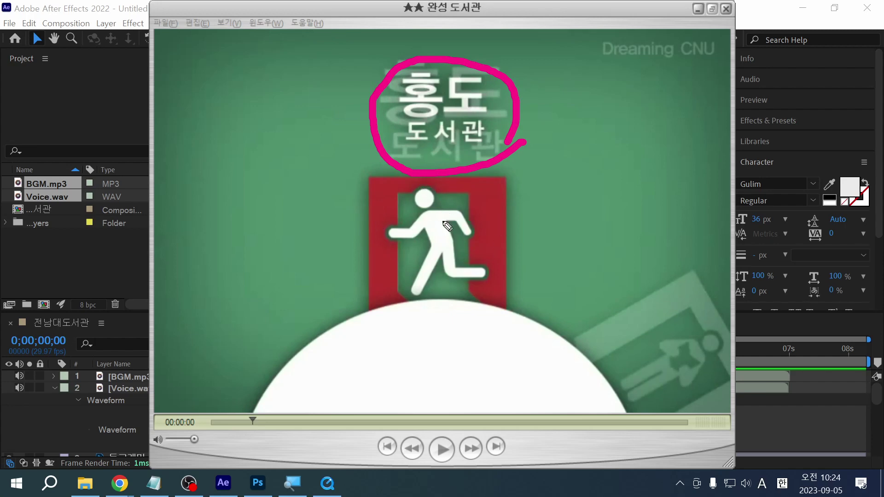
key(Escape)
Replay the reference video from the 홍도 title's appearance through to the 백도 sign and pause there
mouse_move(241, 421)
mouse_down()
mouse_move(220, 424)
mouse_move(263, 408)
mouse_move(222, 412)
mouse_up()
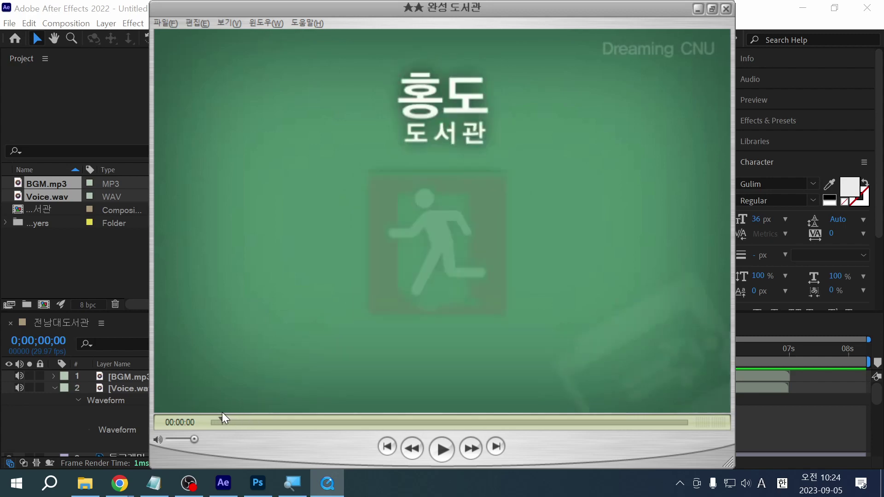
click(434, 452)
click(435, 452)
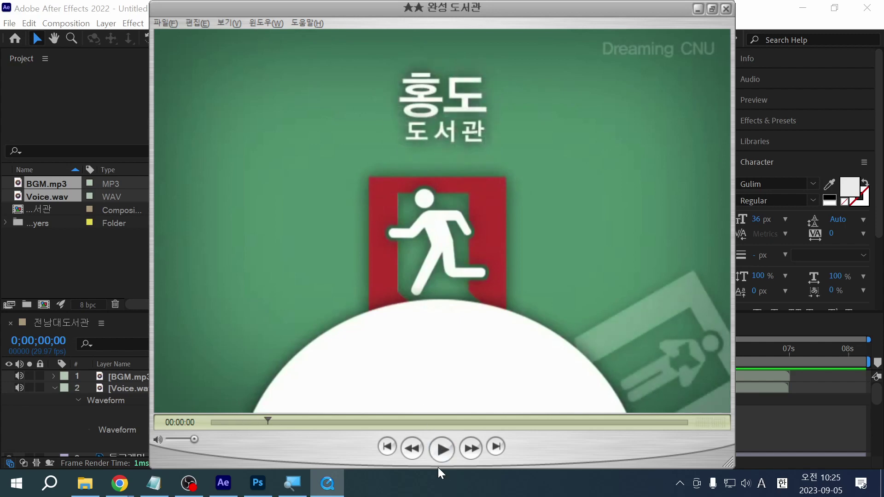
click(443, 448)
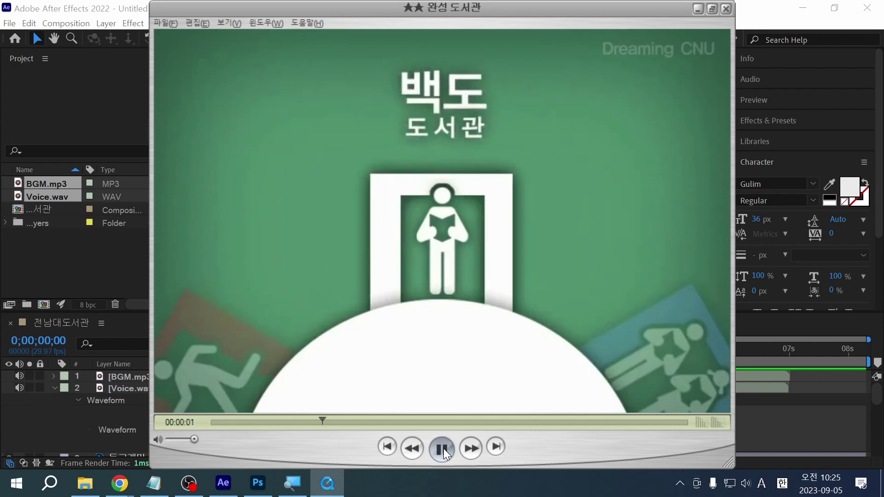
key(space)
mouse_move(328, 425)
mouse_down()
mouse_move(288, 422)
mouse_move(318, 412)
mouse_up()
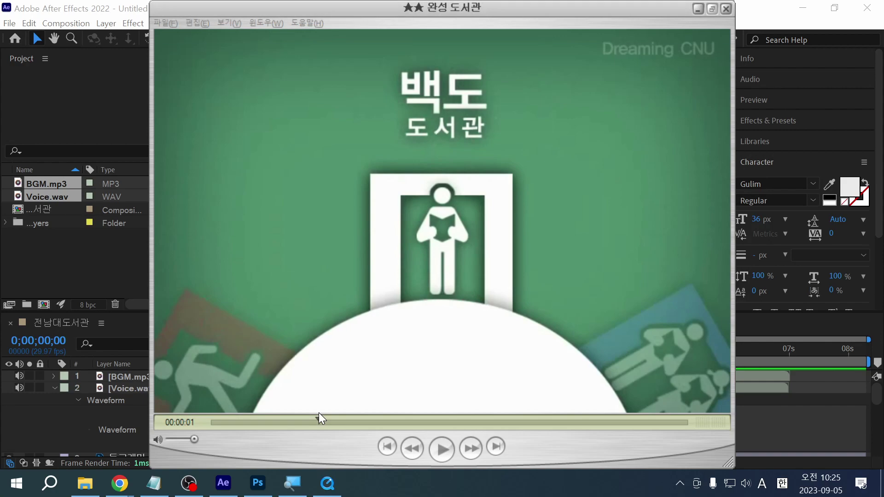
Return to After Effects and enlarge the timeline panel to show more layers
click(85, 23)
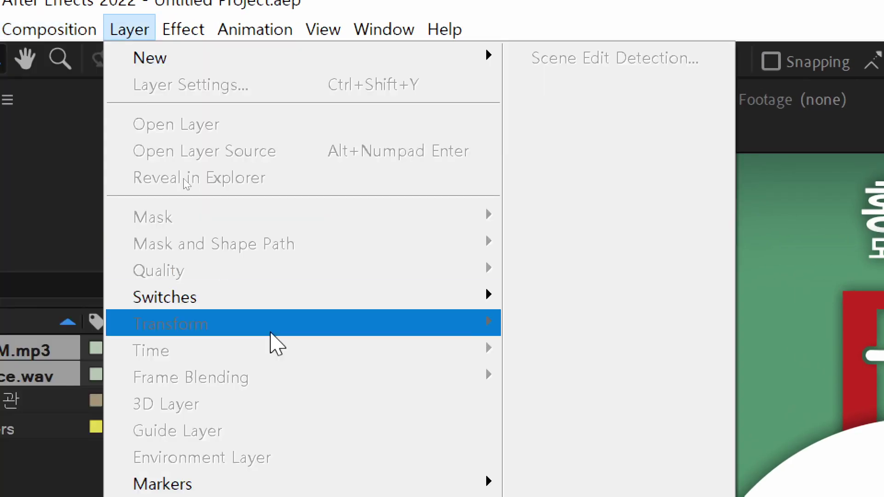
click(328, 356)
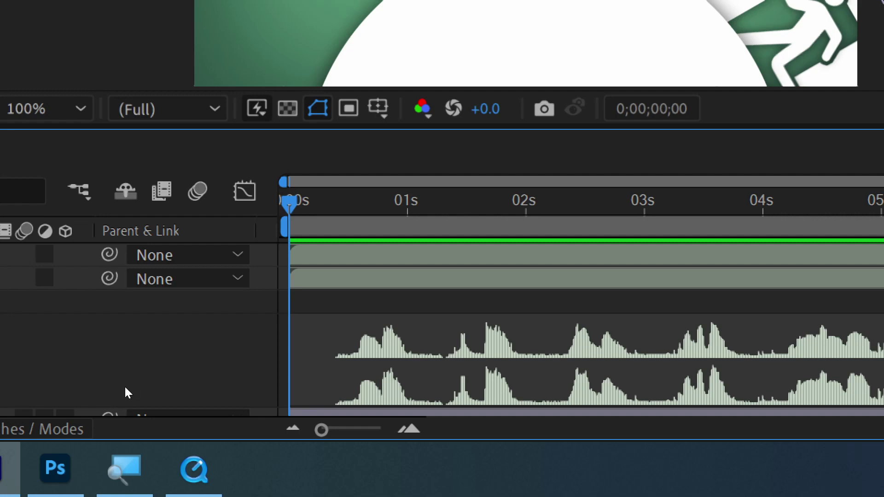
scroll(354, 409, down, 5)
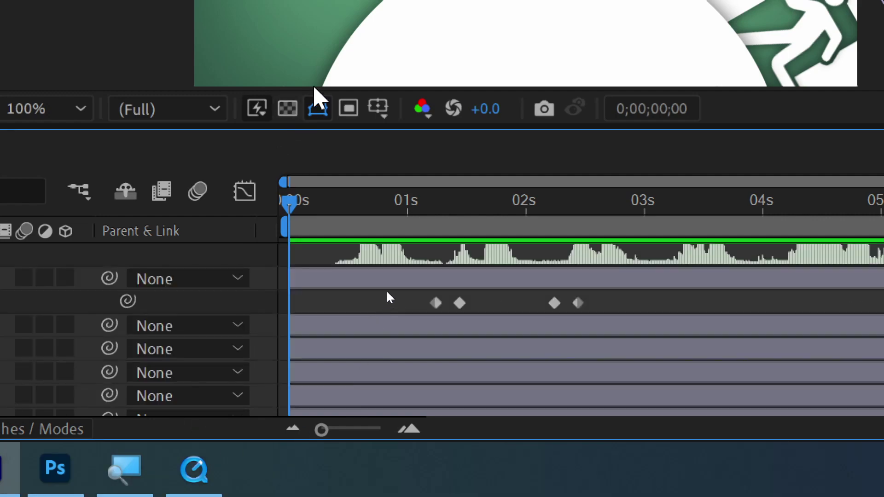
drag(308, 125, 308, 50)
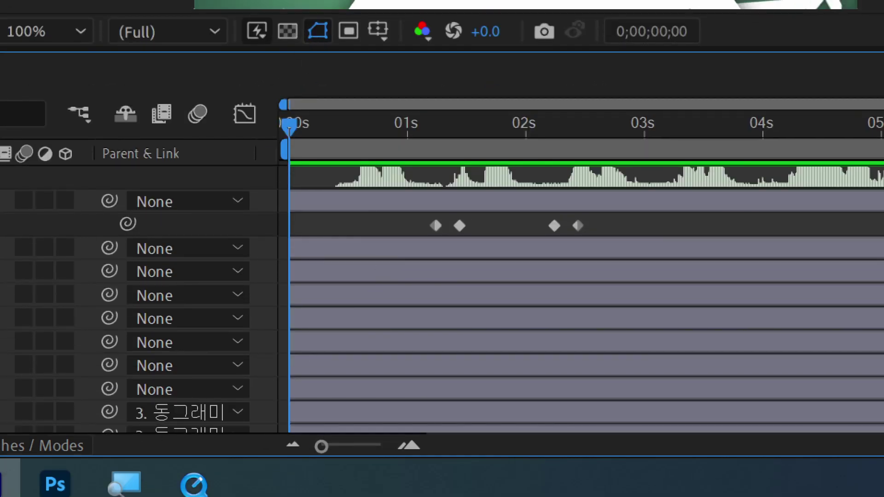
Duplicate the 홍도 title layer and return the playhead to the start of the timeline
scroll(345, 361, down, 5)
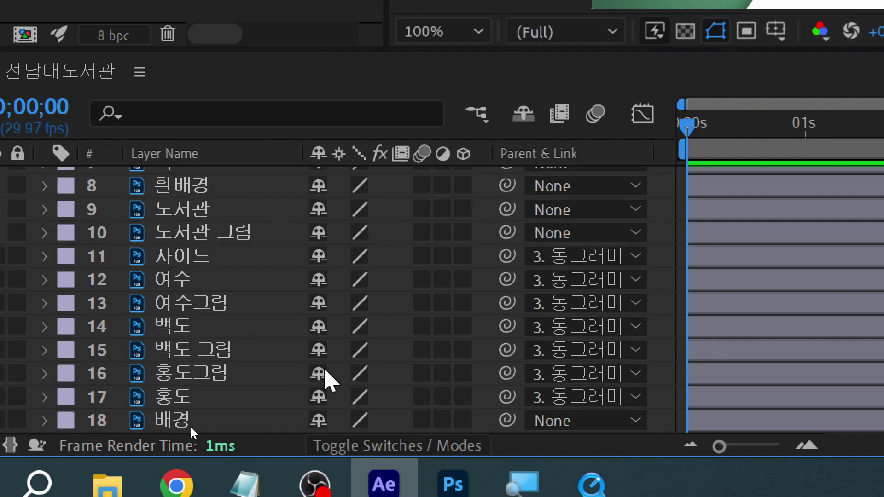
click(271, 405)
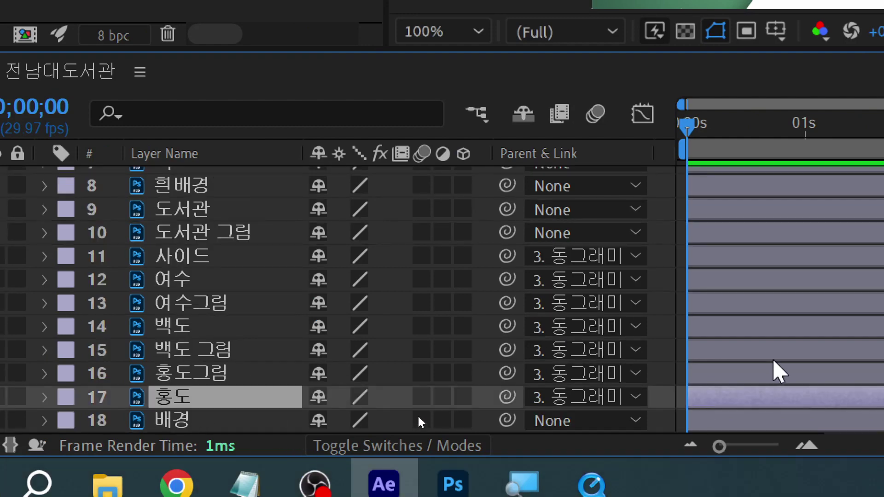
scroll(774, 364, up, 5)
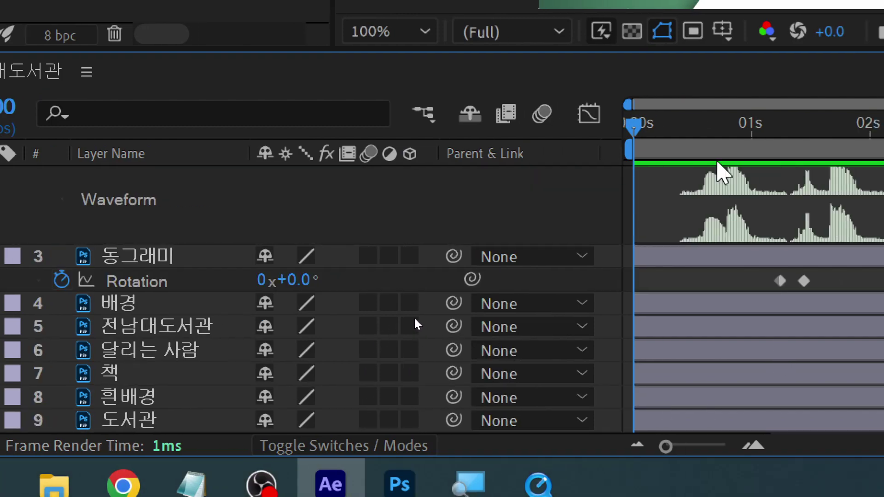
click(762, 126)
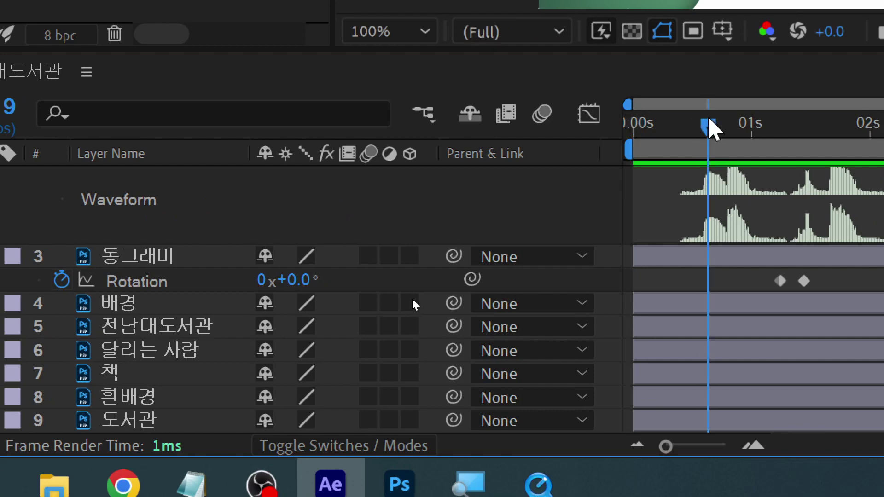
drag(709, 127, 611, 154)
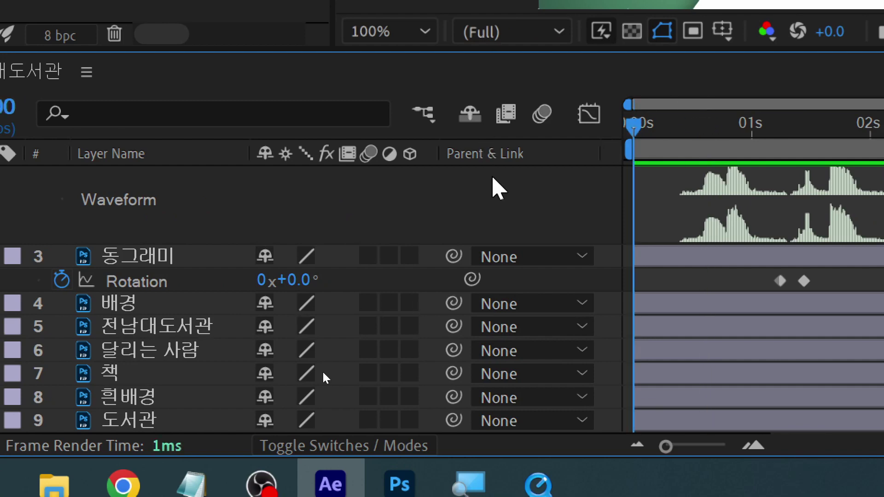
scroll(299, 354, down, 5)
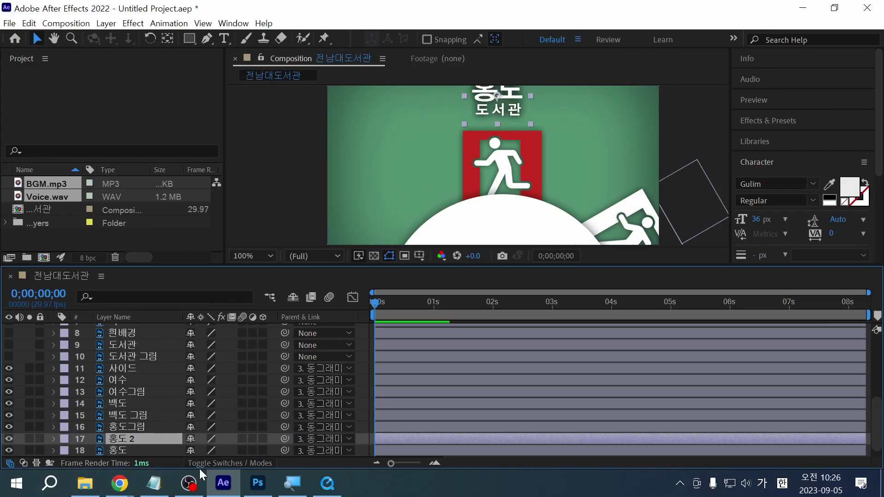
click(491, 132)
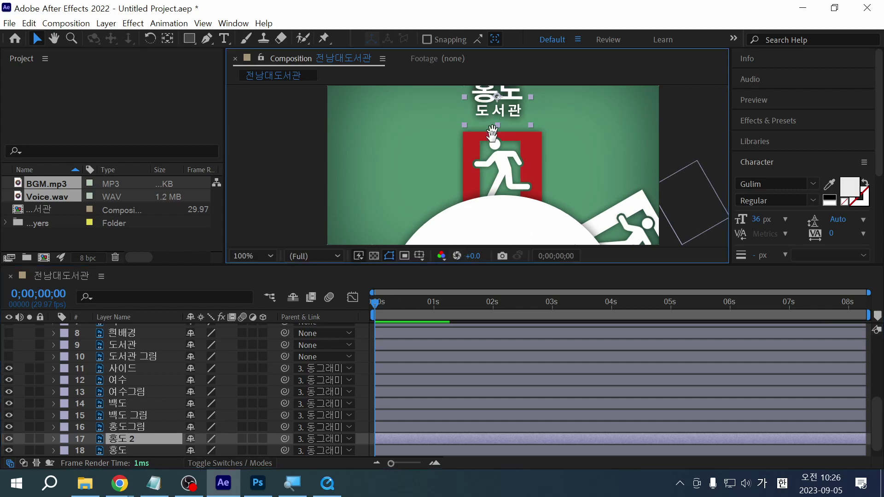
drag(491, 133, 485, 179)
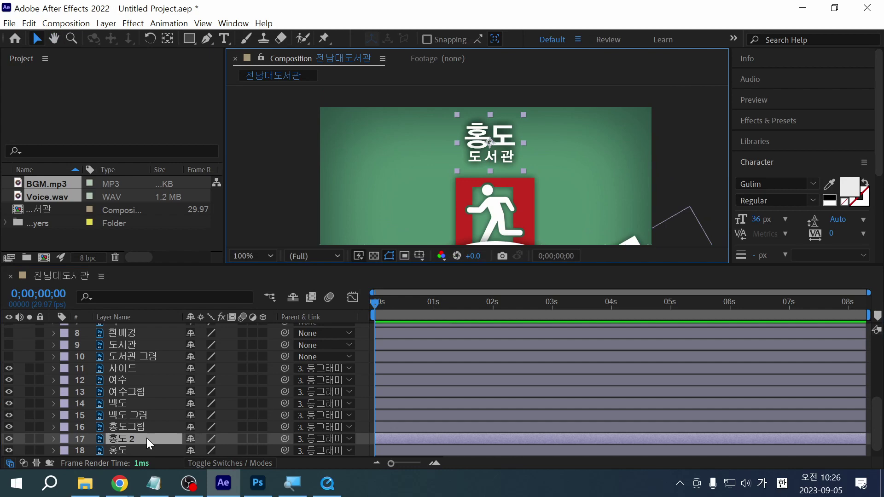
Reveal only the Scale property of the duplicated 홍도 2 layer
key(Hangul)
key(s)
scroll(164, 433, down, 1)
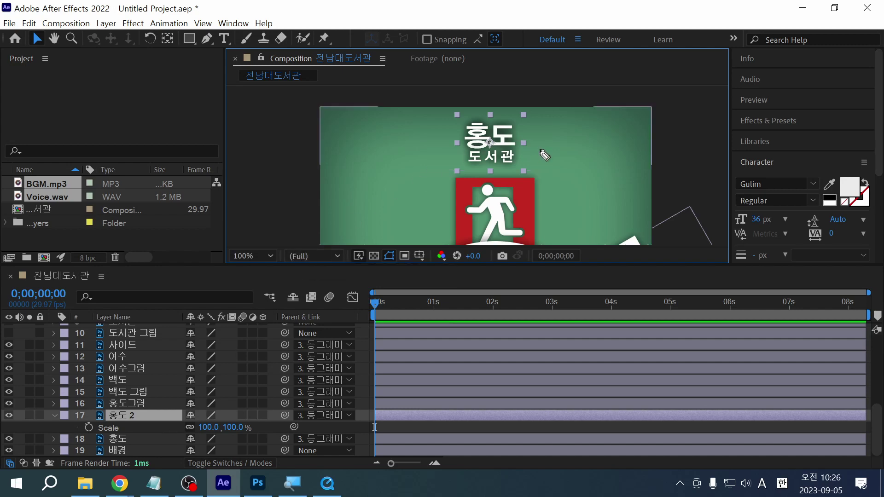
mouse_move(542, 157)
mouse_down()
mouse_move(436, 184)
mouse_move(416, 119)
mouse_move(491, 93)
mouse_move(535, 131)
mouse_move(463, 180)
mouse_move(417, 109)
mouse_move(536, 115)
mouse_move(503, 203)
mouse_move(469, 108)
mouse_move(529, 157)
mouse_up()
mouse_move(436, 163)
mouse_down()
mouse_move(434, 144)
mouse_move(436, 152)
mouse_up()
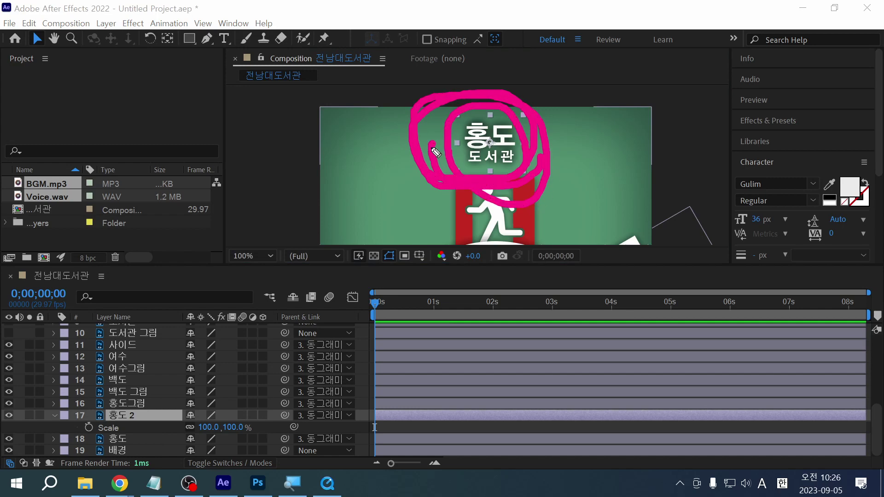
key(Escape)
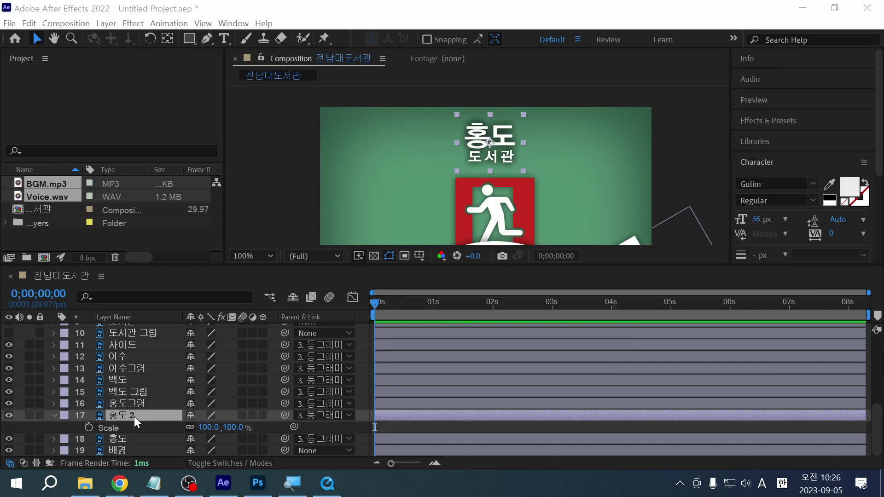
Check the paused reference video and the 도서관 source folder, and return to After Effects
key(alt+Tab)
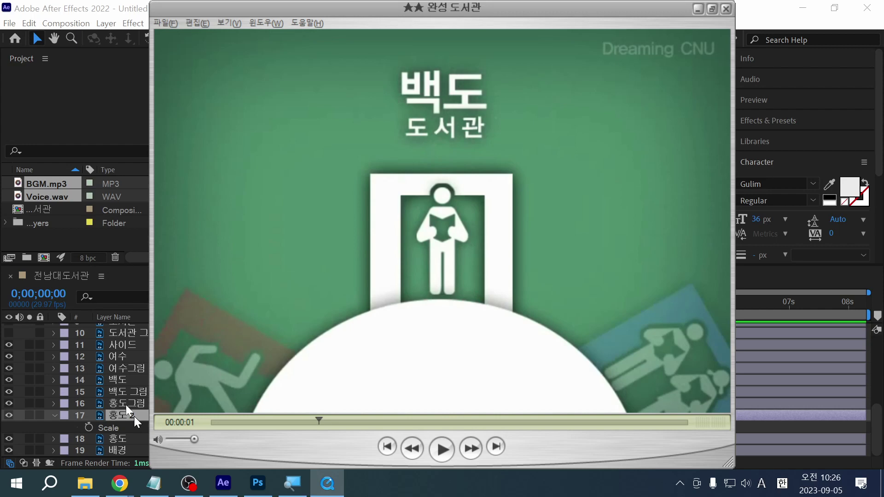
key(alt+Tab)
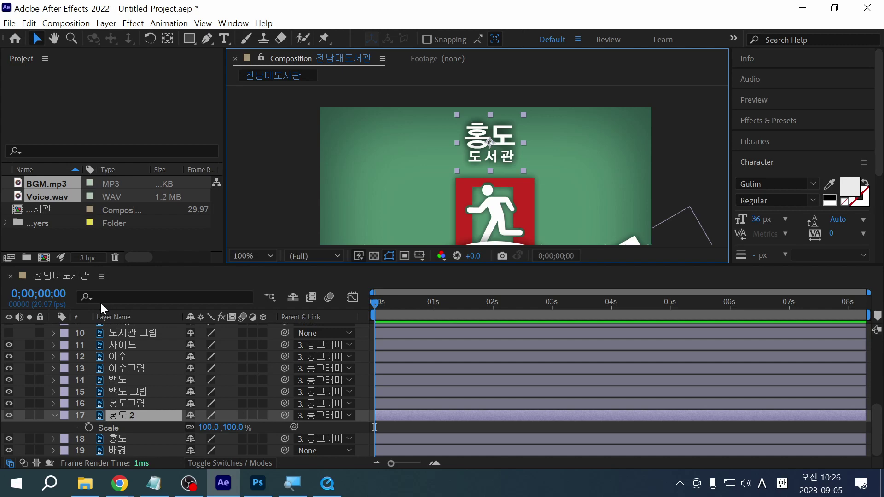
click(85, 483)
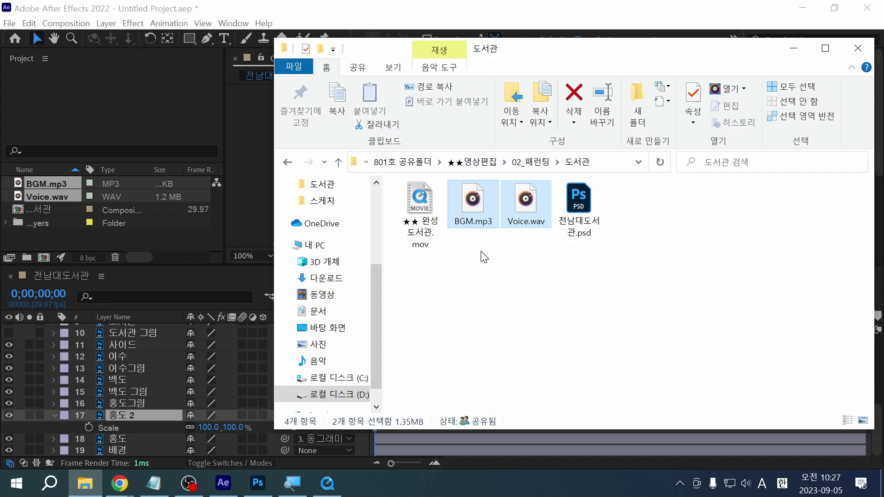
key(alt+Tab)
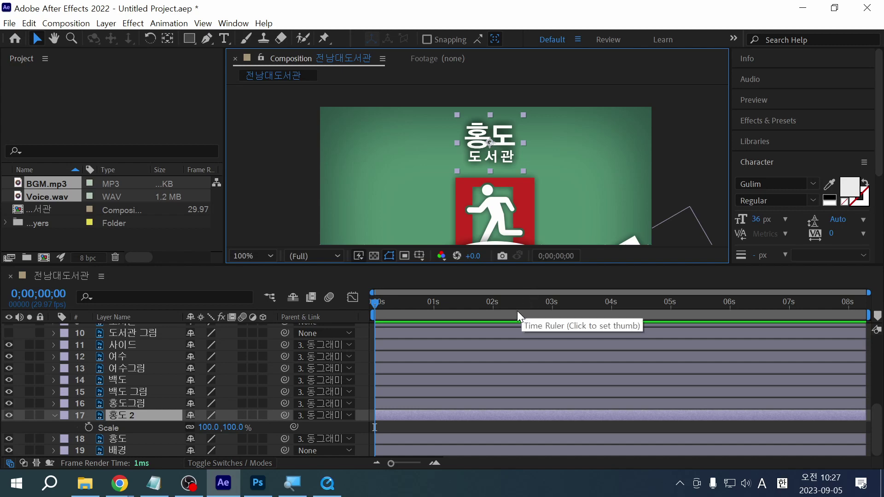
key(ctrl+2)
mouse_move(332, 199)
mouse_down()
mouse_move(340, 174)
mouse_move(361, 299)
mouse_up()
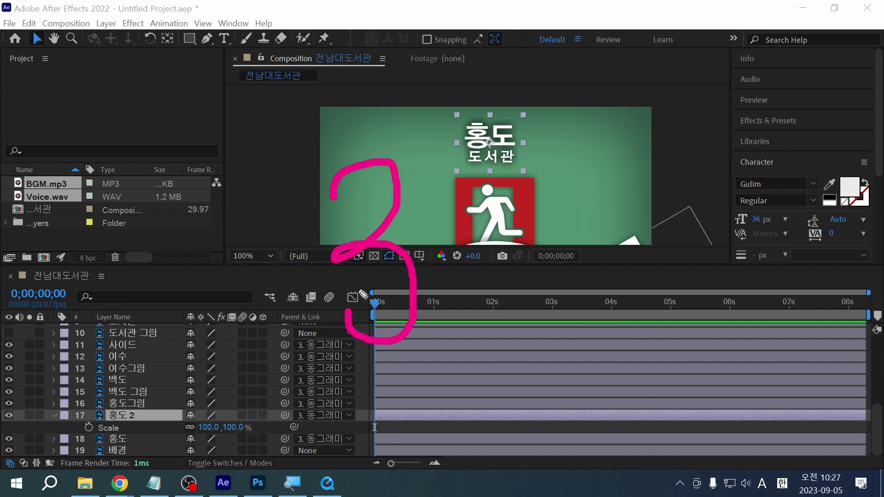
mouse_move(490, 242)
mouse_down()
mouse_move(517, 264)
mouse_move(465, 229)
mouse_up()
mouse_move(541, 220)
mouse_down()
mouse_move(555, 232)
mouse_move(573, 229)
mouse_up()
drag(610, 204, 570, 344)
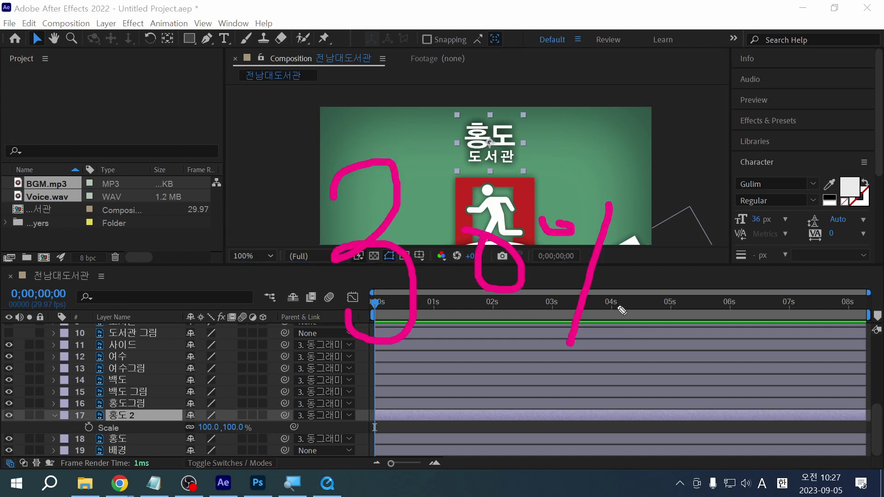
drag(615, 304, 616, 318)
drag(589, 310, 632, 317)
drag(706, 341, 141, 377)
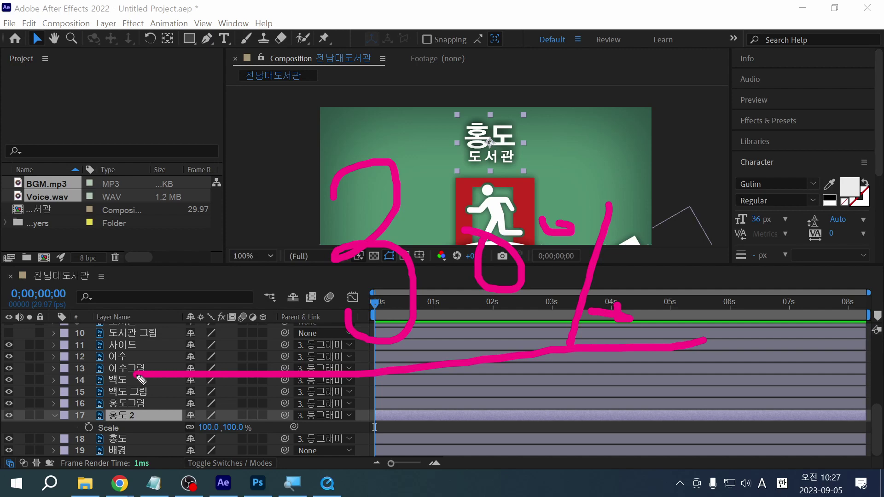
mouse_move(185, 313)
mouse_down()
mouse_move(195, 377)
mouse_move(233, 328)
mouse_up()
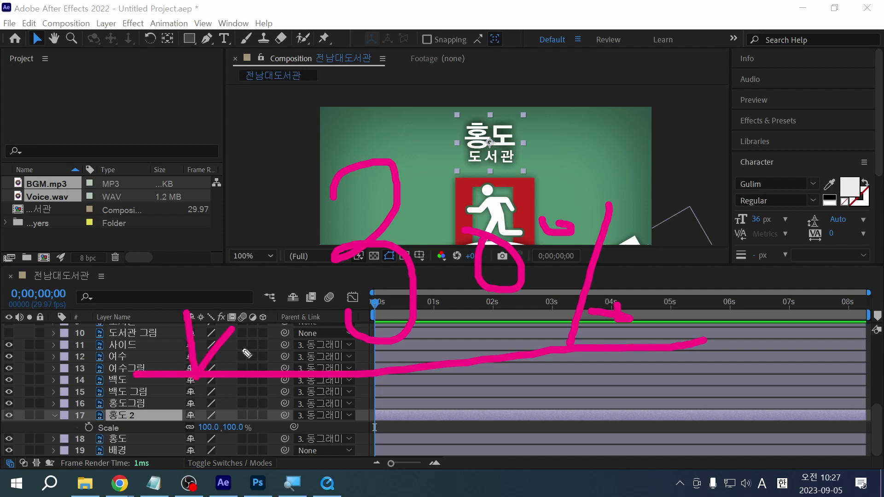
mouse_move(262, 359)
mouse_down()
mouse_move(267, 137)
mouse_move(337, 92)
mouse_move(523, 103)
mouse_move(653, 186)
mouse_move(661, 351)
mouse_up()
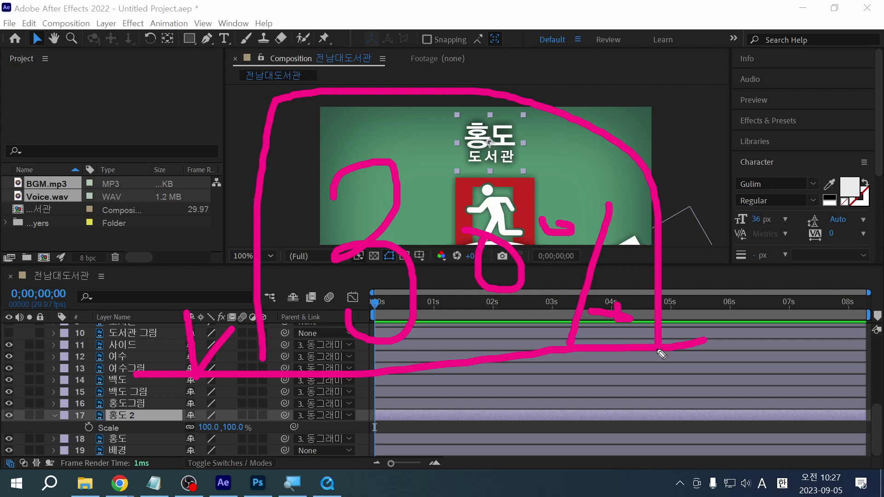
drag(757, 160, 617, 403)
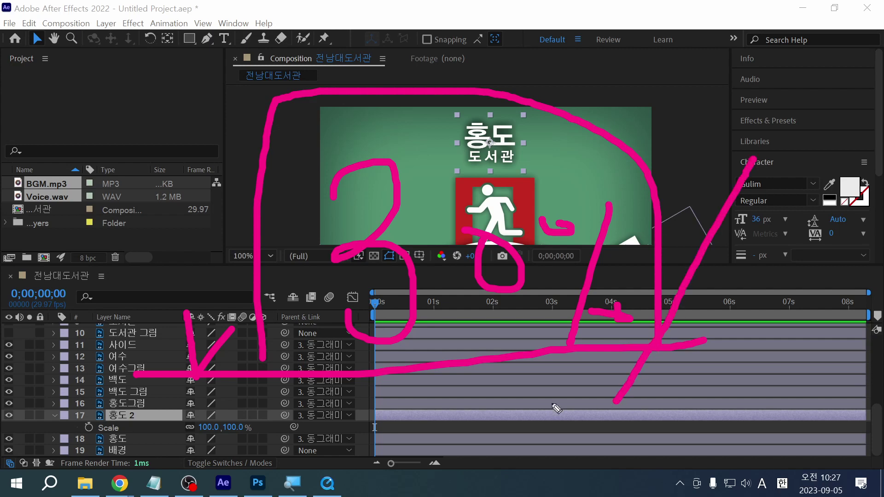
drag(332, 31, 153, 205)
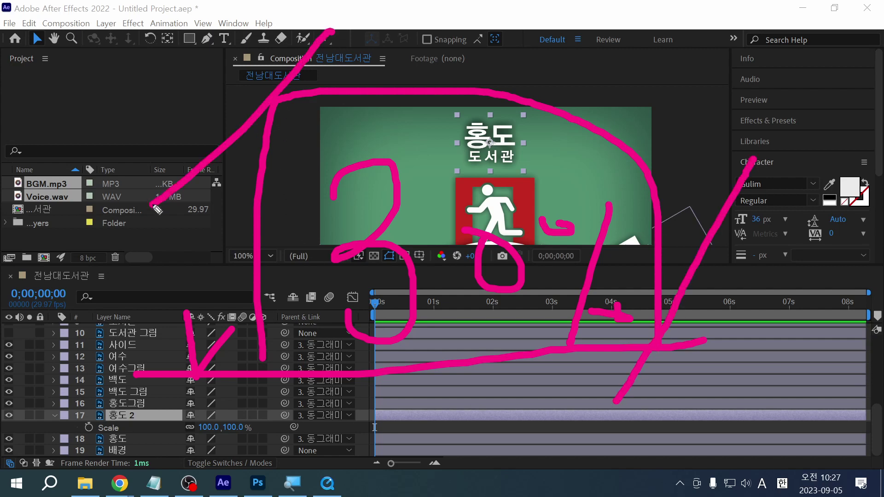
drag(109, 239, 336, 446)
drag(598, 61, 731, 223)
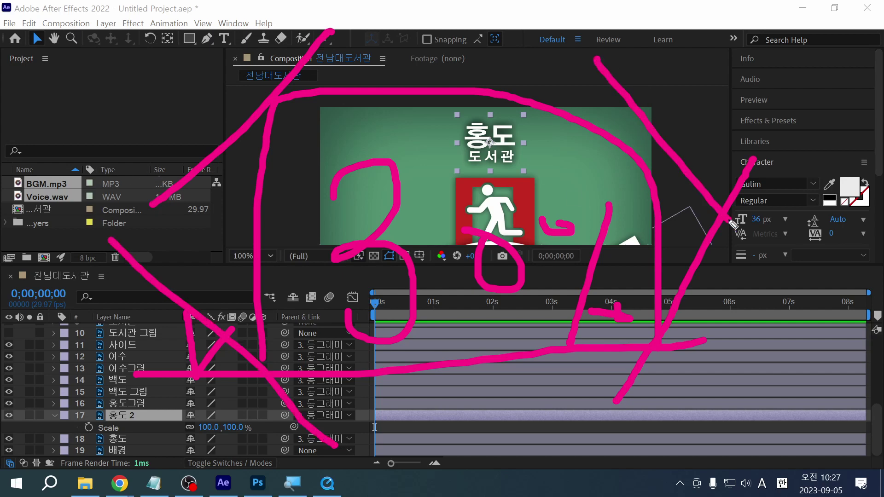
drag(714, 132, 614, 414)
mouse_move(683, 355)
mouse_down()
mouse_move(256, 386)
mouse_move(283, 105)
mouse_move(681, 138)
mouse_move(746, 173)
mouse_up()
mouse_move(701, 99)
mouse_down()
mouse_move(717, 149)
mouse_move(777, 114)
mouse_up()
key(Escape)
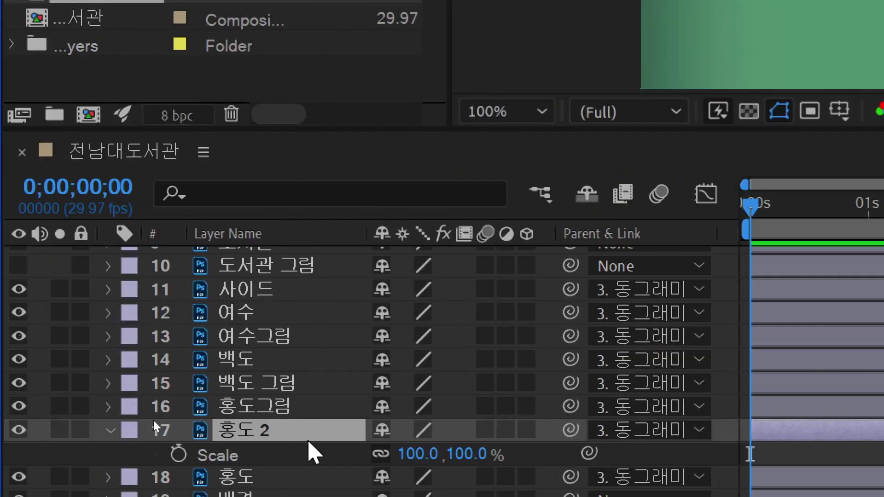
Add starting Scale and Opacity keyframes of 100% to the 홍도 2 layer at time 0, with both properties shown
click(273, 439)
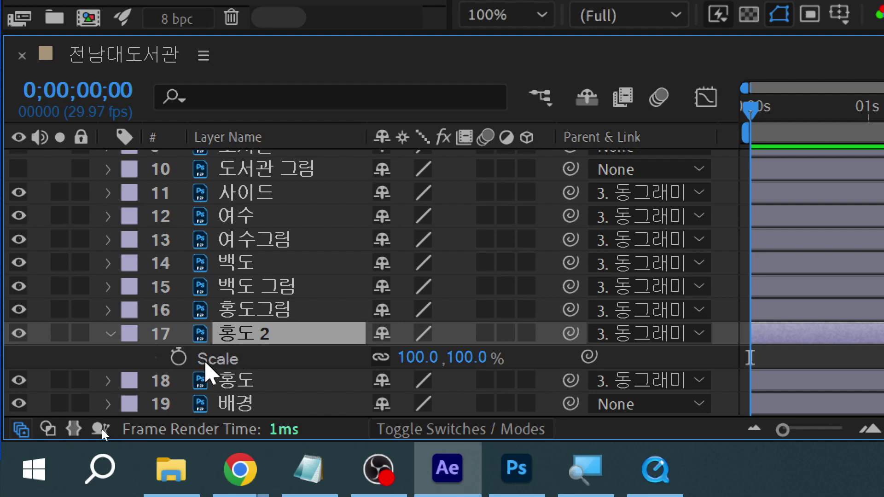
click(179, 358)
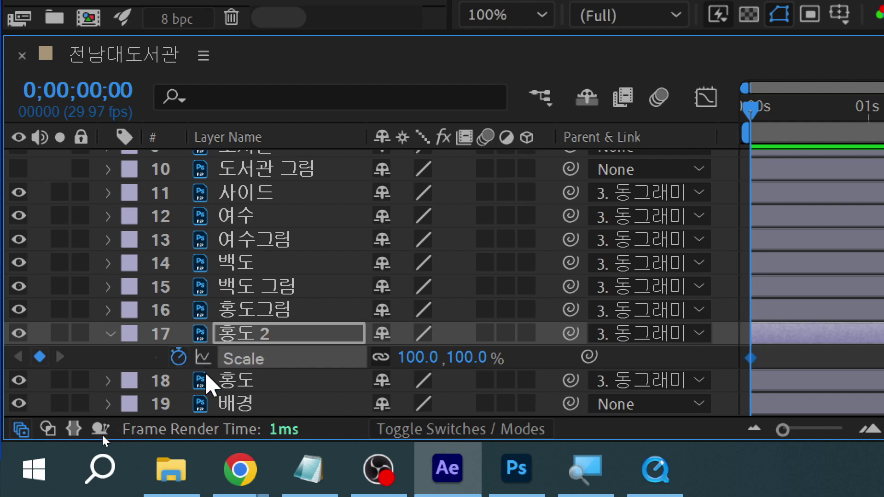
key(t)
click(183, 360)
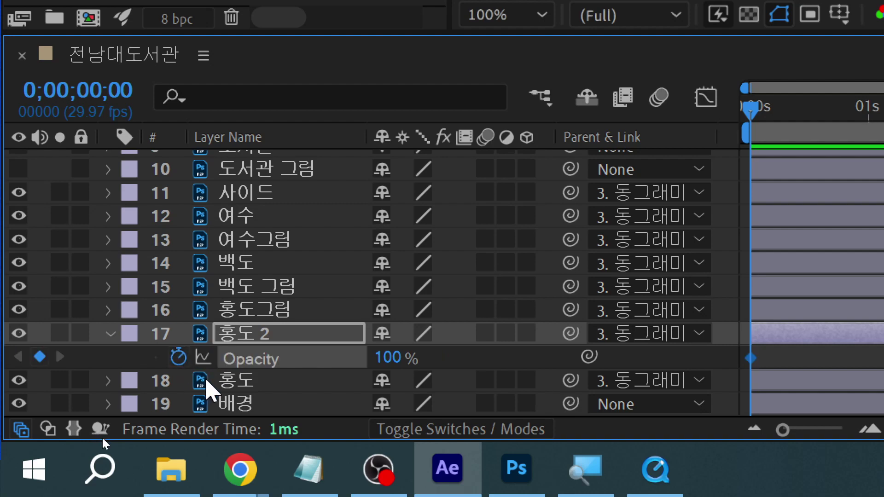
key(shift+s)
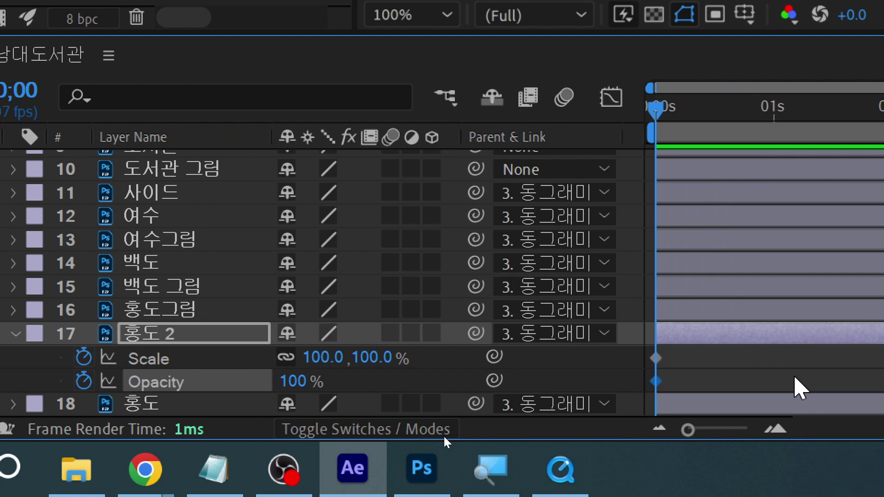
Add ending keyframes to 홍도 2 at 0;00;00;10, with Scale at 187% and Opacity at 0%
key(space)
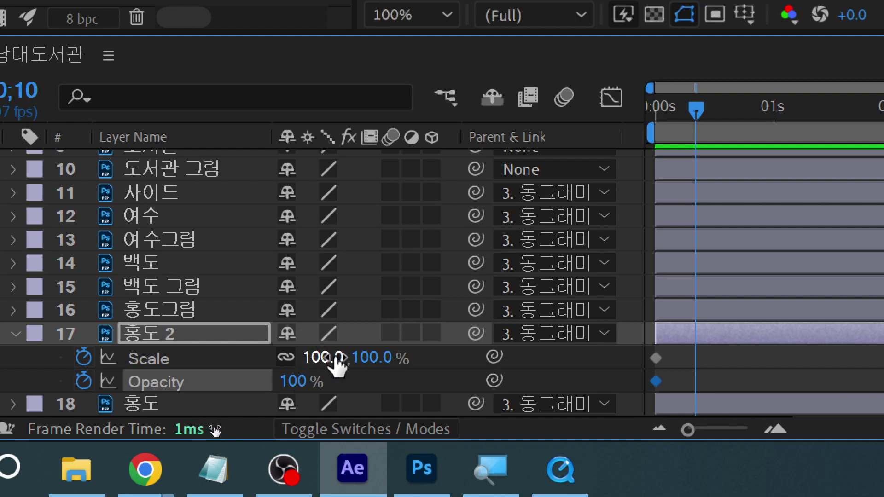
drag(337, 362, 440, 352)
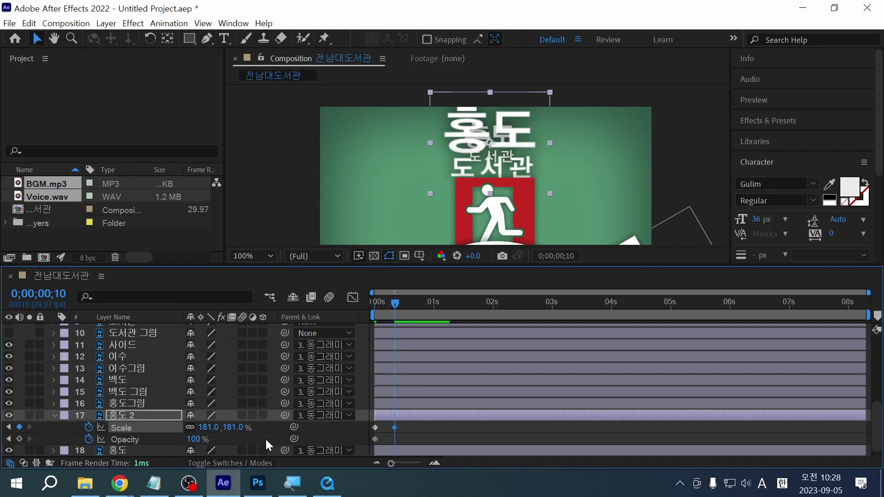
drag(213, 431, 144, 440)
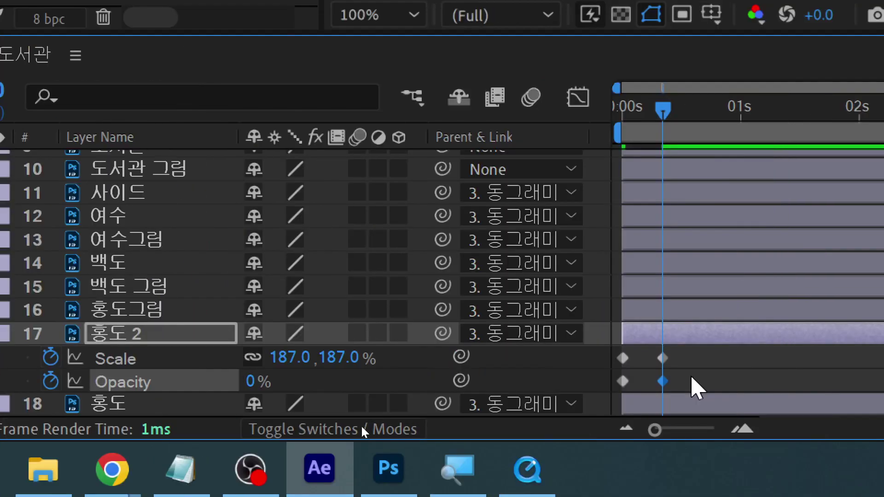
Select all the 홍도 2 keyframes and place the playhead at 0;00;00;18, where the first spoken word begins in the voice waveform
drag(778, 350, 882, 379)
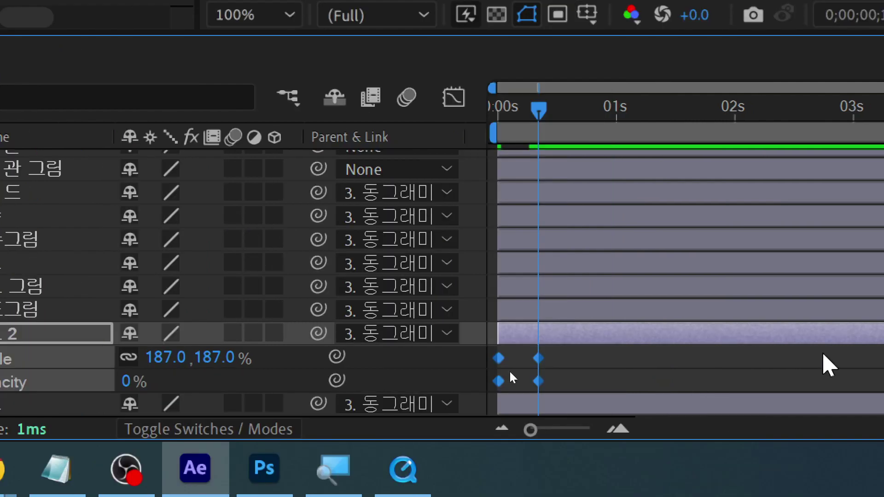
scroll(696, 271, up, 3)
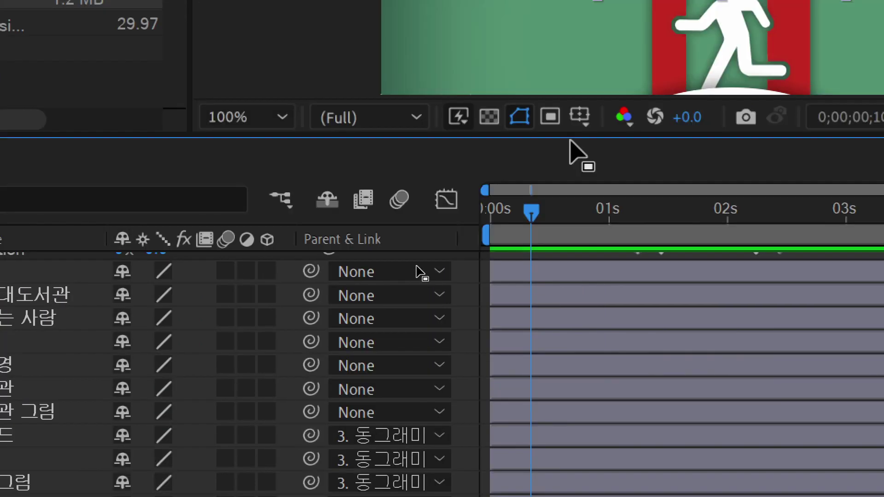
drag(581, 135, 572, 64)
scroll(567, 307, up, 5)
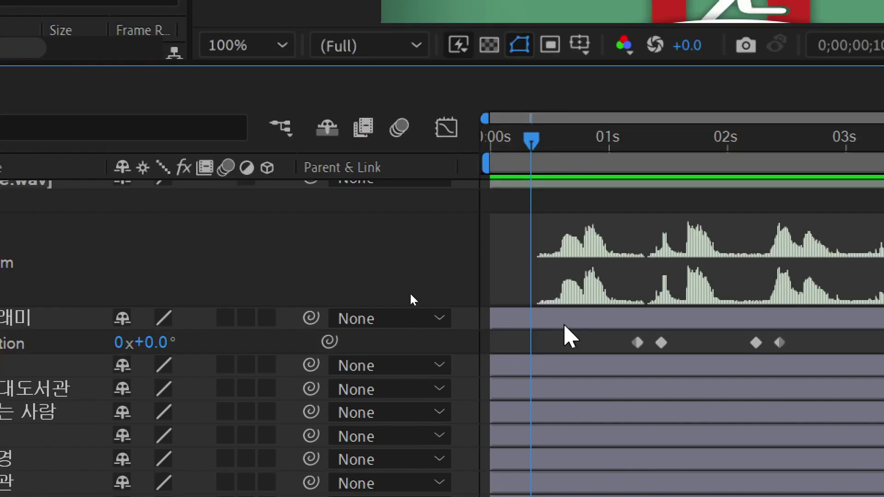
scroll(557, 193, up, 1)
drag(529, 139, 571, 149)
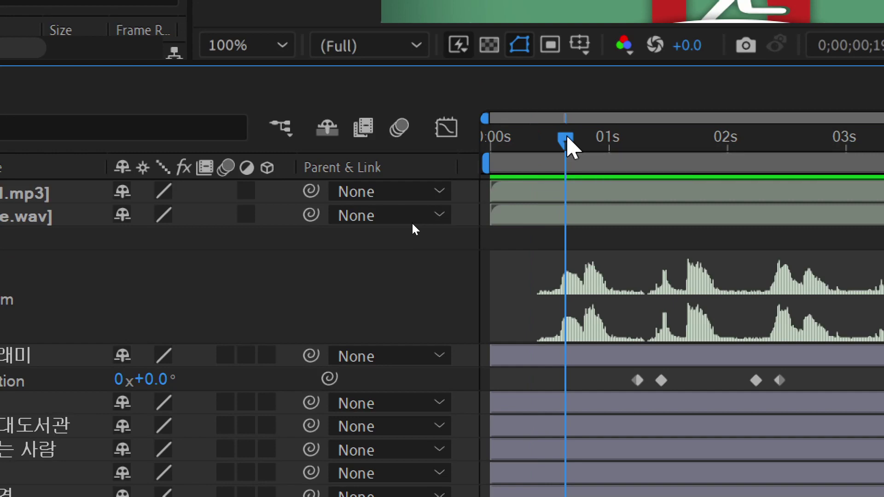
drag(568, 138, 562, 141)
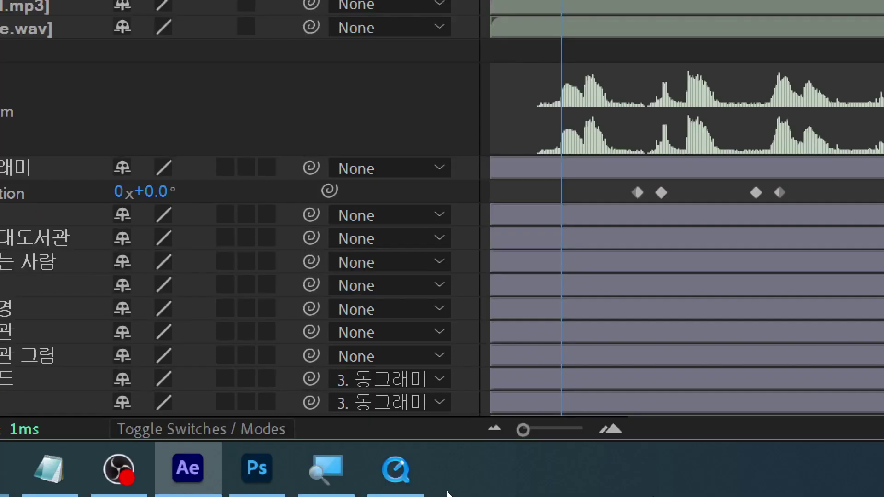
Shift the 홍도 2 layer so it starts at the playhead, and maximize the timeline to show all layers
scroll(601, 312, down, 5)
click(602, 311)
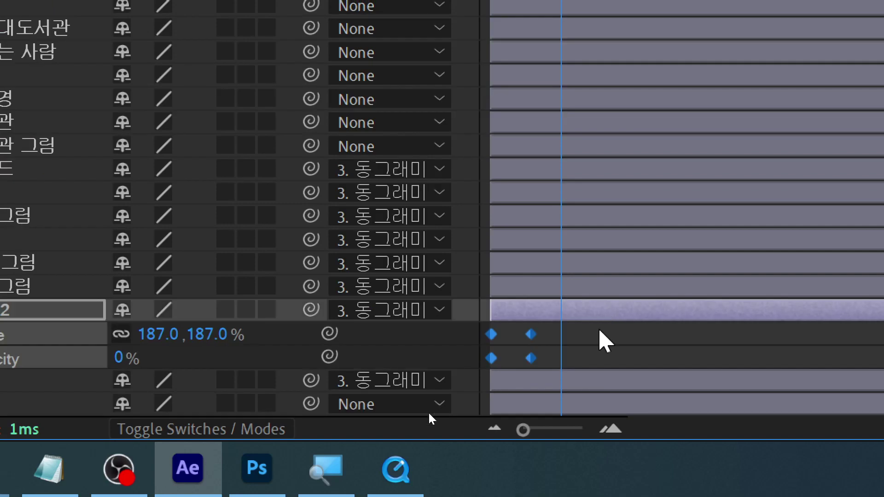
key(bracketleft)
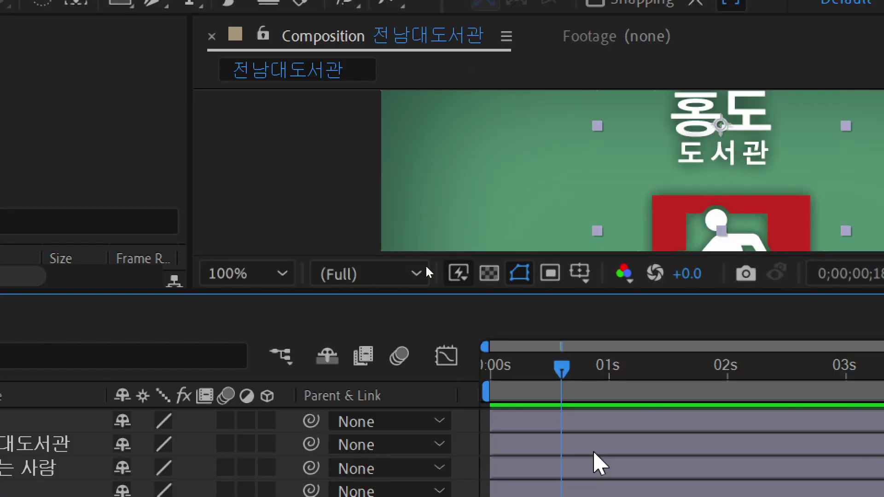
scroll(592, 461, down, 3)
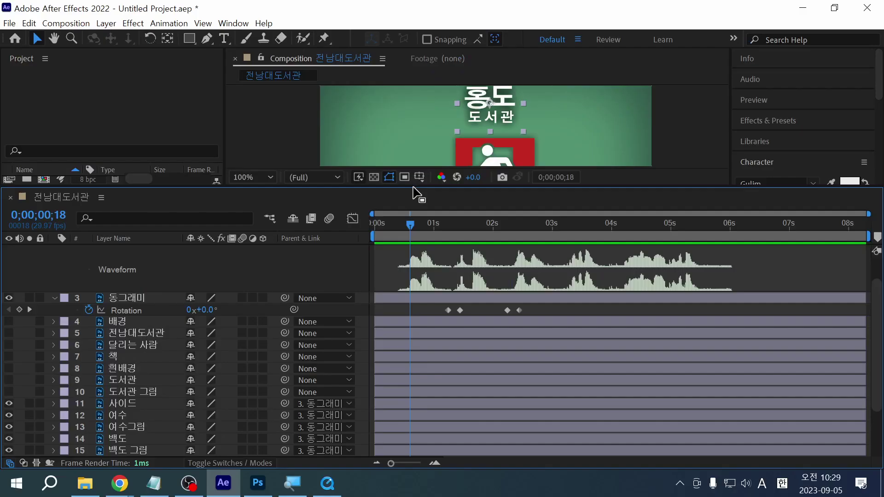
key(grave)
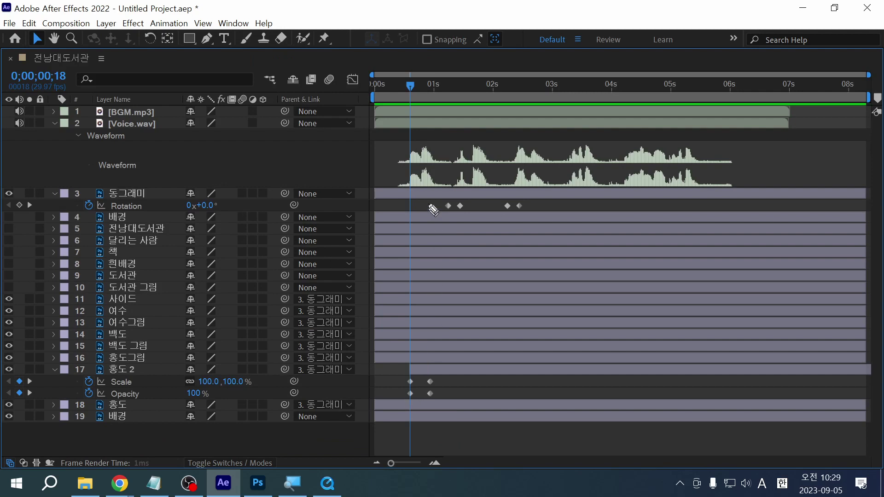
drag(410, 129, 410, 194)
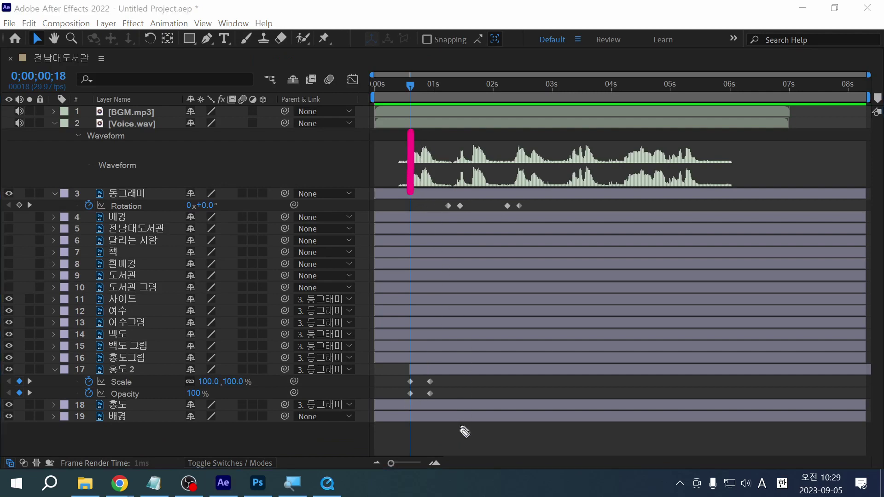
drag(409, 74, 405, 297)
mouse_move(164, 388)
mouse_down()
mouse_move(66, 396)
mouse_move(118, 350)
mouse_move(138, 405)
mouse_up()
click(406, 353)
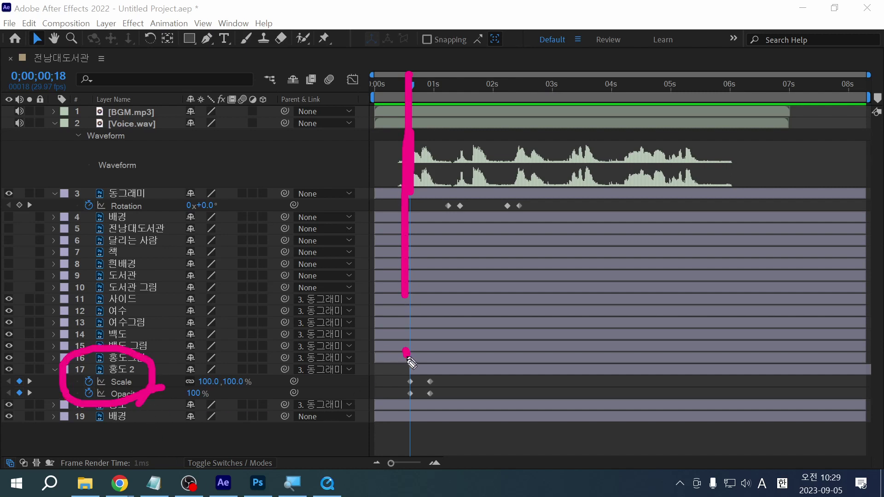
drag(406, 352, 406, 415)
key(Escape)
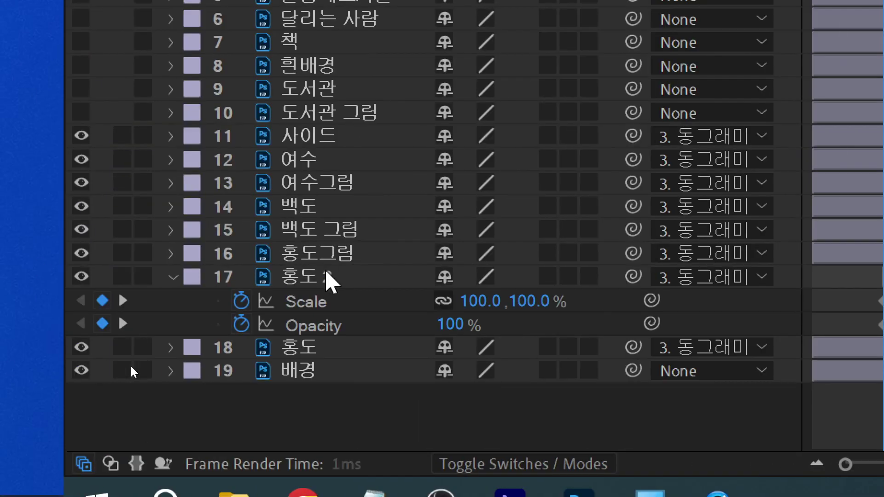
Rename the 홍도 2 layer to 홍도 잔상
click(357, 283)
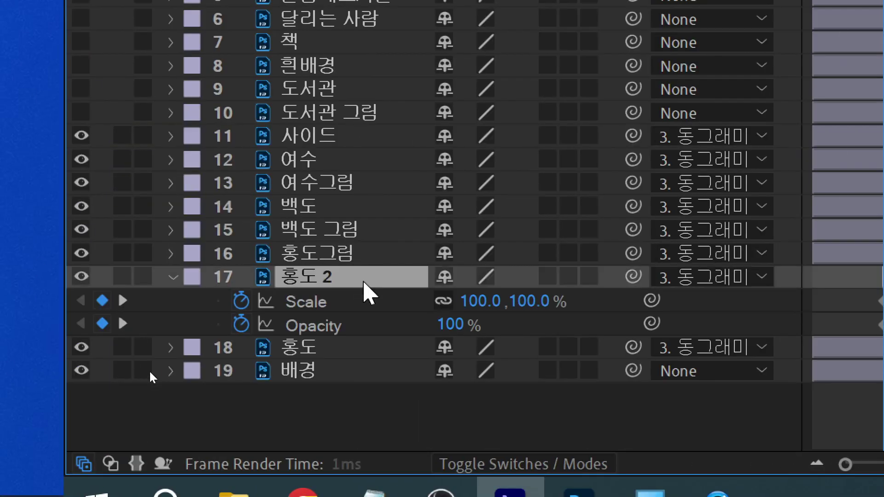
key(Return)
click(363, 278)
key(BackSpace)
text(w)
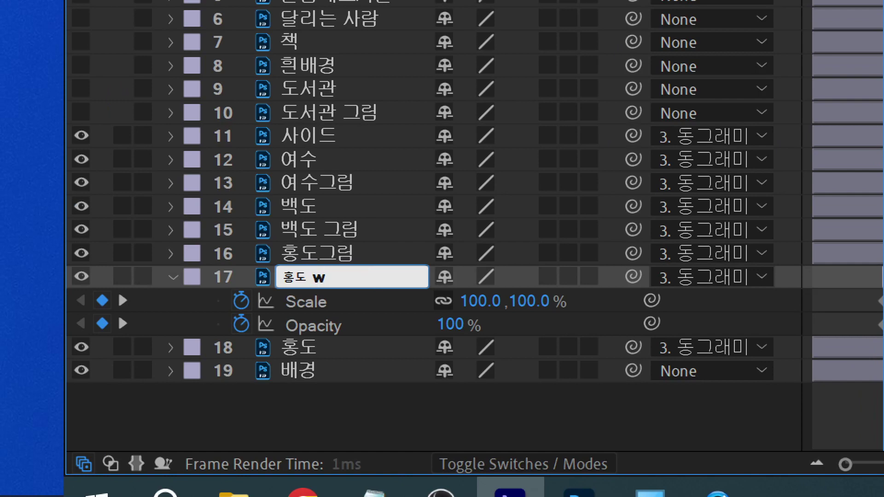
key(BackSpace)
text(잔상)
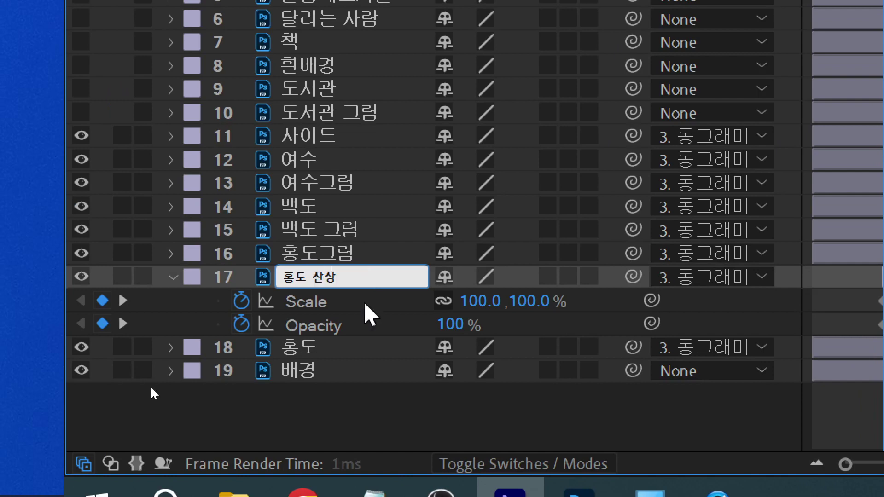
key(Return)
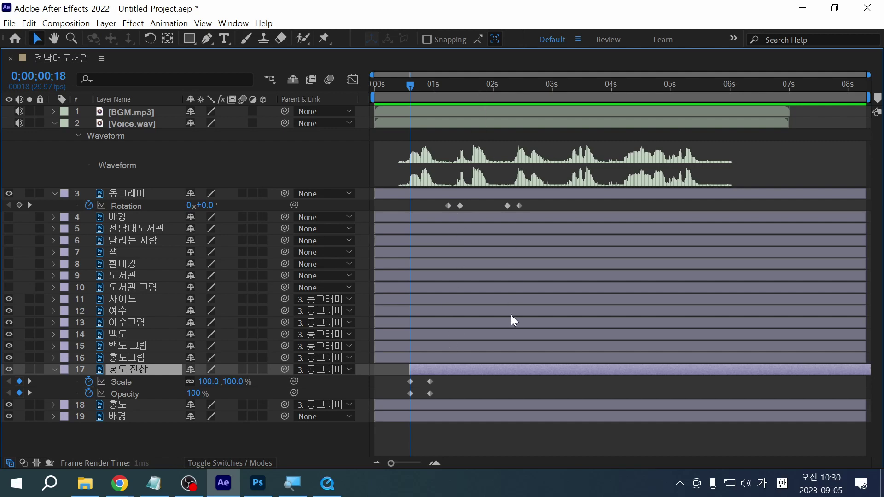
Restore the panel layout with a larger composition view and preview the title's ghost effect from the start of the timeline
key(grave)
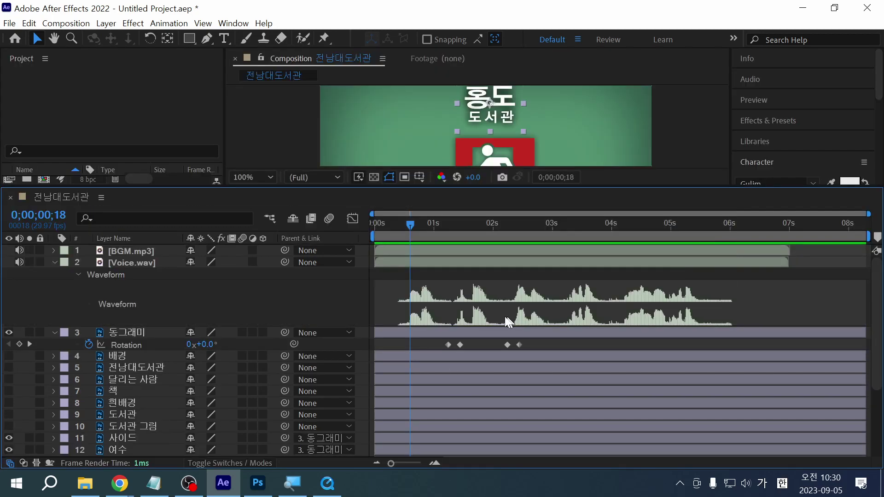
drag(417, 187, 410, 361)
drag(413, 398, 374, 398)
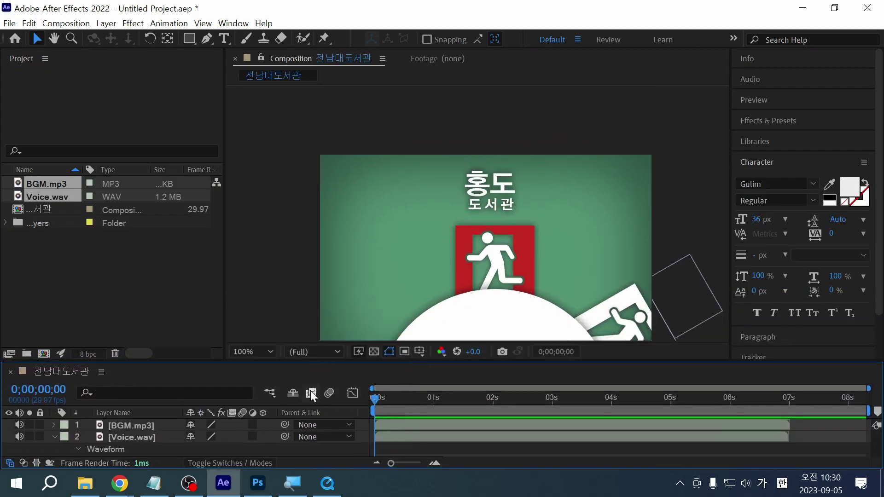
key(space)
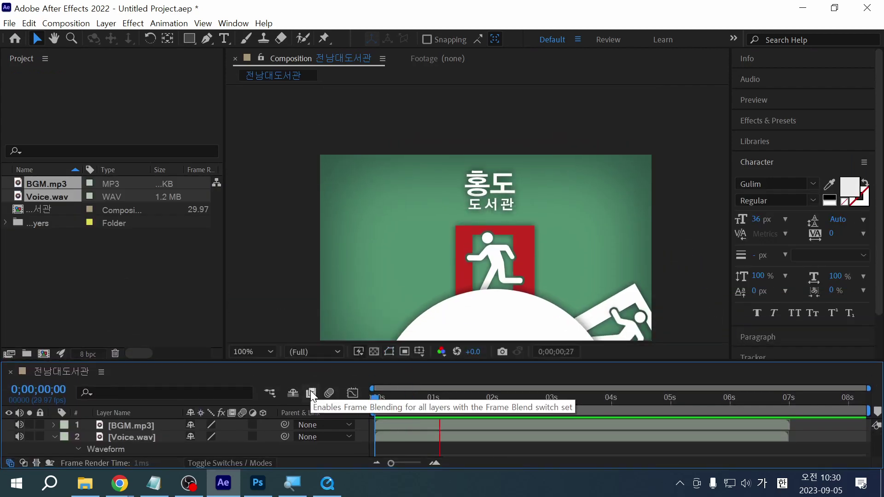
click(399, 400)
click(374, 399)
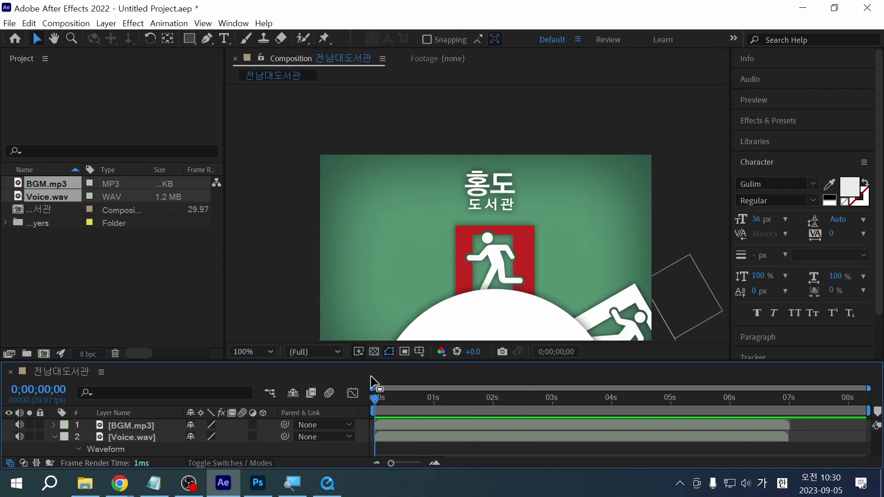
key(space)
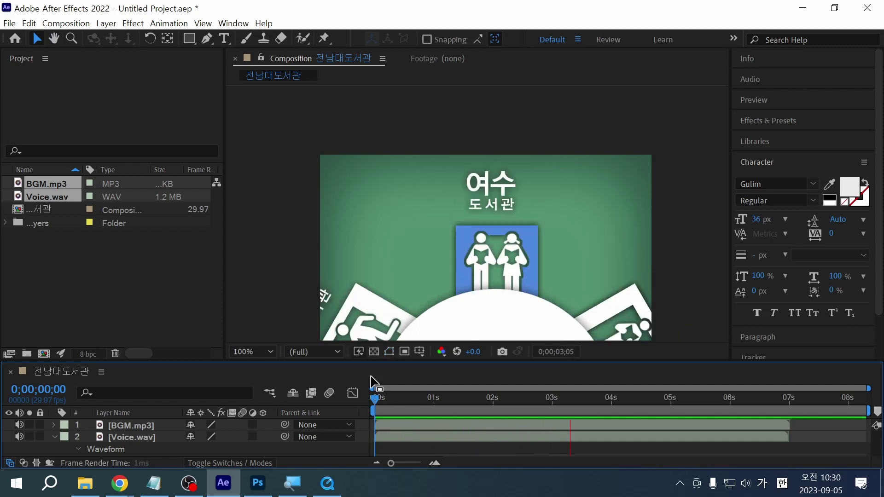
key(space)
Enlarge the timeline to compare the 홍도 잔상 keyframe timing with the first spoken word's waveform, and reduce it again
drag(401, 362, 419, 102)
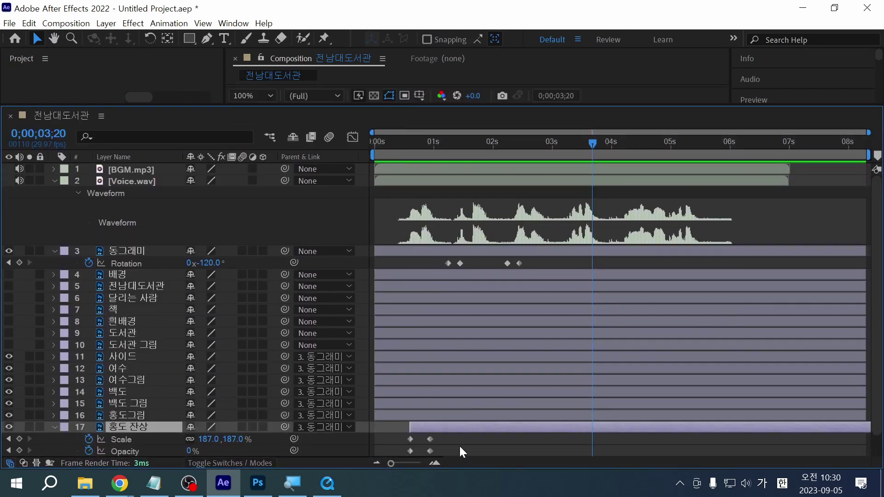
mouse_move(413, 188)
mouse_down()
mouse_move(398, 450)
mouse_move(430, 443)
mouse_move(433, 192)
mouse_move(432, 214)
mouse_up()
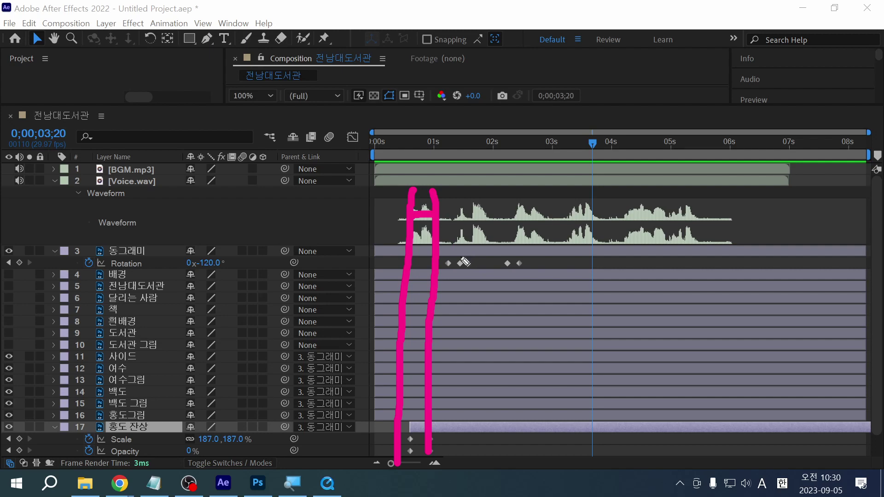
key(Escape)
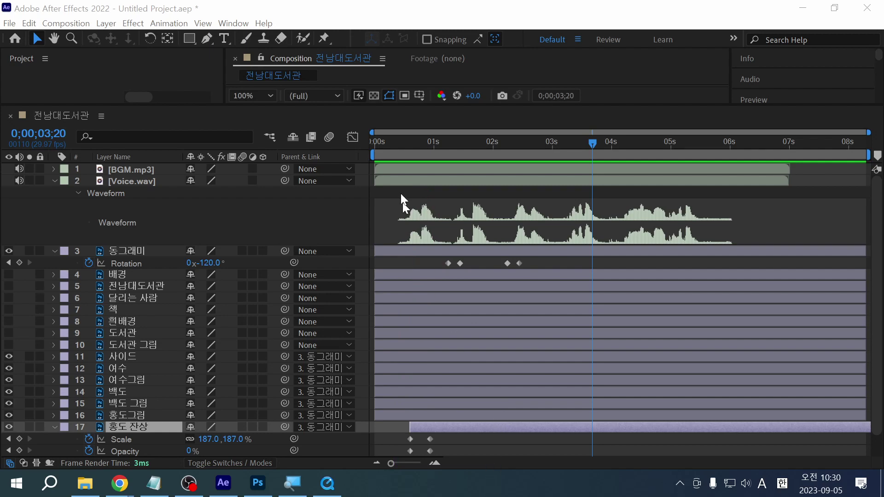
drag(405, 107, 415, 288)
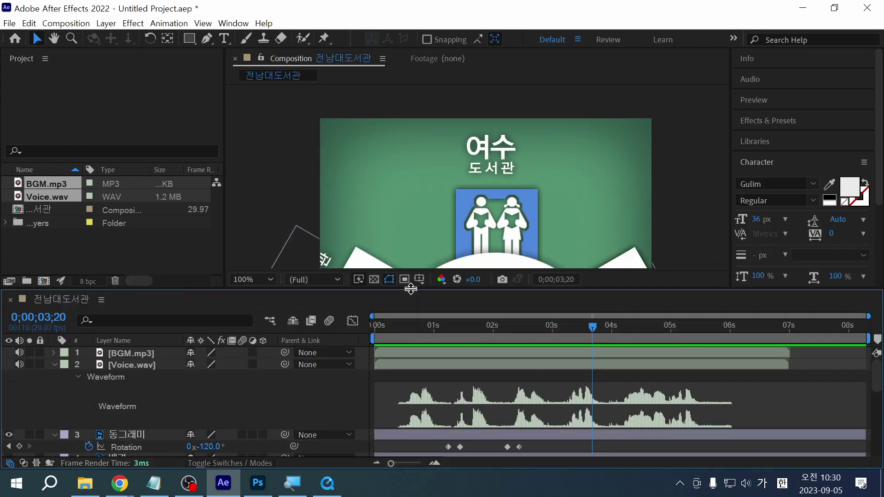
Switch to the 완성 도서관 reference video and replay it from the beginning to check the title ghost effects
click(326, 482)
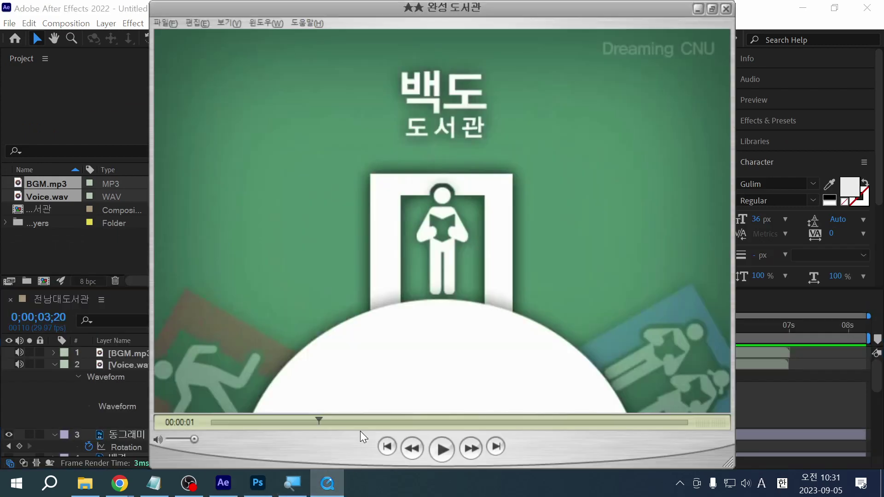
drag(322, 421, 164, 426)
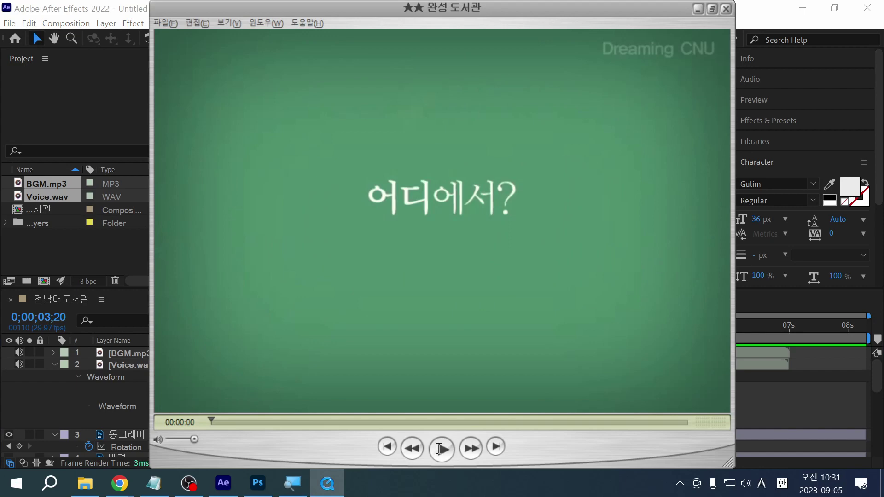
click(440, 449)
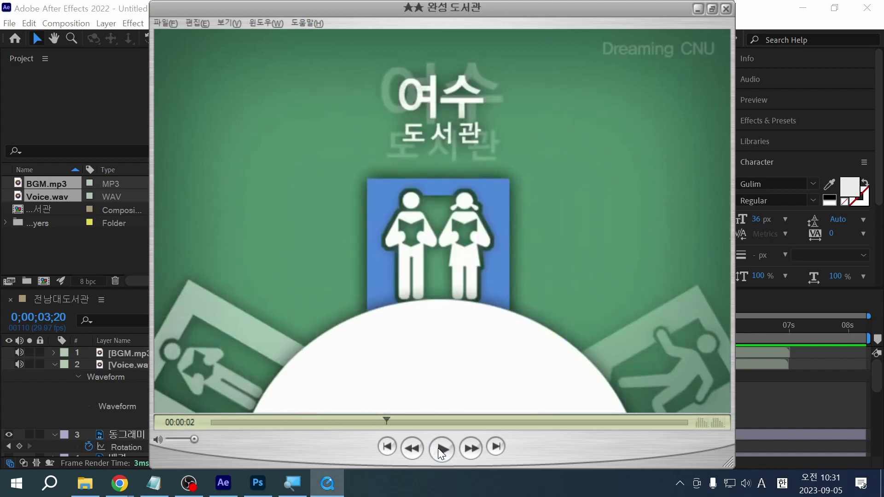
Pause the 완성 도서관 reference video, return to After Effects and scrub the timeline to the second word's waveform at 0;00;01;13
click(441, 448)
click(131, 366)
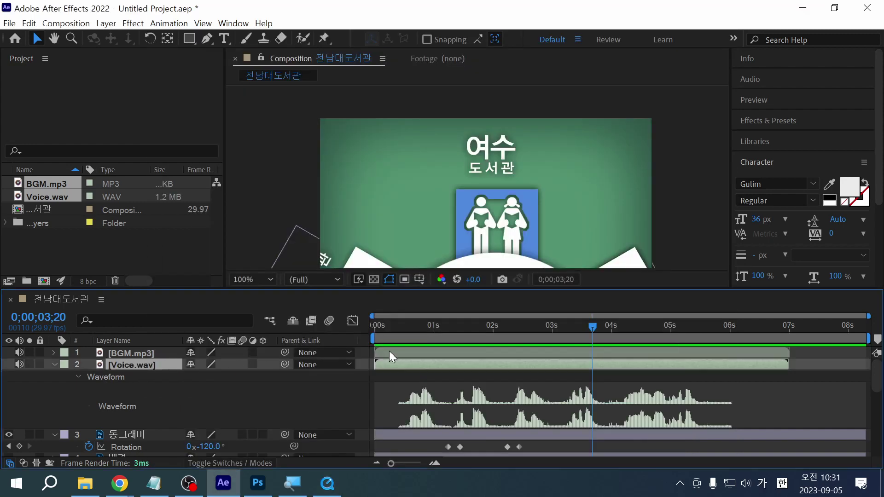
drag(488, 327, 459, 331)
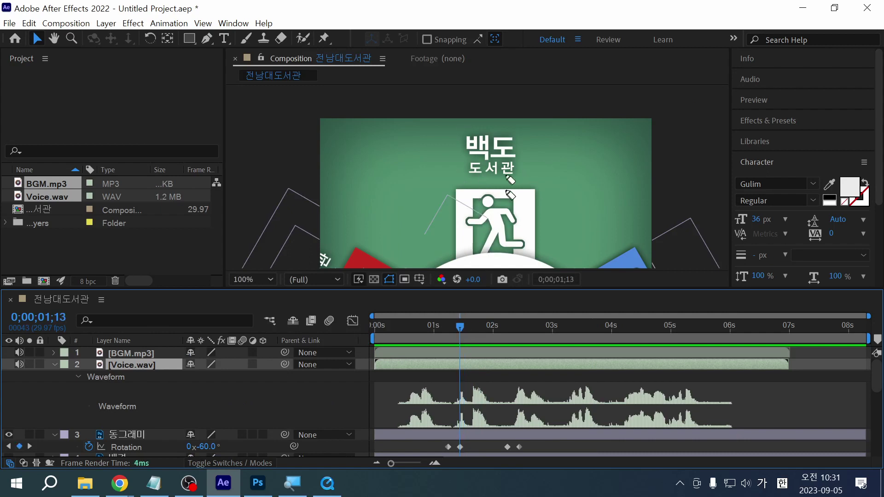
drag(478, 62, 487, 301)
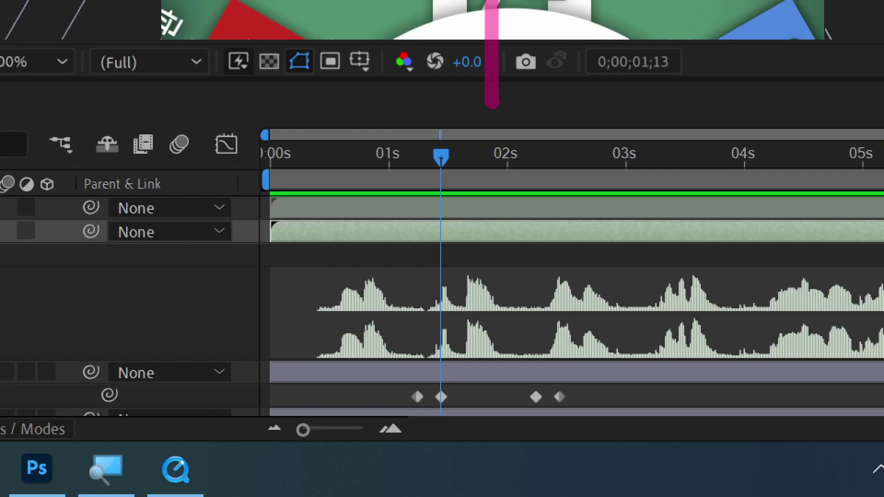
mouse_move(443, 387)
mouse_down()
mouse_move(500, 363)
mouse_move(552, 380)
mouse_move(543, 394)
mouse_move(536, 372)
mouse_move(443, 397)
mouse_up()
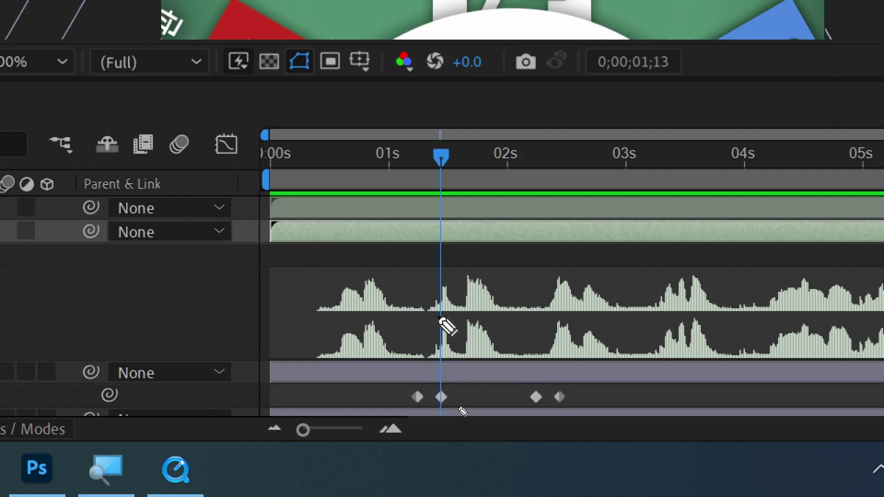
mouse_move(438, 316)
mouse_down()
mouse_move(440, 365)
mouse_move(441, 341)
mouse_move(484, 339)
mouse_up()
drag(483, 272, 483, 341)
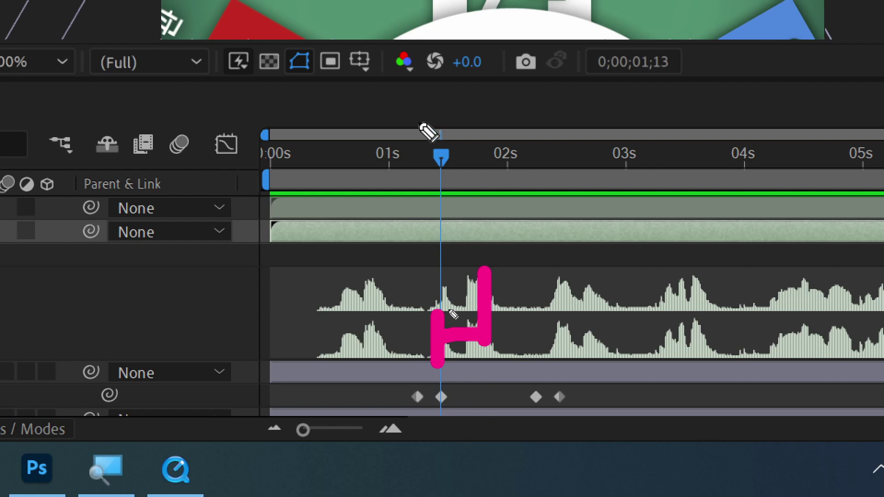
drag(438, 114, 440, 429)
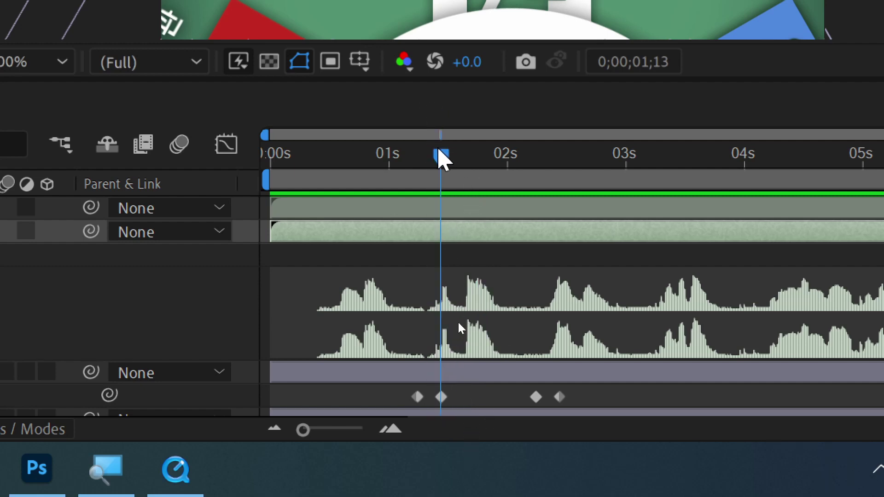
mouse_move(440, 157)
mouse_down()
mouse_move(482, 157)
mouse_move(458, 163)
mouse_move(487, 152)
mouse_move(442, 155)
mouse_up()
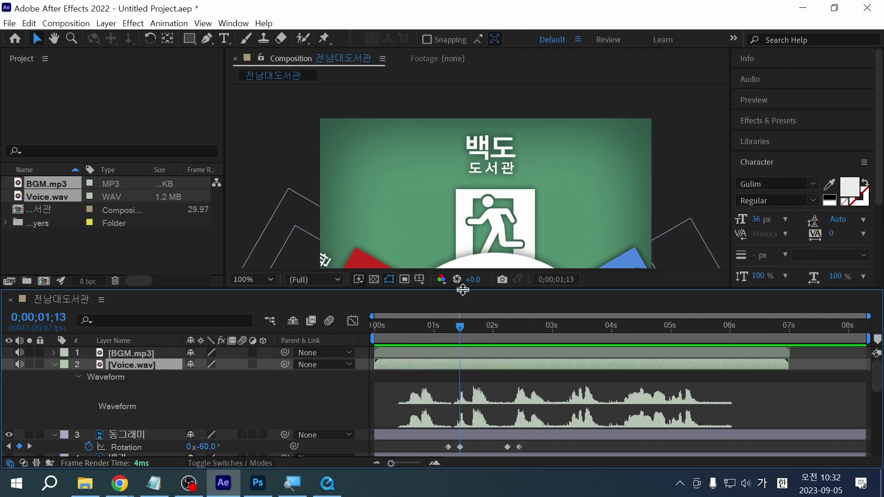
Trim the end of the 홍도 잔상 layer to its last Scale and Opacity keyframes and set its parent to None
drag(457, 289, 457, 197)
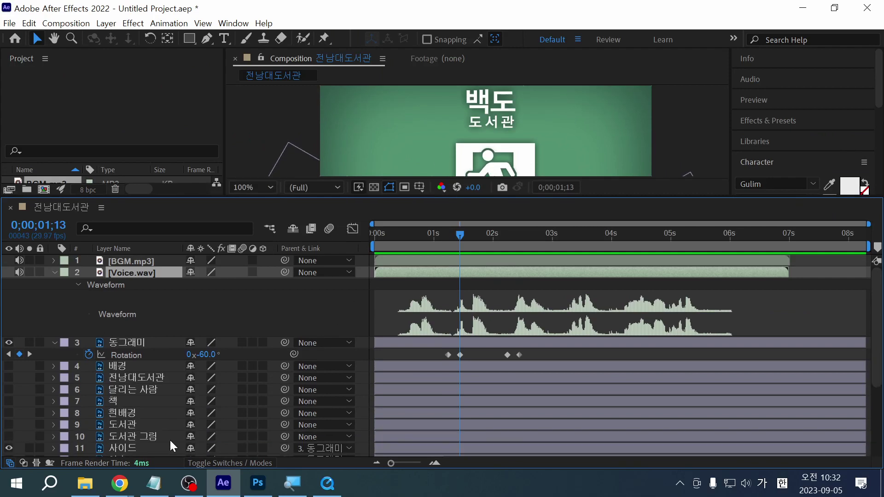
scroll(168, 439, down, 5)
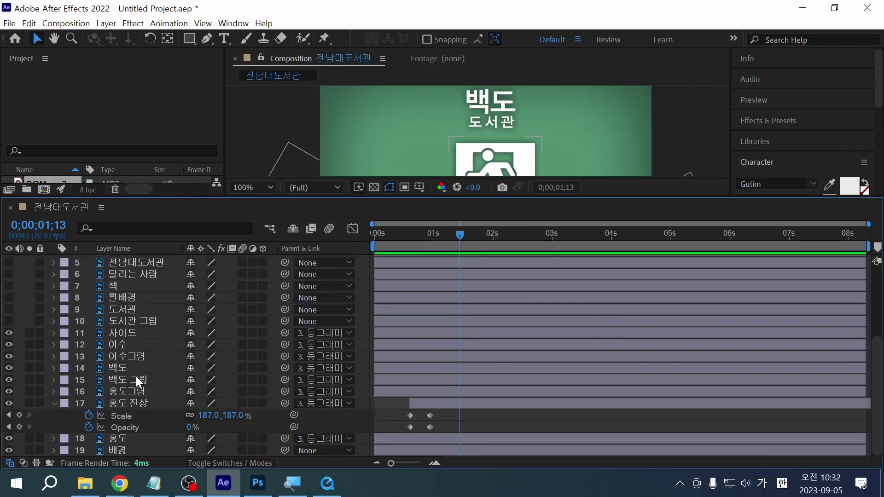
click(136, 376)
click(137, 366)
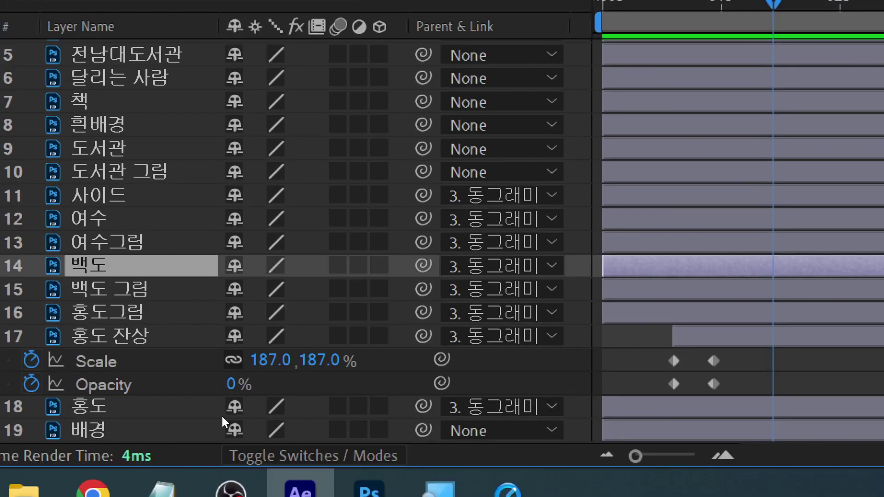
click(171, 338)
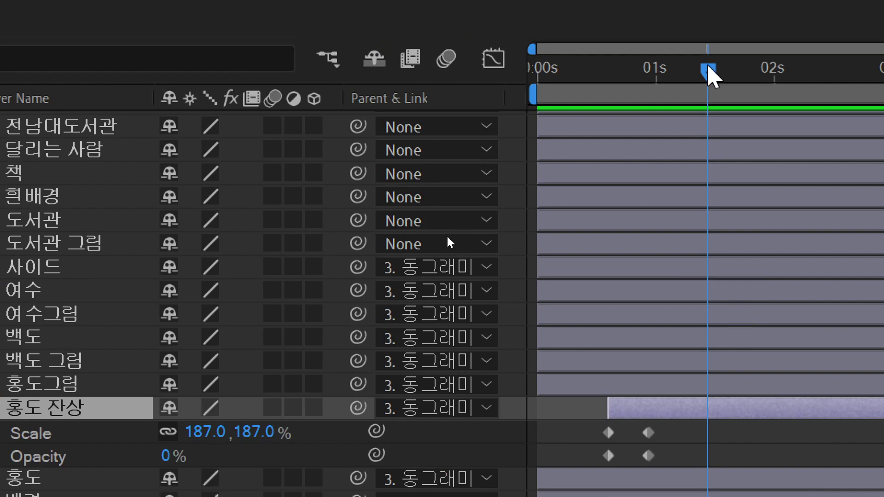
drag(709, 74, 660, 92)
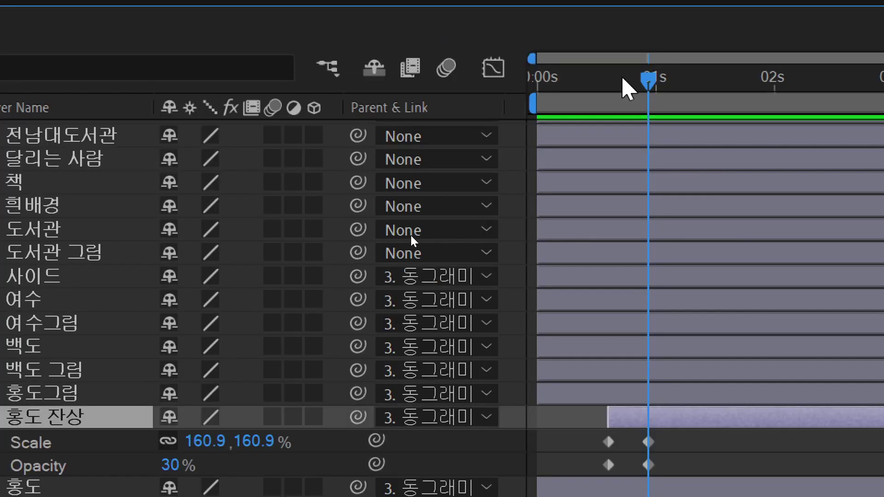
drag(623, 84, 610, 88)
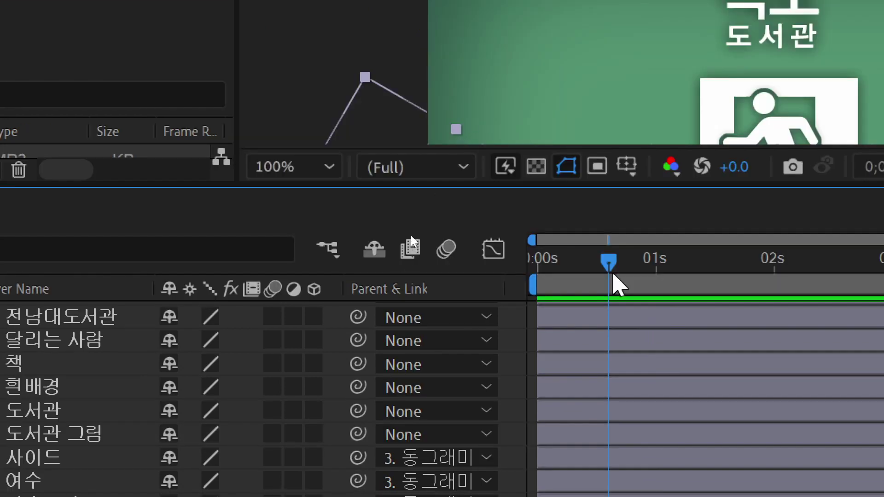
drag(610, 263, 649, 274)
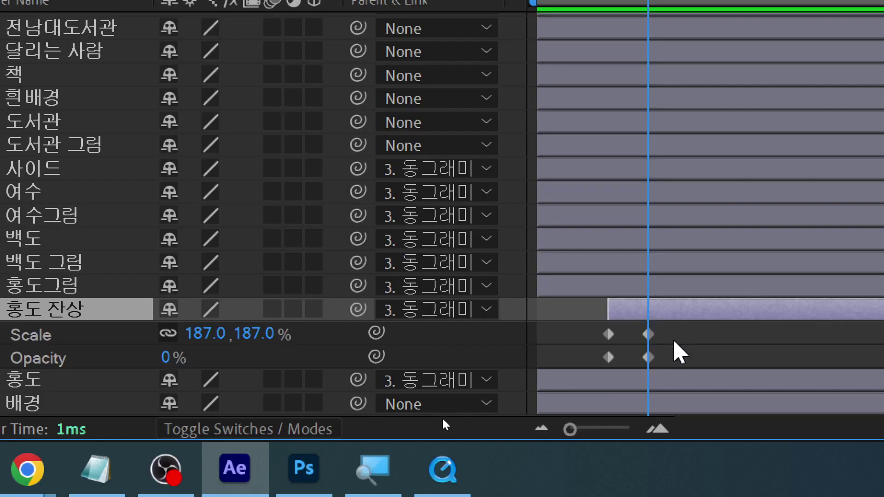
key(alt+bracketright)
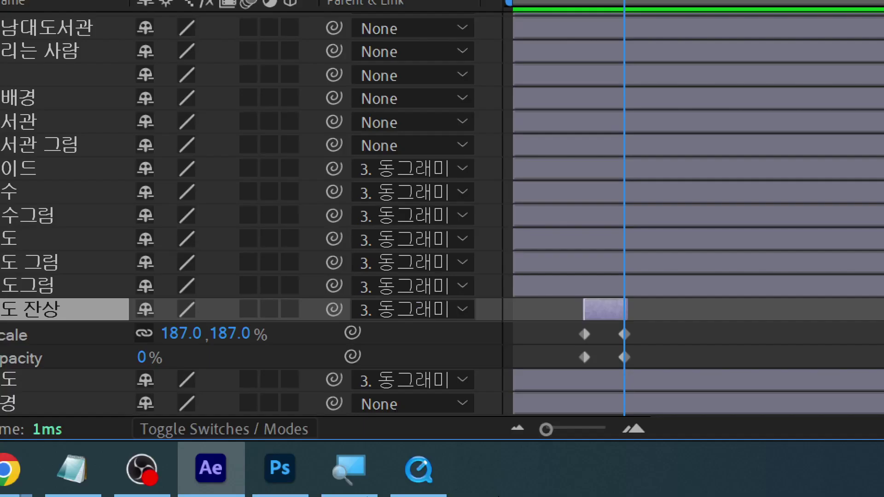
click(451, 309)
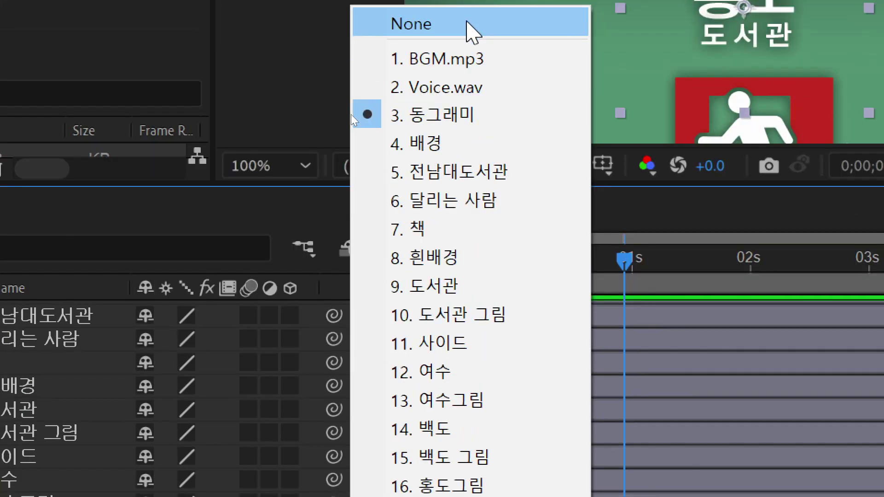
click(469, 32)
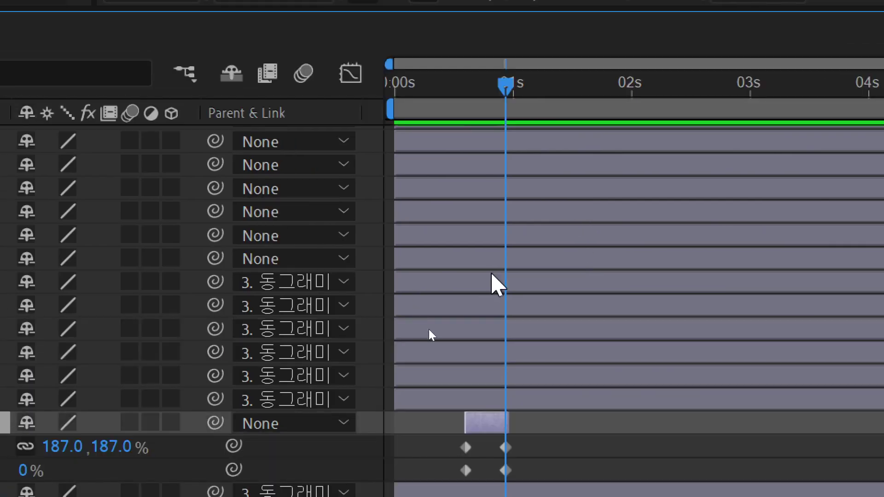
Move the current time to 0;00;01;13, where the circle's rotation ends and the second spoken word begins
scroll(854, 223, up, 5)
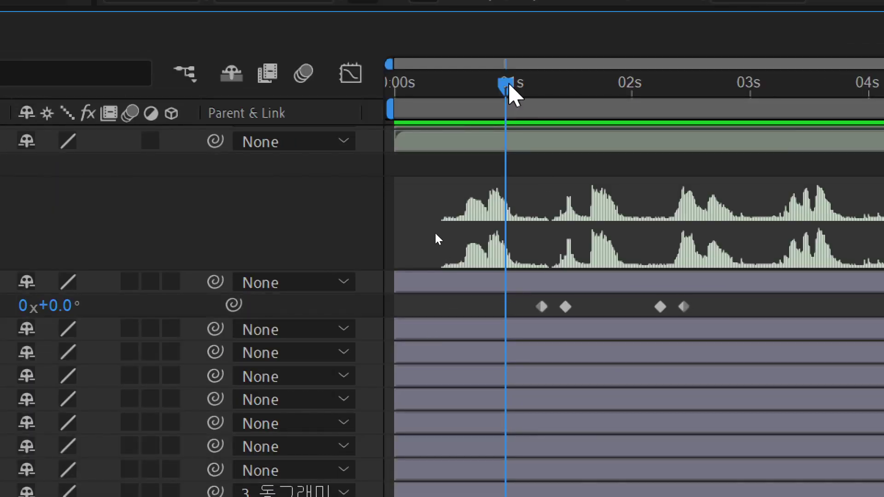
drag(507, 86, 542, 88)
click(566, 88)
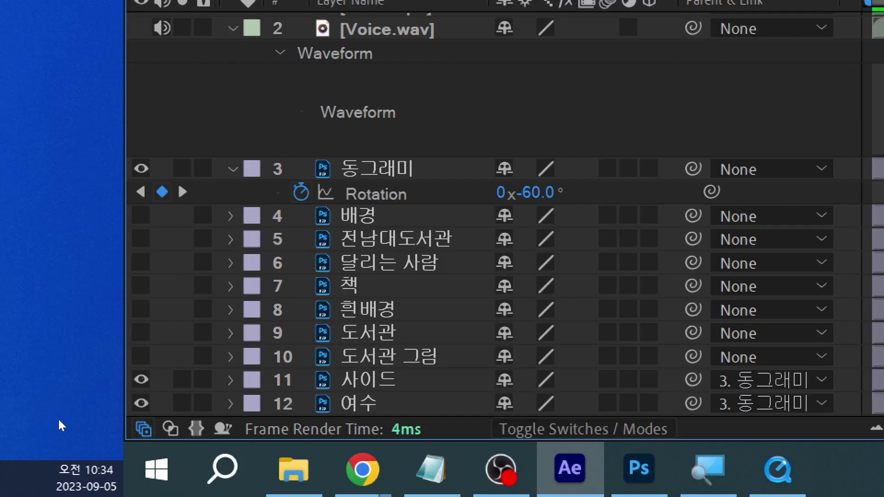
Duplicate the 백도 layer and rename the copy 백도 잔상
scroll(363, 367, down, 5)
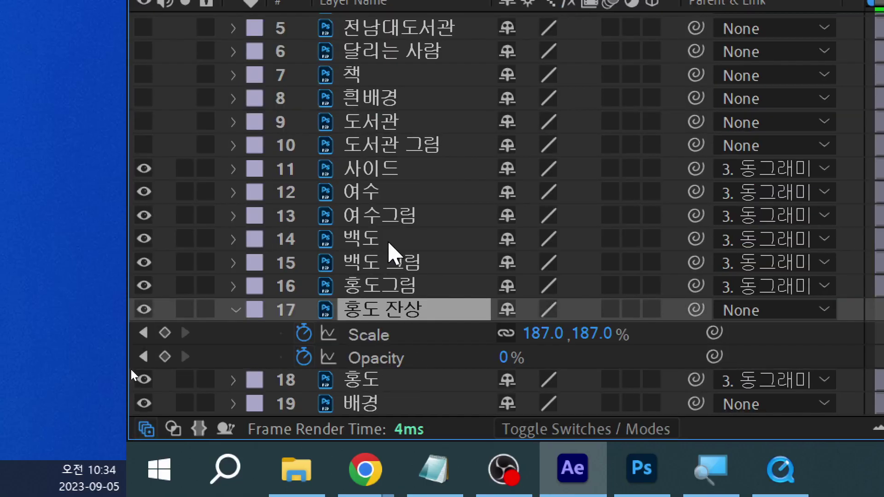
click(389, 243)
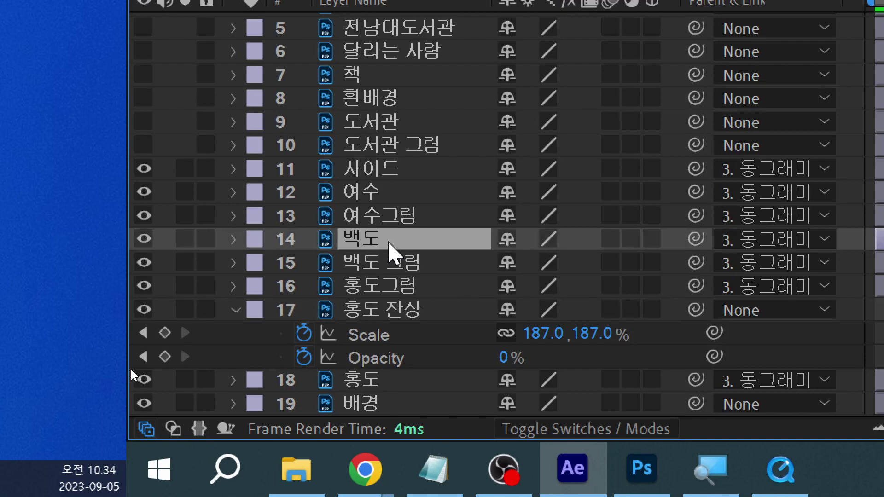
key(ctrl+d)
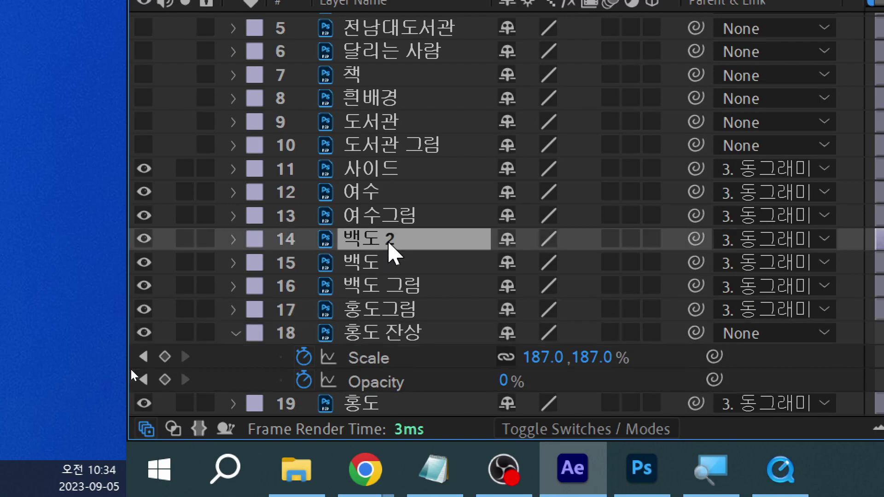
key(Return)
click(388, 238)
double_click(388, 238)
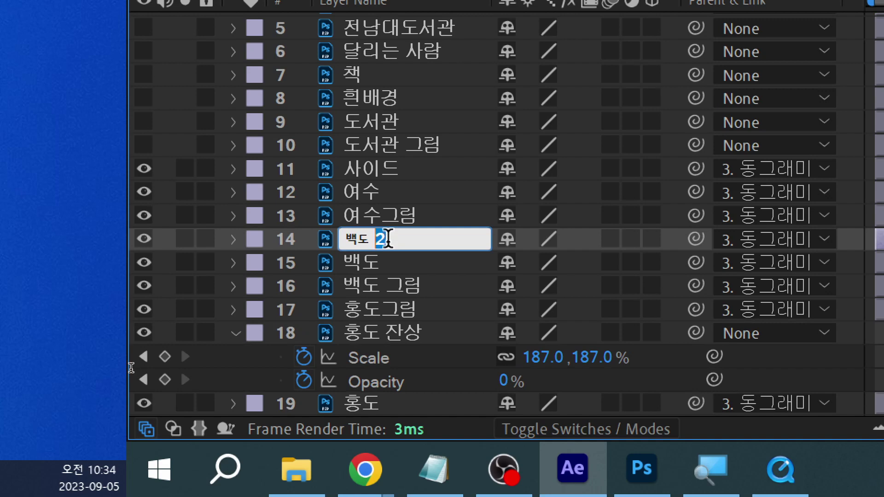
text(잔상)
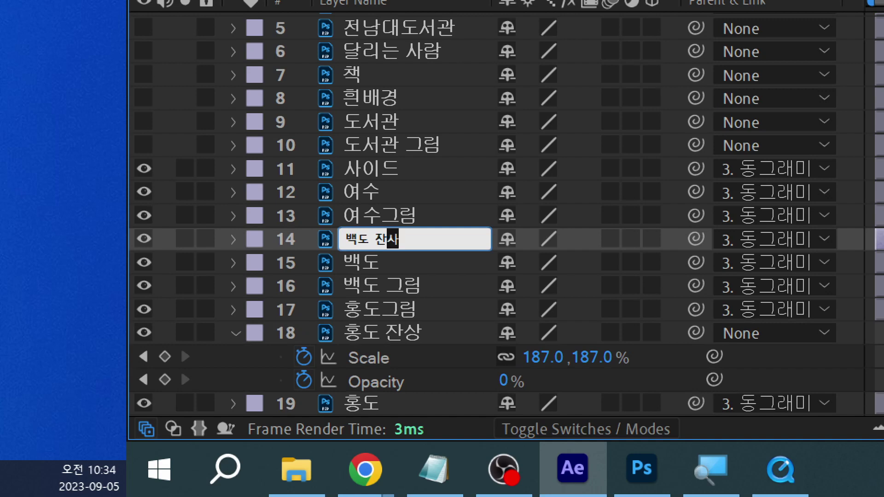
click(388, 258)
click(397, 239)
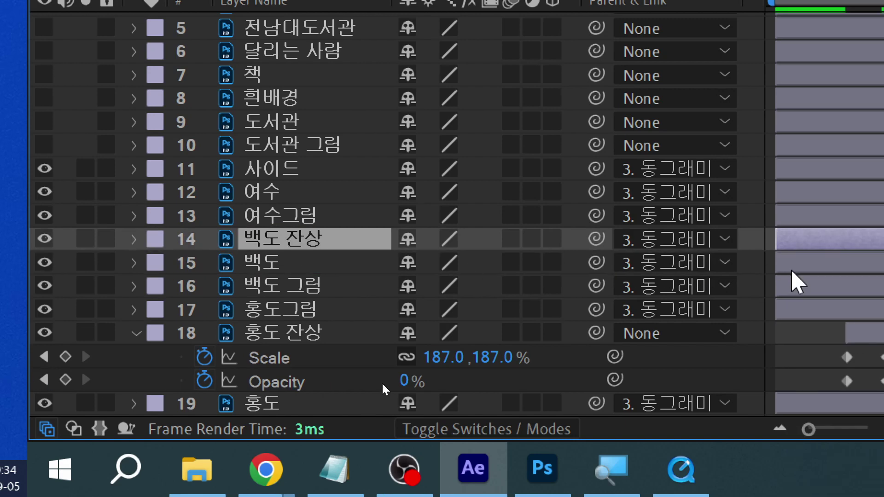
Set the parent of the 백도 잔상 layer to None and trim its start to 0;00;01;13
click(712, 246)
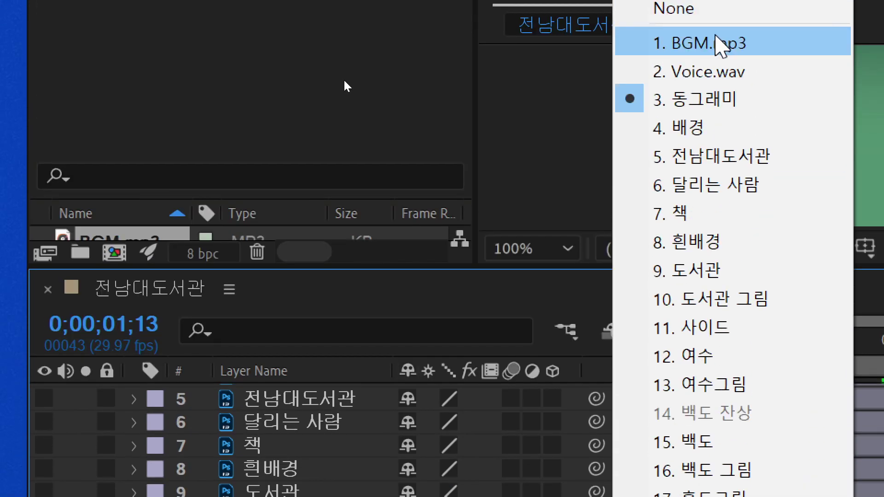
click(719, 18)
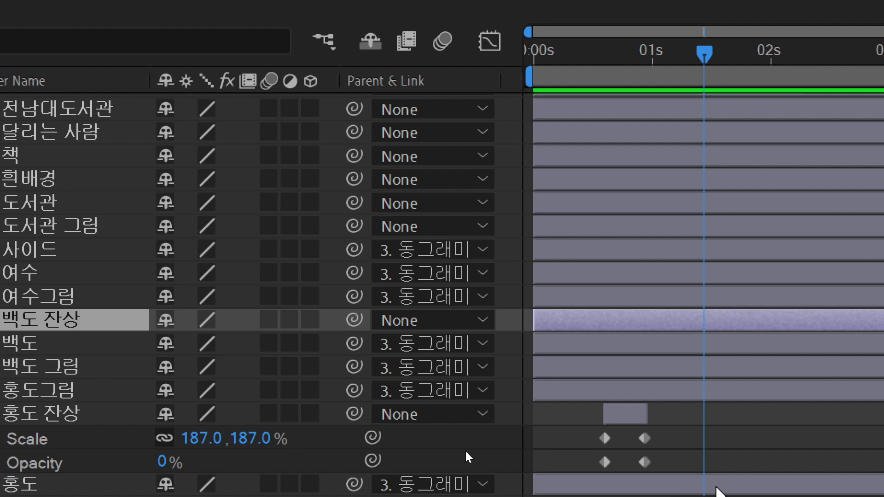
key(alt+bracketleft)
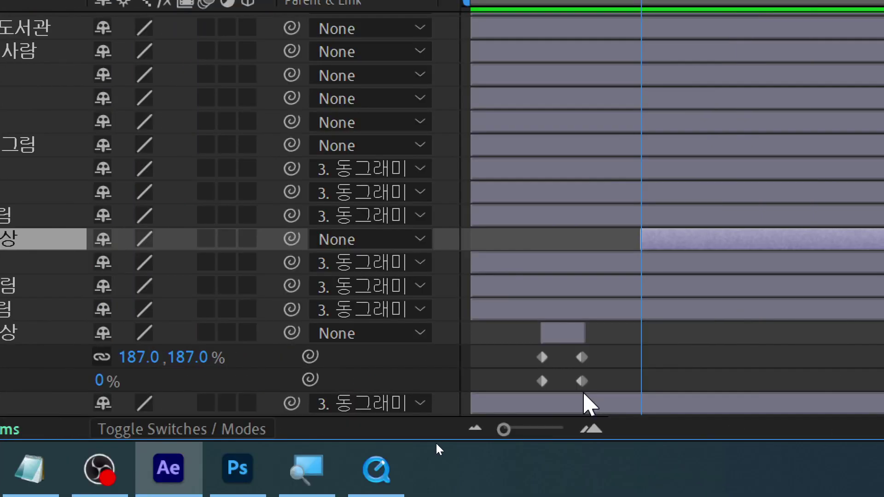
Copy the Scale and Opacity keyframes of 홍도 잔상 and paste them onto 백도 잔상 at 0;00;01;13
drag(859, 388, 770, 356)
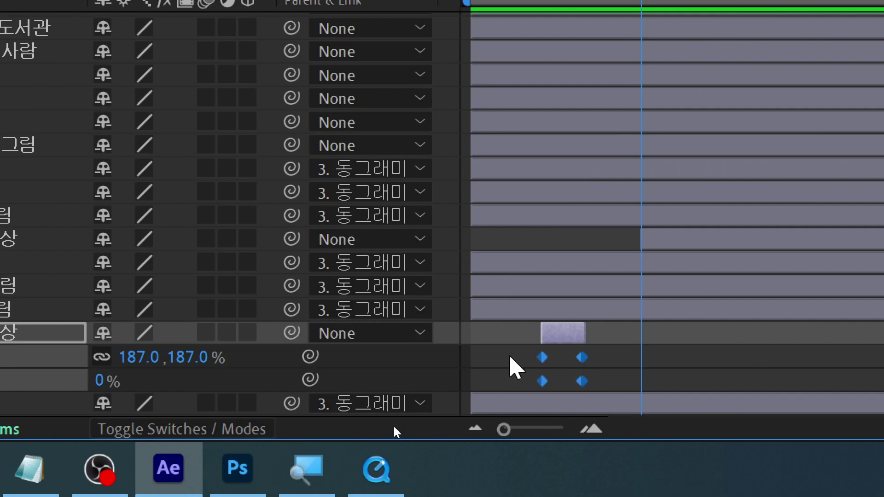
drag(508, 352, 609, 387)
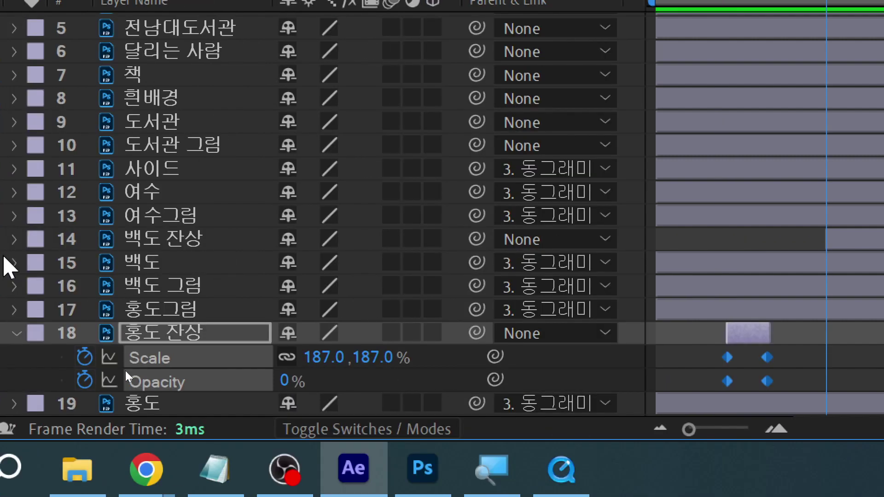
click(190, 238)
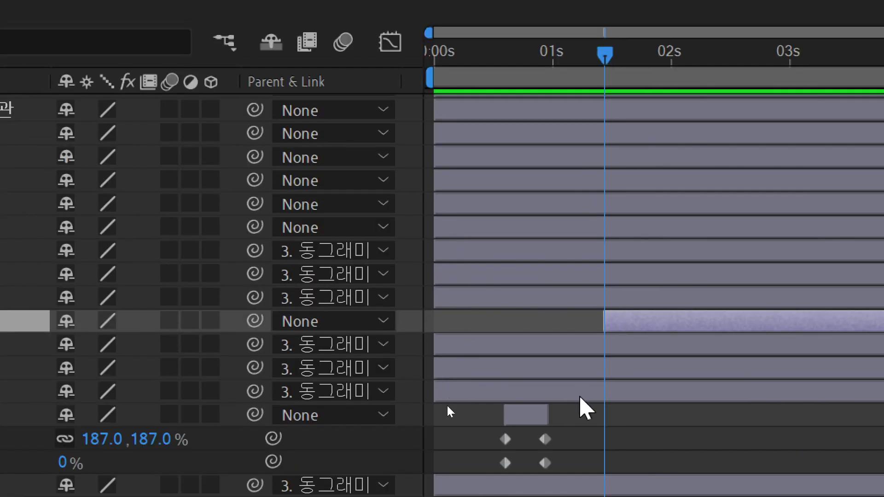
key(BackSpace)
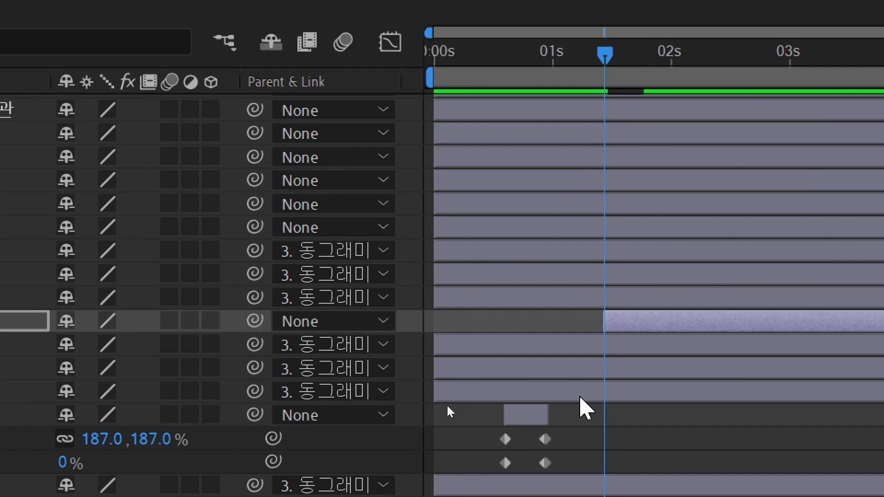
key(ctrl+v)
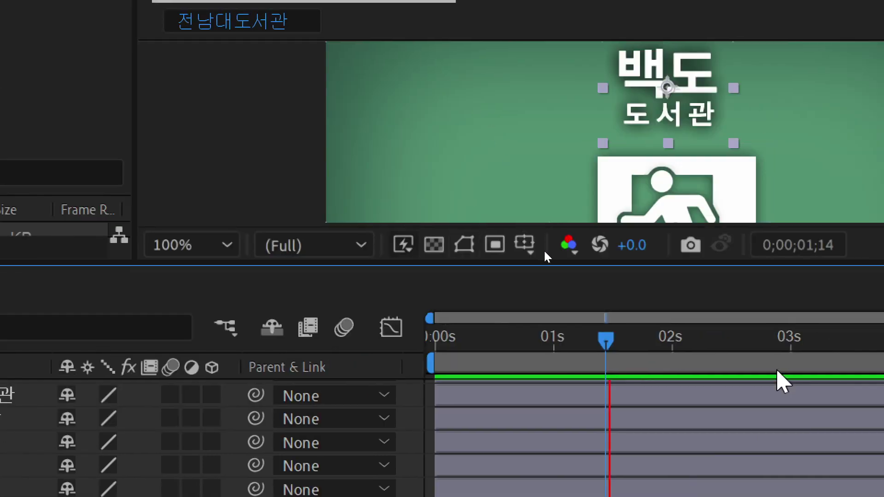
Stop the preview, enlarge the composition view and set its preview resolution to Quarter
key(space)
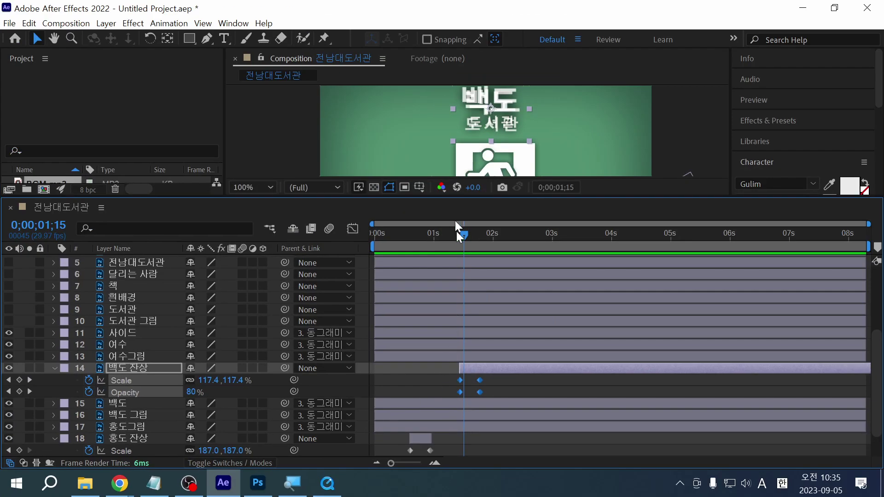
drag(451, 199, 407, 276)
click(320, 265)
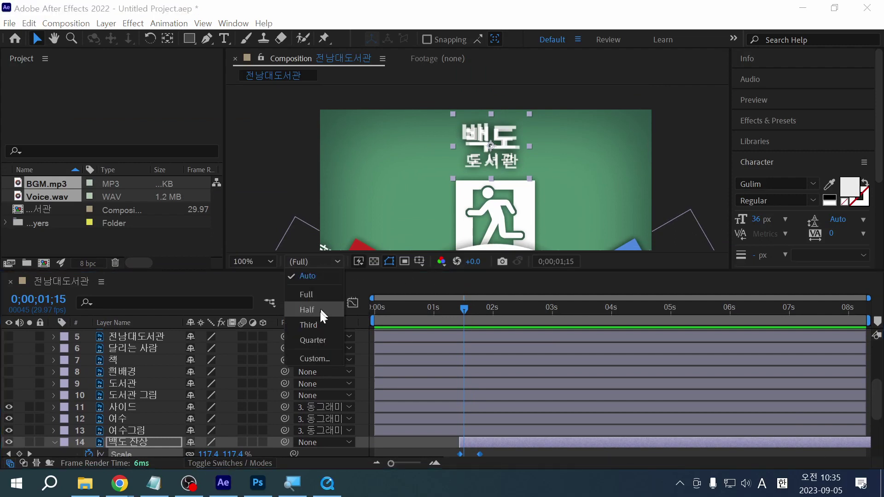
click(318, 340)
Preview the 백도 잔상 effect from 0;00;01;07 and again from 0;00;00;28
drag(468, 312, 449, 312)
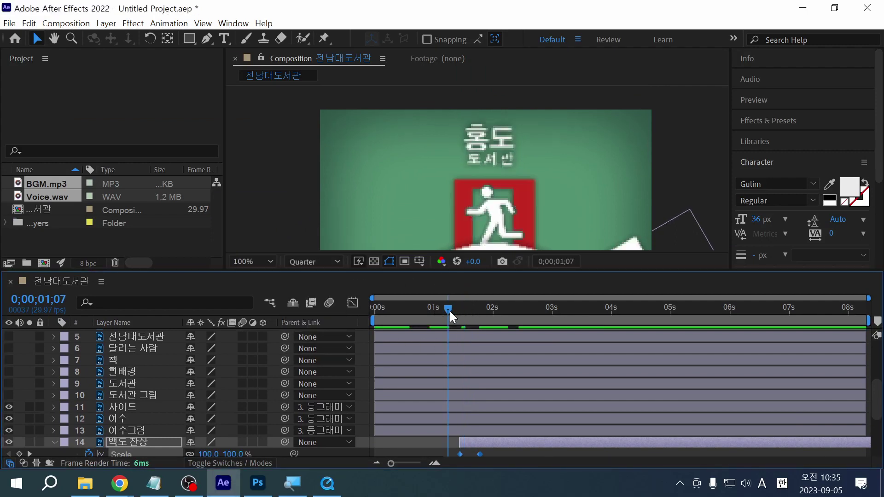
key(space)
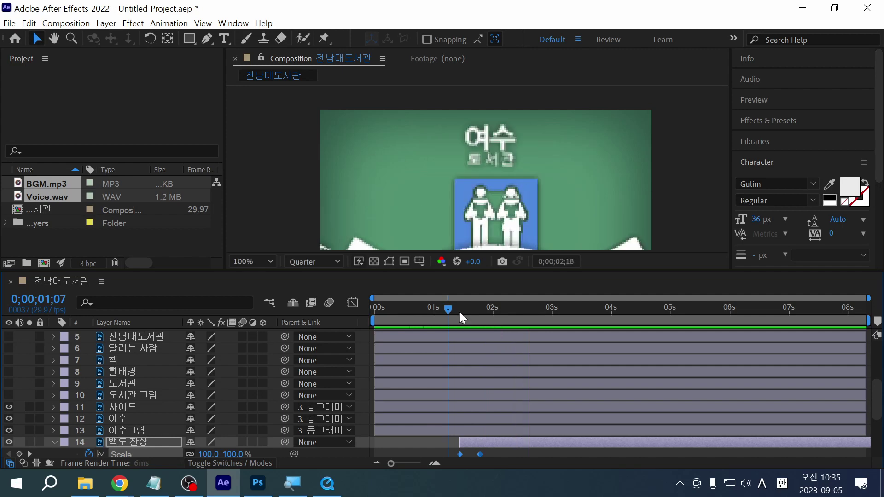
key(space)
click(430, 316)
key(space)
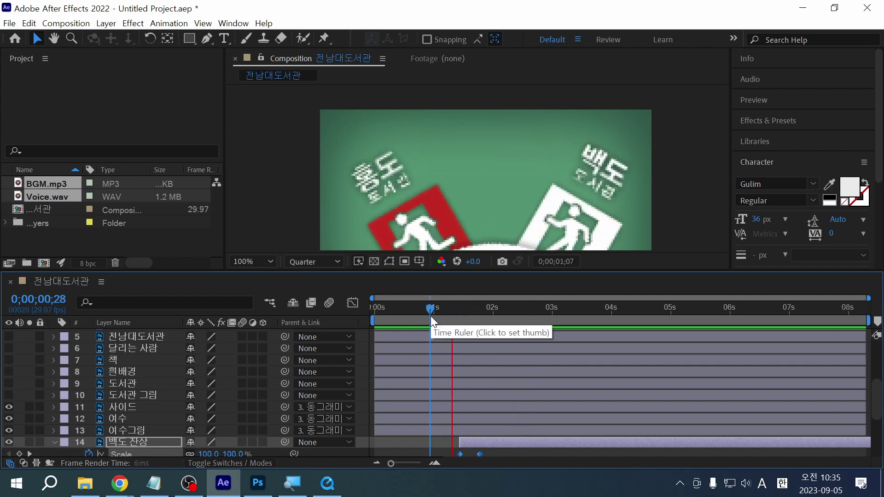
key(space)
Trim the end of the 백도 잔상 layer to its last Scale and Opacity keyframes at 0;00;01;23
drag(452, 310, 475, 312)
scroll(489, 426, down, 3)
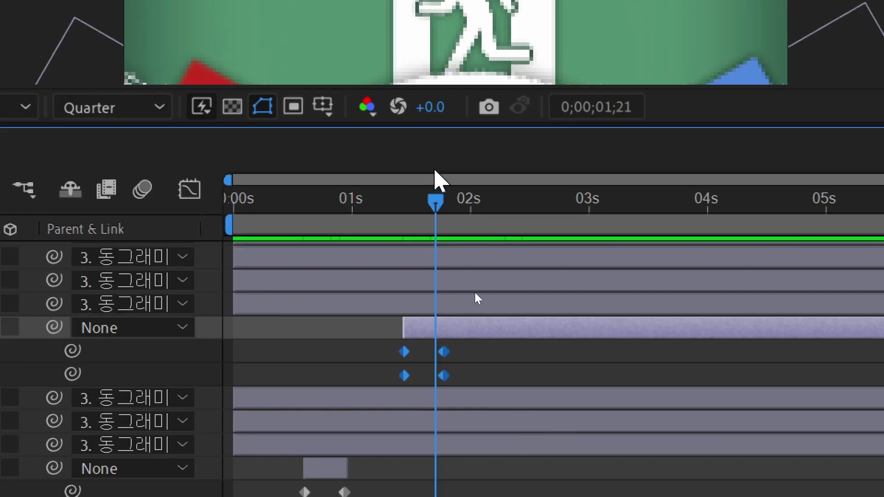
drag(435, 200, 438, 207)
click(480, 335)
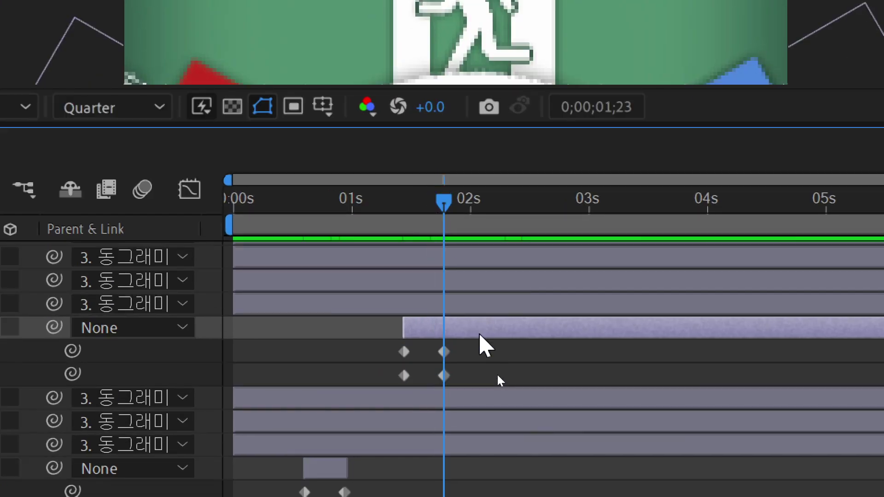
key(alt+bracketright)
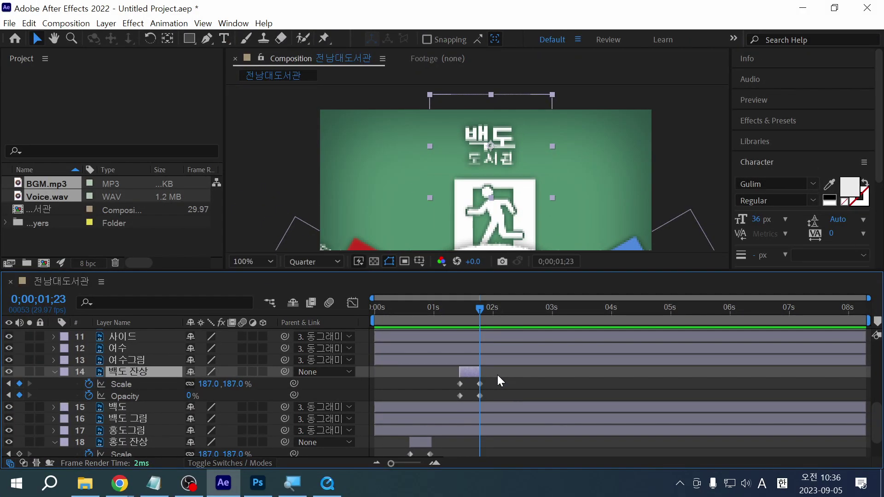
Move the current time to 0;00;02;13, on the last Rotation keyframe of the 동그래미 layer
drag(495, 272, 478, 22)
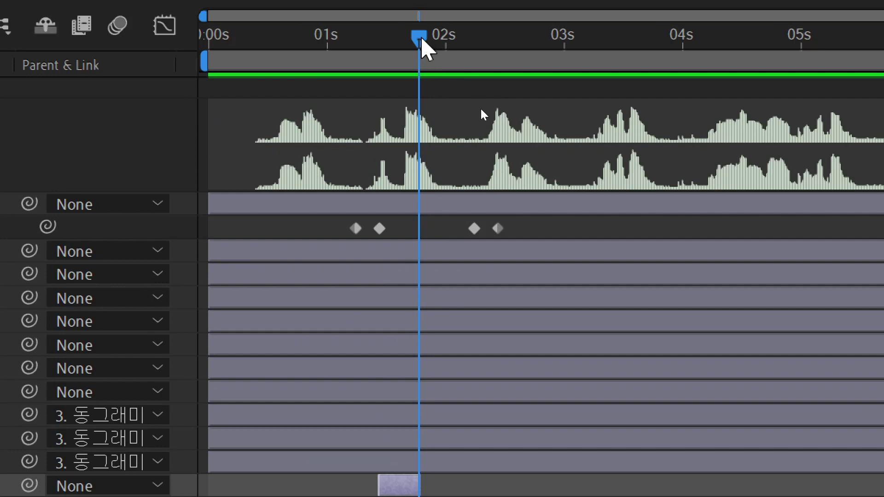
drag(422, 40, 495, 62)
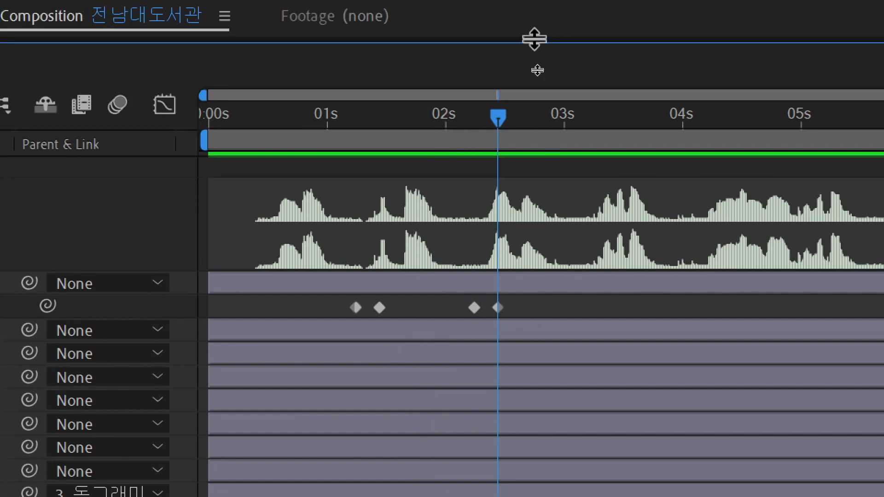
drag(534, 39, 534, 351)
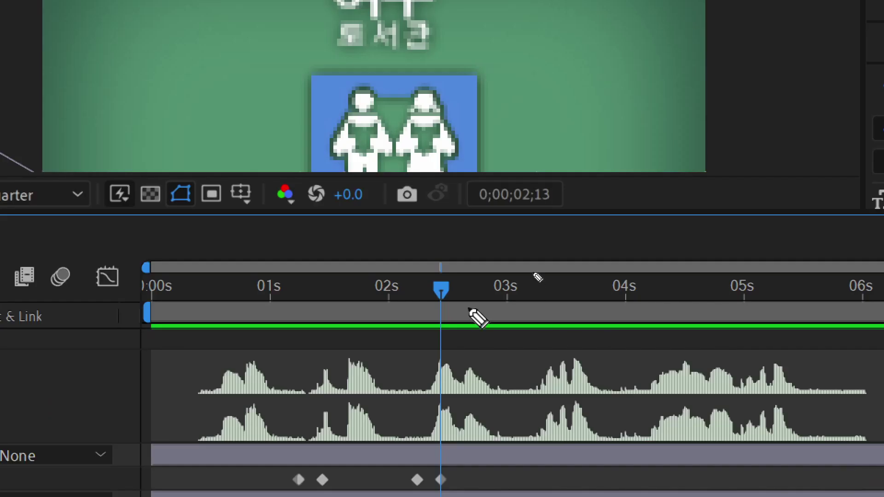
drag(529, 154, 470, 159)
mouse_move(414, 313)
mouse_down()
mouse_move(441, 260)
mouse_move(468, 326)
mouse_move(507, 272)
mouse_move(551, 243)
mouse_move(569, 260)
mouse_move(547, 285)
mouse_up()
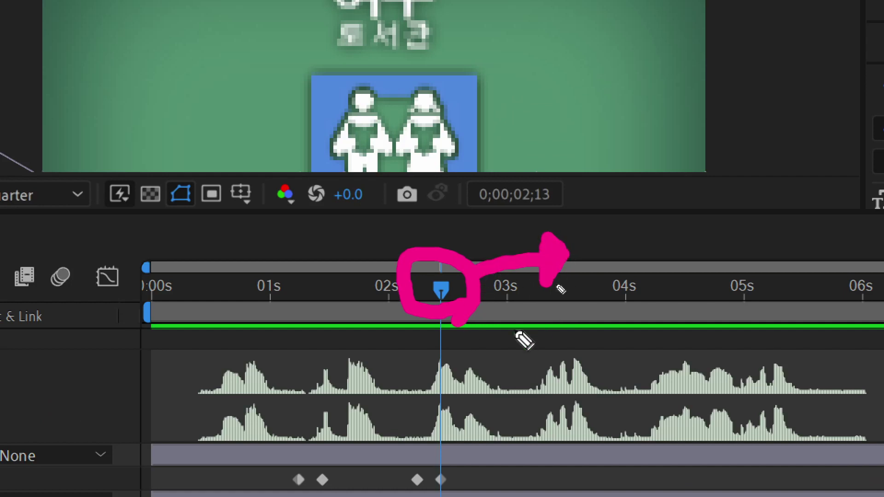
key(Escape)
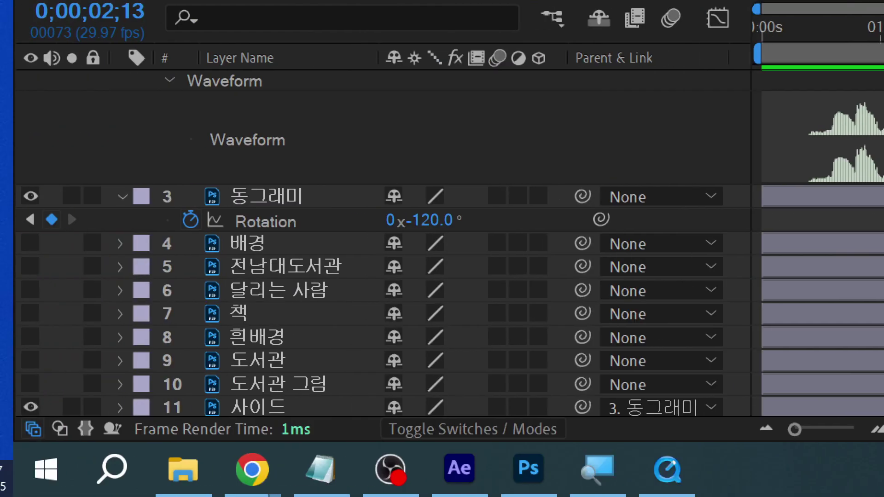
Duplicate the 여수 layer and rename the copy 여수 잔상
scroll(325, 375, down, 3)
click(271, 294)
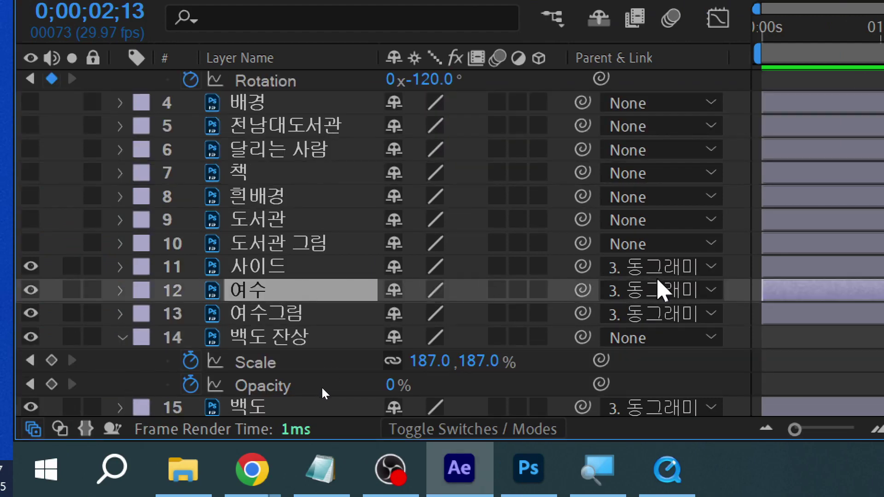
key(ctrl+d)
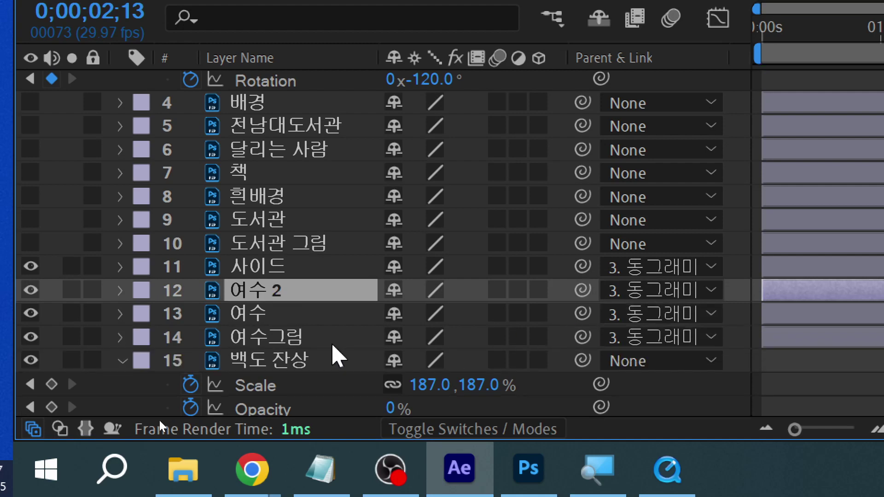
key(Return)
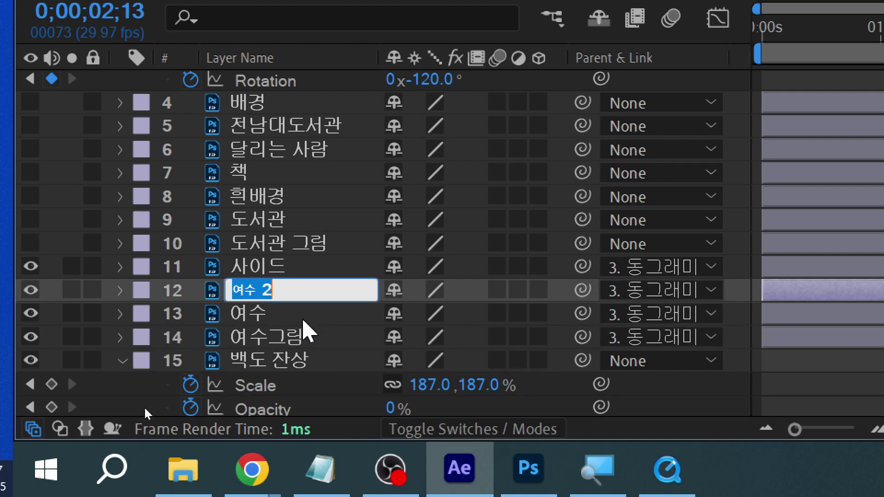
key(End)
key(shift+Left)
text(w)
key(BackSpace)
key(Hangul)
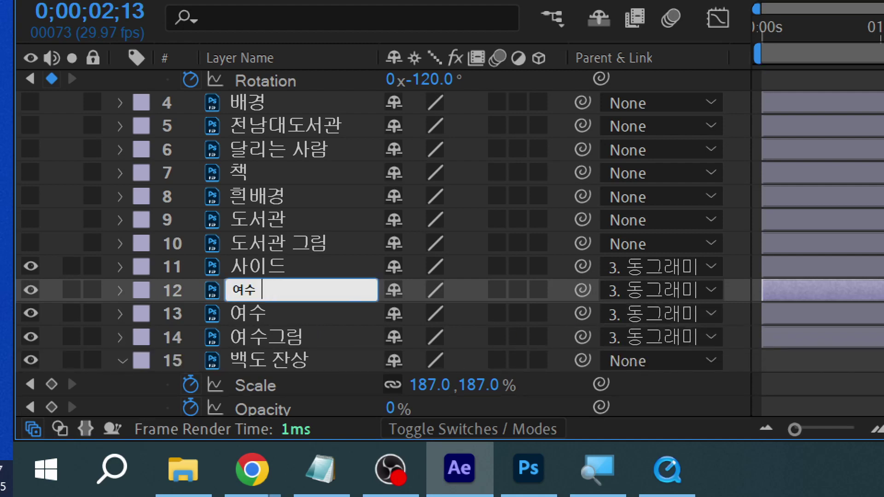
text(잔상)
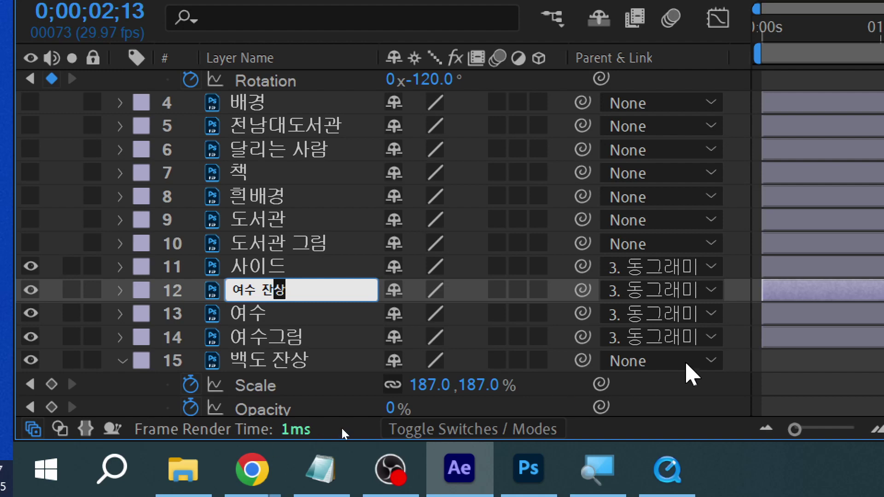
Set the 여수 잔상 layer's parent to None and trim its start to the playhead at 0;00;02;13
click(690, 291)
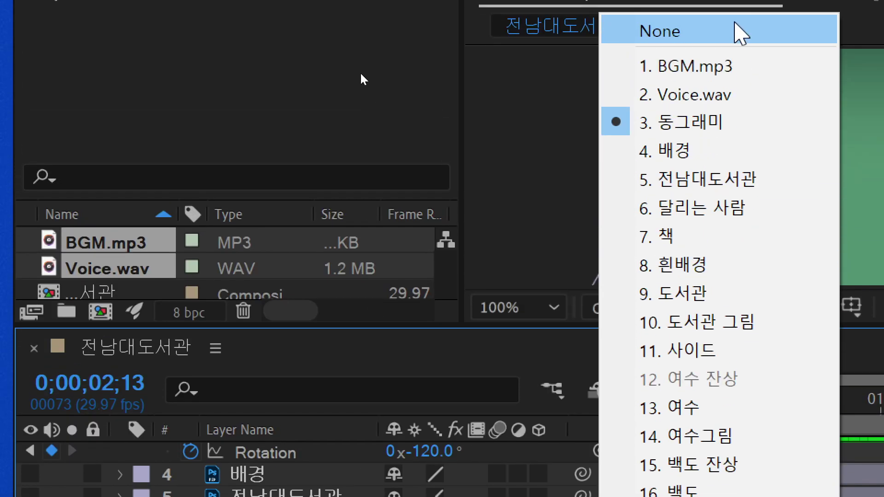
click(736, 7)
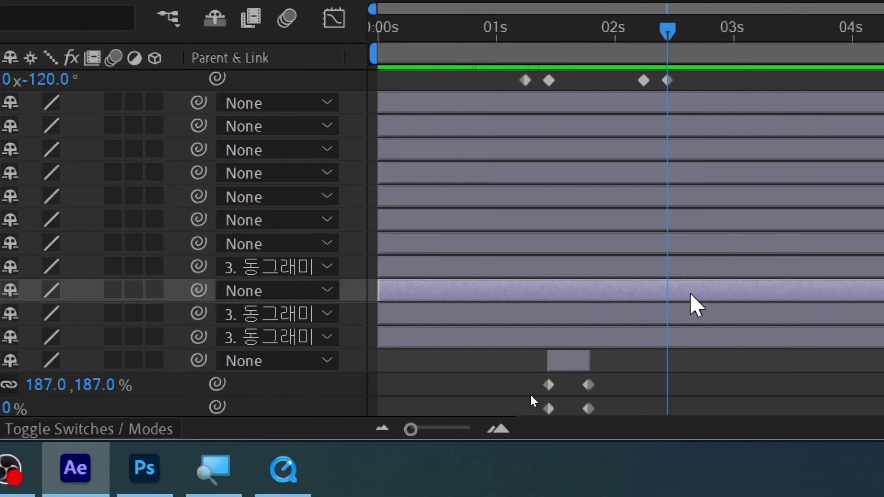
key(alt+bracketleft)
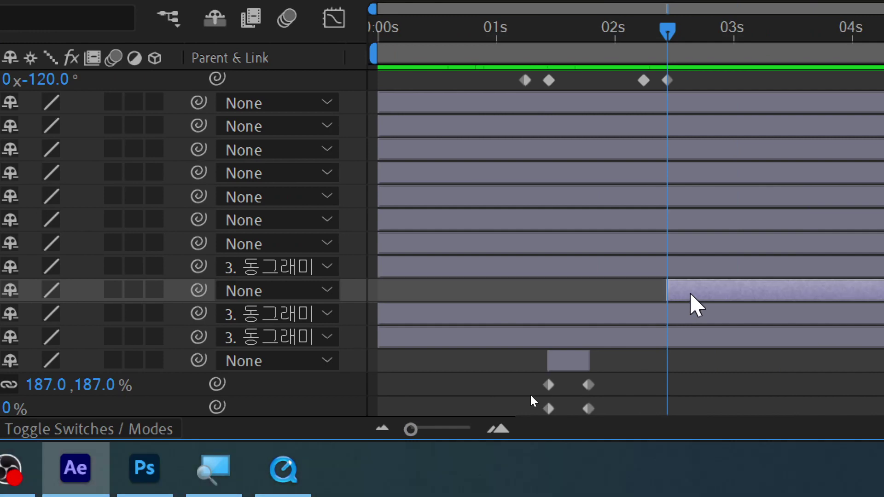
Copy the Scale and Opacity keyframes from 백도 잔상 and paste them onto 여수 잔상 at 0;00;02;13
drag(515, 375, 597, 417)
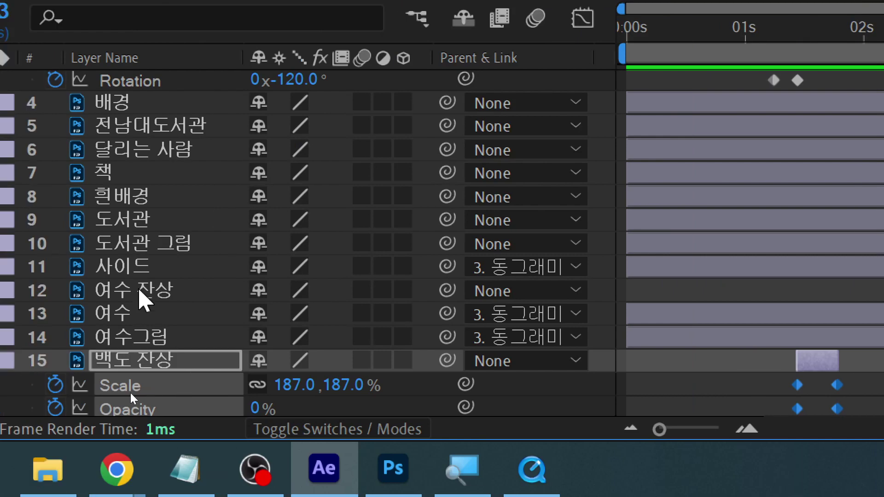
click(139, 291)
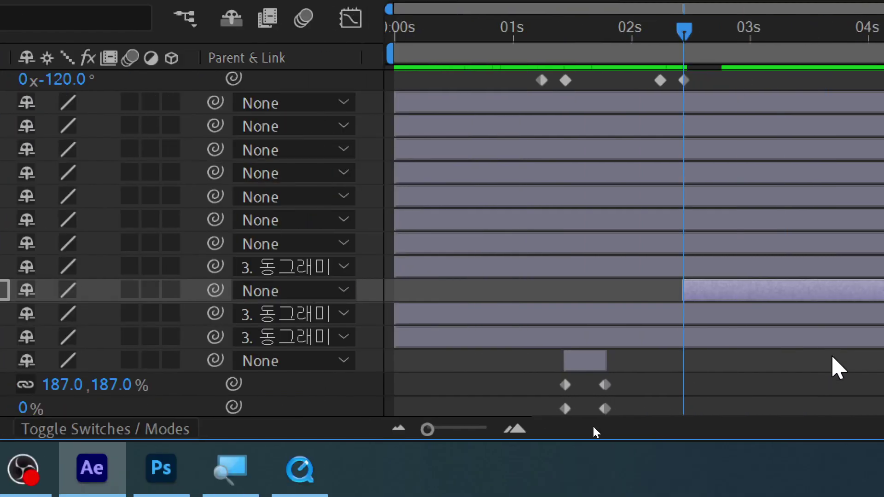
key(ctrl+v)
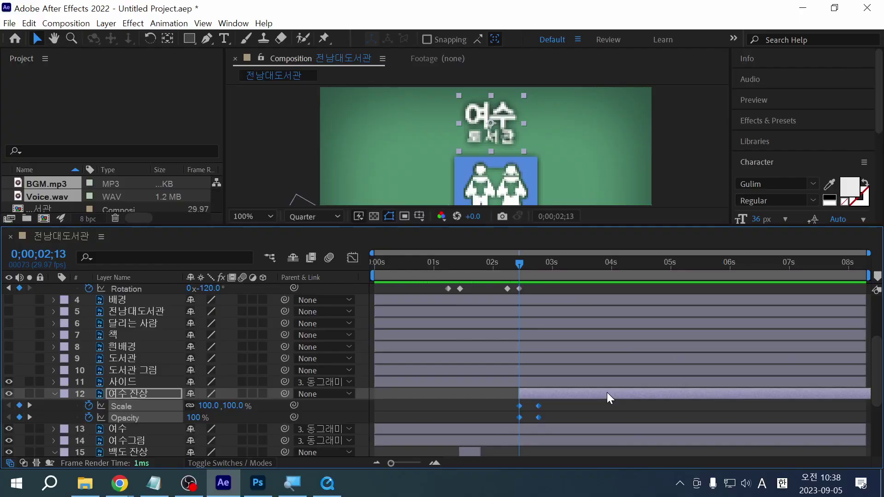
Preview the composition to check the 여수 afterimage animation
drag(504, 262, 330, 266)
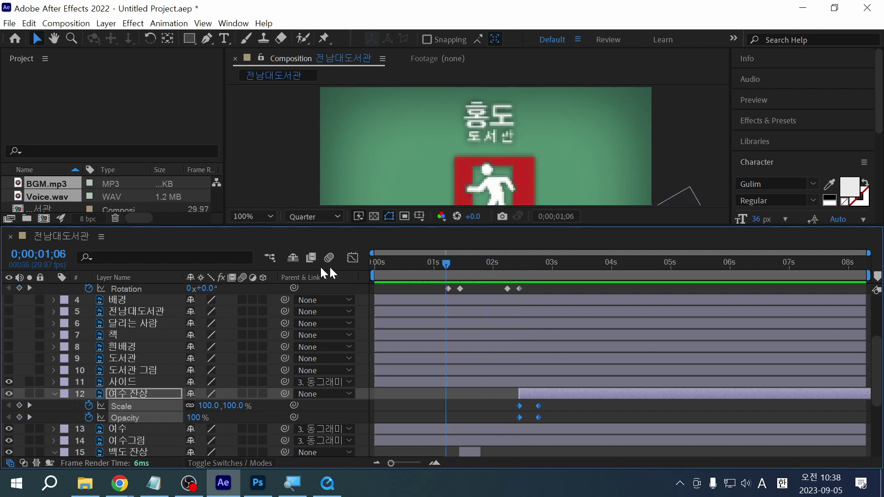
key(space)
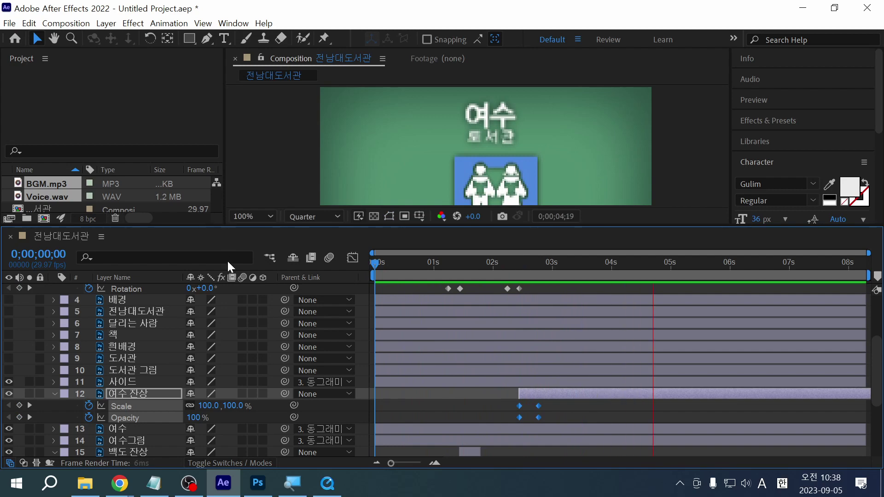
key(space)
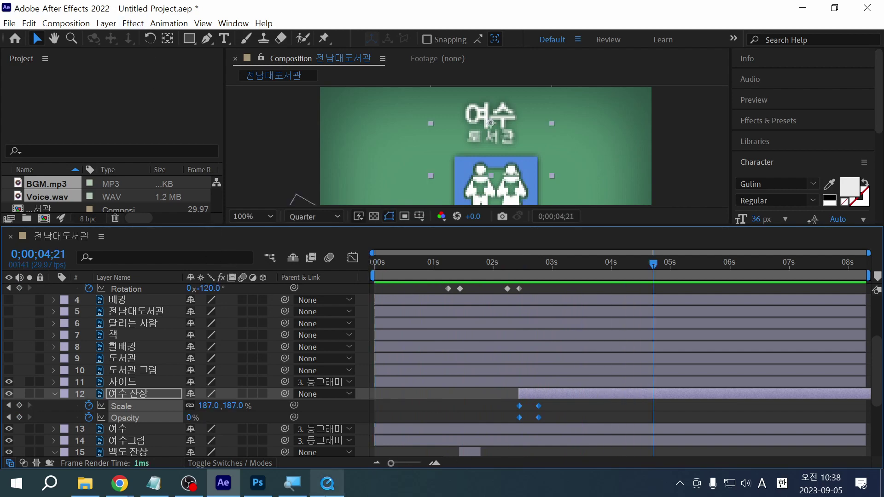
Switch to the finished reference video in the media player, play it from the start and pause on the 홍도 scene
click(324, 491)
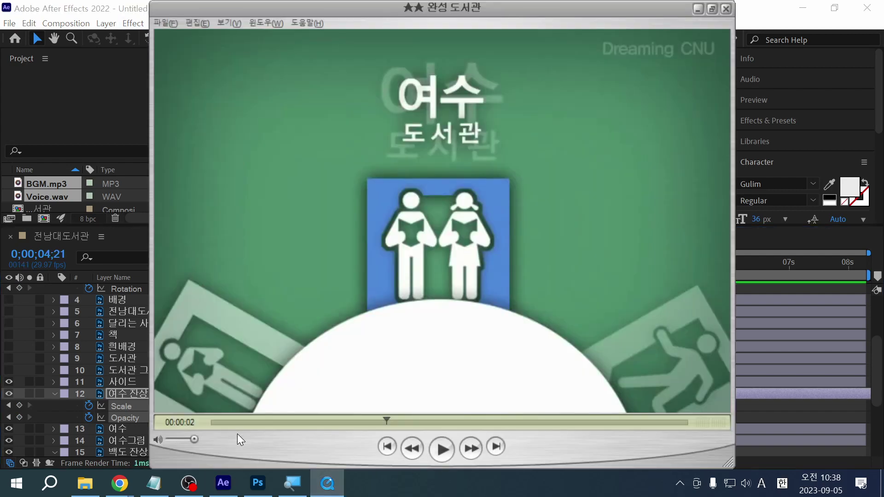
click(218, 422)
drag(218, 428, 188, 426)
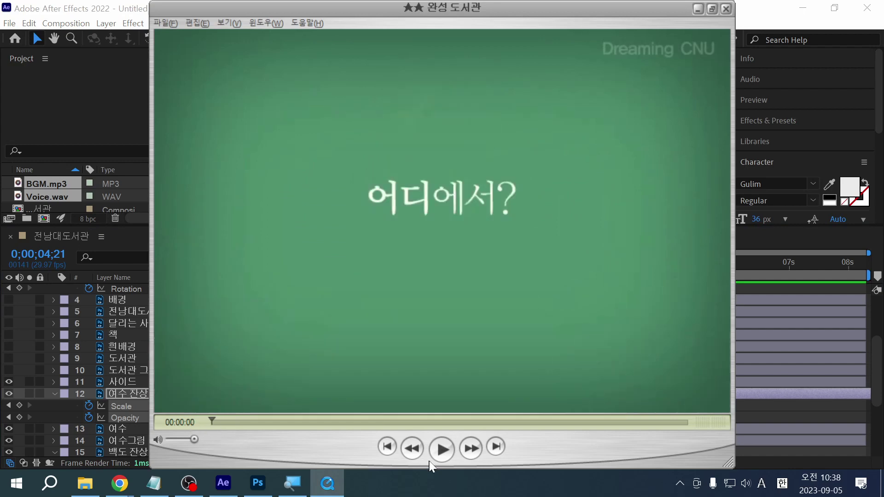
click(435, 451)
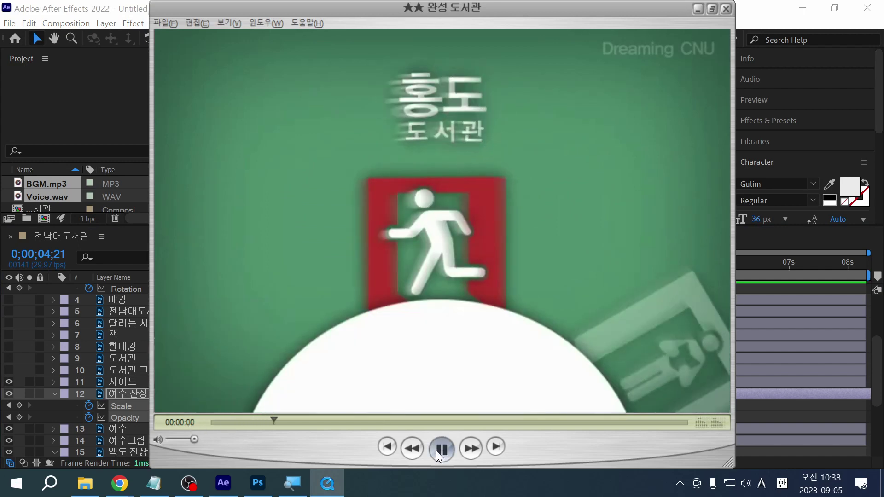
click(436, 451)
click(275, 422)
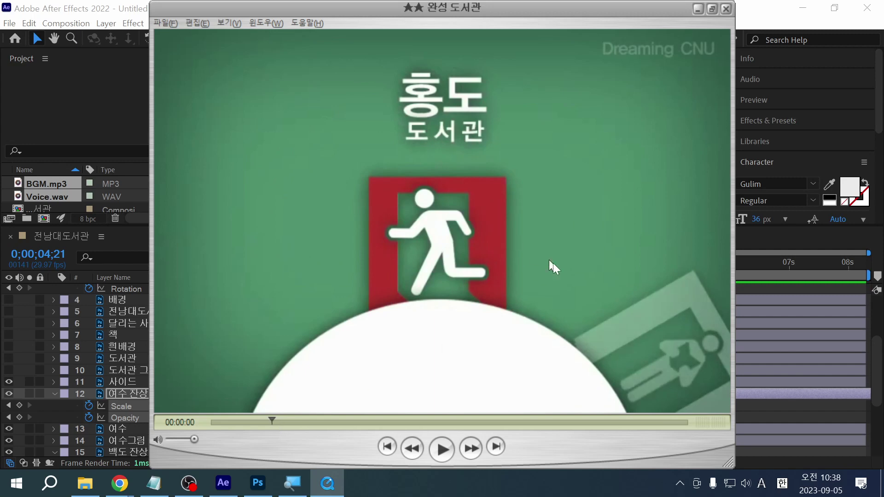
Mark the central title and the side pictogram in the paused 홍도 scene with the pen, and clear the marks
key(ctrl+2)
mouse_move(650, 272)
mouse_down()
mouse_move(668, 330)
mouse_move(726, 276)
mouse_up()
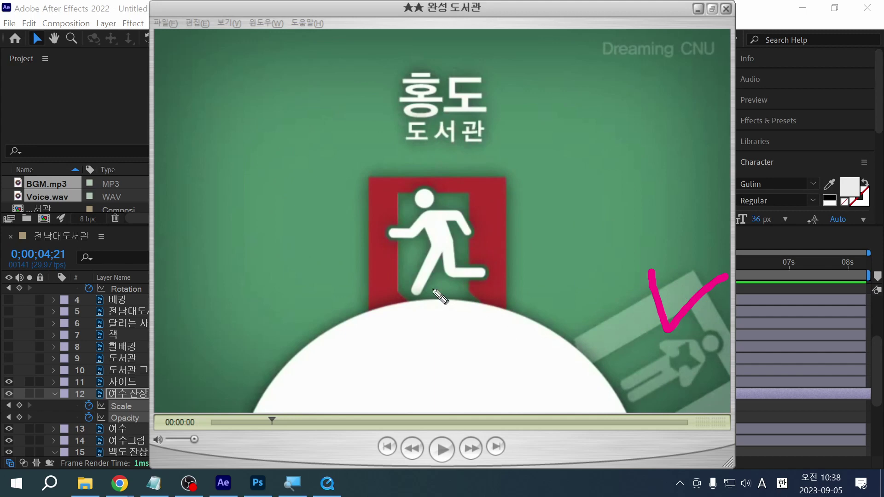
mouse_move(496, 180)
mouse_down()
mouse_move(391, 268)
mouse_move(423, 66)
mouse_move(535, 164)
mouse_move(373, 171)
mouse_move(499, 87)
mouse_move(441, 198)
mouse_move(495, 106)
mouse_move(504, 208)
mouse_up()
drag(424, 62, 511, 66)
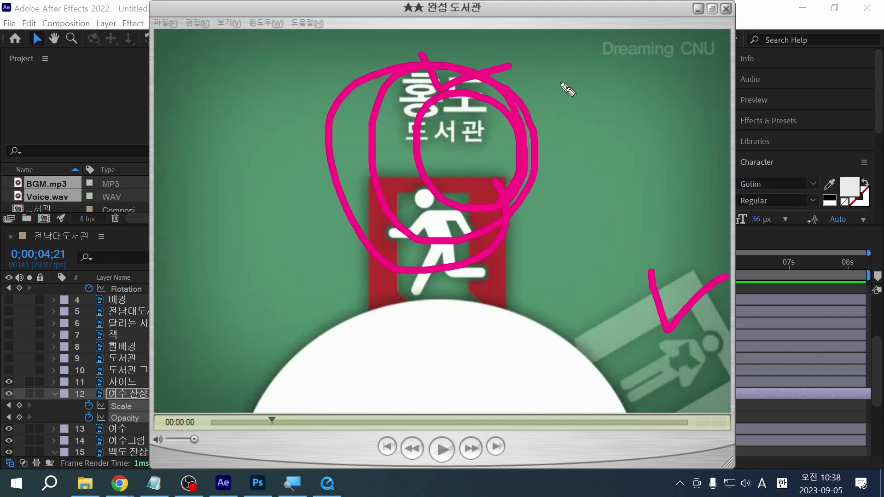
mouse_move(689, 213)
mouse_down()
mouse_move(667, 288)
mouse_move(712, 294)
mouse_move(751, 286)
mouse_up()
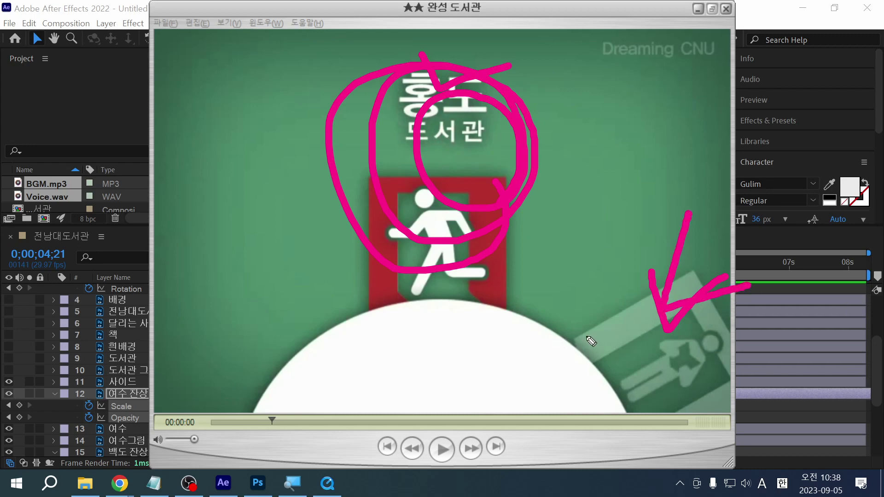
key(Escape)
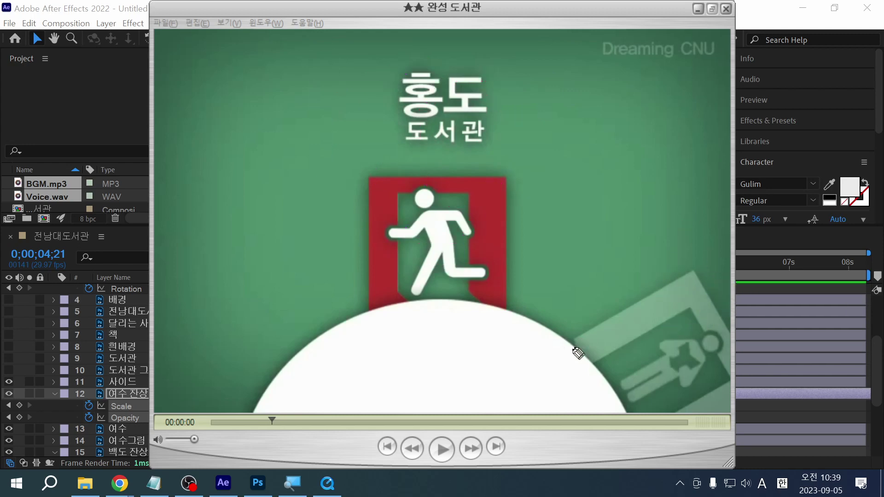
Advance the reference video to the 백도 scene and examine how the central and side pictograms are arranged, marking them temporarily
drag(270, 423, 296, 424)
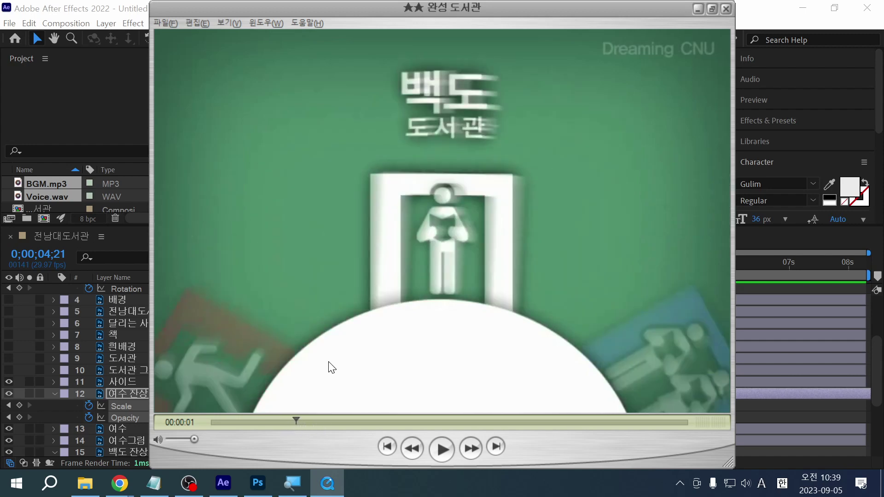
key(ctrl+2)
mouse_move(169, 296)
mouse_down()
mouse_move(207, 350)
mouse_move(276, 303)
mouse_up()
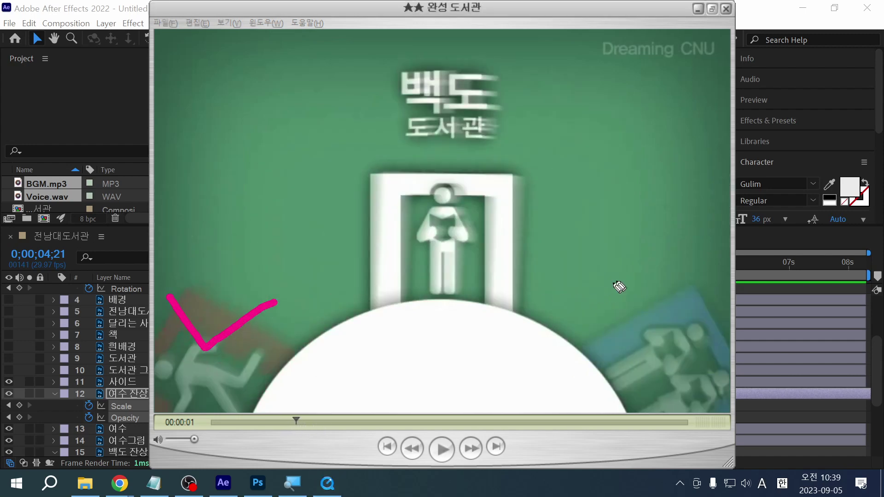
drag(631, 272, 740, 314)
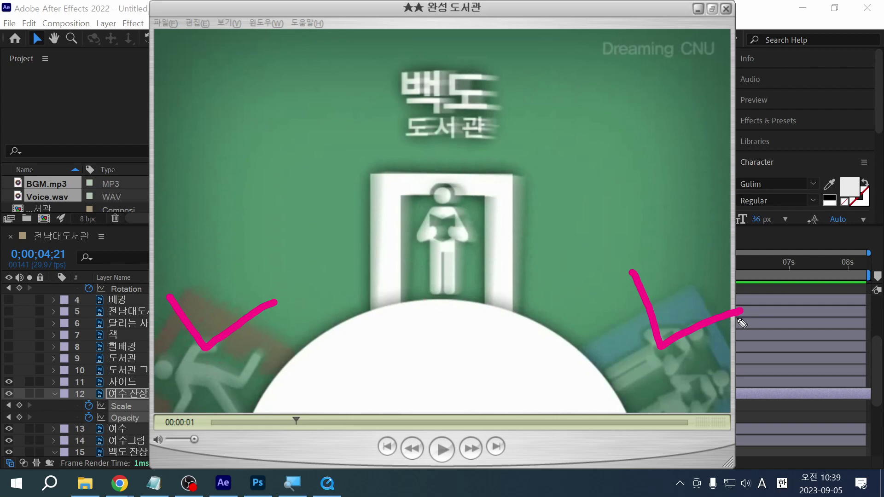
mouse_move(488, 350)
mouse_down()
mouse_move(399, 349)
mouse_move(347, 148)
mouse_move(404, 66)
mouse_move(501, 103)
mouse_move(524, 267)
mouse_move(494, 328)
mouse_up()
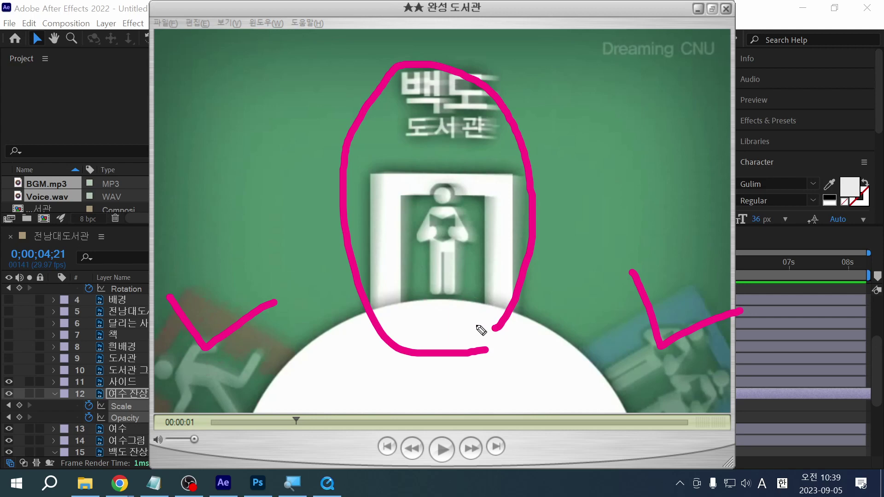
key(e)
key(Escape)
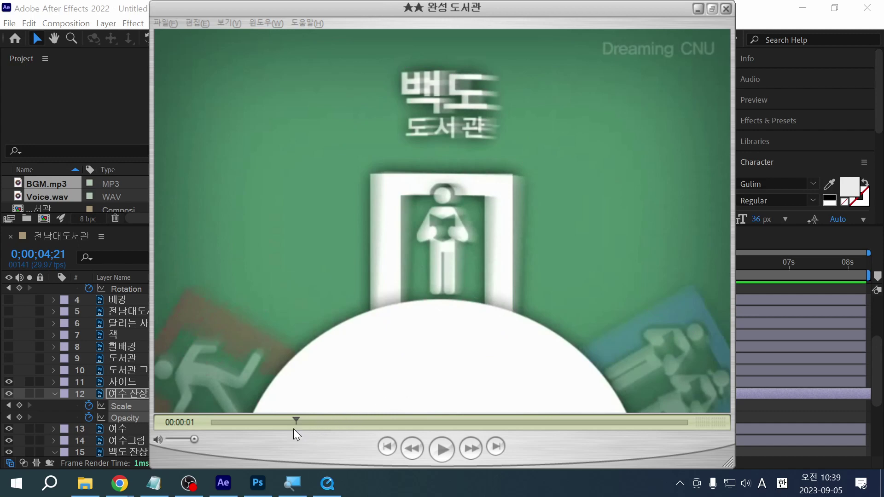
mouse_move(296, 422)
mouse_down()
mouse_move(443, 419)
mouse_move(386, 421)
mouse_move(336, 447)
mouse_move(209, 445)
mouse_move(298, 441)
mouse_move(269, 442)
mouse_move(300, 432)
mouse_up()
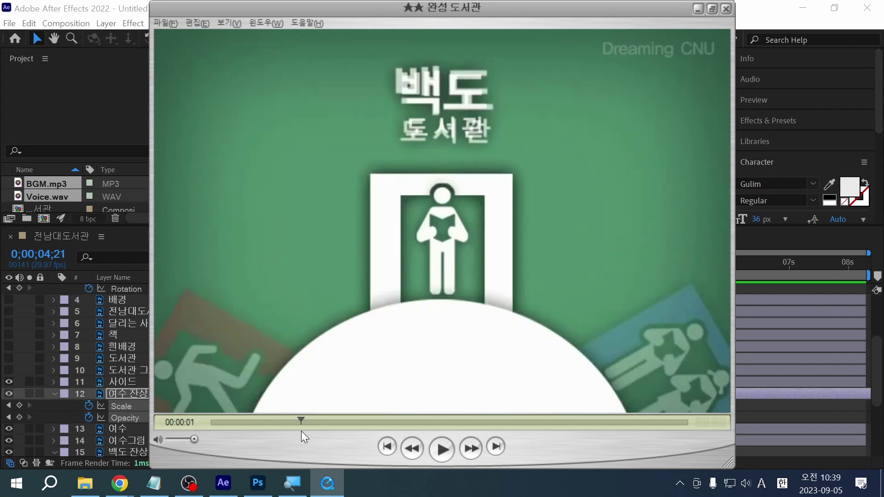
Switch back to After Effects, start saving the project, and create and open a 도서관 folder inside 230905_패런팅, 텍스트애니메이션
click(79, 6)
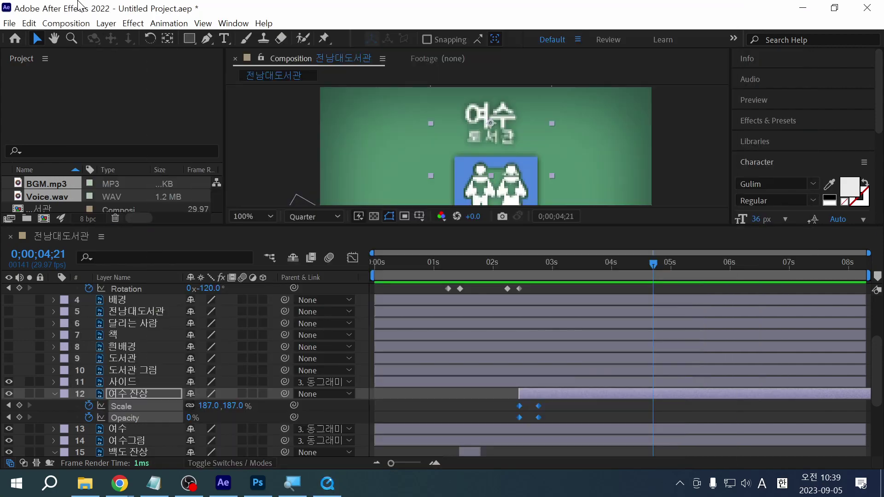
key(ctrl+s)
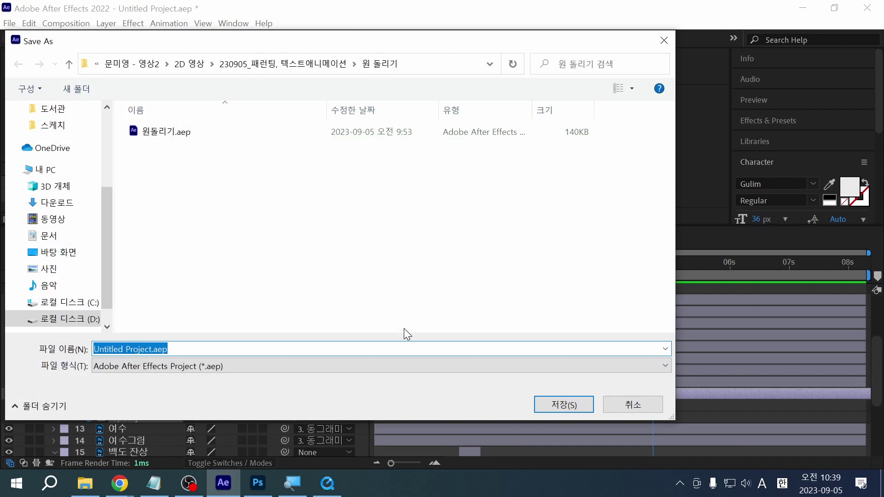
key(Hangul)
text(ㄷ)
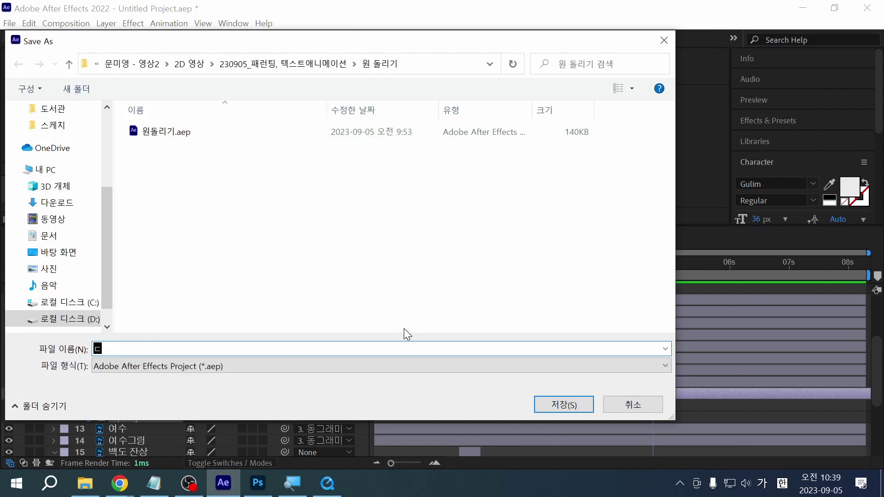
click(318, 65)
right_click(321, 220)
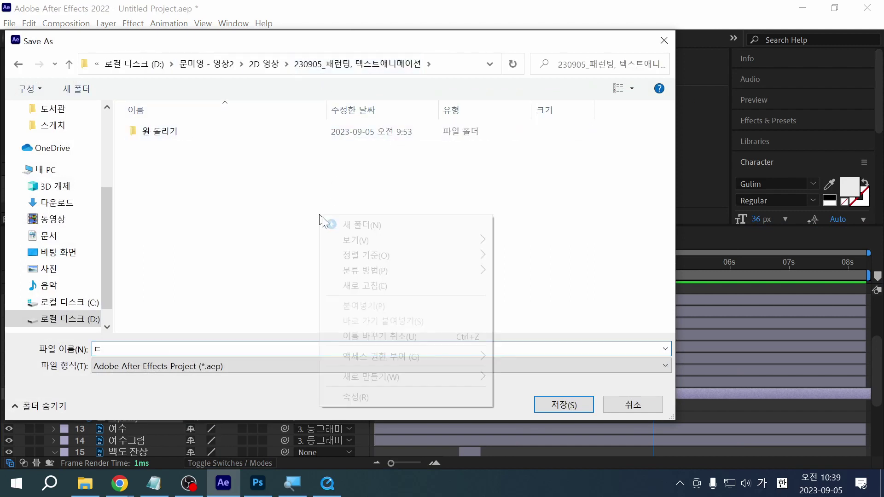
click(382, 227)
text(도서관)
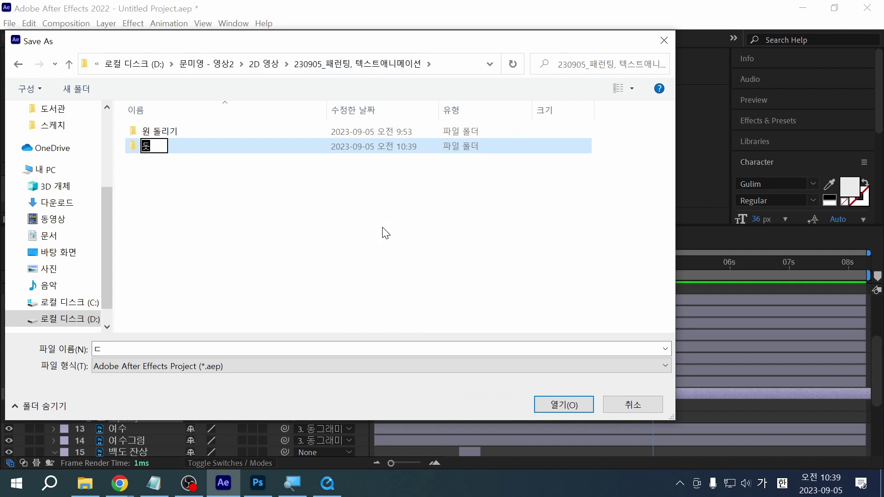
key(Return)
key(Return)
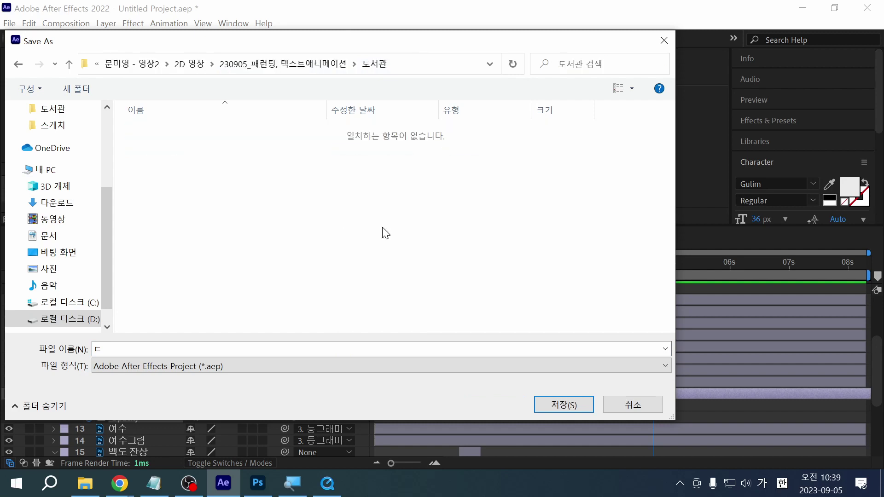
Save the project under the file name 도서관 in the 도서관 folder
click(389, 350)
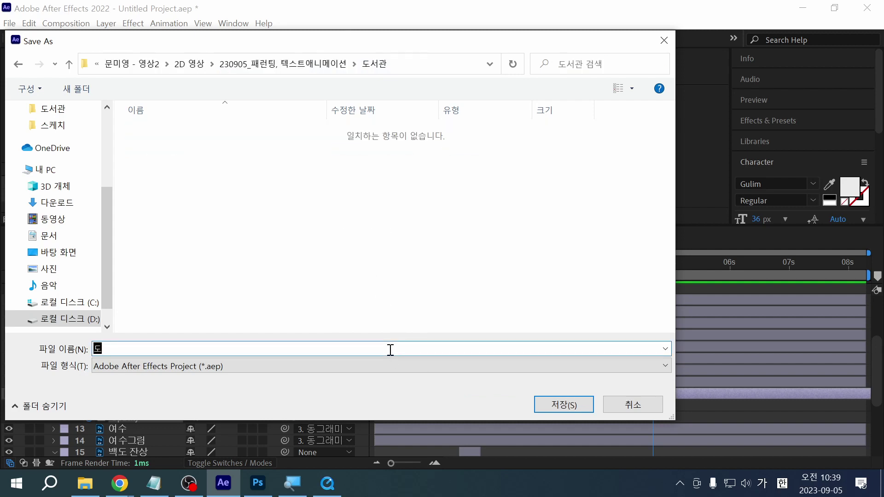
text(도서관)
key(Return)
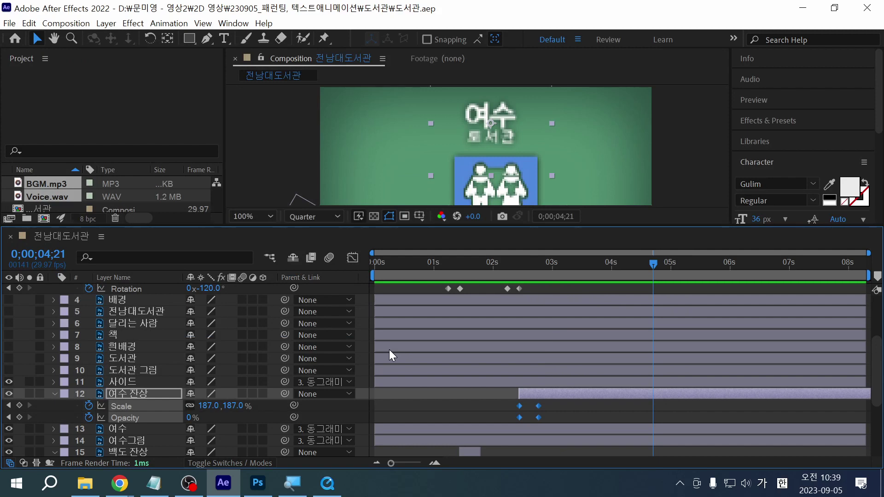
Switch to Notepad and write the note "ctrl + S"
click(153, 483)
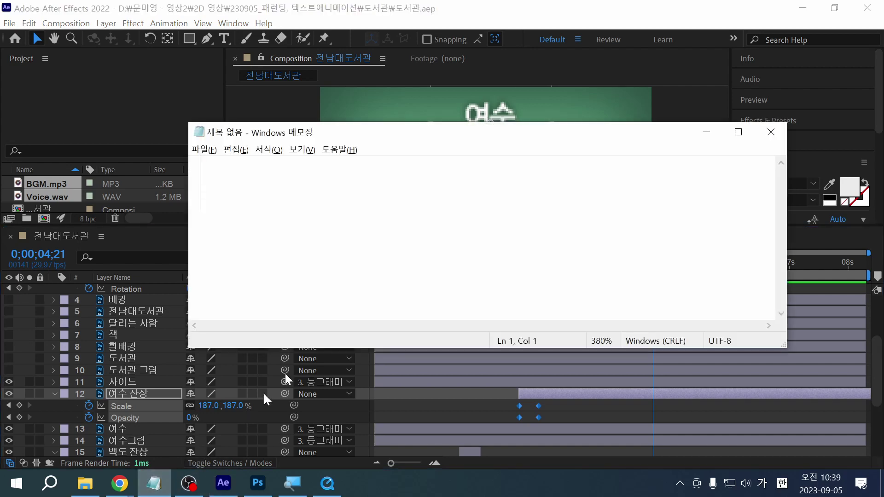
key(Hangul)
text(c)
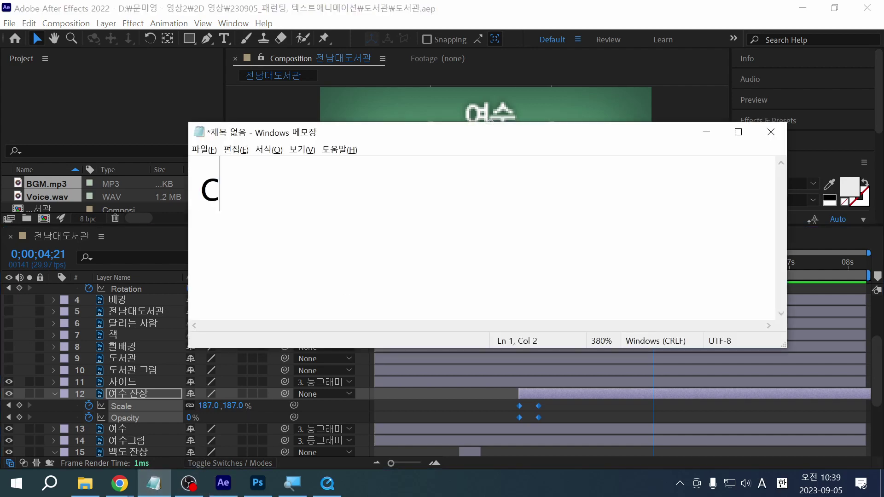
text(trl + S)
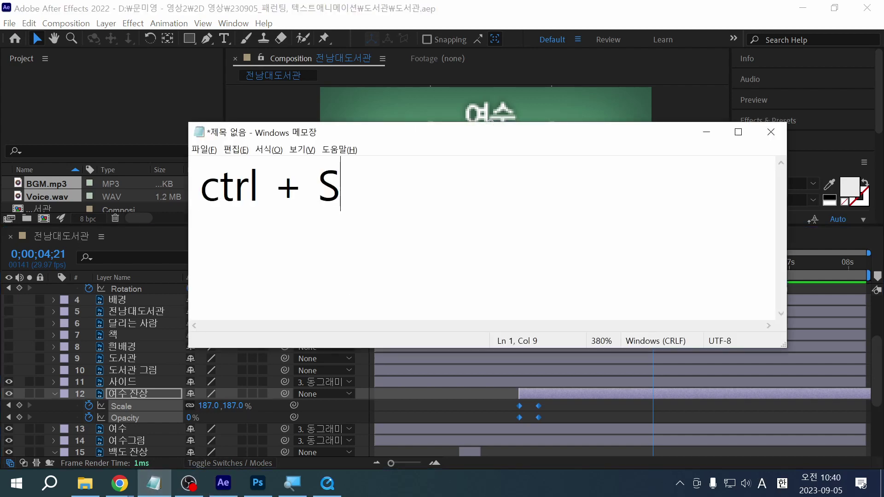
key(ctrl+a)
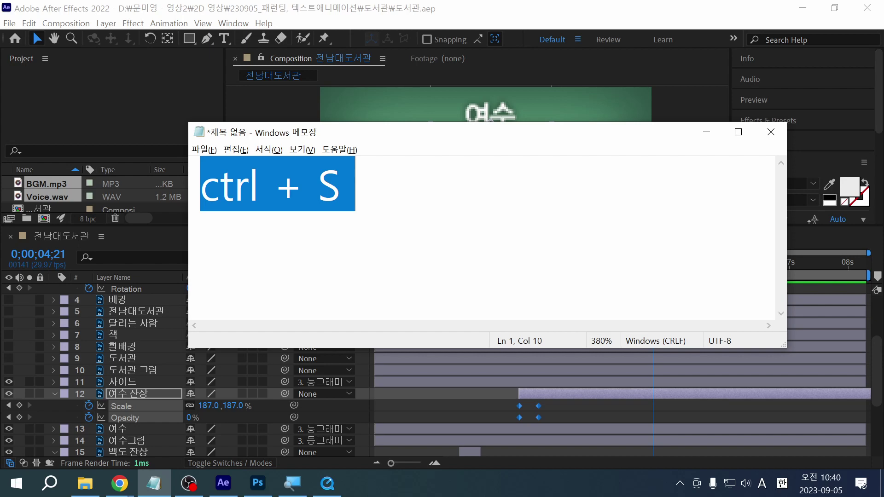
click(366, 252)
Switch to After Effects, save the project again and return the current time to 0;00;00;00
key(alt+Tab)
key(ctrl+s)
key(alt+Tab)
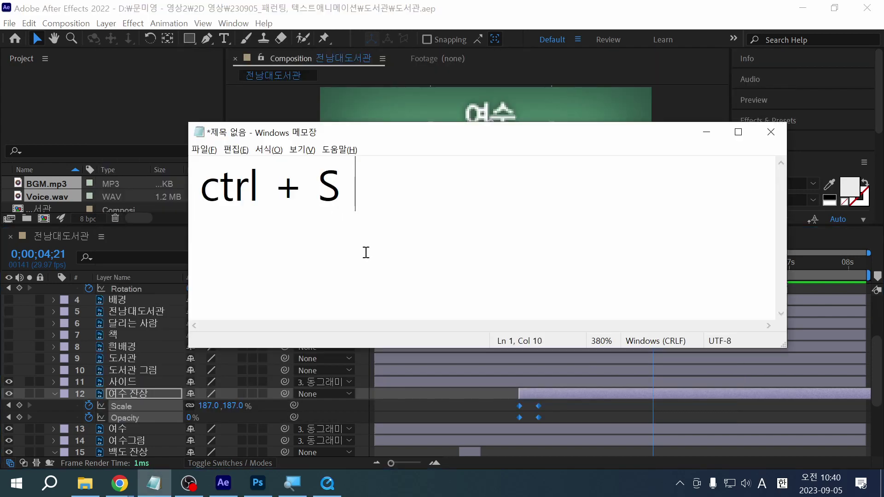
key(alt+Tab)
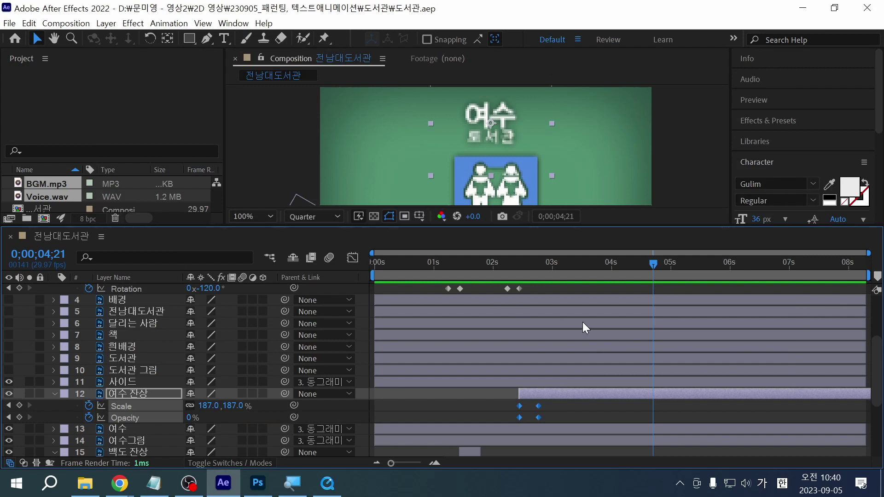
drag(570, 269, 366, 260)
Switch to the reference video, mark the central title and both side pictograms in the 백도 scene with the pen, and clear the marks
key(alt+Tab)
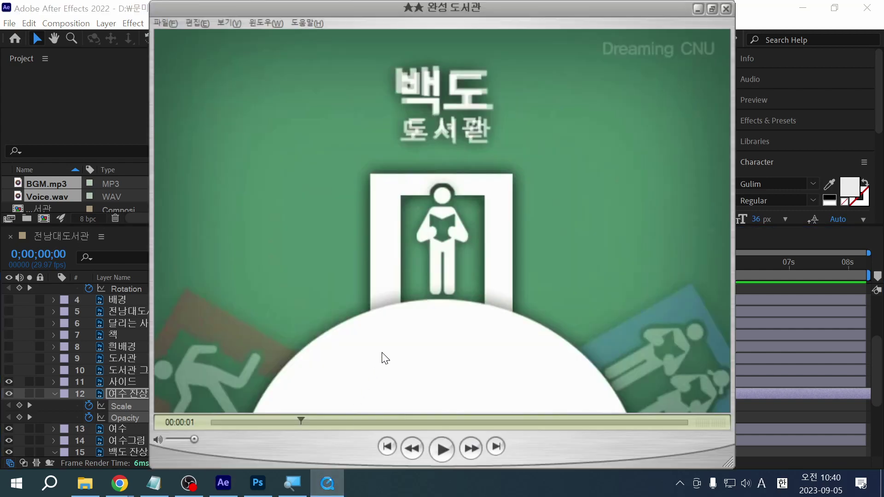
key(ctrl+2)
mouse_move(404, 379)
mouse_down()
mouse_move(391, 348)
mouse_move(381, 182)
mouse_move(400, 42)
mouse_move(429, 22)
mouse_move(498, 139)
mouse_move(498, 252)
mouse_move(425, 385)
mouse_move(399, 406)
mouse_up()
mouse_move(207, 258)
mouse_down()
mouse_move(241, 336)
mouse_move(275, 304)
mouse_up()
mouse_move(602, 289)
mouse_down()
mouse_move(620, 339)
mouse_move(657, 310)
mouse_move(592, 343)
mouse_move(714, 431)
mouse_up()
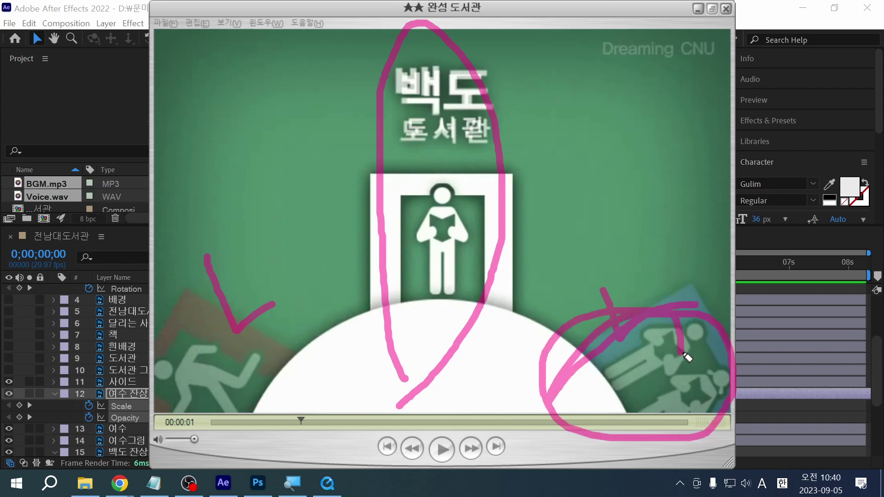
key(e)
key(Escape)
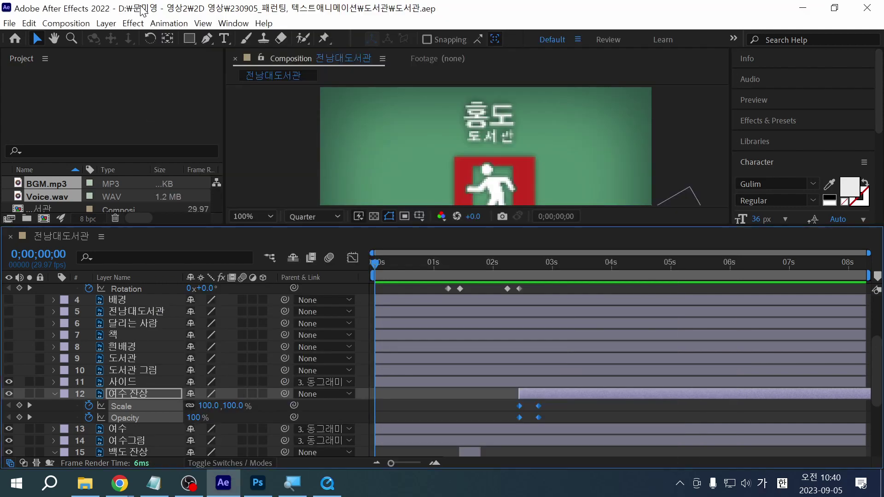
Compare the start of the composition with the reference video, and advance the video to examine how the 백도 scene changes
click(400, 263)
drag(401, 264, 371, 273)
drag(437, 226, 436, 317)
key(alt+Tab)
key(alt+Tab)
key(alt+Tab)
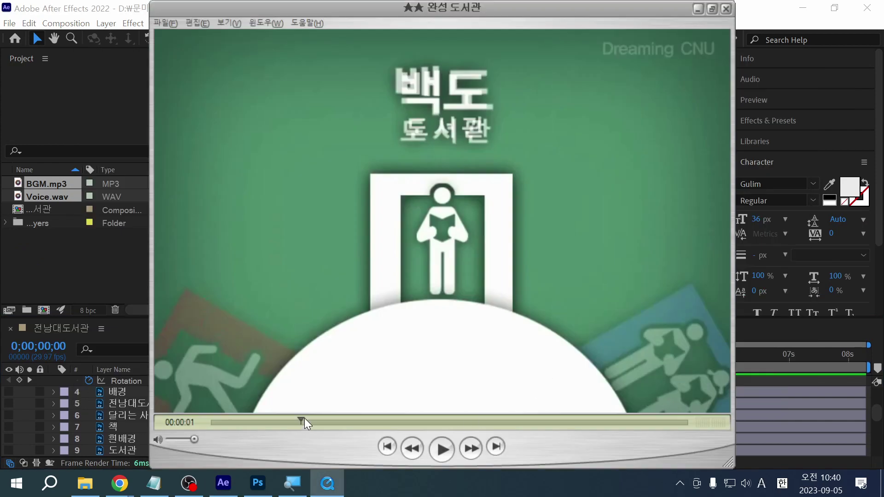
mouse_move(305, 418)
mouse_down()
mouse_move(361, 418)
mouse_move(352, 419)
mouse_up()
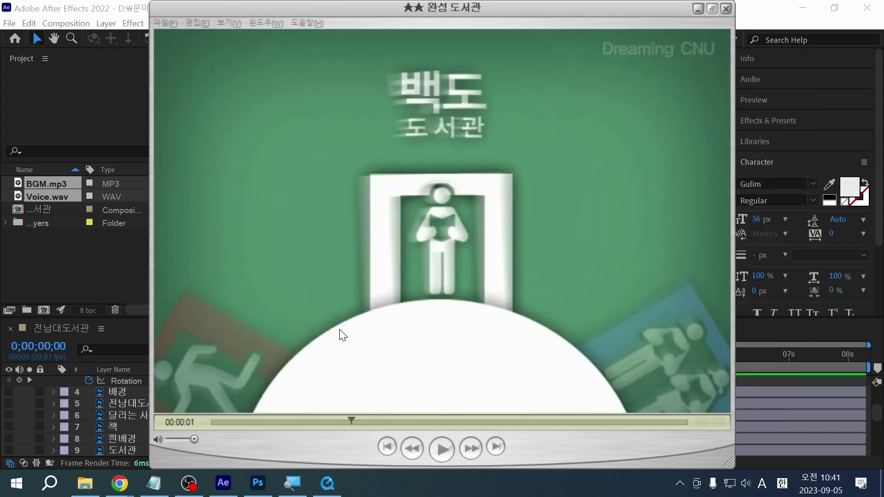
Switch back to After Effects and collapse the properties of the 여수 잔상 and 홍도 잔상 layers in an enlarged timeline
key(alt+Tab)
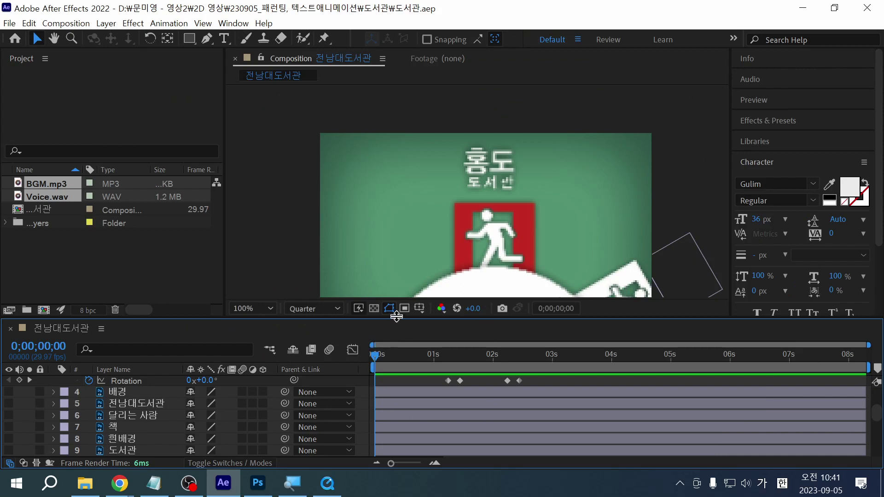
drag(405, 318, 407, 247)
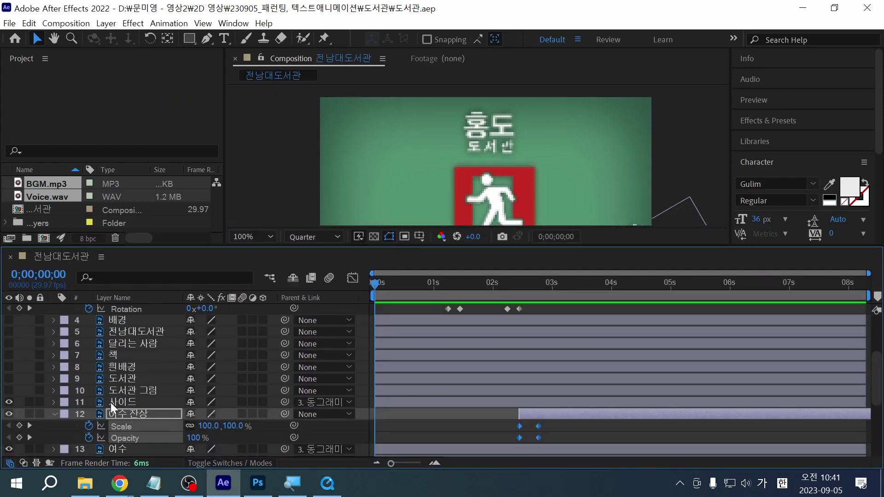
click(55, 415)
scroll(117, 418, down, 3)
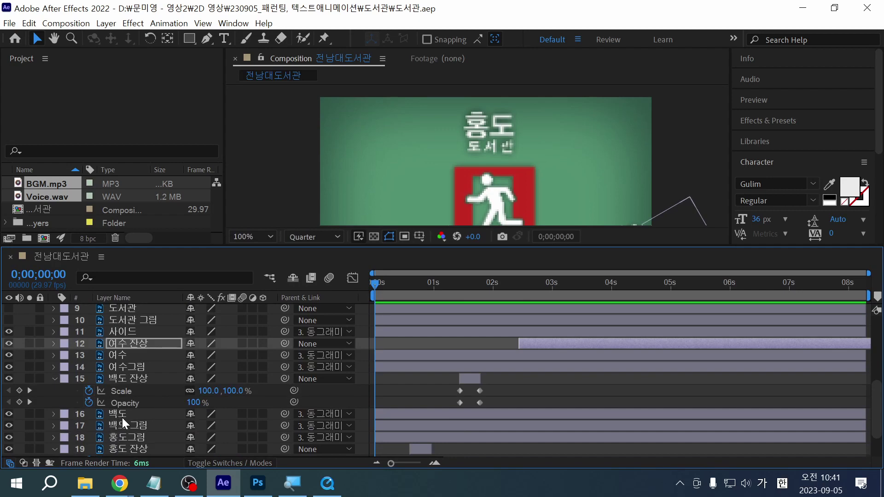
scroll(123, 418, down, 2)
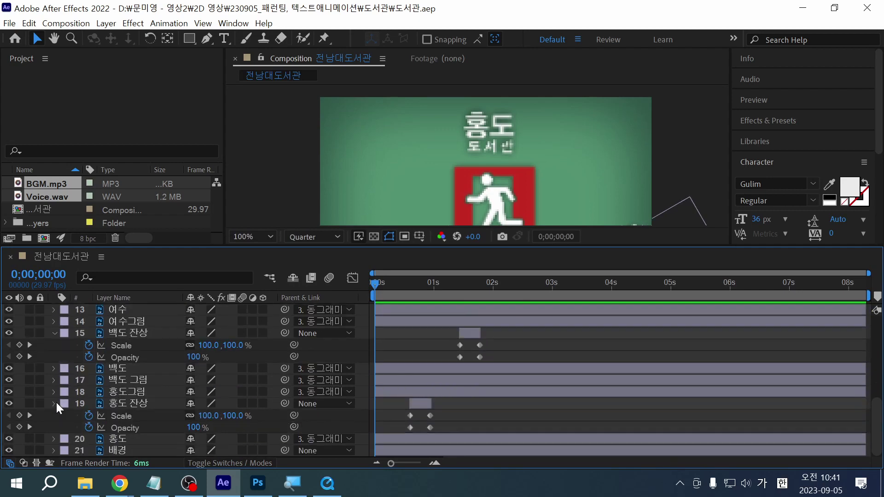
click(56, 404)
click(156, 404)
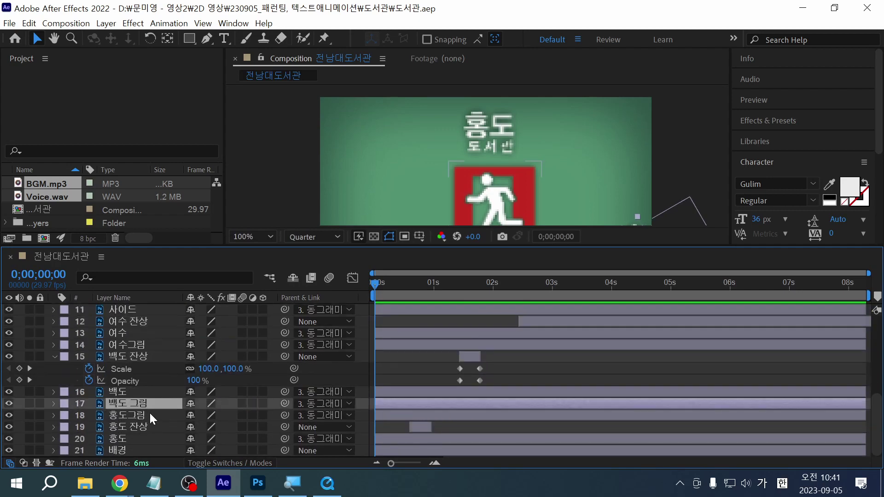
Select all layers, collapse their remaining expanded properties together, and clear the selection
scroll(150, 411, up, 5)
click(149, 396)
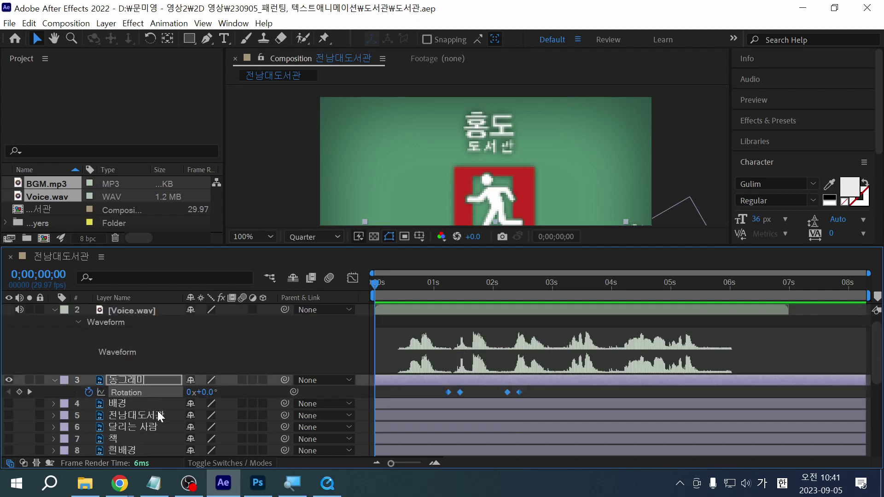
key(ctrl+a)
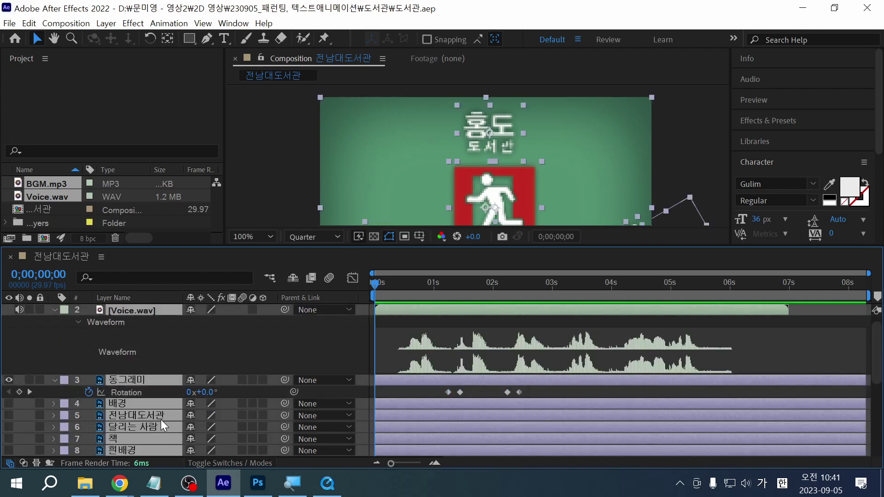
key(Hangul)
key(u)
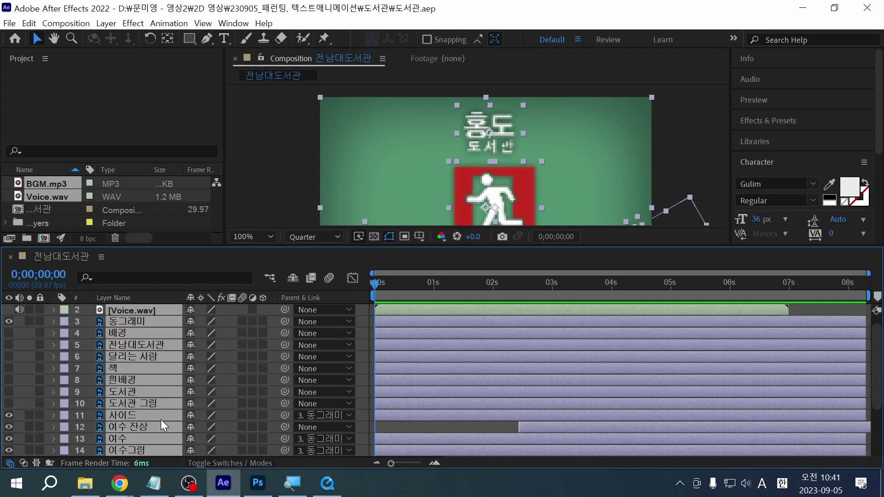
click(391, 430)
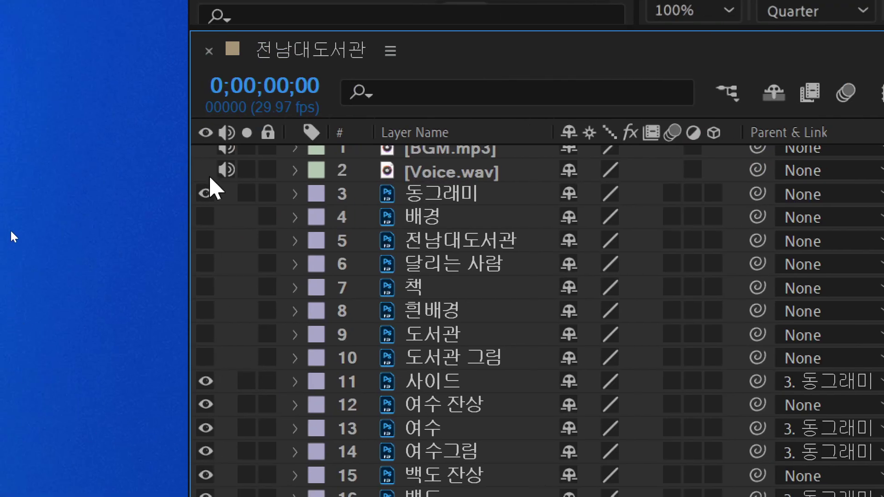
Mark layers 4 to 10 as shy and hide shy layers, and also lock and shy the bottommost 배경 layer
click(456, 215)
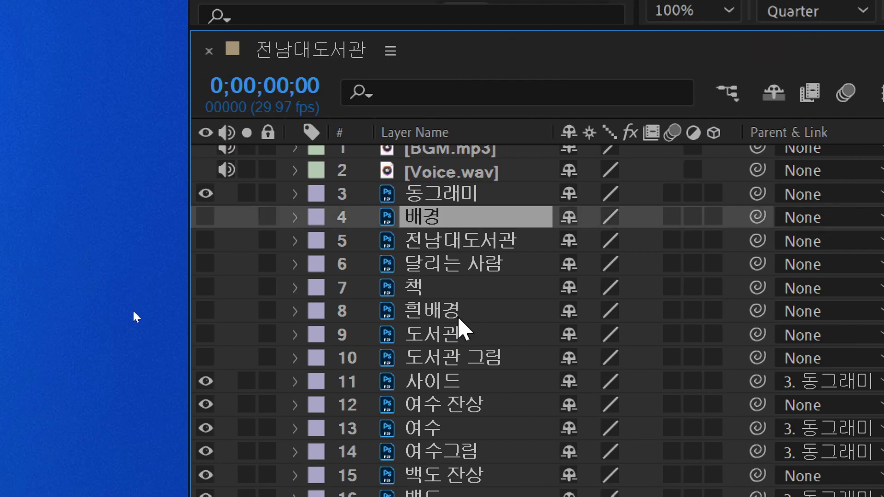
shift+click(449, 359)
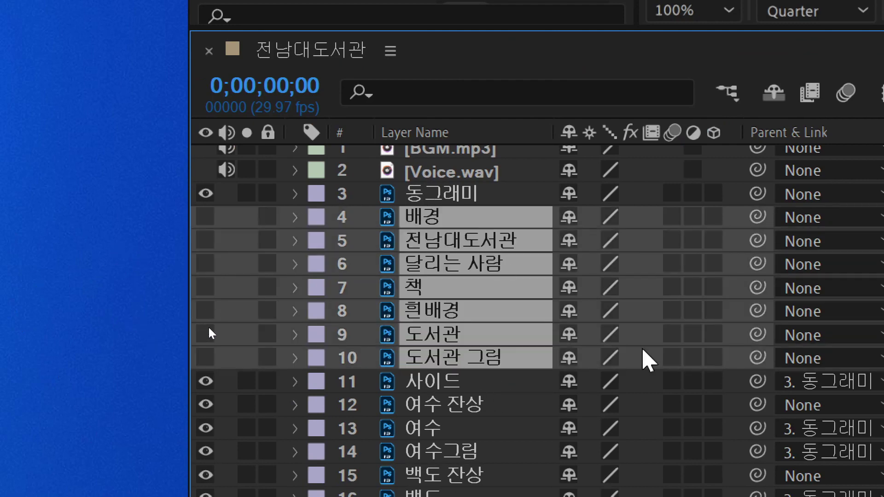
click(570, 361)
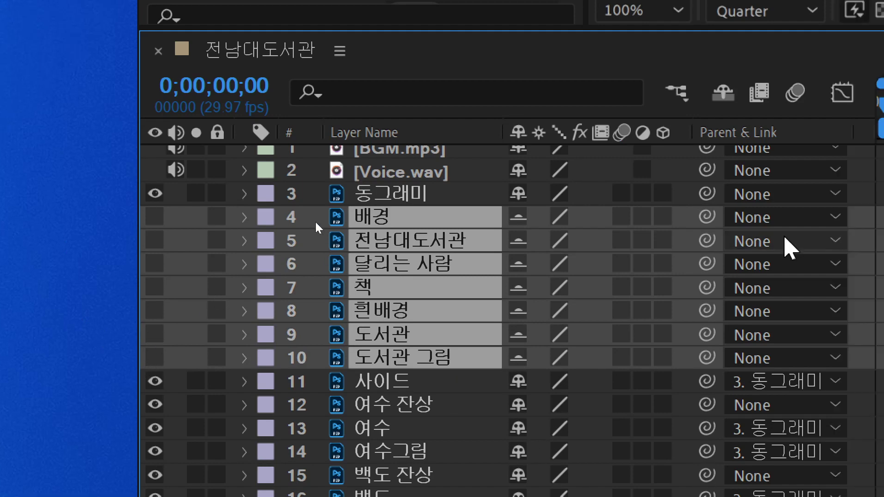
click(723, 92)
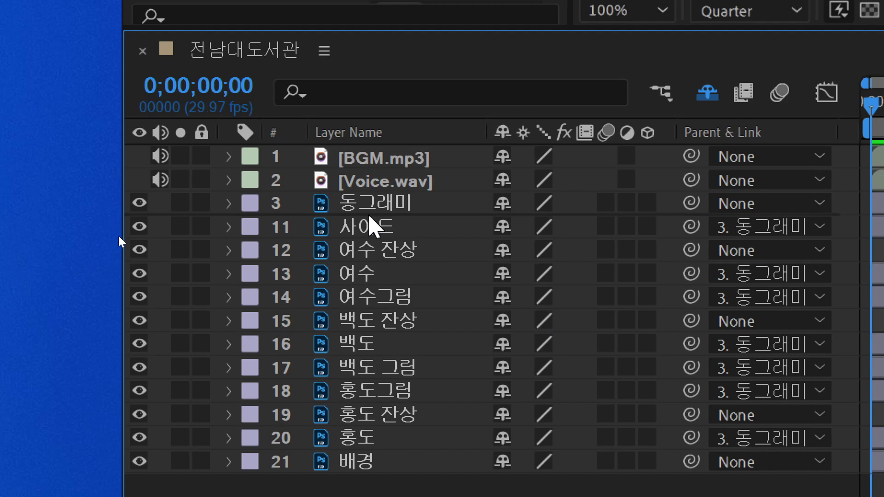
click(701, 95)
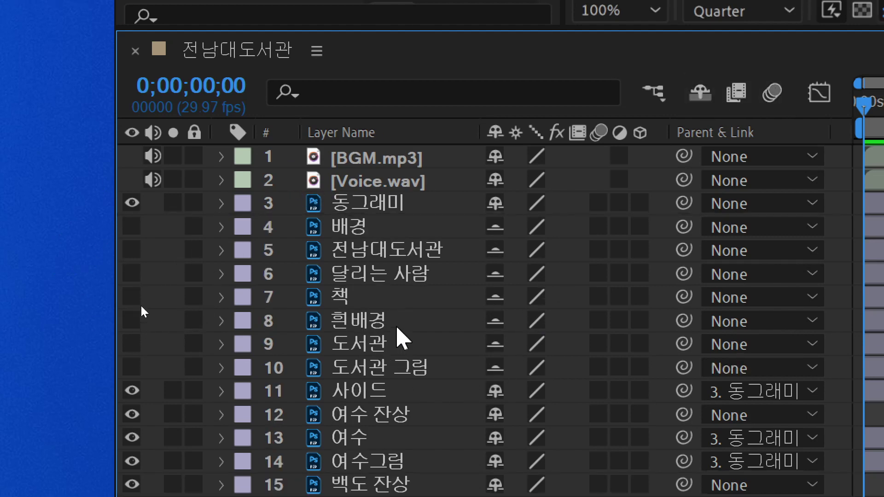
click(700, 95)
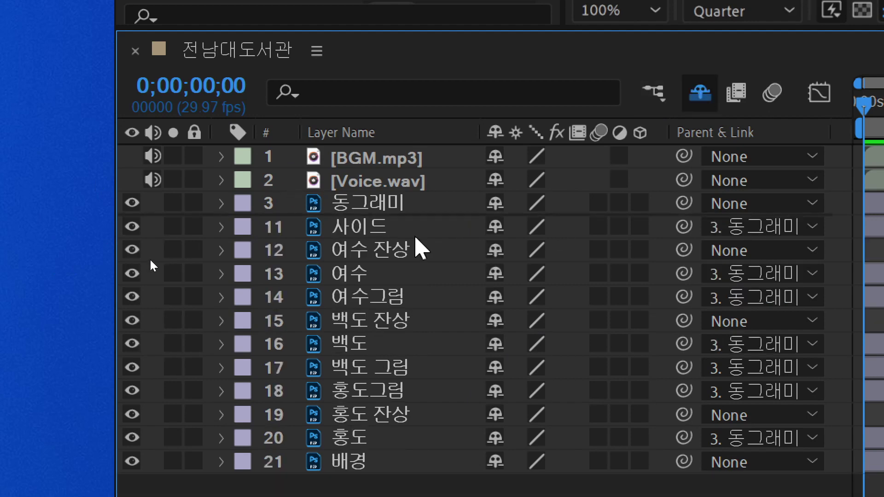
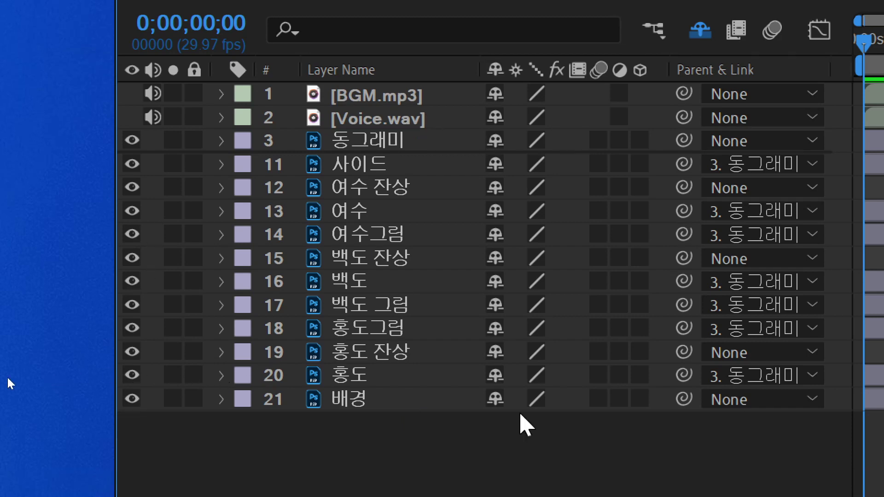
click(193, 399)
click(497, 400)
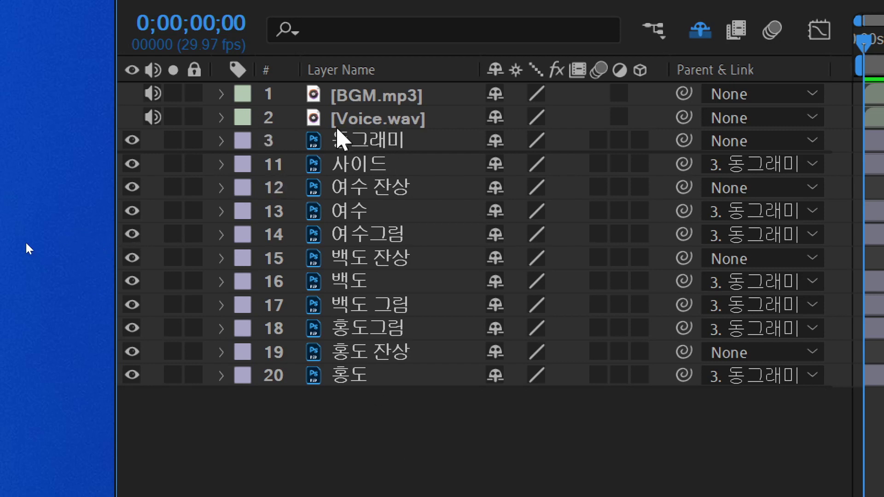
Reveal the Rotation property of the 동그래미 layer and give the composition view more height
click(409, 141)
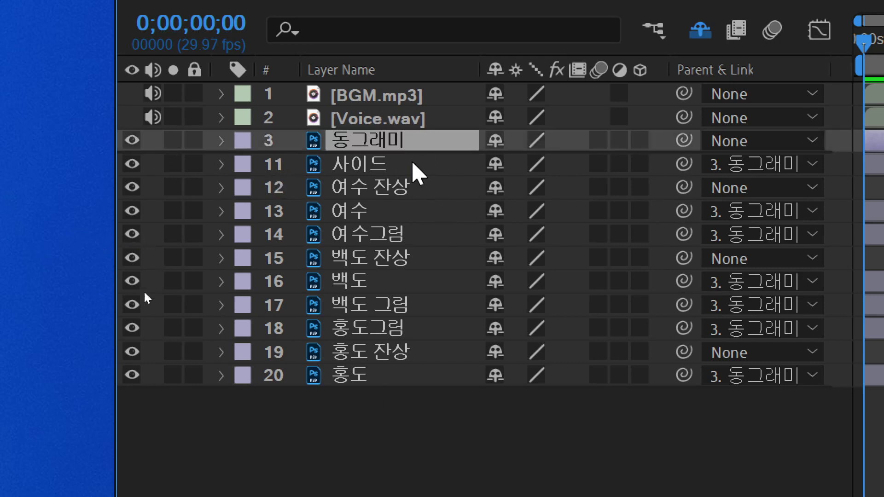
key(r)
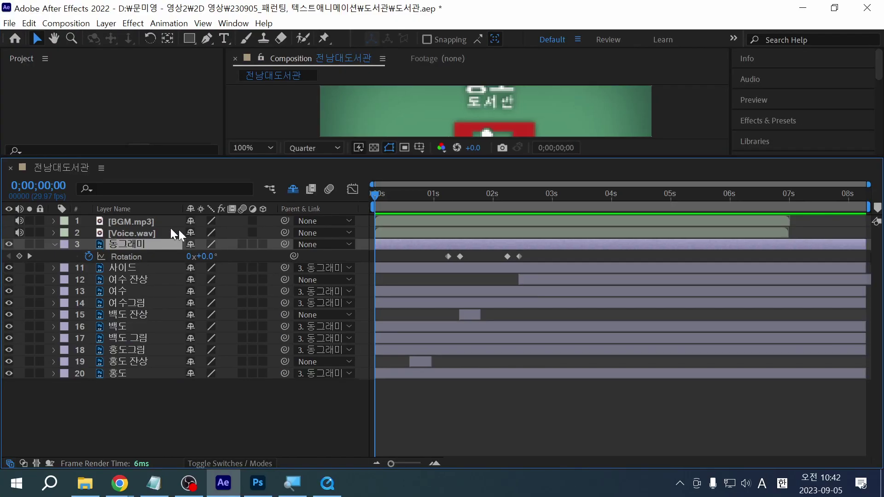
drag(304, 156, 306, 235)
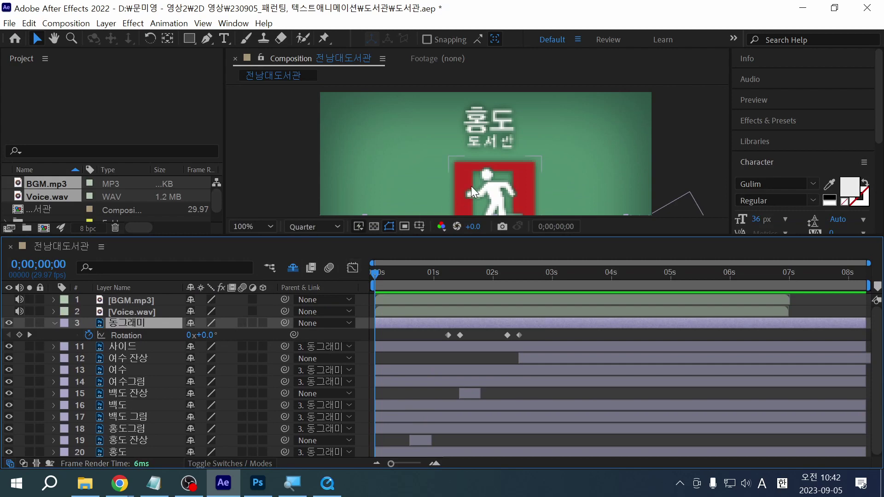
Select the 백도 그림 layer and toggle its visibility off and on to identify its pictogram in the composition
scroll(471, 186, down, 4)
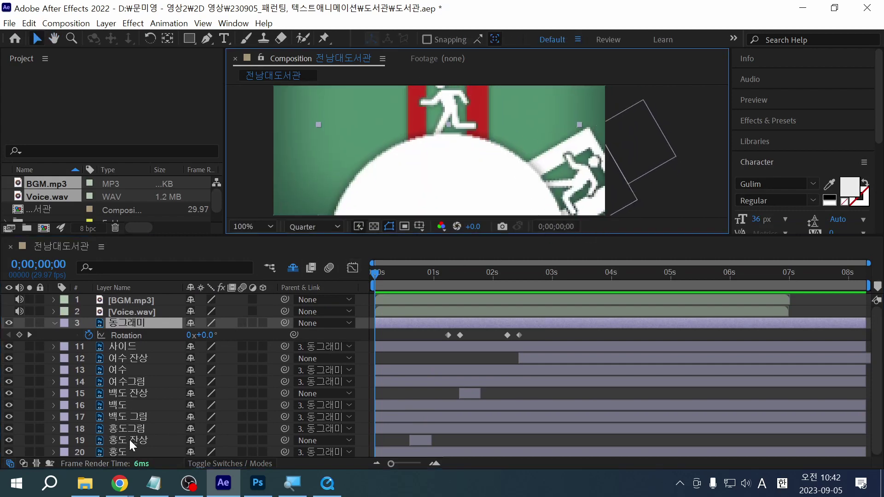
scroll(130, 441, down, 1)
click(139, 417)
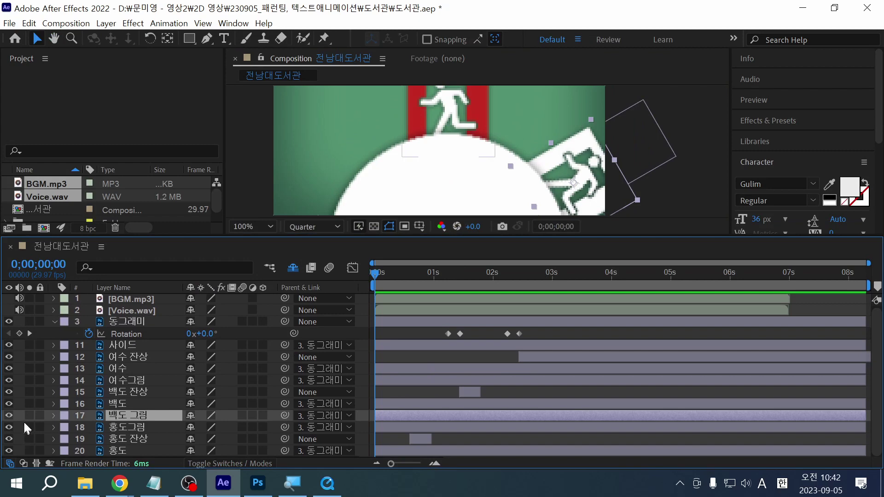
click(12, 415)
click(12, 415)
click(12, 416)
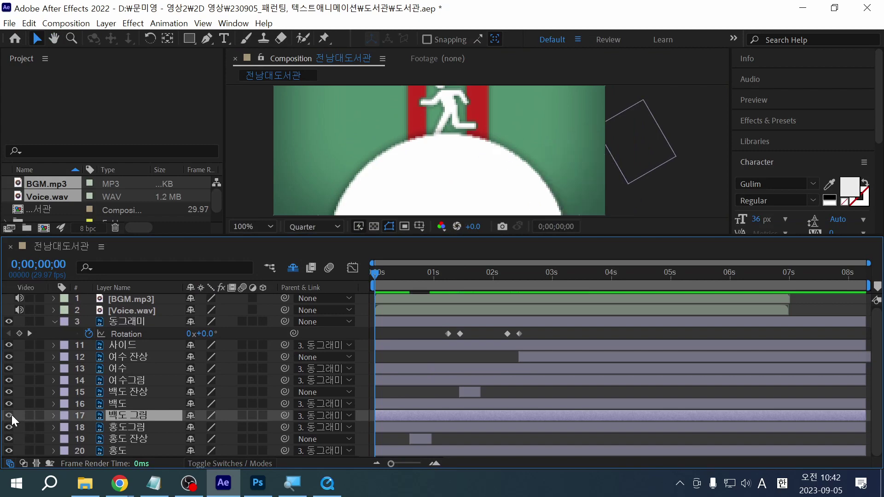
click(12, 415)
click(12, 416)
click(12, 416)
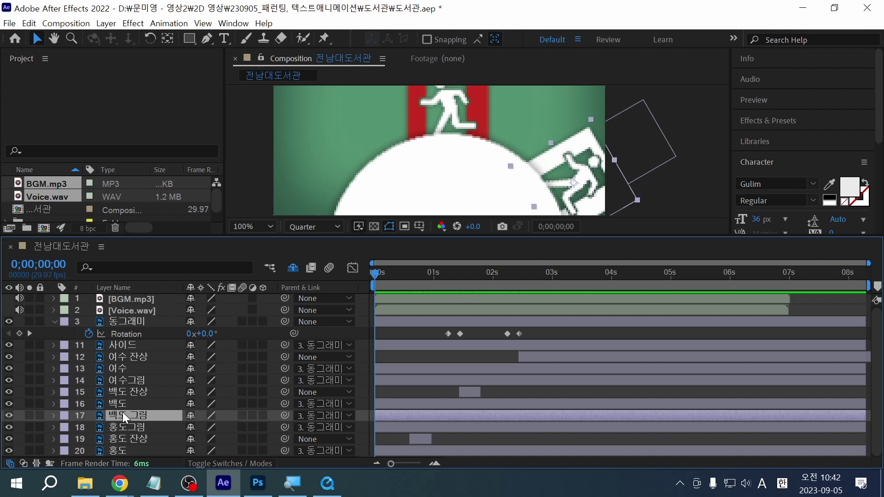
Reveal the Opacity property of the 백도 그림 layer and start keyframing it at 0;00;00;00
key(t)
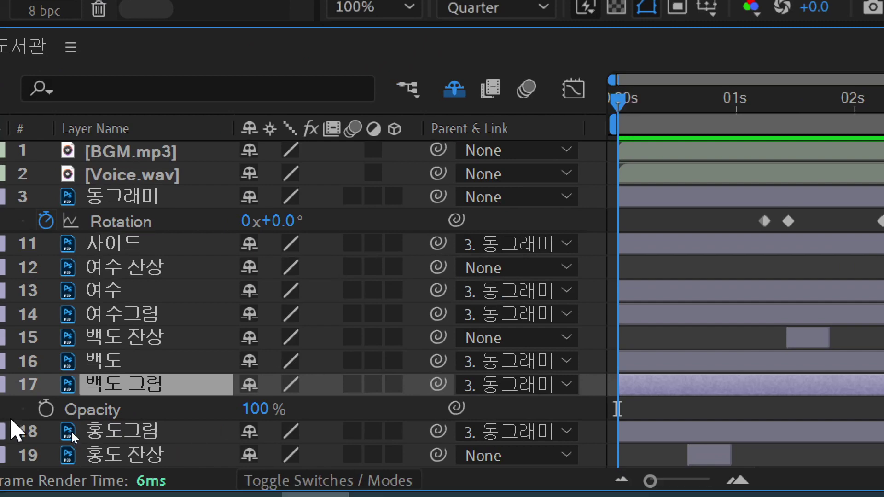
click(45, 425)
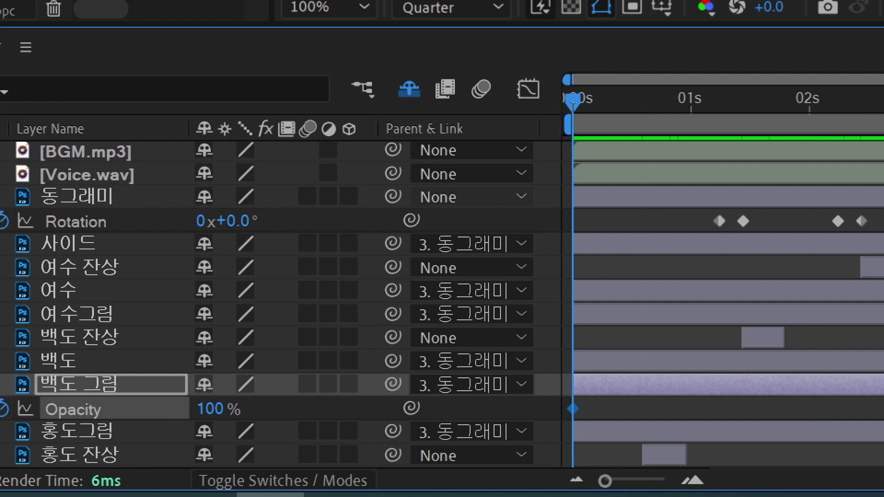
mouse_move(70, 237)
mouse_down()
mouse_move(147, 256)
mouse_move(282, 207)
mouse_move(89, 223)
mouse_move(234, 255)
mouse_up()
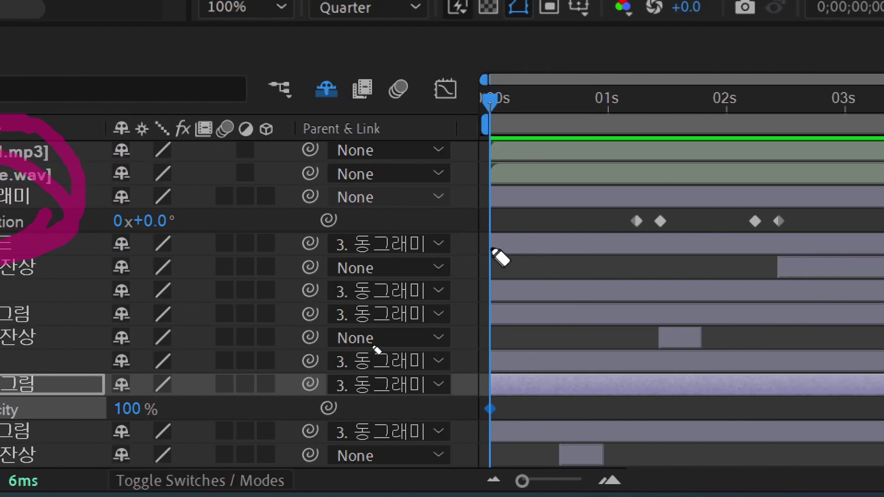
mouse_move(446, 236)
mouse_down()
mouse_move(828, 262)
mouse_move(824, 185)
mouse_move(710, 164)
mouse_move(541, 161)
mouse_move(411, 193)
mouse_move(405, 281)
mouse_up()
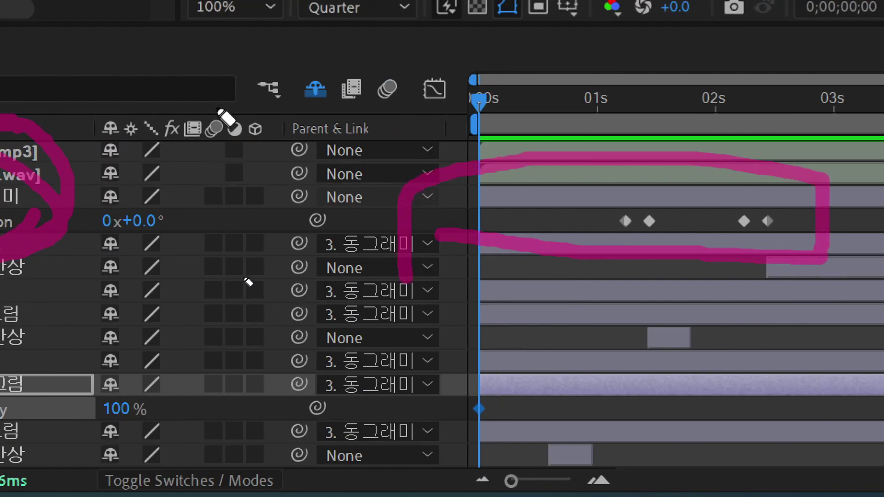
mouse_move(216, 109)
mouse_down()
mouse_move(230, 165)
mouse_move(288, 138)
mouse_up()
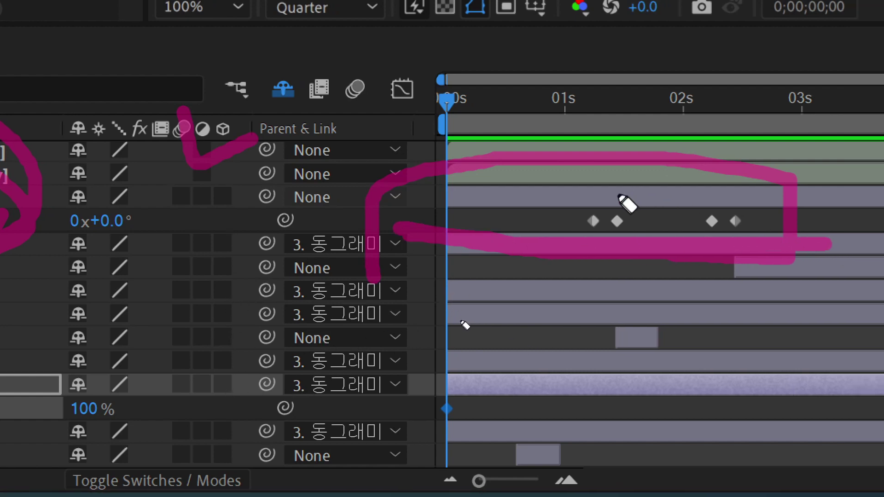
drag(599, 203, 600, 115)
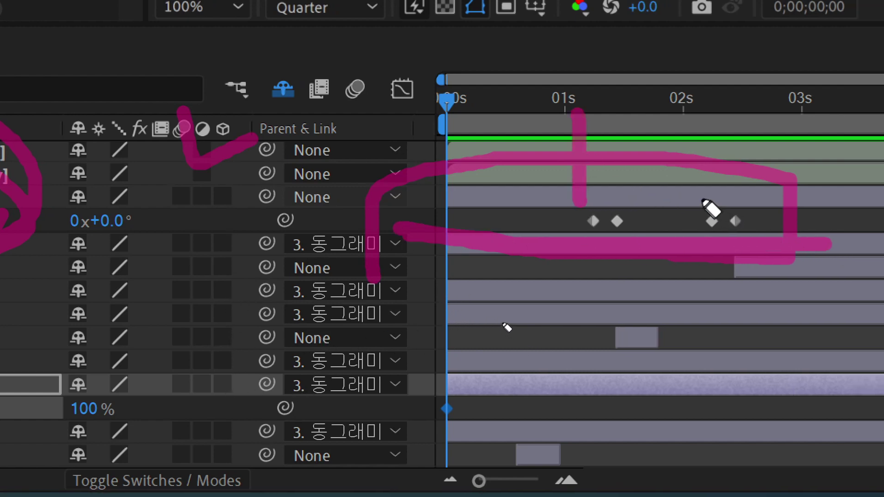
drag(700, 201, 705, 107)
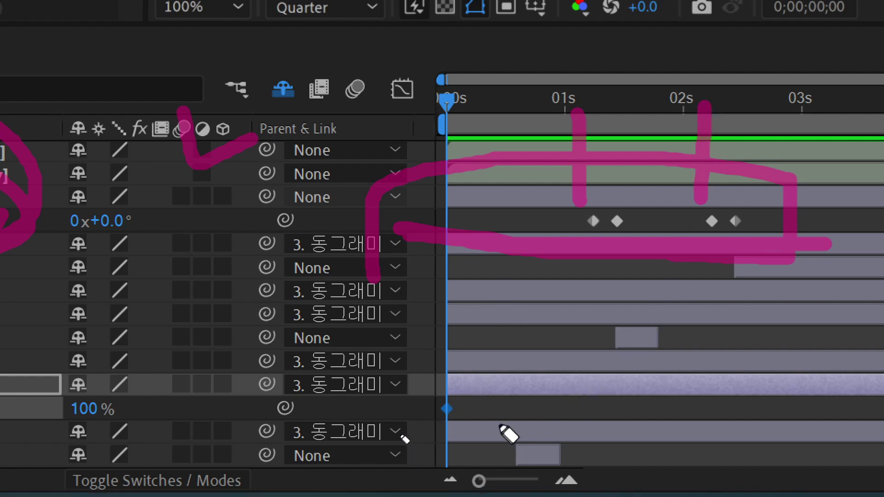
drag(615, 150, 620, 46)
drag(714, 112, 719, 171)
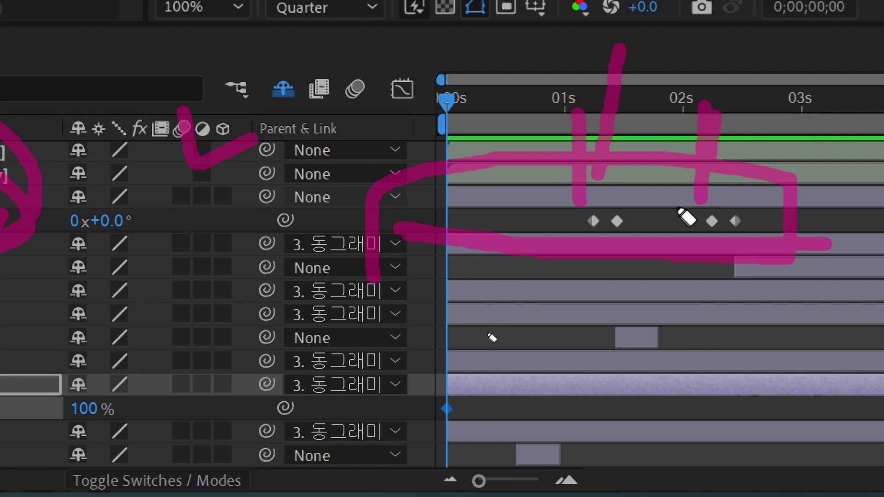
mouse_move(596, 243)
mouse_down()
mouse_move(596, 289)
mouse_move(617, 284)
mouse_move(622, 259)
mouse_move(621, 244)
mouse_move(621, 272)
mouse_move(608, 288)
mouse_move(571, 286)
mouse_move(573, 251)
mouse_move(574, 292)
mouse_move(598, 261)
mouse_move(597, 290)
mouse_up()
mouse_move(602, 229)
mouse_down()
mouse_move(596, 225)
mouse_move(603, 431)
mouse_up()
mouse_move(578, 404)
mouse_down()
mouse_move(605, 414)
mouse_move(624, 396)
mouse_up()
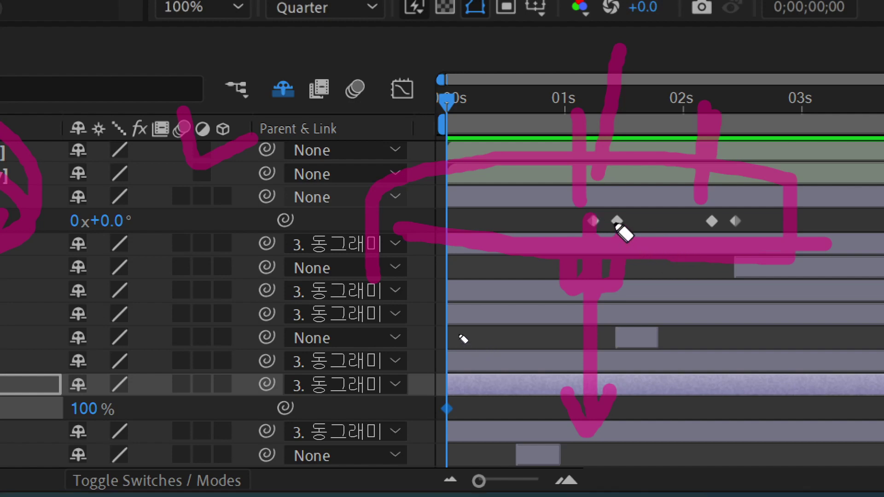
mouse_move(617, 223)
mouse_down()
mouse_move(644, 339)
mouse_move(647, 406)
mouse_up()
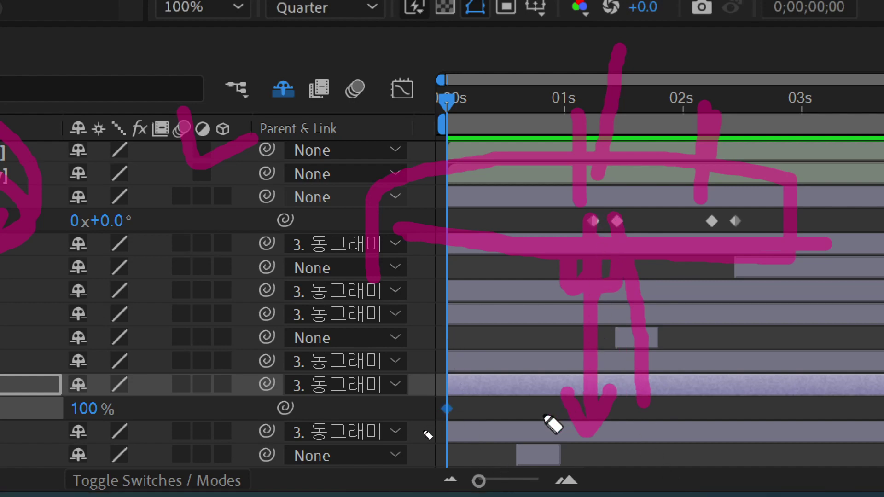
key(Escape)
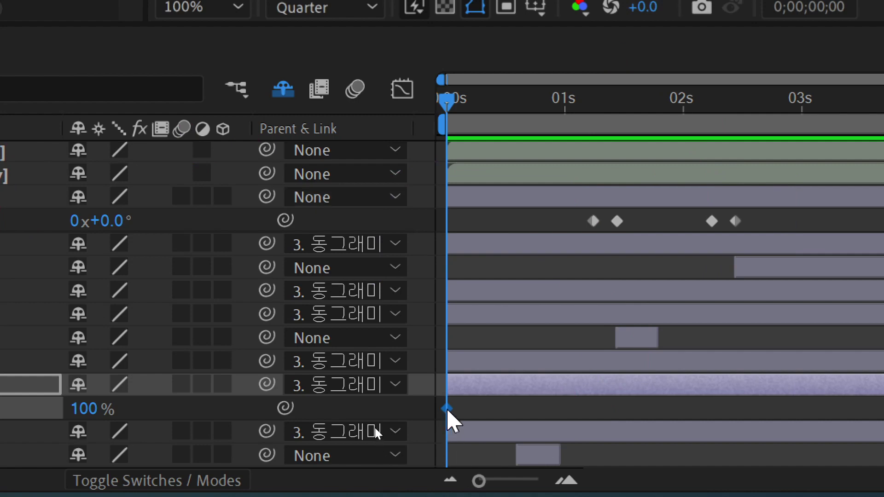
Move the 백도 그림 Opacity keyframe in line with the second Rotation keyframe of 동그래미, and return the playhead to the start
mouse_move(448, 409)
mouse_down()
mouse_move(653, 407)
mouse_move(633, 416)
mouse_up()
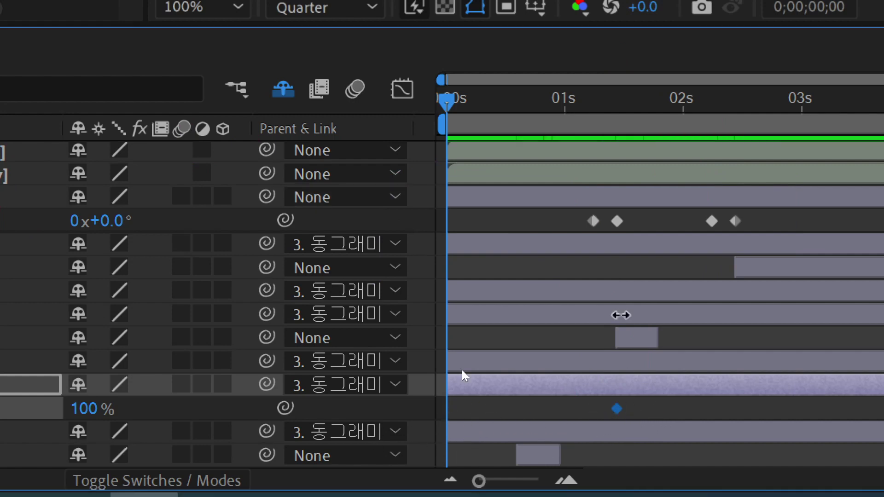
drag(594, 105, 612, 105)
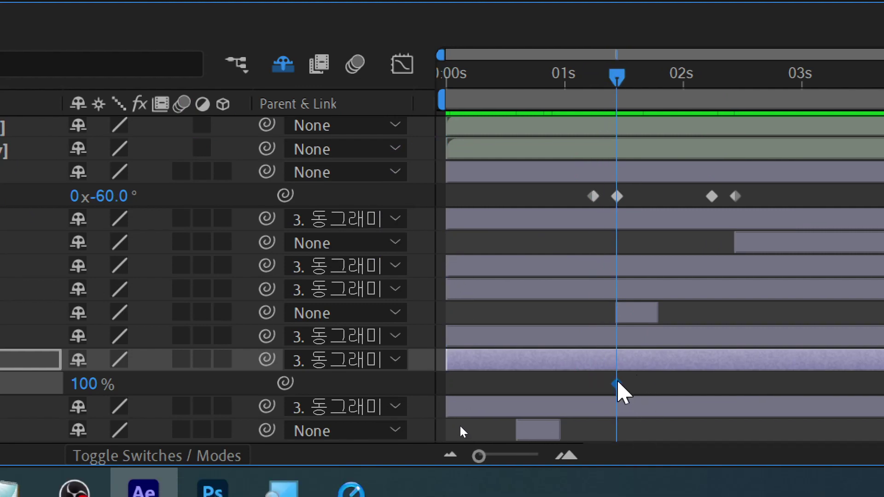
drag(615, 94, 435, 108)
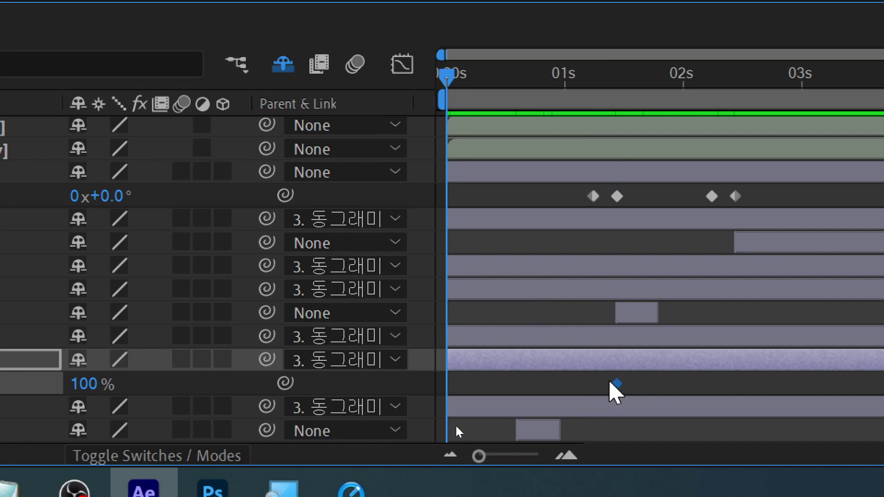
mouse_move(615, 384)
mouse_down()
mouse_move(593, 385)
mouse_move(626, 390)
mouse_move(590, 395)
mouse_move(648, 380)
mouse_move(618, 385)
mouse_up()
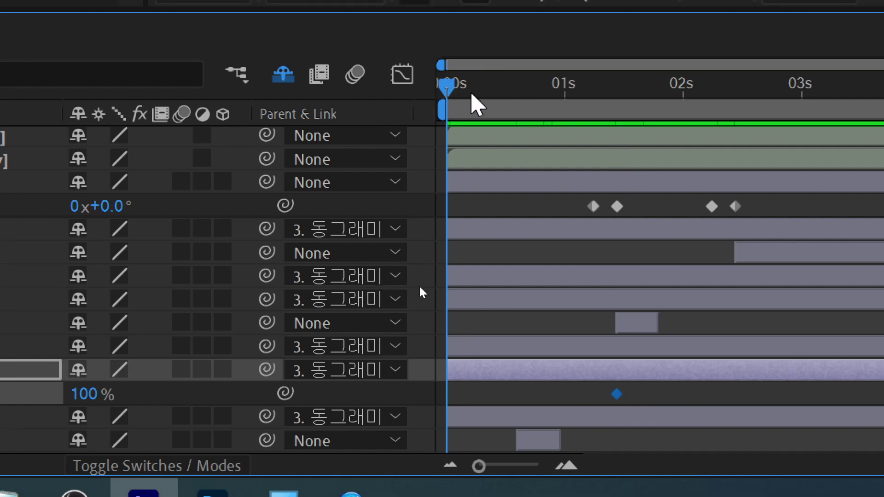
drag(474, 87, 386, 122)
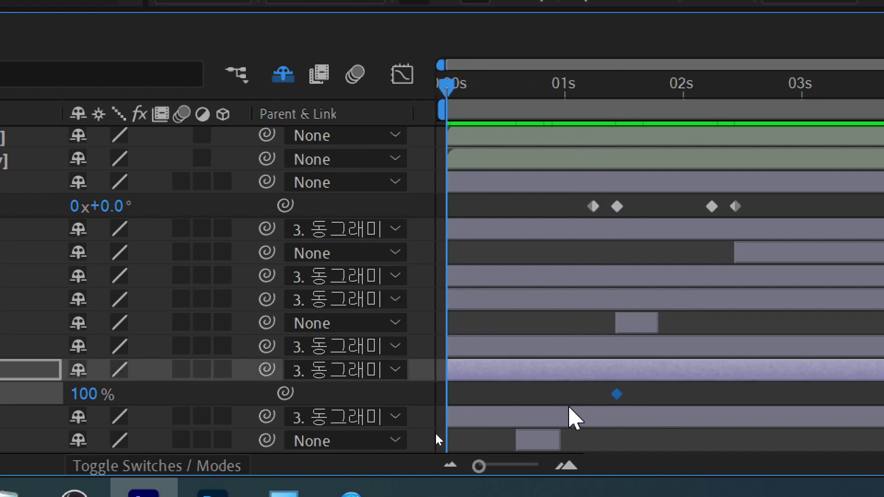
drag(650, 389, 596, 403)
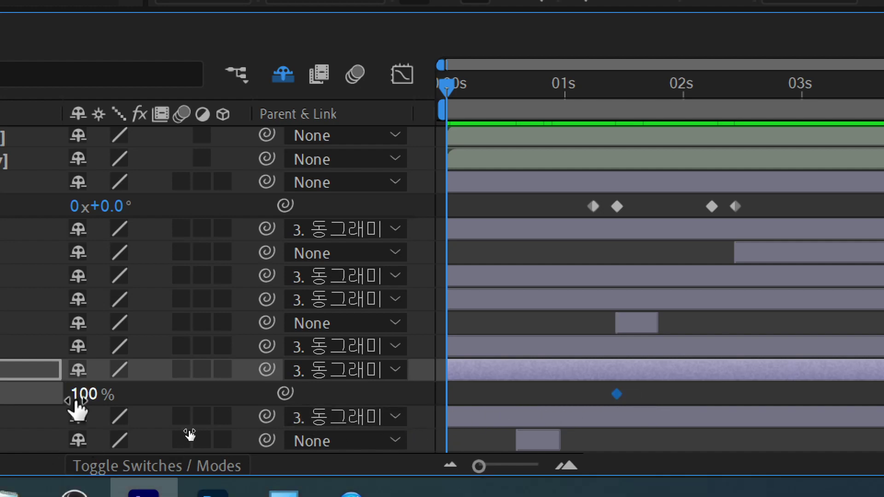
Add a 50% Opacity keyframe to the 백도 그림 layer at 0;00;00;00
drag(78, 401, 16, 401)
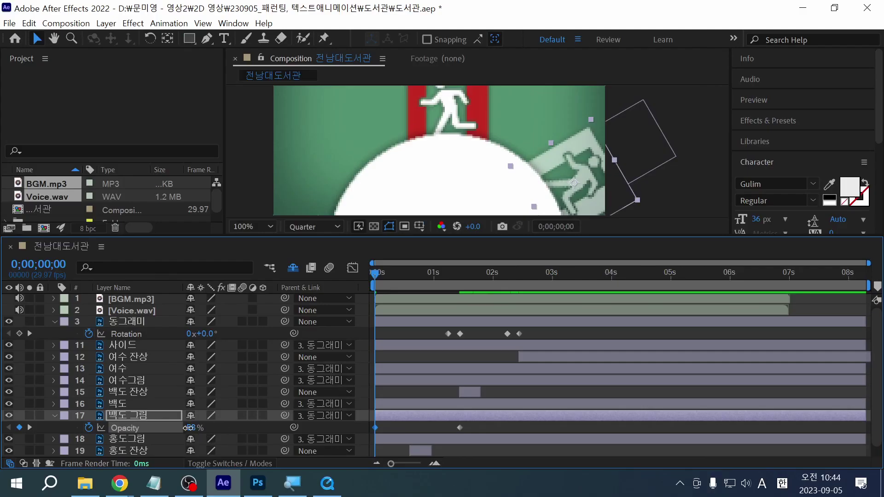
drag(189, 427, 177, 428)
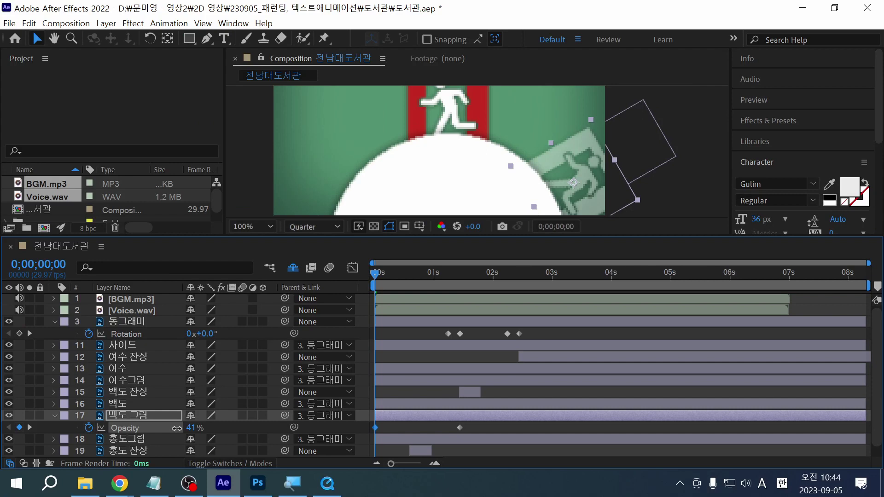
click(192, 428)
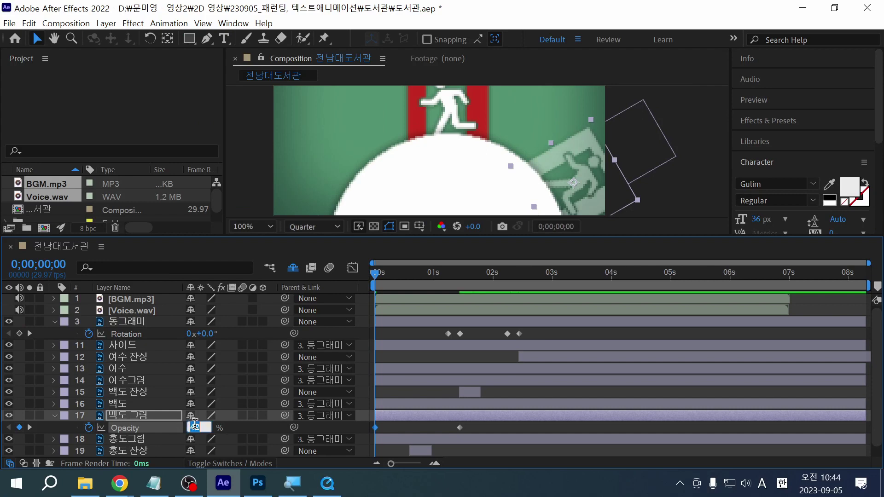
text(50)
key(Return)
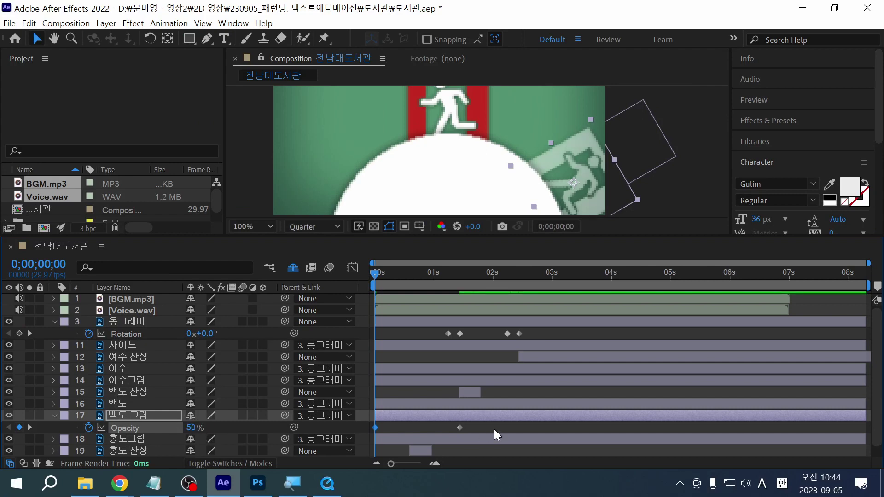
Try an Opacity of 60% on the starting keyframe of 백도 그림, and set it back to 50%
click(193, 428)
text(60)
key(Return)
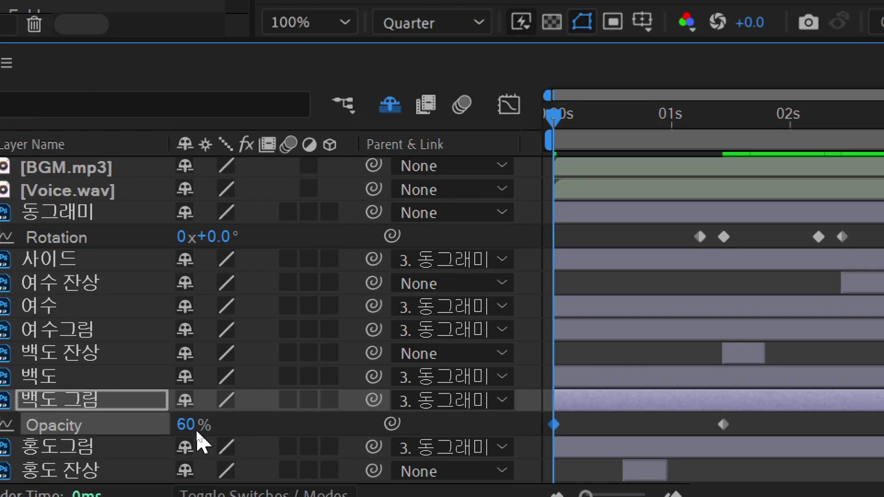
click(193, 428)
text(50)
key(Return)
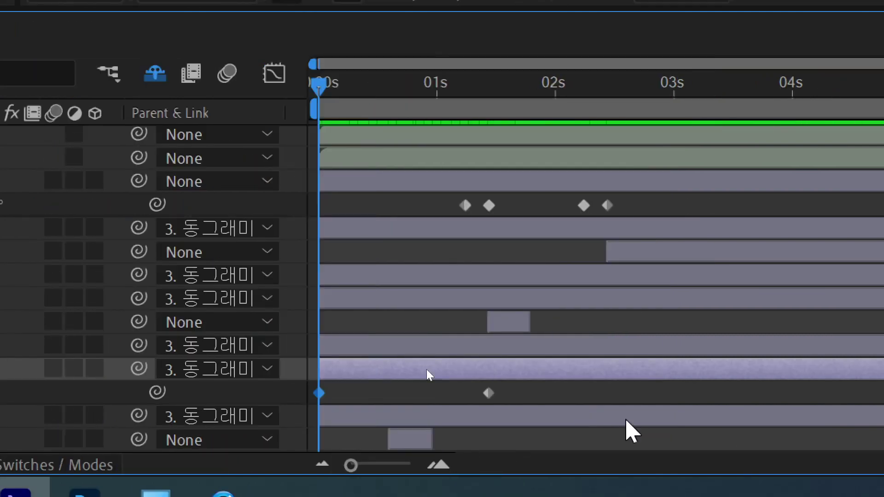
Move the 50% Opacity keyframe of 백도 그림 in line with the first Rotation keyframe, and scrub the playhead back to the start
click(442, 84)
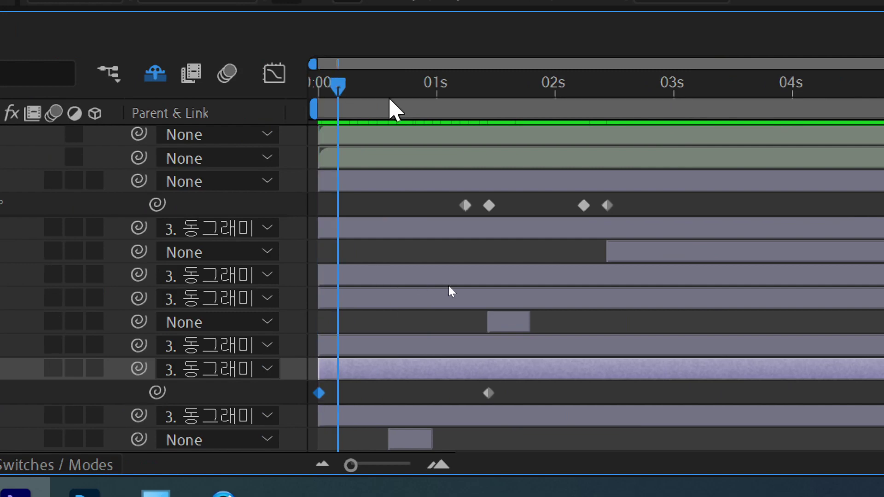
drag(389, 99, 466, 111)
drag(321, 393, 463, 405)
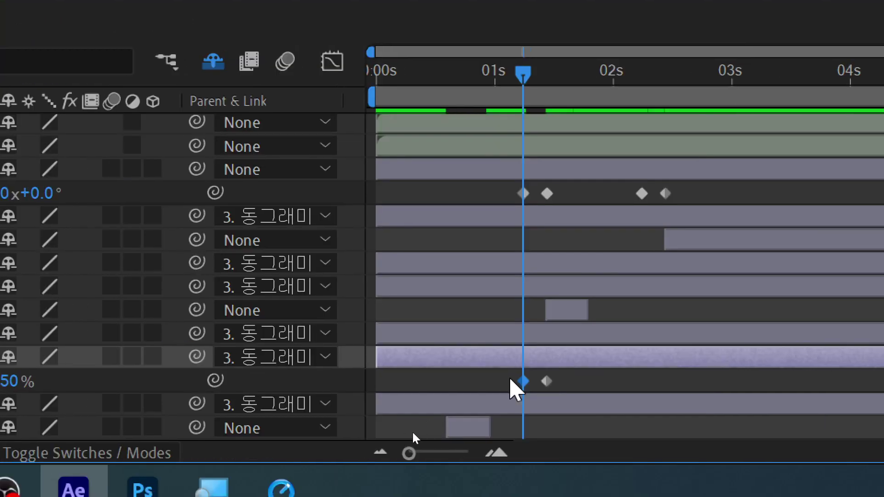
drag(513, 383, 536, 387)
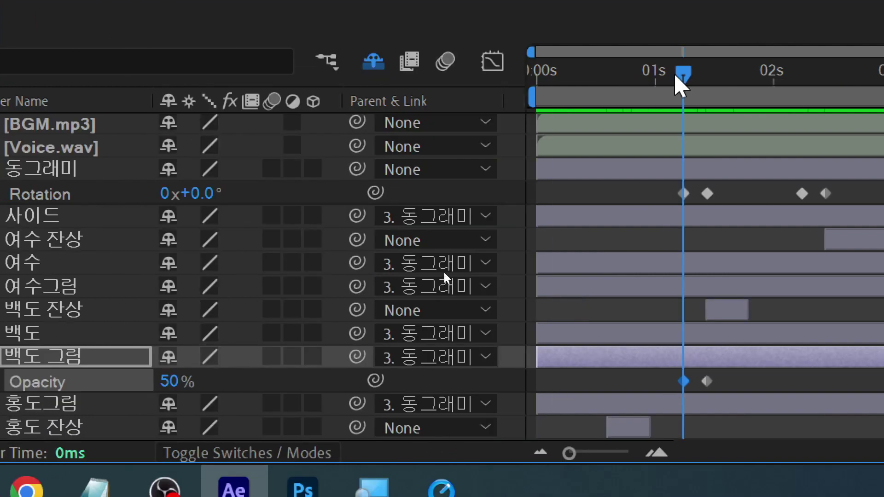
drag(681, 85, 577, 79)
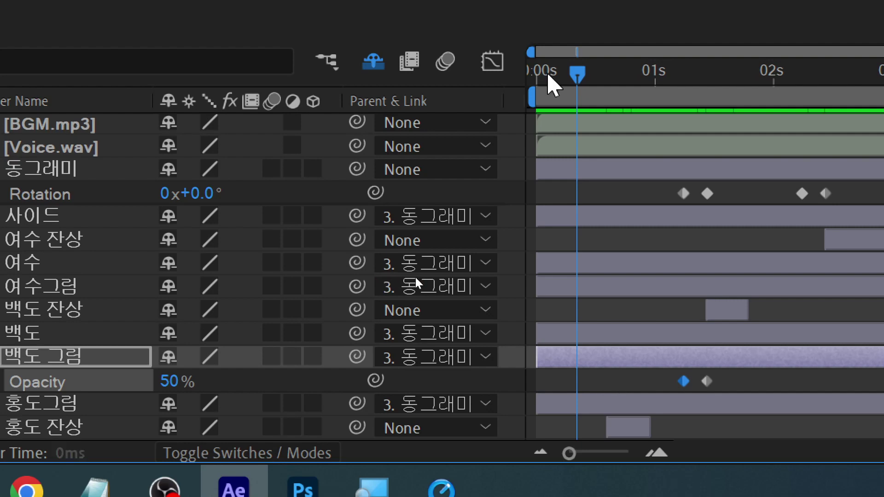
click(605, 76)
drag(638, 87, 438, 148)
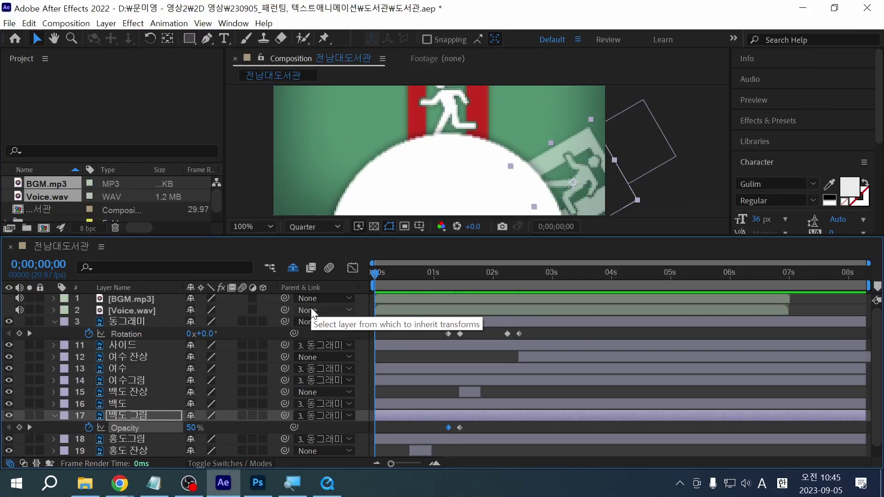
Preview the animation from the start with the whole composition in view and the layer controls hidden
key(comma)
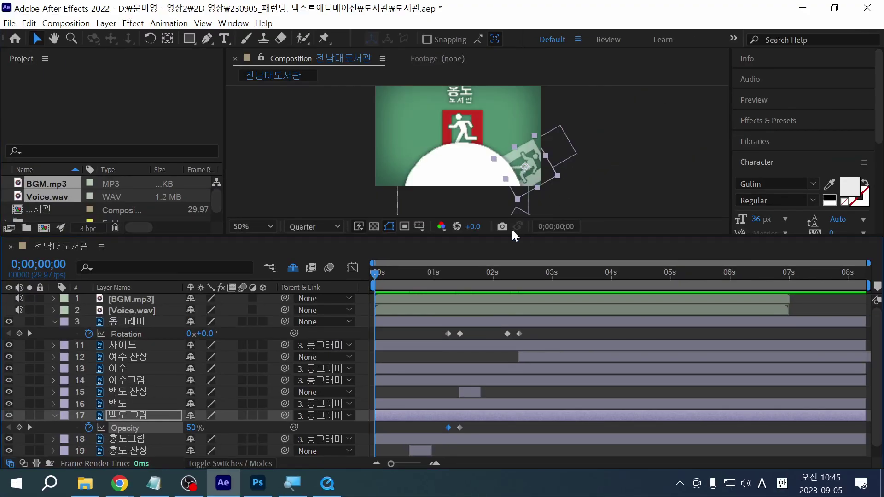
drag(509, 237, 510, 247)
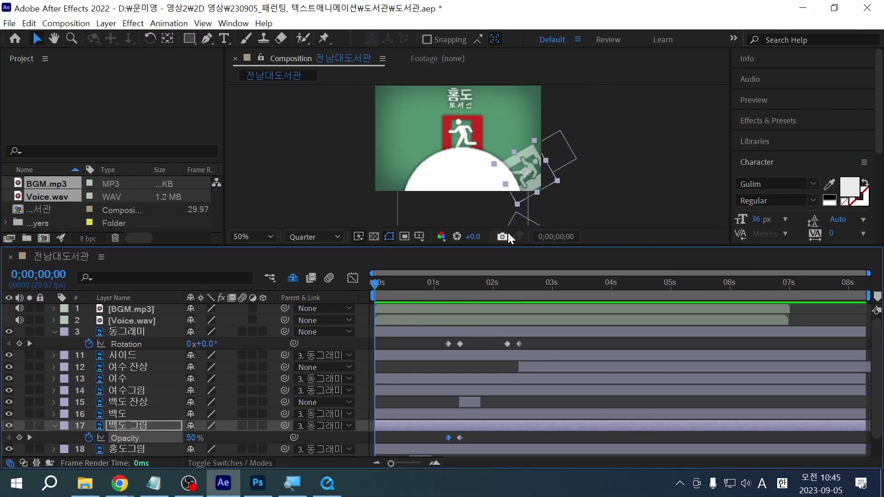
key(ctrl+shift+h)
key(space)
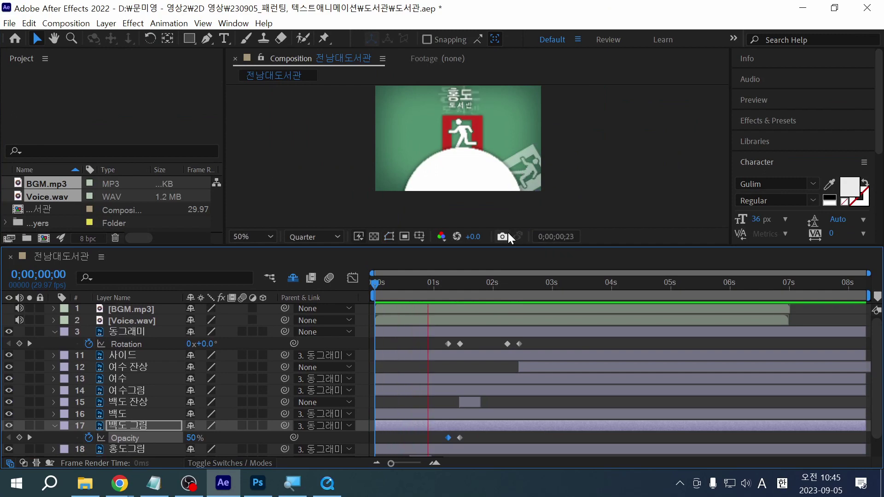
Stop the preview and add a 100% Opacity keyframe to the 홍도그림 layer at the first Rotation keyframe, 0;00;01;07
key(space)
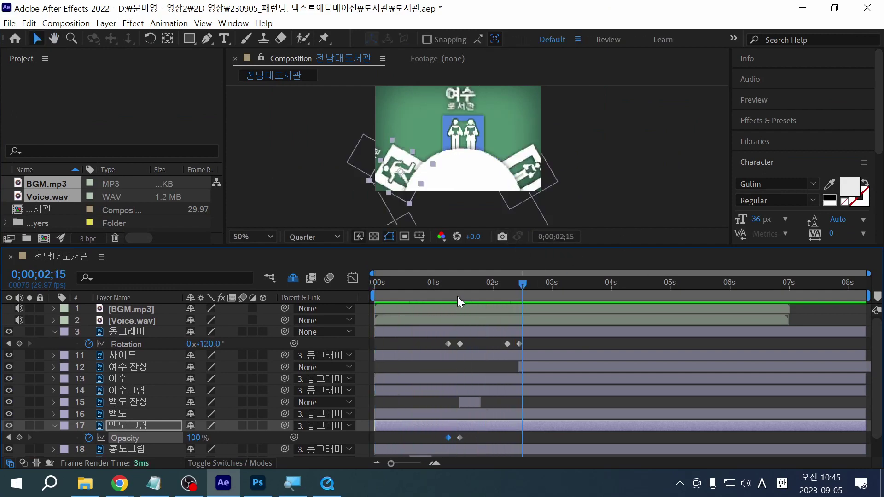
drag(463, 285, 361, 288)
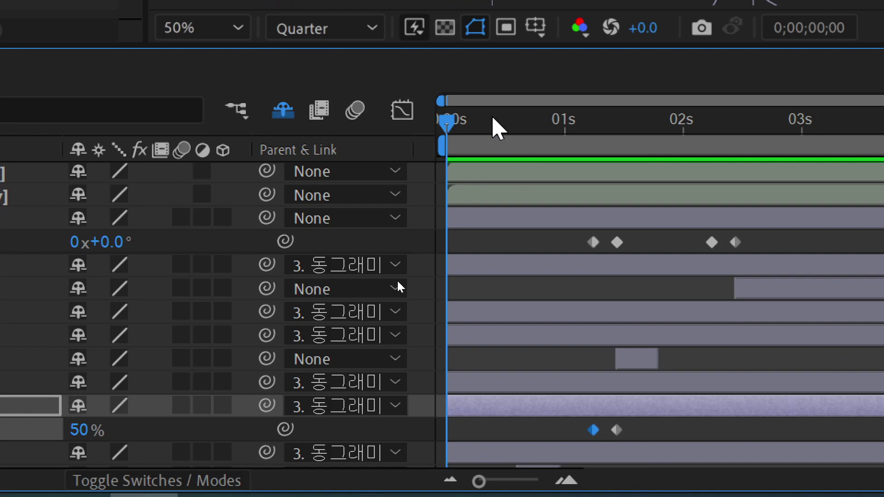
drag(492, 125, 592, 148)
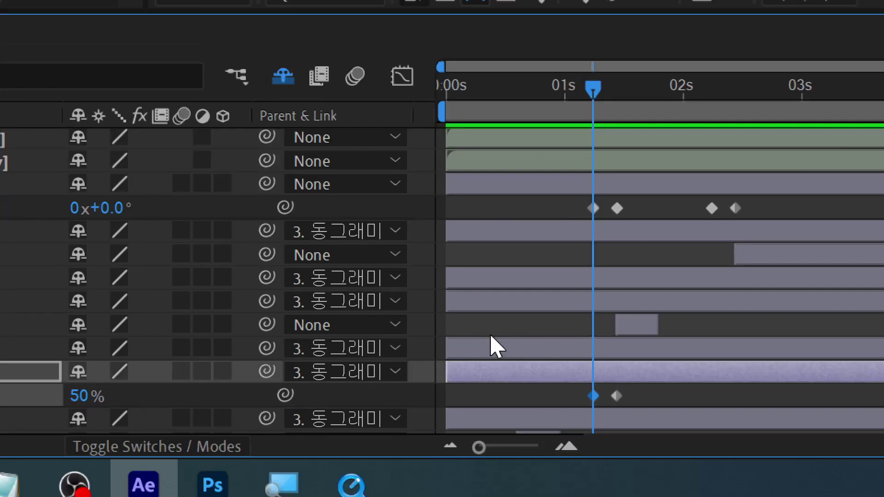
scroll(144, 418, down, 2)
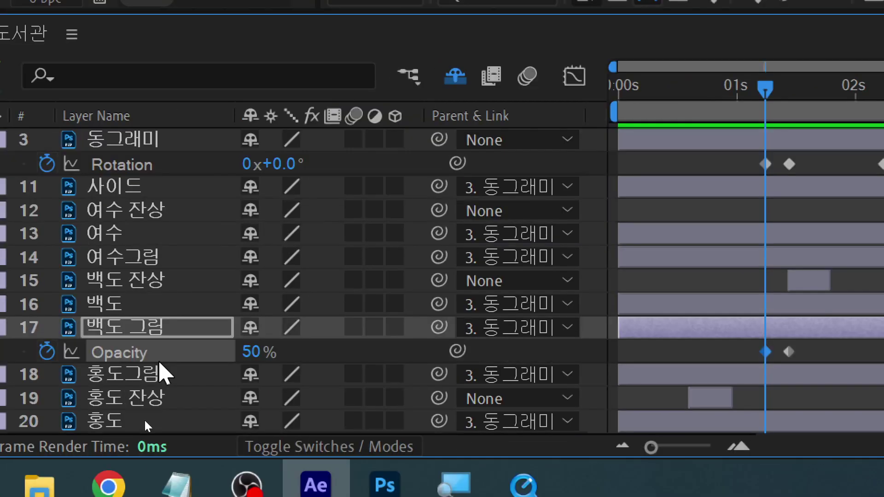
click(161, 375)
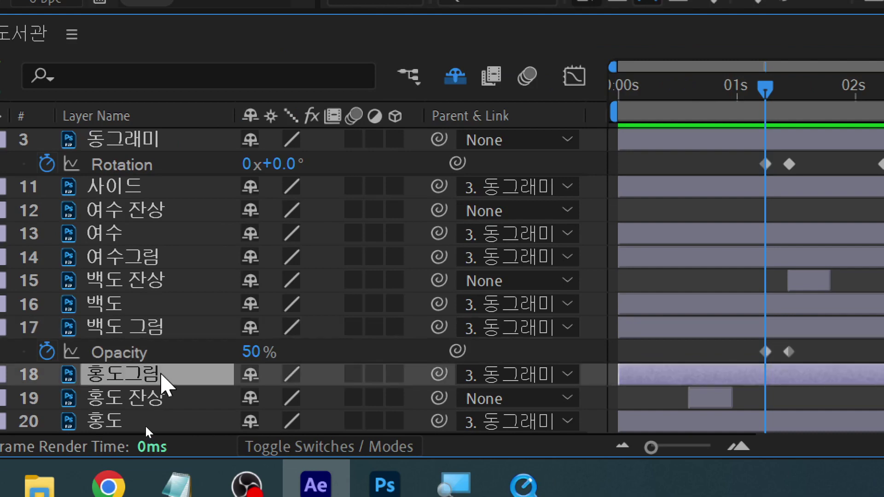
key(t)
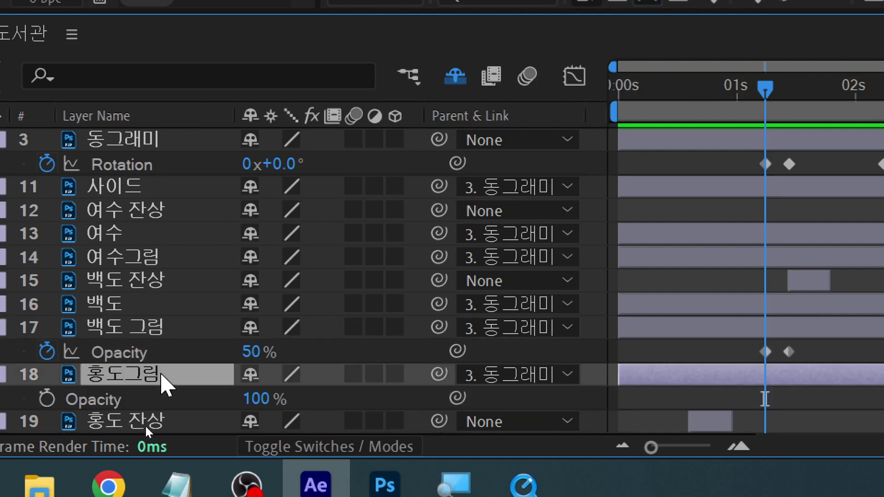
click(52, 402)
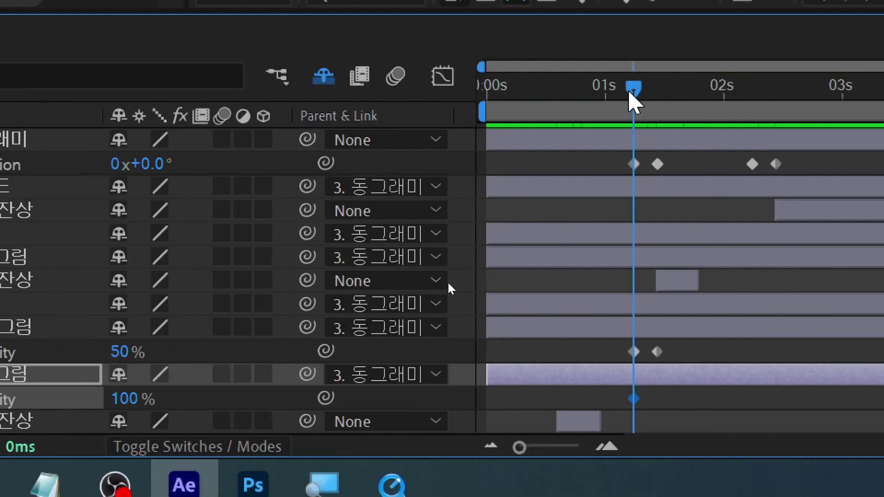
Copy the 50% Opacity keyframe of 백도 그림 onto 홍도그림 at the second Rotation keyframe, 0;00;01;13
drag(632, 91, 653, 98)
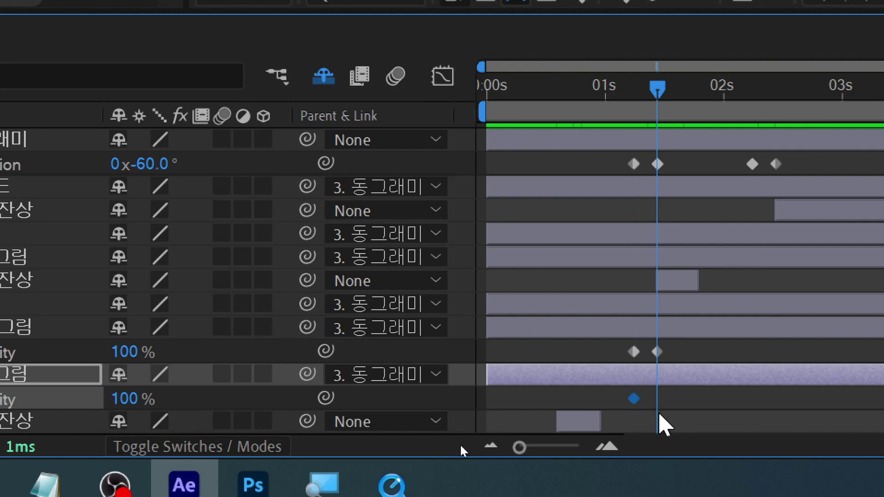
click(633, 352)
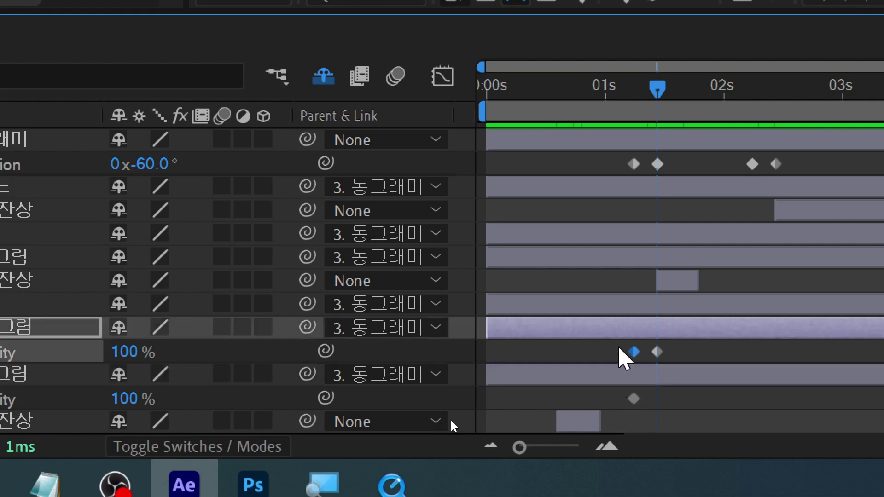
drag(618, 346, 643, 371)
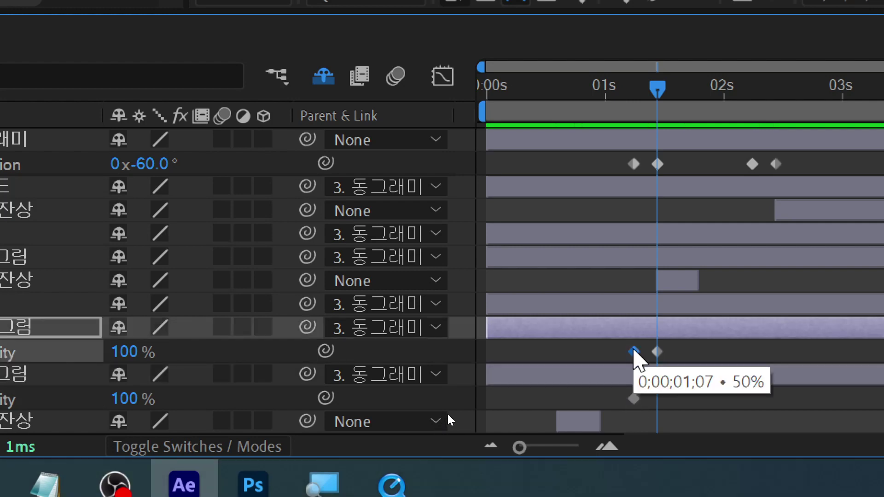
key(ctrl+c)
key(ctrl+v)
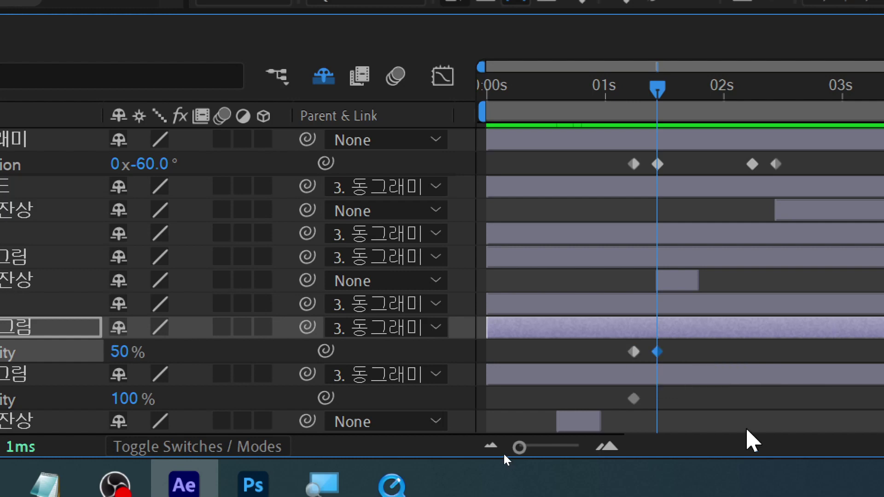
key(ctrl+z)
click(667, 376)
key(ctrl+v)
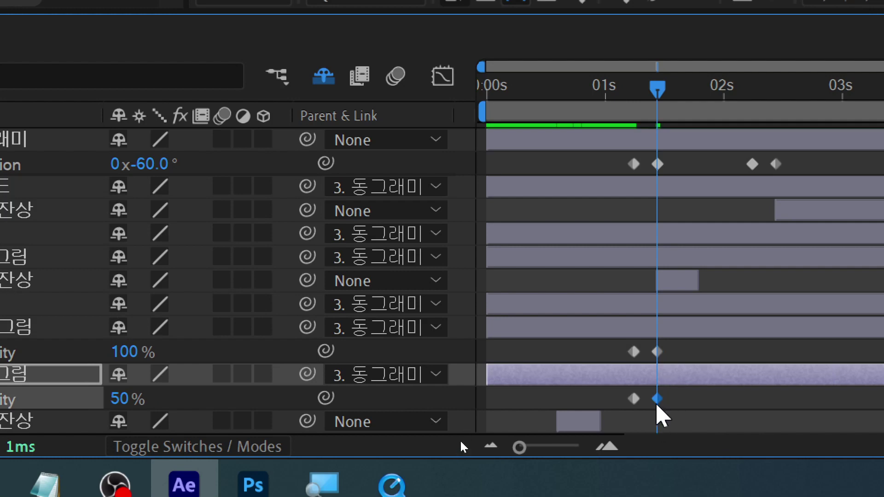
Compare the Opacity keyframe pairs of 백도 그림 and 홍도그림 at the first two Rotation keyframes
click(642, 380)
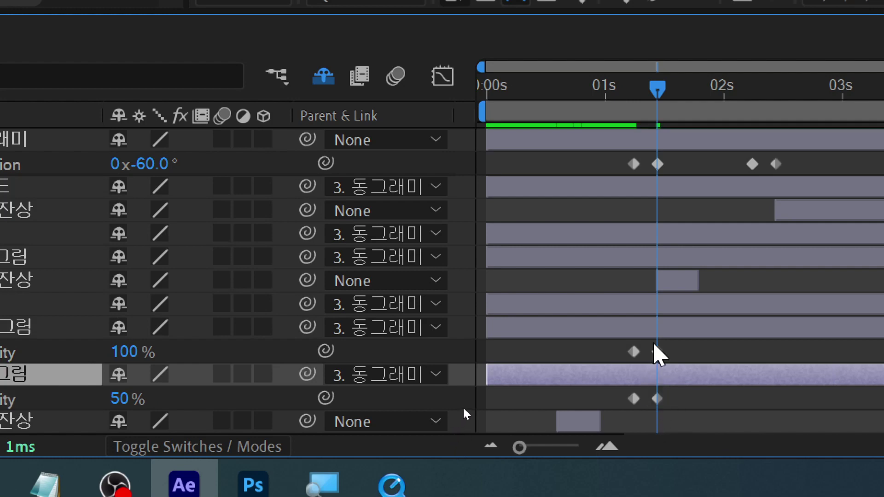
click(665, 333)
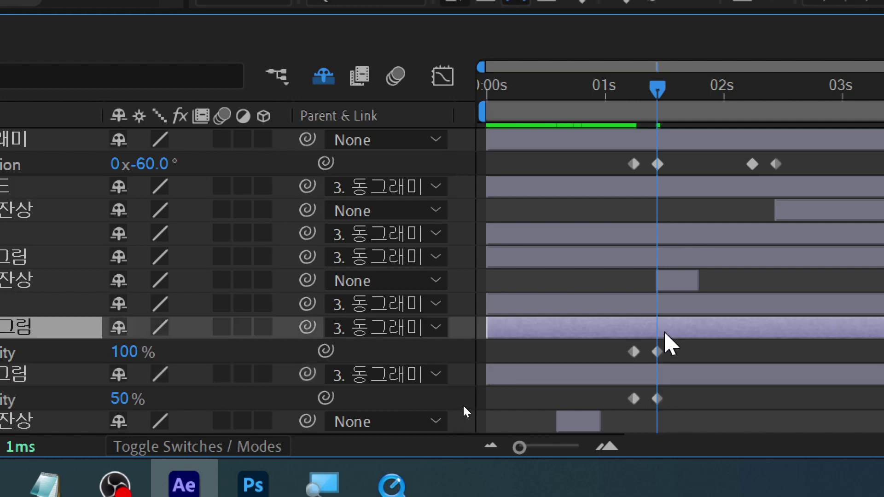
click(677, 373)
drag(675, 401, 652, 395)
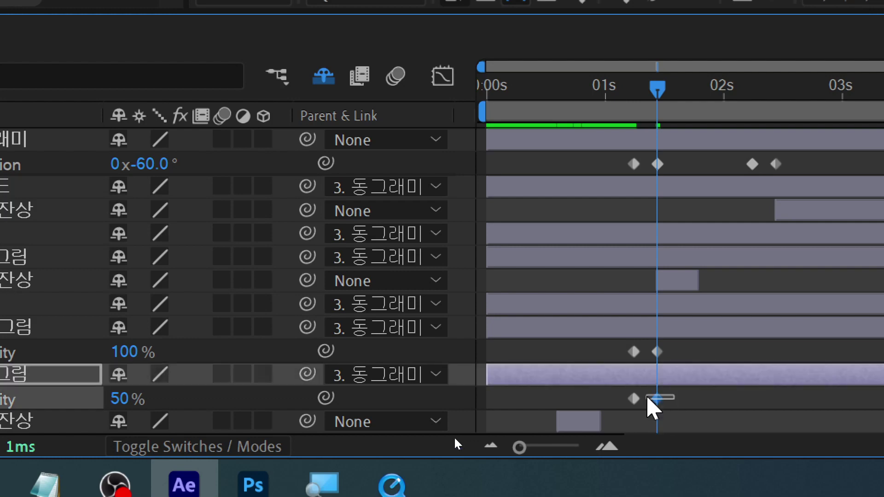
click(687, 381)
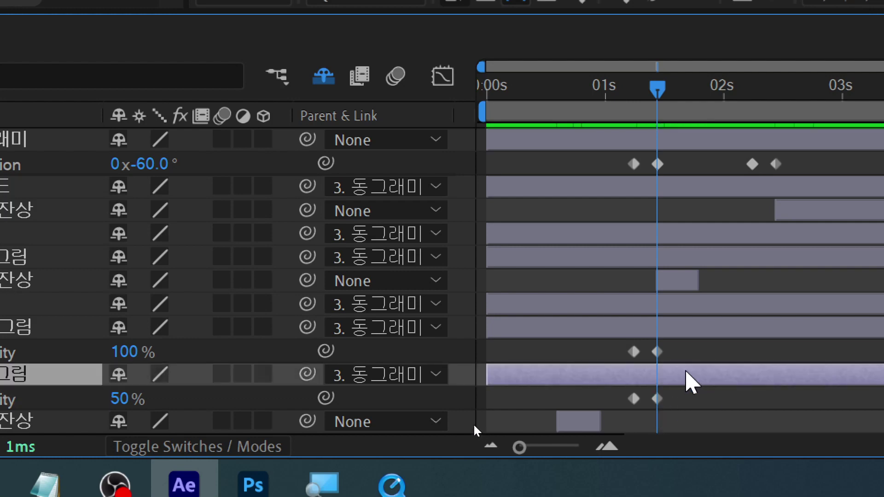
click(682, 404)
click(657, 398)
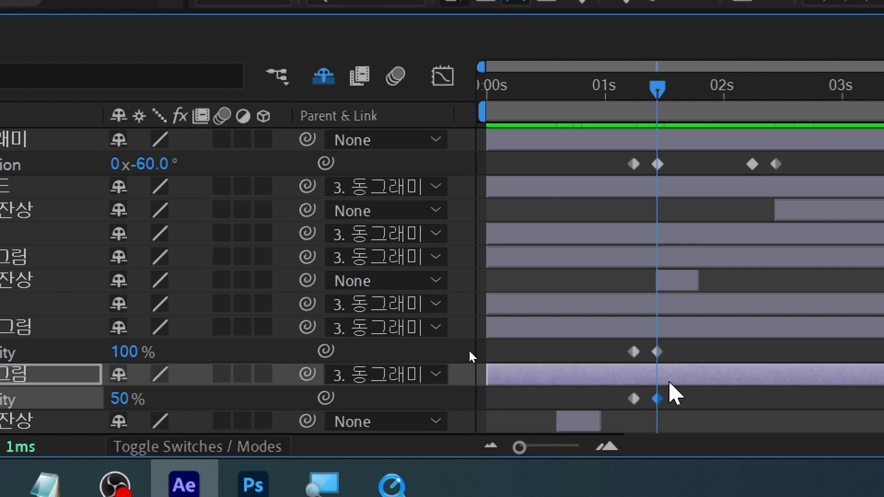
drag(619, 360, 639, 374)
click(657, 413)
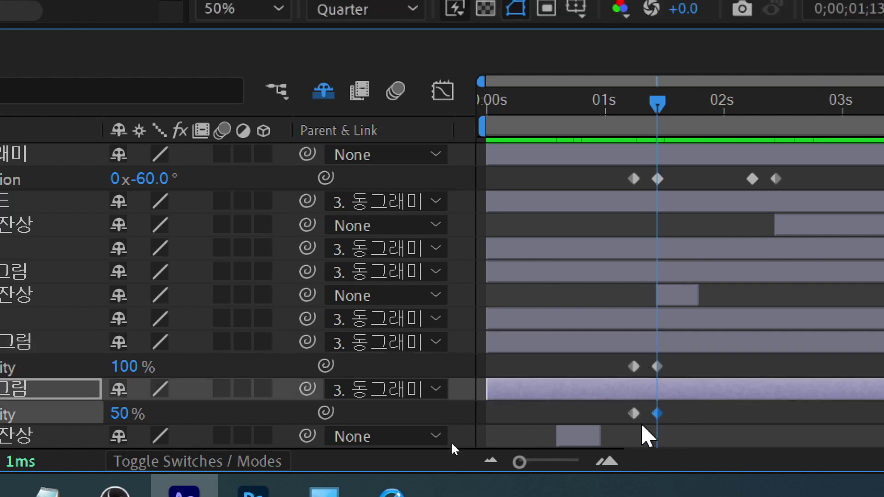
drag(592, 358, 641, 374)
click(702, 394)
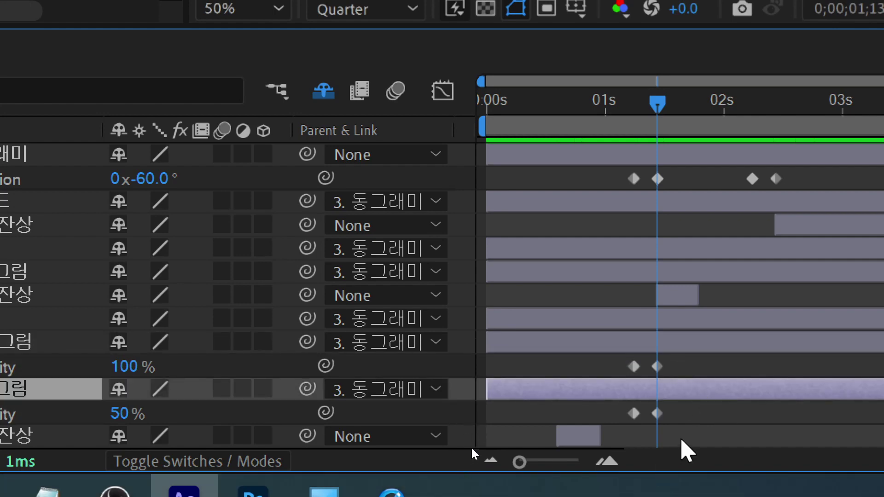
Scrub between the paired Opacity keyframes to check the crossfade, and preview the animation from the start
drag(643, 103, 649, 134)
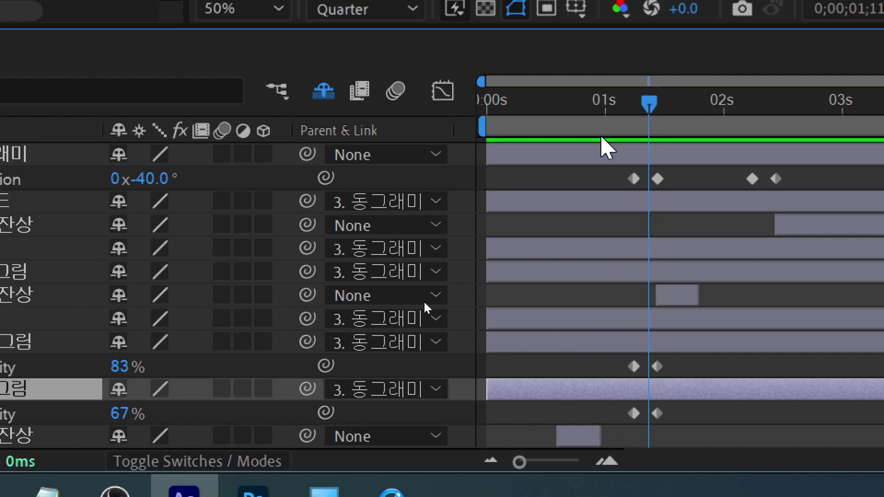
key(Home)
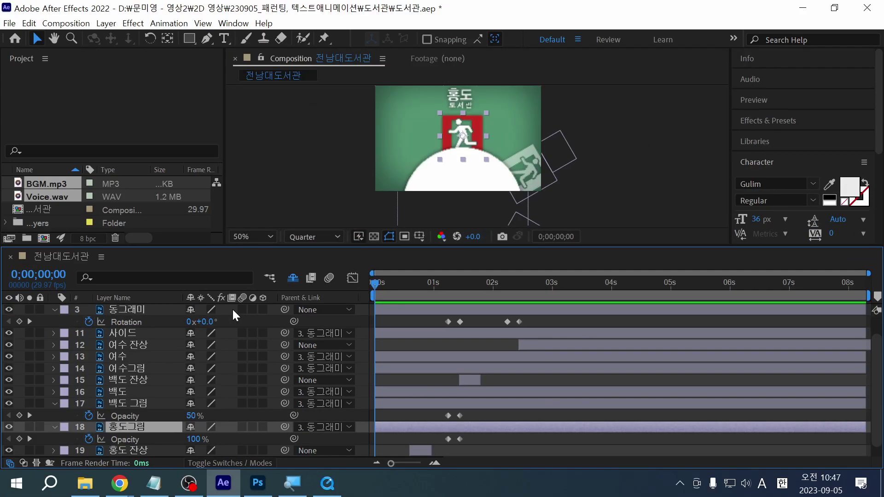
key(space)
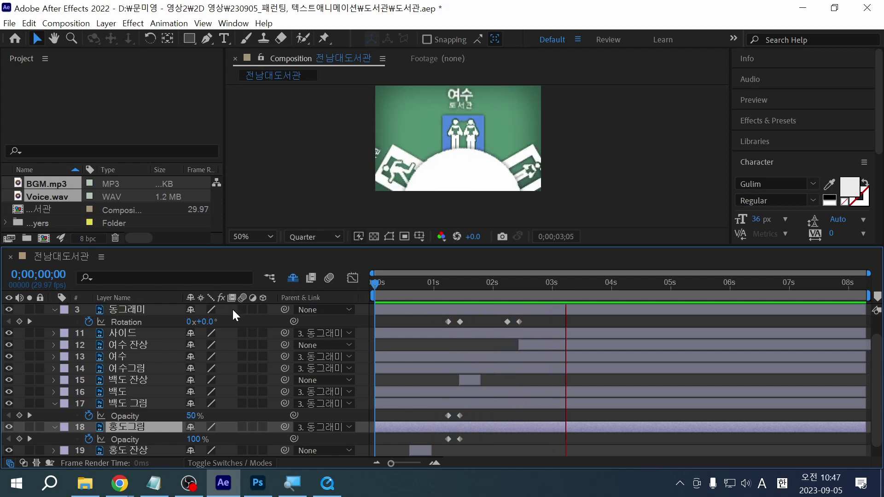
key(space)
Place the playhead on the third Rotation keyframe at 0;00;02;07 and reveal the Opacity property of the 여수그림 layer
mouse_move(443, 288)
mouse_down()
mouse_move(438, 278)
mouse_move(447, 280)
mouse_up()
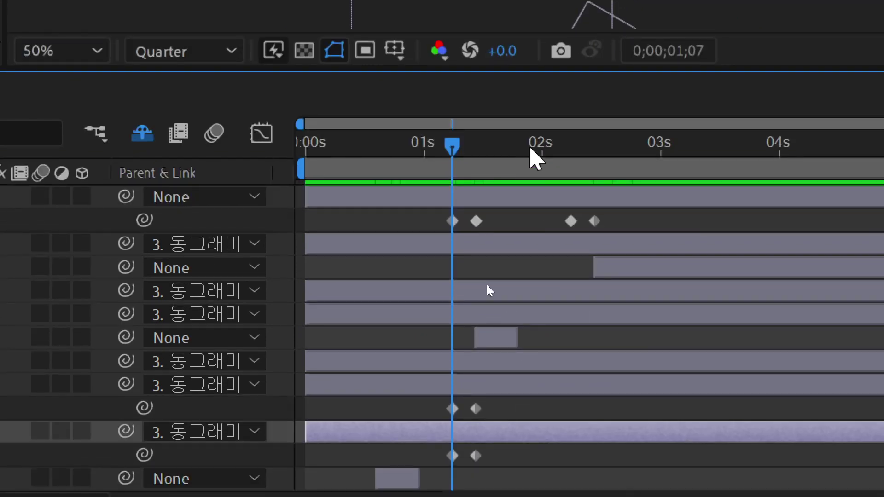
drag(530, 148, 570, 142)
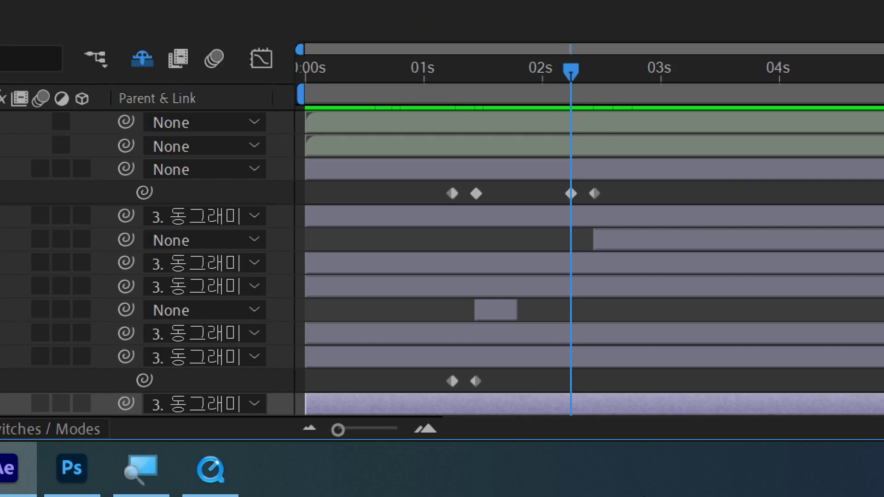
scroll(530, 405, down, 3)
scroll(515, 358, up, 3)
key(F2)
drag(615, 188, 546, 195)
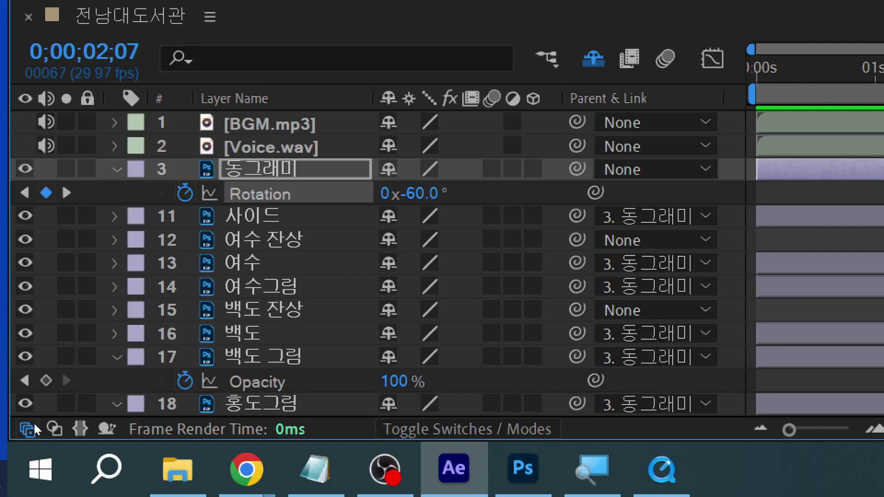
click(242, 288)
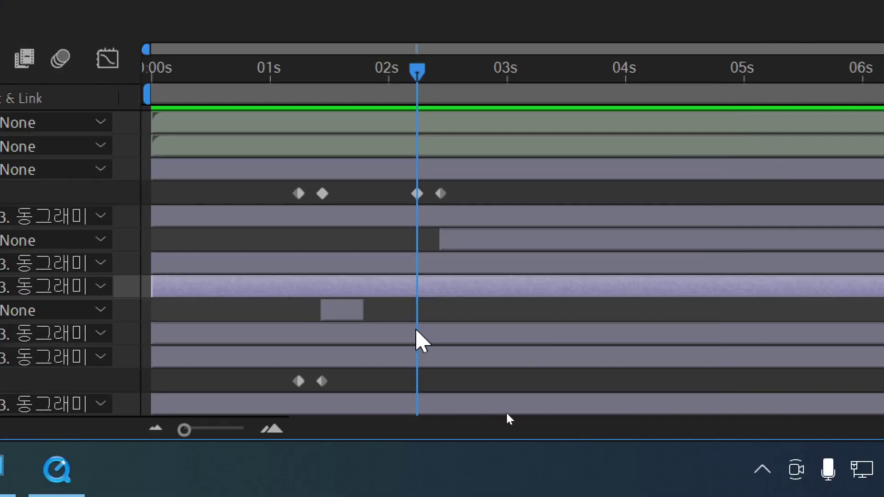
key(s)
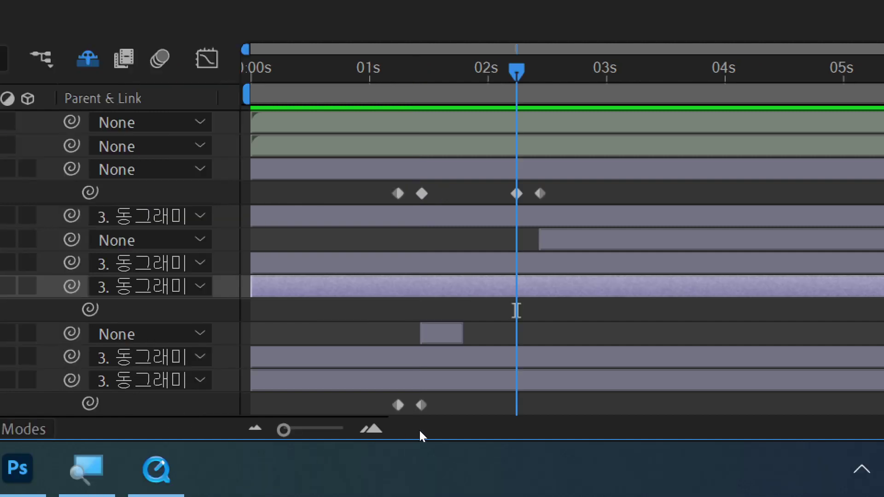
Copy both Opacity keyframes of 백도 그림 onto the 여수그림 layer, starting at 0;00;02;07
scroll(246, 369, down, 3)
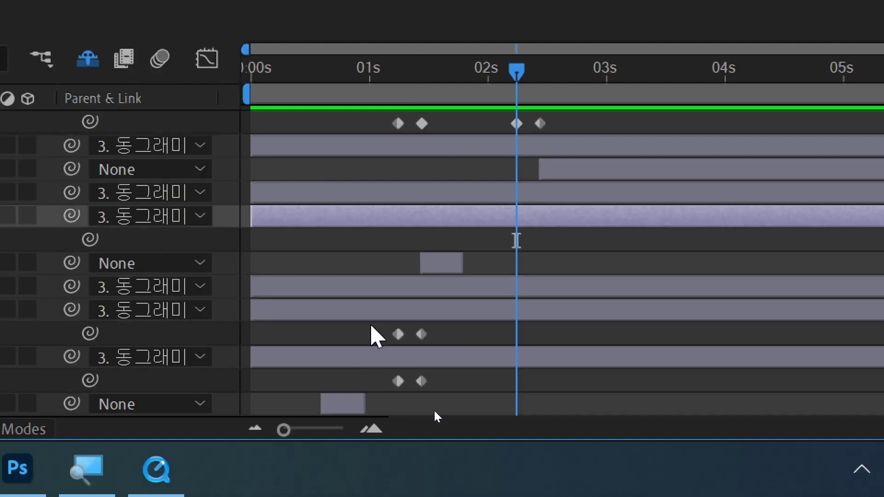
drag(370, 326, 445, 344)
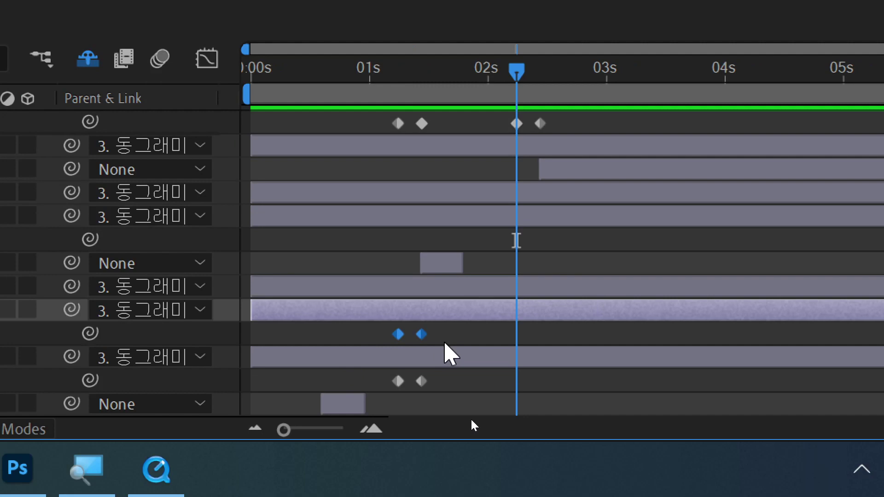
click(548, 214)
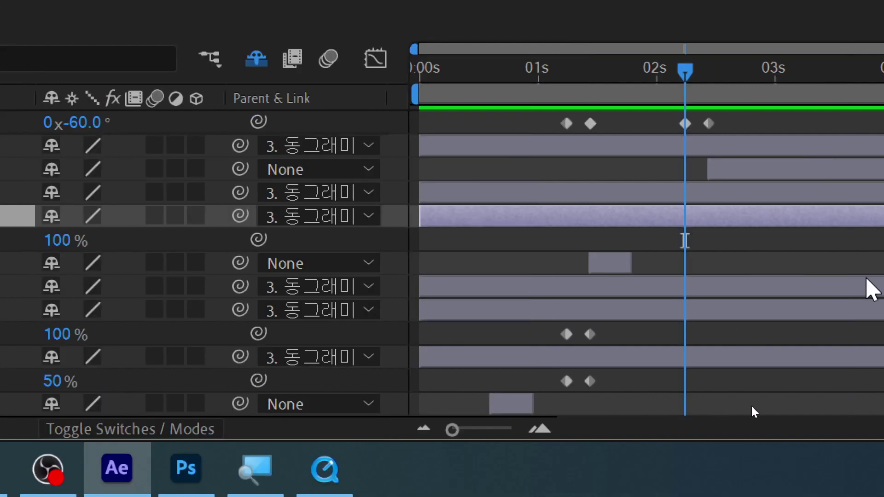
key(alt+shift+p)
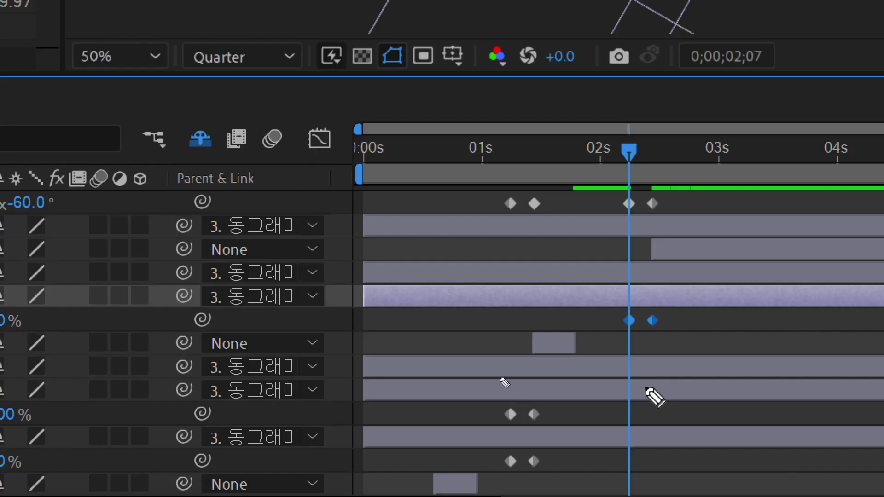
drag(619, 339, 352, 330)
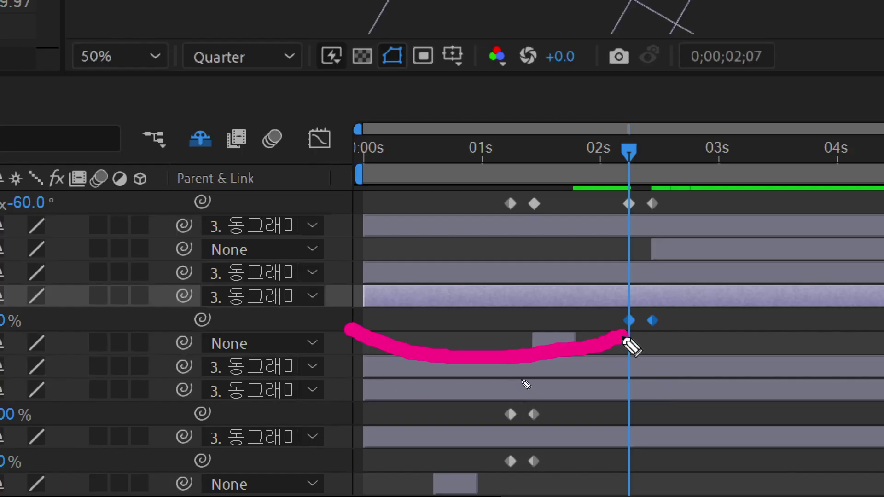
drag(626, 341, 656, 359)
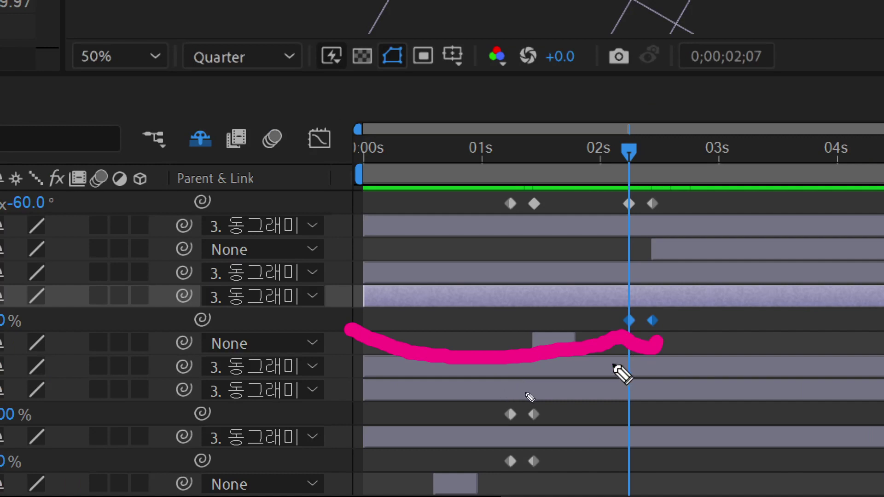
key(Escape)
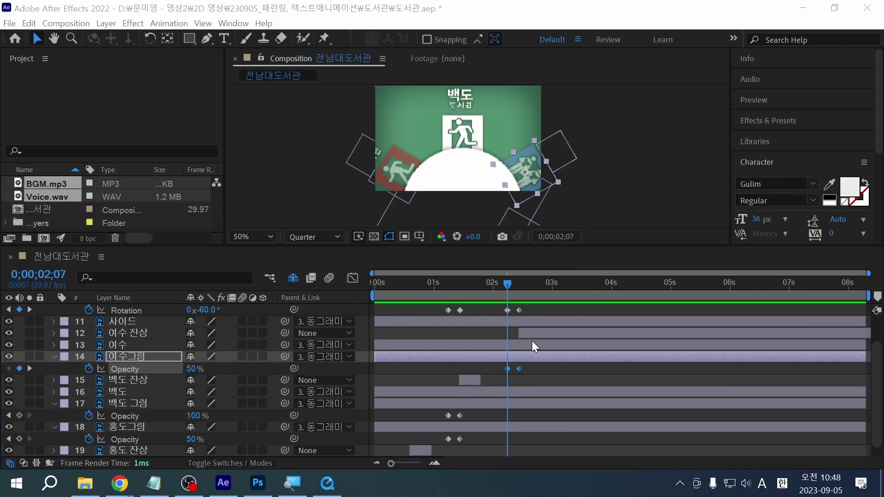
mouse_move(505, 287)
mouse_down()
mouse_move(521, 287)
mouse_move(493, 287)
mouse_move(520, 286)
mouse_move(505, 291)
mouse_up()
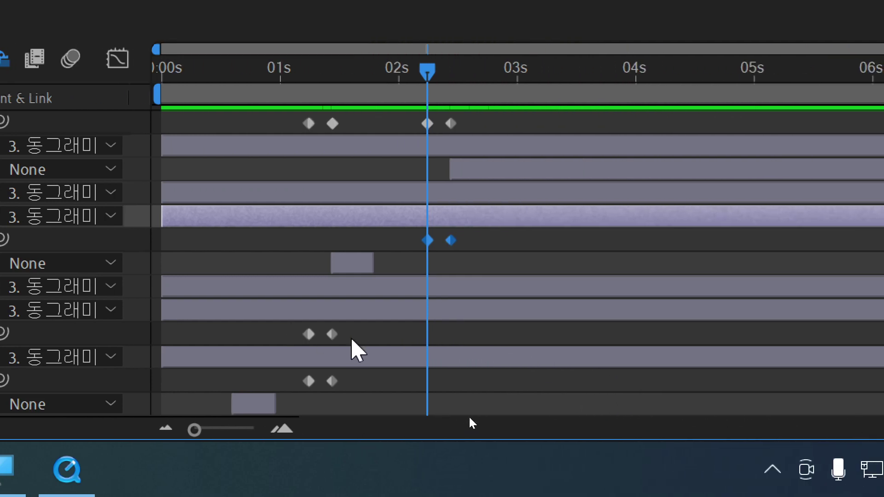
Copy the second Opacity keyframe of 백도 그림 to the third Rotation keyframe's time on the same layer
click(478, 334)
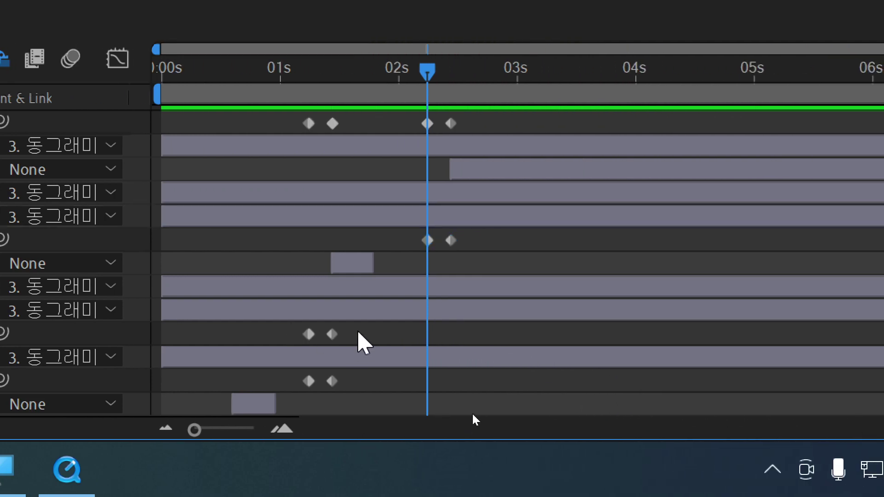
click(331, 337)
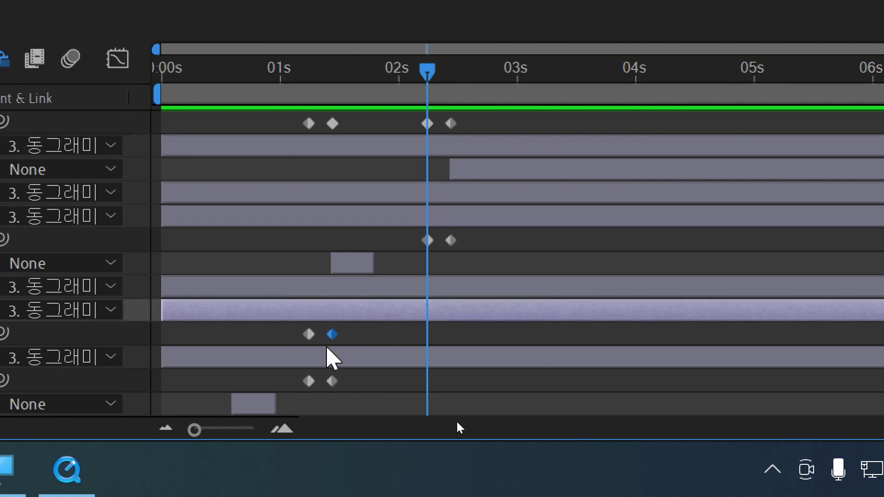
key(ctrl+v)
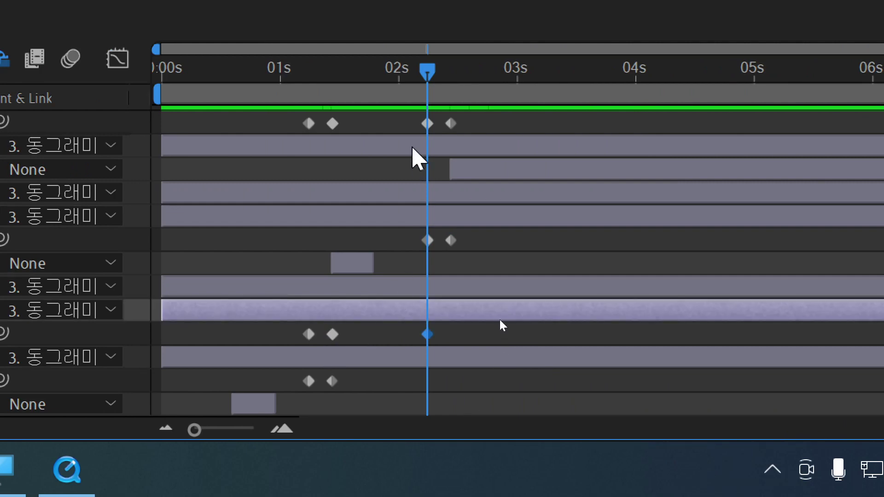
Copy the first Opacity keyframe of 백도 그림 to the fourth Rotation keyframe's time on the same layer
drag(425, 73, 444, 74)
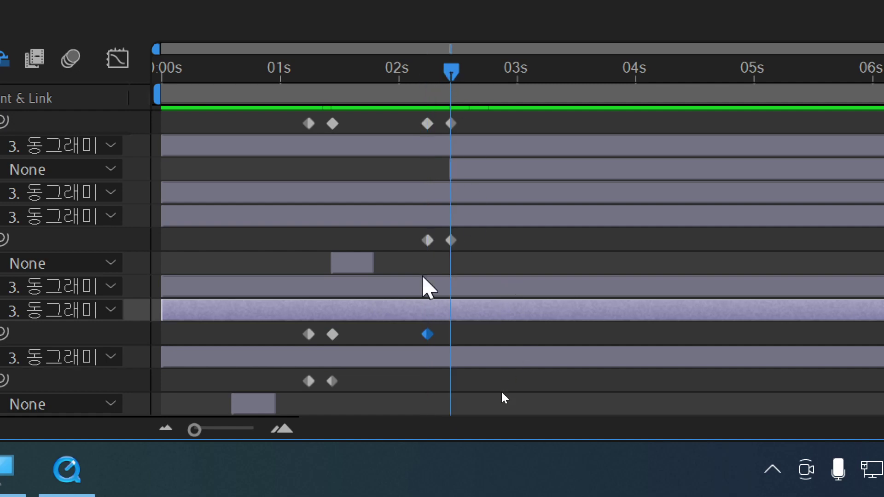
click(294, 336)
click(308, 335)
key(ctrl+v)
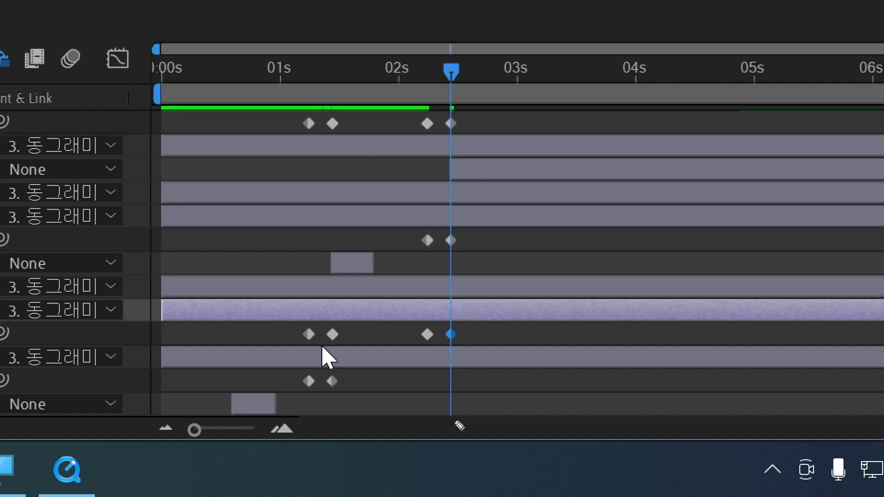
mouse_move(281, 244)
mouse_down()
mouse_move(288, 290)
mouse_move(265, 302)
mouse_move(321, 261)
mouse_move(340, 305)
mouse_up()
drag(374, 271, 411, 307)
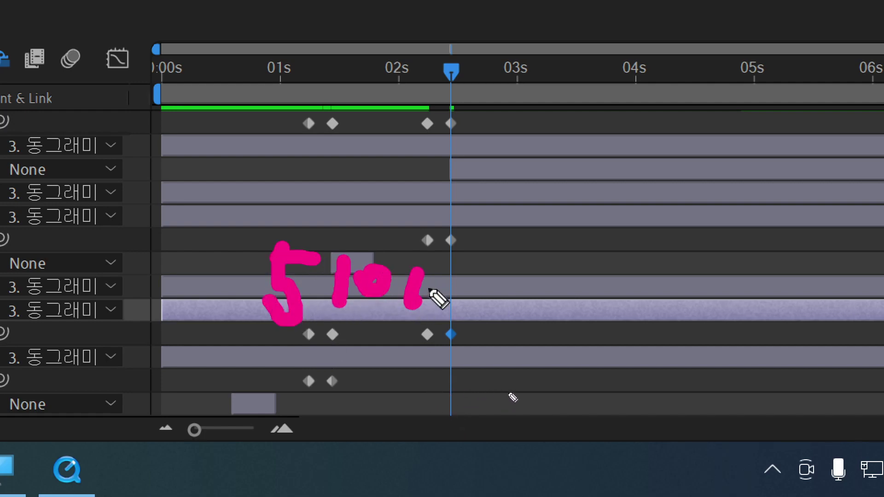
drag(417, 276, 449, 286)
mouse_move(502, 269)
mouse_down()
mouse_move(526, 316)
mouse_move(543, 321)
mouse_up()
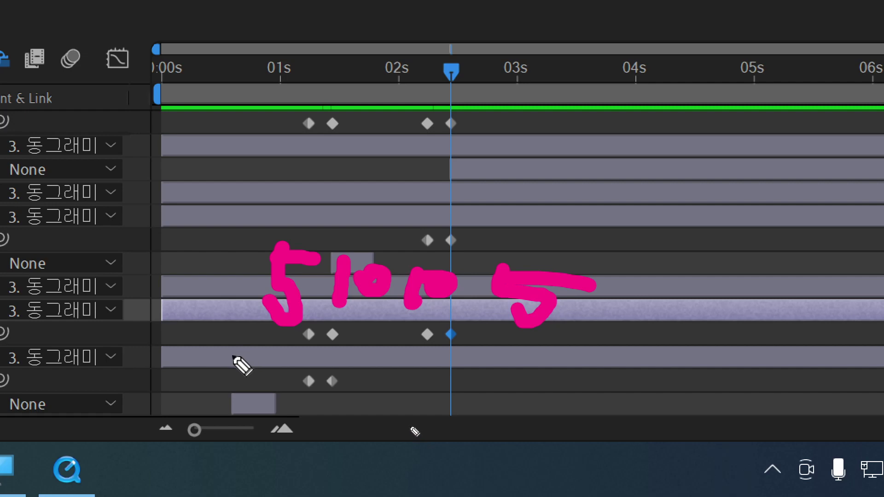
key(e)
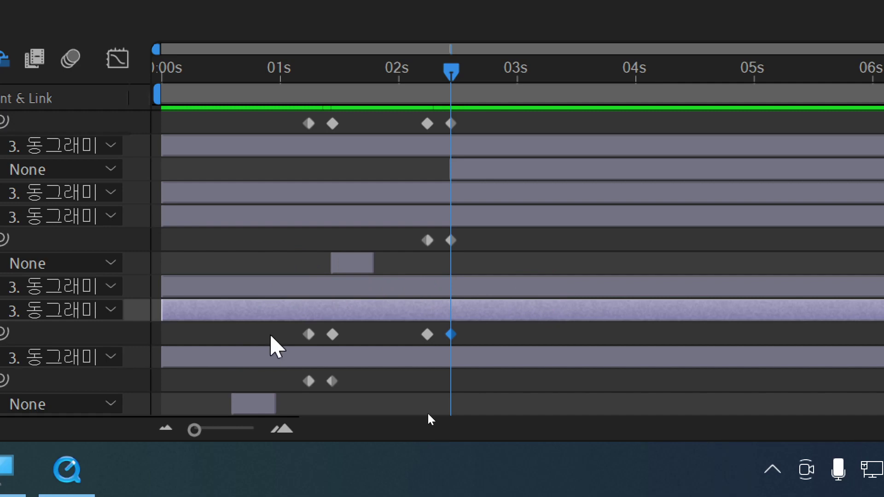
Review the Opacity keyframes of 백도 그림, checking the layer's value at the first Rotation keyframe
click(428, 416)
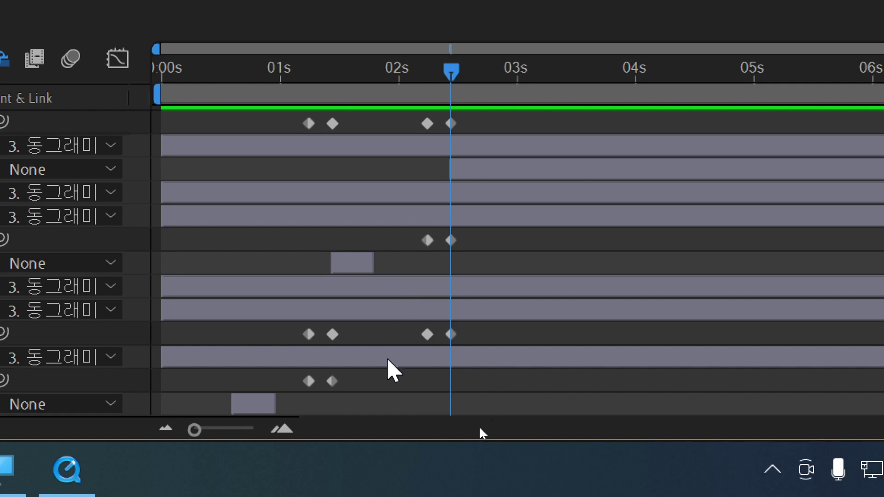
drag(279, 331, 318, 339)
click(350, 343)
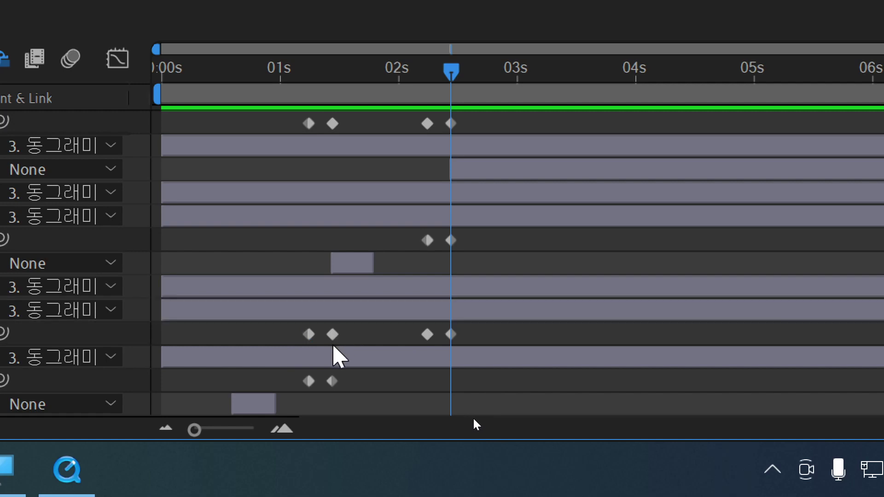
drag(393, 331, 361, 345)
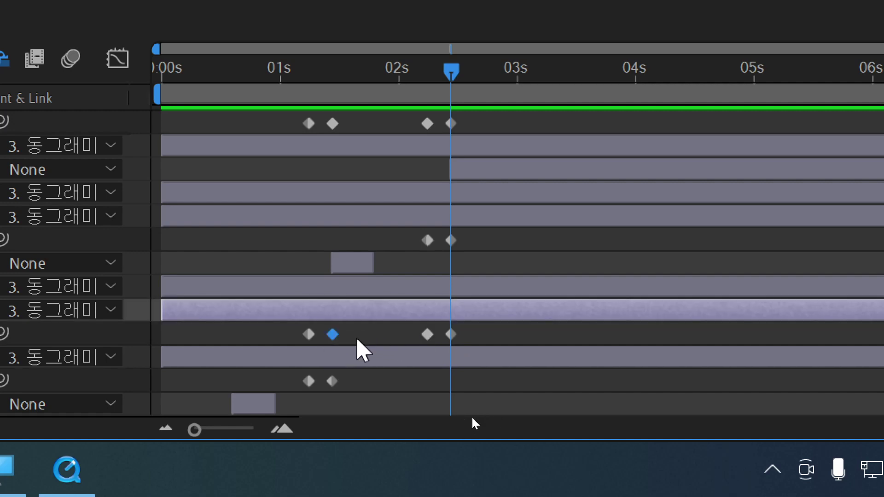
click(361, 345)
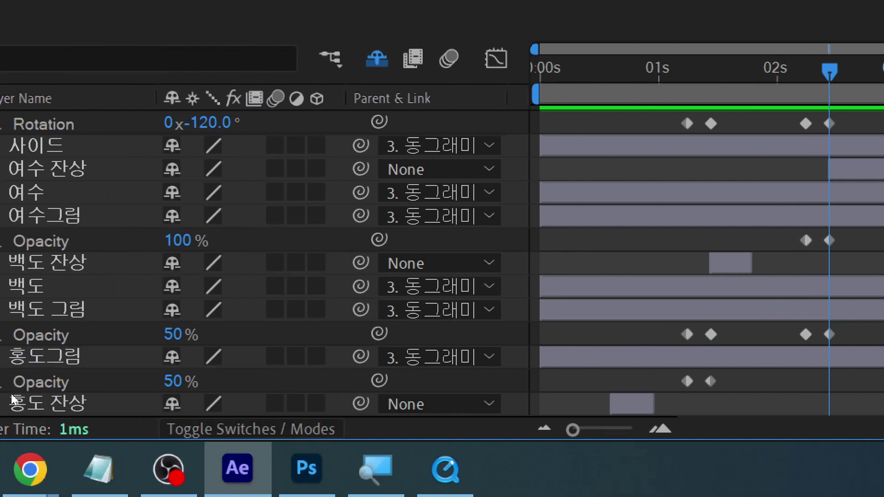
drag(678, 79, 686, 79)
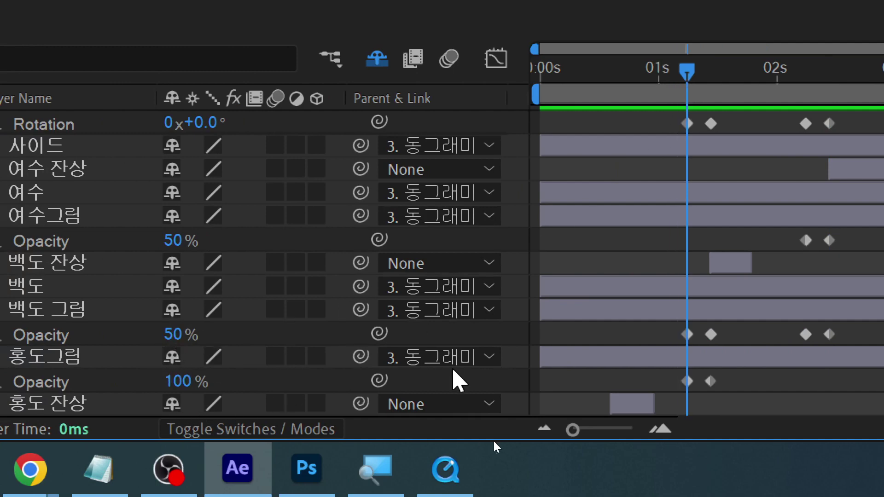
click(685, 340)
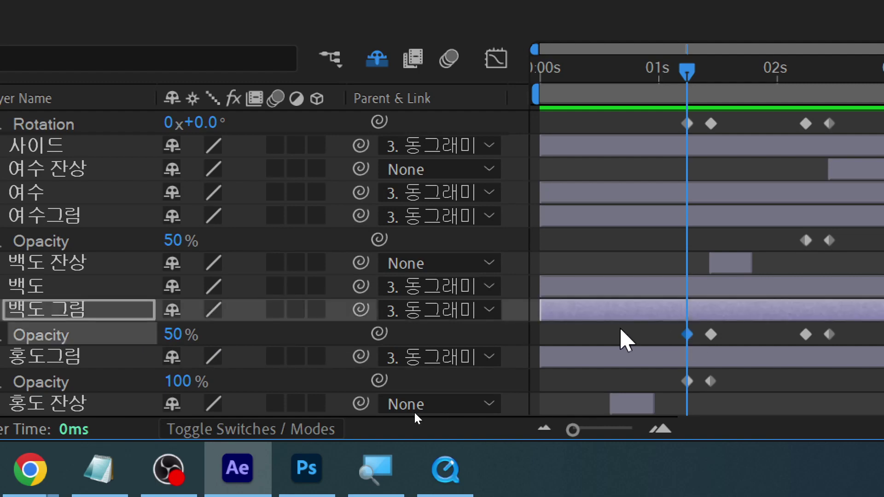
click(610, 341)
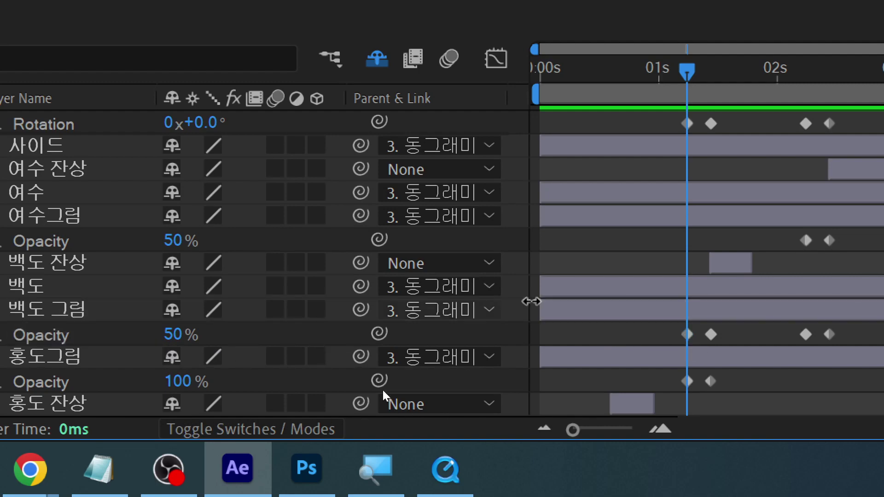
Check the Opacity of 백도 그림 at the second Rotation keyframe and between its second and third Opacity keyframes
drag(695, 83, 712, 78)
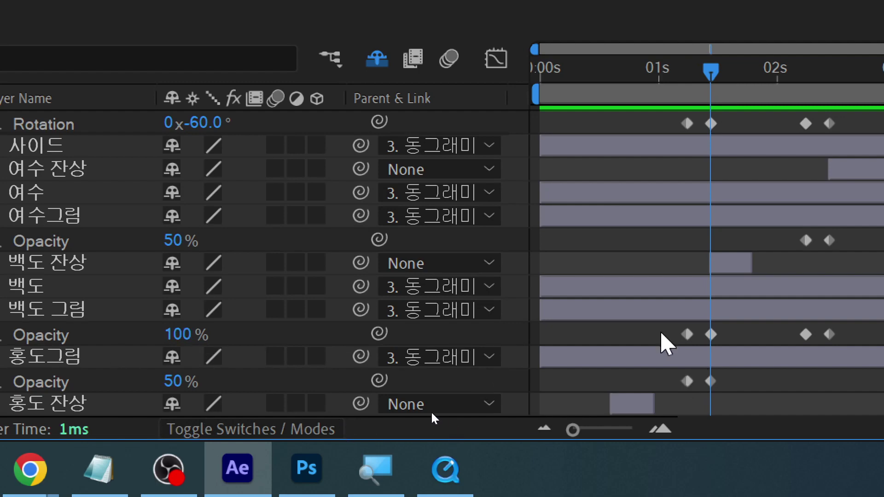
drag(651, 328, 703, 340)
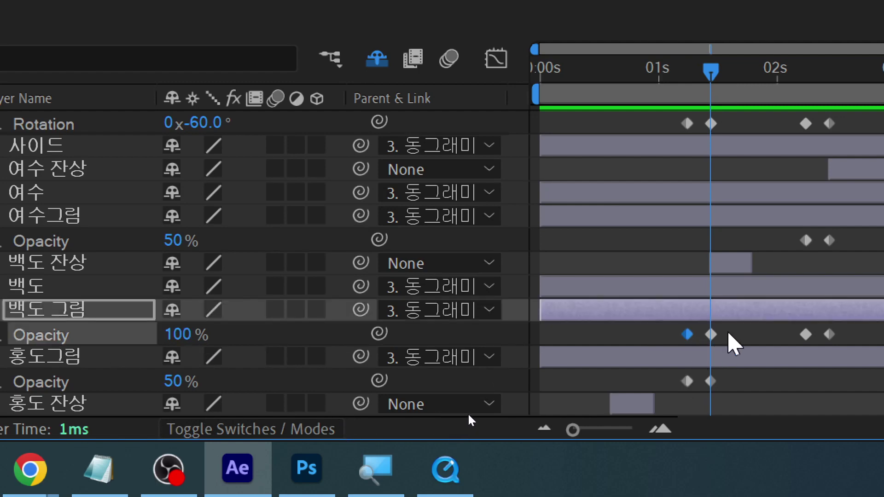
click(711, 335)
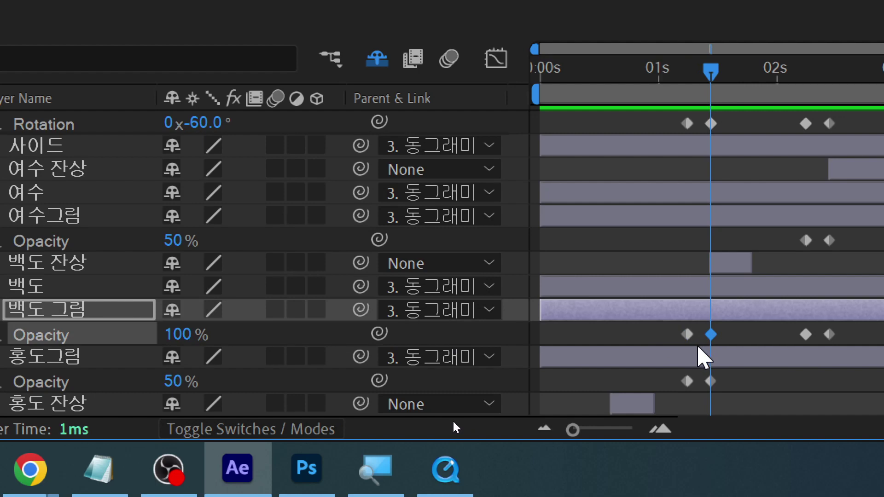
drag(735, 330, 638, 337)
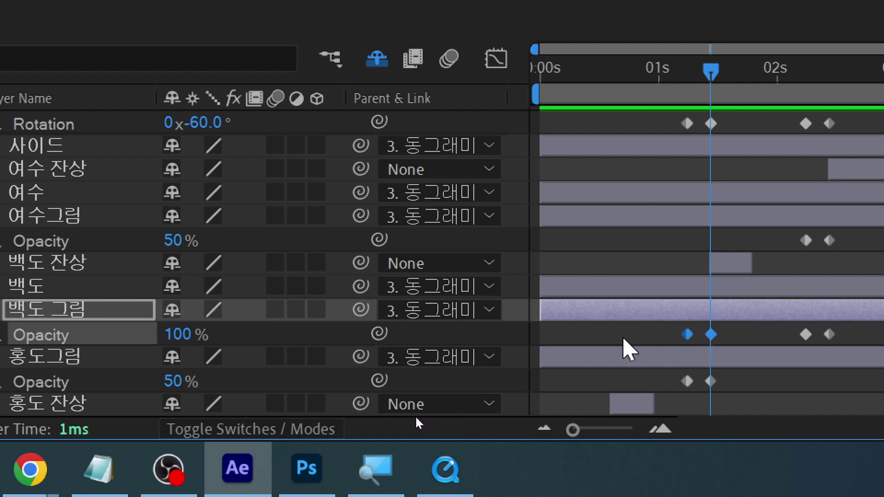
click(700, 339)
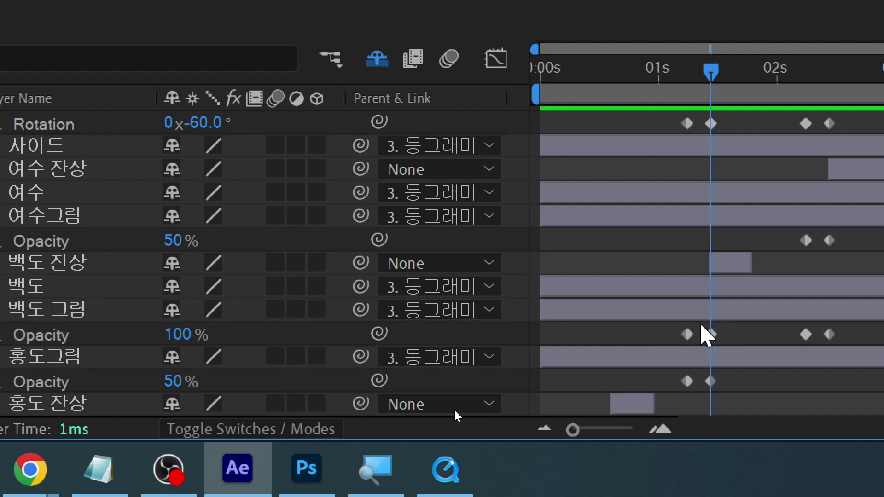
drag(700, 322, 815, 349)
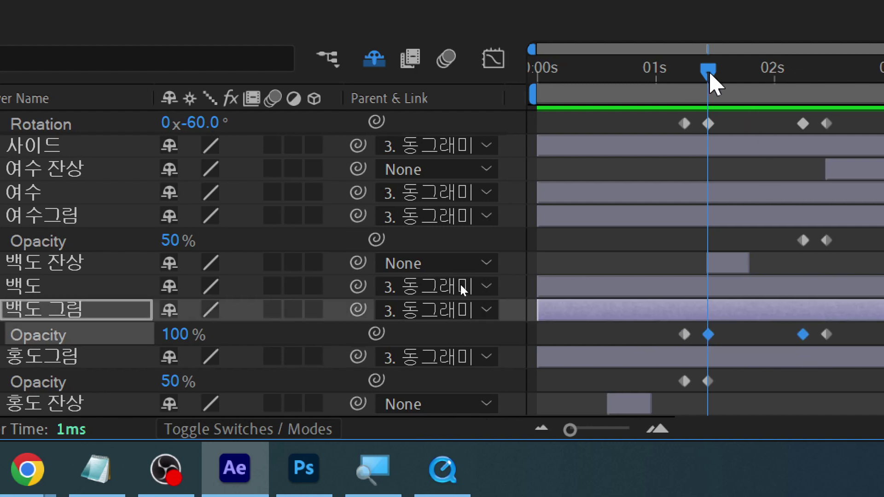
drag(710, 71, 753, 117)
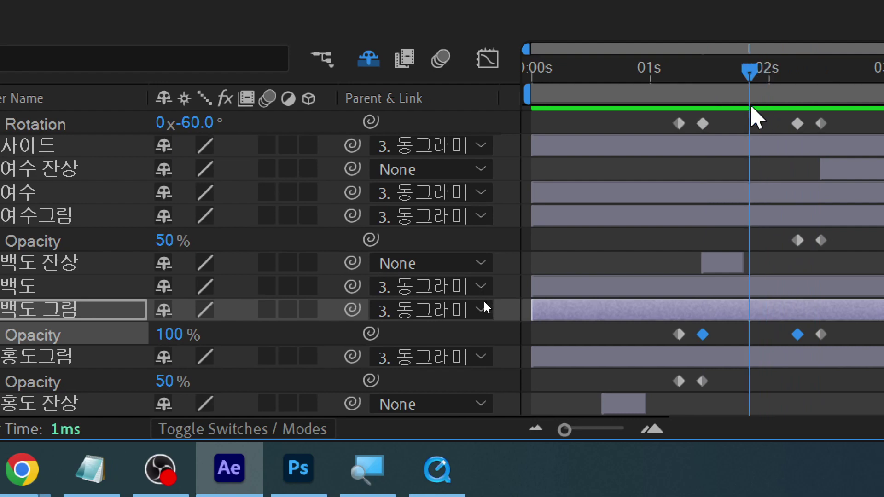
drag(799, 333, 532, 347)
click(530, 345)
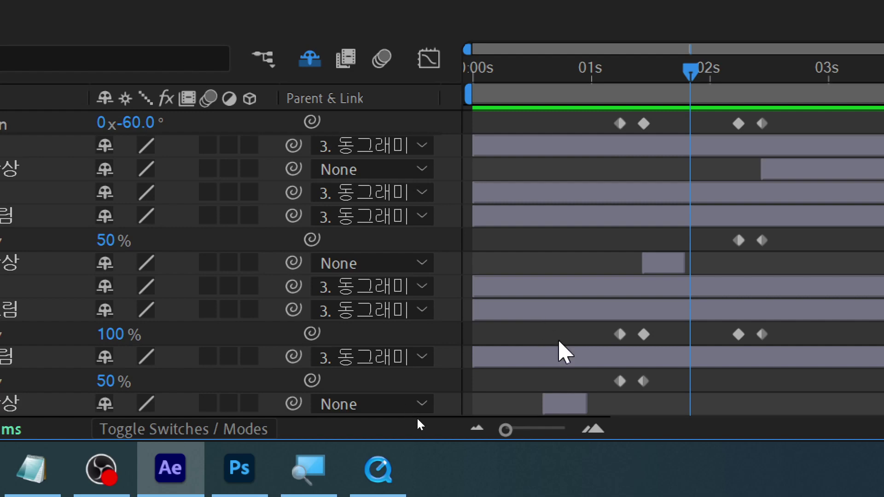
Place the playhead at 0;00;02;22, past the last Rotation keyframe, and inspect the 사이드 layer in the composition
scroll(558, 343, up, 3)
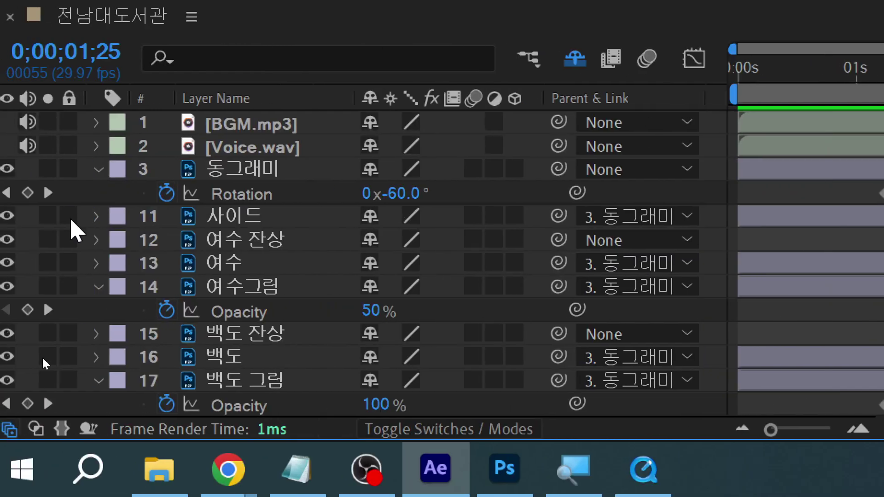
click(214, 216)
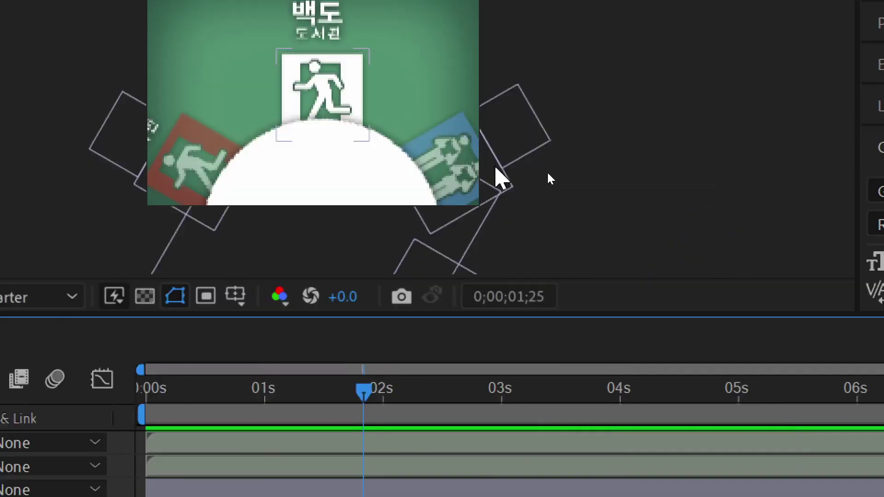
click(456, 465)
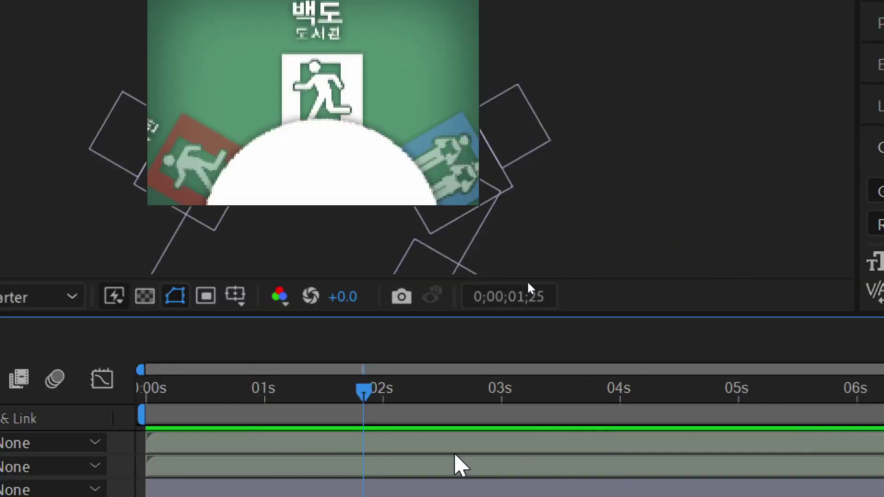
drag(515, 392, 513, 392)
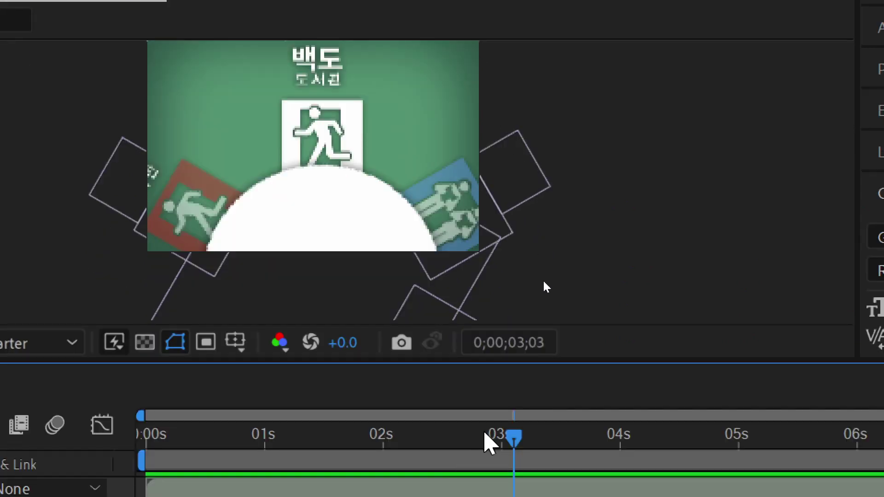
click(470, 441)
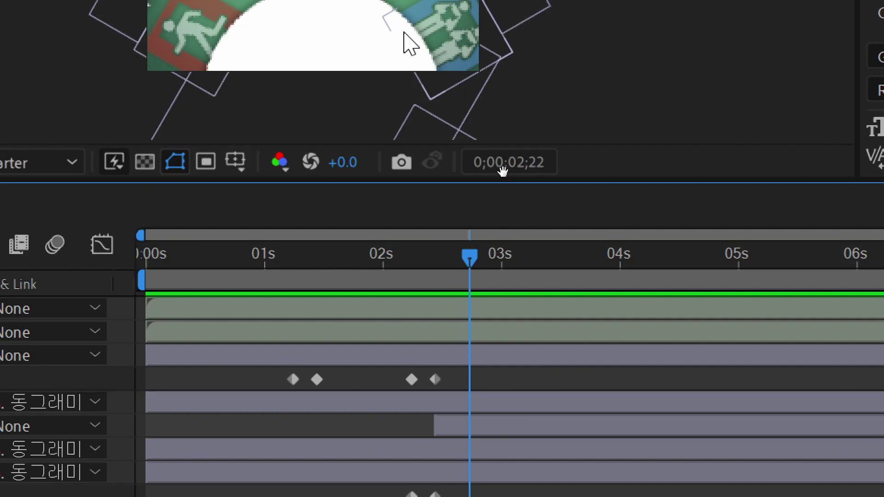
click(402, 30)
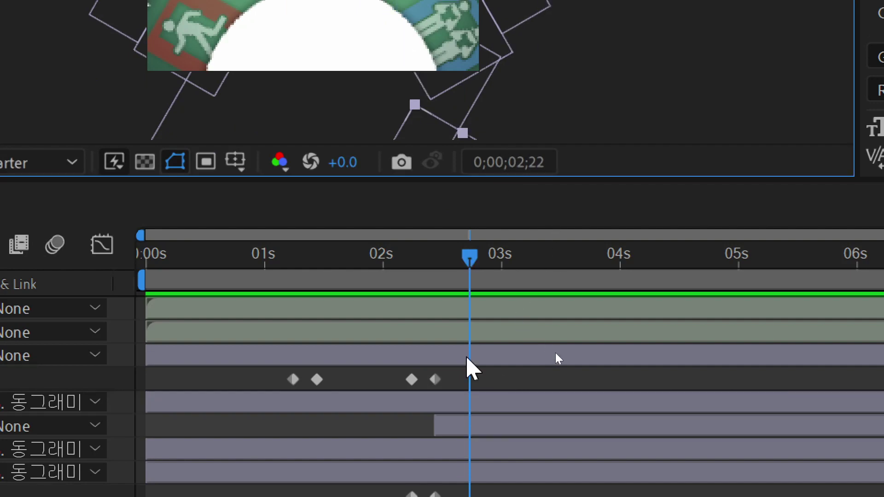
click(521, 380)
click(464, 82)
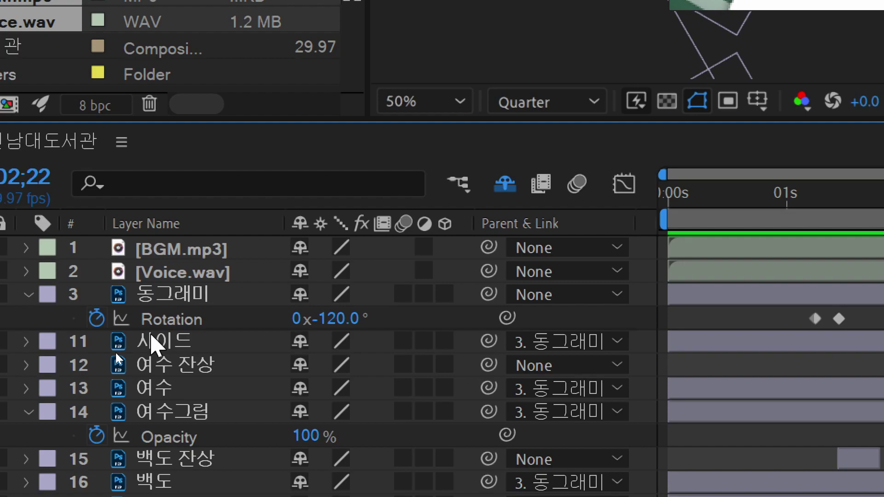
Reveal the Opacity property of the 사이드 layer and set it to 50%
click(120, 350)
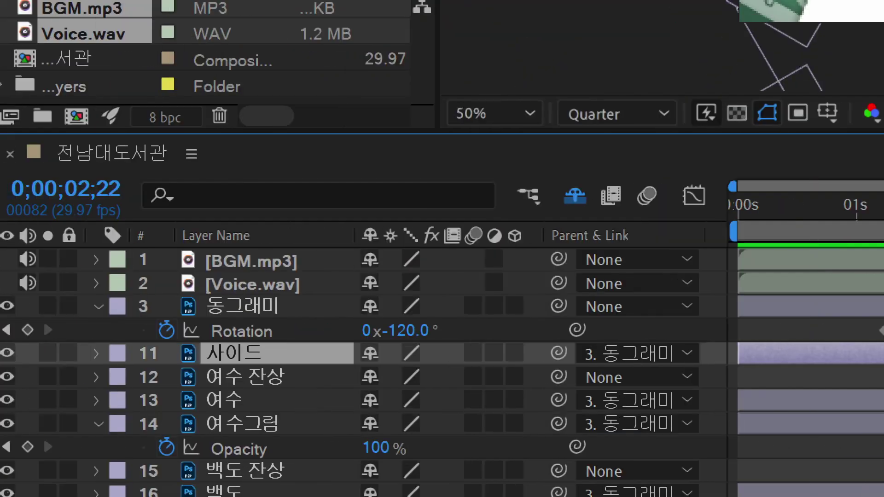
key(t)
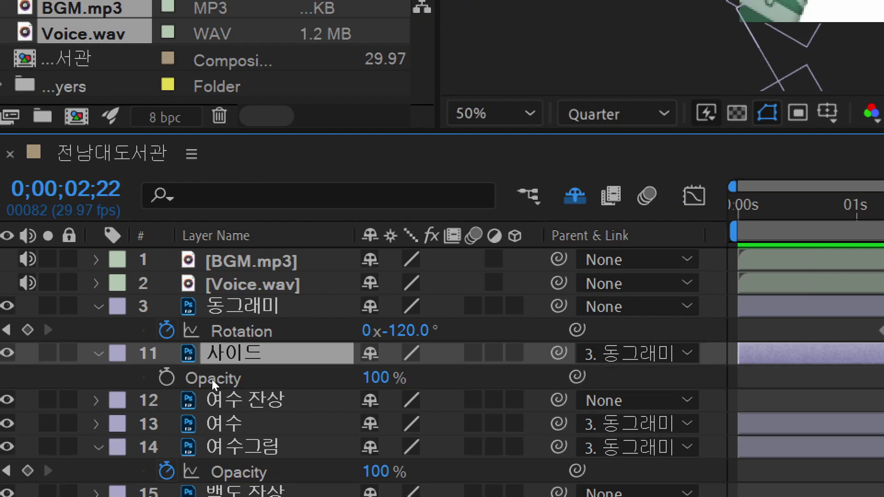
click(385, 377)
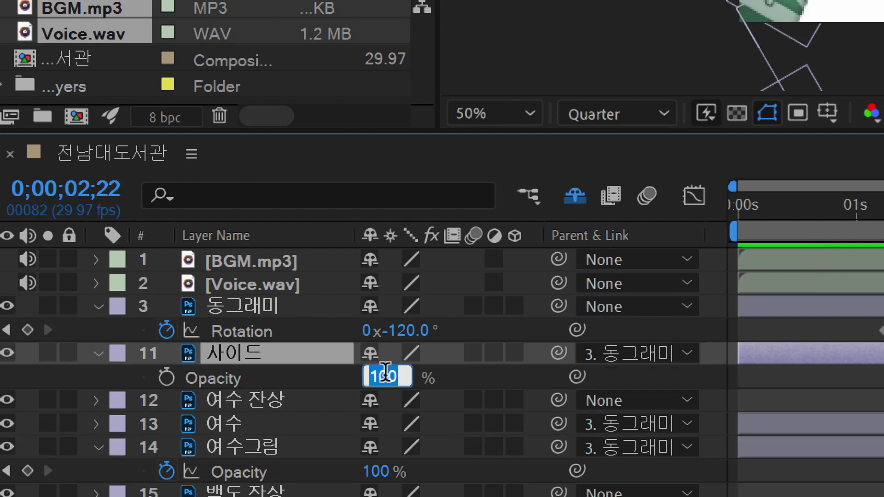
text(50)
key(Return)
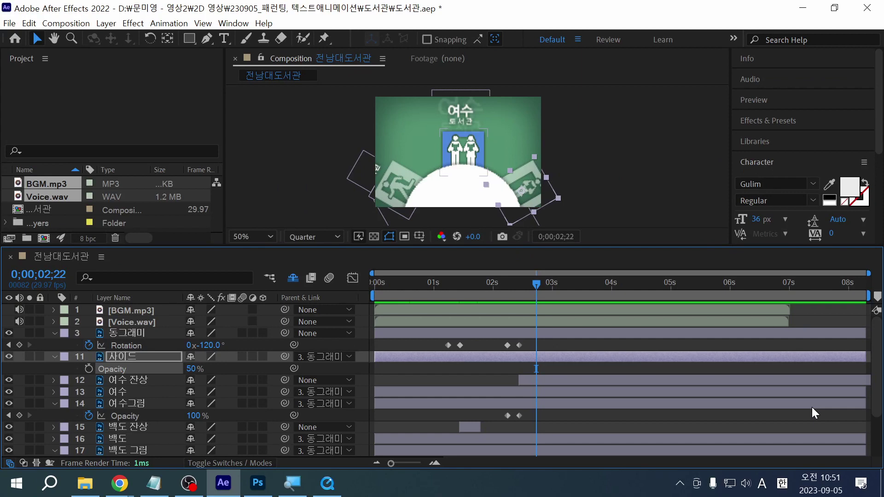
click(546, 368)
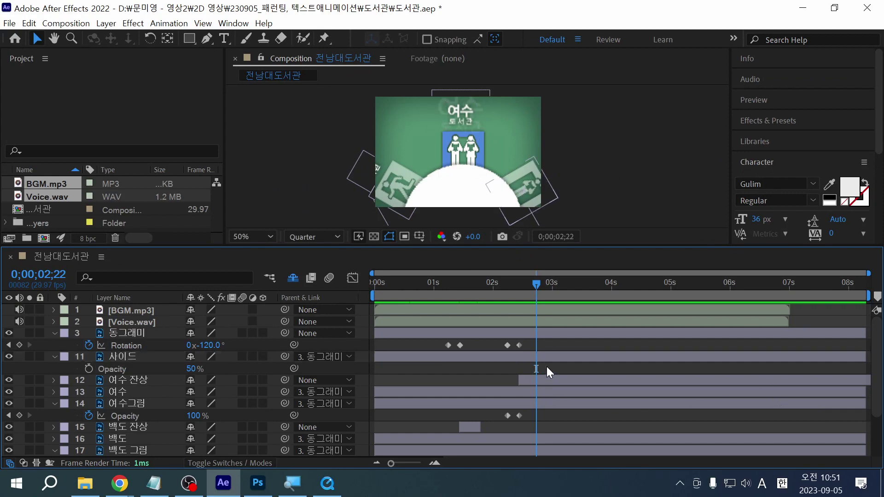
Play back the animation from the start of the composition, stop it, and return the playhead to 0;00;00;00
click(137, 352)
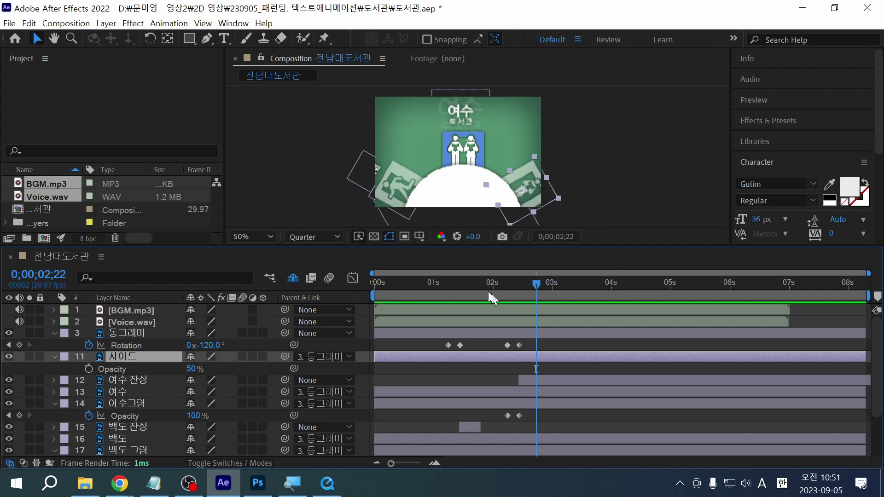
drag(488, 287, 151, 255)
key(space)
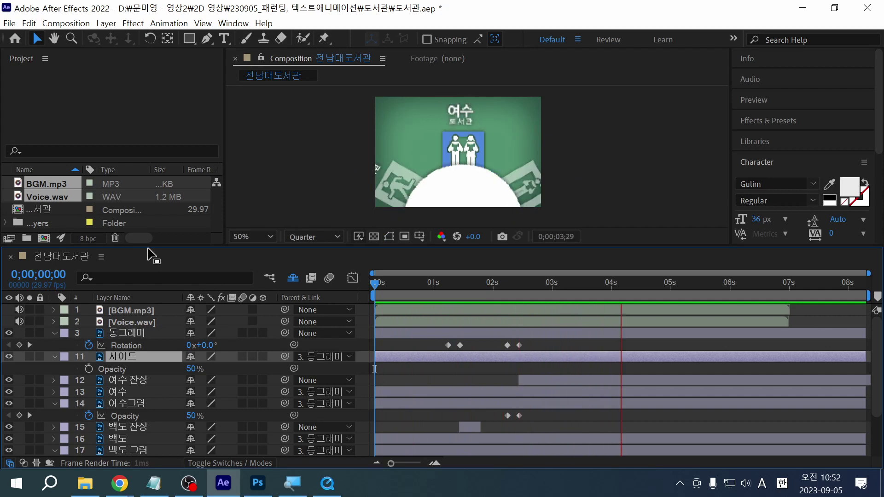
key(space)
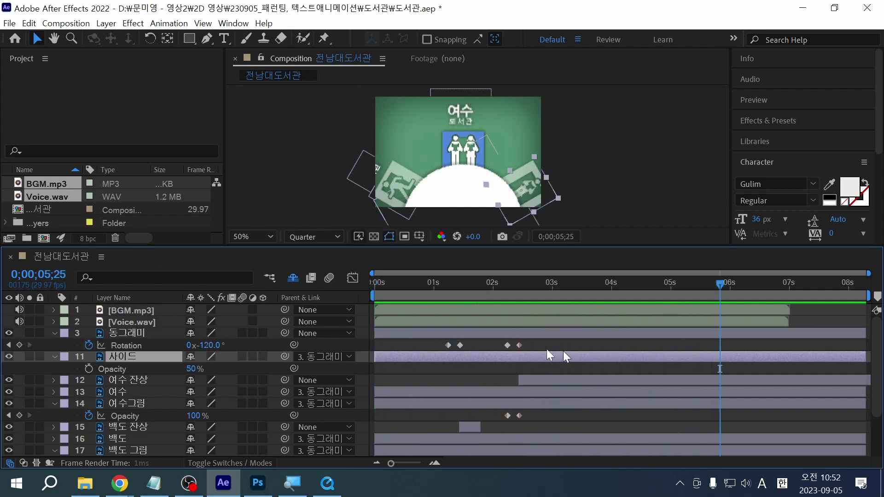
drag(542, 291, 320, 236)
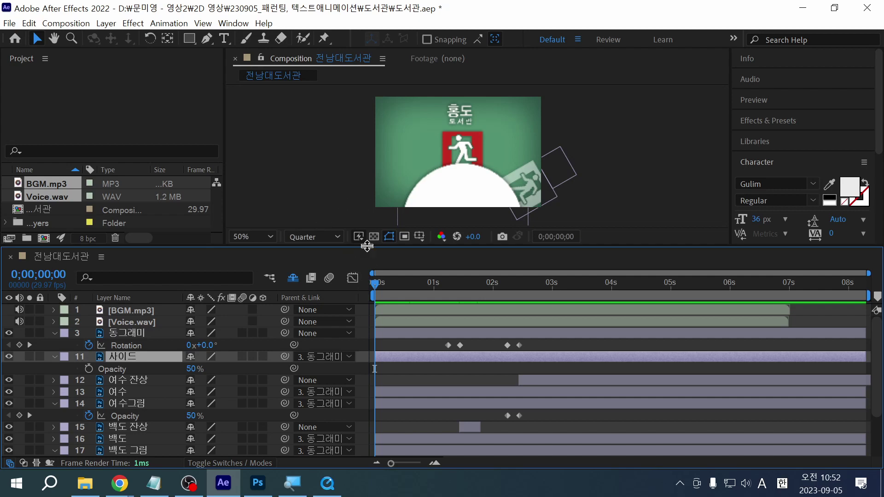
Enlarge the timeline area to show more layers, down to 홍도 잔상, and leave all layers deselected
drag(367, 254, 362, 196)
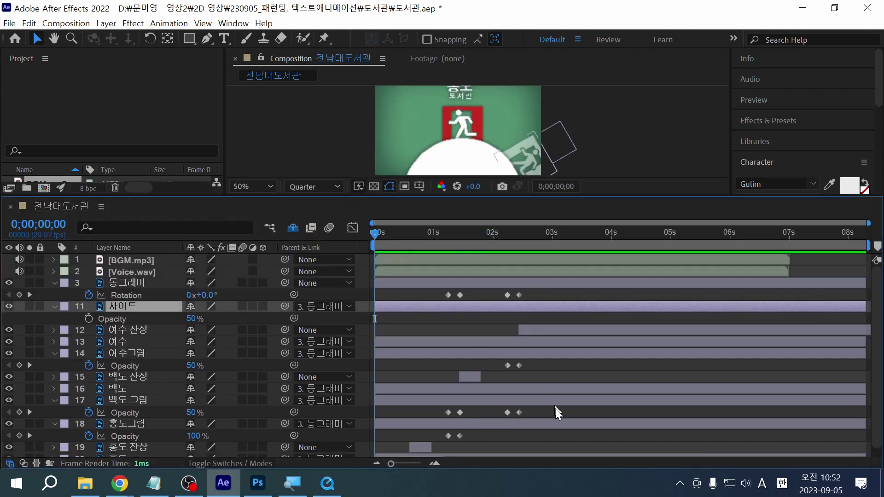
click(542, 415)
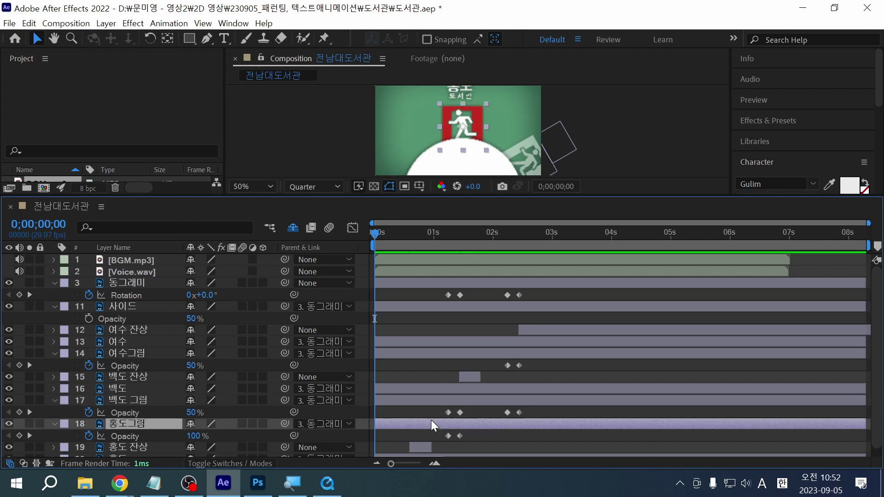
click(431, 421)
drag(437, 414, 538, 414)
click(554, 412)
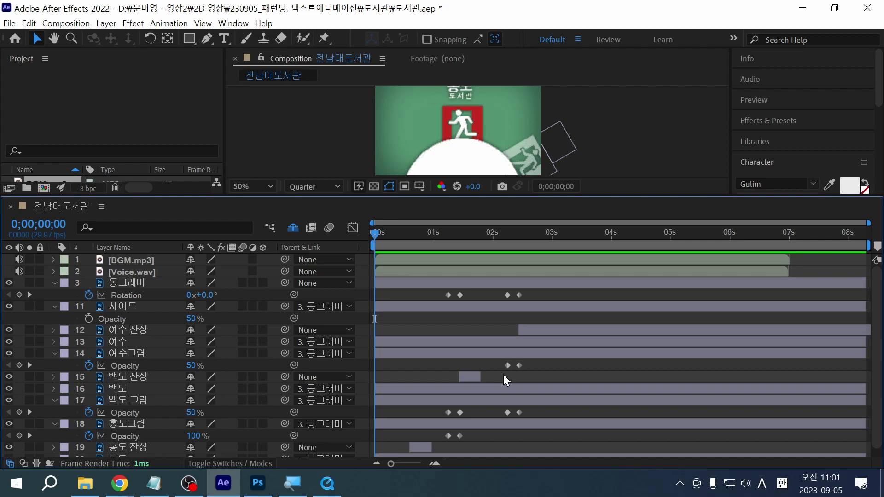
Switch to the 영상 file in Figma and examine the 문구 position keyframe diagram in Frame 3
mouse_move(125, 476)
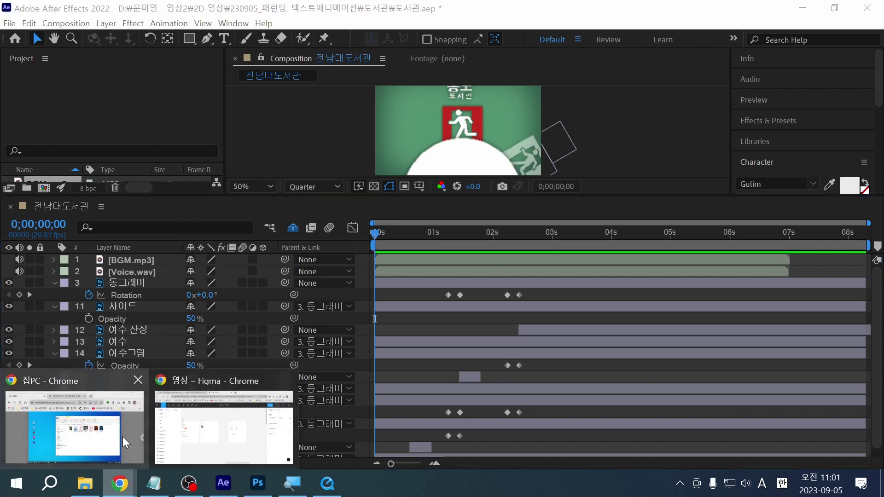
click(175, 437)
scroll(346, 341, left, 5)
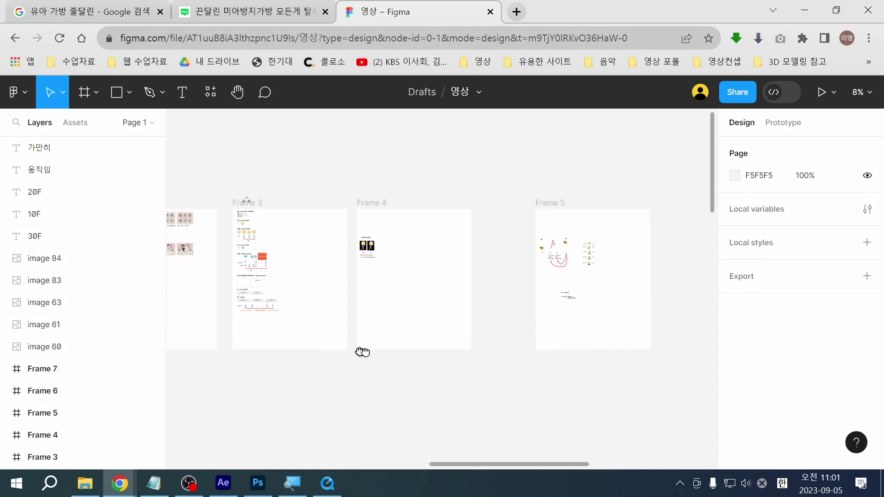
drag(266, 299, 348, 338)
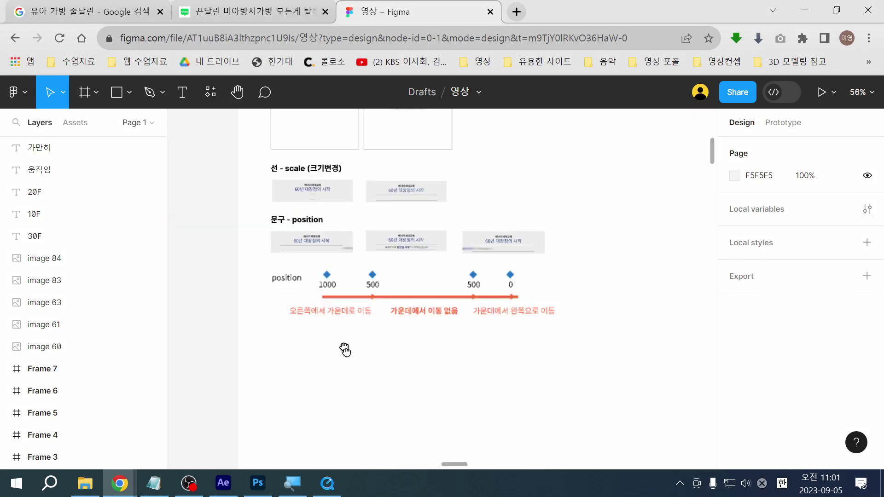
scroll(430, 296, up, 1)
click(429, 318)
drag(426, 376, 420, 388)
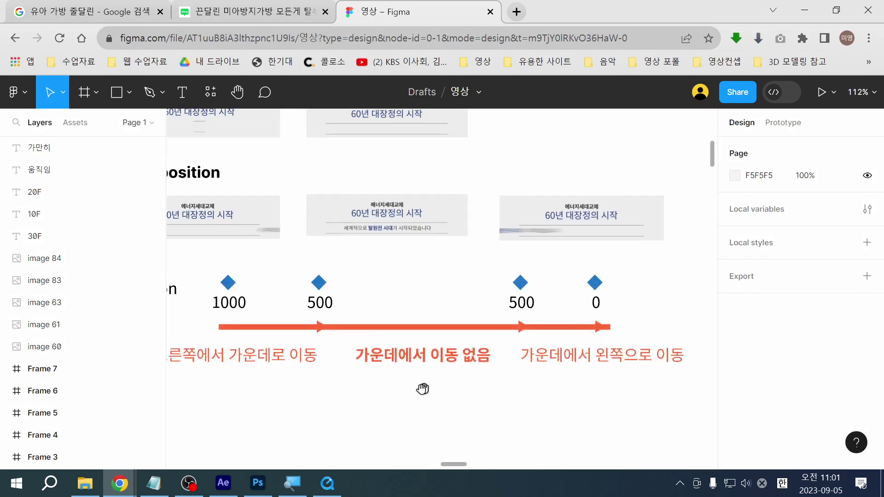
click(420, 354)
click(375, 390)
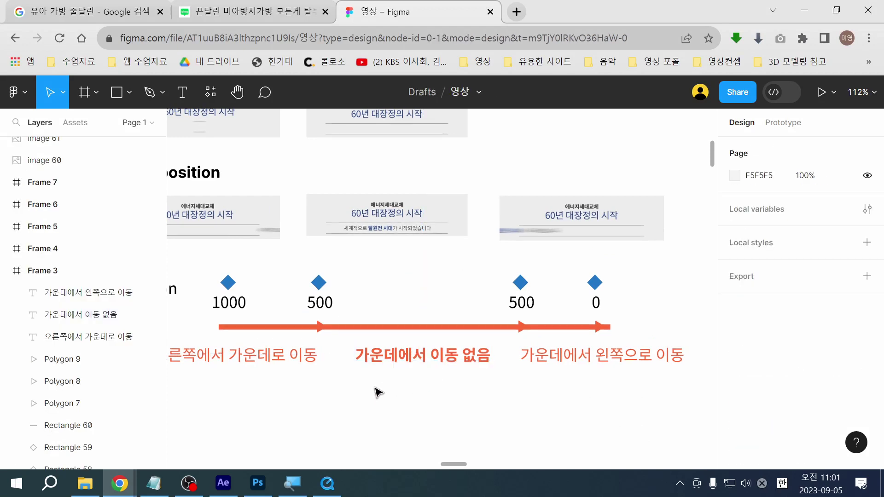
Find the 홍도, 백도 and 여수 opacity keyframe diagram on the Figma canvas and examine it closely
key(shift+1)
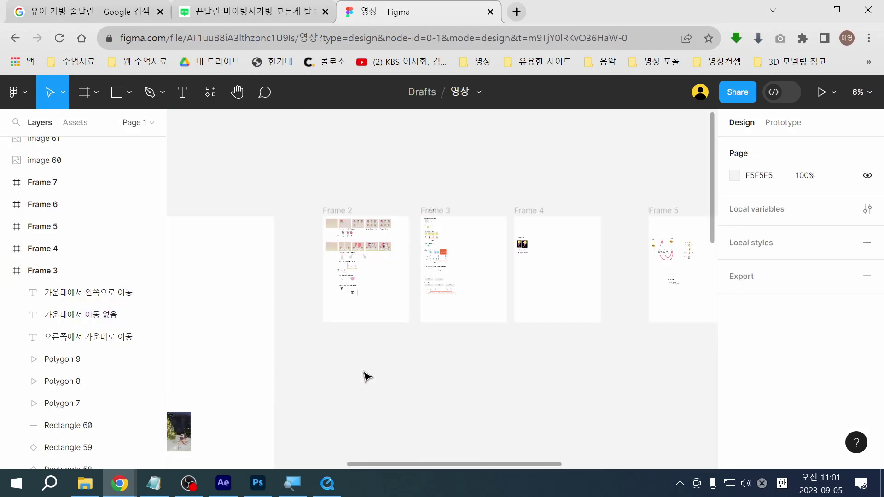
scroll(365, 375, right, 6)
scroll(263, 326, right, 1)
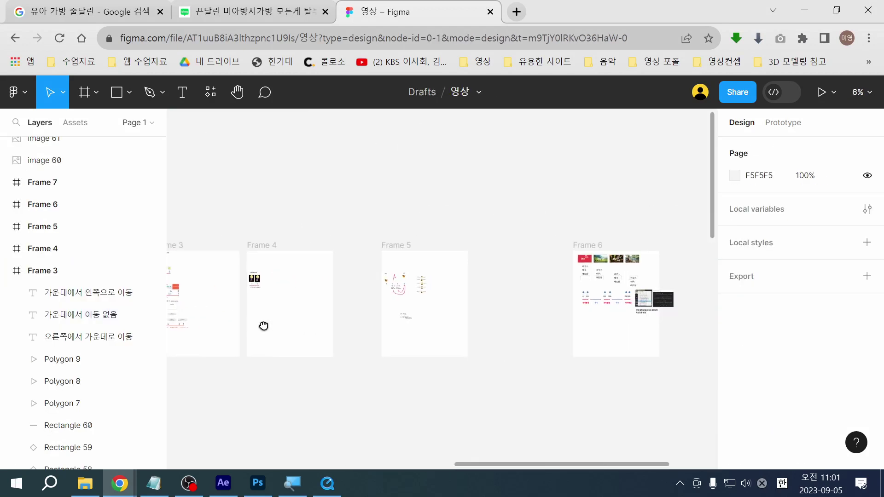
drag(263, 326, 511, 319)
drag(225, 361, 574, 239)
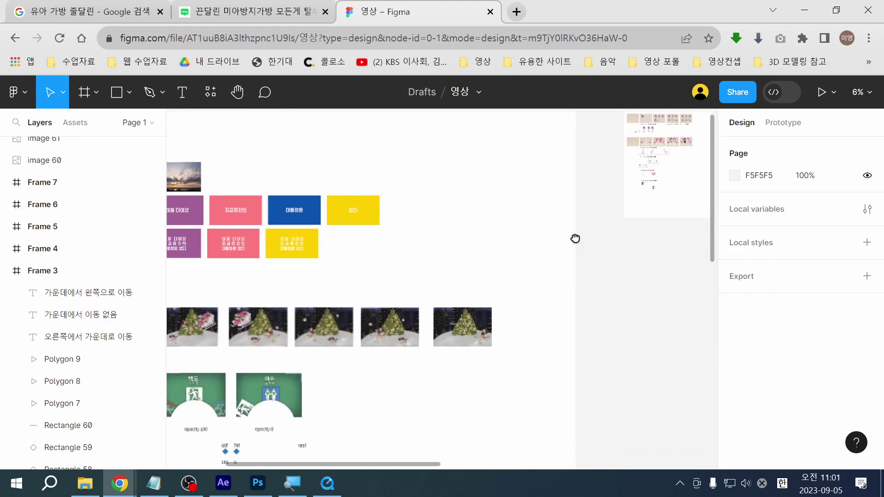
drag(282, 446, 418, 266)
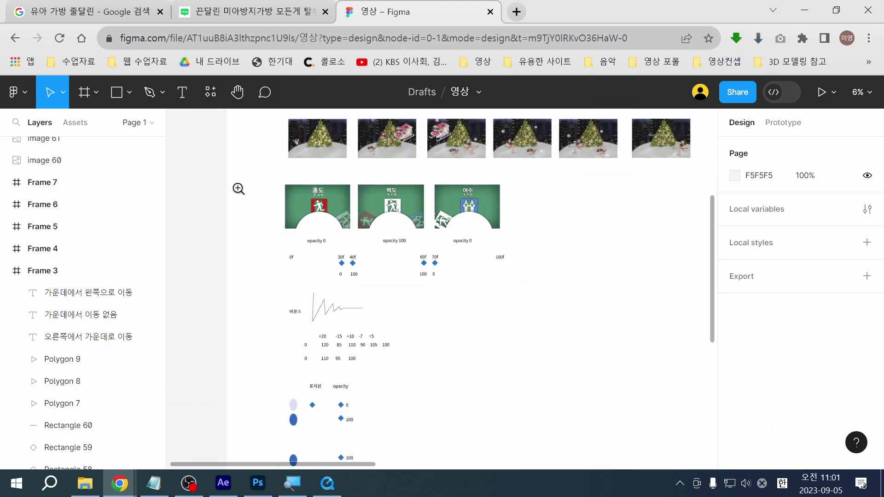
drag(261, 199, 488, 394)
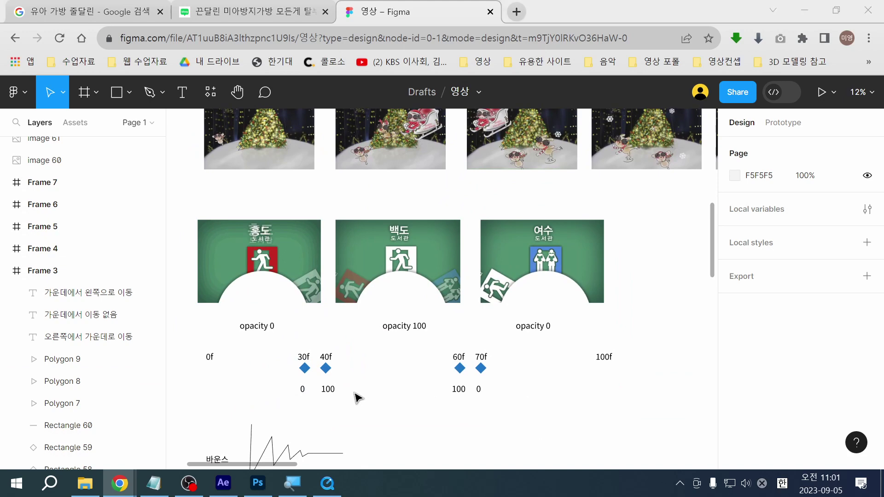
Go back to the 문구 position keyframe diagram in Frame 3 and zoom in on its four keyframes
key(alt+Tab)
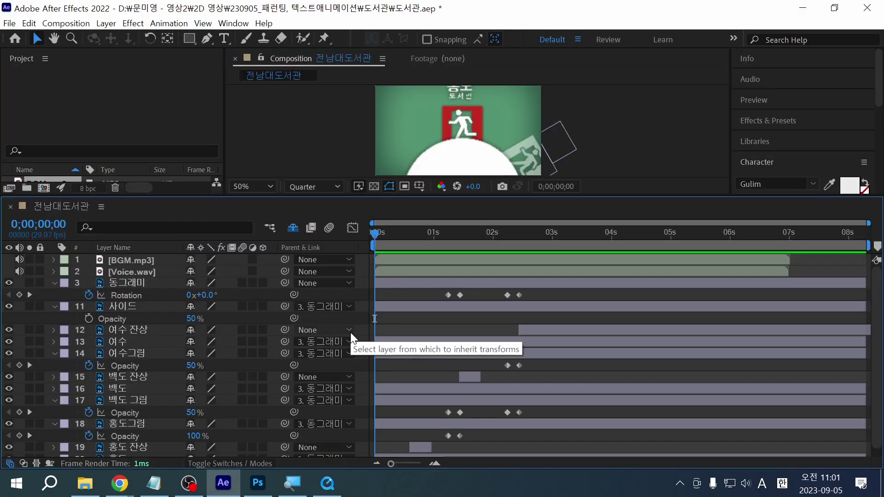
key(alt+Tab)
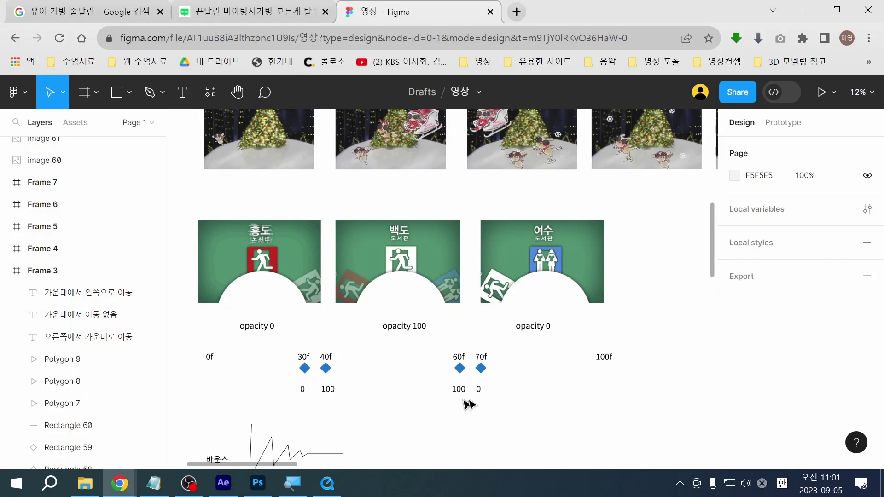
drag(469, 401, 332, 367)
scroll(332, 367, right, 10)
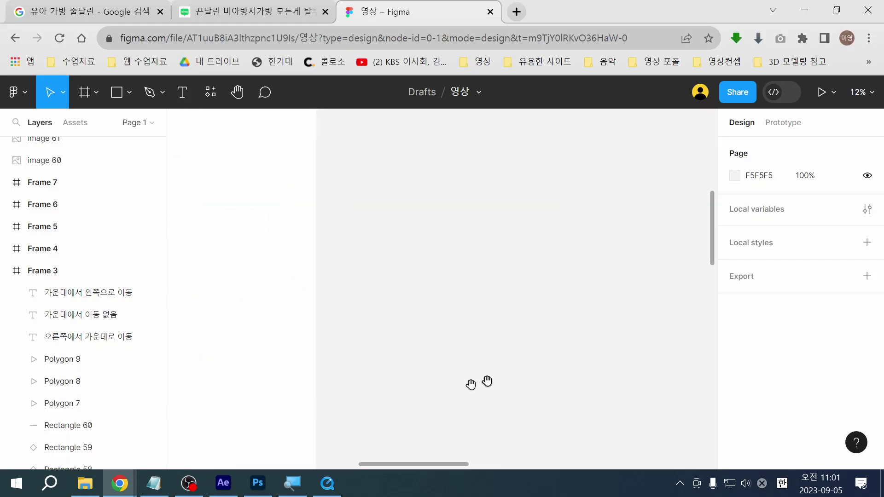
scroll(410, 308, right, 5)
scroll(374, 426, up, 3)
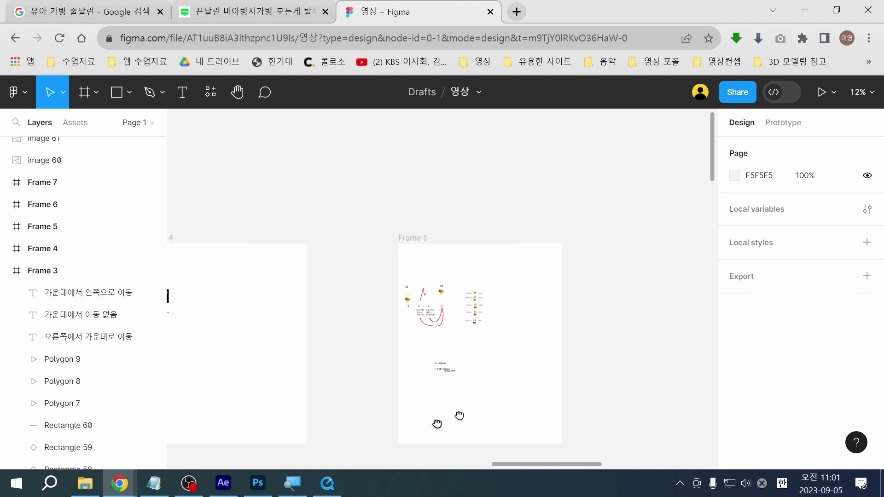
scroll(457, 415, left, 3)
scroll(178, 346, left, 3)
key(z)
drag(290, 331, 396, 366)
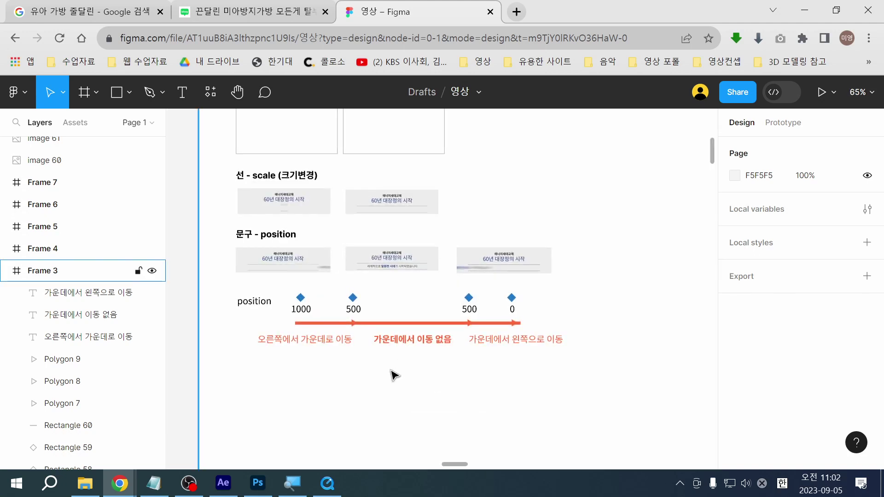
Sketch freehand pink arcs linking the four position keyframes of the diagram, then clear the marks and restore the normal view
key(ctrl+y)
mouse_move(350, 297)
mouse_down()
mouse_move(355, 277)
mouse_move(392, 246)
mouse_move(454, 271)
mouse_move(463, 294)
mouse_up()
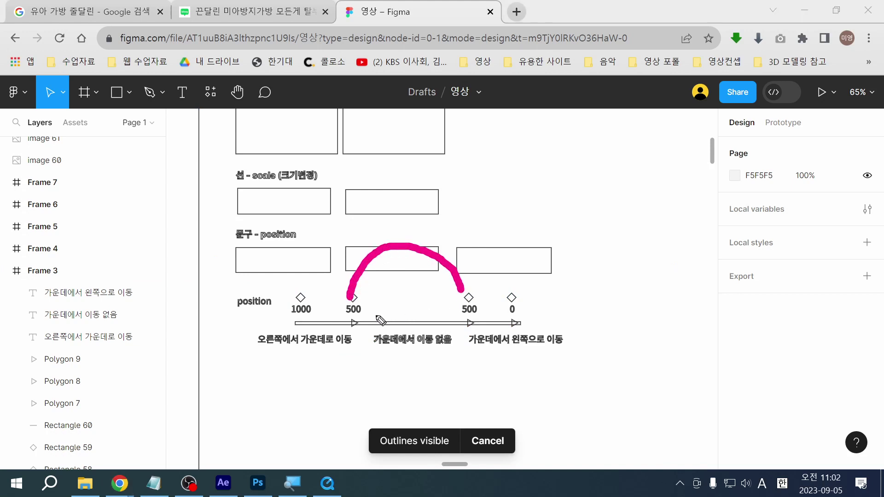
mouse_move(297, 277)
mouse_down()
mouse_move(317, 257)
mouse_move(334, 265)
mouse_move(353, 301)
mouse_move(356, 268)
mouse_move(400, 238)
mouse_move(447, 258)
mouse_move(463, 290)
mouse_move(476, 255)
mouse_move(498, 263)
mouse_move(509, 289)
mouse_up()
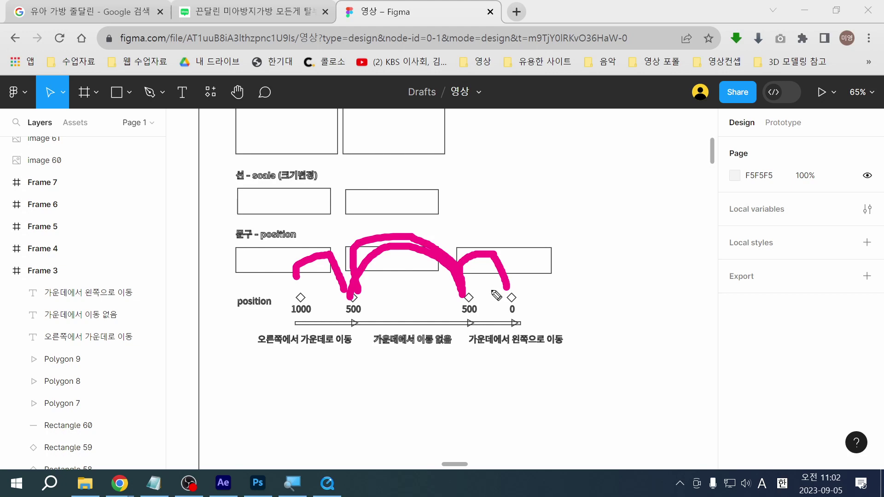
key(Escape)
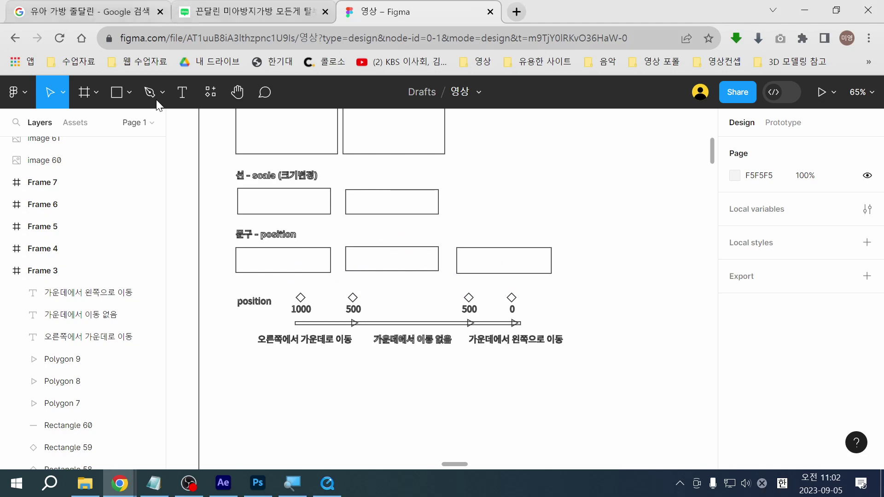
key(ctrl+y)
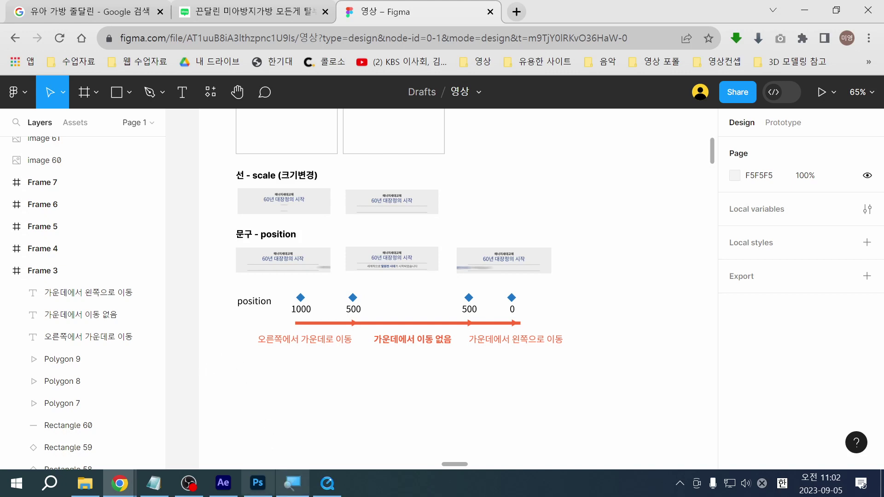
Place the After Effects playhead at 0;00;01;17, then review the 완성 도서관 reference video up to the 도서관 scene and back to 여수
click(229, 485)
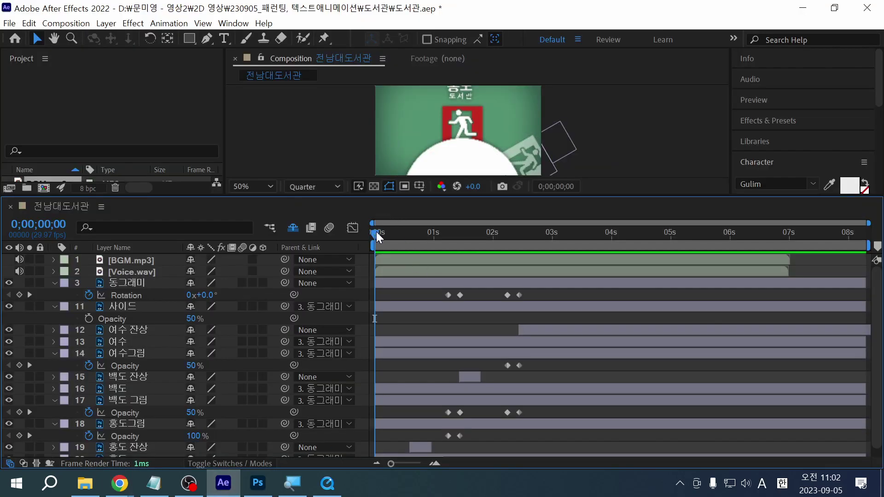
drag(377, 231, 468, 232)
click(327, 483)
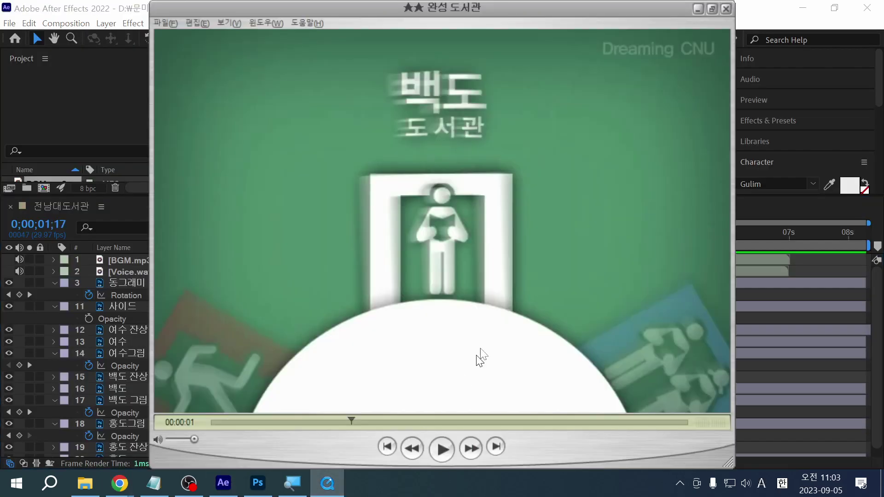
drag(374, 420, 318, 420)
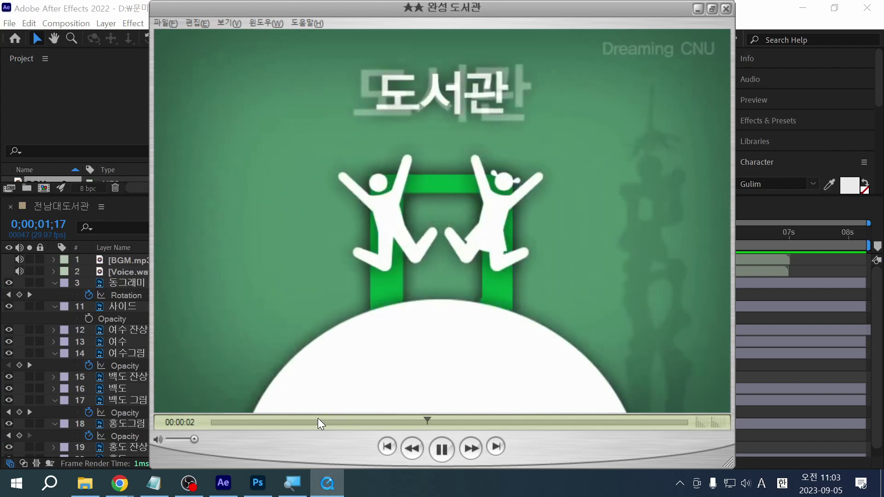
key(space)
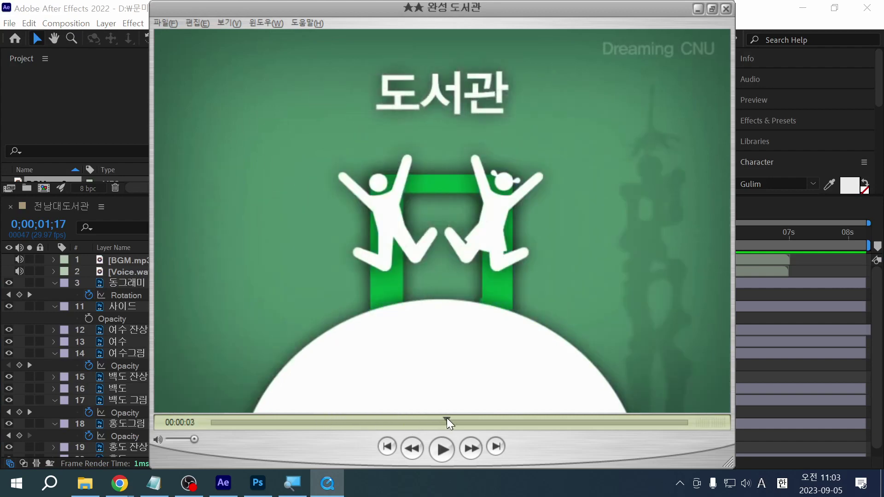
drag(449, 422, 401, 423)
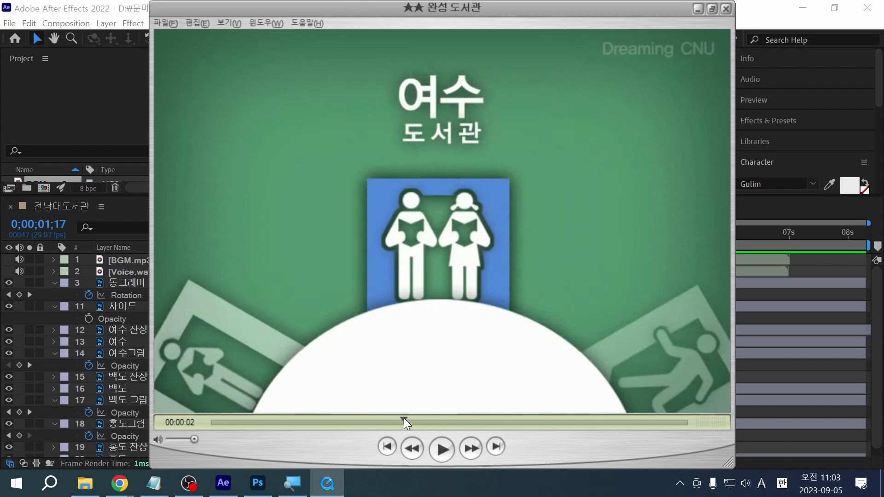
Return to After Effects, place the playhead at 0;00;02;16 and reveal the audio waveform of the Voice.wav layer
key(alt+Tab)
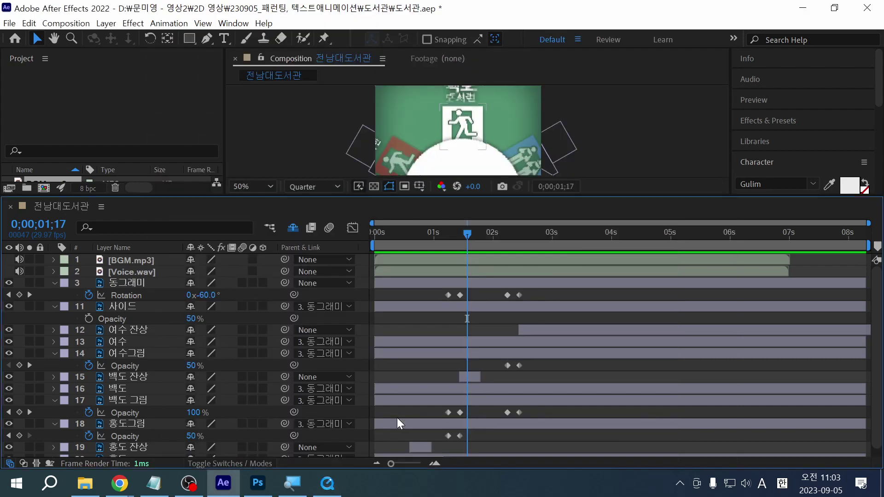
drag(504, 234, 524, 238)
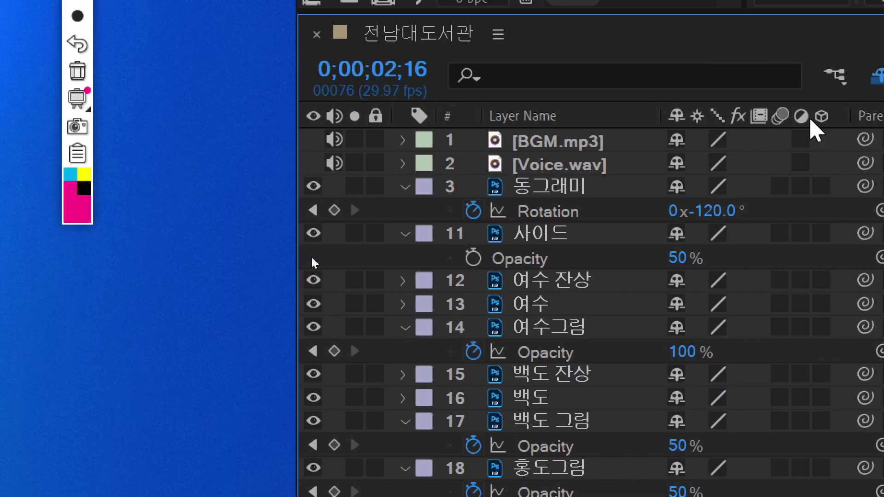
click(802, 167)
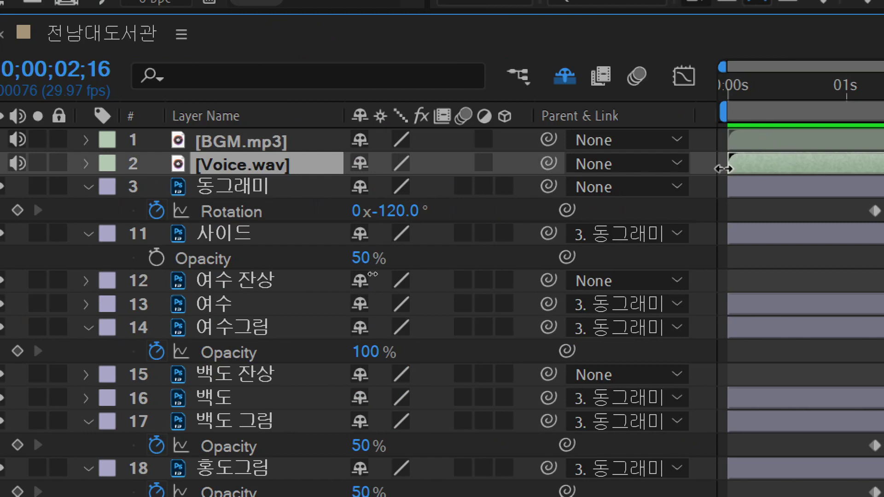
key(l)
key(l)
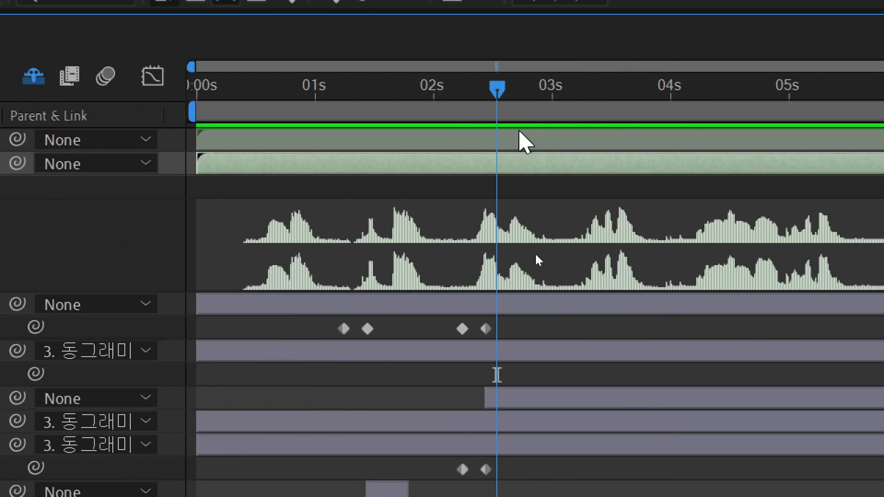
Place the playhead at 0;00;03;10 on the voice waveform and sketch freehand pink marks over the peak there
drag(498, 91, 602, 110)
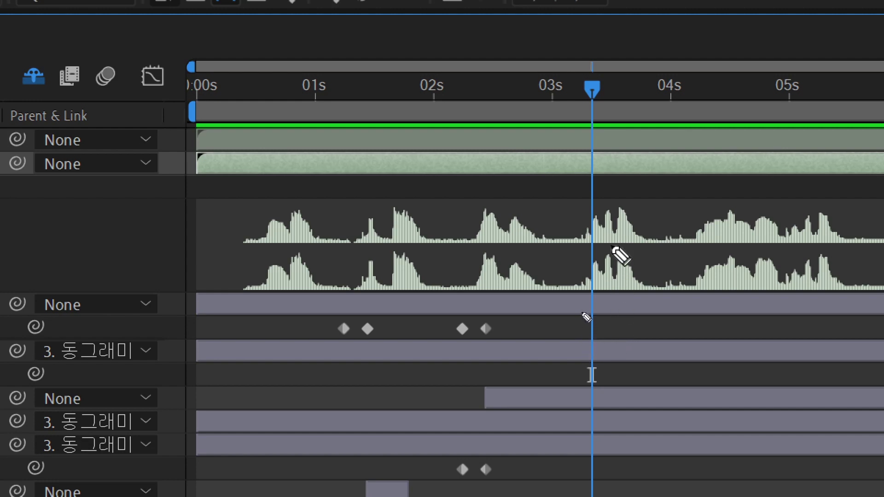
mouse_move(581, 244)
mouse_down()
mouse_move(576, 230)
mouse_move(591, 215)
mouse_up()
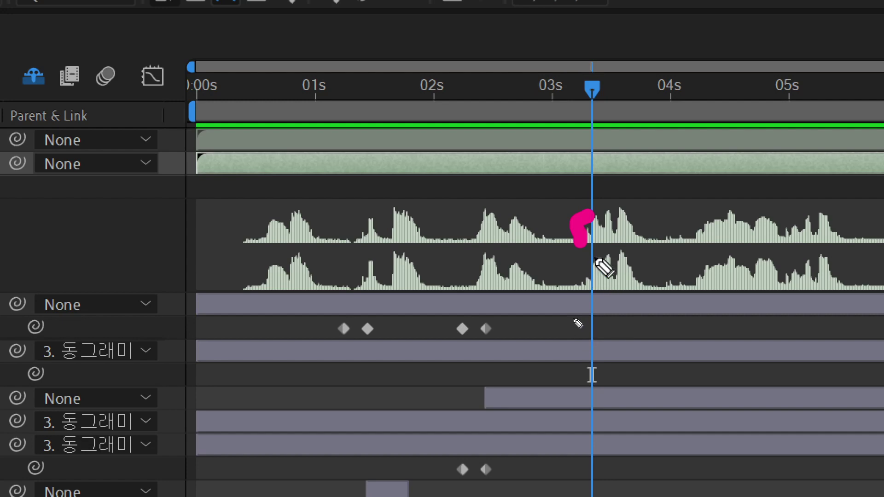
drag(594, 255, 594, 277)
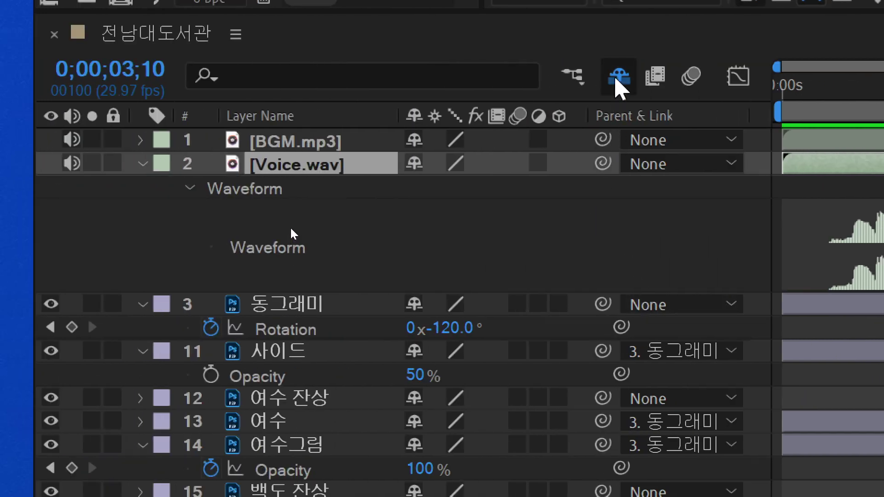
Reveal the shy layers in the timeline and turn on the visibility of 도서관 and 도서관 그림
click(618, 77)
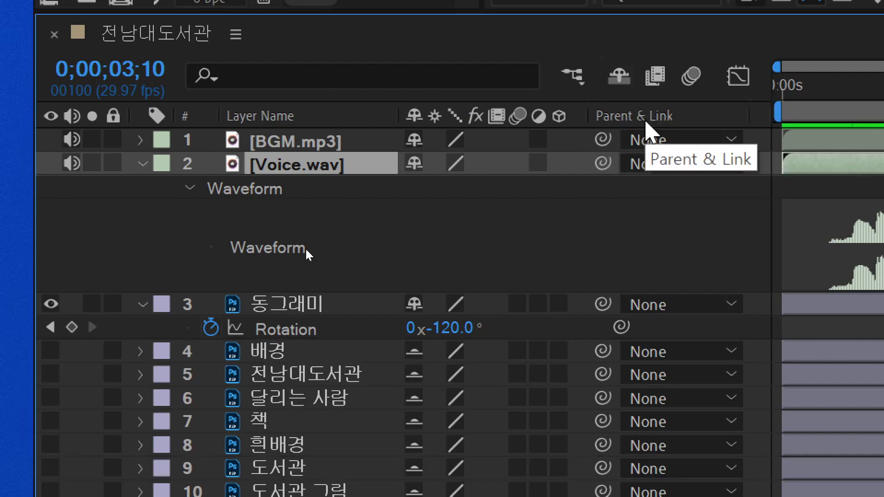
click(620, 77)
click(619, 77)
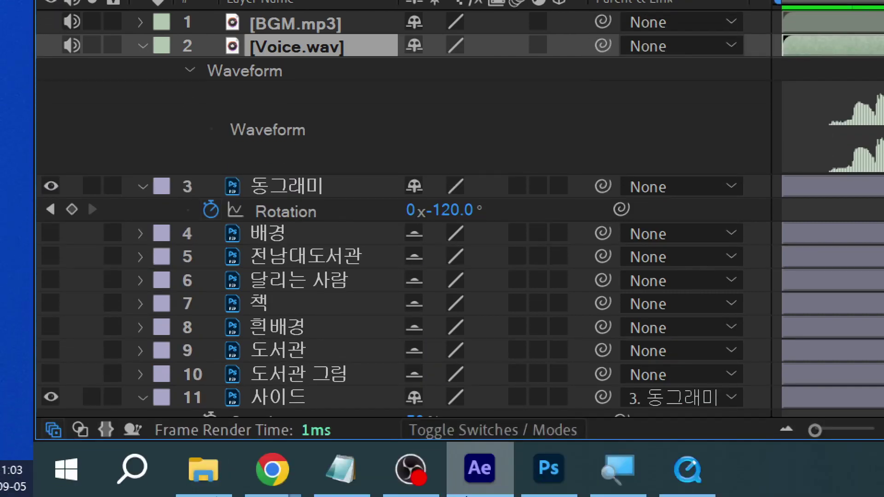
scroll(407, 340, down, 3)
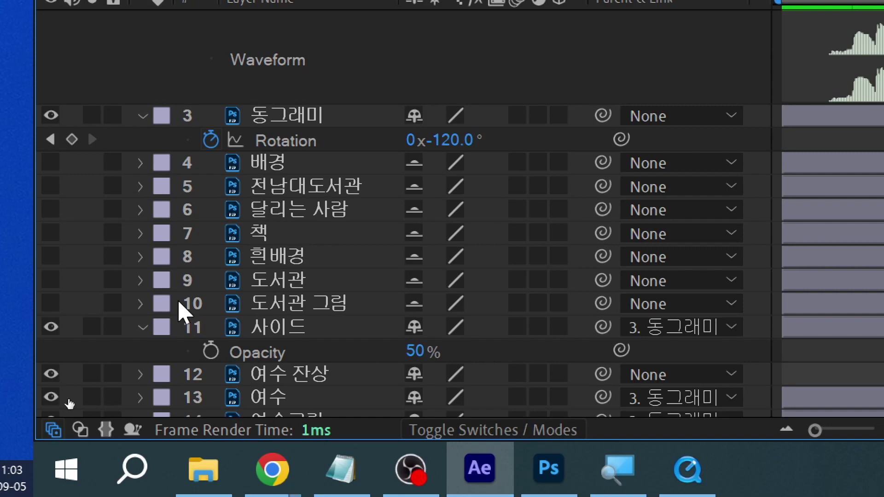
click(51, 303)
click(51, 280)
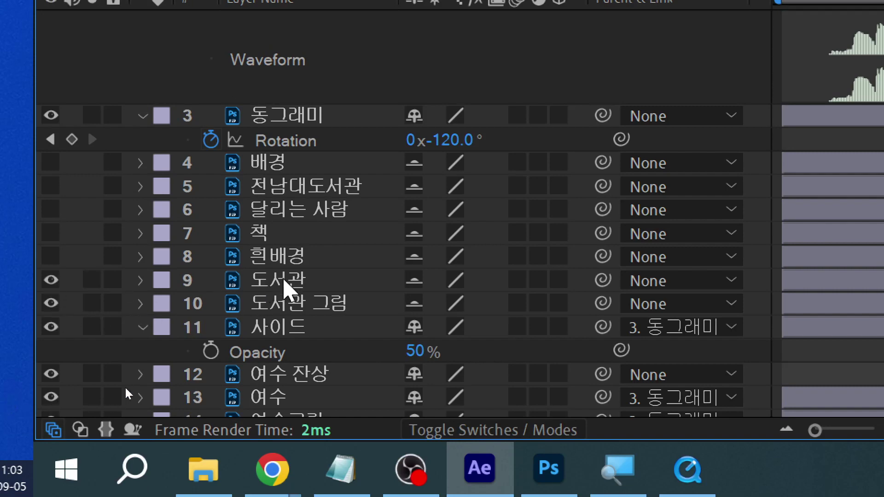
Trim the start of the 도서관 and 도서관 그림 layers to 0;00;03;10
click(294, 281)
shift+click(295, 304)
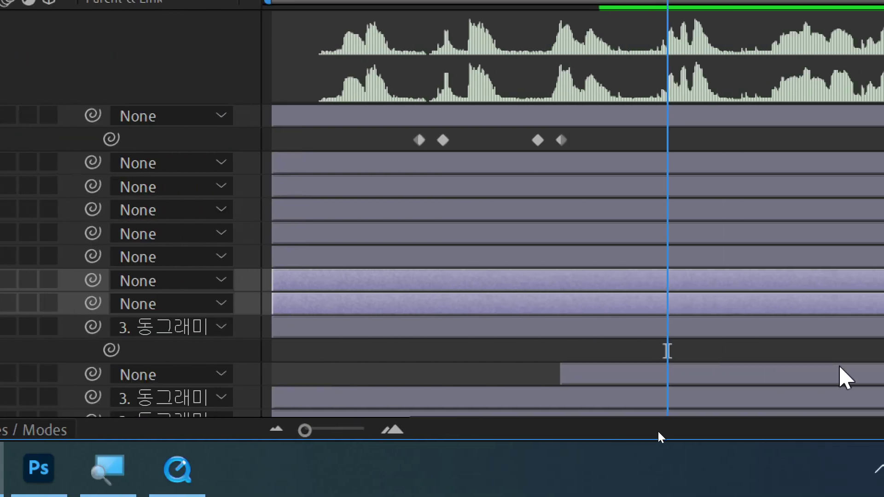
key(alt+bracketleft)
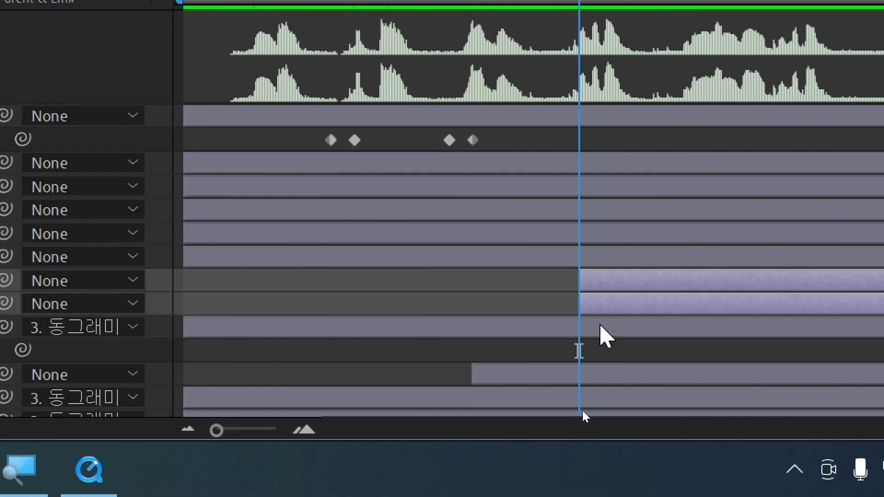
click(769, 328)
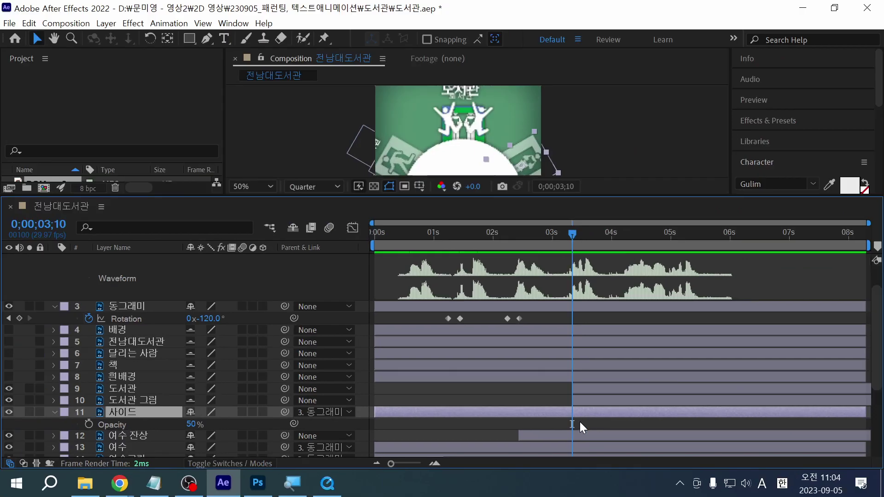
drag(455, 195, 450, 97)
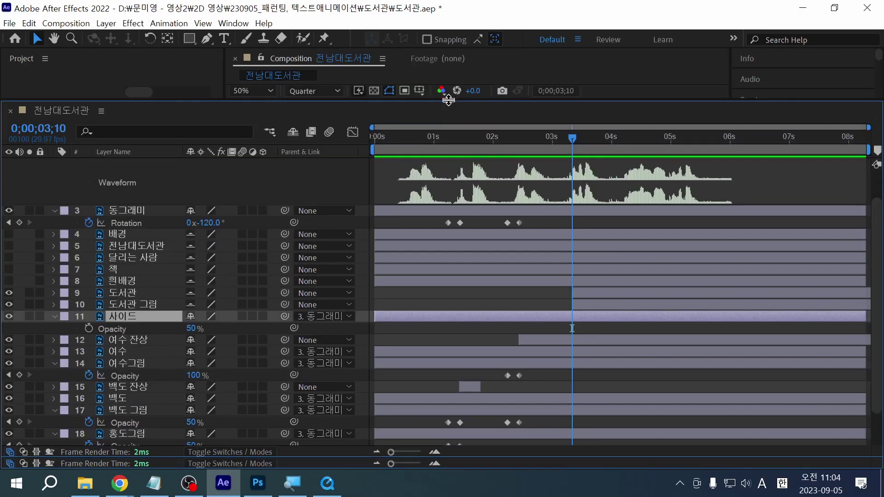
shift+click(578, 340)
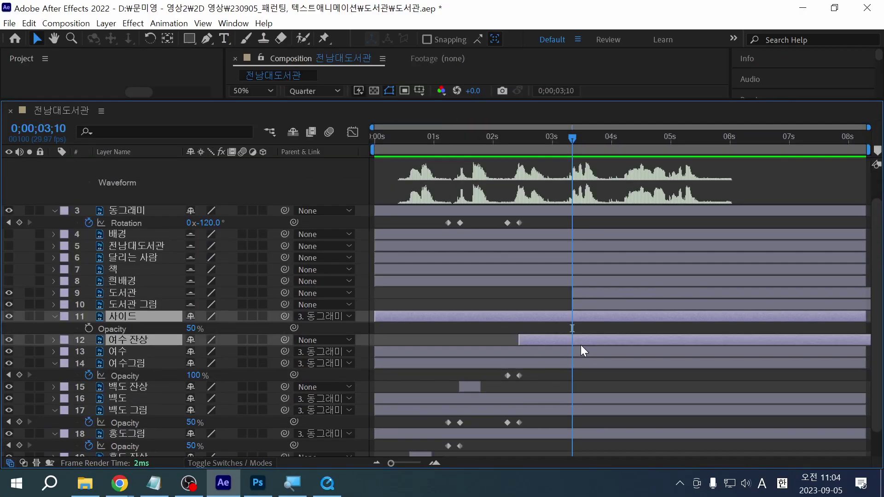
ctrl+click(581, 344)
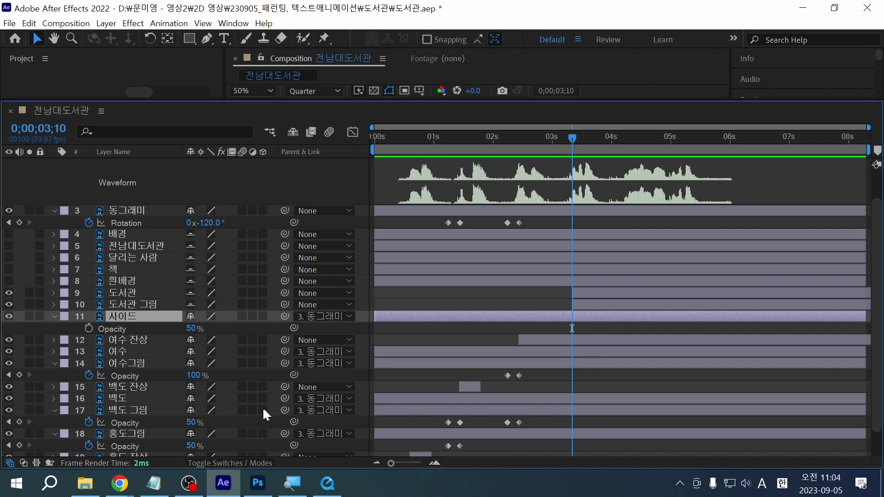
scroll(263, 413, down, 1)
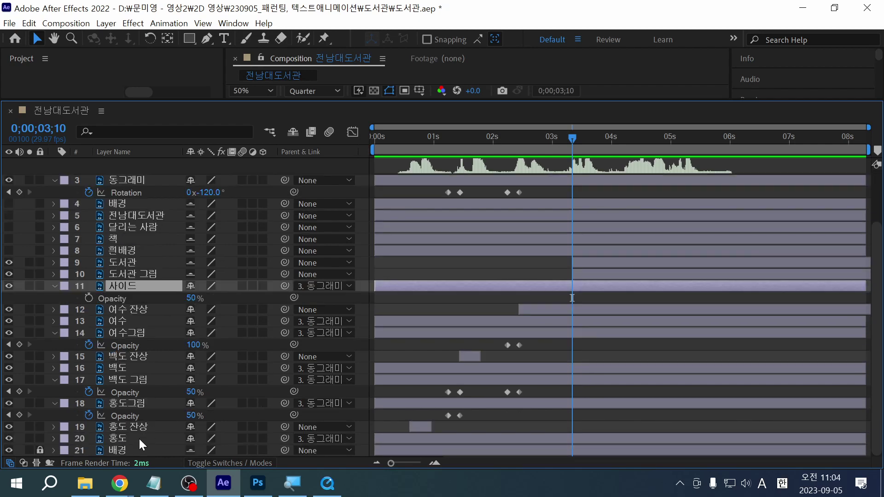
shift+click(139, 437)
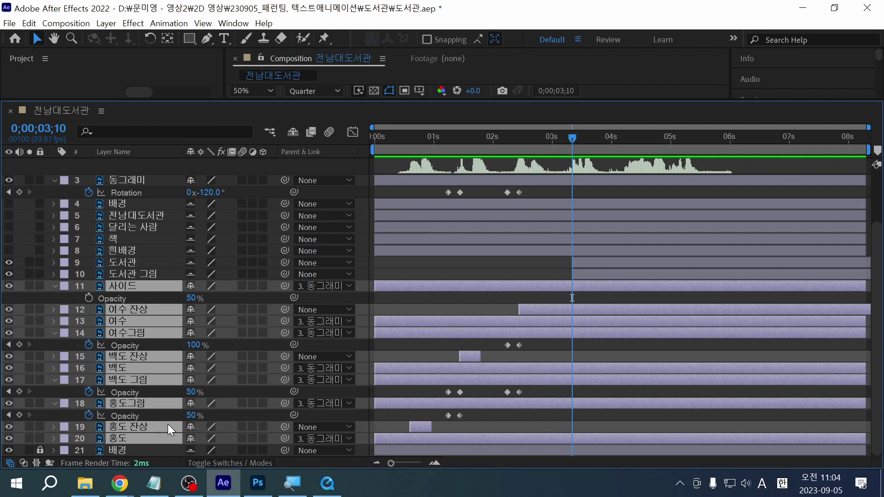
ctrl+click(131, 426)
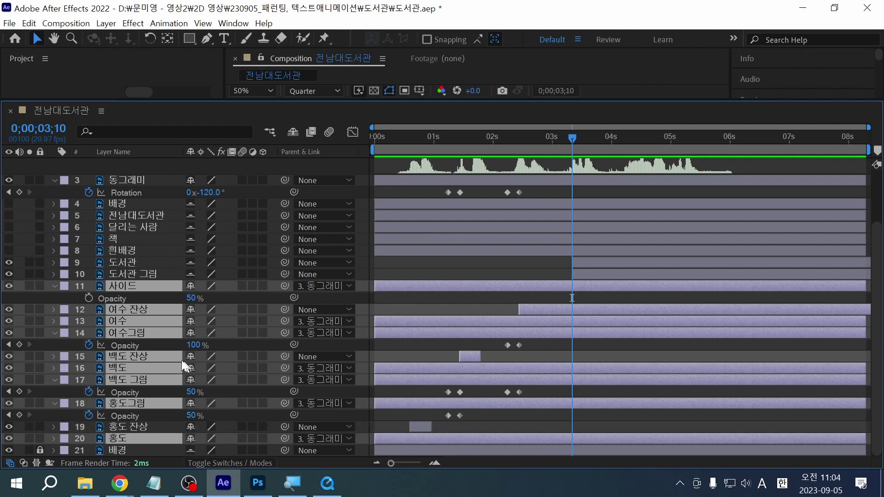
ctrl+click(139, 356)
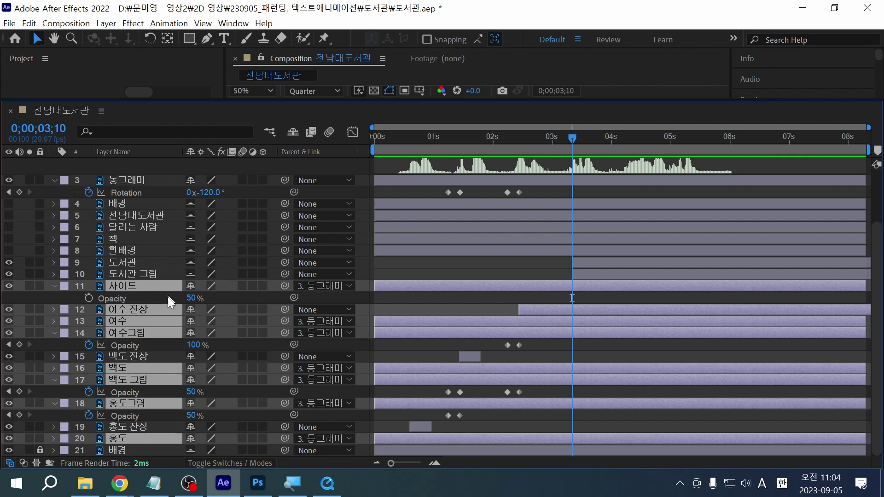
shift+click(153, 350)
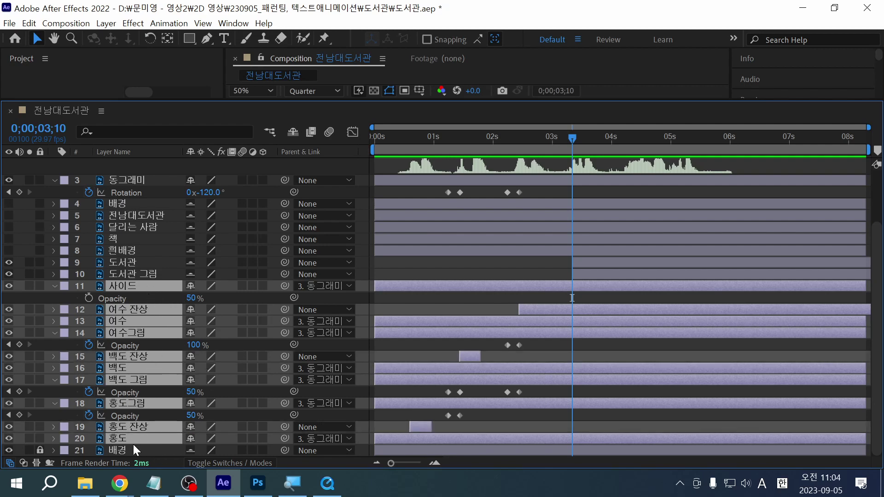
Select the layers from 사이드 to 홍도 except the three 잔상 layers, and trim their ends to 0;00;03;10
click(131, 428)
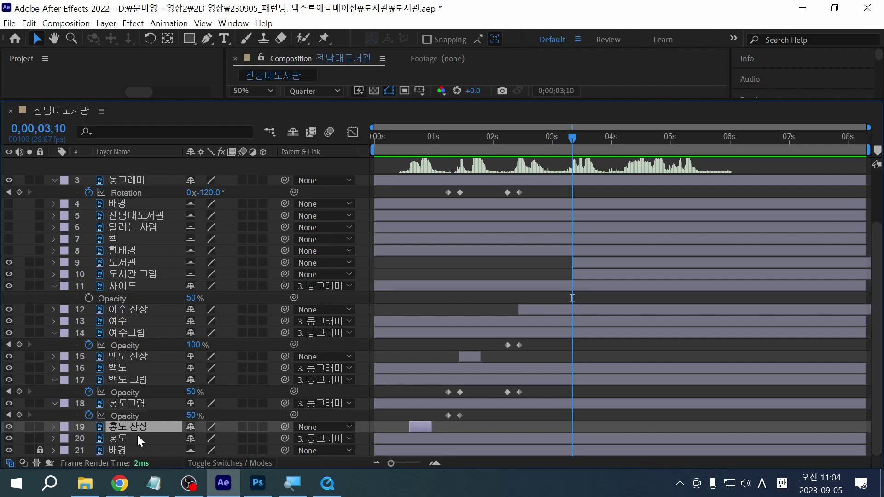
click(135, 437)
shift+click(137, 283)
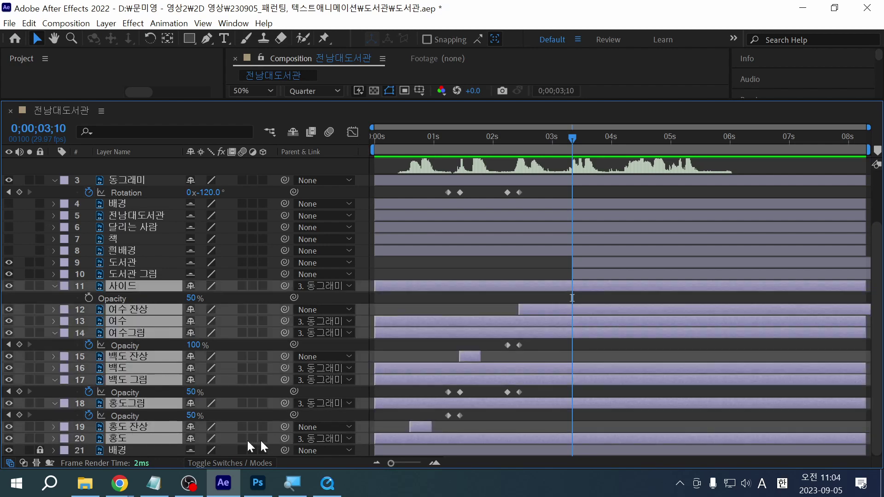
ctrl+click(138, 428)
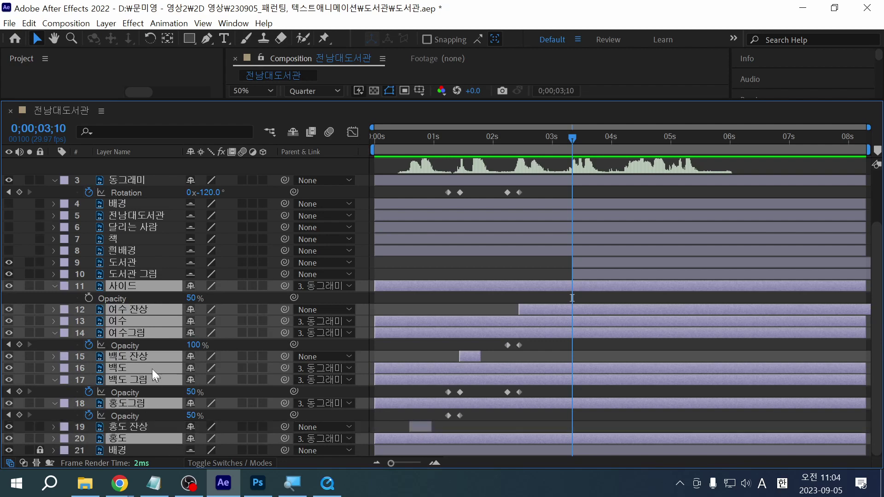
ctrl+click(148, 357)
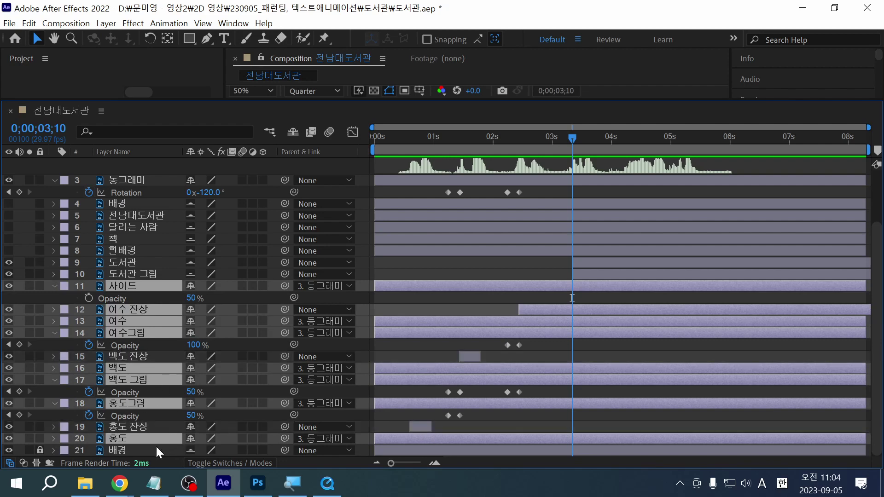
ctrl+click(157, 308)
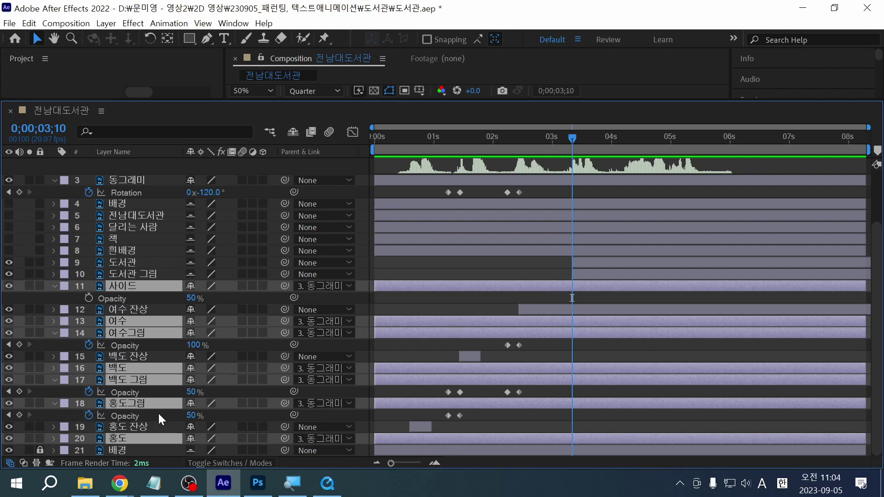
key(alt+bracketright)
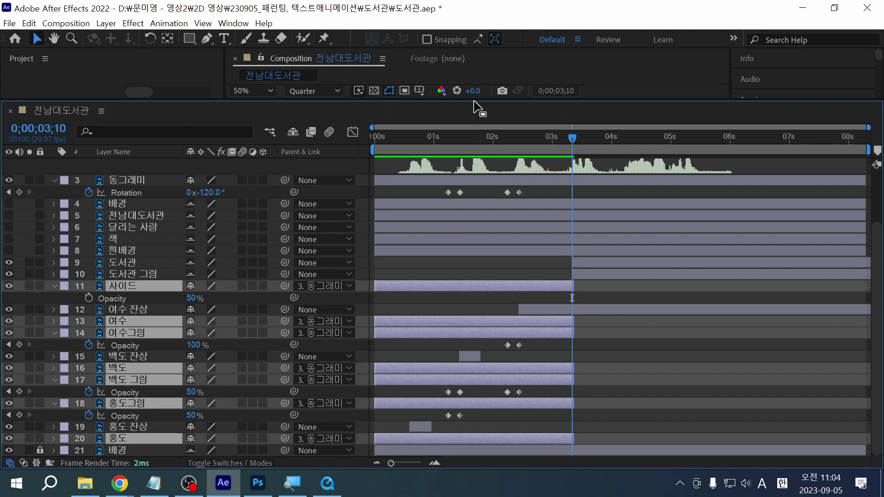
Trim the selected layers' ends one frame earlier, to 0;00;03;09, and check the frames around the cut in the composition view
drag(475, 101, 456, 283)
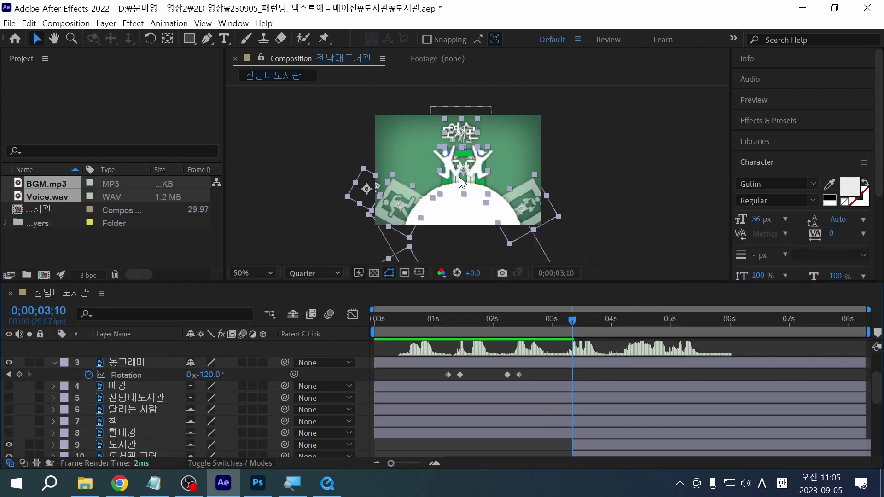
drag(459, 174, 474, 182)
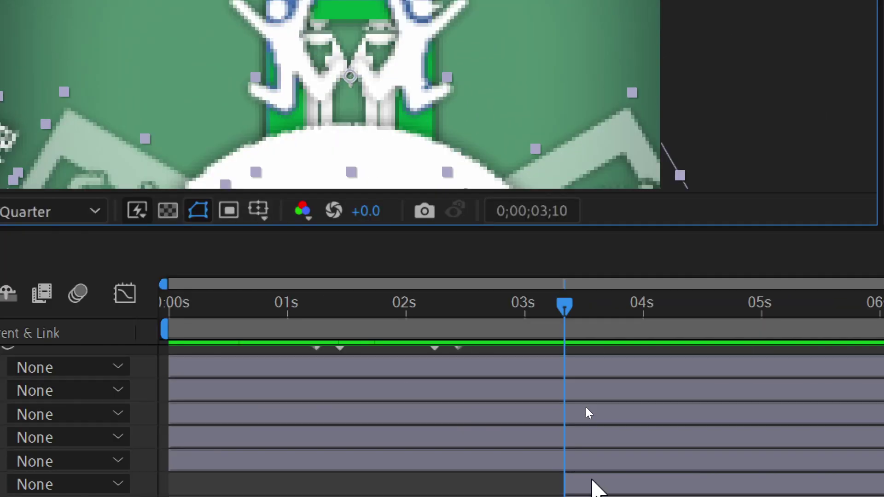
scroll(582, 367, down, 2)
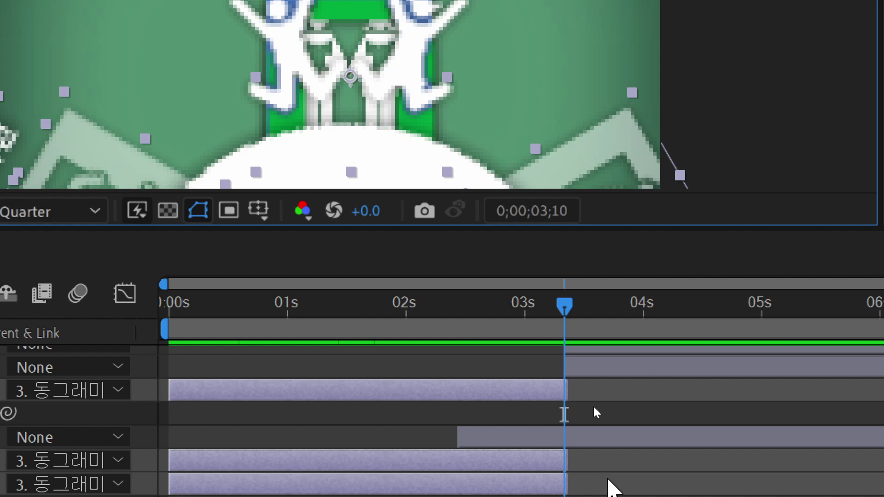
key(Page_Up)
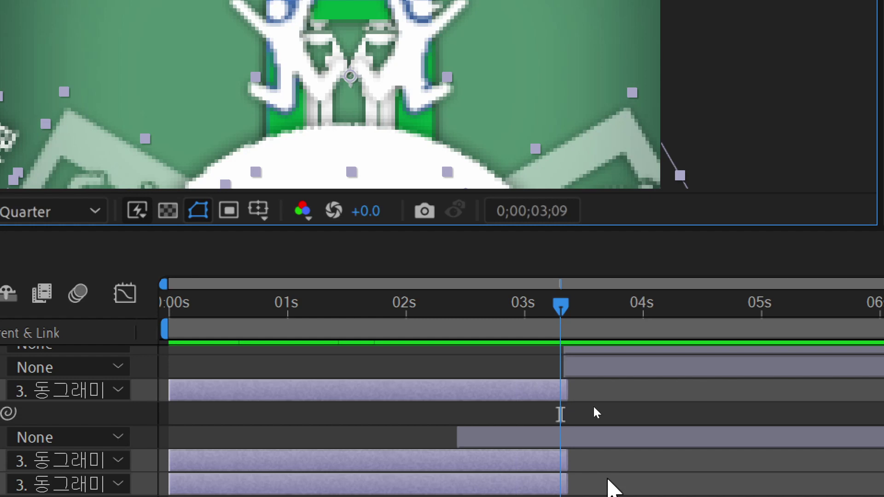
key(alt+bracketright)
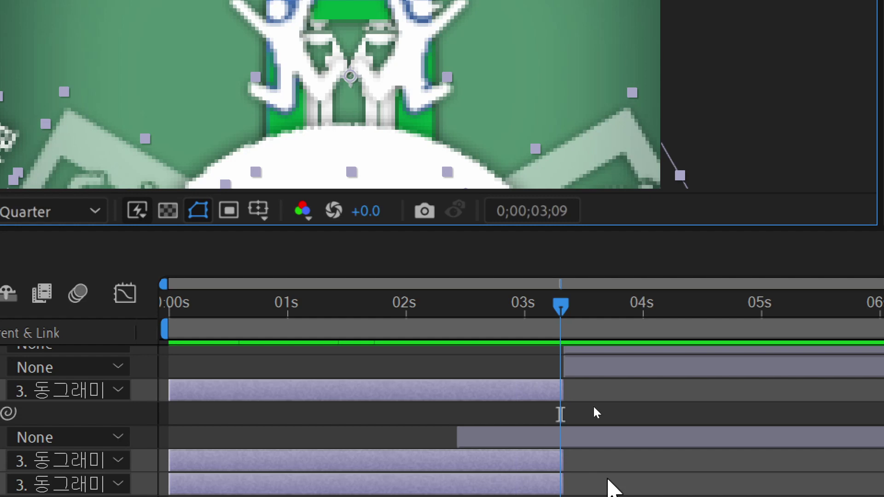
key(Page_Down)
key(Page_Down)
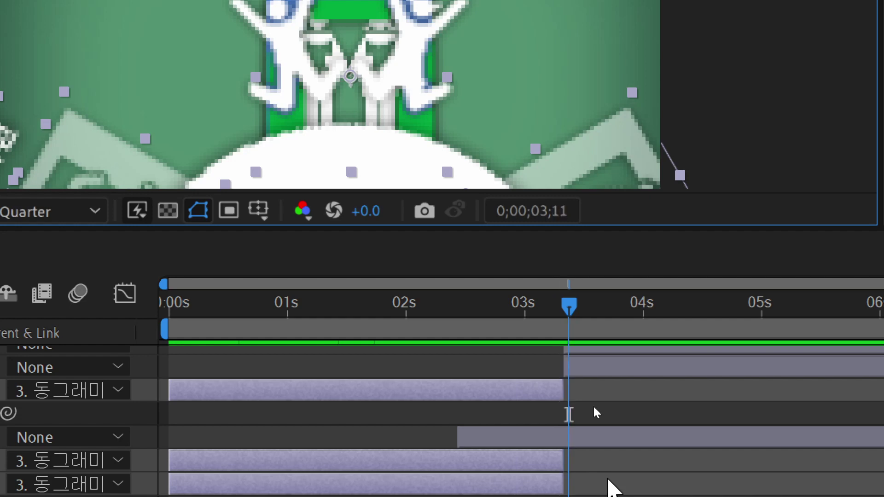
key(Page_Up)
key(Page_Up)
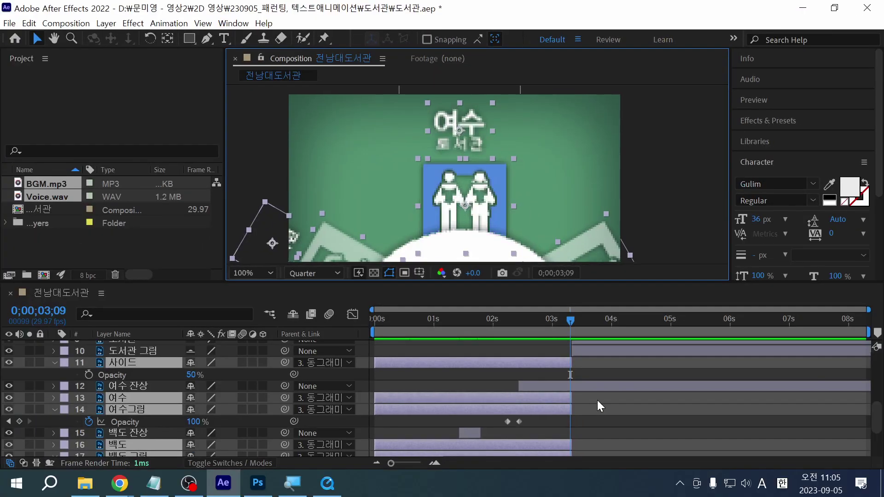
Compare the frames at 0;00;03;09 and 0;00;03;10, and trim the end of the 여수 잔상 layer to 0;00;03;09
click(586, 389)
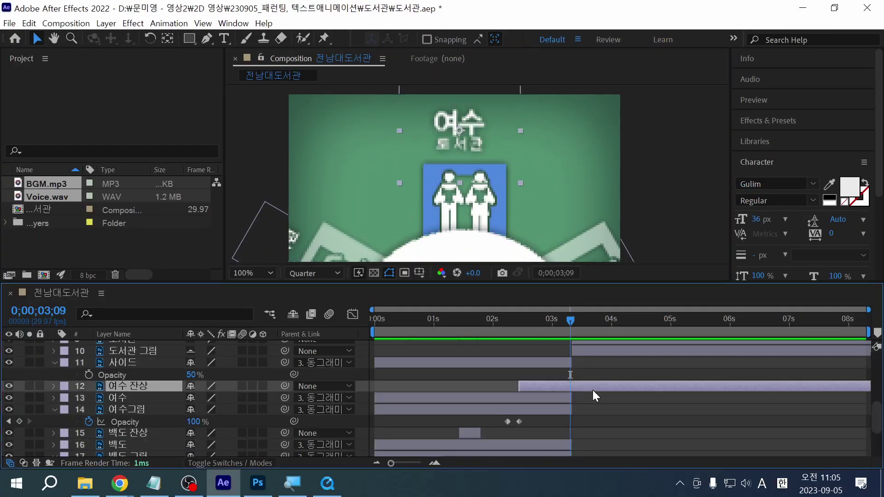
key(Page_Down)
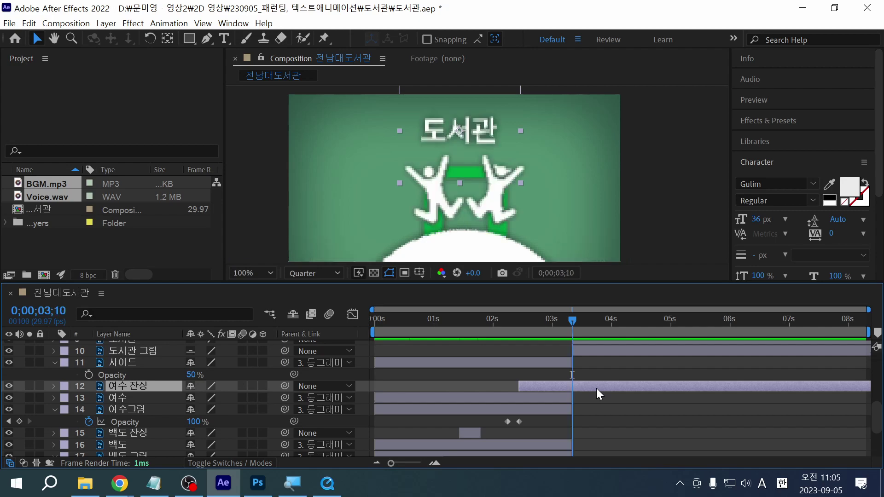
key(Page_Up)
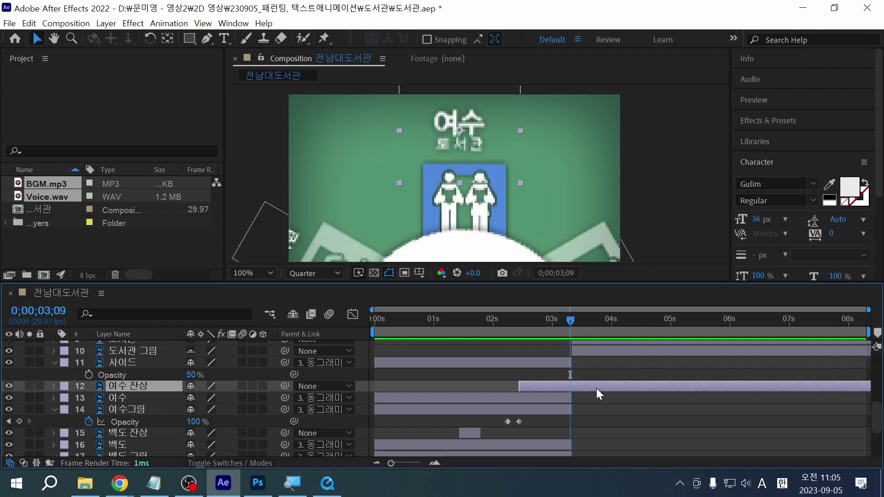
key(alt+bracketright)
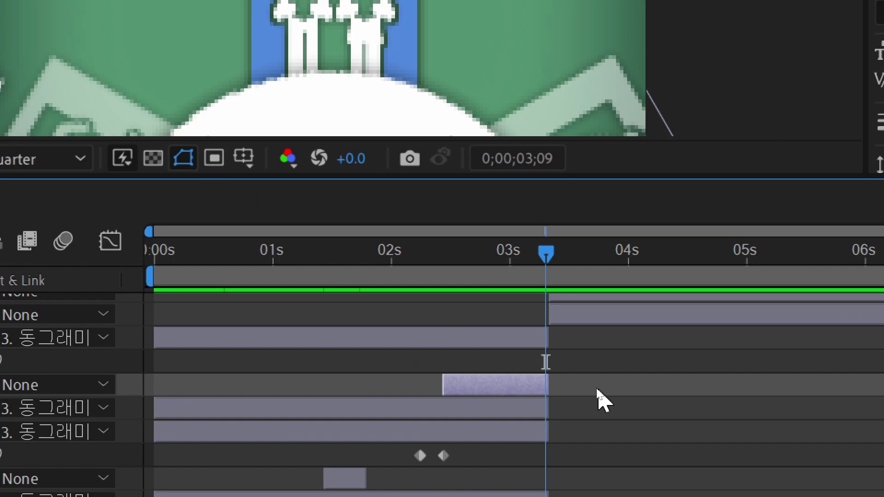
Step frame by frame back and forth around 0;00;03;10 to check the switch from the 여수 scene to the 도서관 scene
key(Page_Down)
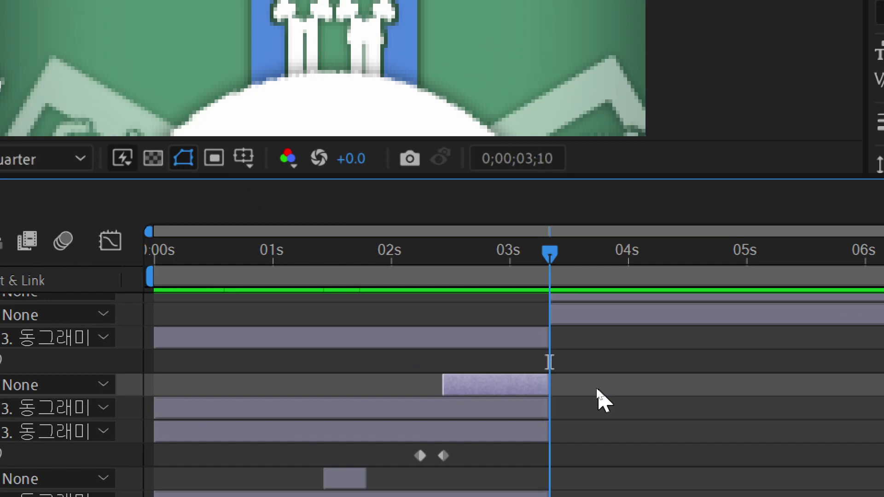
key(Page_Down)
key(Page_Up)
key(Page_Up)
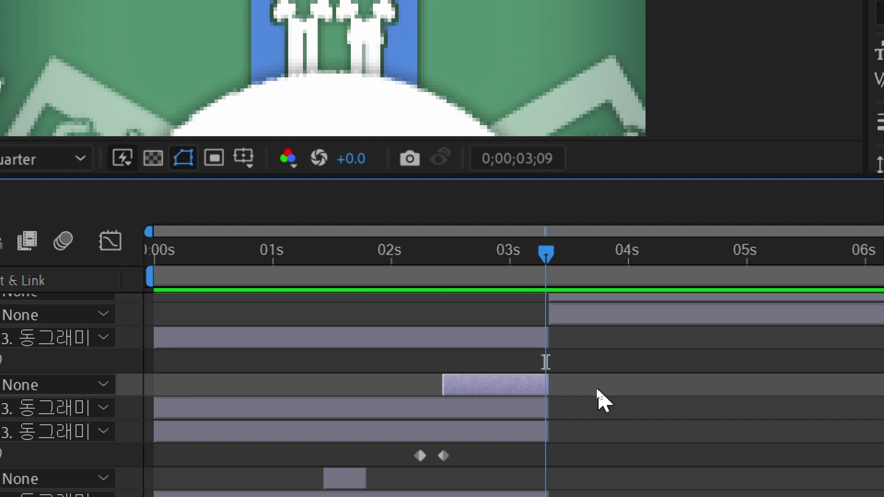
key(Page_Up)
key(Page_Up)
key(Page_Up)
key(Page_Up)
key(Page_Down)
key(Page_Down)
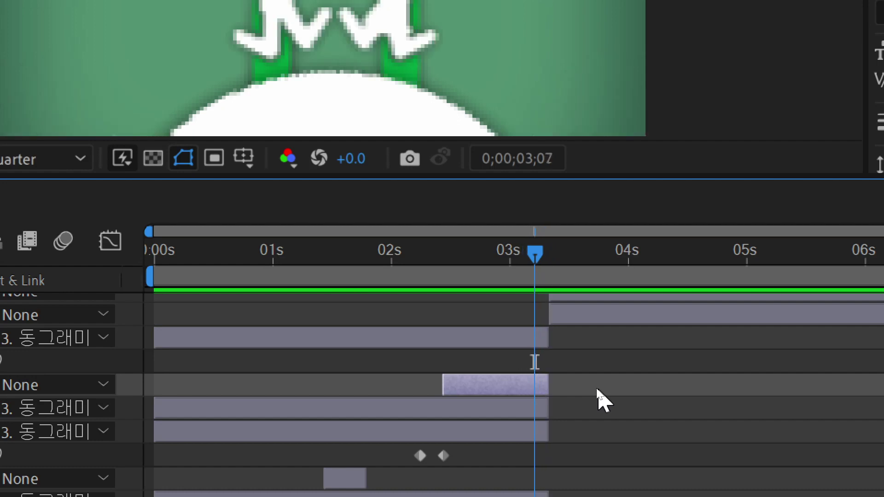
key(Page_Down)
key(Page_Down)
key(Page_Down)
key(Page_Down)
key(Page_Down)
key(Page_Down)
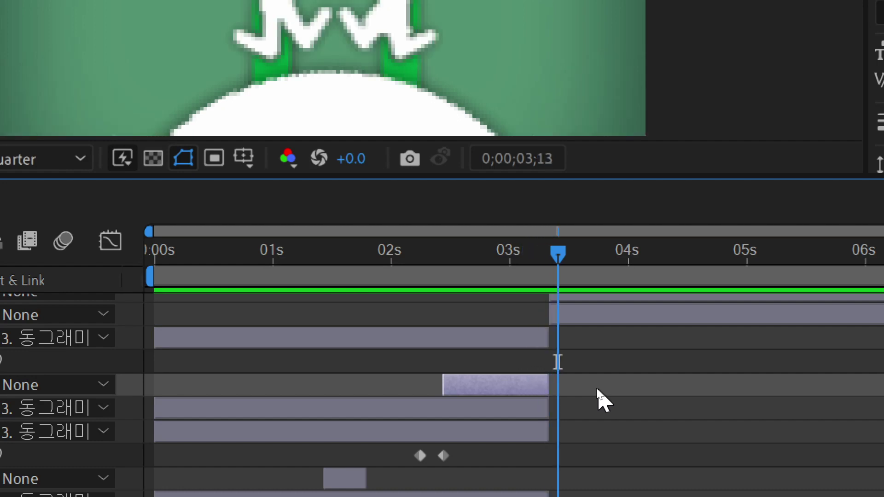
key(Page_Down)
key(Page_Up)
key(Page_Up)
key(Page_Up)
key(Page_Up)
key(Page_Up)
key(Page_Up)
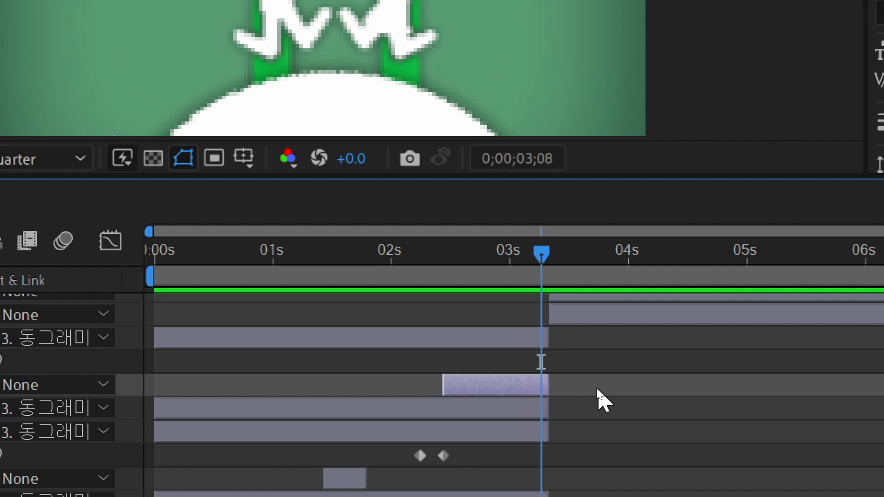
key(Page_Down)
key(Page_Down)
key(Page_Up)
key(Page_Down)
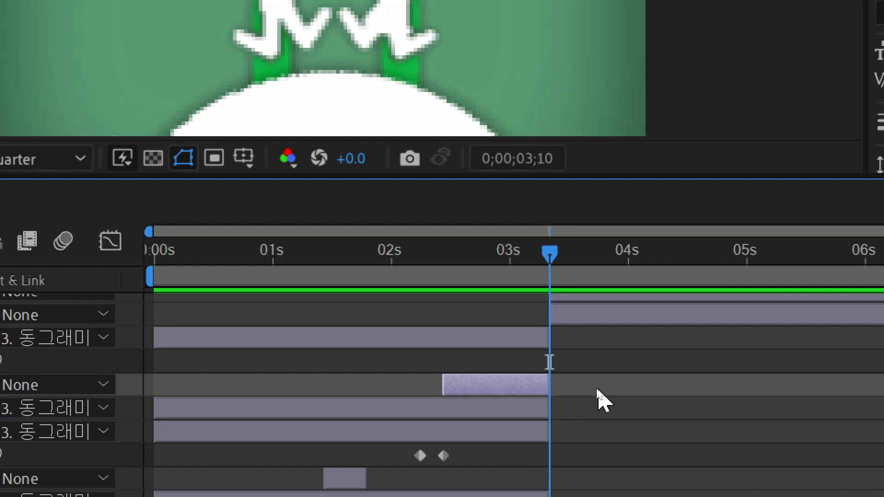
key(Page_Up)
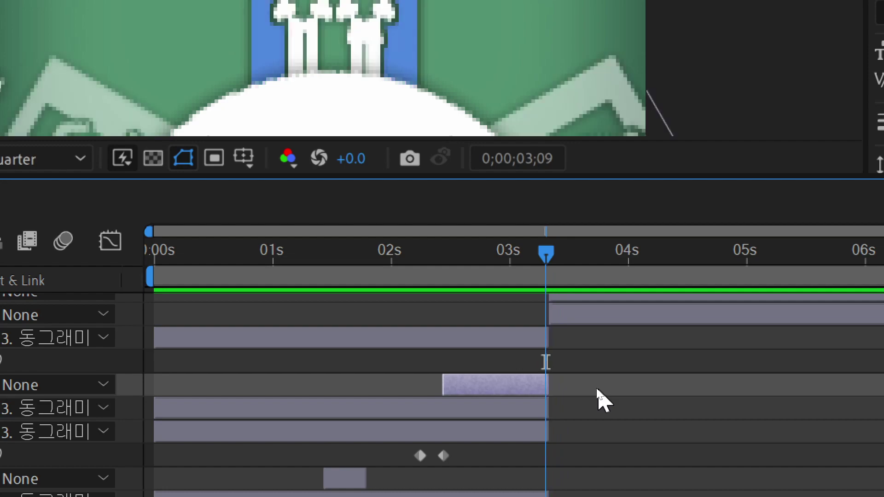
key(Page_Down)
key(Page_Up)
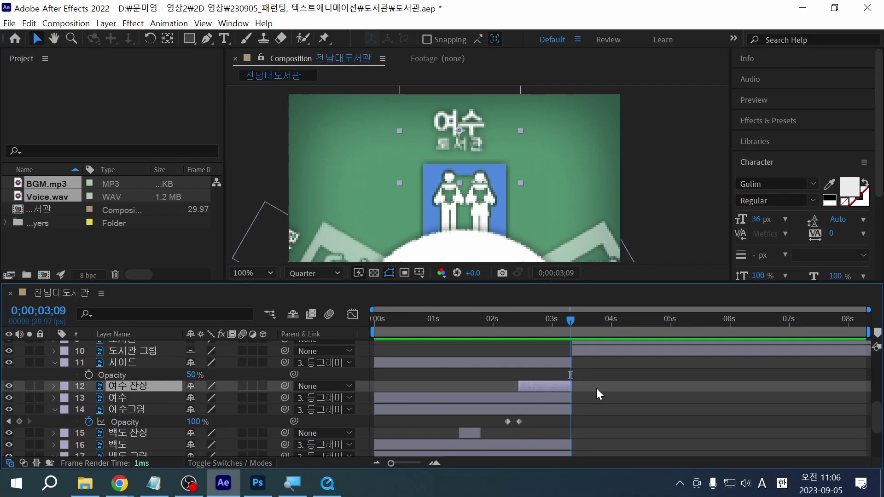
Switch to the reference video in QuickTime and watch the part where the 전남대 도서관 scene appears, then return to After Effects
scroll(644, 410, up, 10)
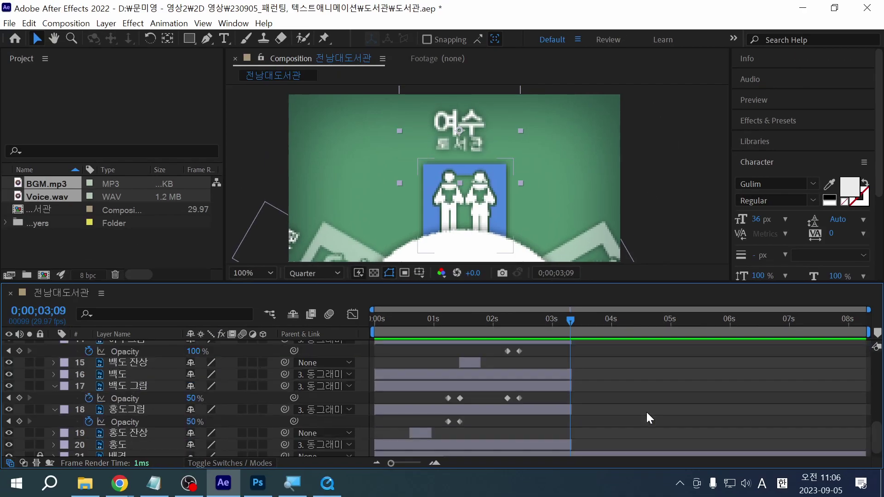
scroll(619, 415, down, 3)
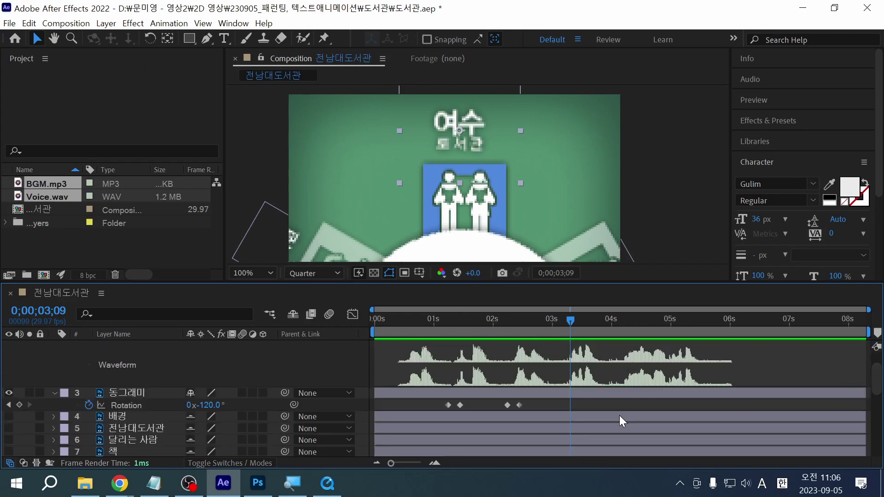
key(alt+Tab)
key(Tab)
key(Tab)
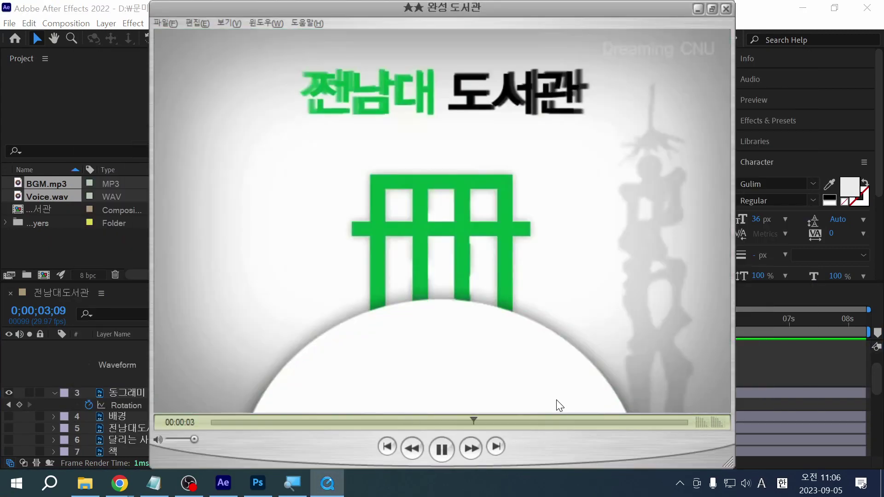
key(space)
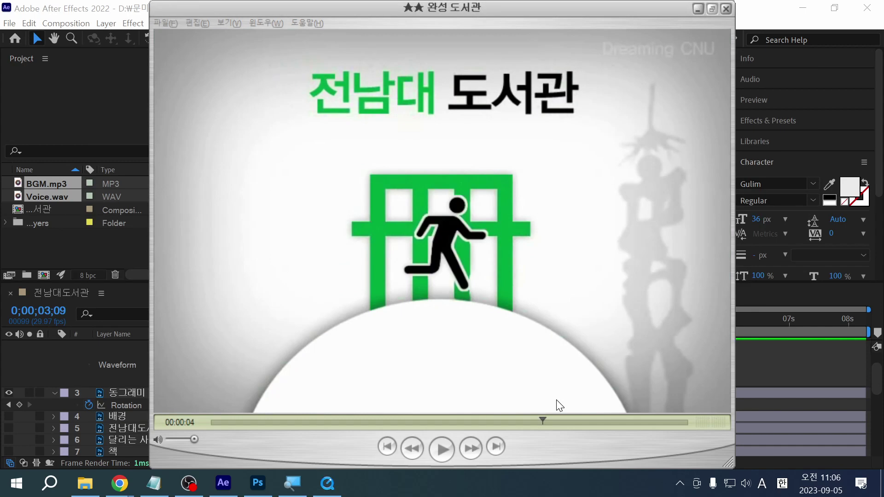
key(alt+Tab)
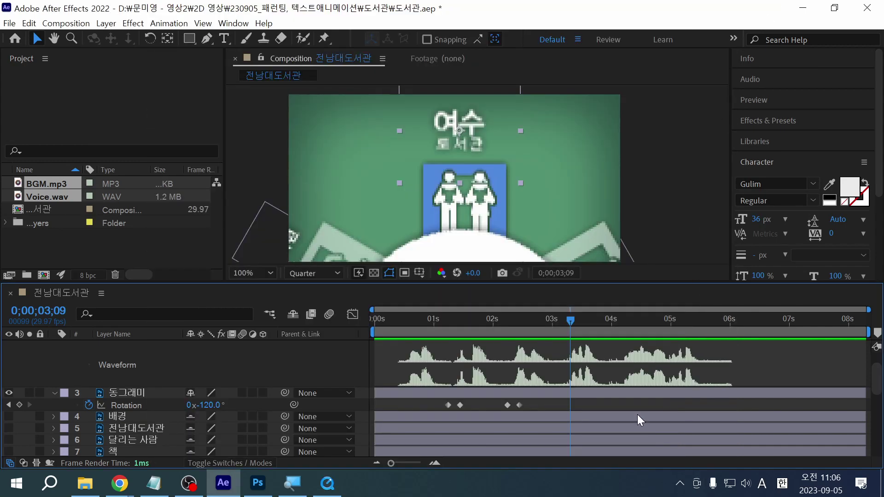
Listen to the voice from 0;00;04;04 beside its waveform and place the current time at 0;00;04;08
scroll(635, 415, down, 3)
scroll(634, 416, up, 3)
scroll(474, 423, down, 2)
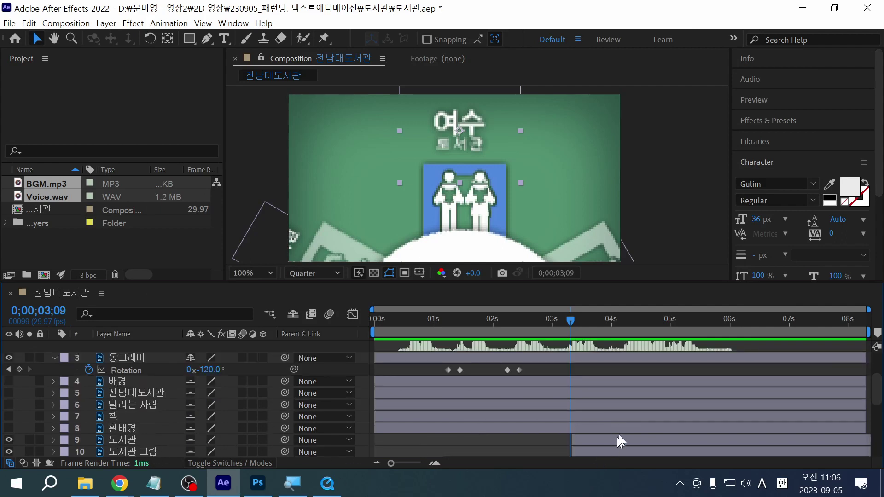
scroll(618, 435, up, 2)
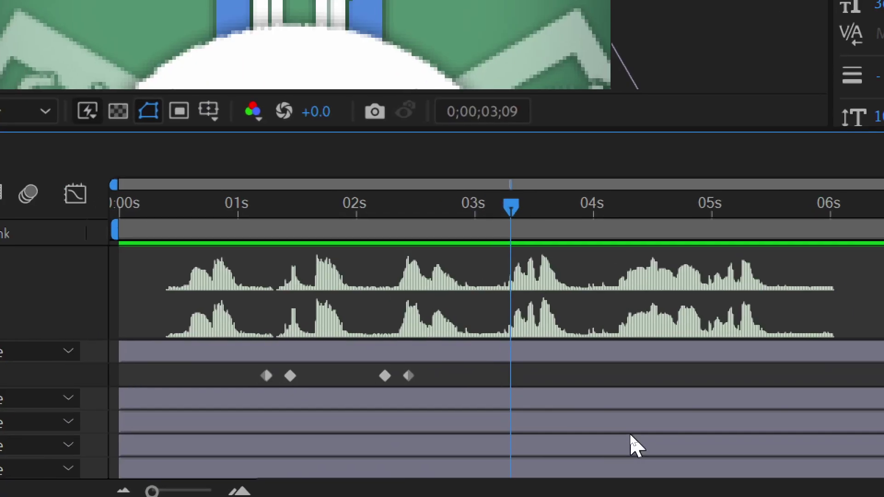
mouse_move(618, 208)
mouse_down()
mouse_move(629, 210)
mouse_move(612, 217)
mouse_up()
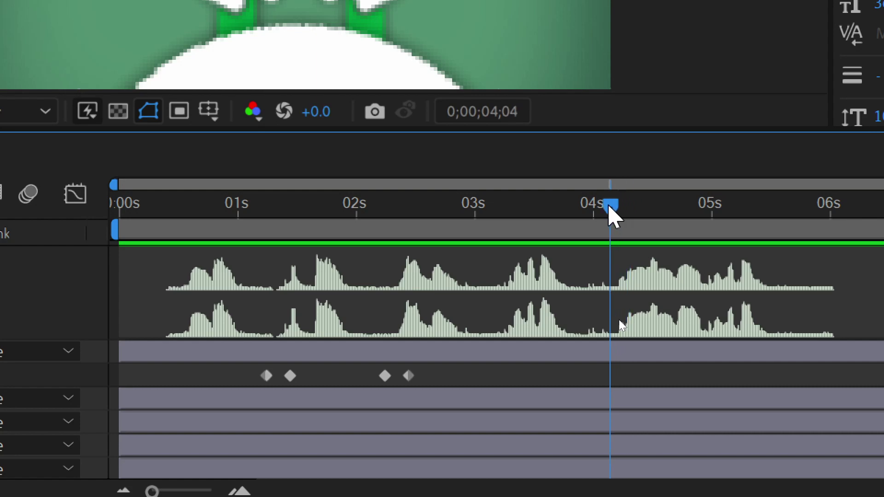
key(space)
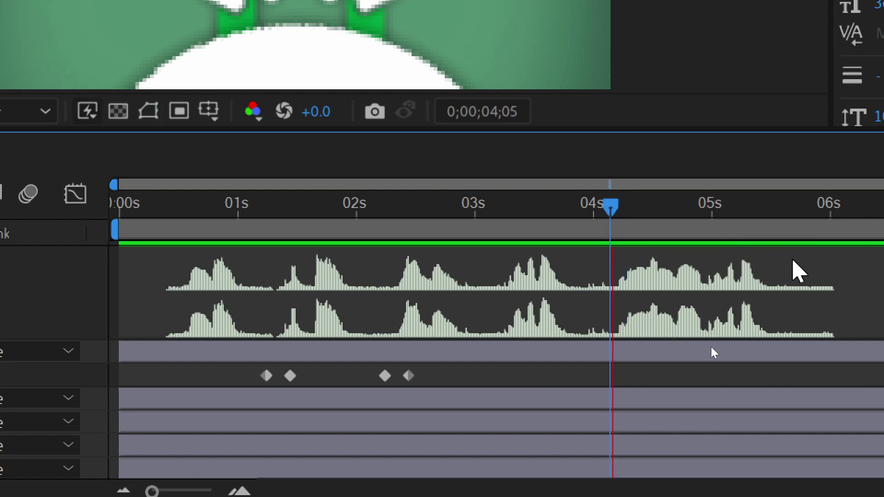
key(space)
mouse_move(631, 217)
mouse_down()
mouse_move(609, 218)
mouse_move(652, 217)
mouse_move(627, 220)
mouse_up()
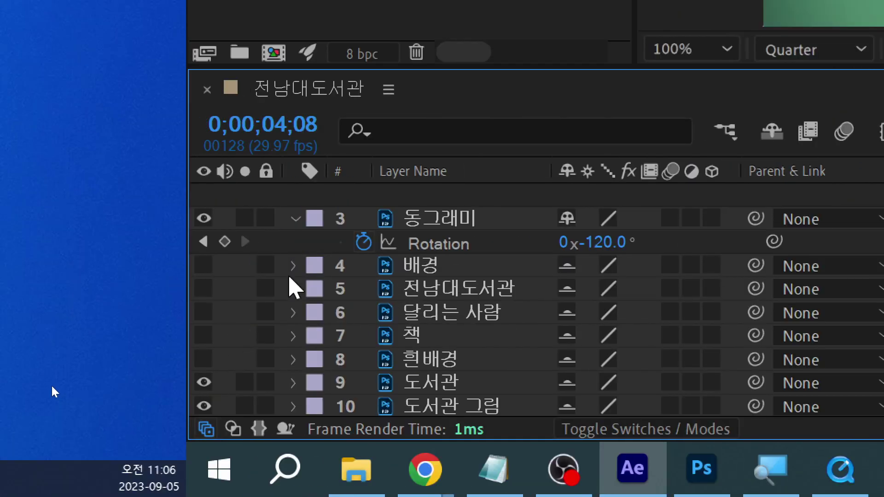
Make the five layers from 배경 to 흰배경 visible and trim their starts to 0;00;04;08
click(449, 265)
shift+click(454, 359)
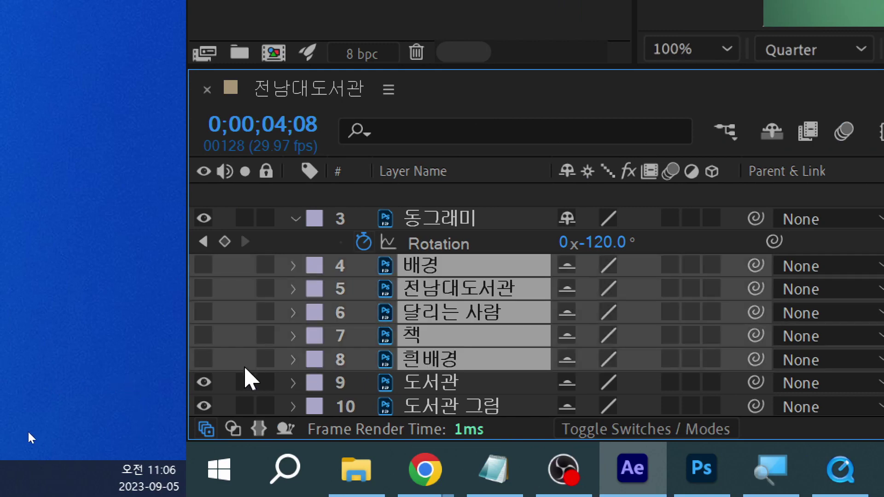
drag(204, 360, 207, 257)
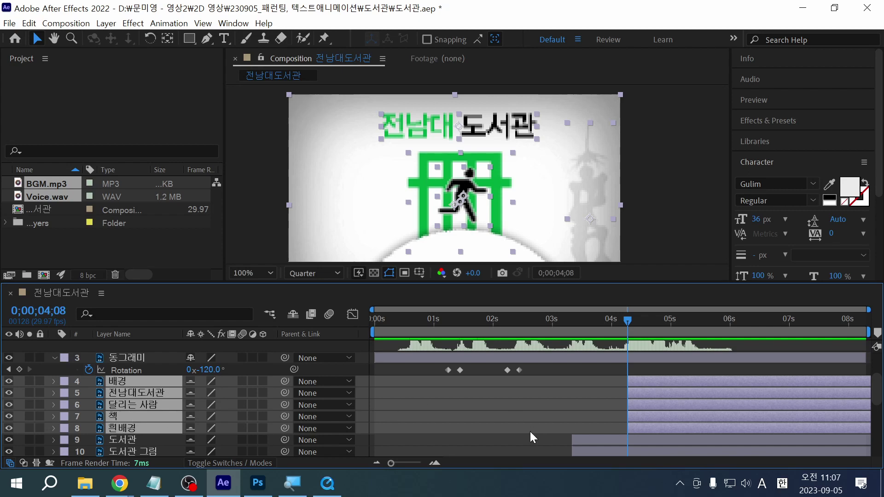
click(511, 419)
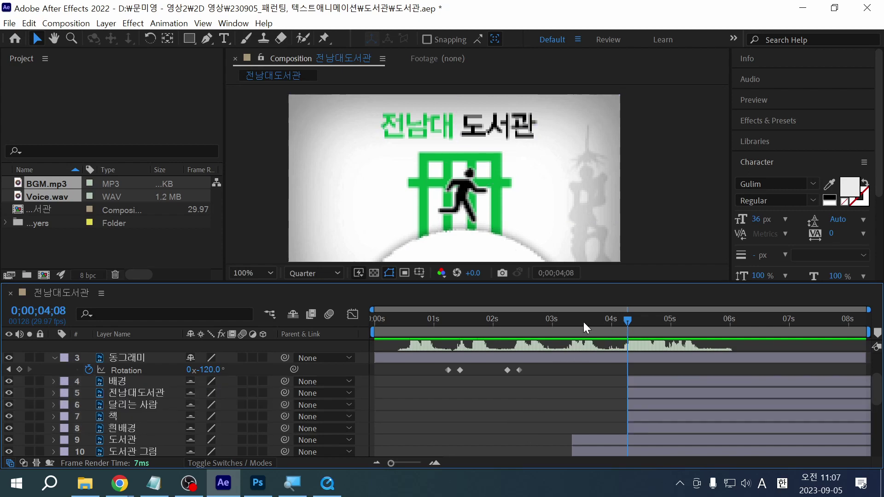
Preview the composition from 0;00;00;00 through the 전남대 도서관 scene to check the scene changes against the voice
drag(583, 321, 335, 325)
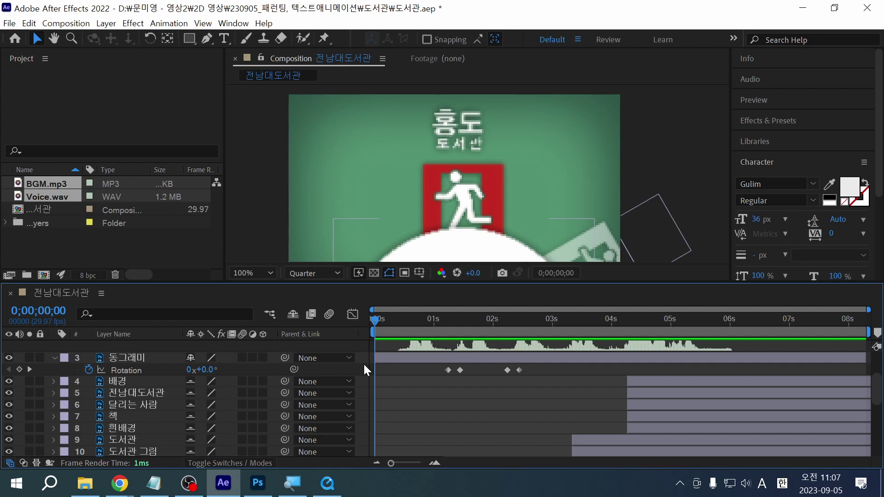
key(space)
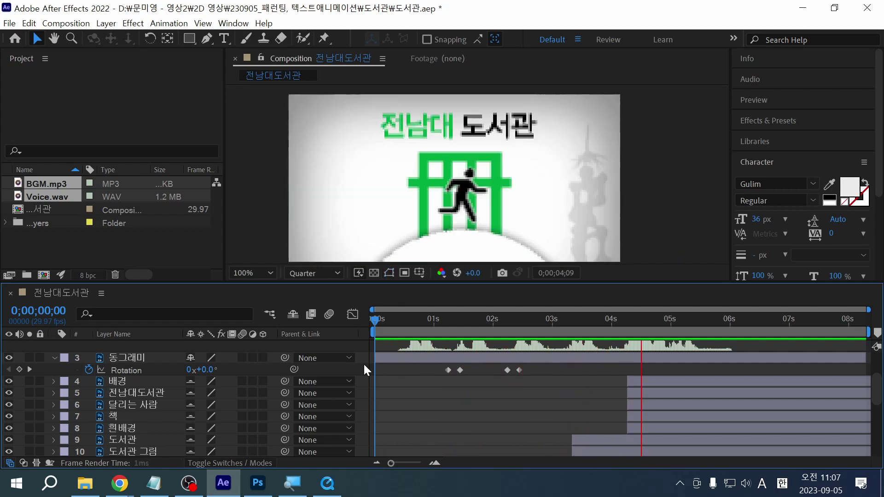
key(space)
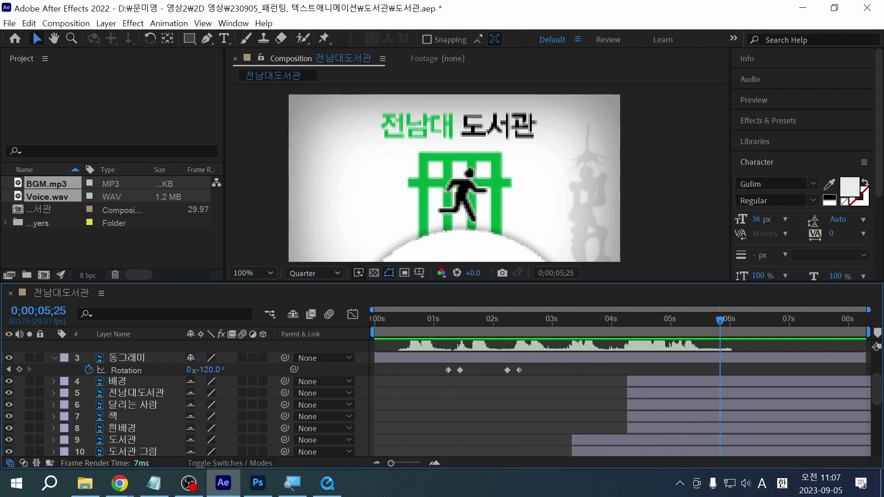
Switch to the reference video, replay it from the 여수 scene to examine how the running figure enters, and return to After Effects
click(326, 484)
drag(413, 421, 396, 433)
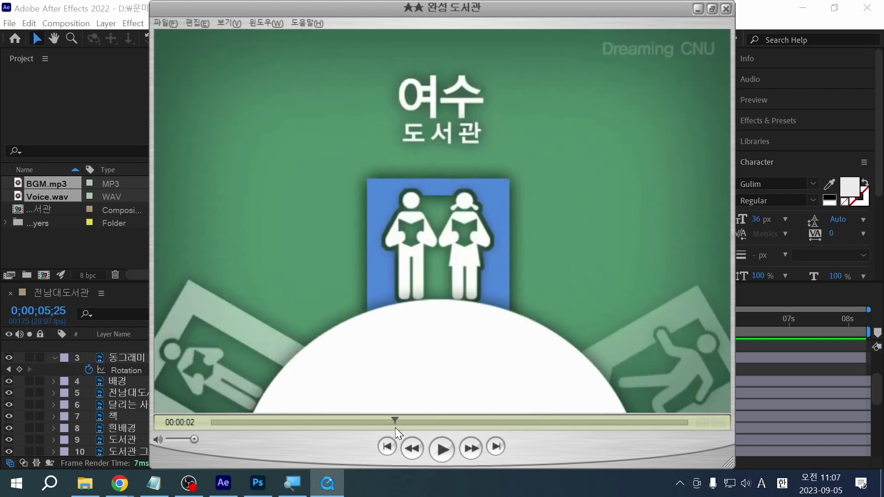
click(442, 449)
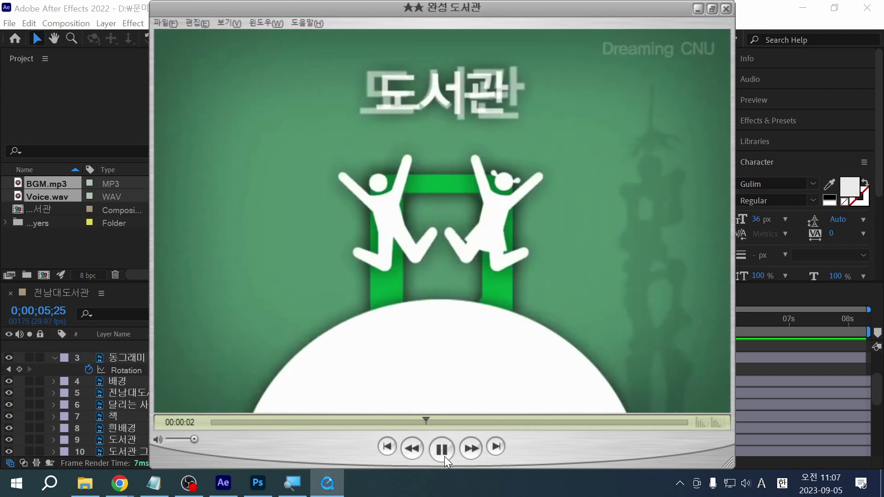
click(441, 449)
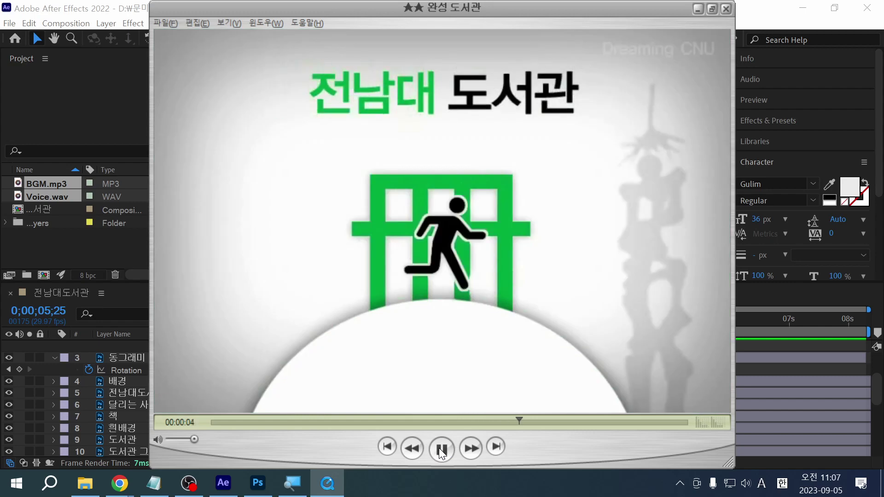
click(438, 449)
mouse_move(290, 240)
mouse_down()
mouse_move(432, 244)
mouse_move(400, 282)
mouse_up()
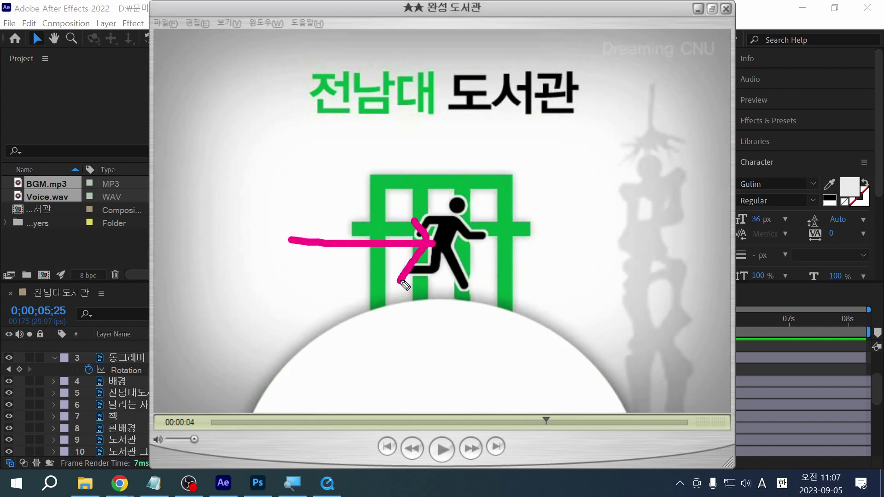
key(Escape)
click(780, 7)
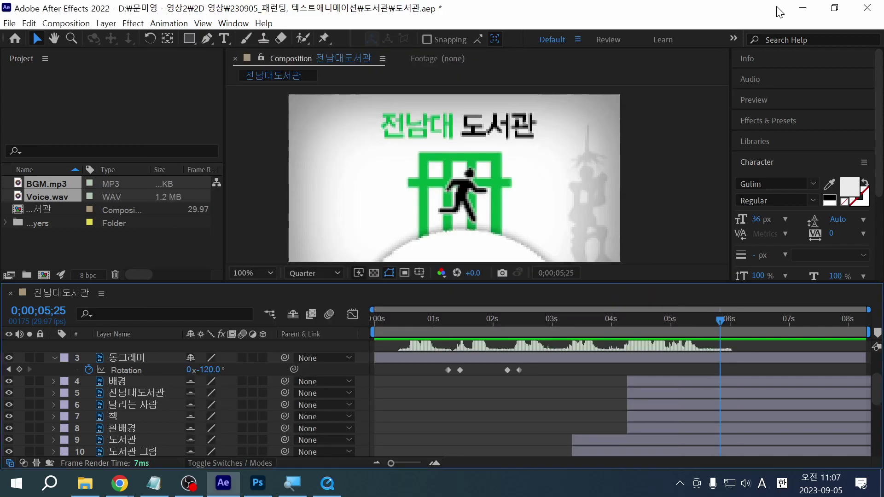
Save the project and enlarge the timeline panel upward to review where the scene layers start and end
key(ctrl+s)
drag(481, 282, 483, 142)
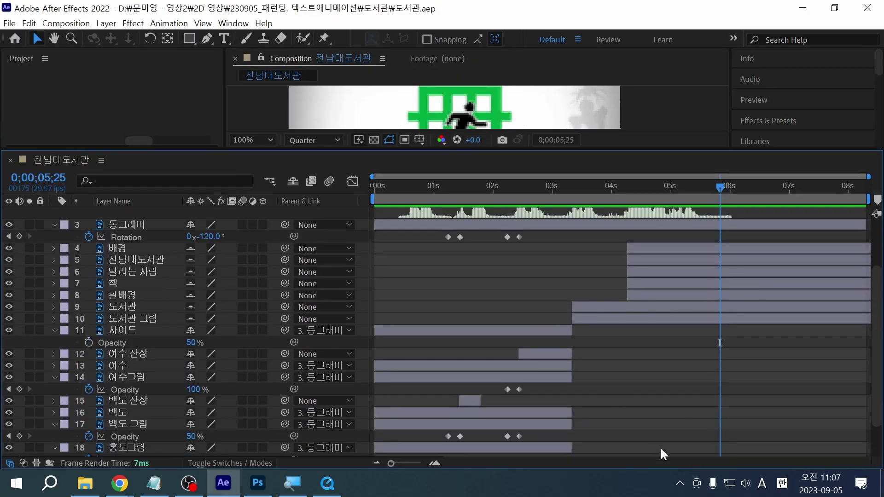
mouse_move(545, 314)
mouse_down()
mouse_move(555, 292)
mouse_move(571, 304)
mouse_up()
drag(607, 224, 633, 248)
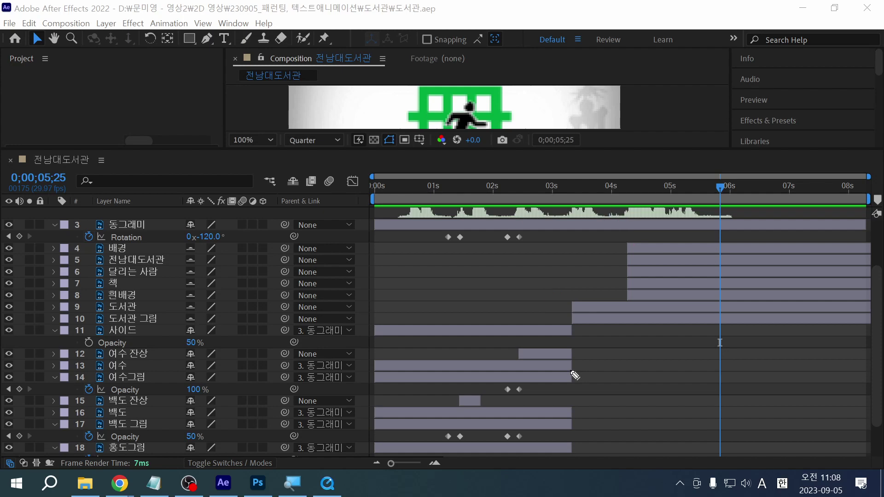
Try extending the end of the 백도 잔상 layer to 0;00;03;09 twice, undoing the trim each time
scroll(572, 351, up, 3)
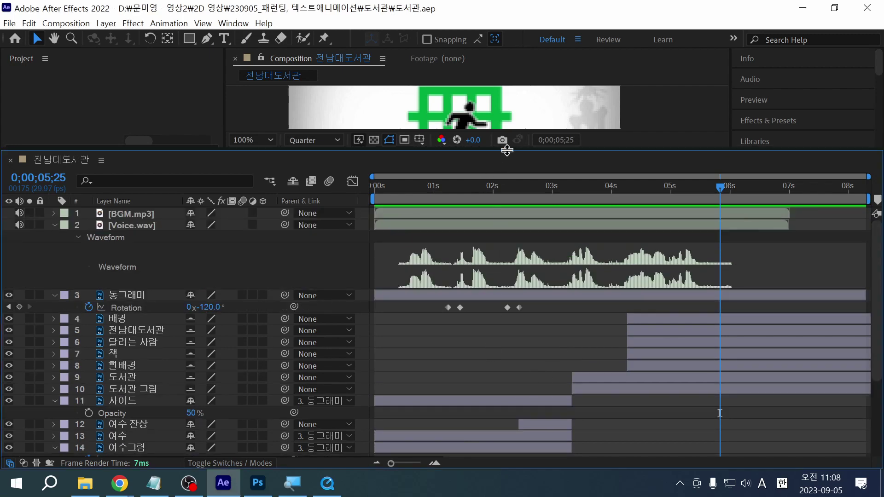
drag(506, 150, 494, 181)
scroll(497, 368, down, 4)
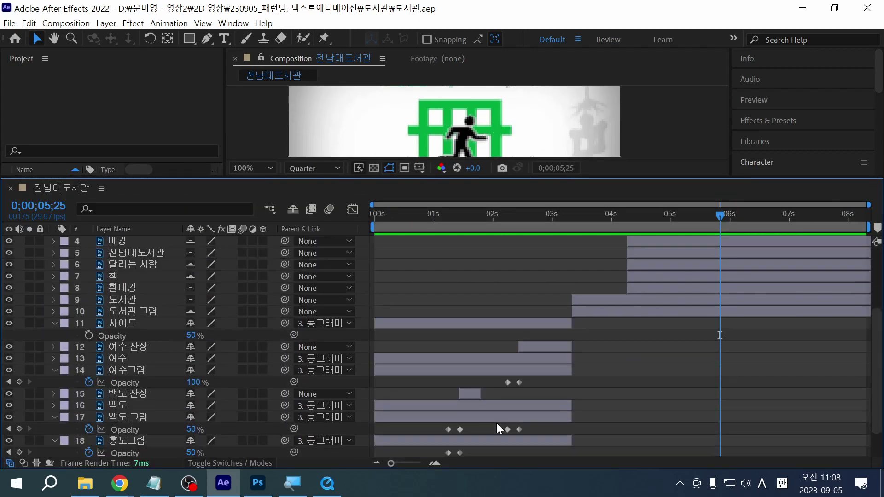
scroll(496, 422, down, 2)
click(138, 357)
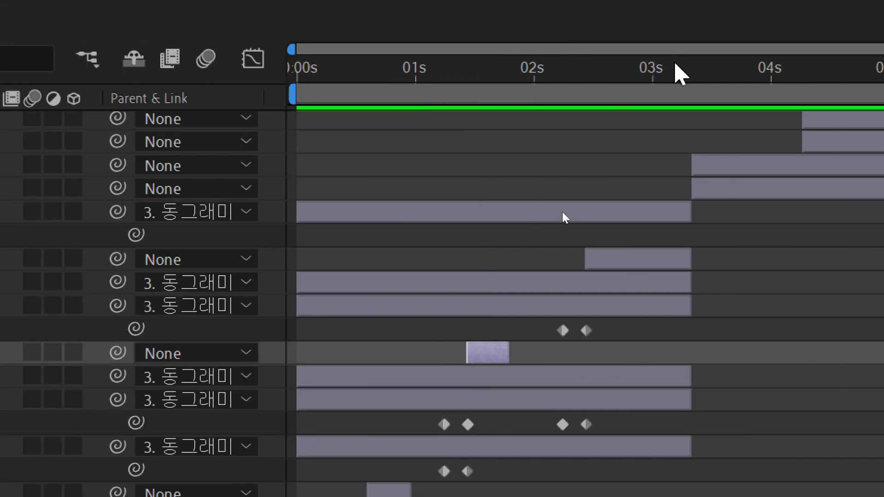
click(677, 69)
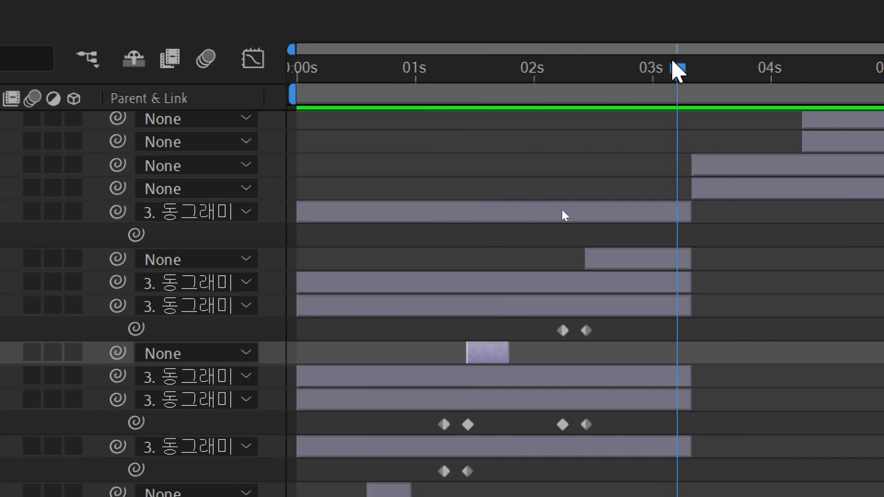
drag(675, 69, 688, 70)
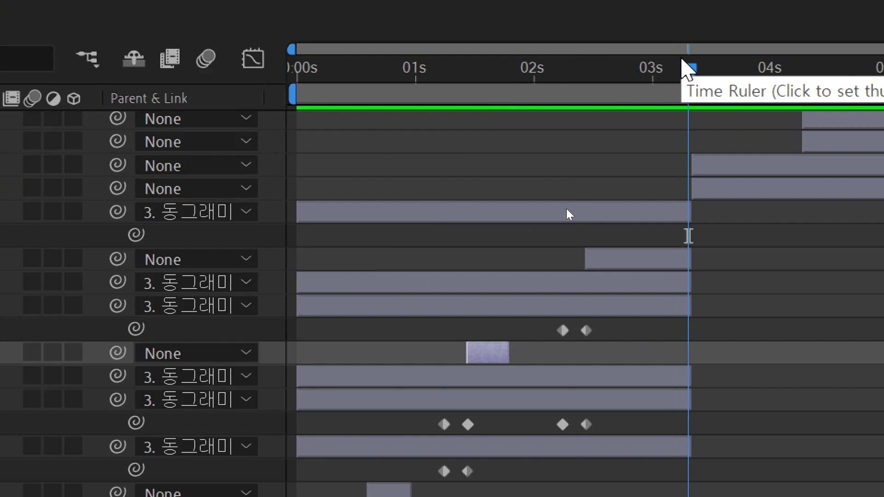
key(alt+bracketright)
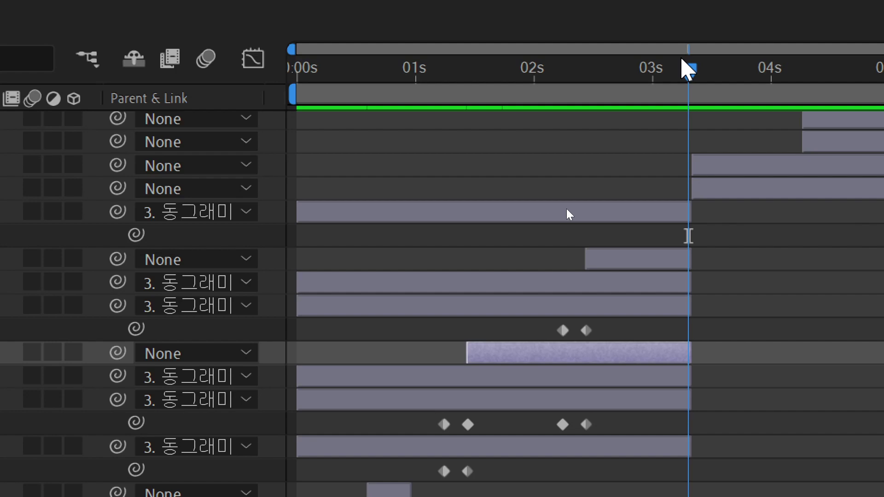
key(ctrl+z)
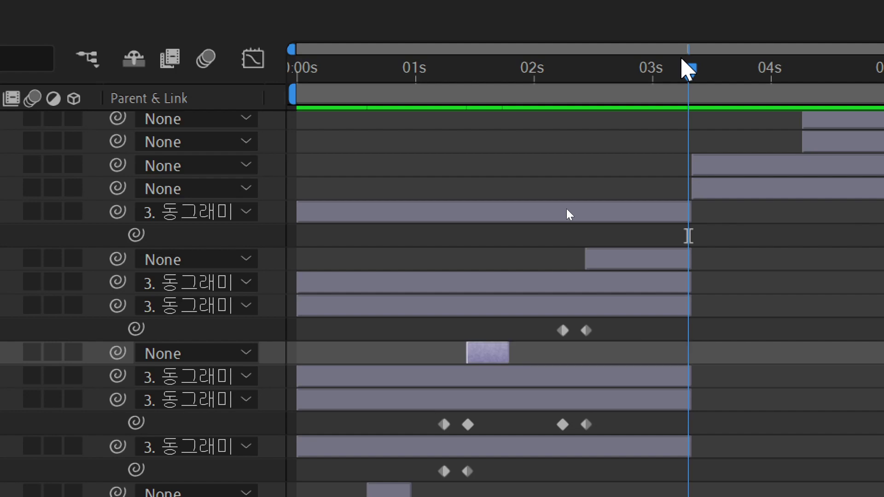
key(alt+bracketright)
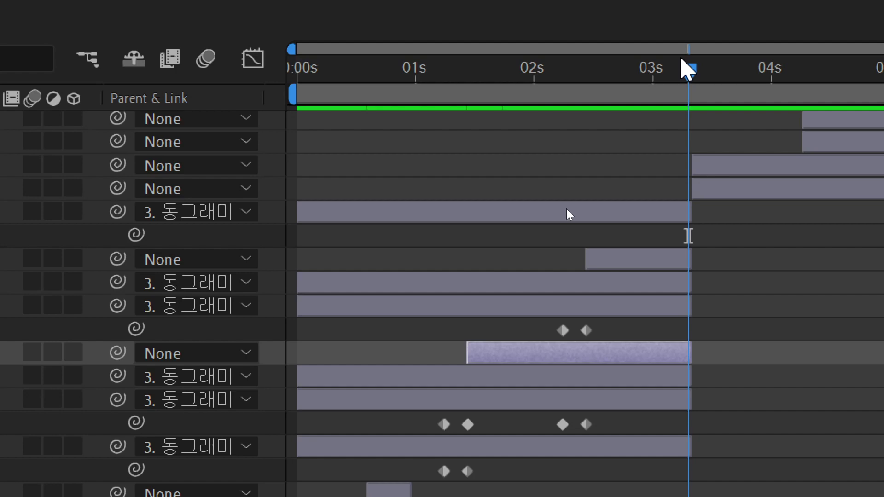
key(ctrl+z)
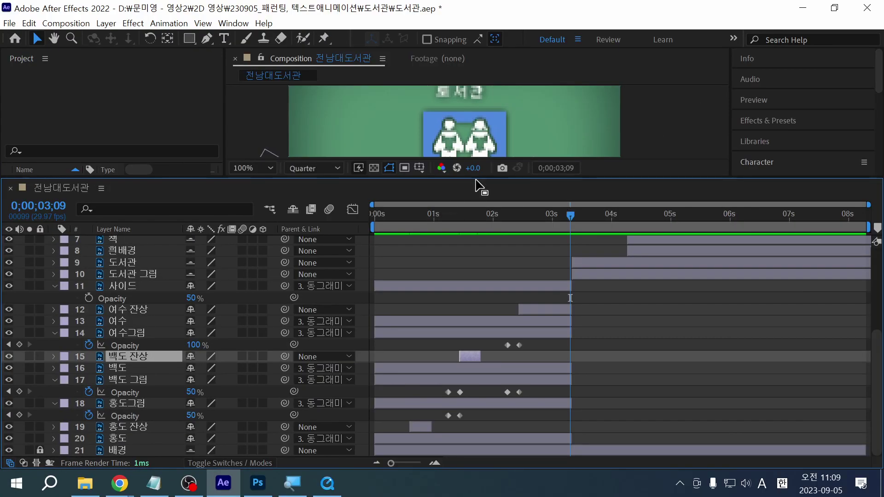
Shrink the timeline panel to enlarge the composition view, save the project, and scrub the current time to 0;00;08;08
drag(474, 179, 462, 315)
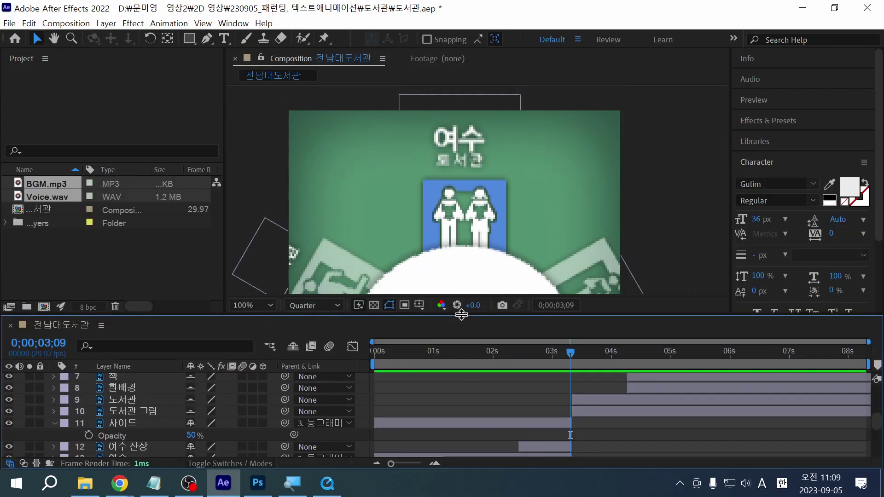
key(ctrl+s)
drag(569, 363, 864, 355)
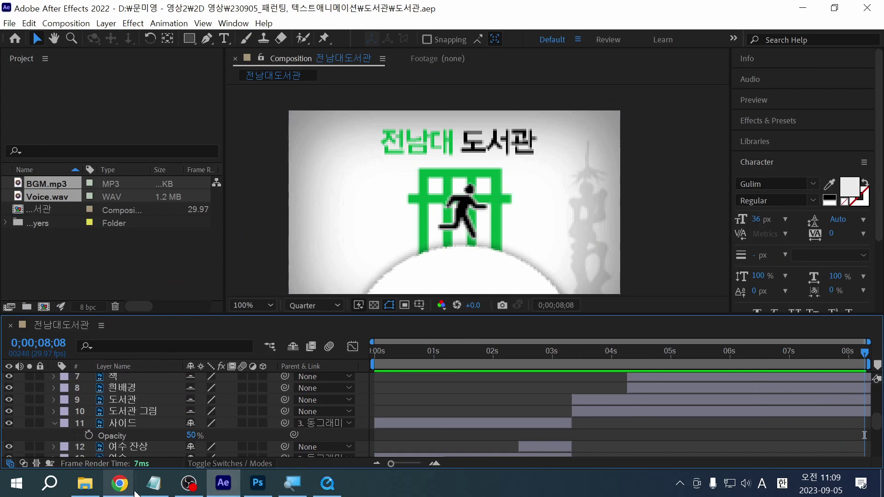
Switch to the 영상 Figma file in Chrome to view the position keyframe diagram, and return to After Effects
mouse_move(135, 491)
click(179, 452)
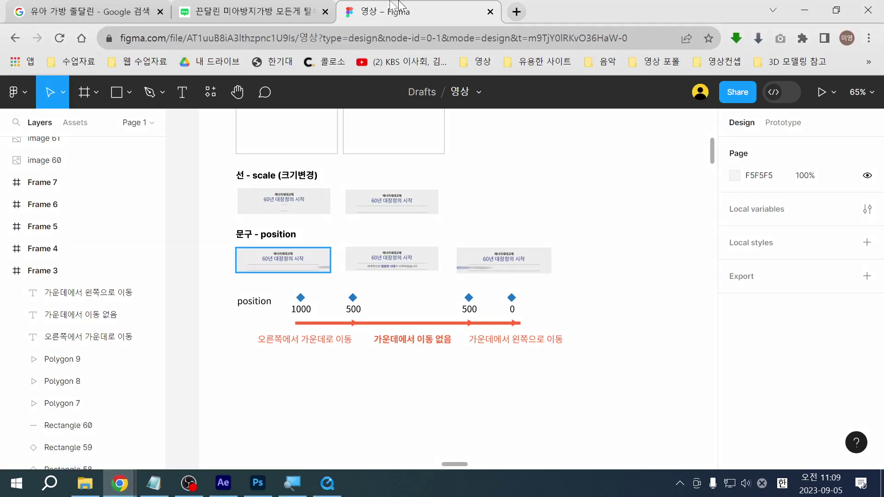
key(alt+Tab)
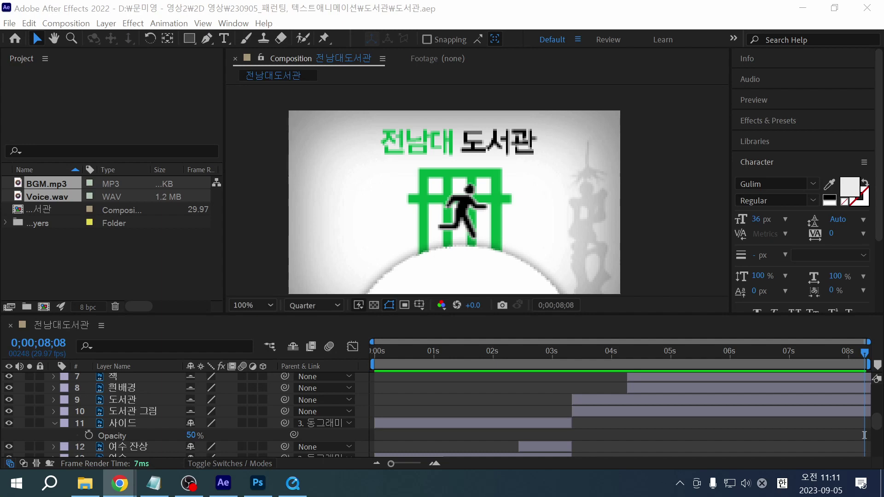
click(188, 483)
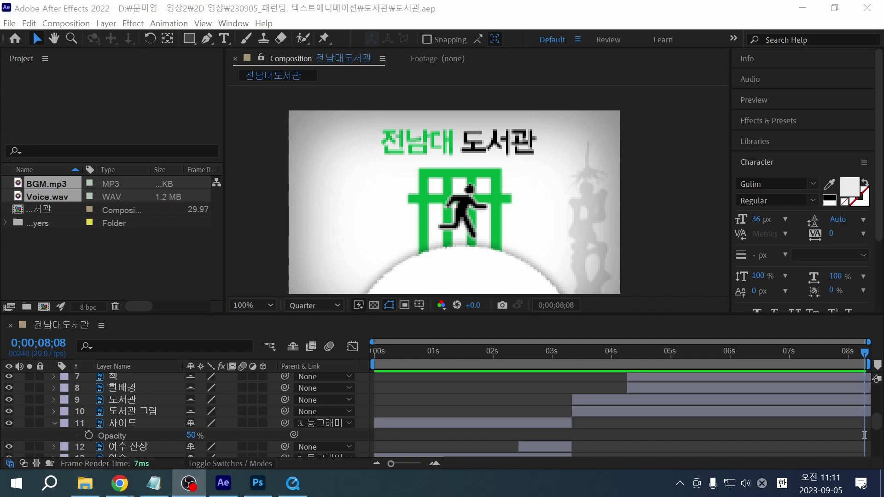